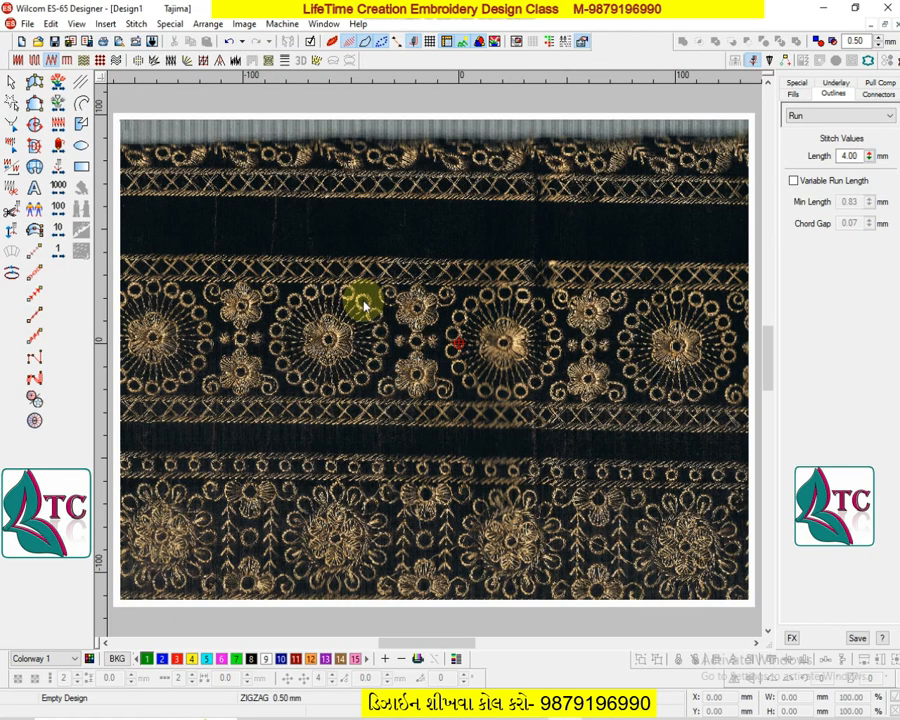
- Move the embroidery fabric image to about X -23 mm, Y 32 mm
{"action": "key", "text": "b"}
{"action": "left_click_drag", "start_coordinate": [294, 258], "coordinate": [380, 454]}
{"action": "key", "text": "v"}
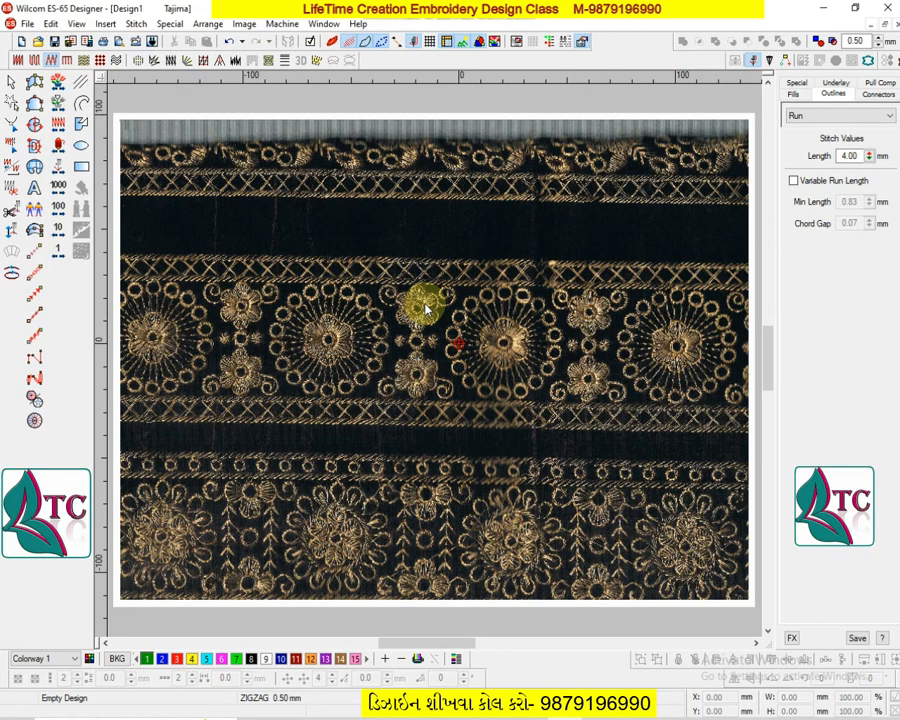
{"action": "key", "text": "shift+z"}
{"action": "left_click", "coordinate": [444, 321]}
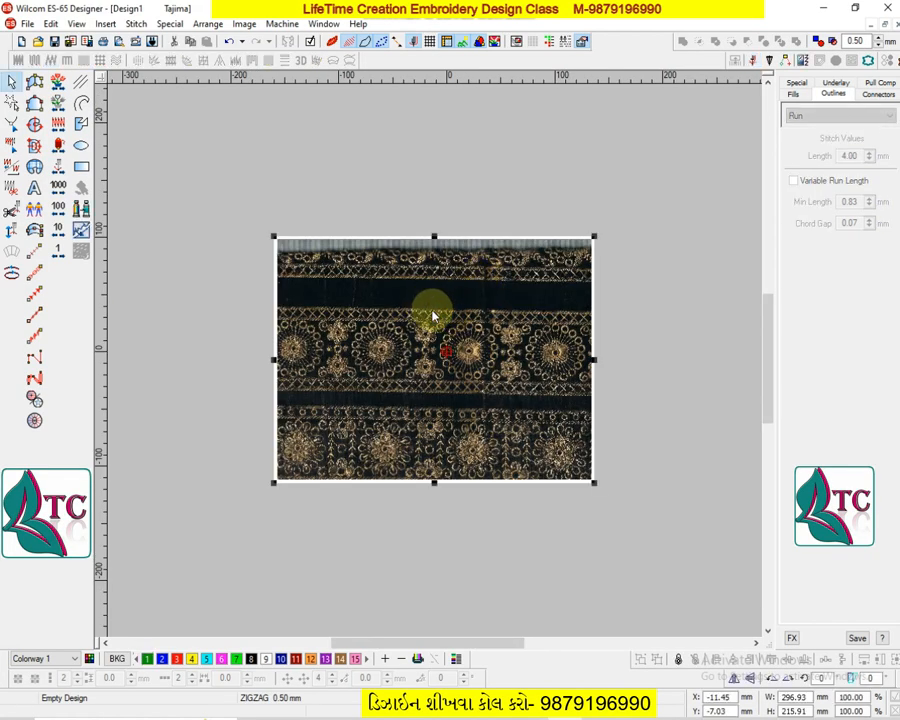
{"action": "left_click_drag", "start_coordinate": [432, 315], "coordinate": [417, 272]}
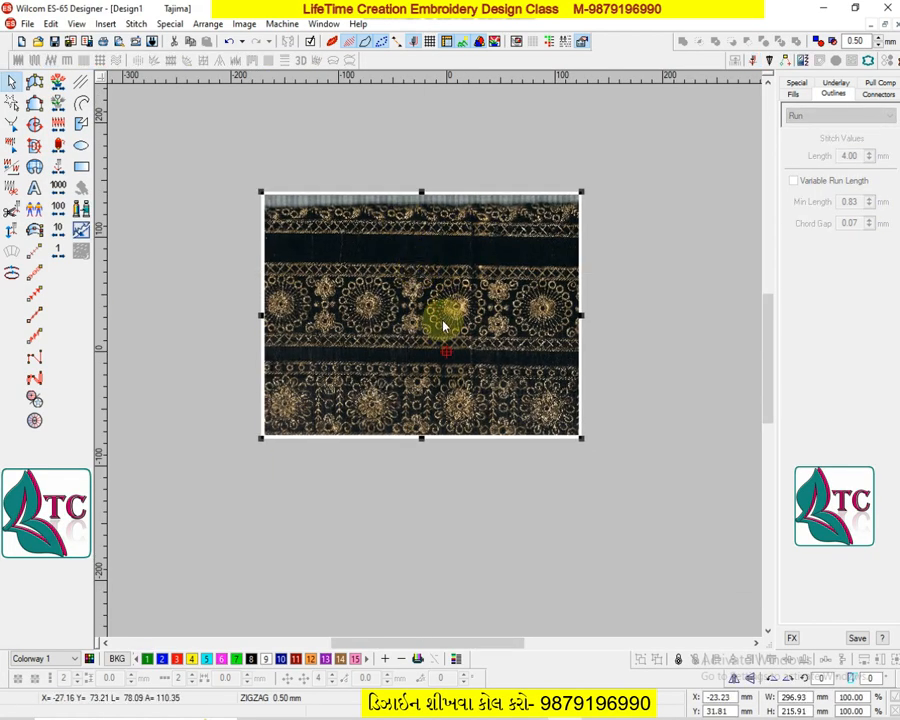
{"action": "key", "text": "0"}
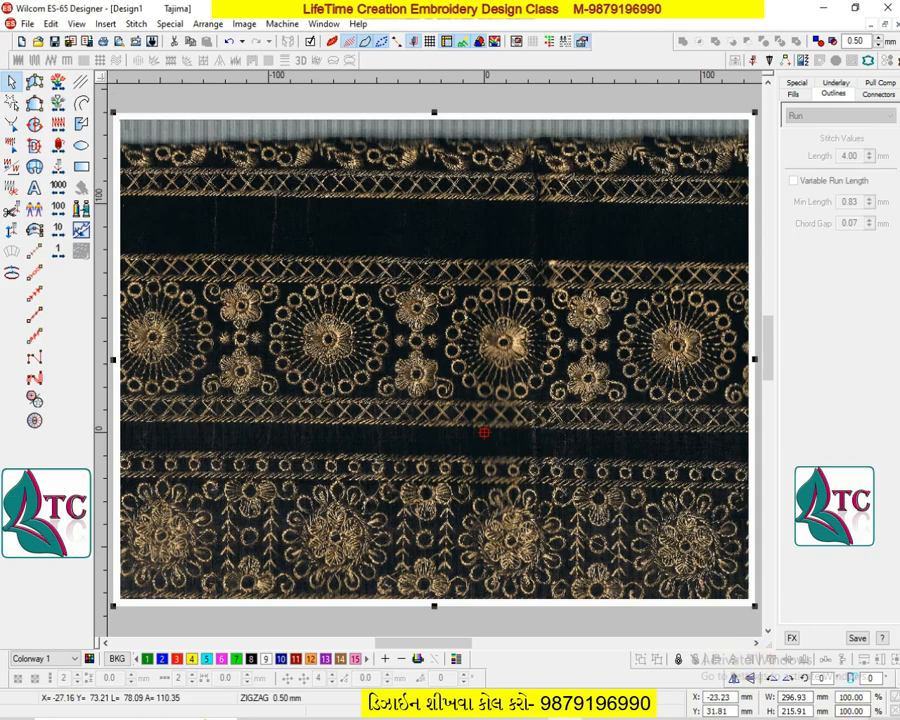
- Scale the fabric image to 105% in width and height, and lock it in place
{"action": "left_click", "coordinate": [866, 696]}
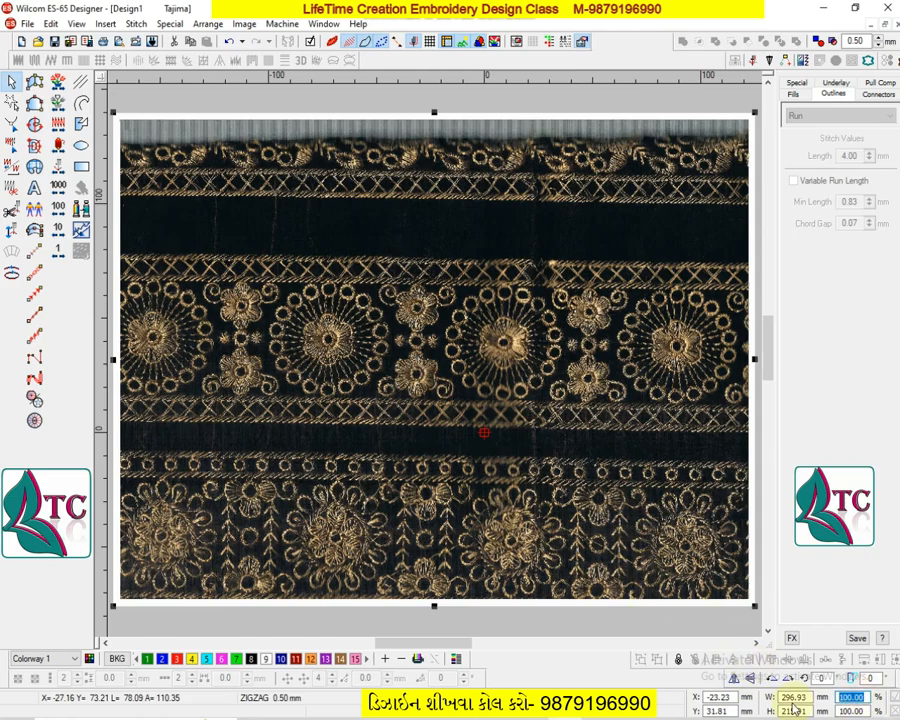
{"action": "type", "text": "105"}
{"action": "key", "text": "Tab"}
{"action": "type", "text": "10"}
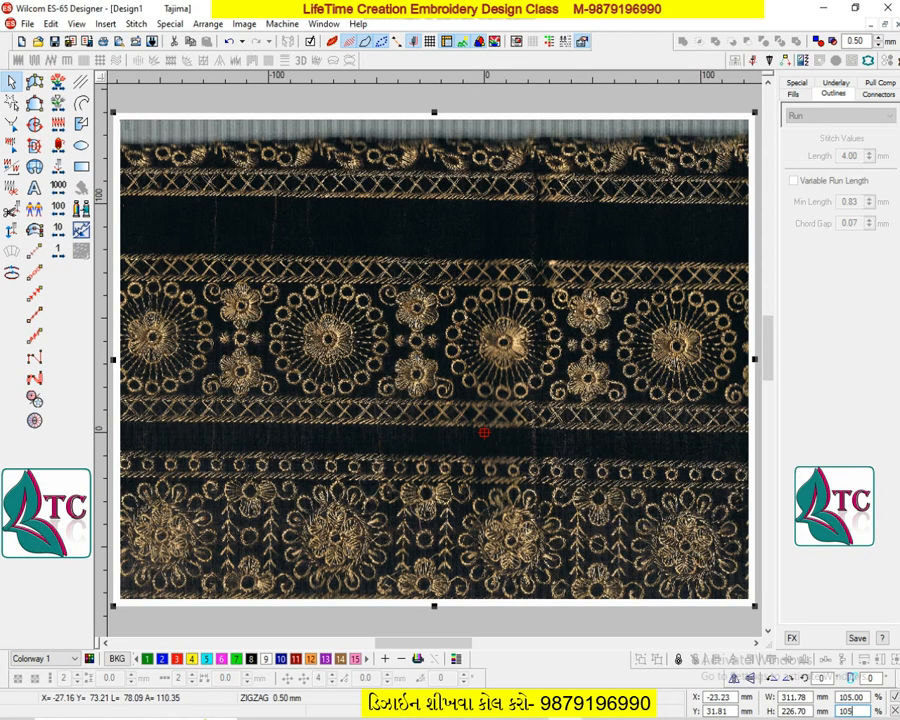
{"action": "key", "text": "Return"}
{"action": "key", "text": "0"}
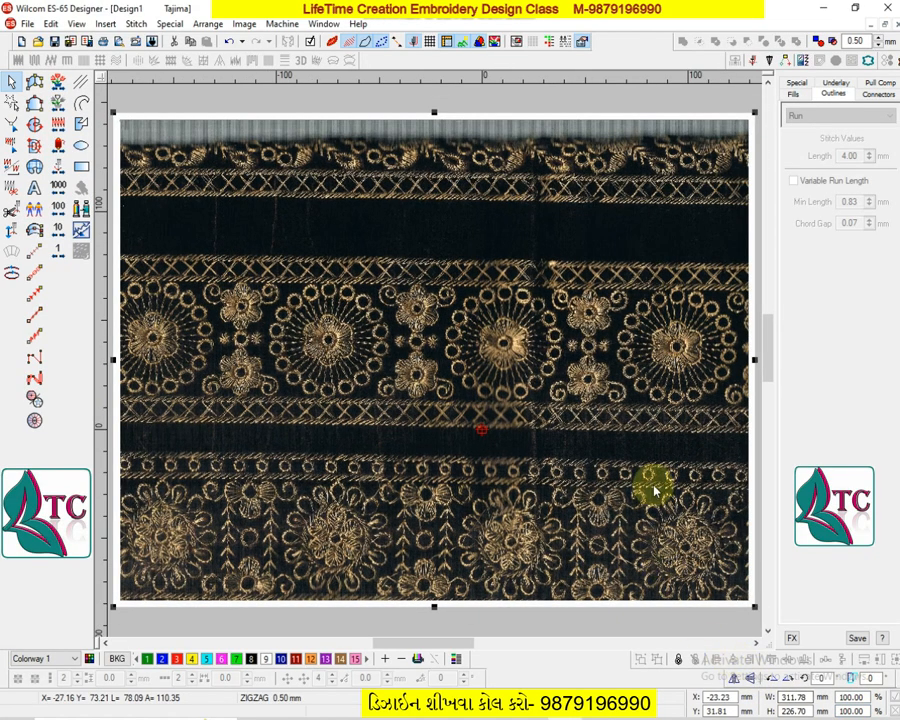
{"action": "key", "text": "k"}
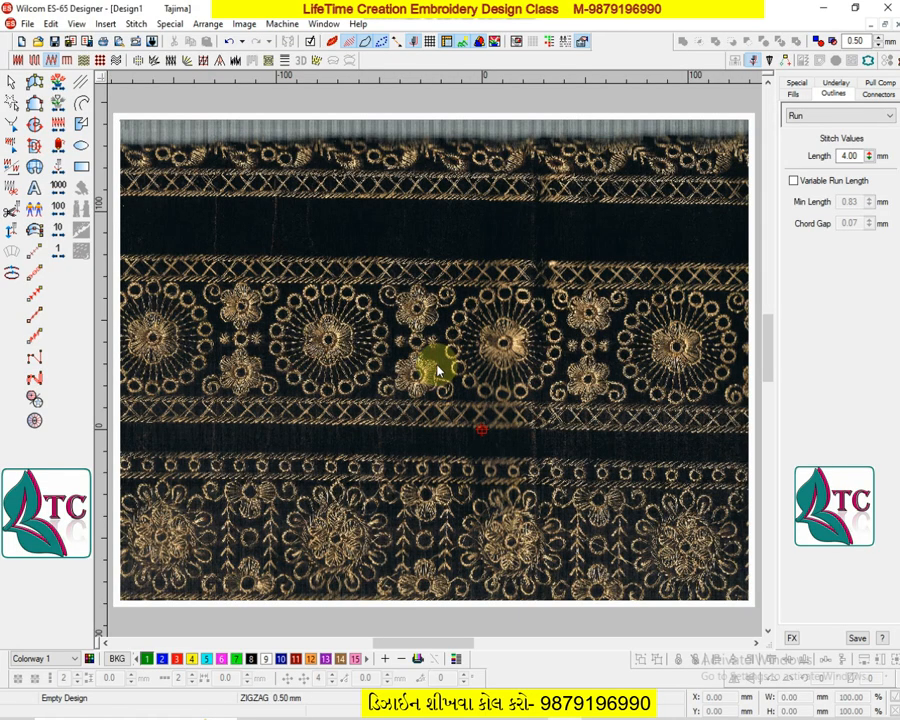
- Measure the horizontal length of one pattern repeat between matching edges of neighbouring small upper flowers in the middle band
{"action": "key", "text": "shift+z"}
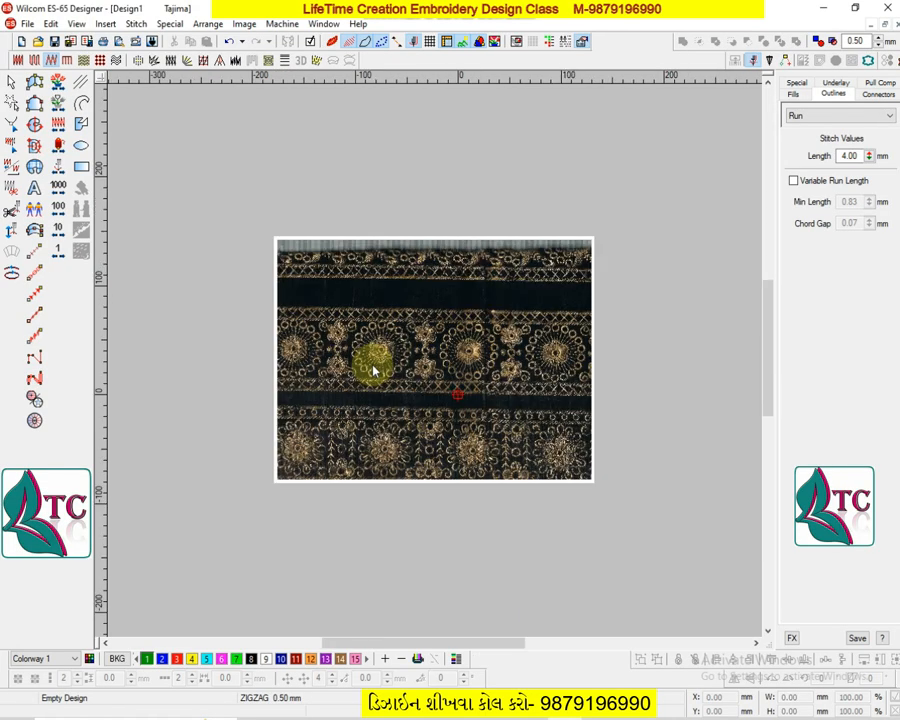
{"action": "key", "text": "b"}
{"action": "left_click_drag", "start_coordinate": [355, 309], "coordinate": [443, 456]}
{"action": "scroll", "coordinate": [446, 457], "scroll_direction": "up", "scroll_amount": 2}
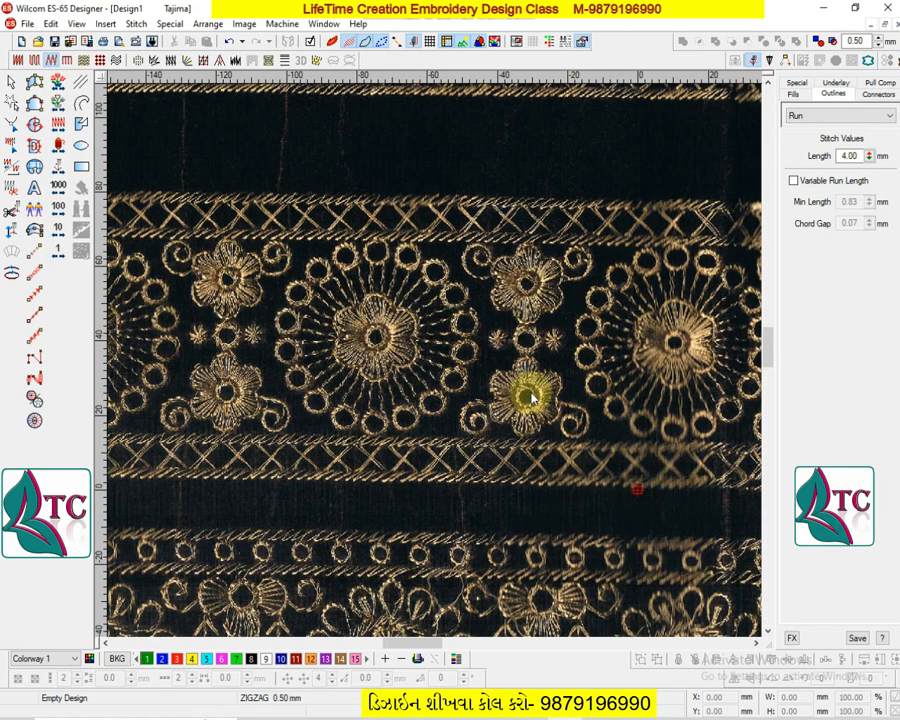
{"action": "key", "text": "m"}
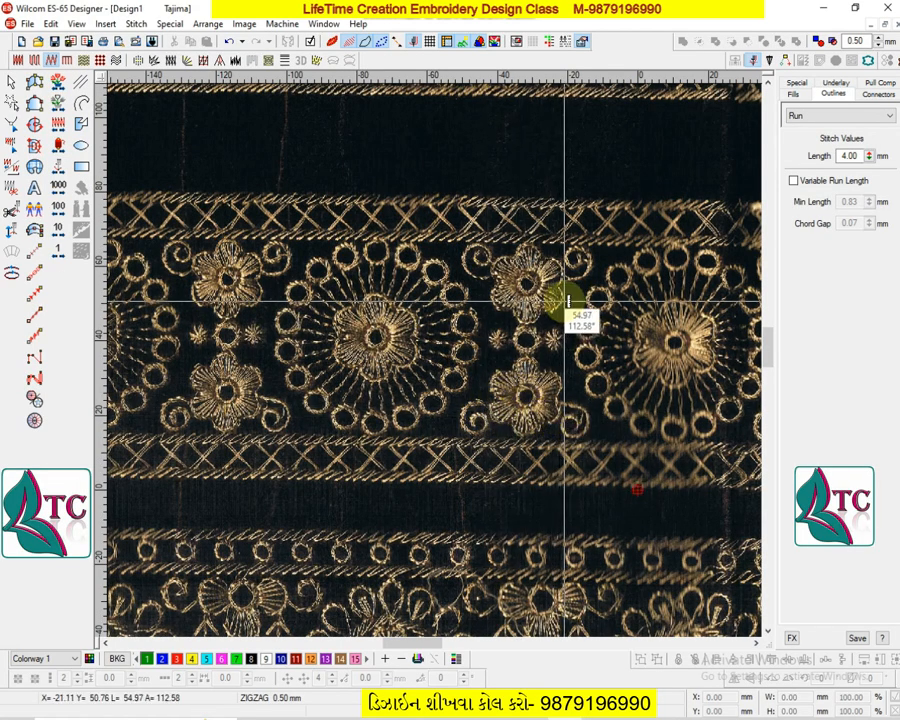
{"action": "left_click_drag", "start_coordinate": [560, 298], "coordinate": [262, 296]}
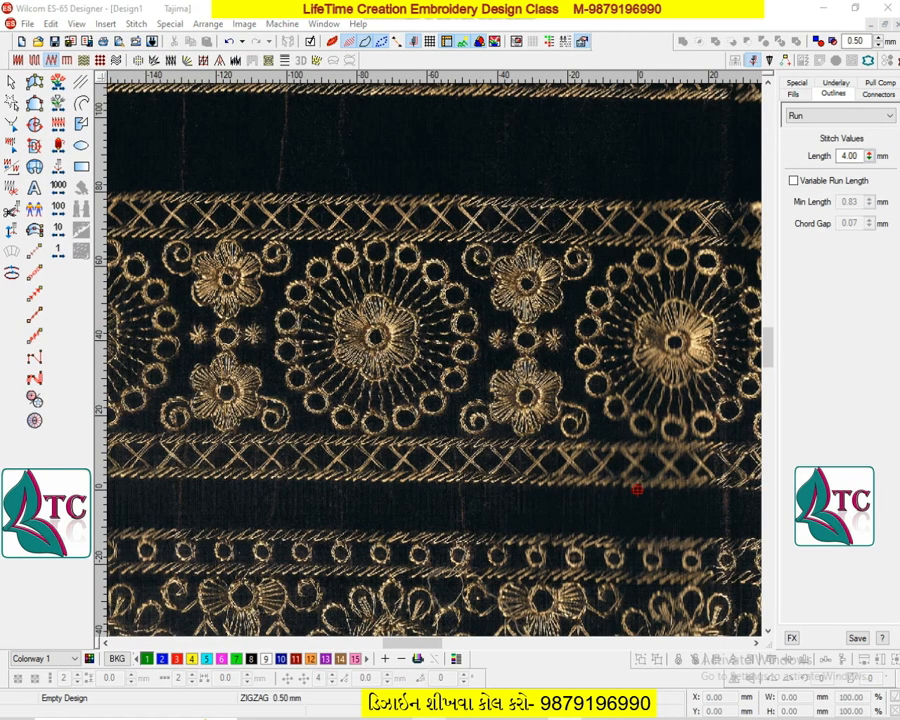
- Switch to Calculator, divide 250 by 85 and 250 by 3 to work out the repeat length, and close it
{"action": "left_click_drag", "start_coordinate": [545, 127], "coordinate": [403, 142]}
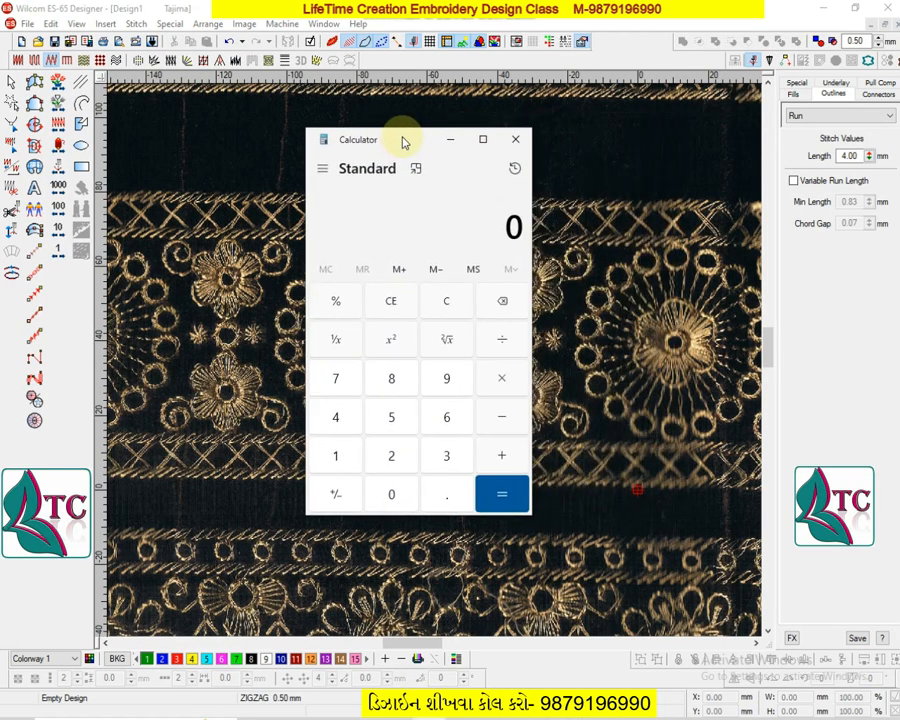
{"action": "type", "text": "250"}
{"action": "type", "text": "85"}
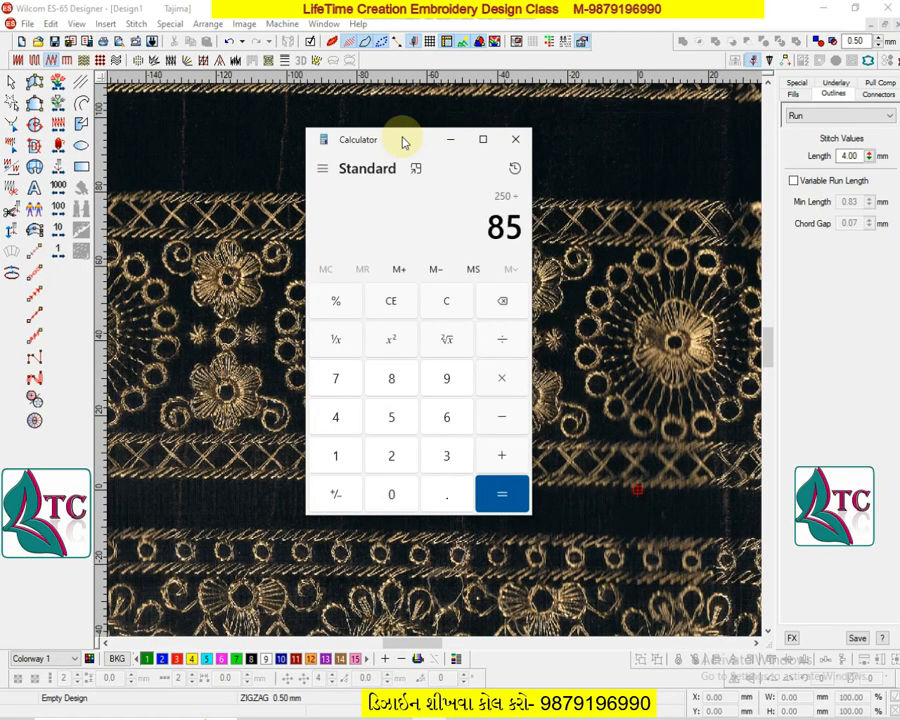
{"action": "key", "text": "Return"}
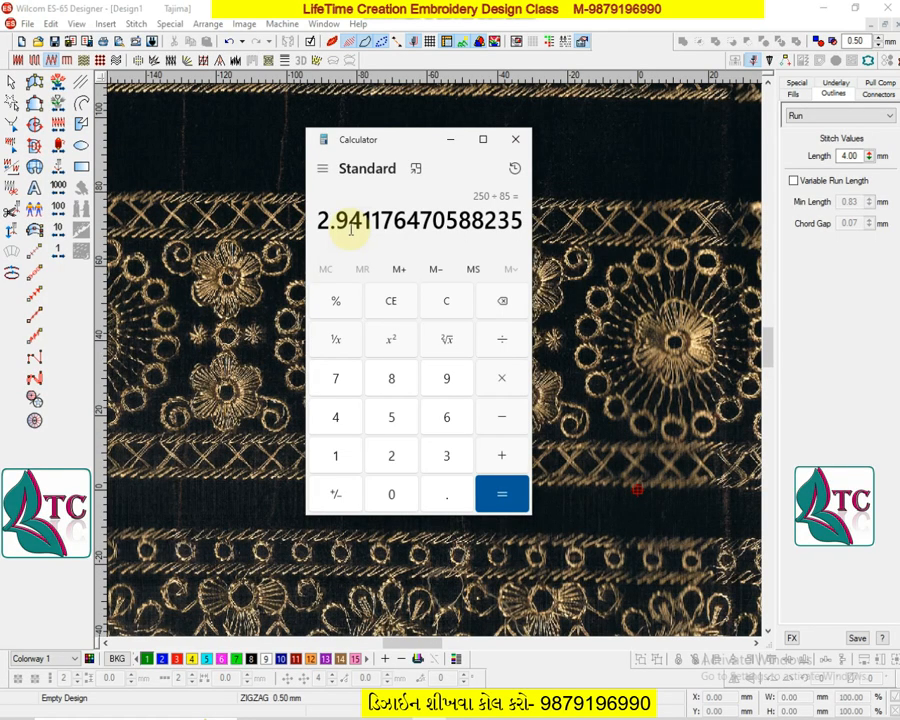
{"action": "key", "text": "Escape"}
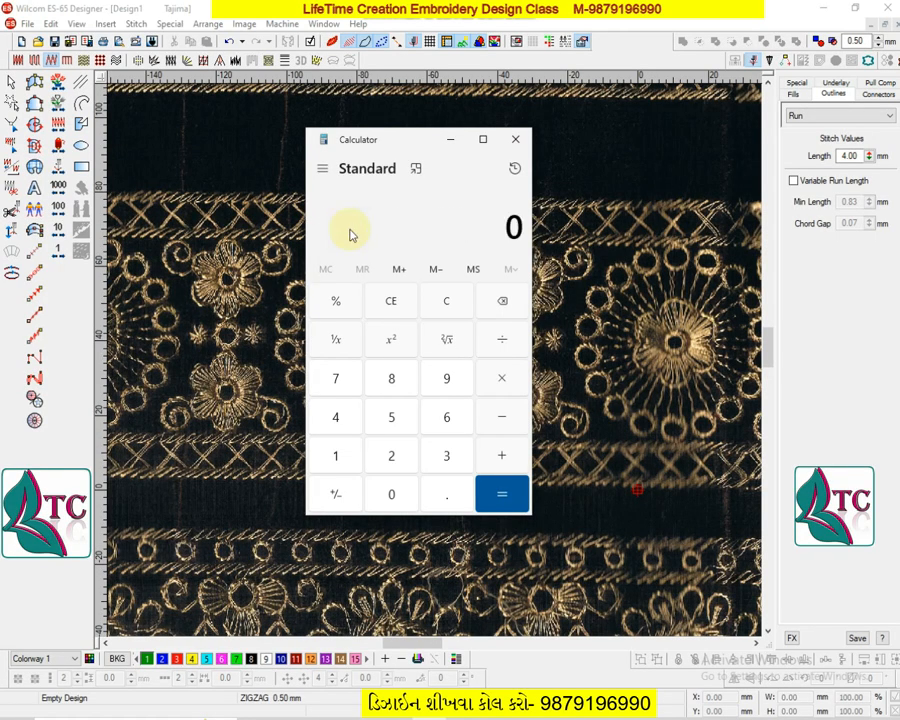
{"action": "type", "text": "250 ÷ 3"}
{"action": "key", "text": "Return"}
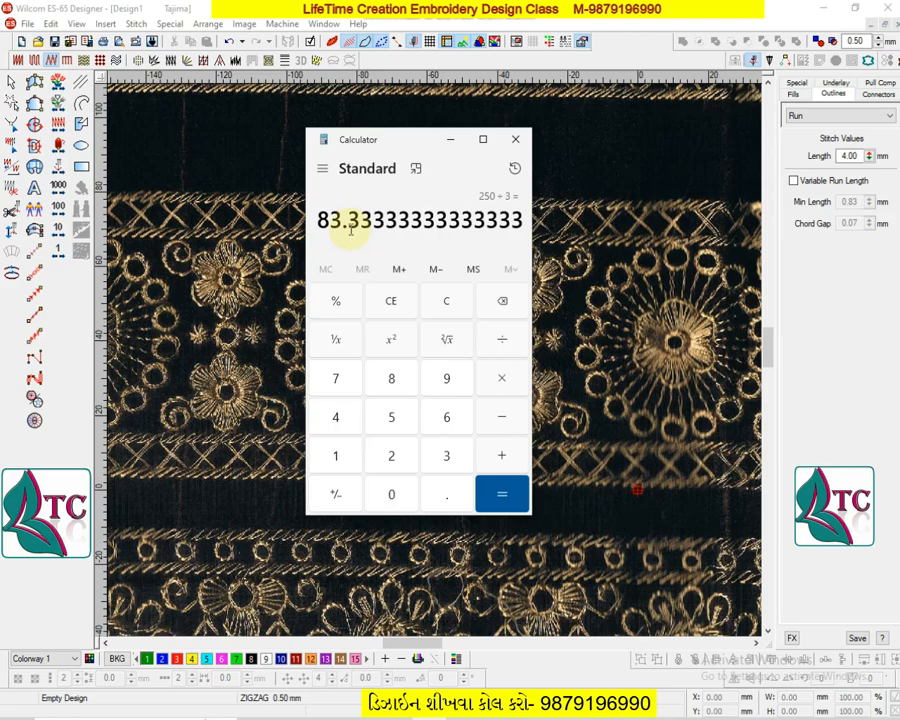
{"action": "left_click", "coordinate": [515, 139]}
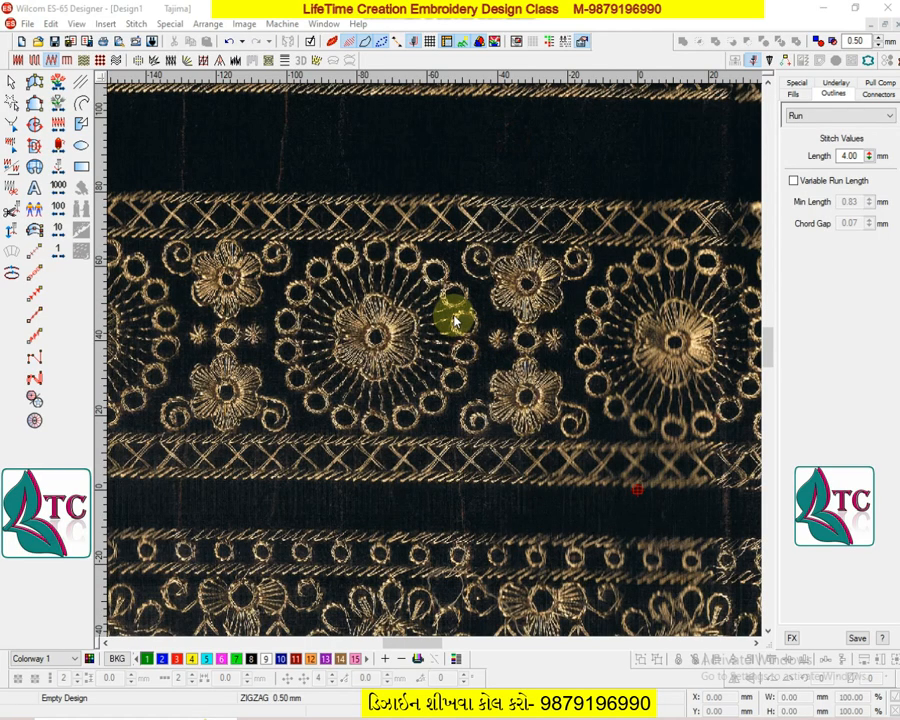
- Set up a reference-line Transform of the fabric image with a size of 83.33 mm
{"action": "left_click", "coordinate": [452, 309]}
{"action": "scroll", "coordinate": [452, 309], "scroll_direction": "down", "scroll_amount": 2}
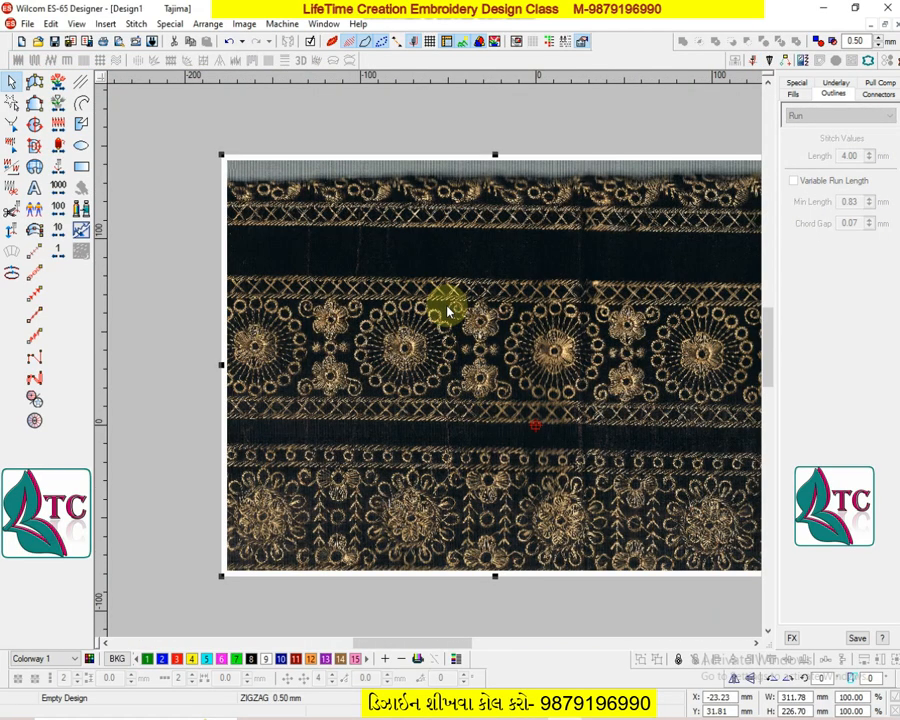
{"action": "key", "text": "alt+e"}
{"action": "key", "text": "m"}
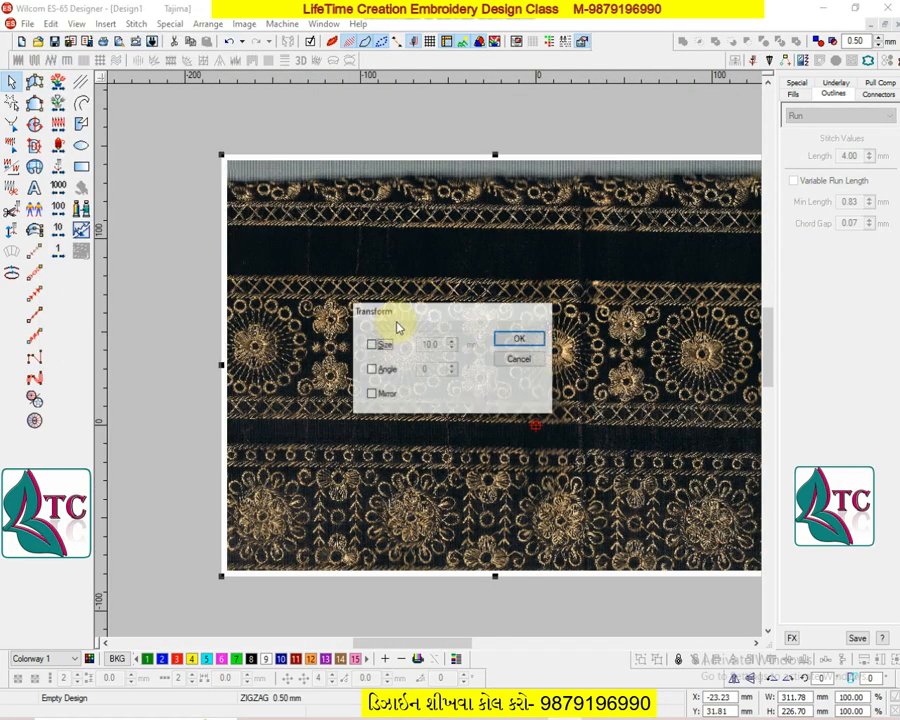
{"action": "left_click", "coordinate": [386, 351]}
{"action": "left_click_drag", "start_coordinate": [426, 344], "coordinate": [406, 343]}
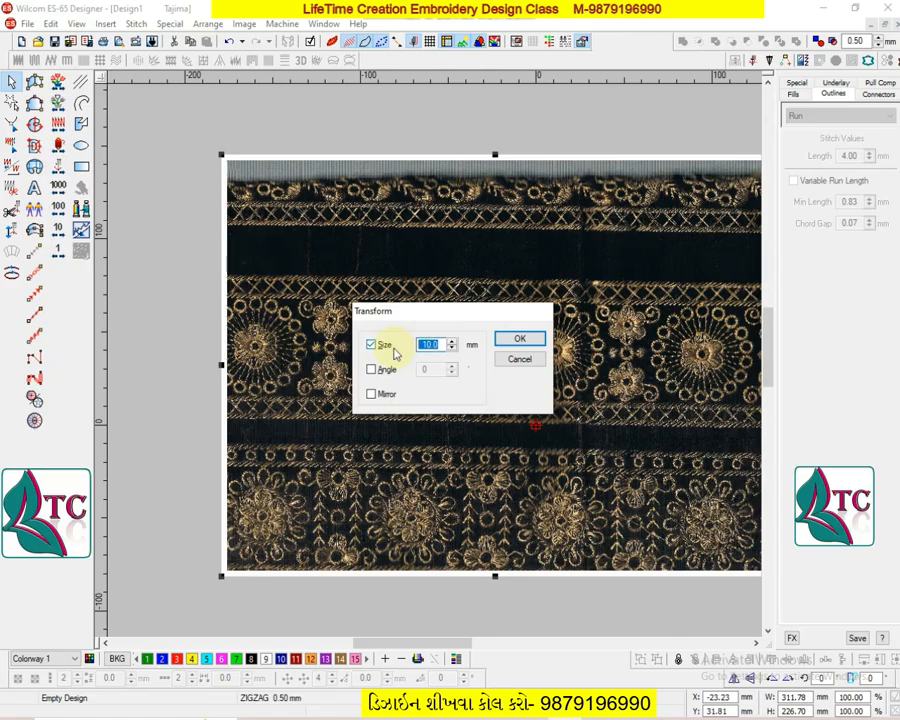
{"action": "type", "text": "83.33"}
{"action": "left_click", "coordinate": [519, 338]}
- Draw the transform's reference line across one repeat between matching edges of the small upper flowers, and lock the rescaled image
{"action": "scroll", "coordinate": [560, 330], "scroll_direction": "up", "scroll_amount": 2}
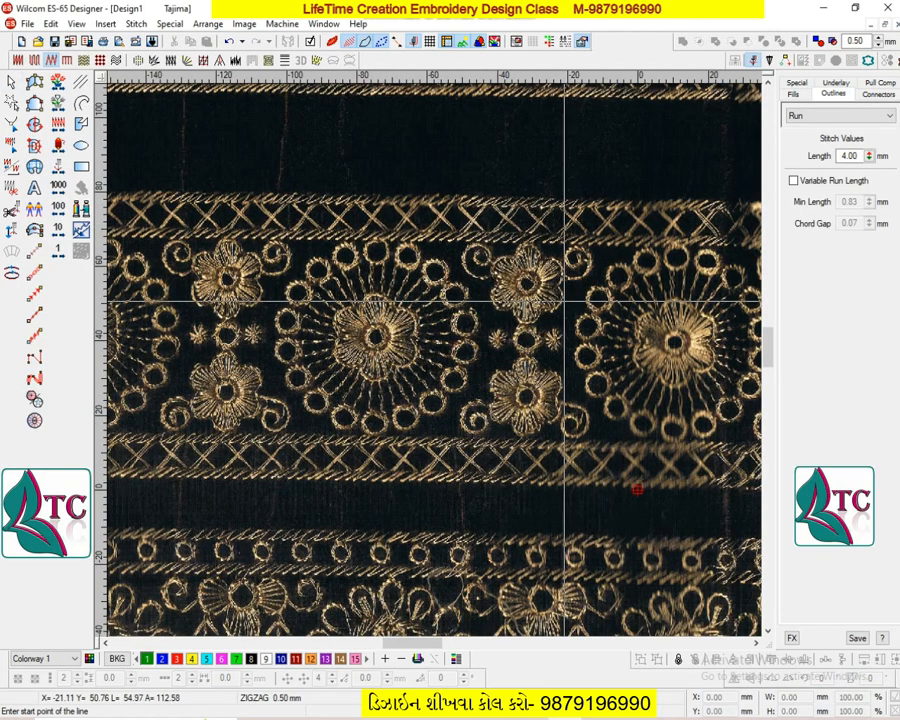
{"action": "left_click", "coordinate": [562, 295]}
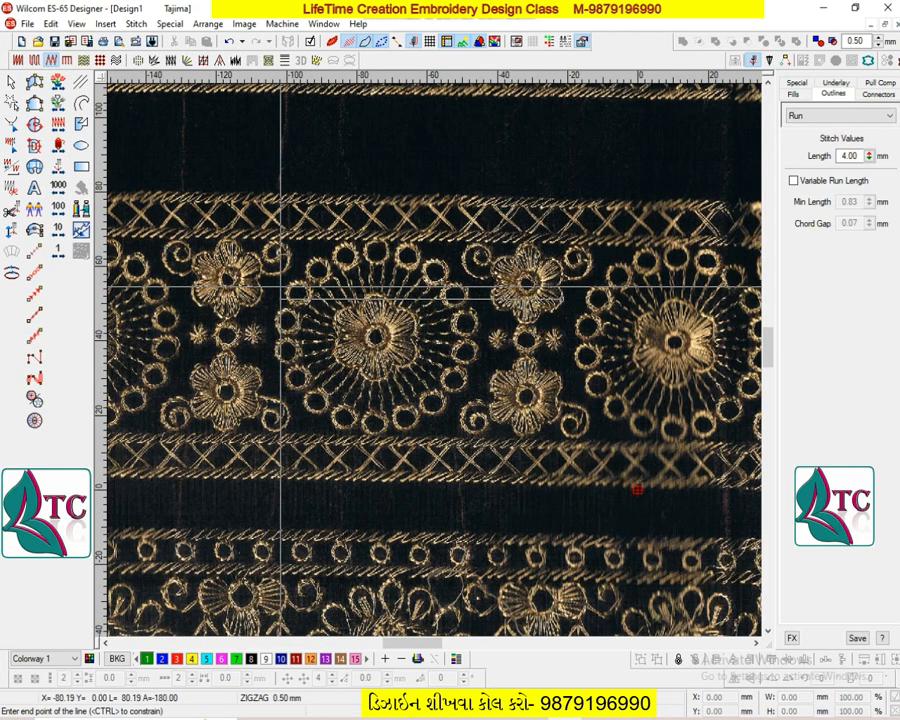
{"action": "left_click", "coordinate": [263, 291]}
{"action": "key", "text": "Escape"}
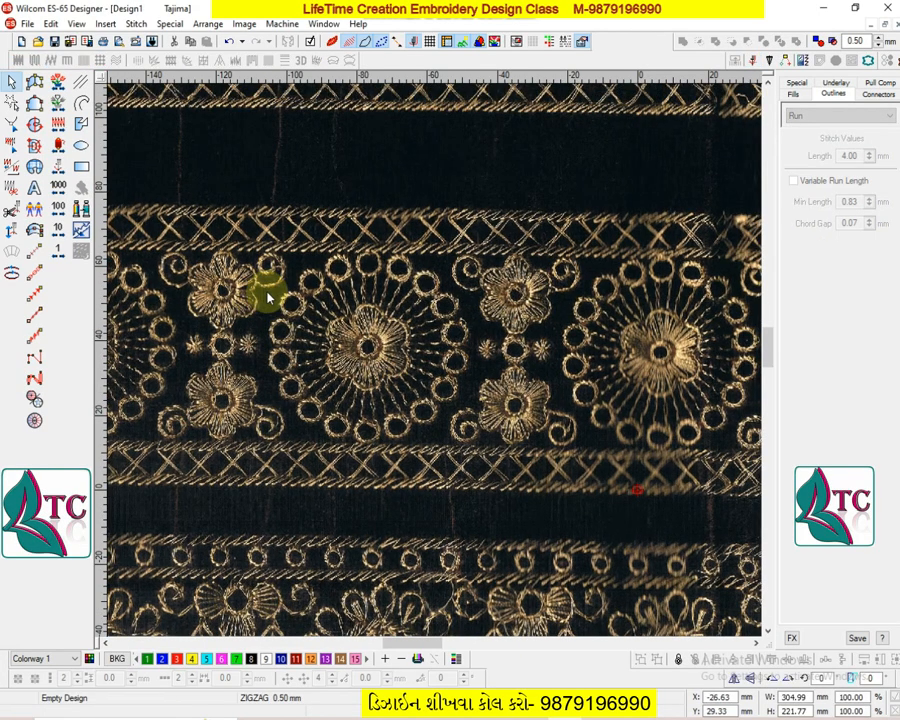
{"action": "key", "text": "0"}
{"action": "key", "text": "k"}
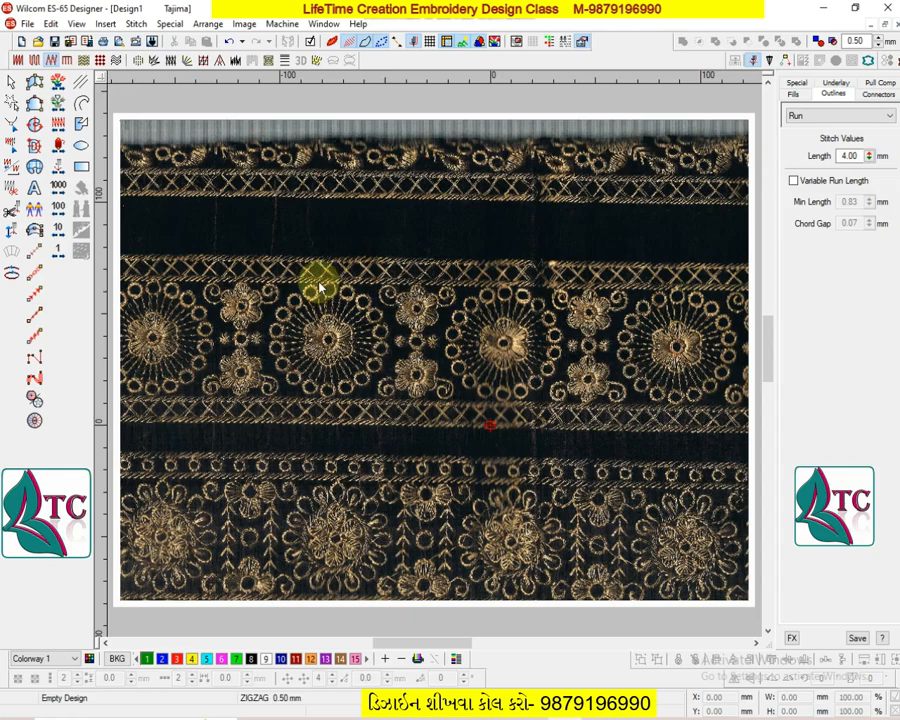
{"action": "scroll", "coordinate": [318, 283], "scroll_direction": "up", "scroll_amount": 2}
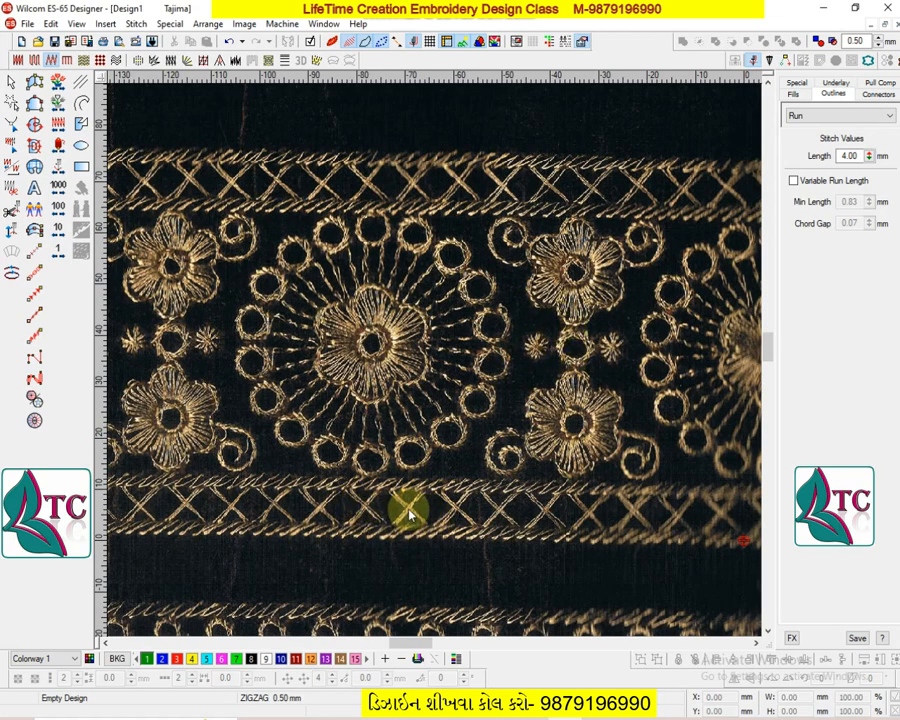
{"action": "scroll", "coordinate": [408, 514], "scroll_direction": "down", "scroll_amount": 3}
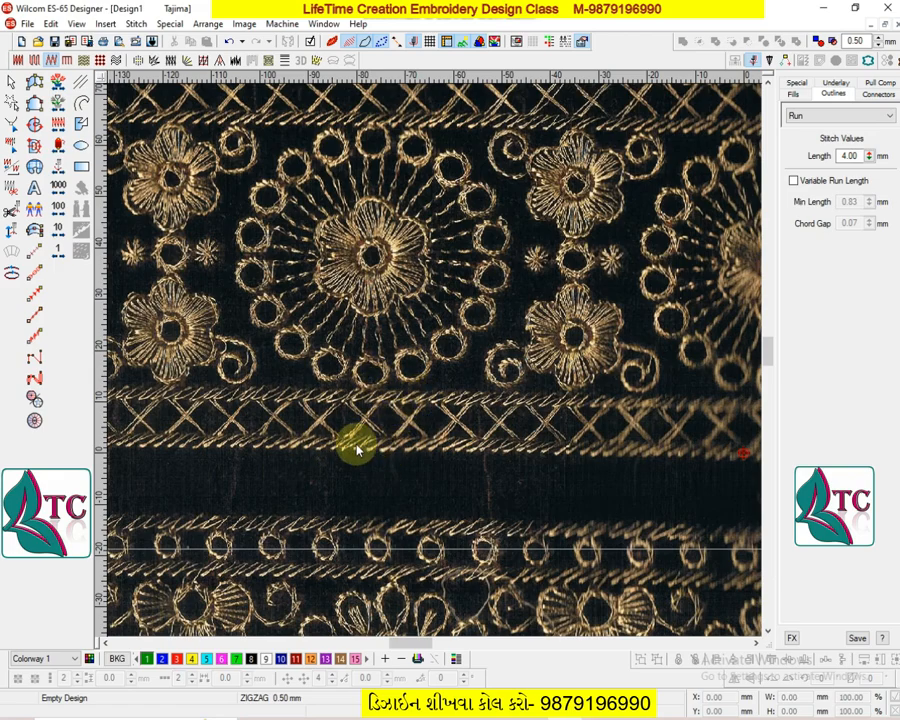
{"action": "scroll", "coordinate": [357, 450], "scroll_direction": "up", "scroll_amount": 3}
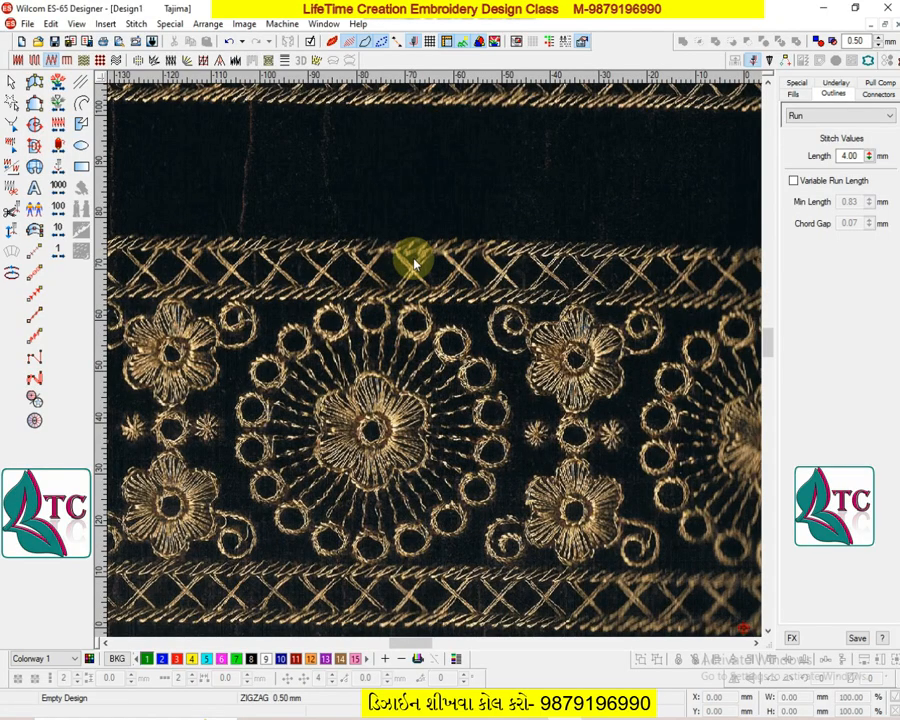
{"action": "scroll", "coordinate": [530, 375], "scroll_direction": "down", "scroll_amount": 3}
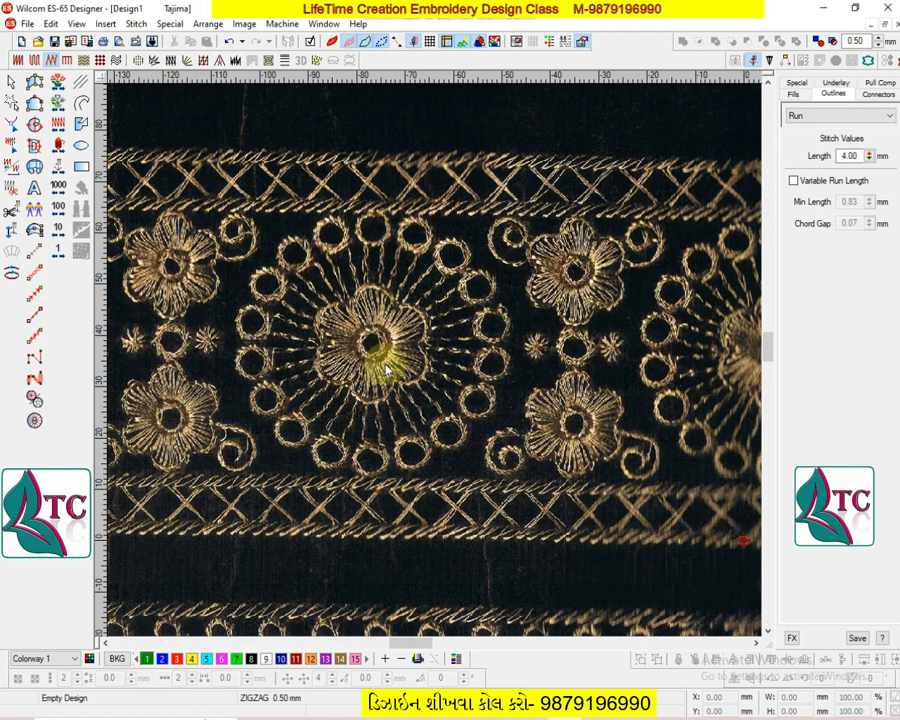
- Crop the bitmap to the full-width middle band containing the large round flowers and both criss-cross borders
{"action": "key", "text": "0"}
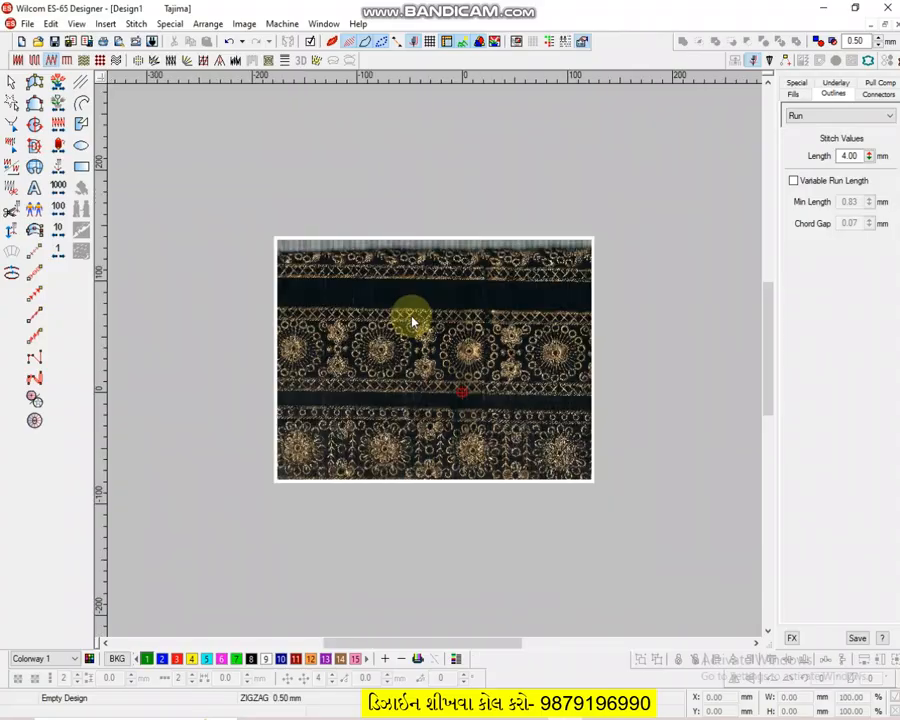
{"action": "key", "text": "z"}
{"action": "left_click", "coordinate": [407, 314]}
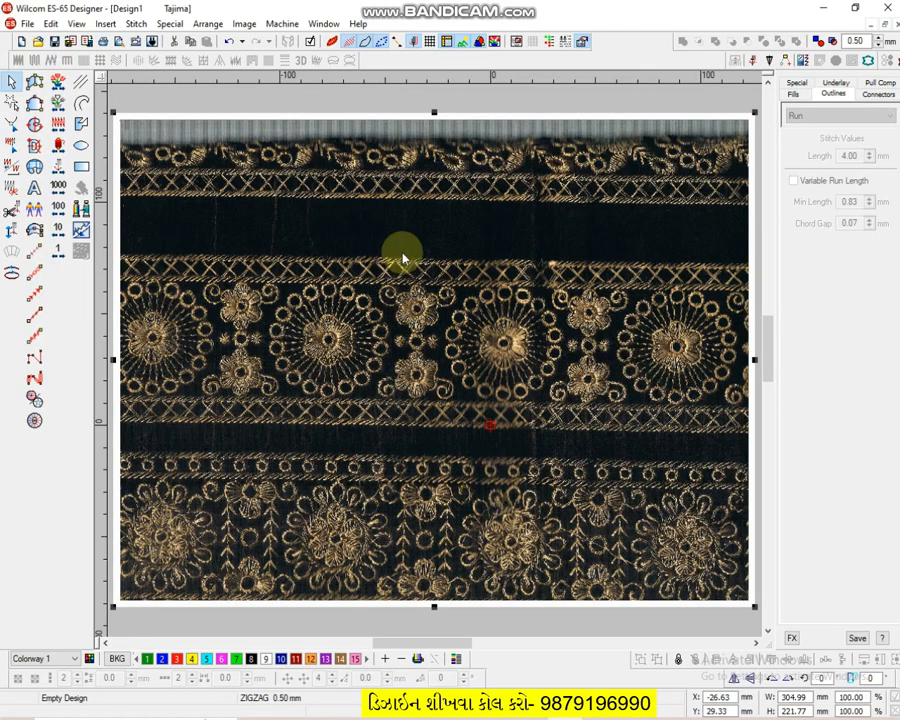
{"action": "left_click", "coordinate": [244, 24]}
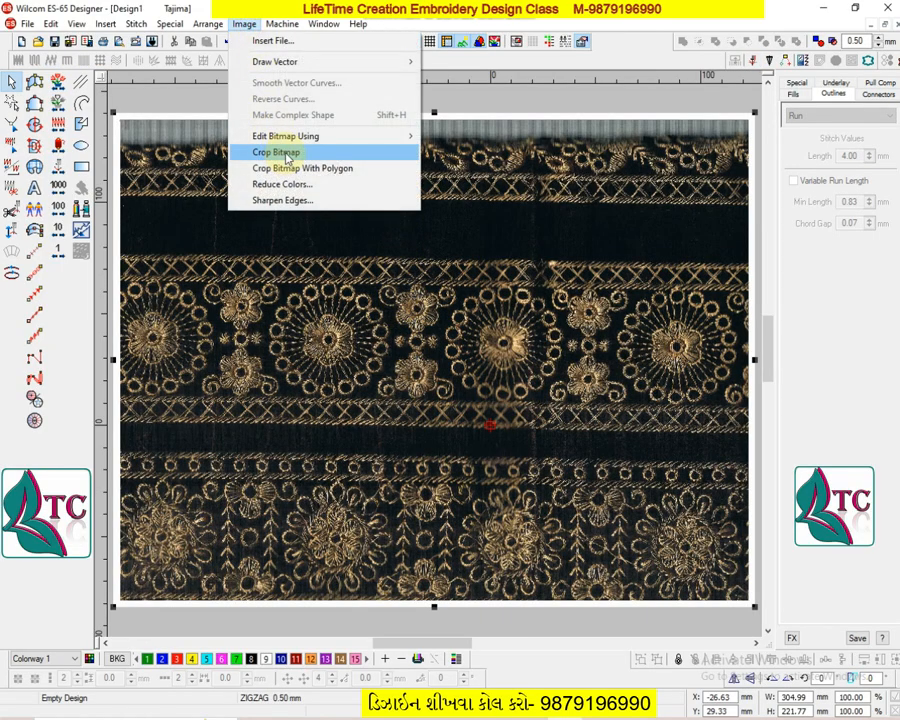
{"action": "left_click", "coordinate": [288, 157]}
{"action": "key", "text": "shift+z"}
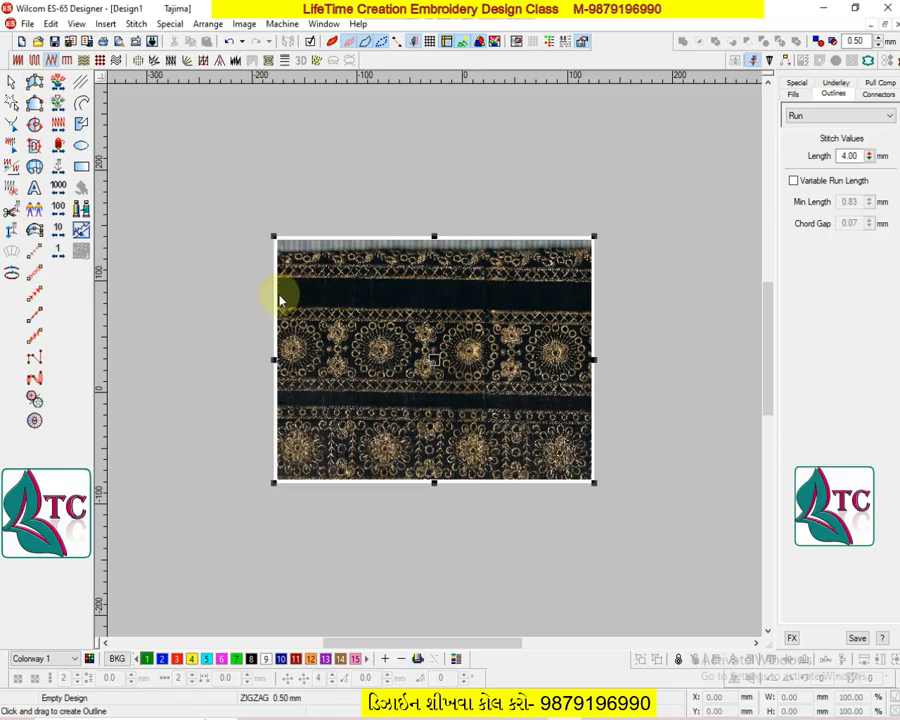
{"action": "left_click_drag", "start_coordinate": [276, 298], "coordinate": [594, 408]}
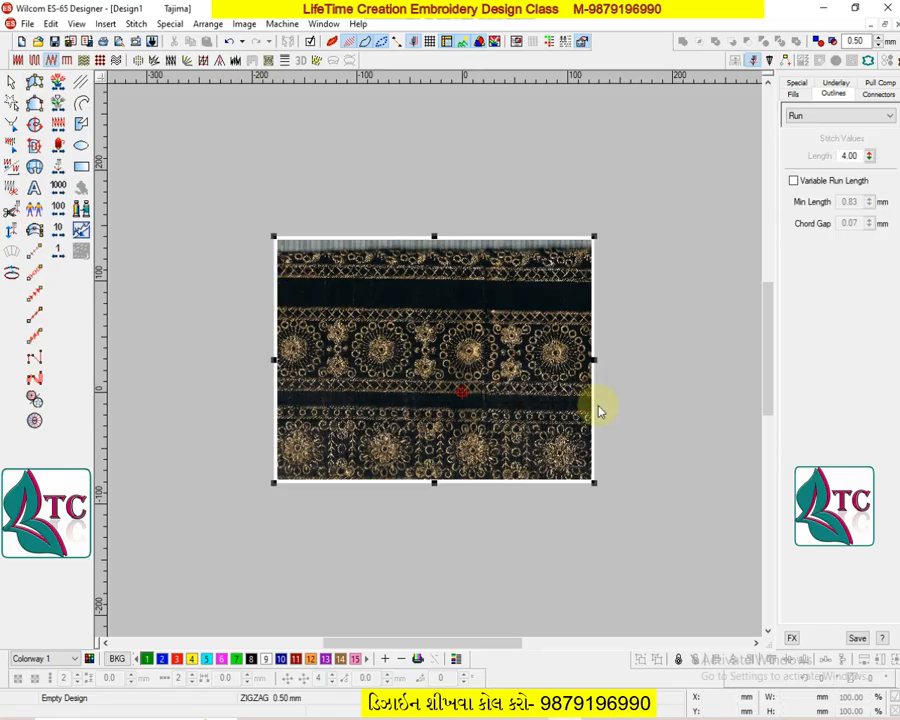
{"action": "key", "text": "z"}
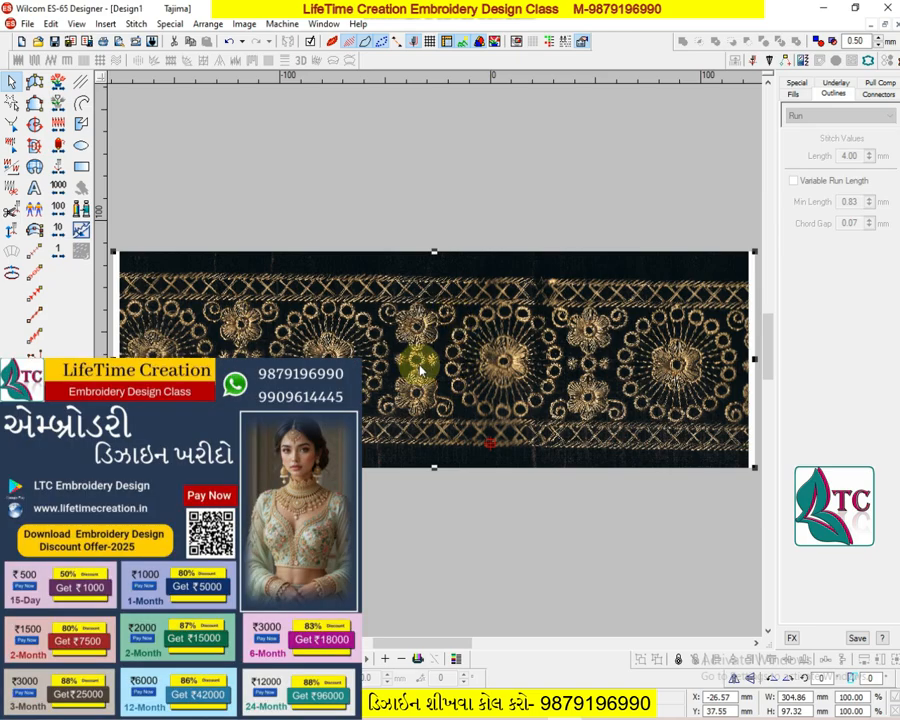
- Examine the cropped border's large round flowers and the paired small flowers beside them up close
{"action": "key", "text": "shift+z"}
{"action": "left_click", "coordinate": [498, 251]}
{"action": "key", "text": "b"}
{"action": "left_click_drag", "start_coordinate": [337, 291], "coordinate": [408, 470]}
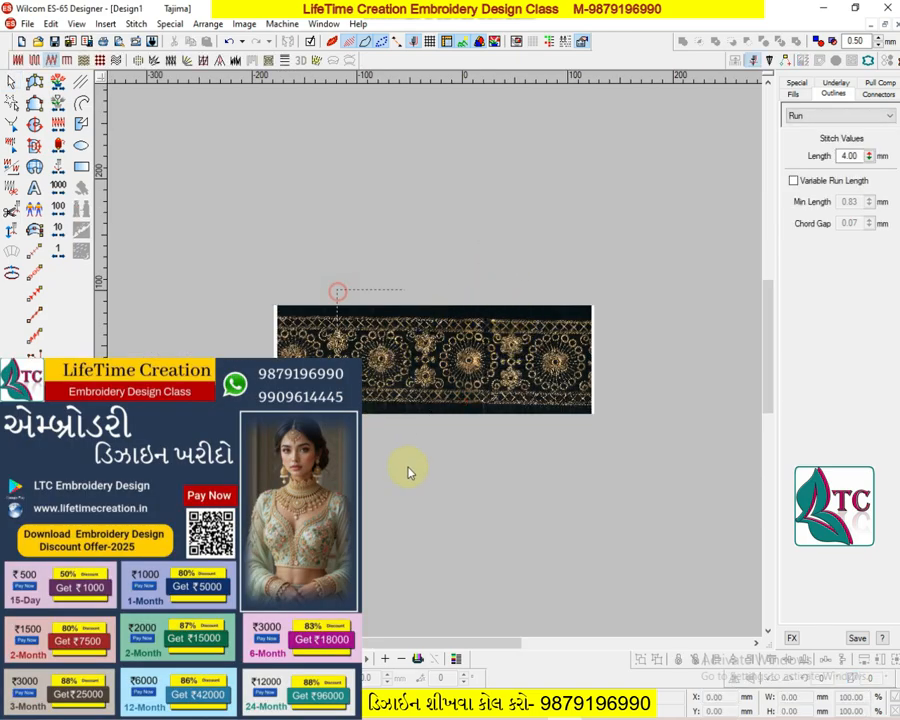
{"action": "key", "text": "shift+z"}
{"action": "key", "text": "z"}
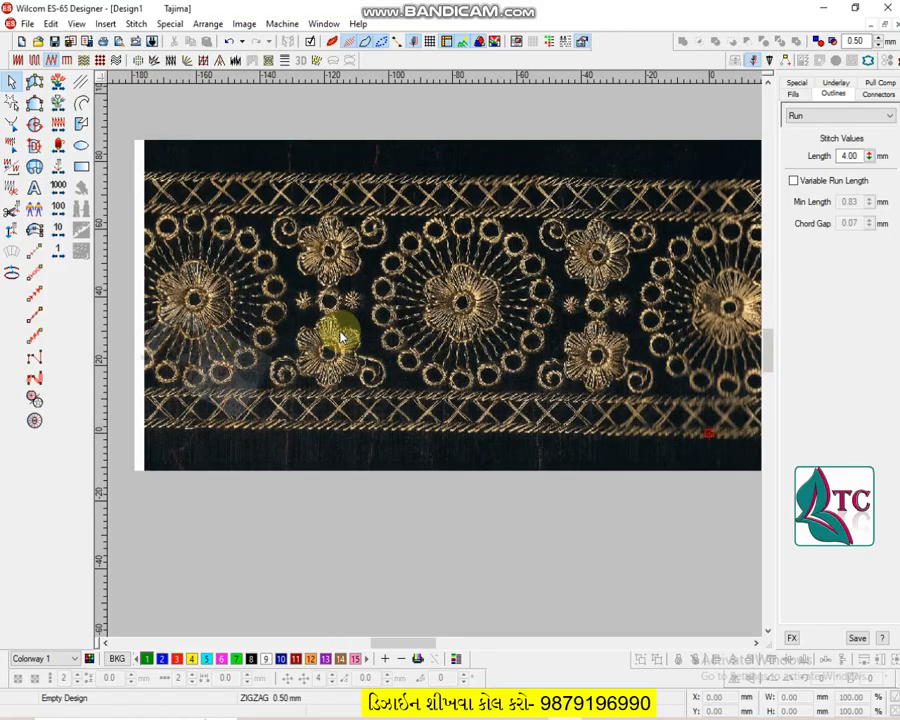
{"action": "key", "text": "shift+z"}
{"action": "key", "text": "b"}
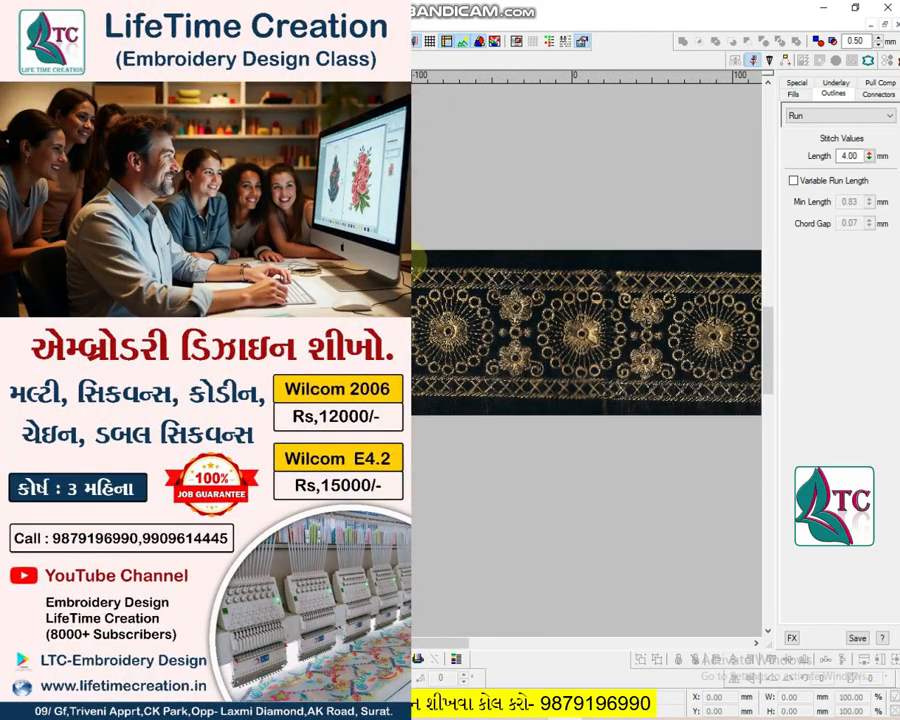
{"action": "left_click_drag", "start_coordinate": [408, 260], "coordinate": [481, 414]}
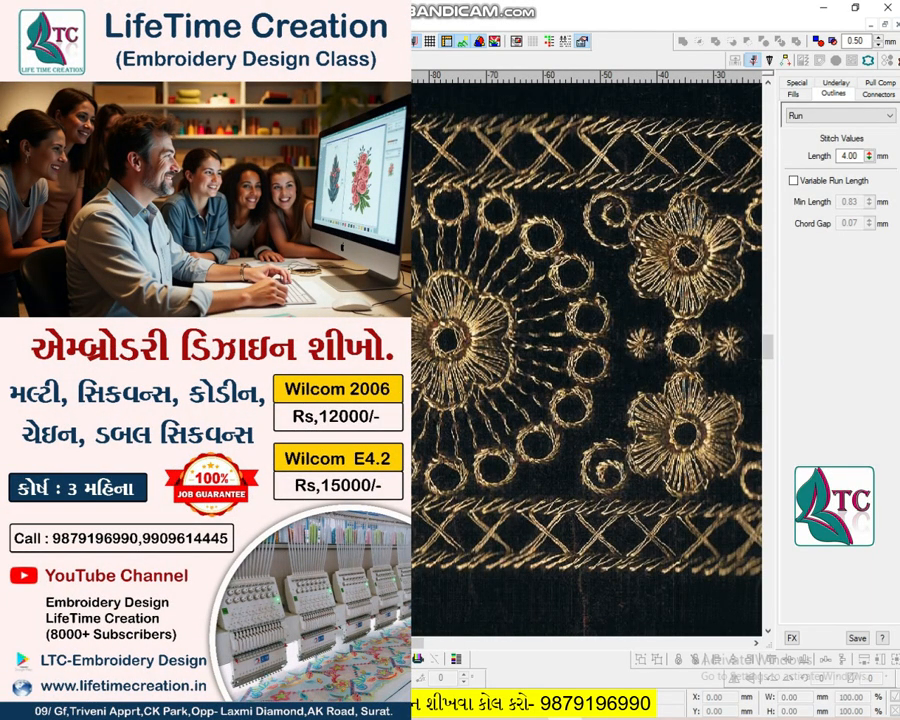
{"action": "key", "text": "shift+z"}
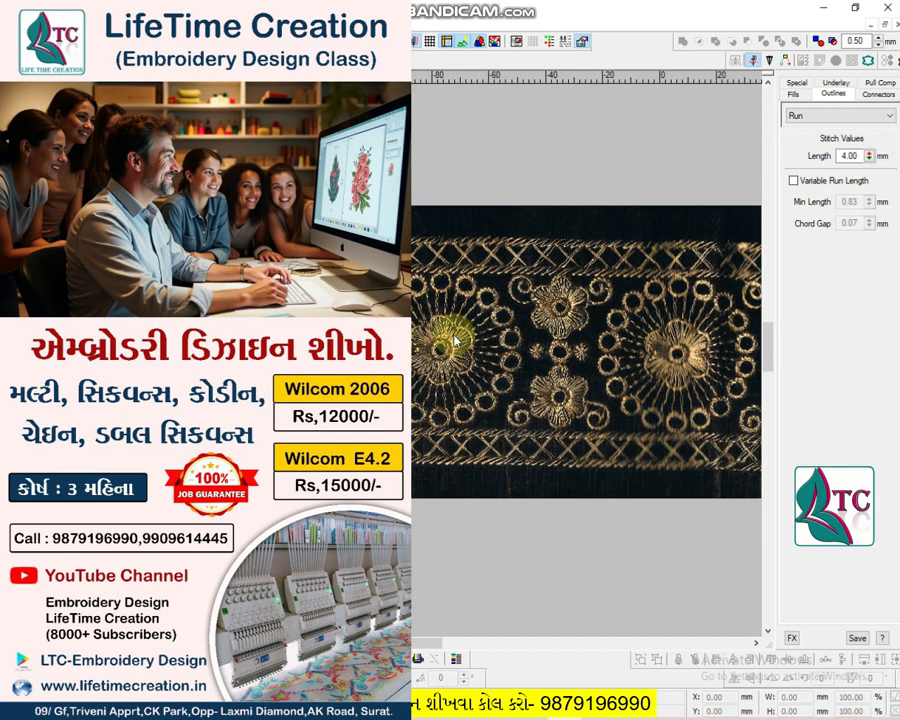
{"action": "key", "text": "shift+z"}
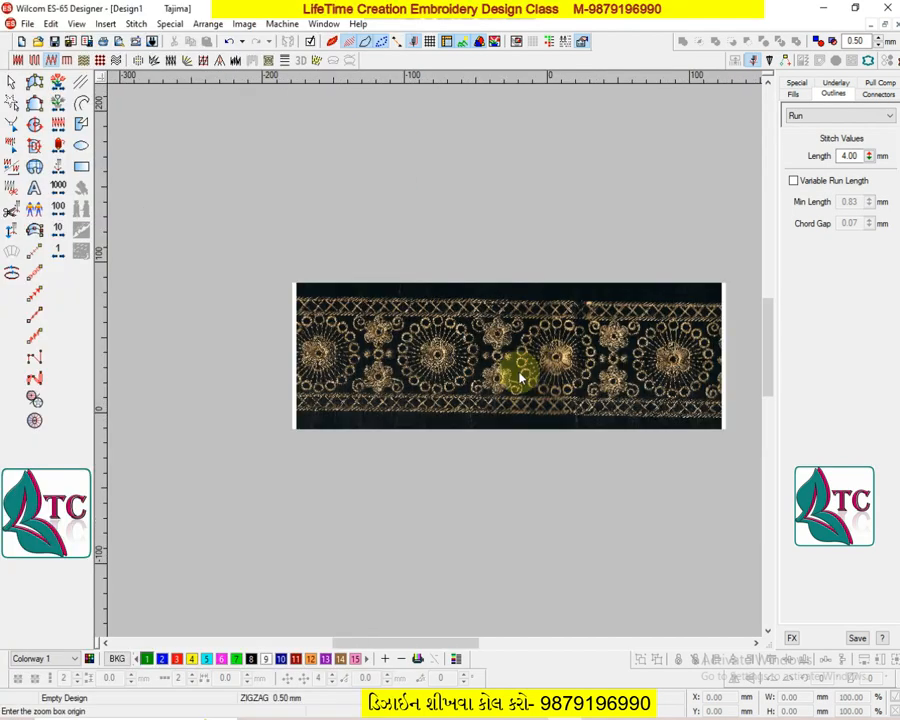
{"action": "key", "text": "0"}
{"action": "key", "text": "shift+z"}
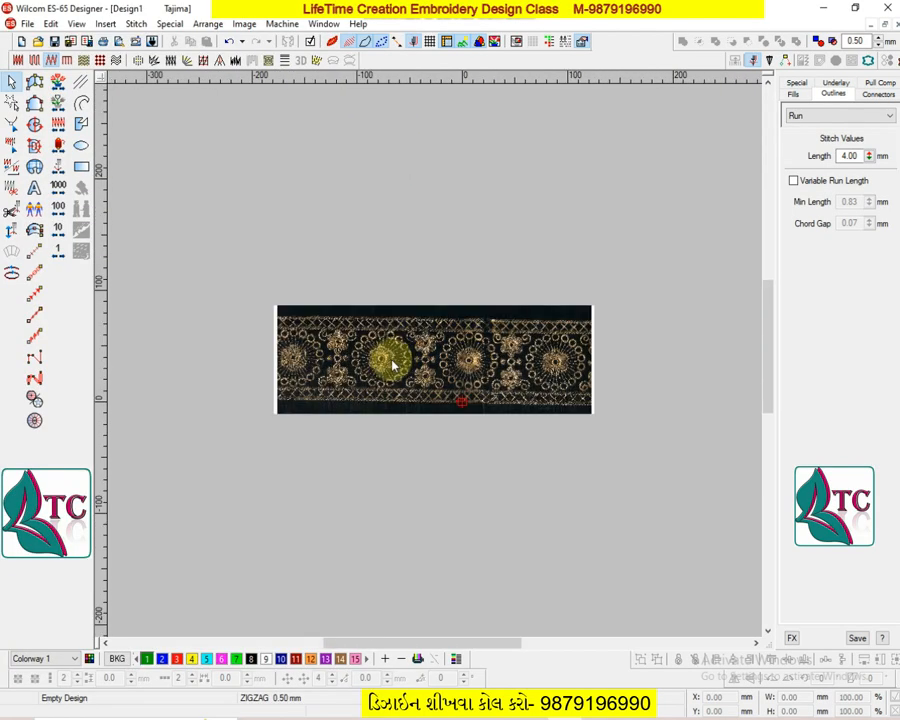
- Move the cropped fabric image slightly right and up, to about X -24 mm, Y 43 mm
{"action": "left_click", "coordinate": [396, 355]}
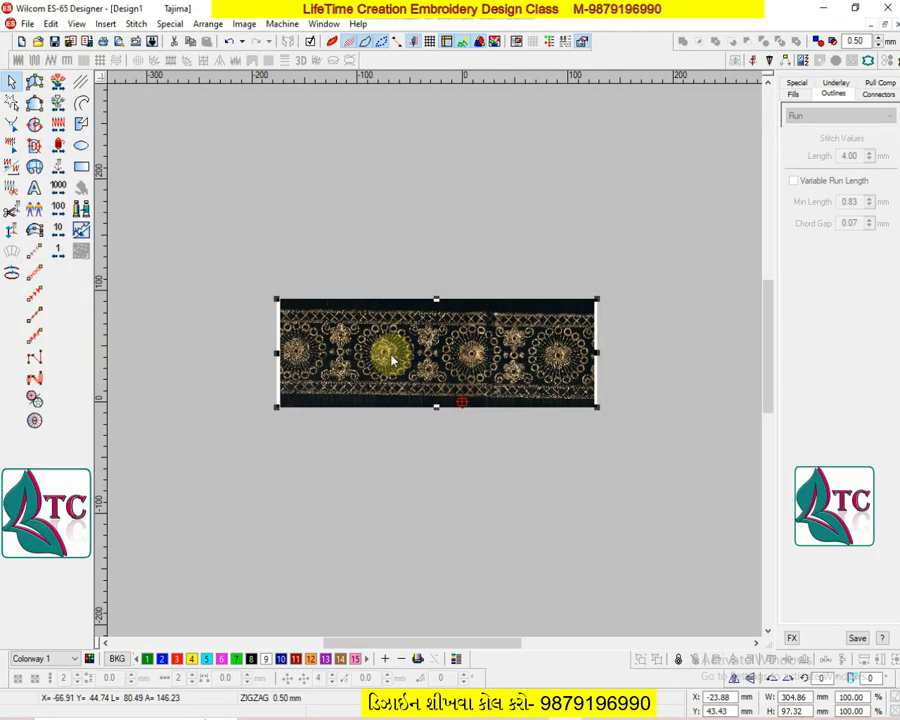
{"action": "key", "text": "Escape"}
{"action": "key", "text": "b"}
{"action": "left_click_drag", "start_coordinate": [368, 317], "coordinate": [408, 417]}
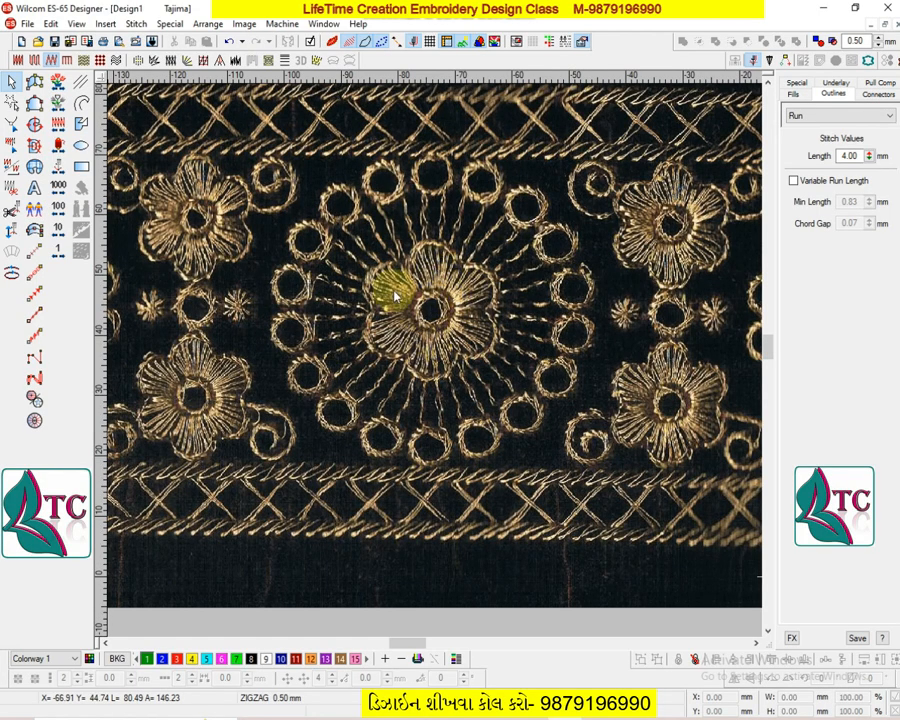
- With the Ellipse tool active, save its red, unfilled vector properties to the template for all new objects
{"action": "left_click", "coordinate": [83, 146]}
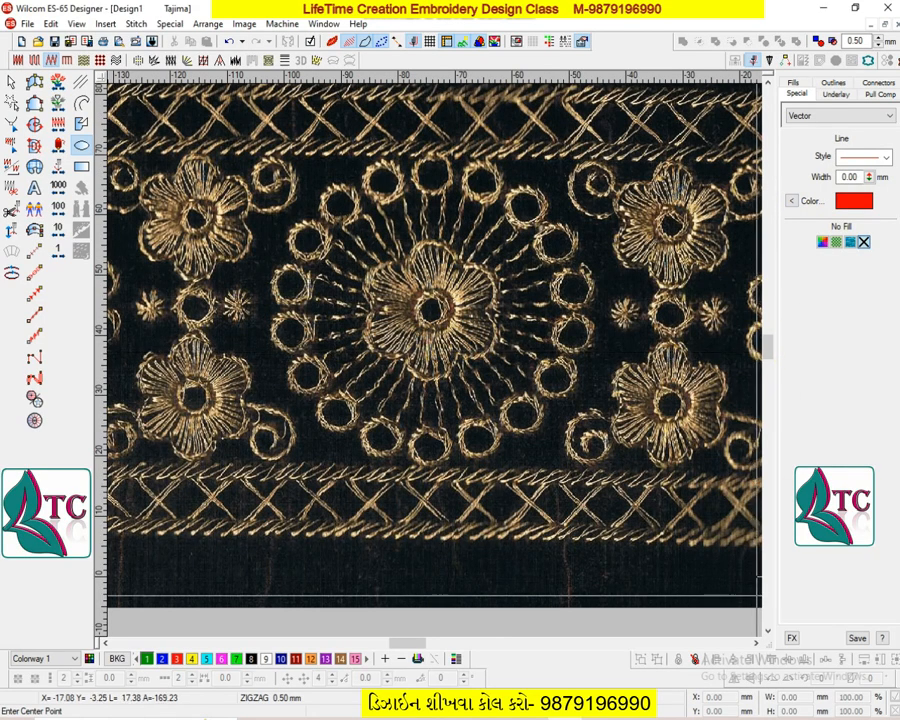
{"action": "left_click", "coordinate": [856, 638]}
{"action": "left_click", "coordinate": [320, 393]}
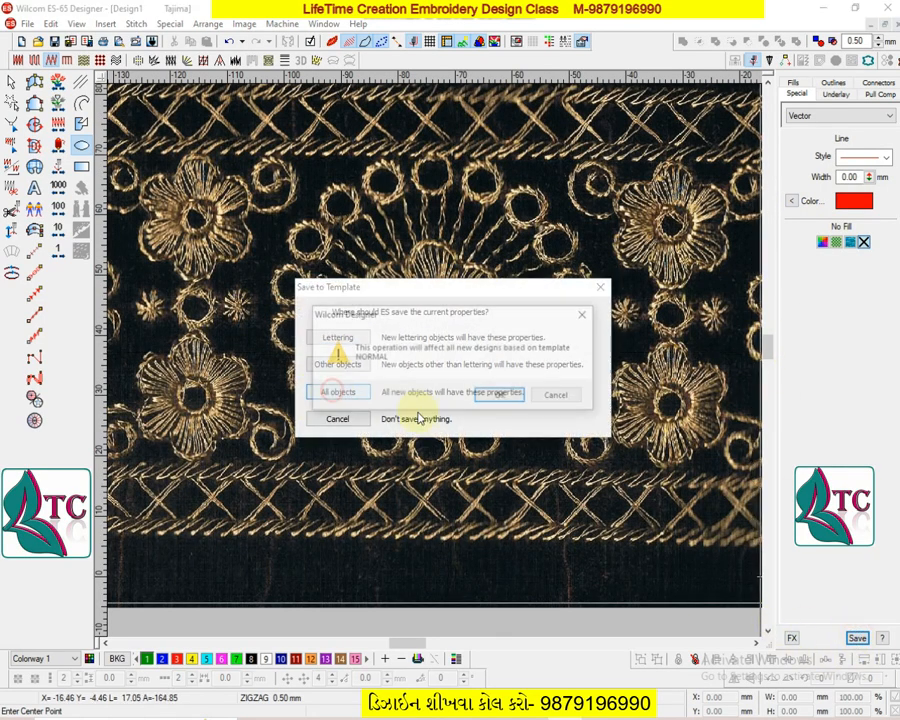
{"action": "left_click", "coordinate": [484, 395]}
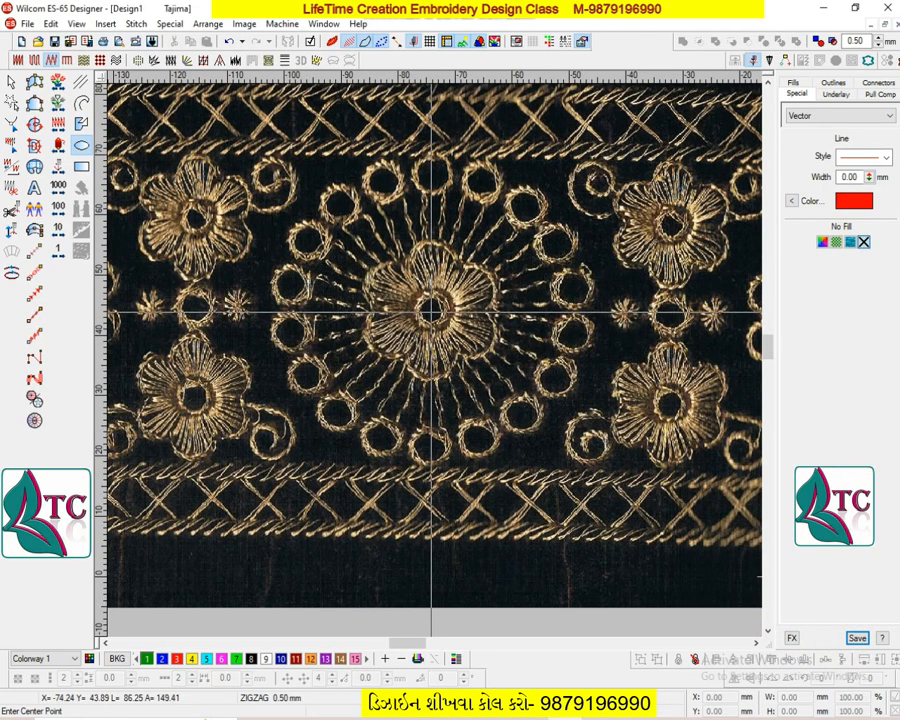
- Draw a circle about 26 mm in diameter around the six-petal flower, centered on the flower's middle ring
{"action": "left_click", "coordinate": [431, 311]}
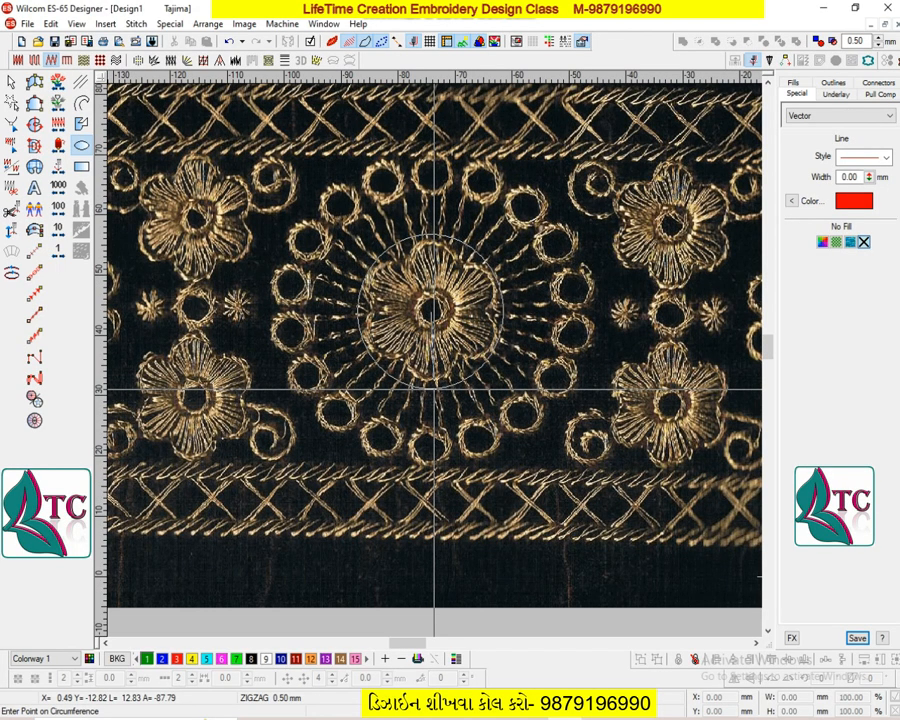
{"action": "left_click", "coordinate": [434, 390]}
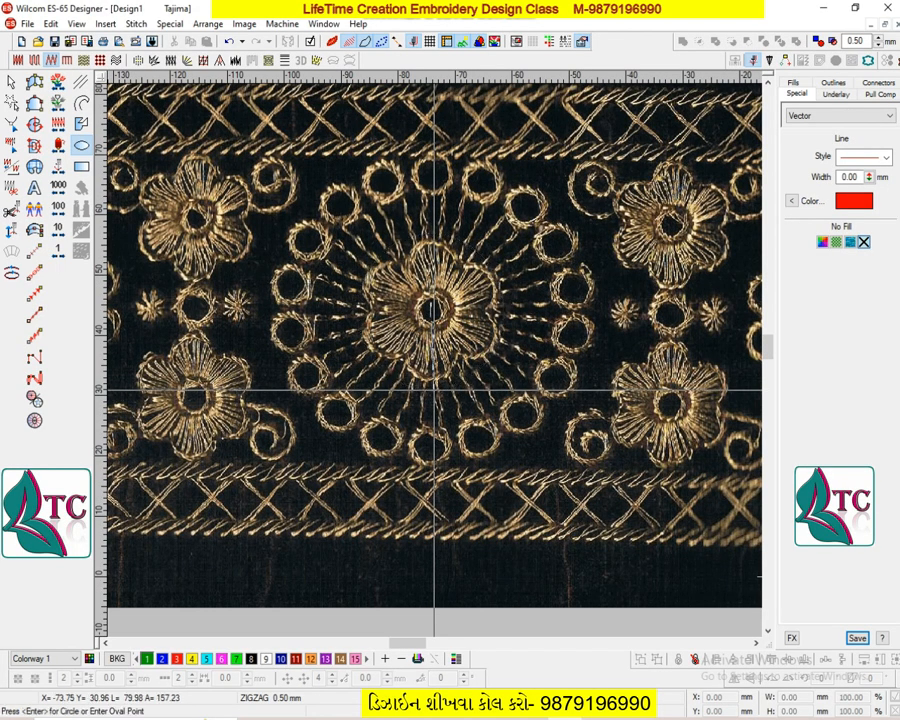
{"action": "key", "text": "Return"}
{"action": "key", "text": "Escape"}
- Nudge the circle slightly upward and shrink it to about 25.5 mm so it fits around the flower petals
{"action": "key", "text": "z"}
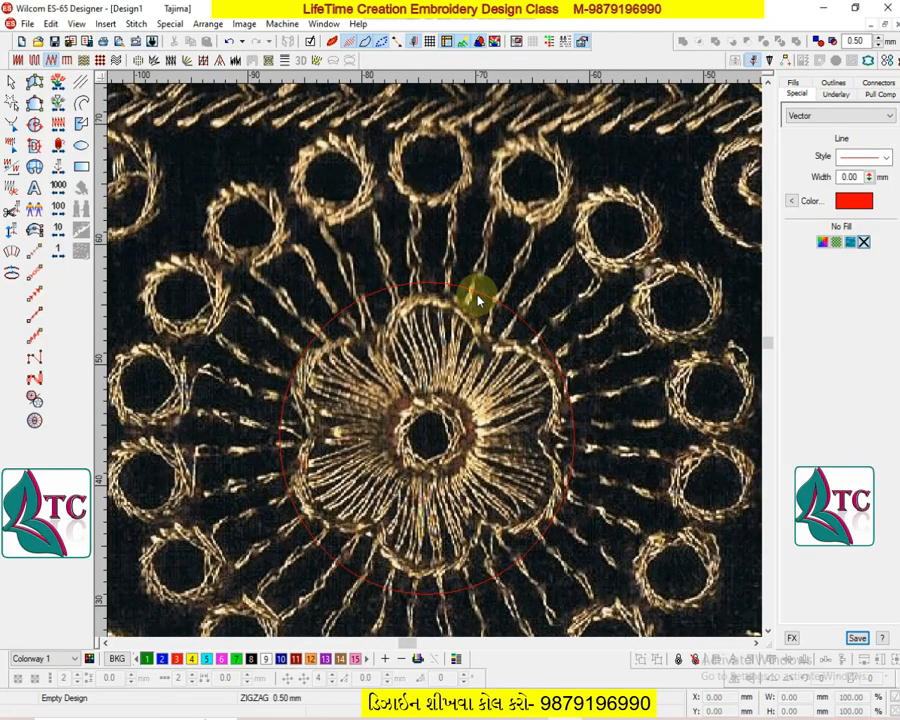
{"action": "left_click", "coordinate": [478, 300]}
{"action": "scroll", "coordinate": [479, 298], "scroll_direction": "down", "scroll_amount": 1}
{"action": "key", "text": "Up"}
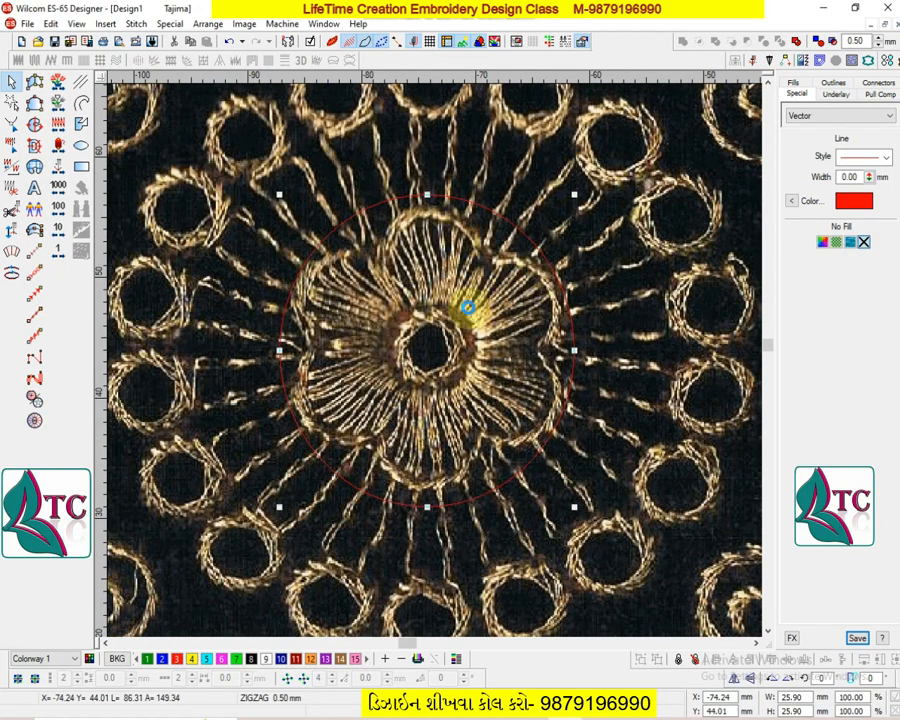
{"action": "left_click_drag", "start_coordinate": [574, 198], "coordinate": [571, 196]}
{"action": "left_click_drag", "start_coordinate": [548, 250], "coordinate": [532, 234]}
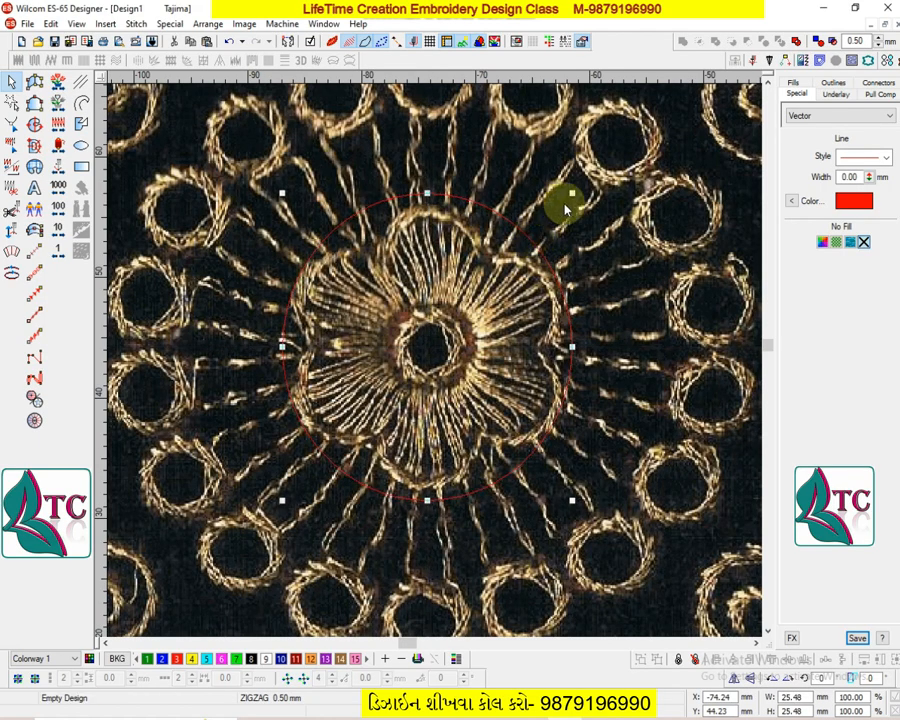
- Make two smaller concentric copies of the circle, about 8.2 mm and 4.3 mm wide, around the flower's central ring
{"action": "left_click_drag", "start_coordinate": [573, 193], "coordinate": [481, 298]}
{"action": "key", "text": "Escape"}
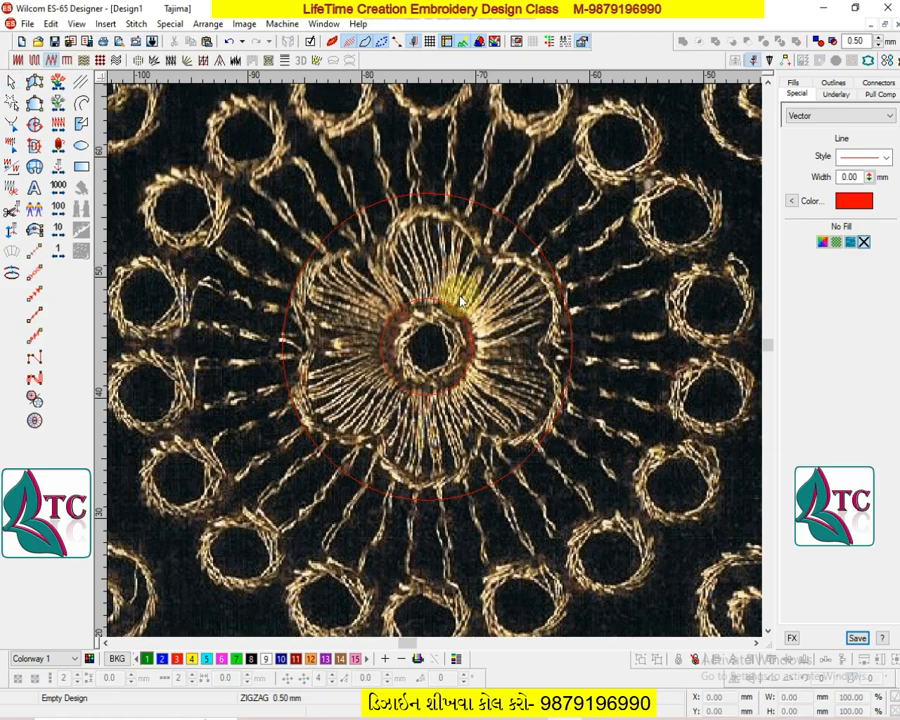
{"action": "left_click", "coordinate": [455, 318]}
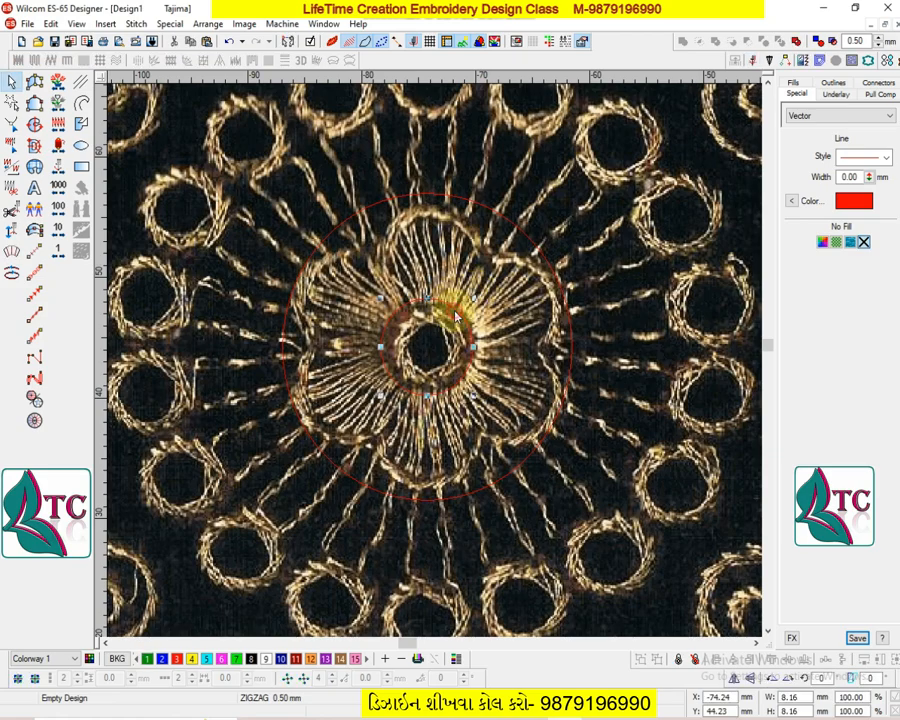
{"action": "left_click_drag", "start_coordinate": [473, 297], "coordinate": [456, 320]}
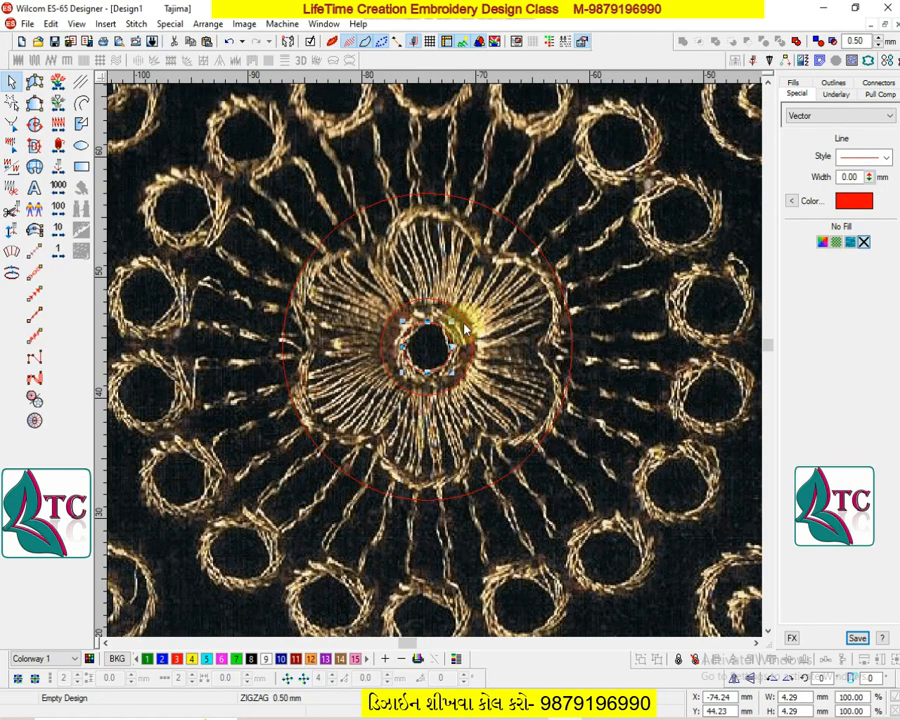
{"action": "key", "text": "Escape"}
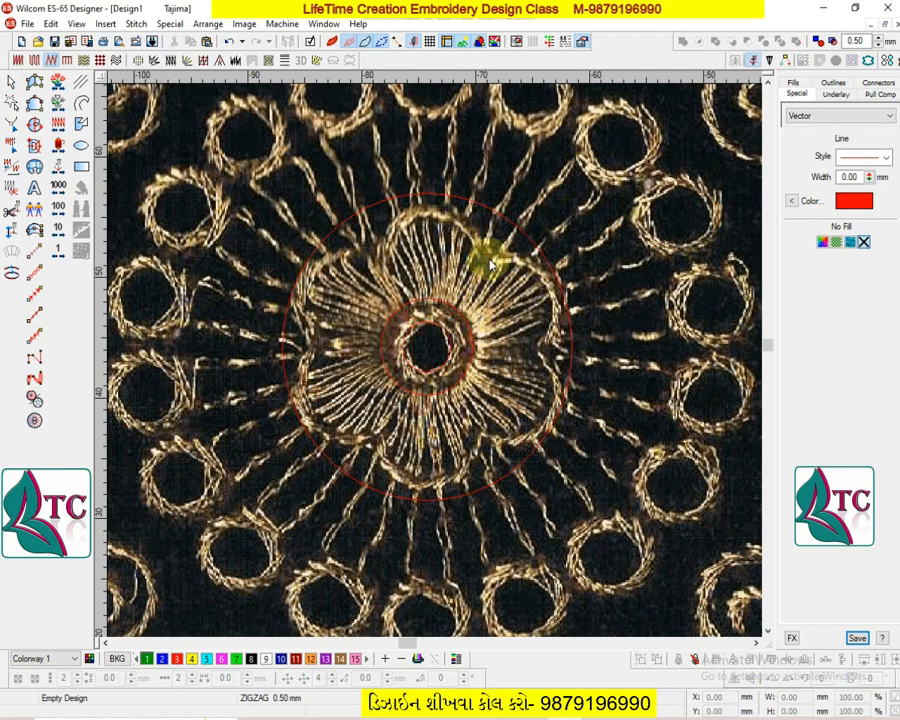
- Hide the fabric image and place a horizontal and a vertical guide crossing at the circles' common center
{"action": "left_click", "coordinate": [524, 237]}
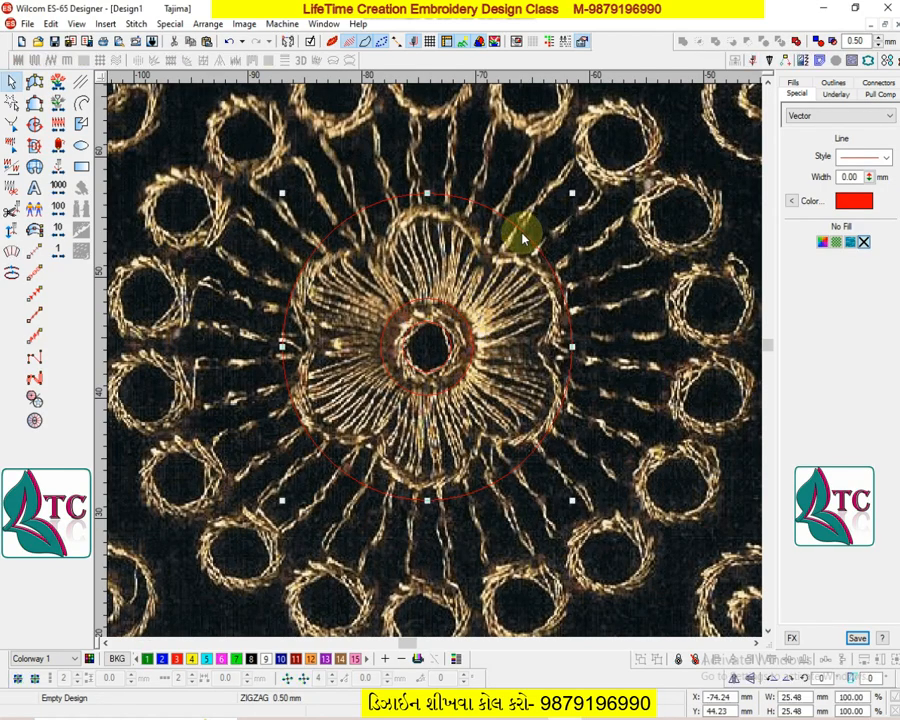
{"action": "left_click", "coordinate": [410, 260]}
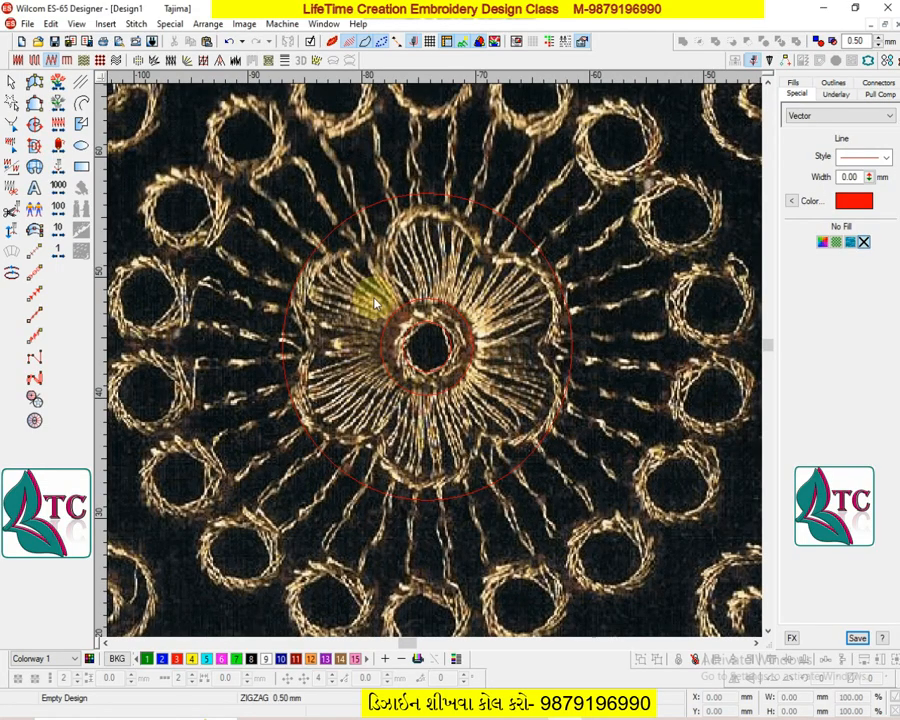
{"action": "key", "text": "d"}
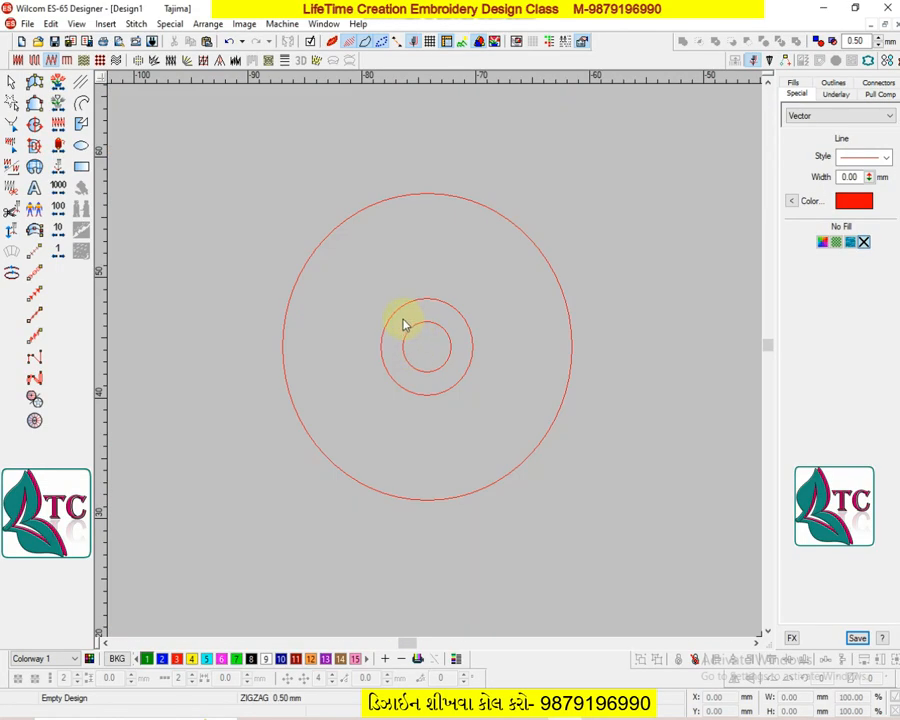
{"action": "left_click", "coordinate": [315, 252]}
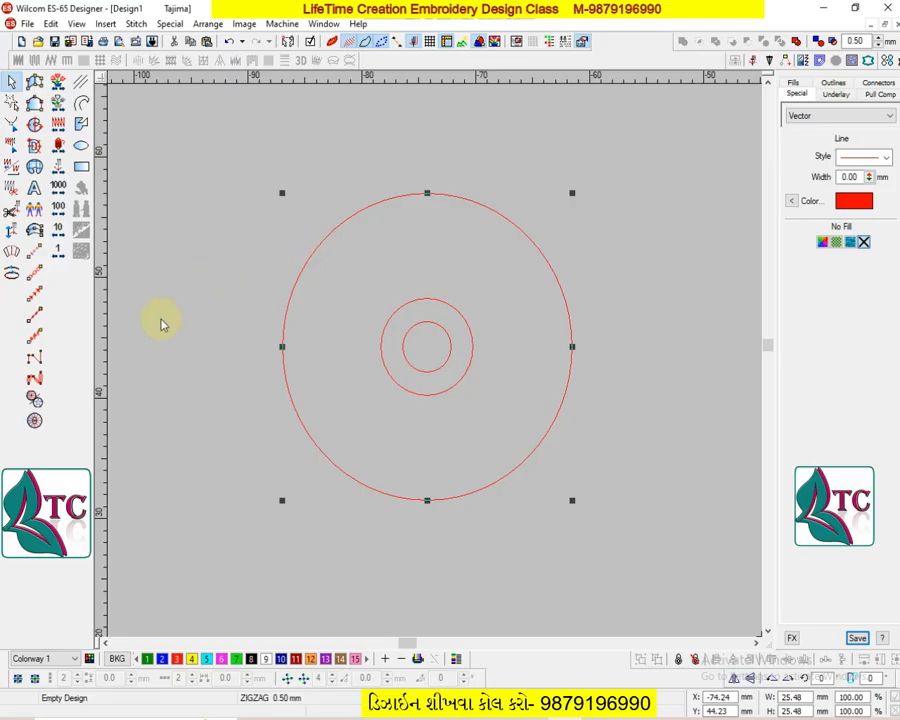
{"action": "left_click_drag", "start_coordinate": [104, 333], "coordinate": [104, 343]}
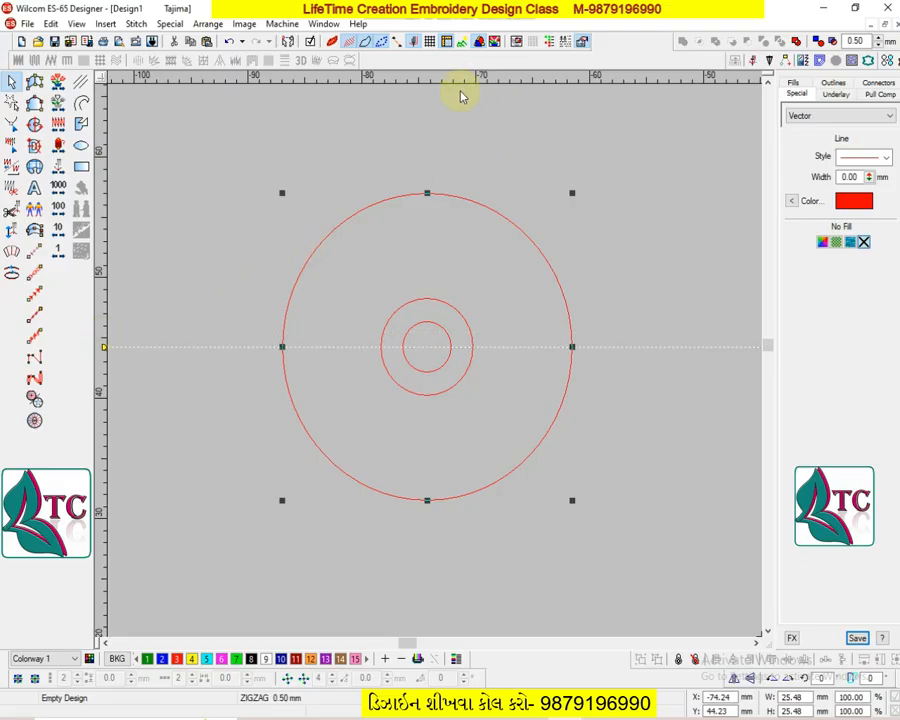
{"action": "left_click_drag", "start_coordinate": [443, 85], "coordinate": [429, 88]}
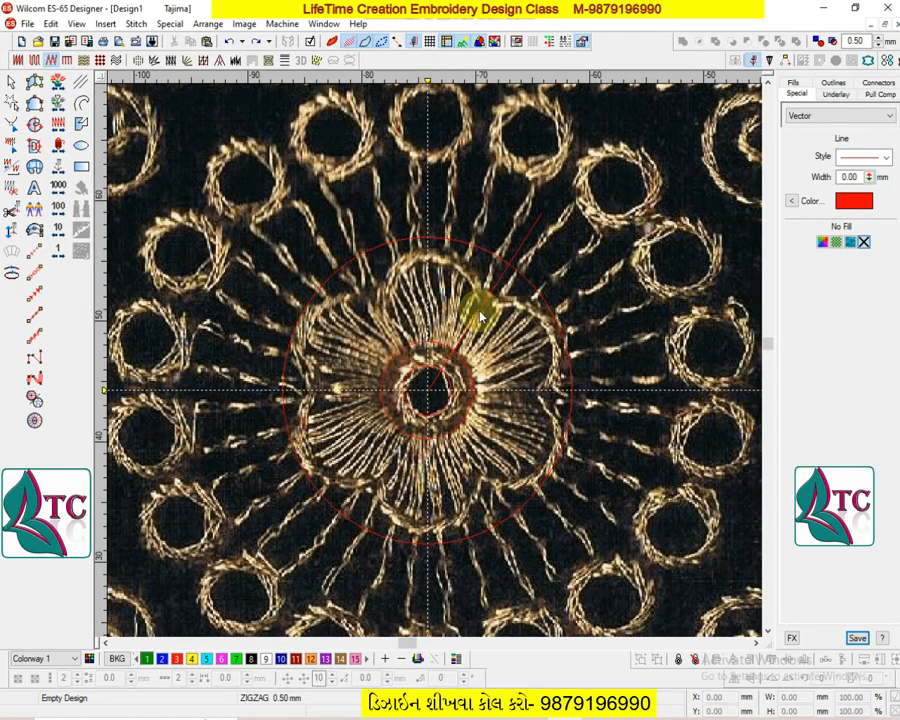
- Repeat the slanted radial line as a 12-piece wreath around the circles' center, without merging the overlapping objects
{"action": "left_click", "coordinate": [478, 316]}
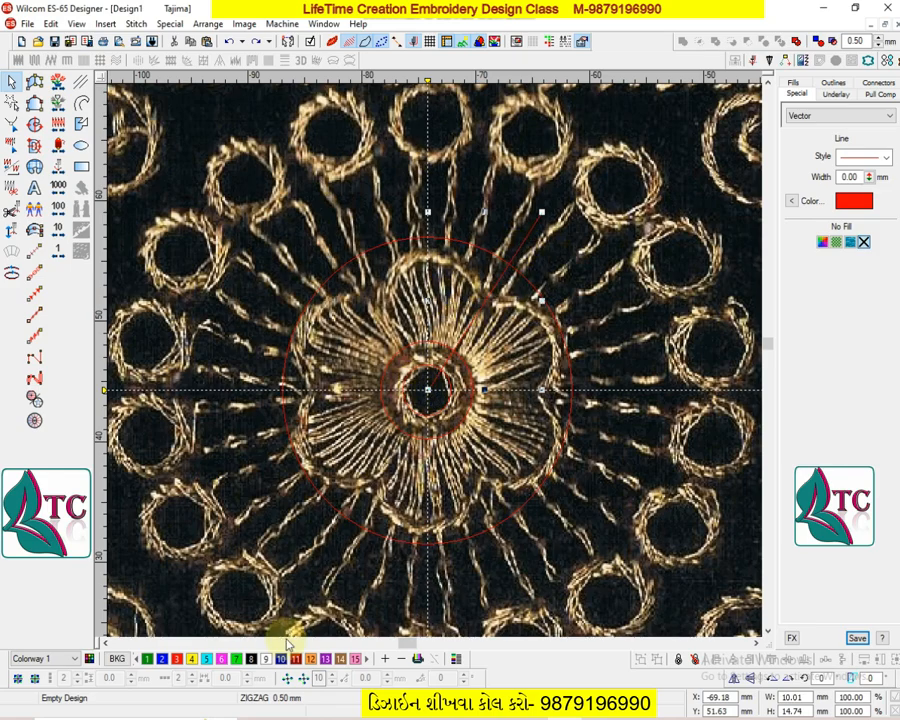
{"action": "left_click", "coordinate": [284, 679]}
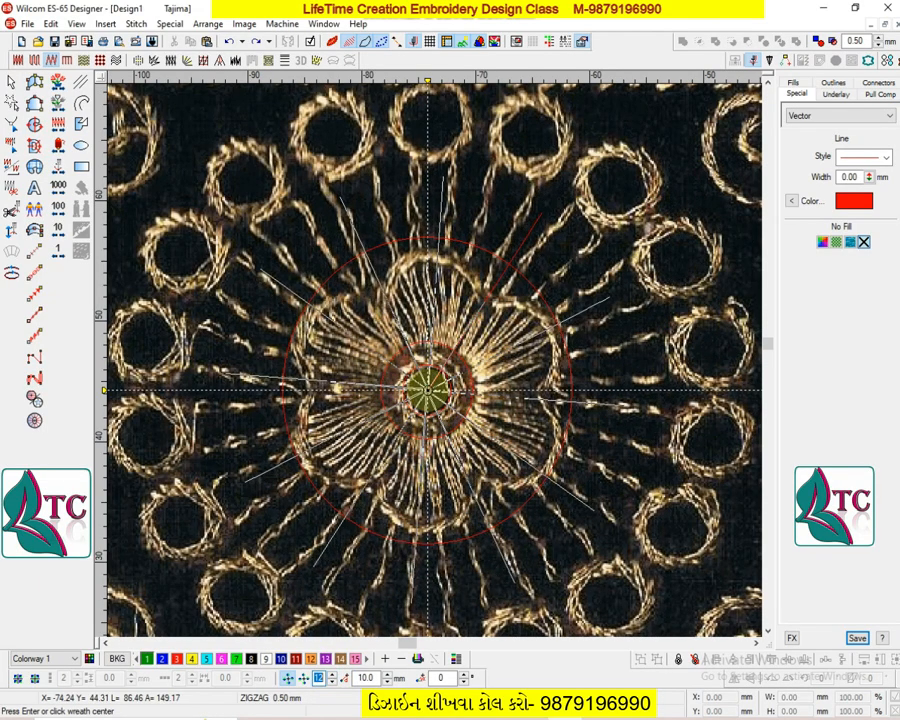
{"action": "left_click", "coordinate": [428, 388]}
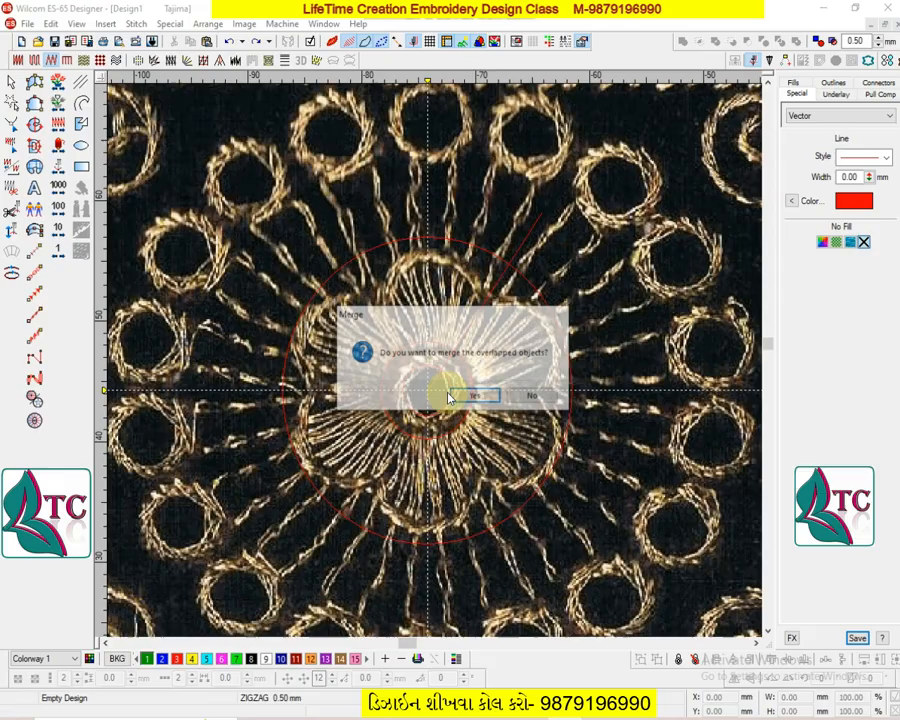
{"action": "left_click", "coordinate": [526, 393]}
- Add a scaled concentric copy of the outer circle, about 17.7 mm wide, across the middle of the petals
{"action": "key", "text": "d"}
{"action": "key", "text": "z"}
{"action": "scroll", "coordinate": [465, 448], "scroll_direction": "up", "scroll_amount": 2}
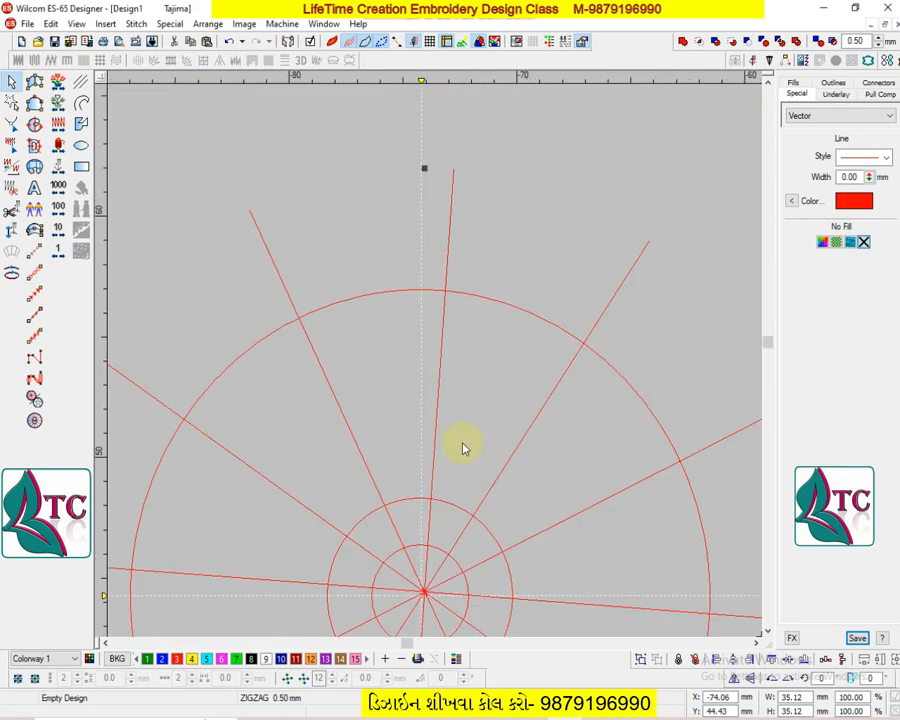
{"action": "key", "text": "d"}
{"action": "key", "text": "d"}
{"action": "left_click", "coordinate": [535, 320]}
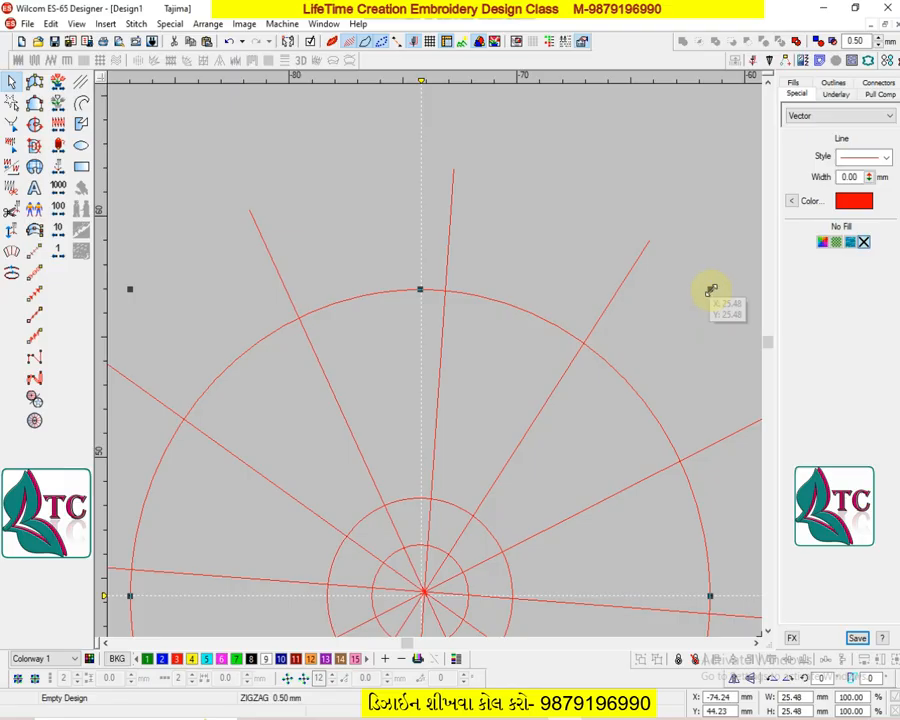
{"action": "left_click_drag", "start_coordinate": [711, 290], "coordinate": [622, 385]}
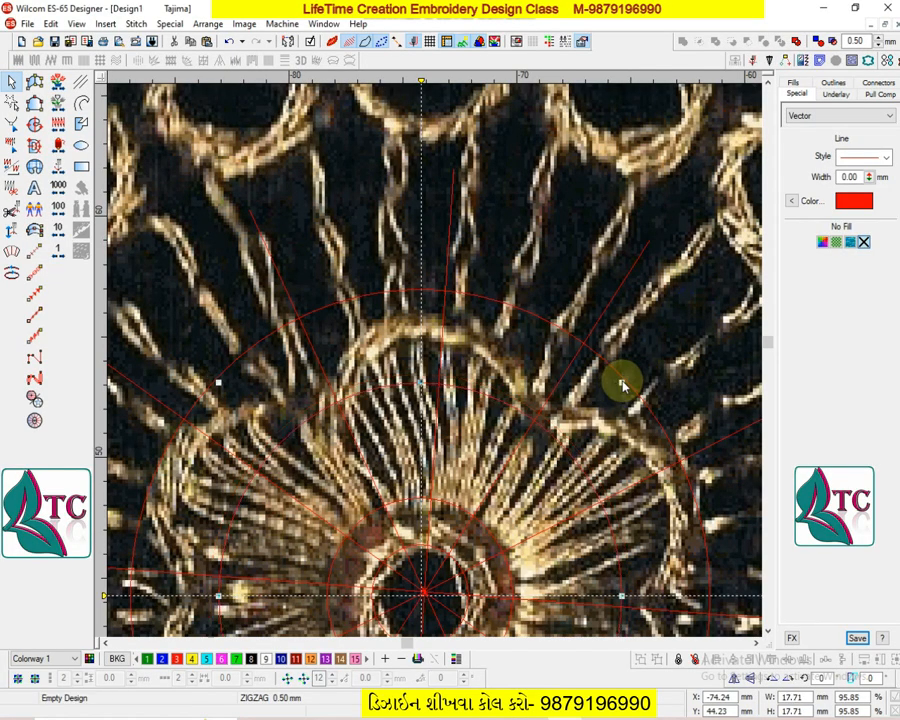
{"action": "scroll", "coordinate": [622, 385], "scroll_direction": "down", "scroll_amount": 3}
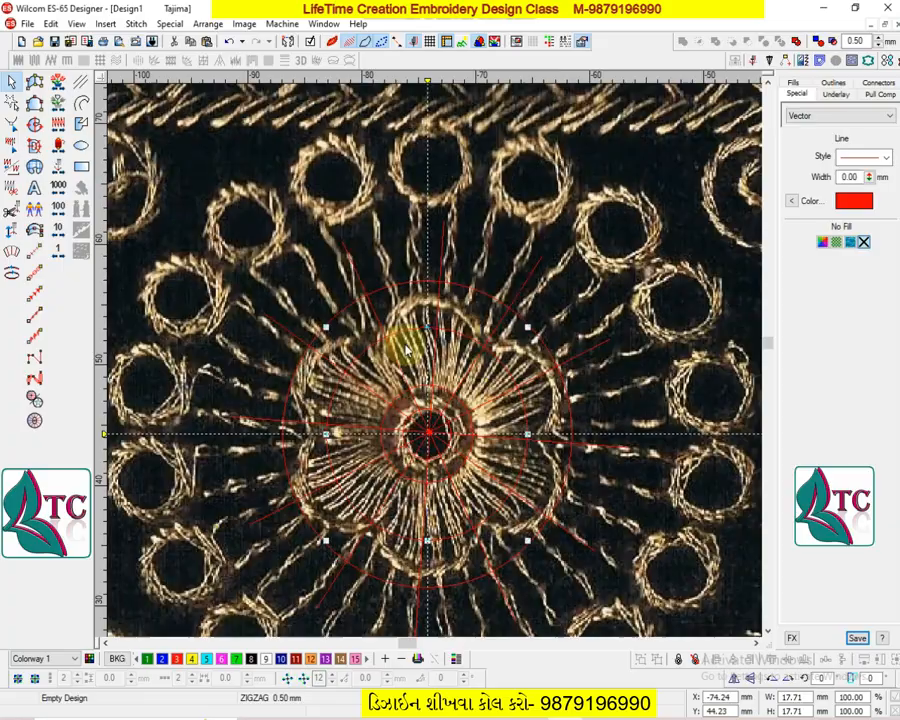
{"action": "left_click", "coordinate": [444, 318]}
{"action": "key", "text": "z"}
{"action": "scroll", "coordinate": [446, 326], "scroll_direction": "up", "scroll_amount": 1}
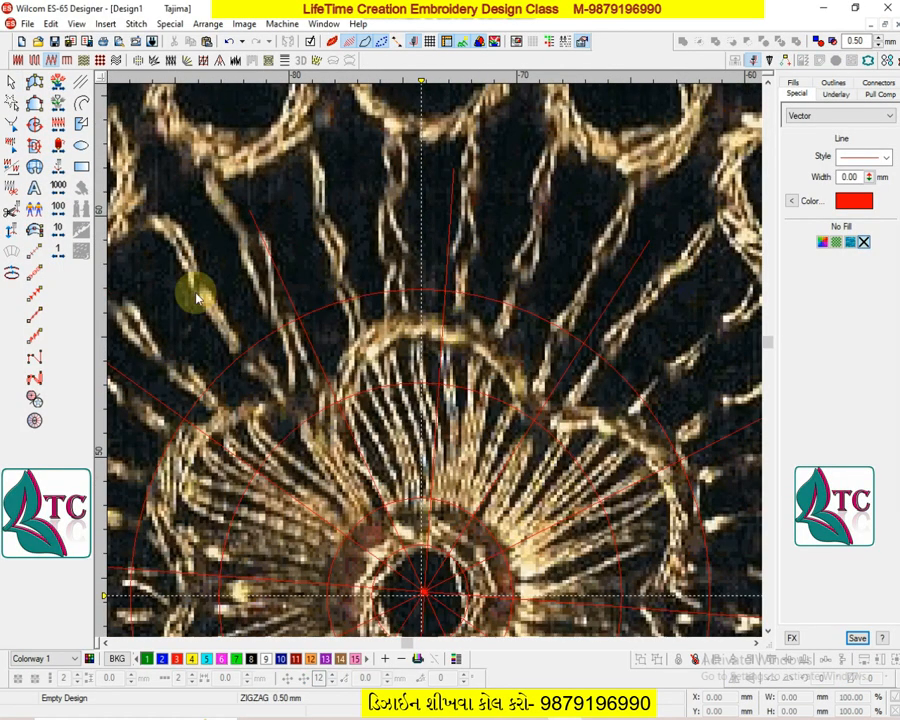
- Draw a three-point arc over the top petal, between the neighbouring radial lines on the middle circle, peaking at the outer circle
{"action": "left_click", "coordinate": [82, 103]}
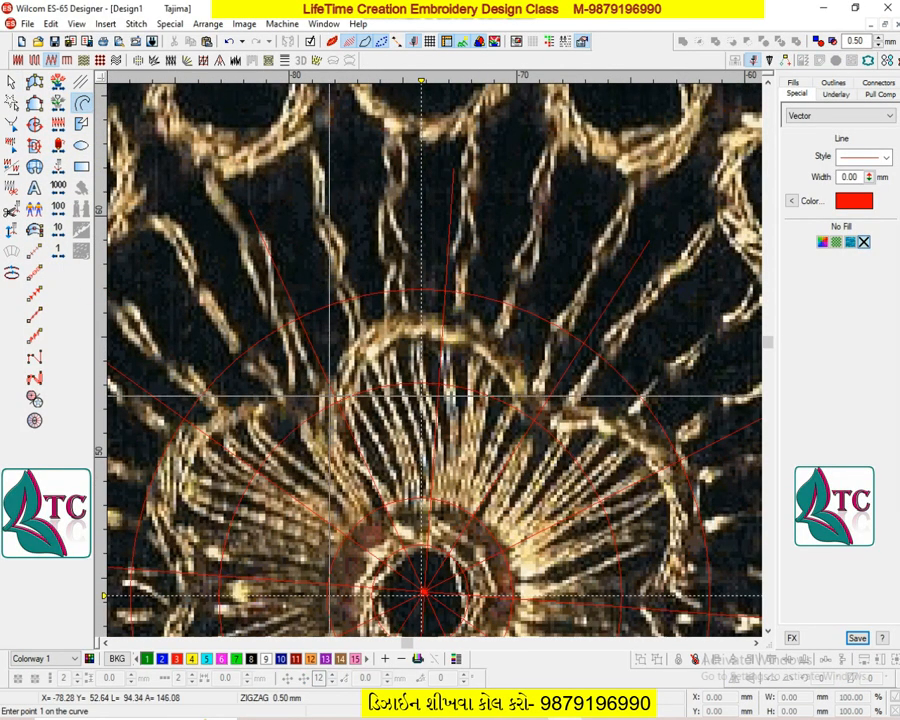
{"action": "left_click", "coordinate": [384, 357]}
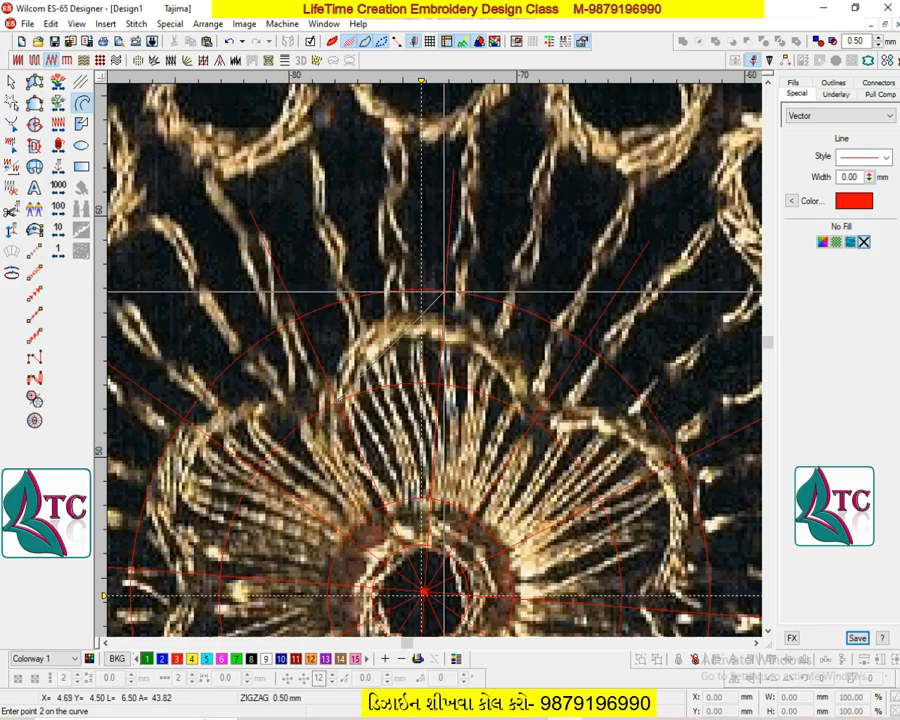
{"action": "left_click", "coordinate": [443, 290]}
{"action": "left_click", "coordinate": [533, 421]}
{"action": "key", "text": "Return"}
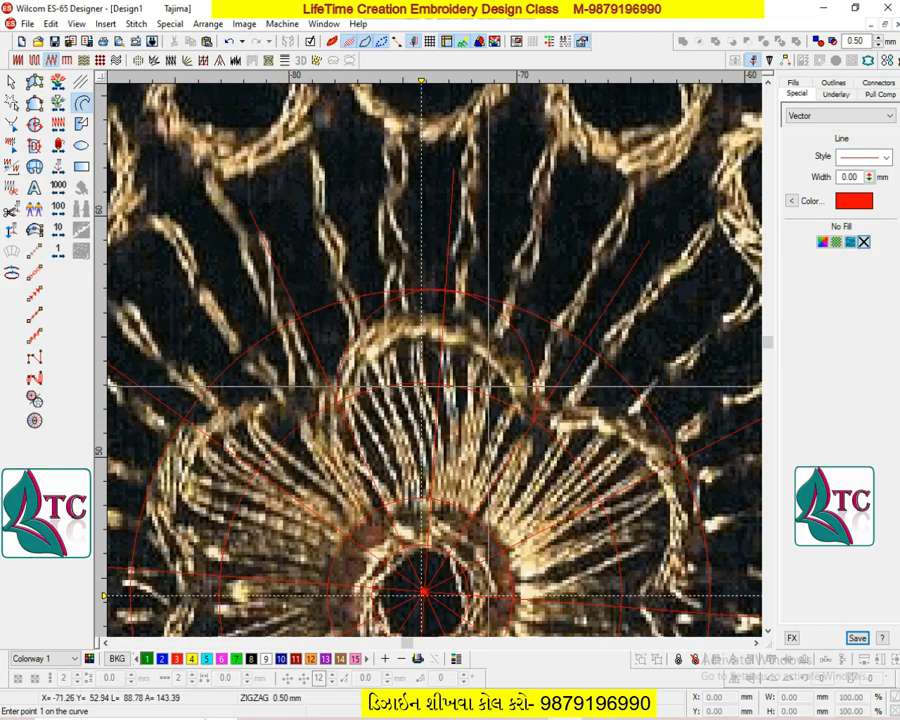
{"action": "key", "text": "Escape"}
- Hide the fabric image and make a lower, narrower copy of the petal arc inside it, about 8 mm wide and 4.3 mm high
{"action": "key", "text": "d"}
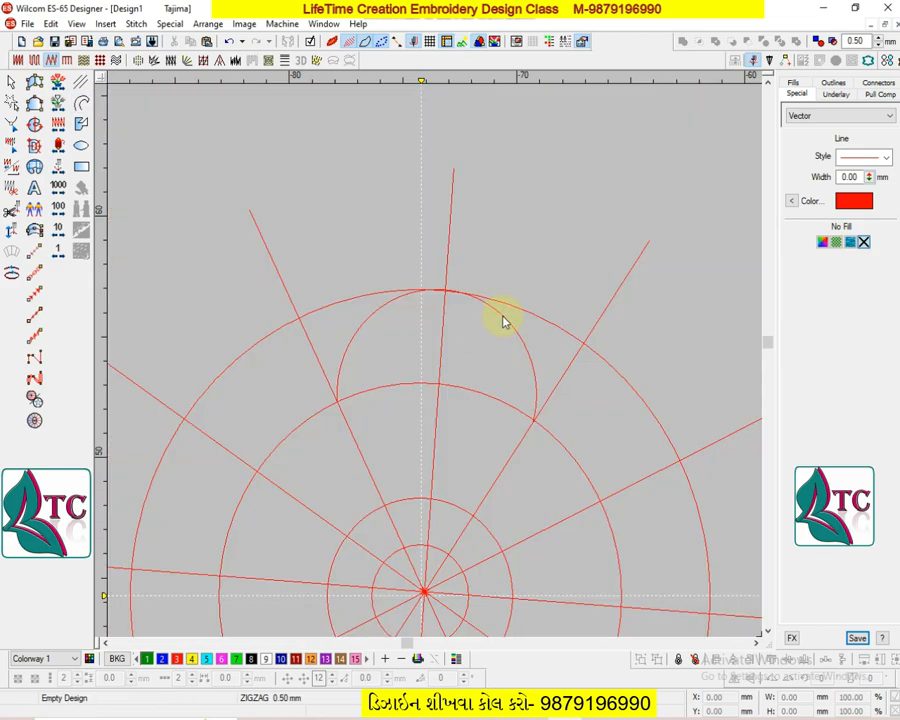
{"action": "left_click", "coordinate": [503, 321]}
{"action": "key", "text": "h"}
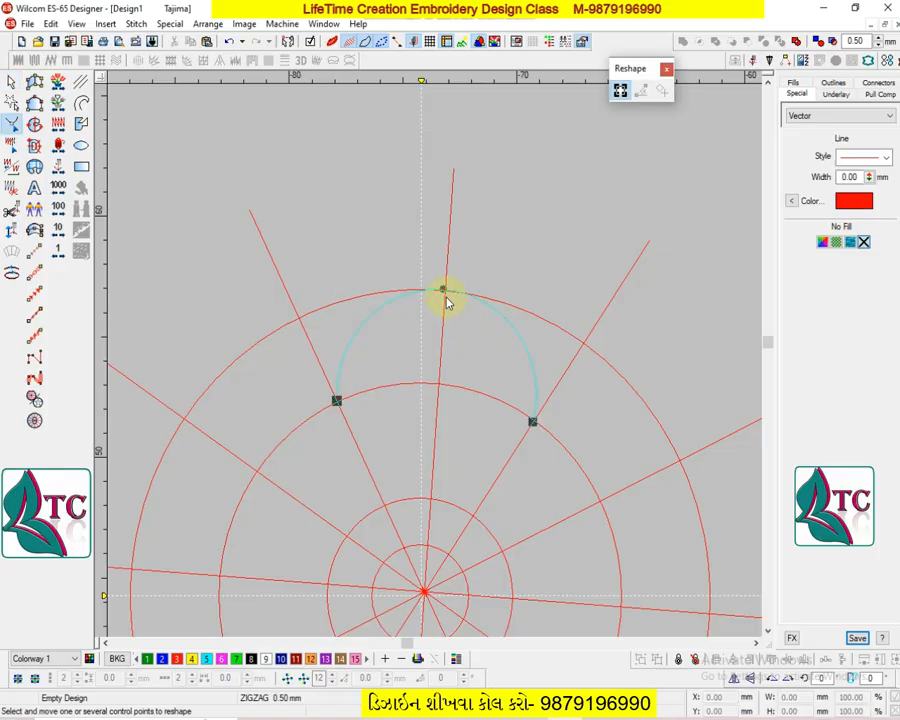
{"action": "left_click_drag", "start_coordinate": [440, 289], "coordinate": [436, 311]}
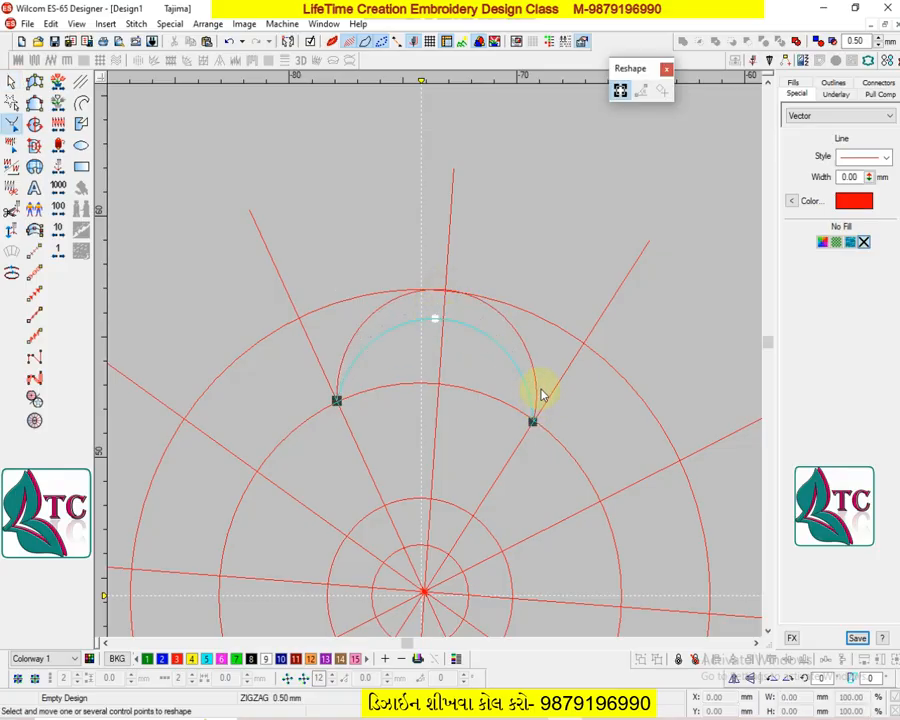
{"action": "key", "text": "Escape"}
{"action": "left_click_drag", "start_coordinate": [533, 370], "coordinate": [525, 368]}
{"action": "key", "text": "Up"}
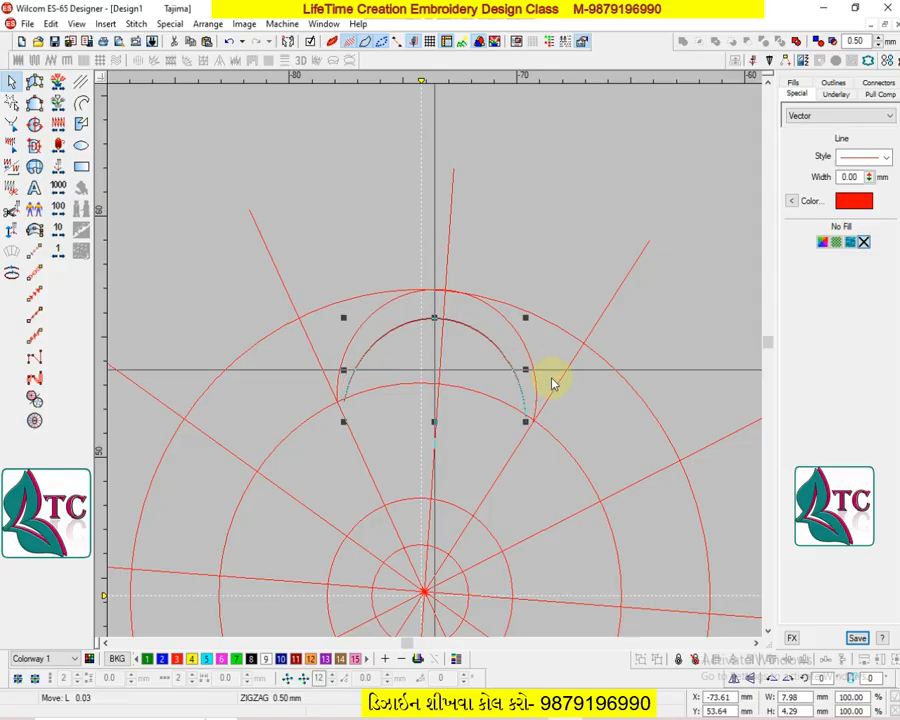
{"action": "key", "text": "Escape"}
- Digitize a blue zigzag column filling the top petal, fanning from just inside the 8.2 mm circle to between the two arcs
{"action": "key", "text": "shift+z"}
{"action": "key", "text": "d"}
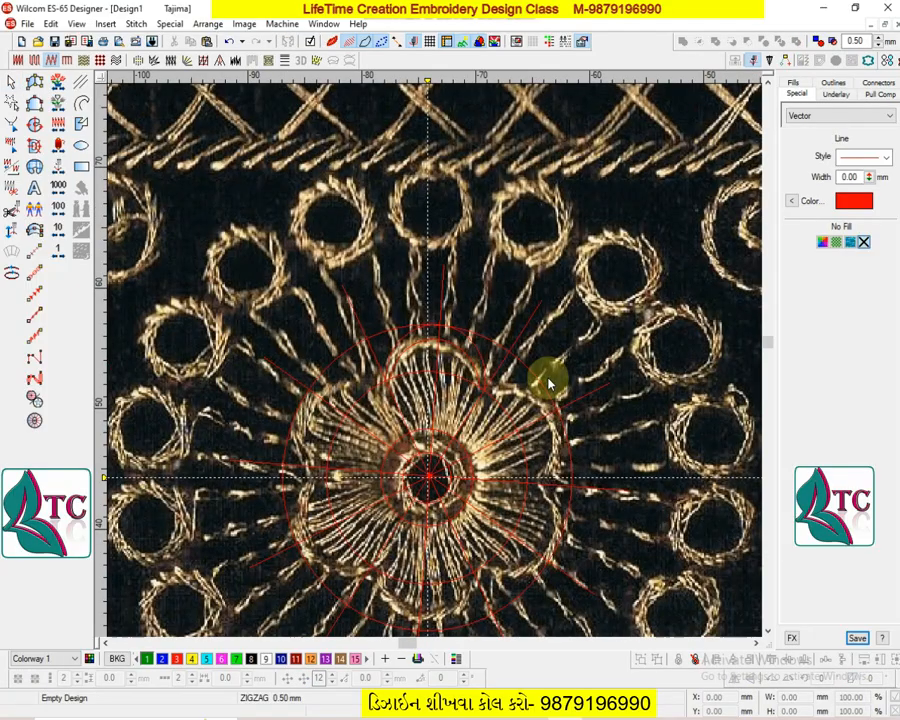
{"action": "key", "text": "d"}
{"action": "key", "text": "z"}
{"action": "scroll", "coordinate": [530, 376], "scroll_direction": "down", "scroll_amount": 1}
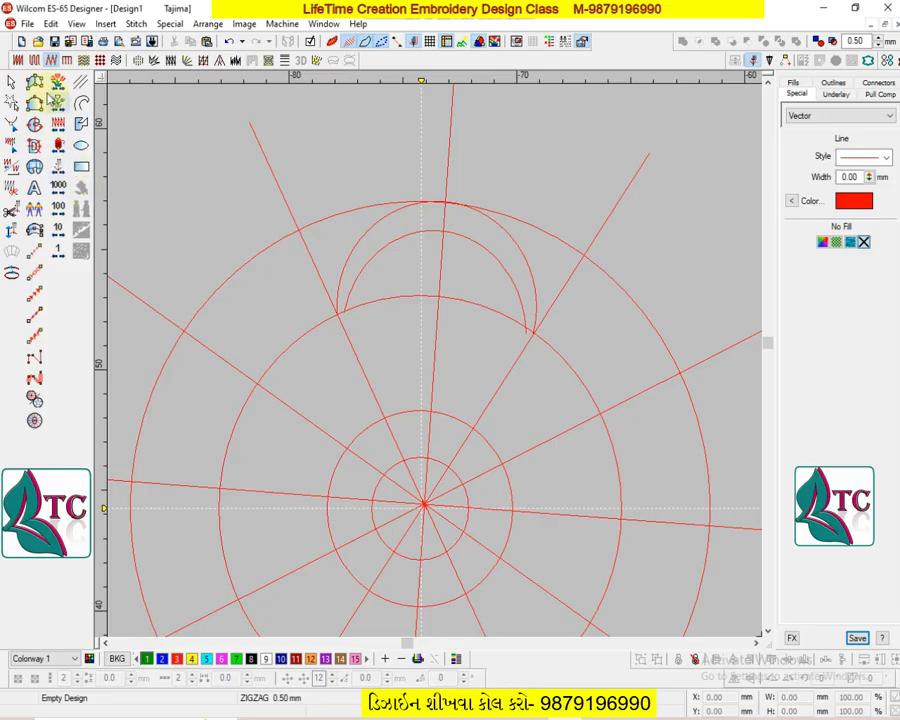
{"action": "left_click", "coordinate": [35, 82]}
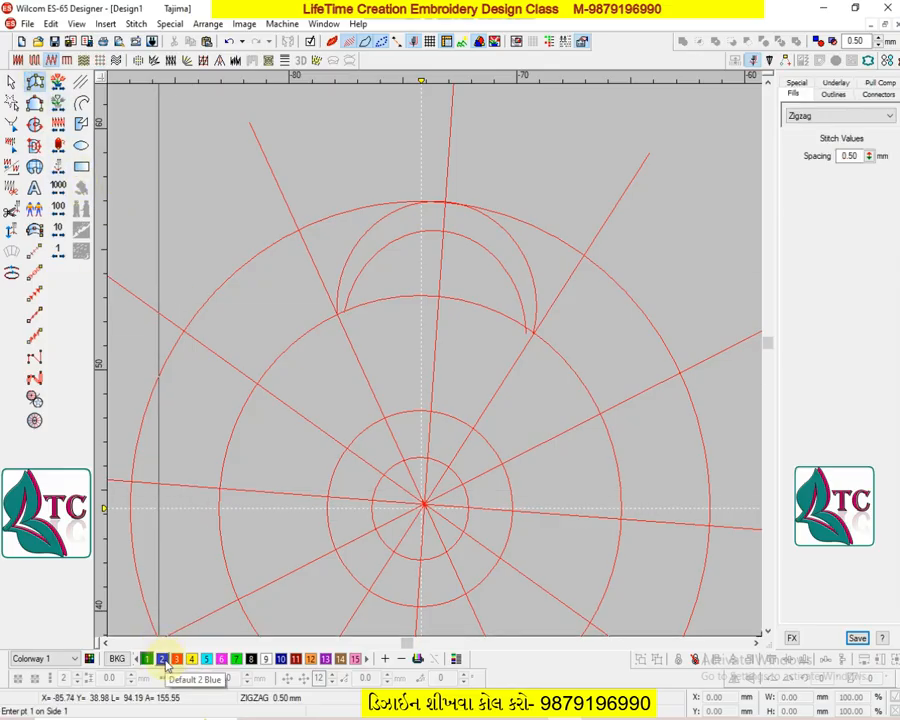
{"action": "left_click", "coordinate": [393, 437]}
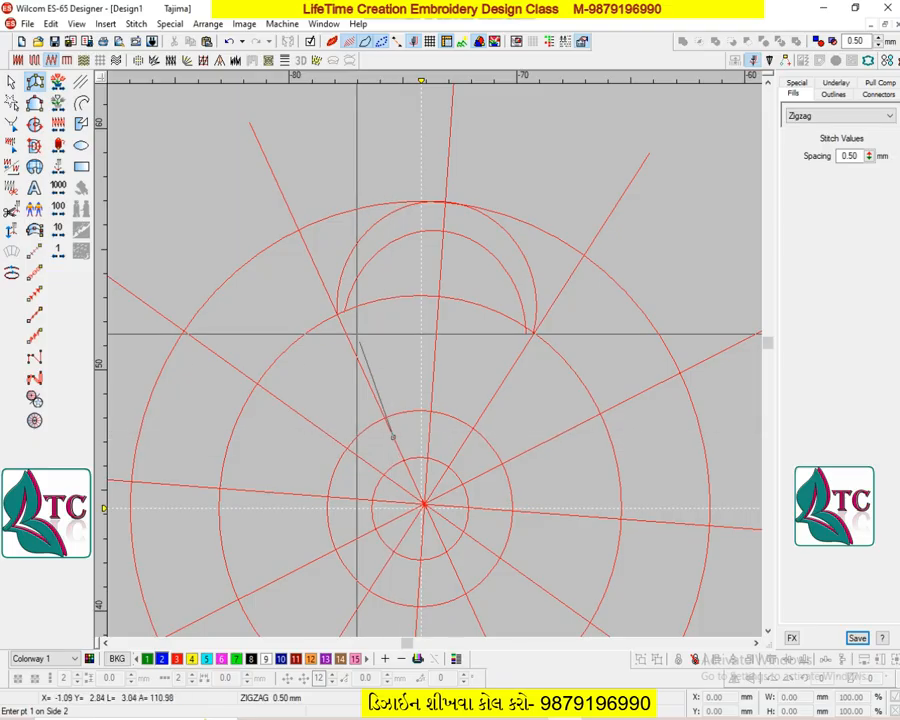
{"action": "left_click", "coordinate": [335, 316]}
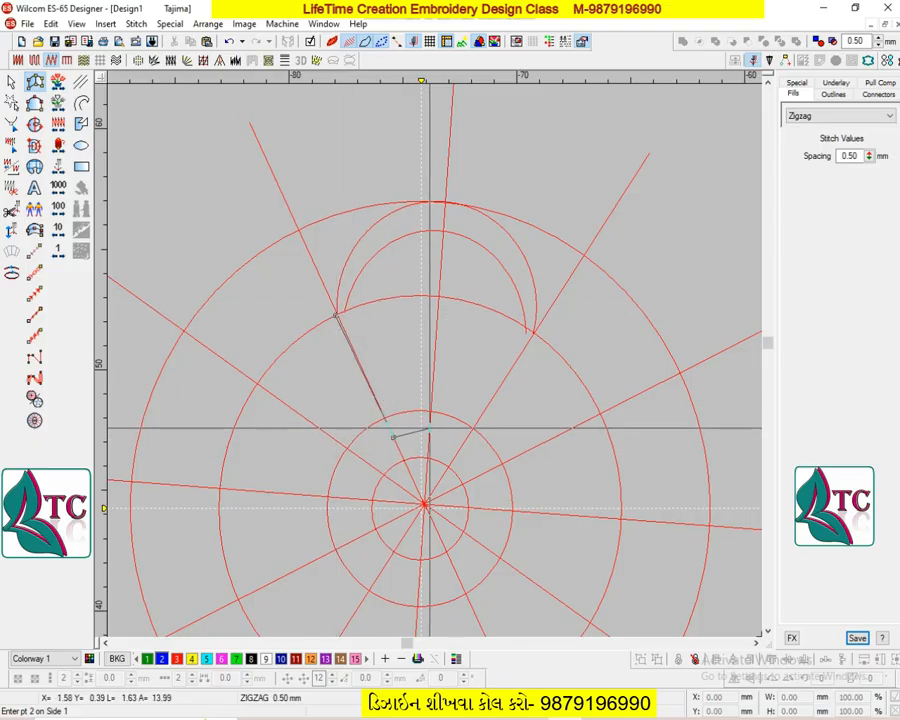
{"action": "left_click", "coordinate": [428, 428]}
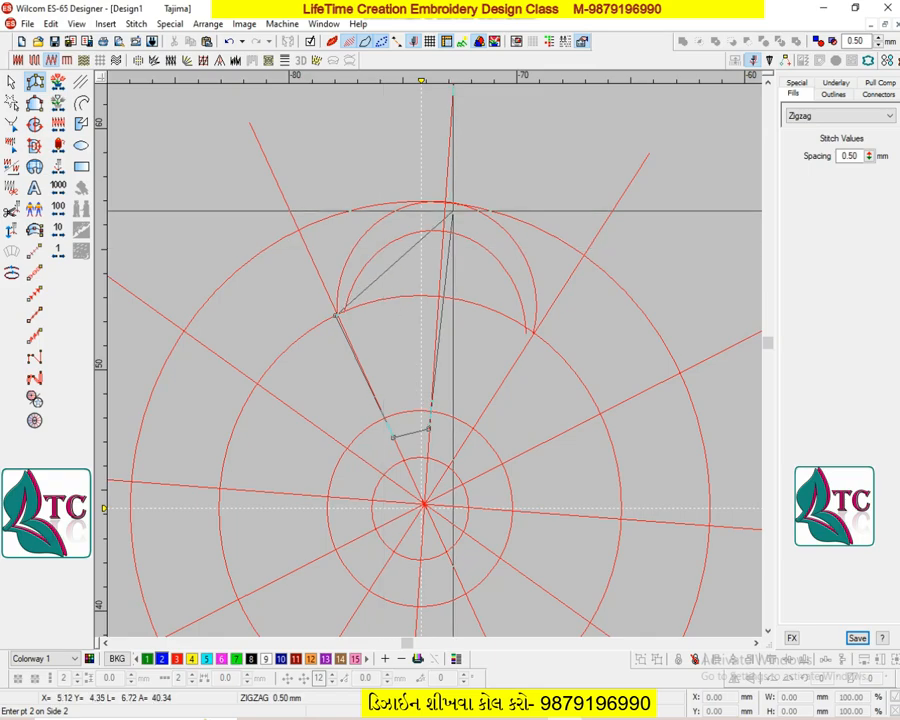
{"action": "left_click", "coordinate": [445, 213]}
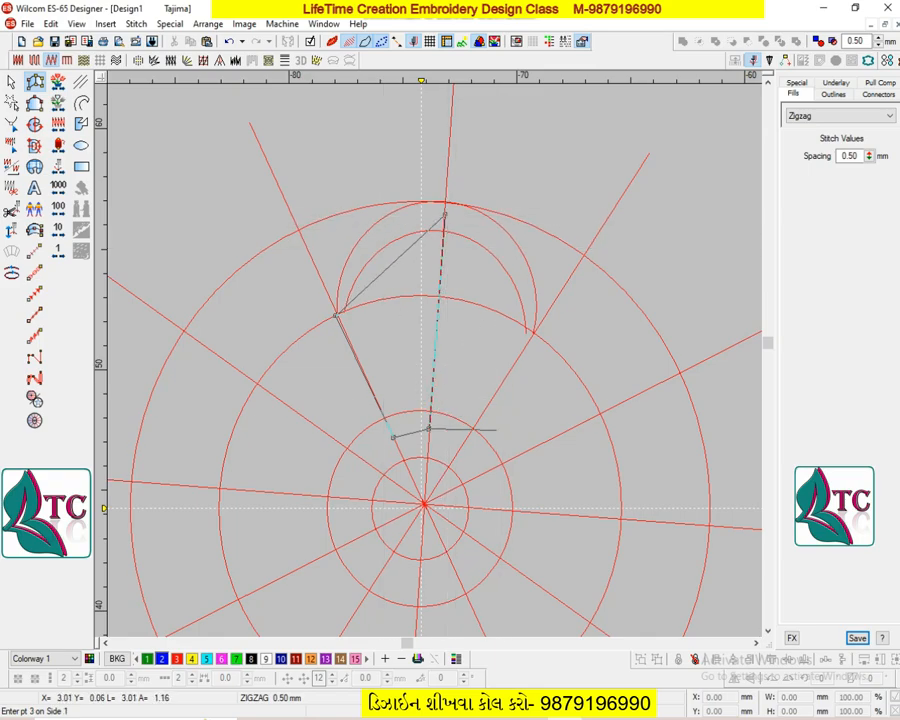
{"action": "left_click", "coordinate": [460, 444]}
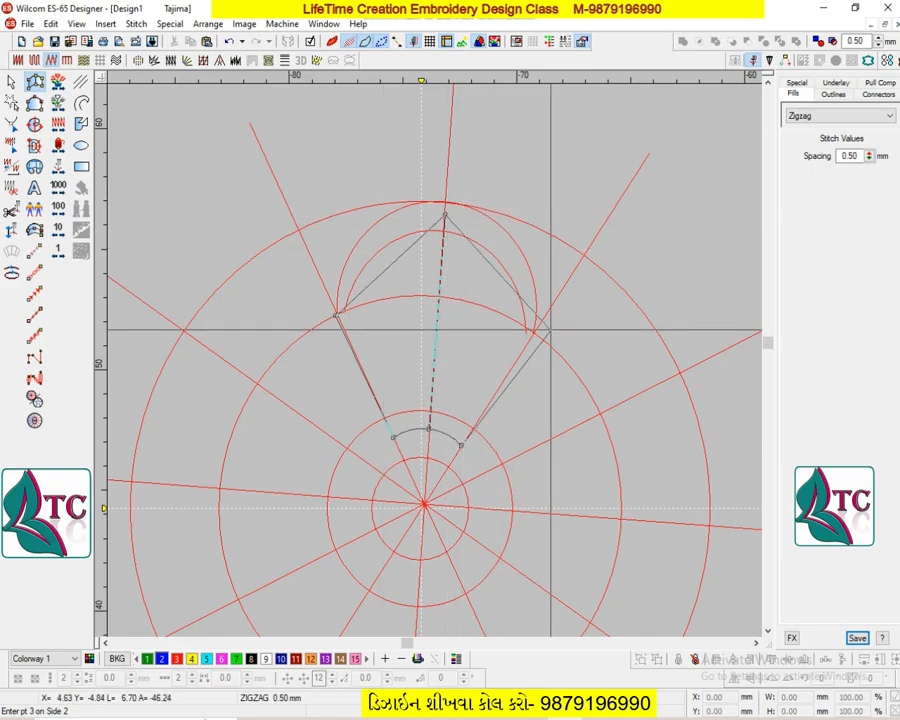
{"action": "left_click", "coordinate": [534, 331]}
{"action": "key", "text": "Return"}
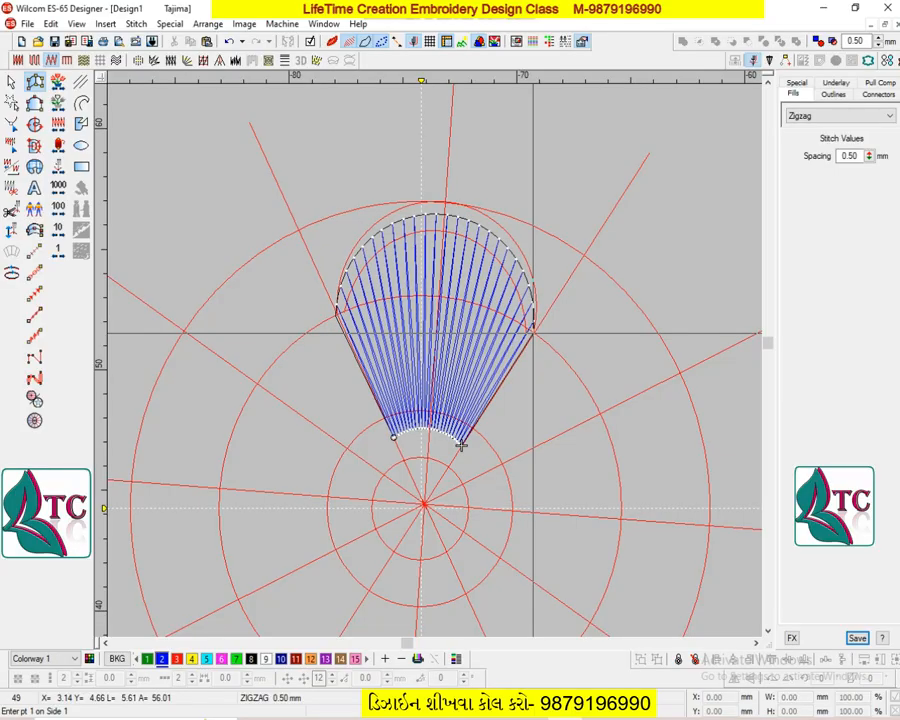
{"action": "key", "text": "h"}
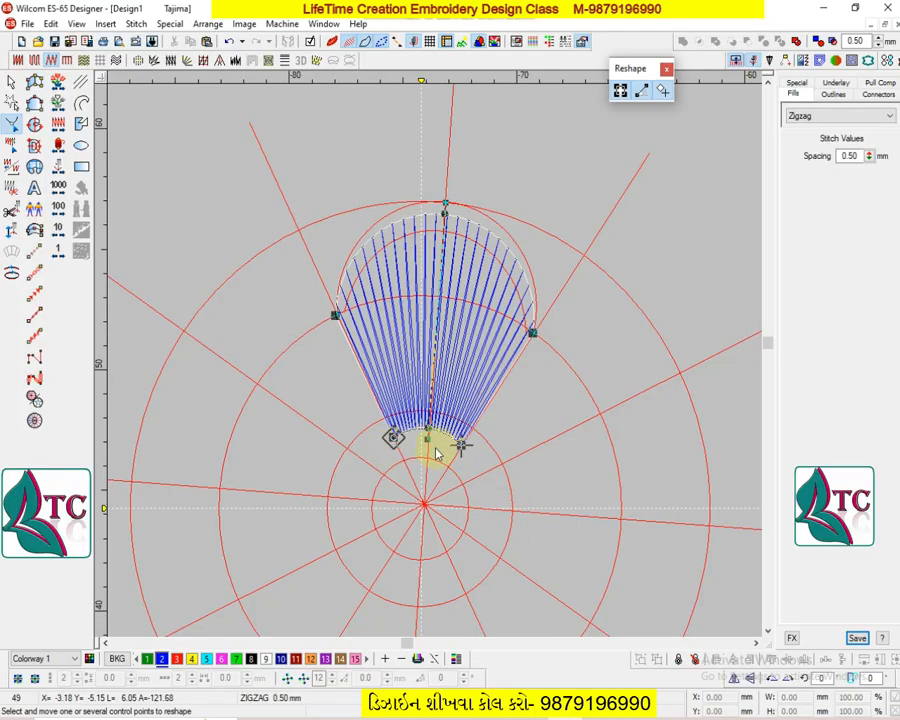
{"action": "key", "text": "Escape"}
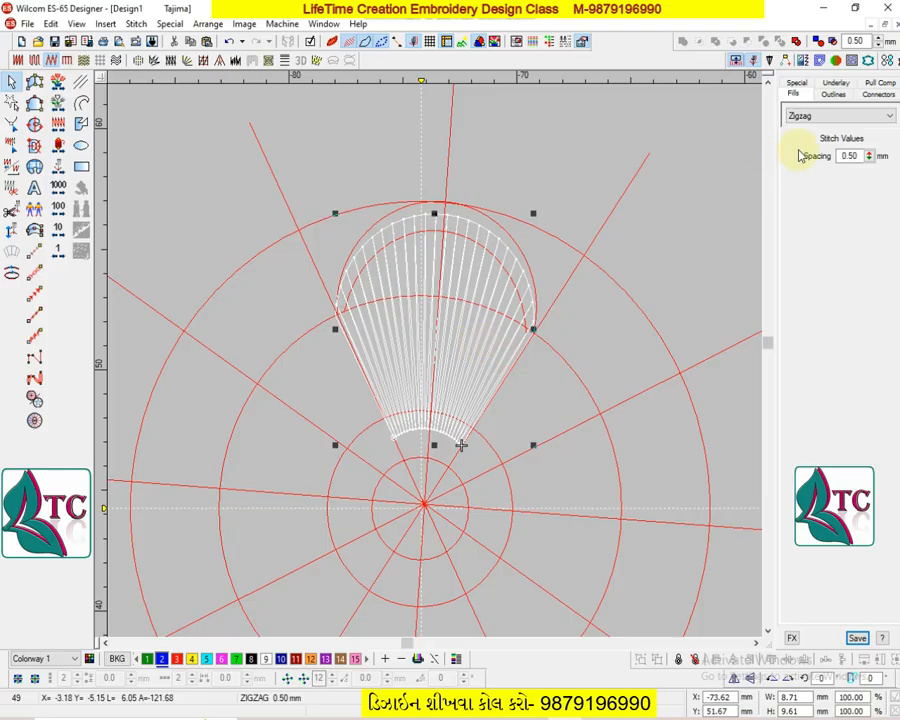
- Change the petal's fill to Satin with Auto Spacing off and a spacing of 0.70 mm
{"action": "left_click", "coordinate": [828, 117]}
{"action": "left_click", "coordinate": [820, 125]}
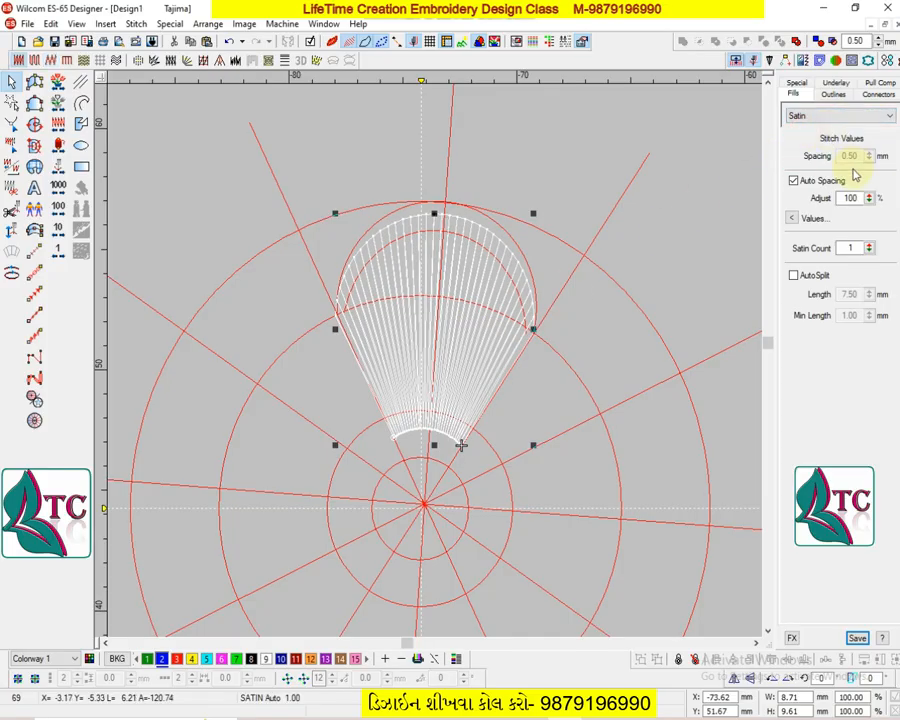
{"action": "left_click", "coordinate": [796, 181]}
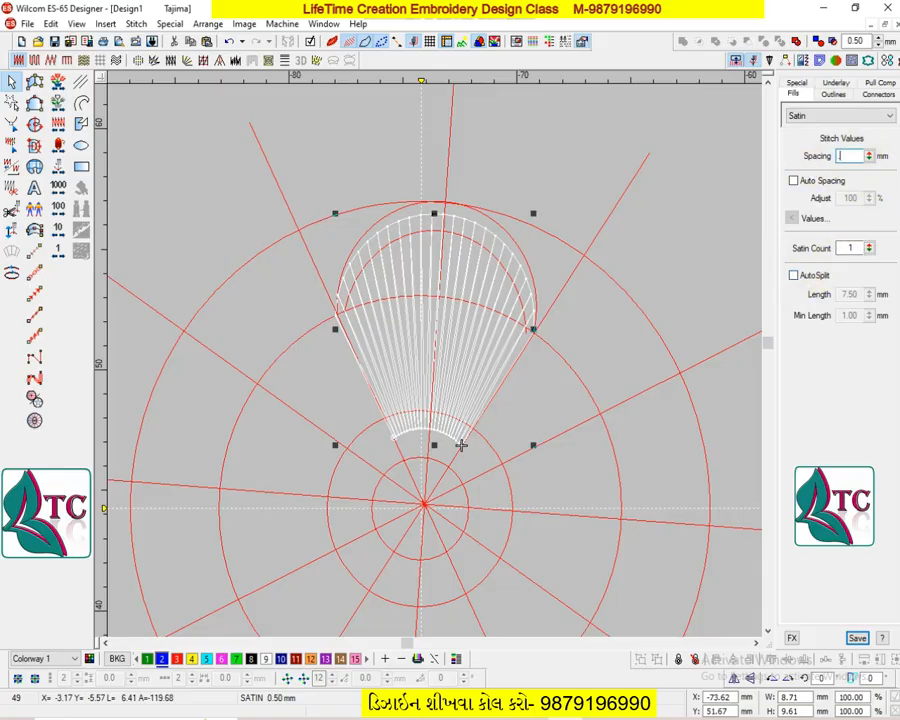
{"action": "key", "text": "Return"}
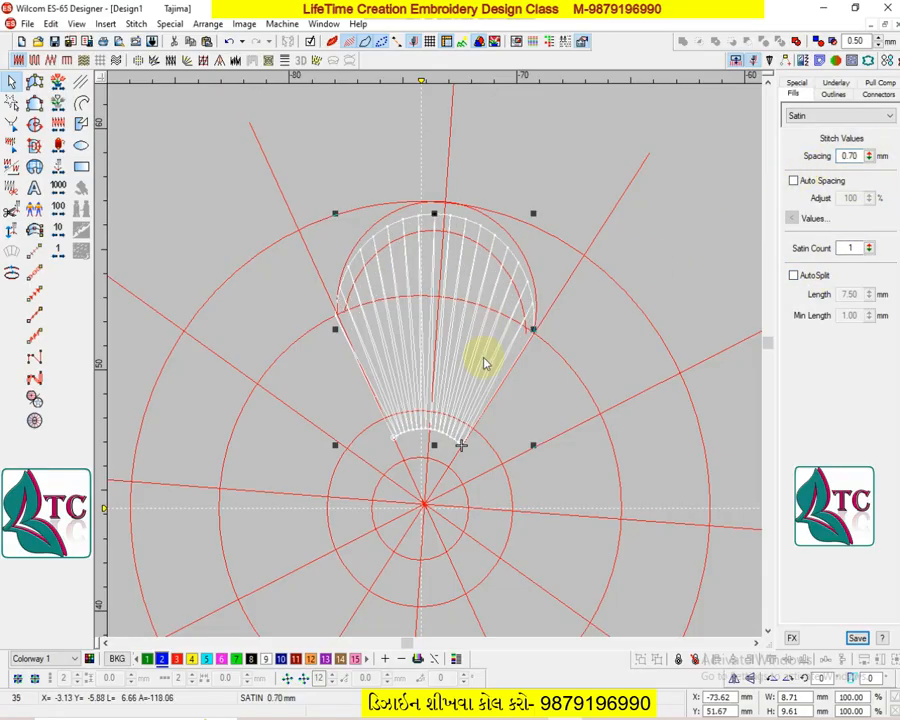
{"action": "key", "text": "Escape"}
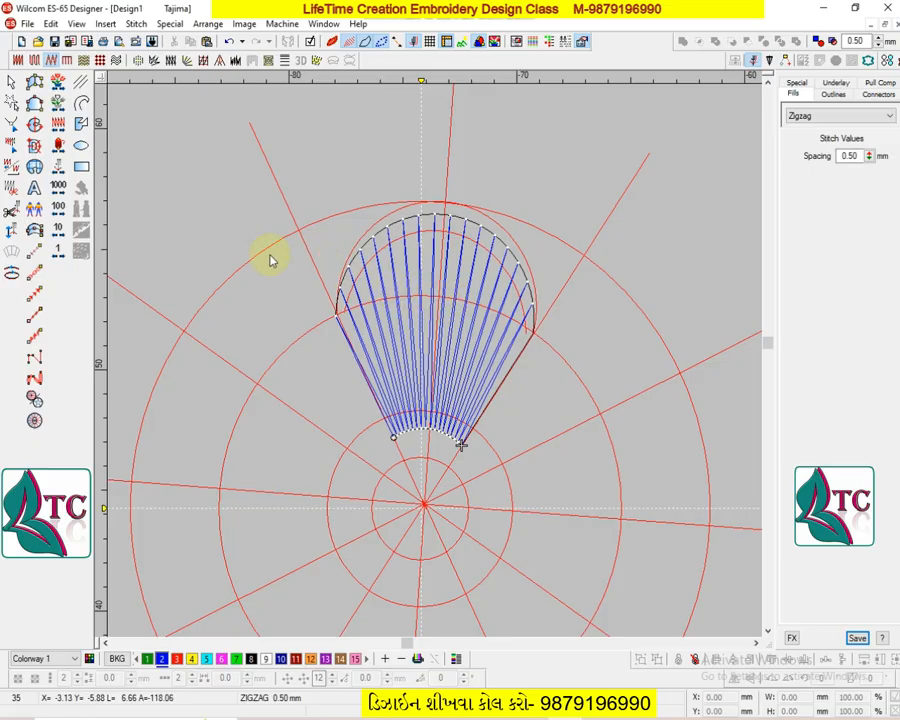
- Digitize a zigzag column with long slanted stitches along the petal's rim between the two arcs, about 8.8 mm wide and 5.9 mm high
{"action": "left_click", "coordinate": [34, 82]}
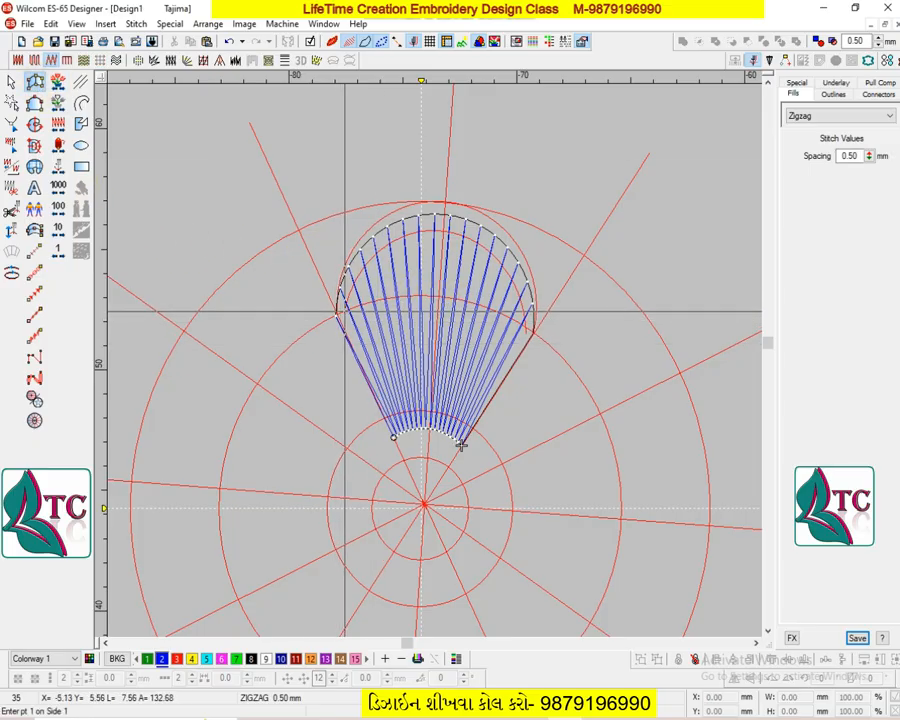
{"action": "left_click", "coordinate": [345, 311]}
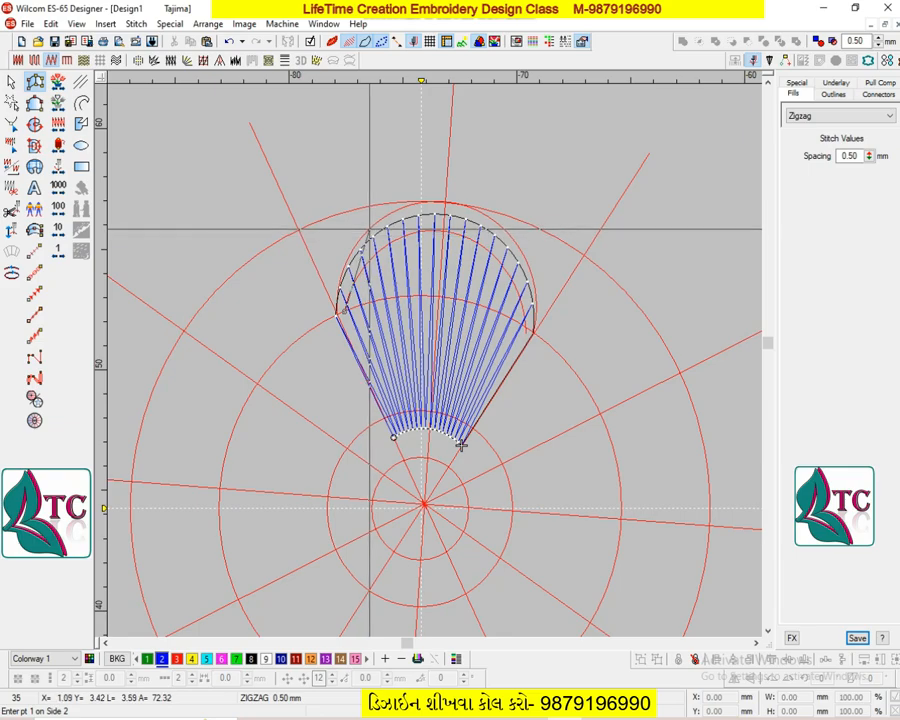
{"action": "left_click", "coordinate": [370, 229]}
{"action": "left_click", "coordinate": [336, 315]}
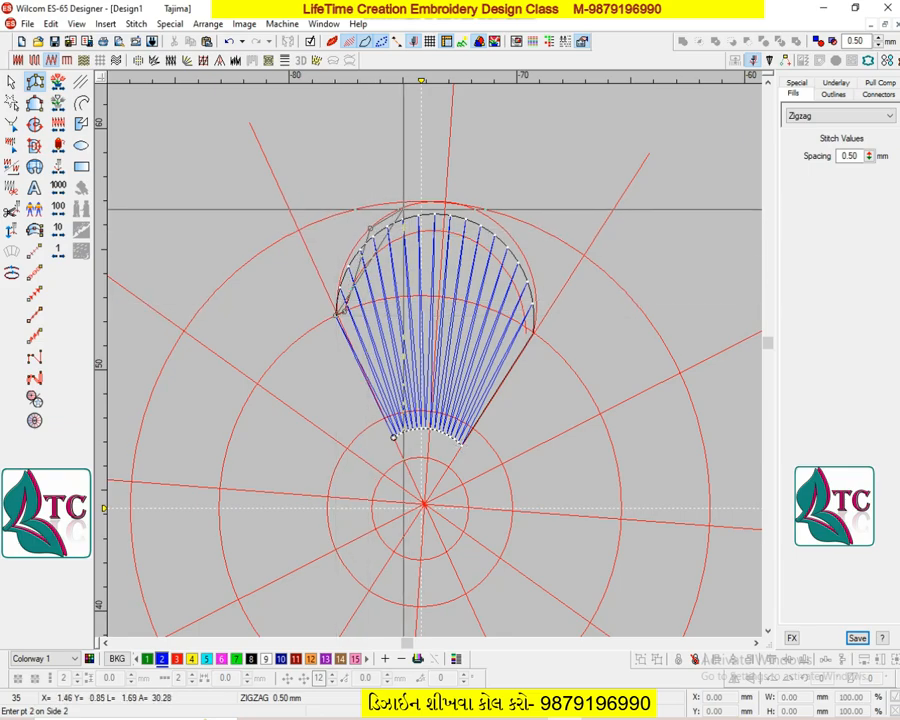
{"action": "left_click", "coordinate": [396, 207]}
{"action": "key", "text": "z"}
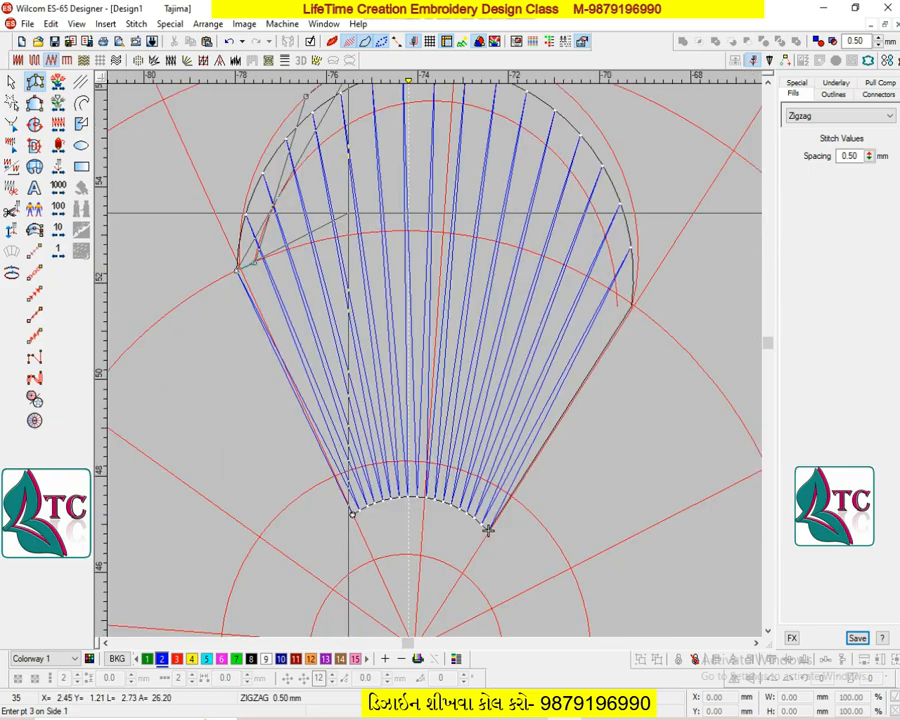
{"action": "scroll", "coordinate": [370, 235], "scroll_direction": "up", "scroll_amount": 1}
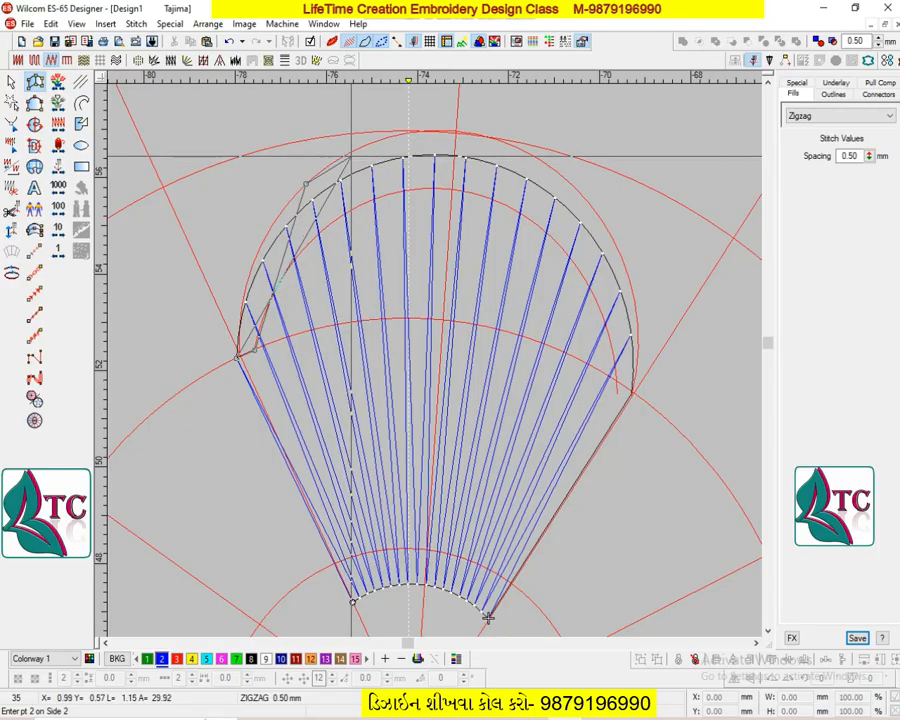
{"action": "left_click", "coordinate": [248, 276]}
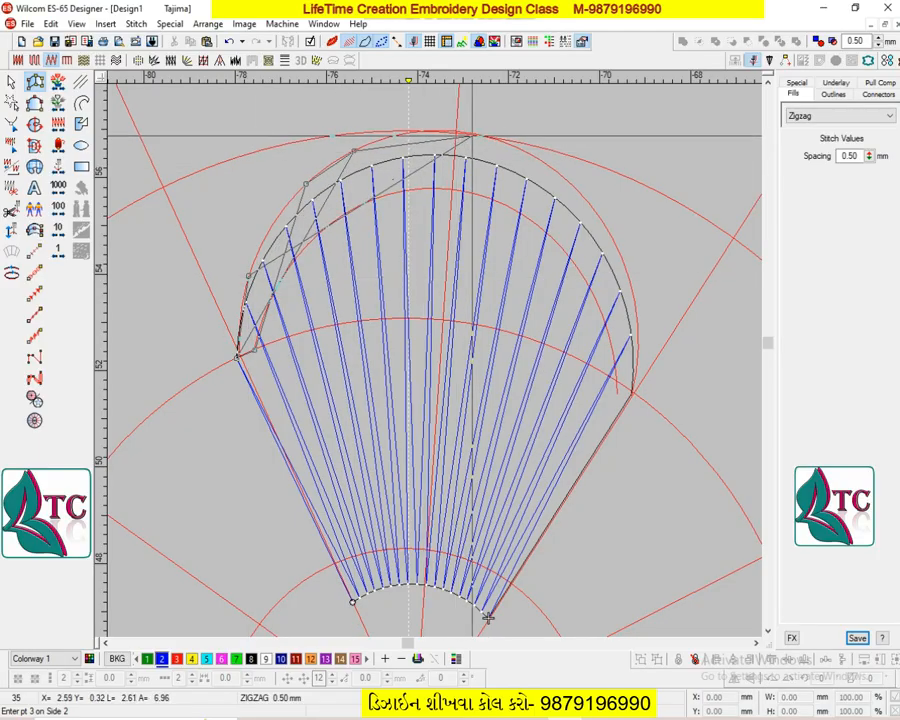
{"action": "left_click", "coordinate": [469, 134]}
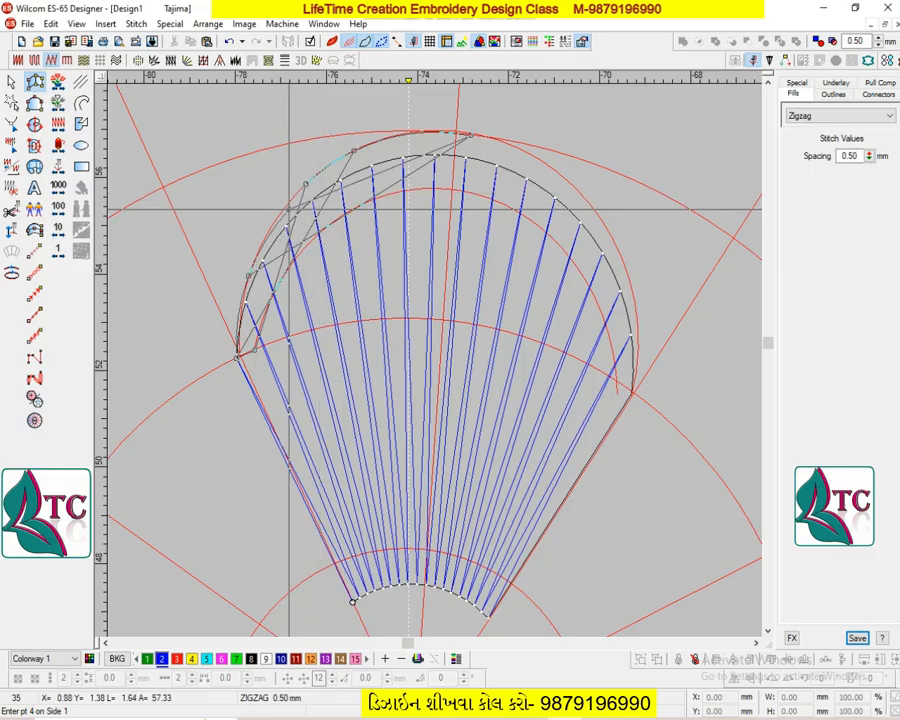
{"action": "left_click", "coordinate": [546, 164]}
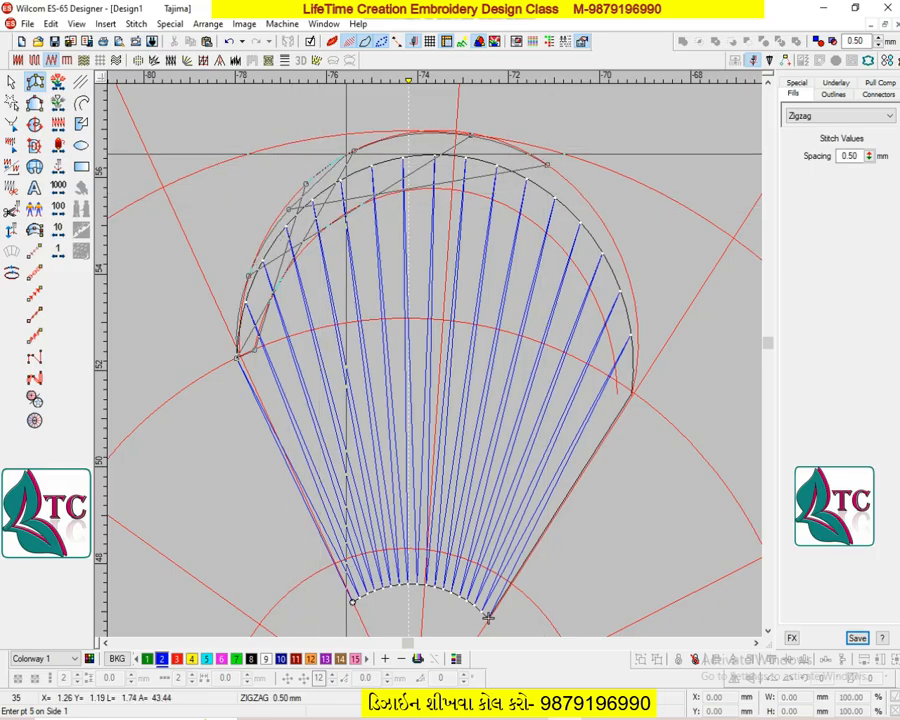
{"action": "left_click", "coordinate": [603, 226]}
{"action": "left_click", "coordinate": [503, 143]}
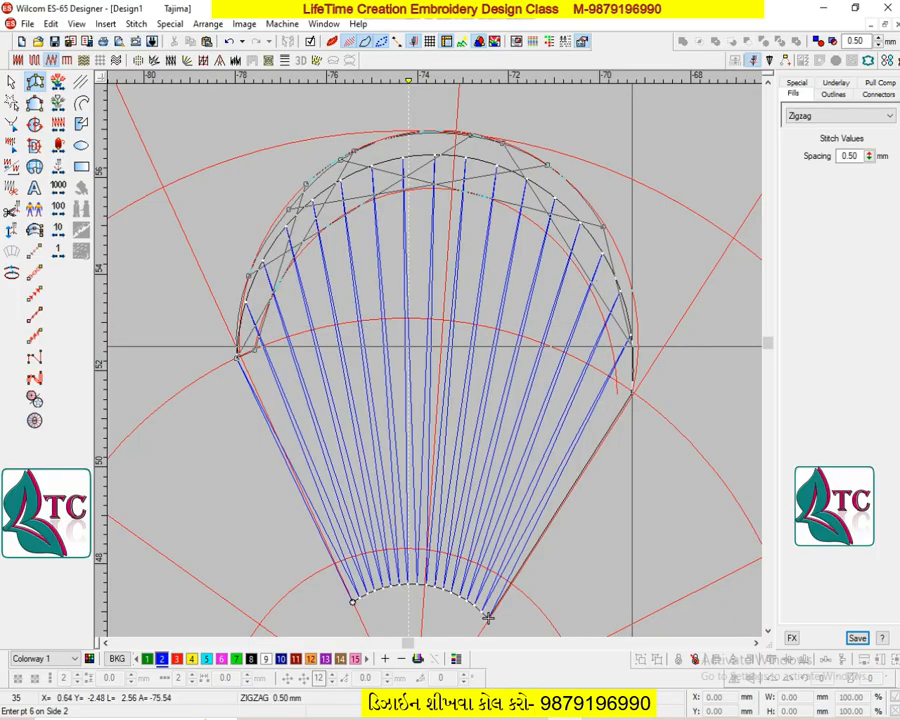
{"action": "left_click", "coordinate": [487, 615]}
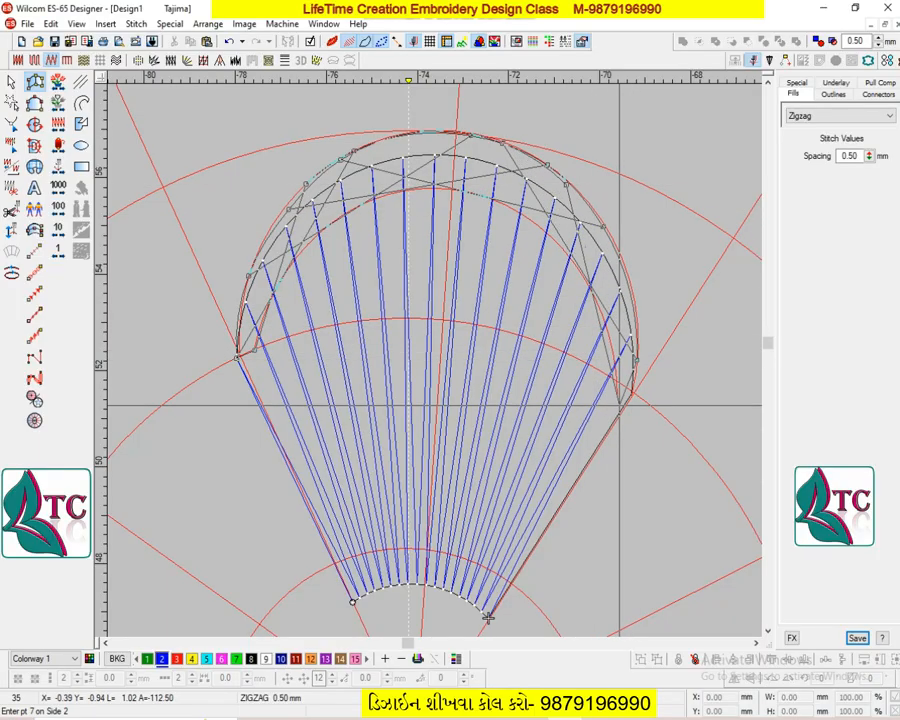
{"action": "left_click", "coordinate": [625, 411]}
{"action": "key", "text": "Return"}
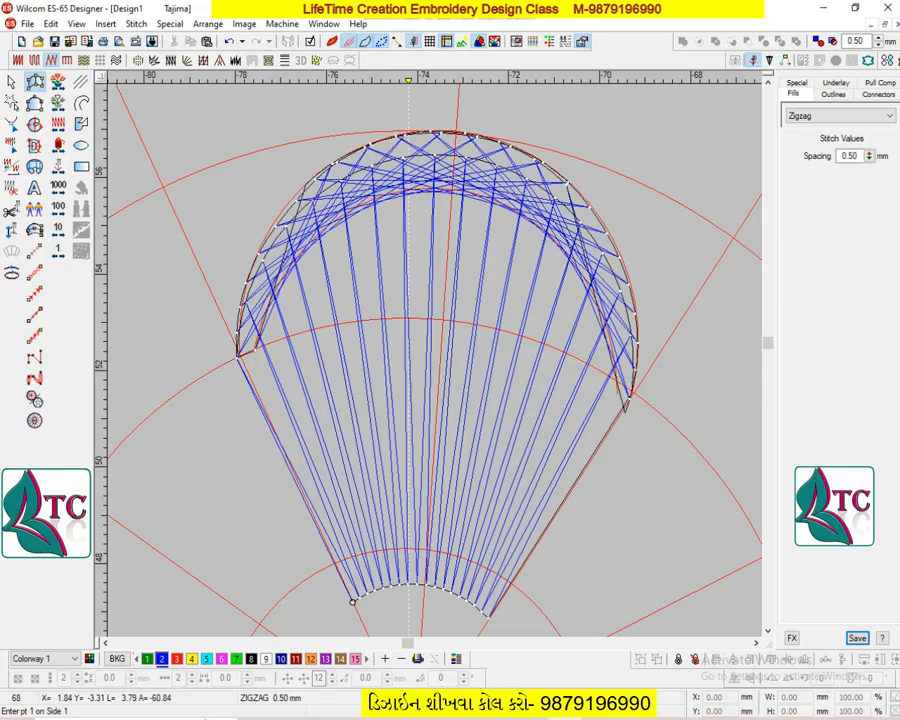
- Change the rim column's fill to Satin with Auto Spacing off and a spacing of 1.00 mm
{"action": "key", "text": "Escape"}
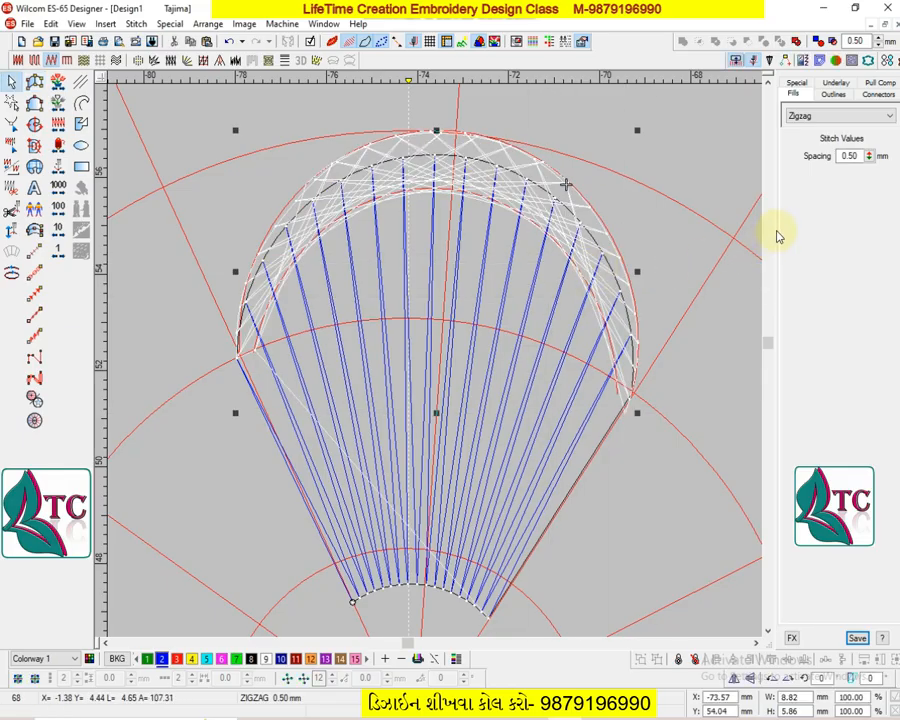
{"action": "left_click", "coordinate": [838, 116]}
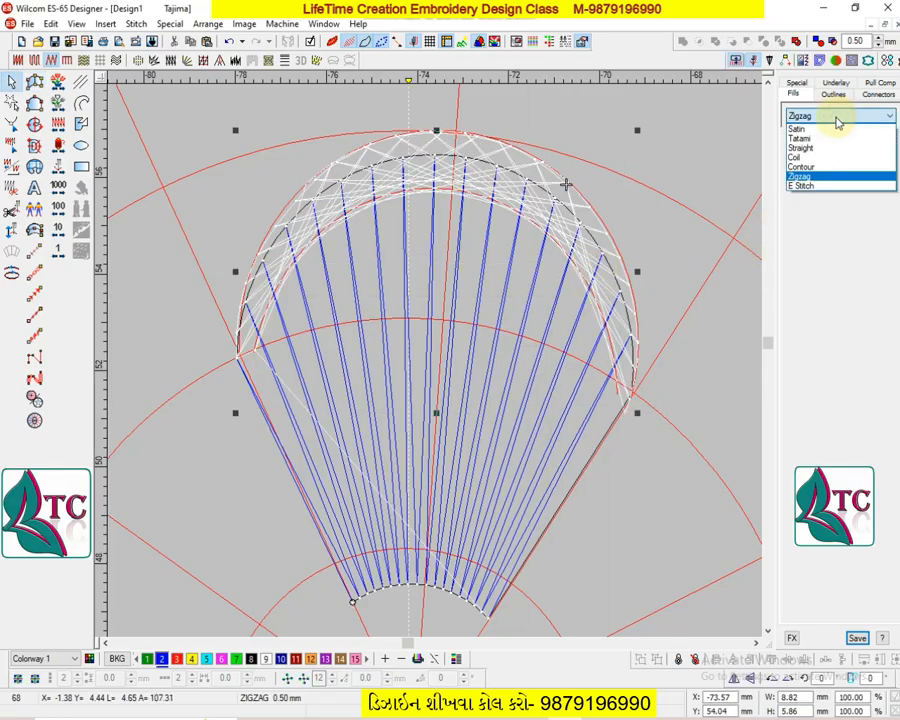
{"action": "left_click", "coordinate": [823, 129]}
{"action": "key", "text": "Escape"}
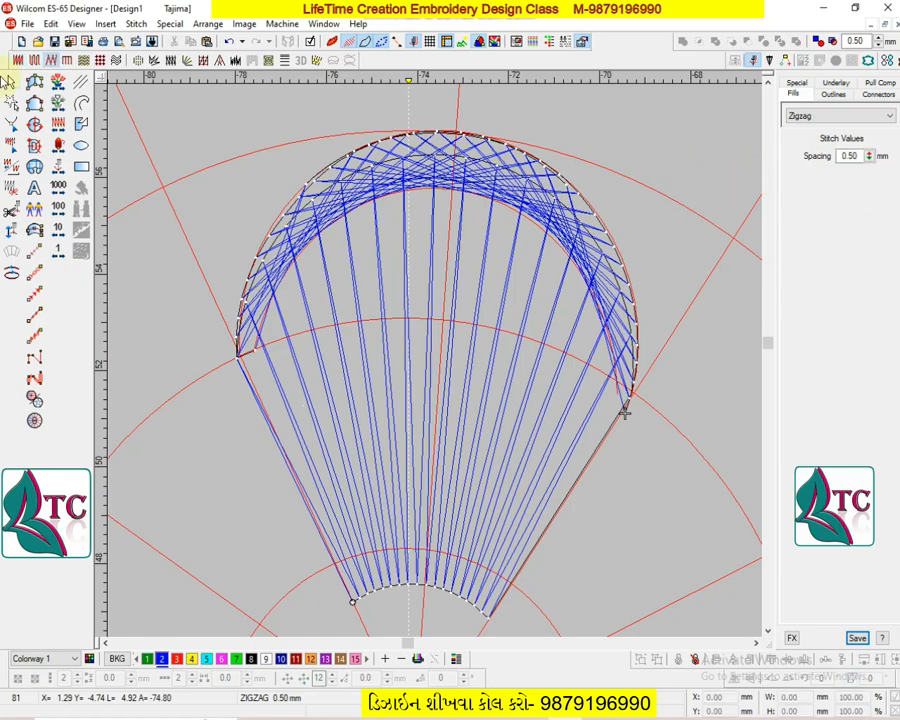
{"action": "left_click", "coordinate": [35, 60]}
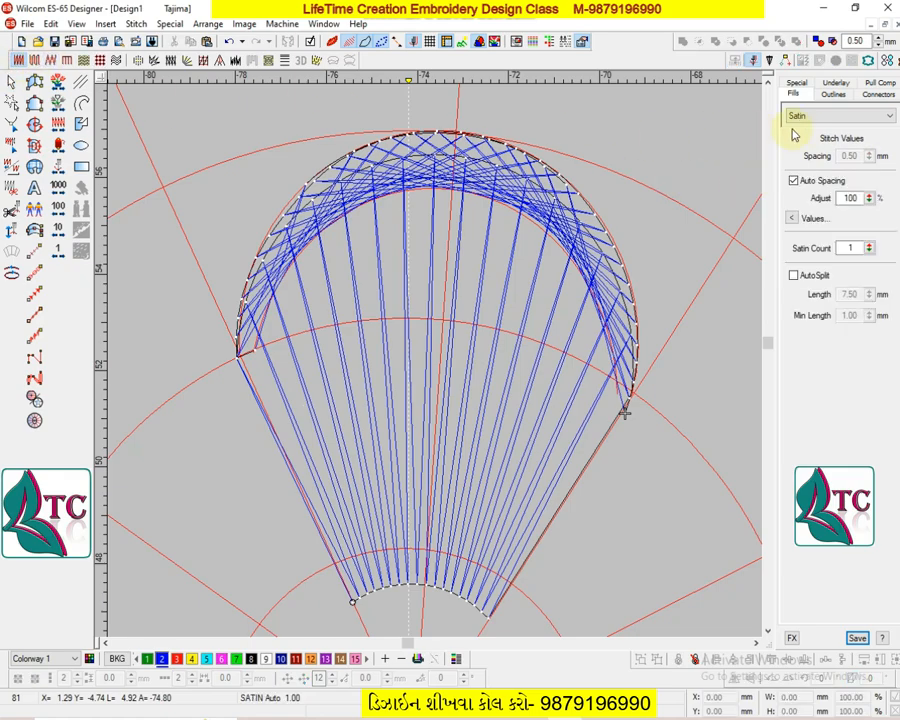
{"action": "left_click", "coordinate": [590, 229]}
{"action": "key", "text": "Escape"}
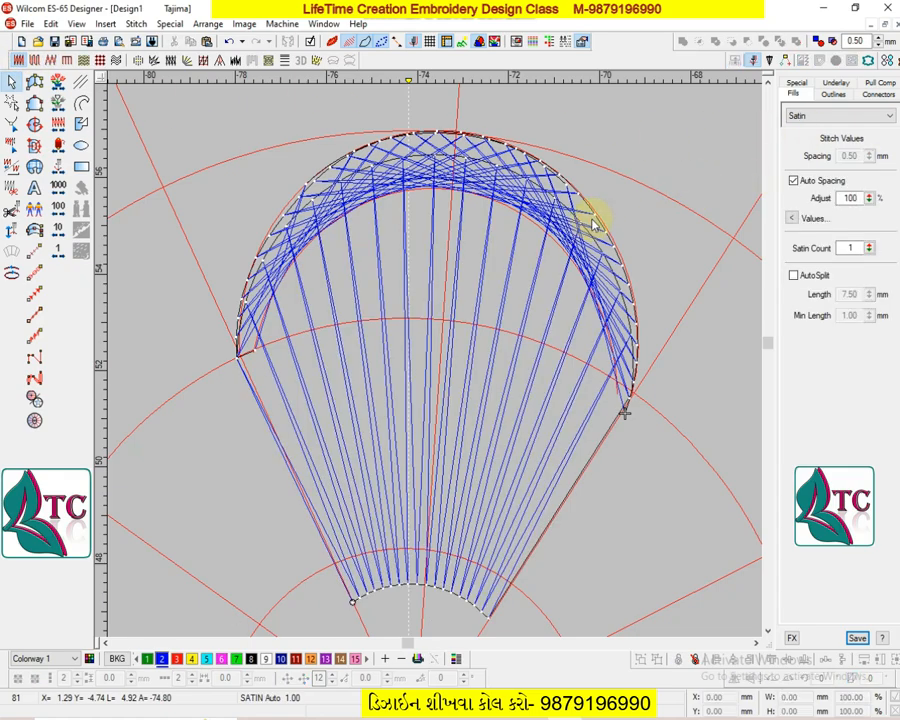
{"action": "left_click", "coordinate": [590, 222]}
{"action": "left_click", "coordinate": [811, 179]}
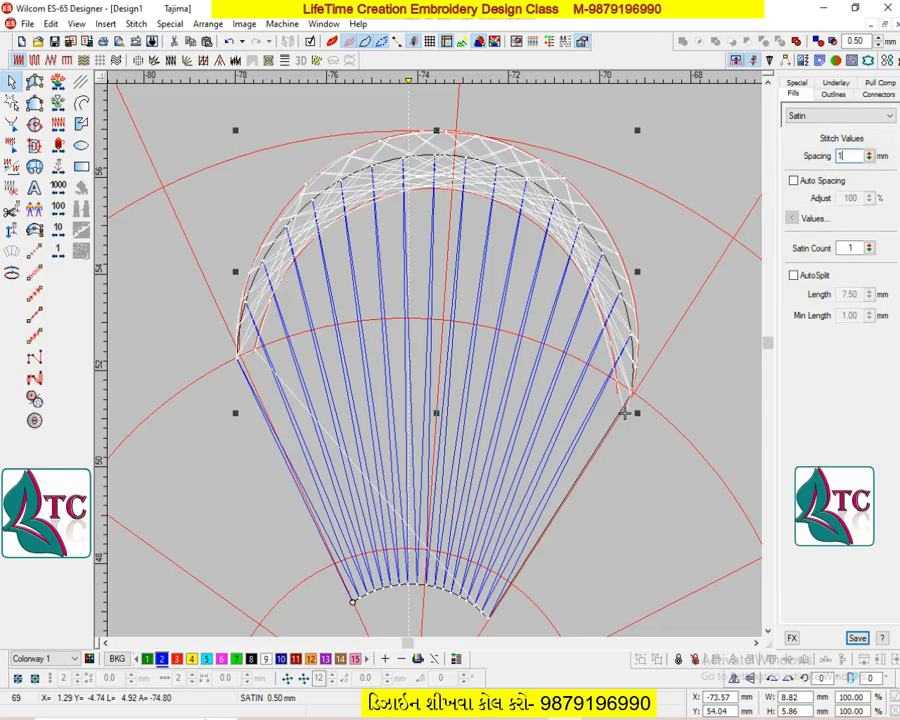
{"action": "type", "text": "1"}
{"action": "key", "text": "Return"}
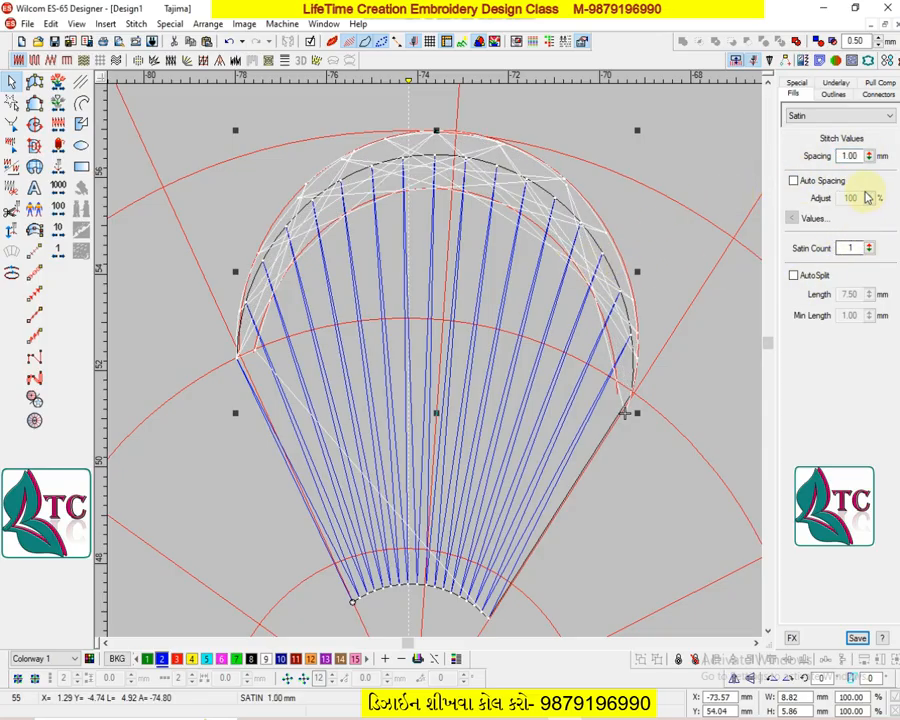
- Reshape the rim column by moving the outer-edge control point near its right end slightly upward
{"action": "key", "text": "h"}
{"action": "left_click_drag", "start_coordinate": [638, 358], "coordinate": [636, 328]}
{"action": "key", "text": "Escape"}
{"action": "key", "text": "shift+z"}
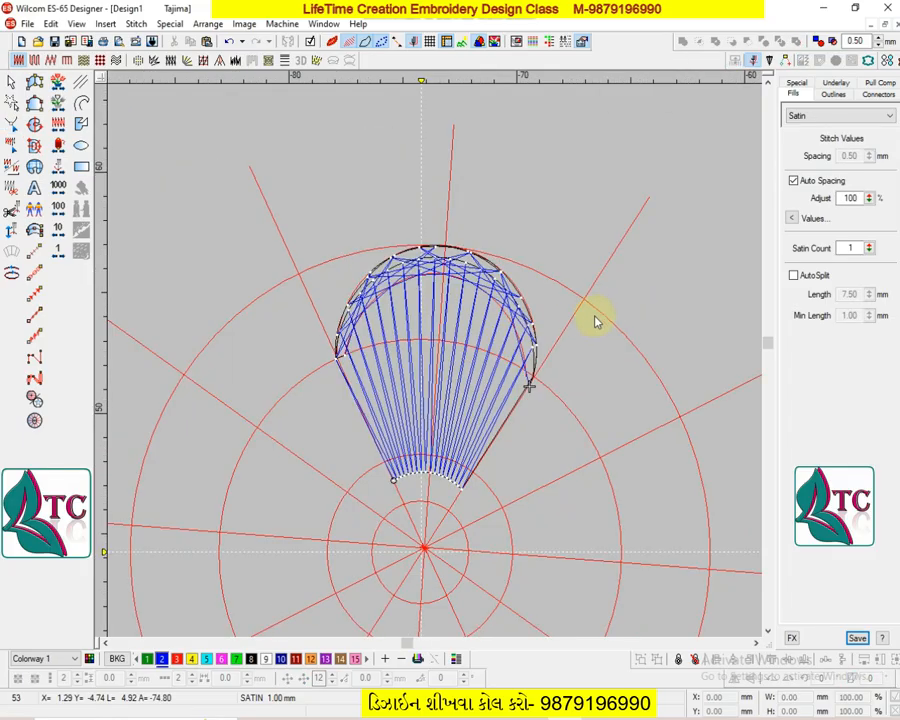
- Examine the top petal's rim and fan-shaped satin columns for shape and stitch coverage at different magnifications
{"action": "key", "text": "d"}
{"action": "key", "text": "t"}
{"action": "key", "text": "t"}
{"action": "key", "text": "d"}
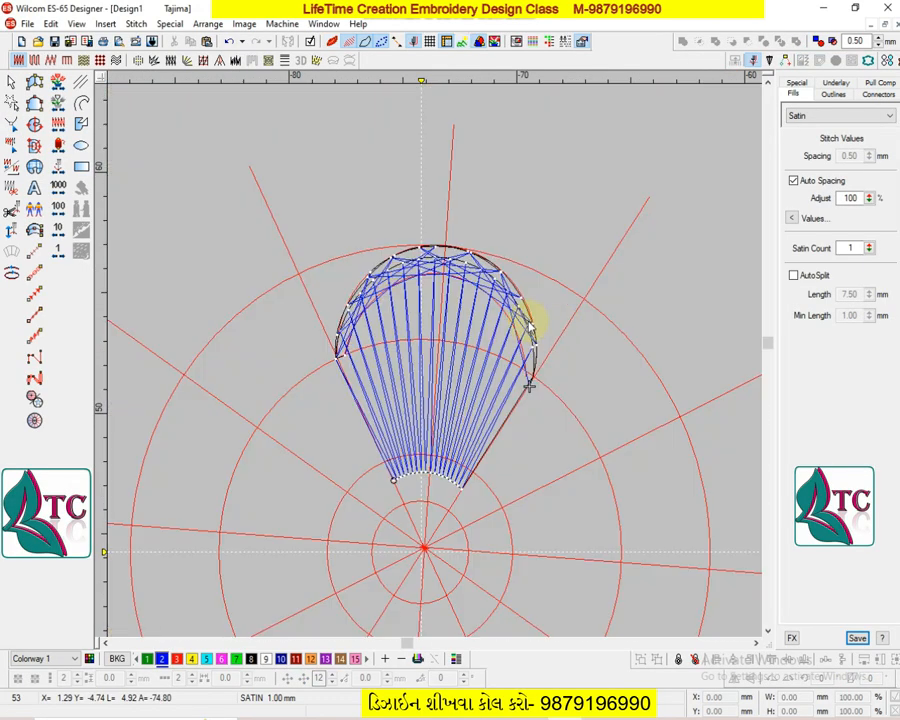
{"action": "scroll", "coordinate": [488, 286], "scroll_direction": "down", "scroll_amount": 1}
{"action": "left_click", "coordinate": [496, 190]}
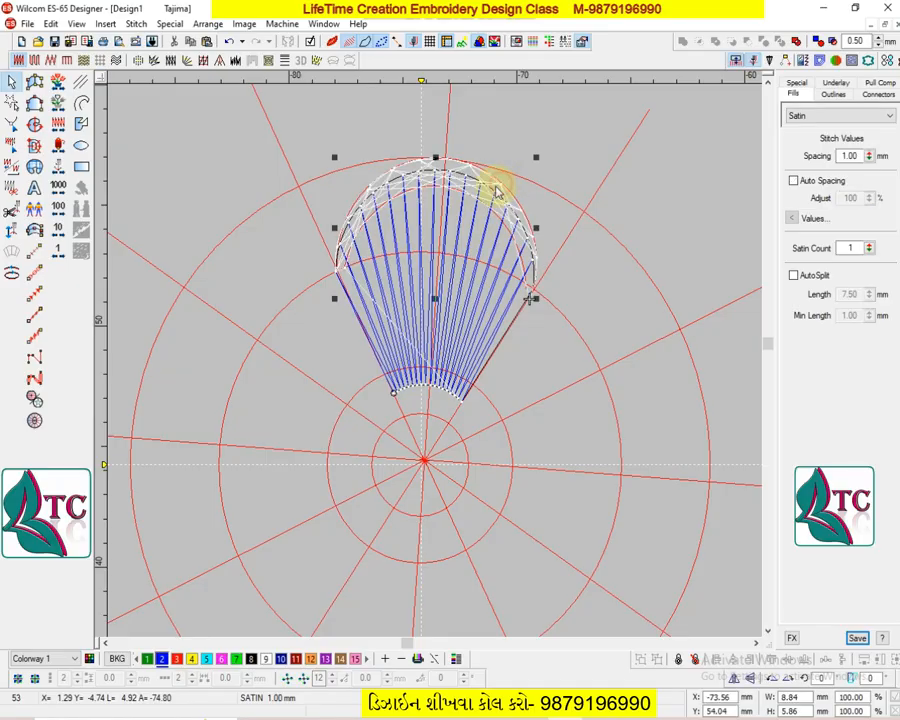
{"action": "key", "text": "h"}
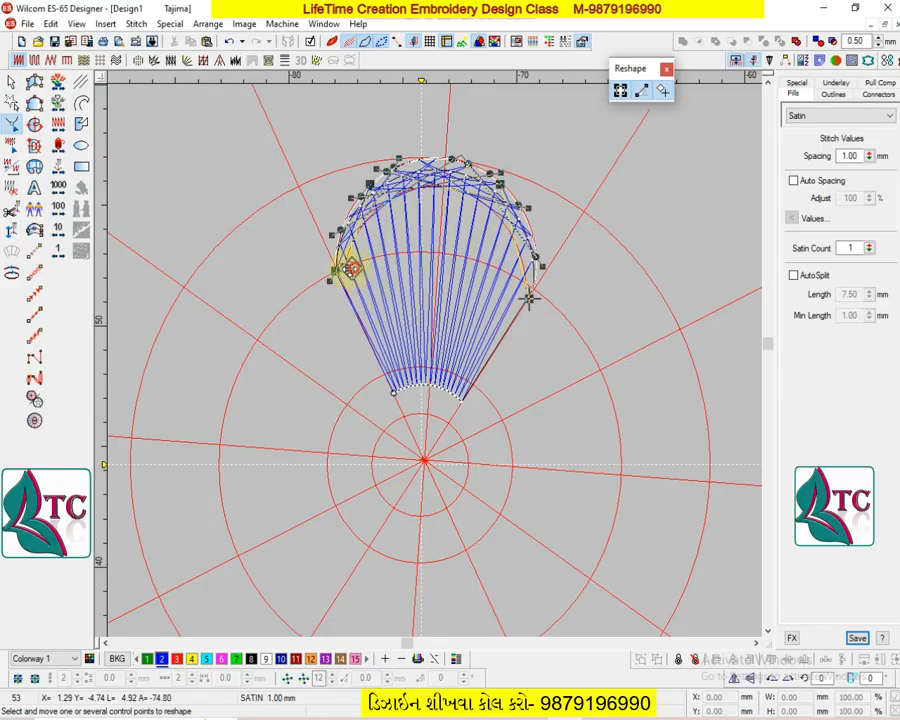
{"action": "key", "text": "Escape"}
{"action": "key", "text": "shift+z"}
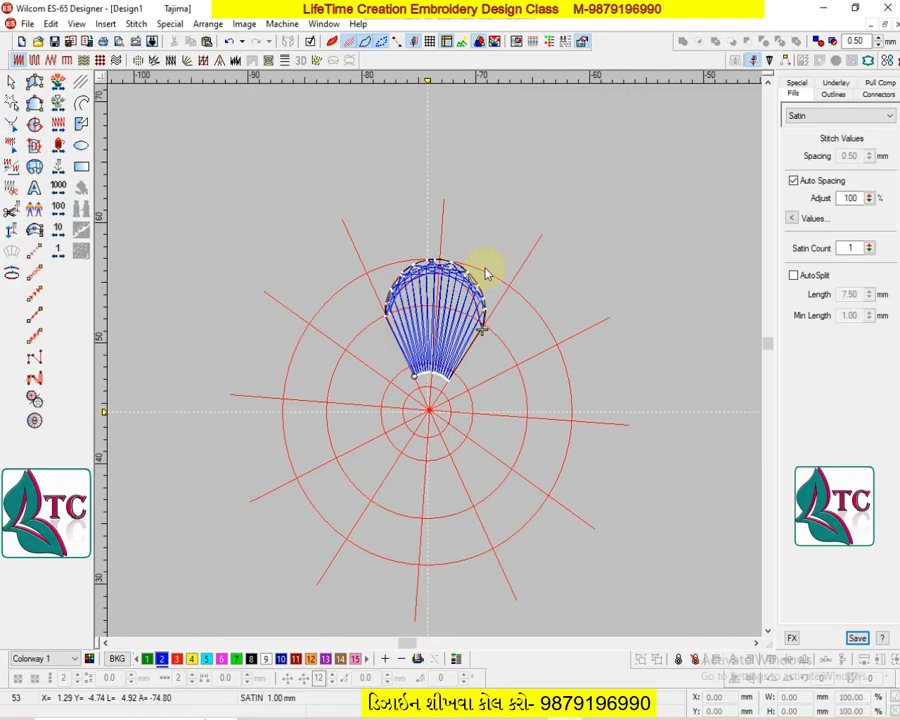
{"action": "key", "text": "d"}
{"action": "key", "text": "d"}
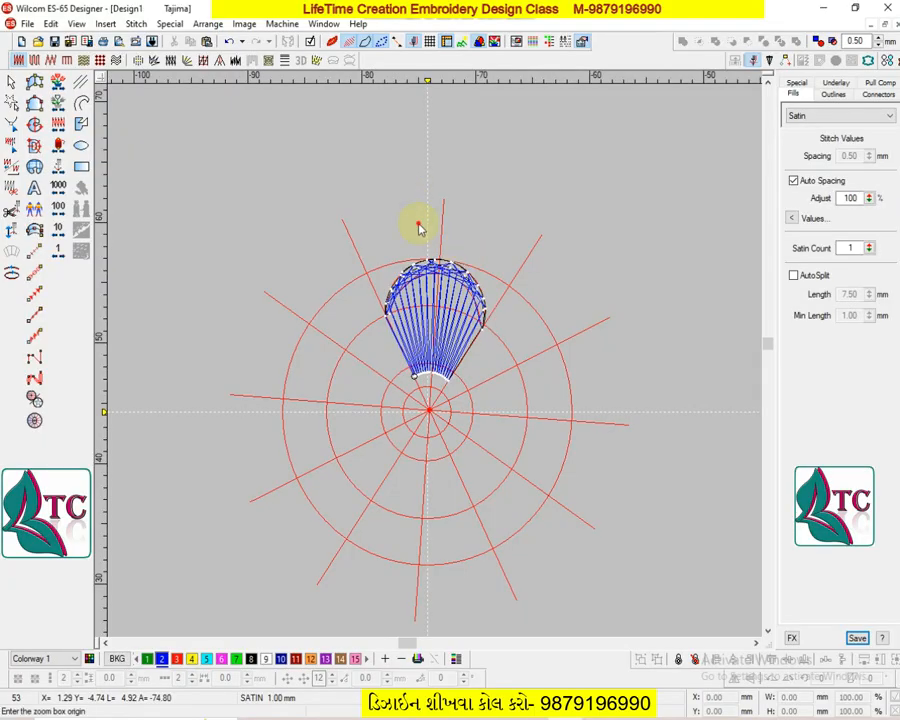
{"action": "left_click_drag", "start_coordinate": [418, 224], "coordinate": [474, 392]}
{"action": "left_click", "coordinate": [476, 325]}
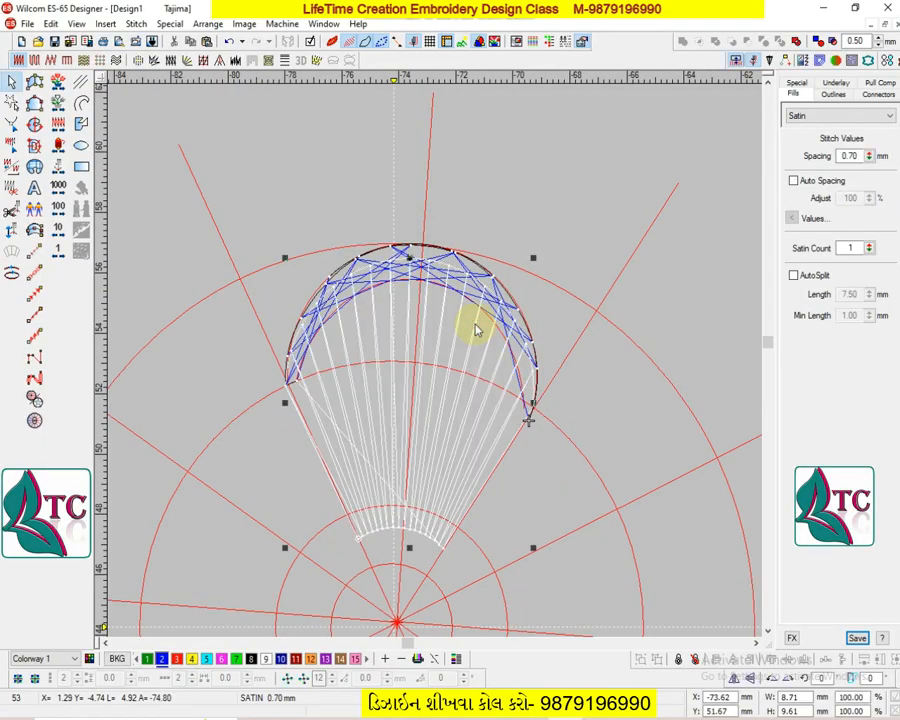
{"action": "key", "text": "Escape"}
{"action": "key", "text": "shift+z"}
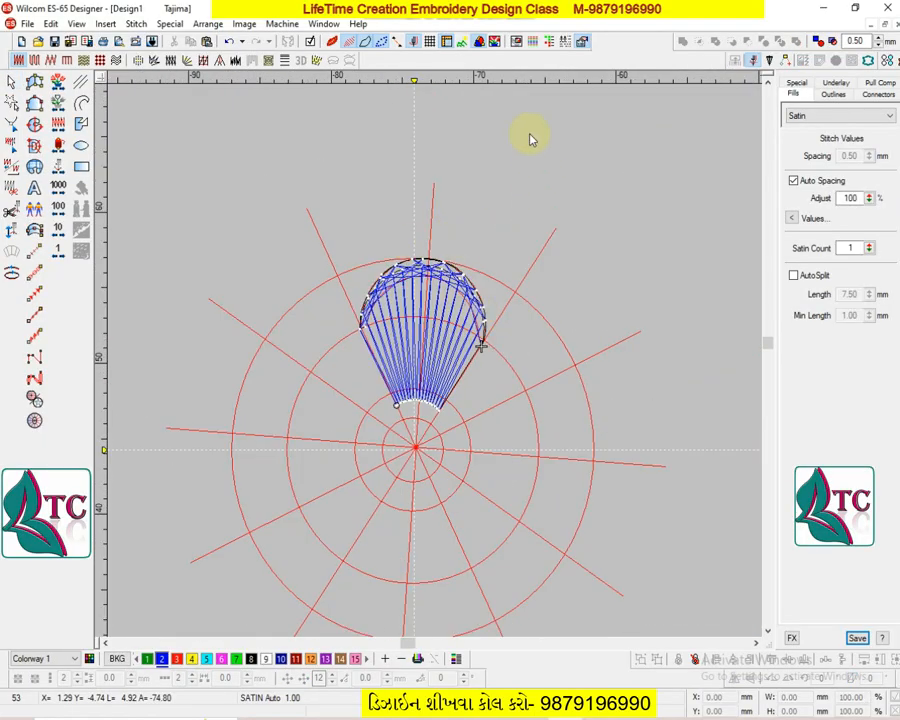
- Hide the red construction lines and repeat both petal columns as a six-copy wreath around the flower's centre
{"action": "left_click", "coordinate": [479, 42]}
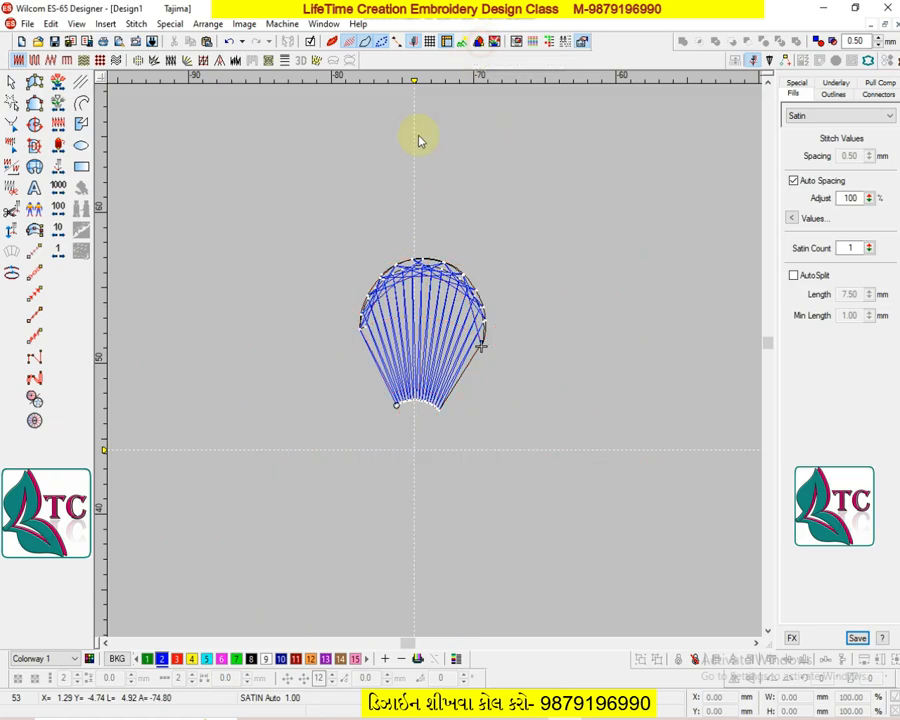
{"action": "left_click", "coordinate": [479, 347]}
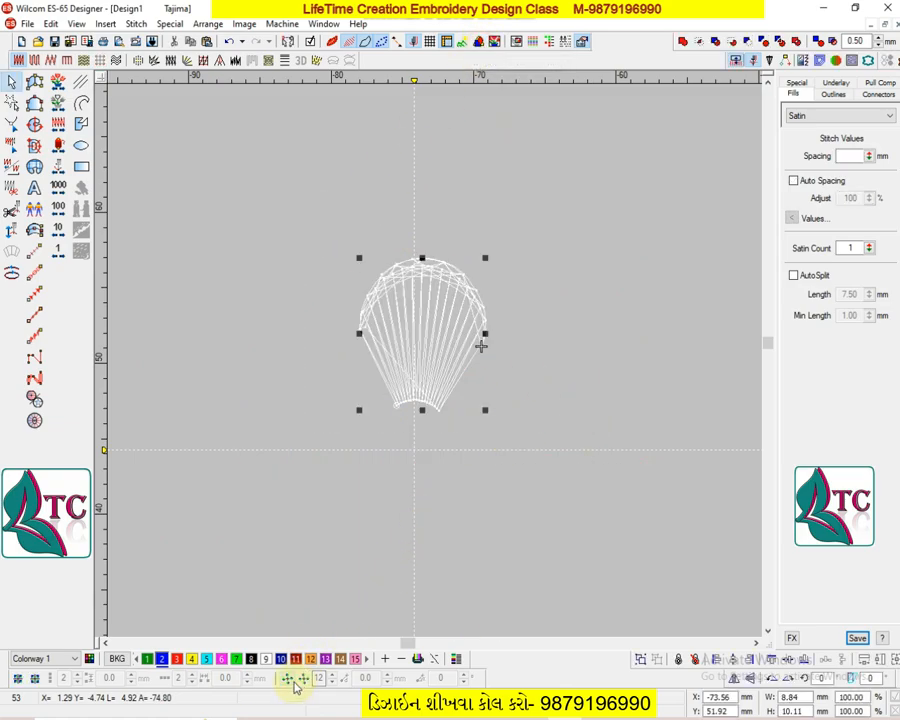
{"action": "left_click", "coordinate": [336, 680]}
{"action": "left_click", "coordinate": [332, 682]}
{"action": "left_click", "coordinate": [332, 682]}
{"action": "left_click", "coordinate": [332, 682]}
{"action": "left_click", "coordinate": [332, 682]}
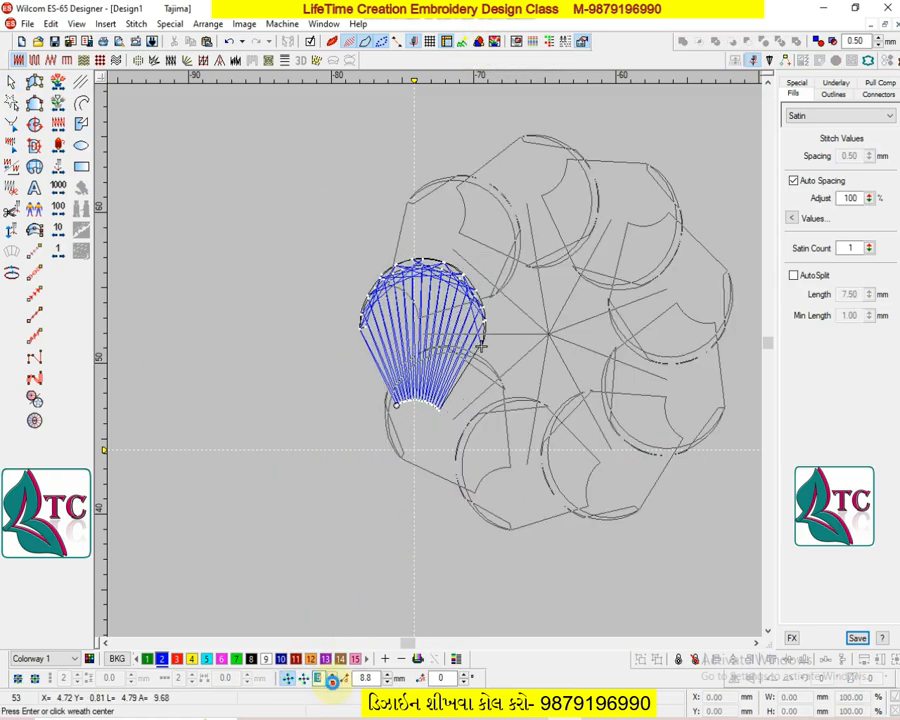
{"action": "left_click", "coordinate": [332, 682]}
{"action": "left_click", "coordinate": [332, 682]}
{"action": "left_click", "coordinate": [332, 682]}
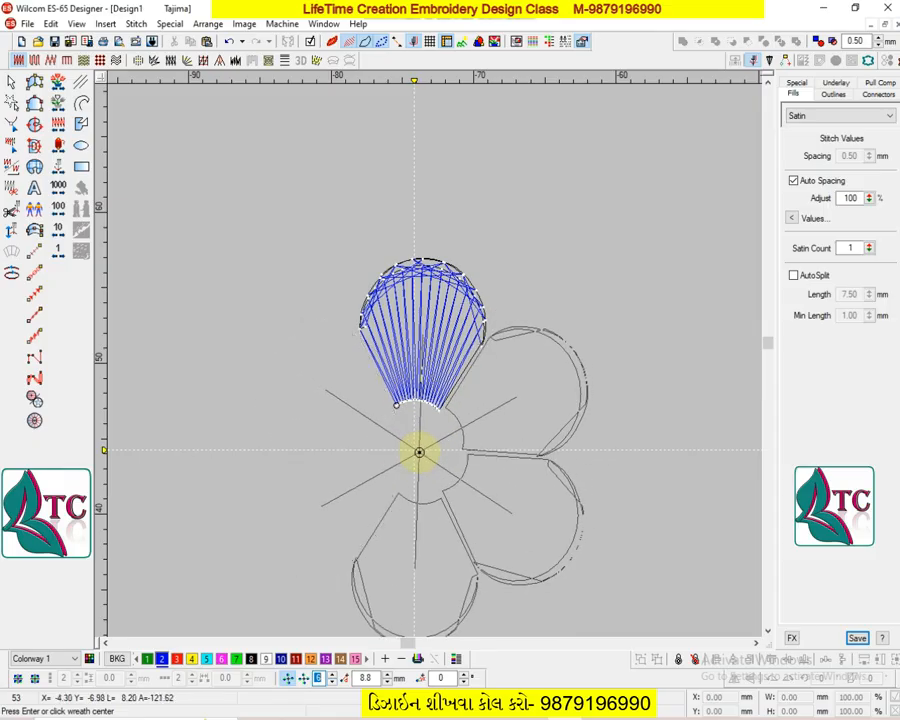
{"action": "left_click", "coordinate": [415, 449]}
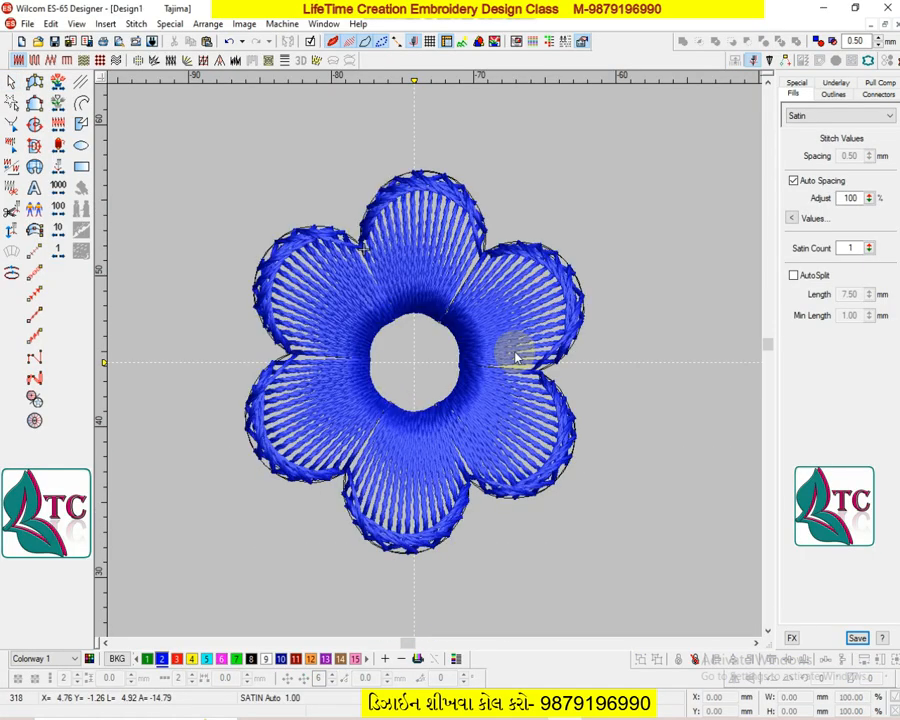
- Compare the six-petal flower with the fabric image and show the red construction lines again
{"action": "key", "text": "t"}
{"action": "key", "text": "t"}
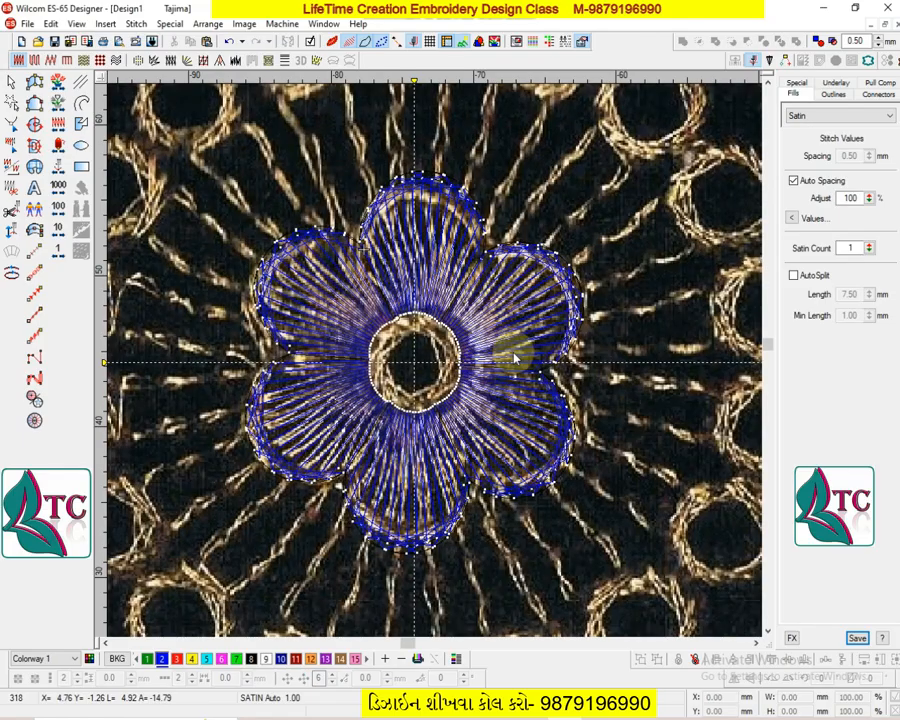
{"action": "key", "text": "t"}
{"action": "left_click", "coordinate": [478, 43]}
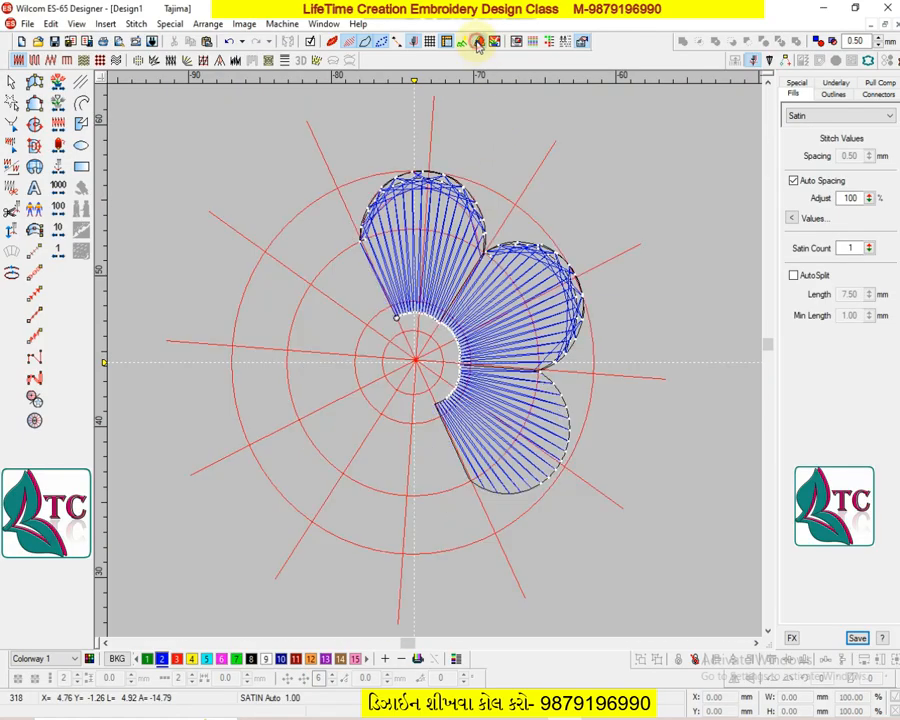
- Digitize a satin ring with long slanted stitches along the circle at the petals' inner ends, about 8.2 mm wide and 8.1 mm high
{"action": "key", "text": "z"}
{"action": "left_click", "coordinate": [33, 82]}
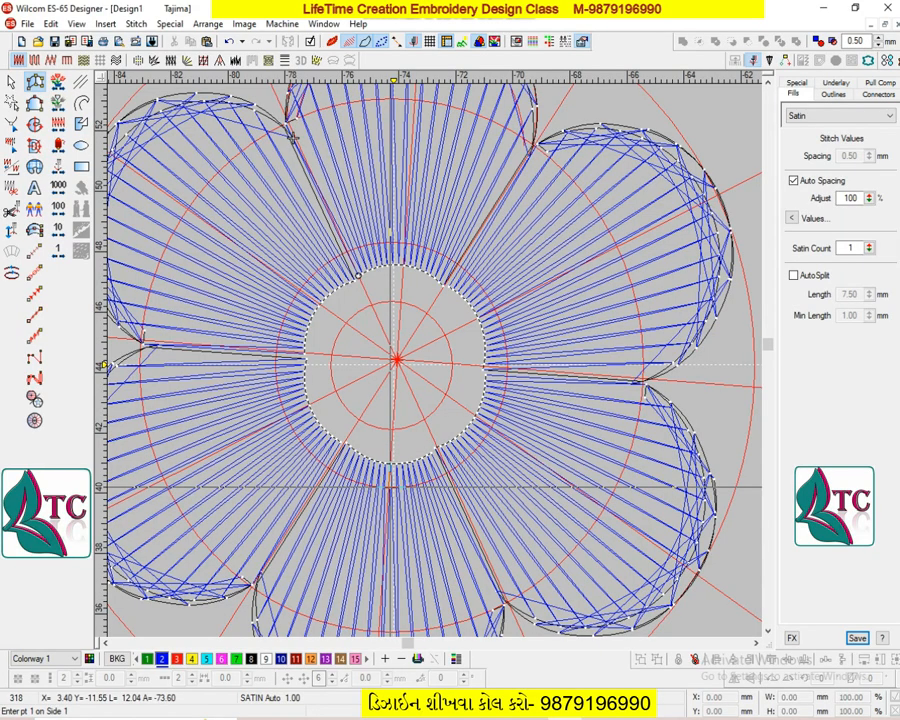
{"action": "left_click", "coordinate": [382, 465]}
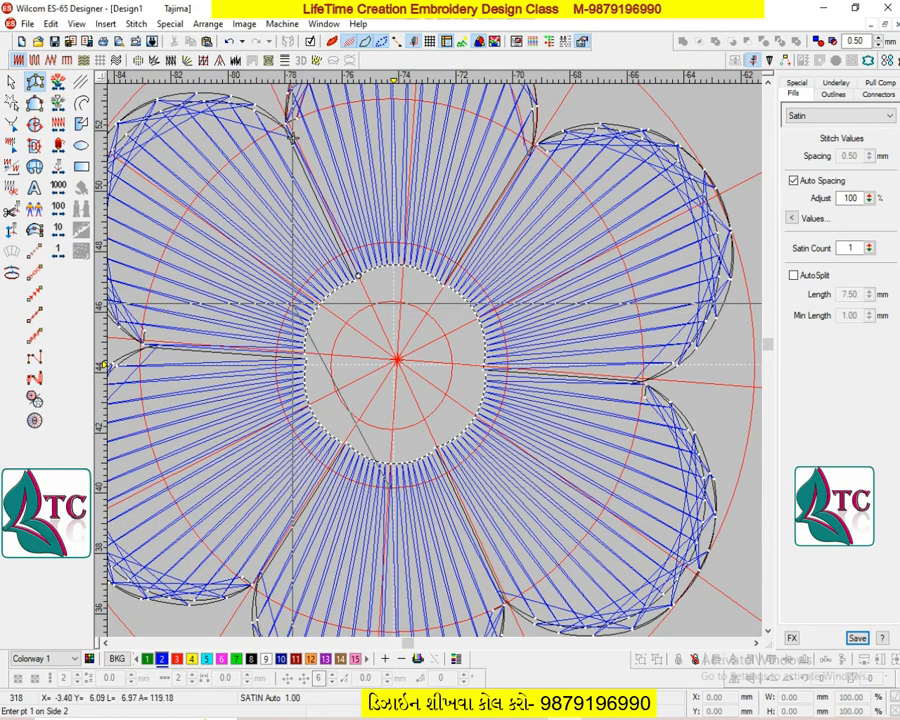
{"action": "left_click", "coordinate": [297, 306]}
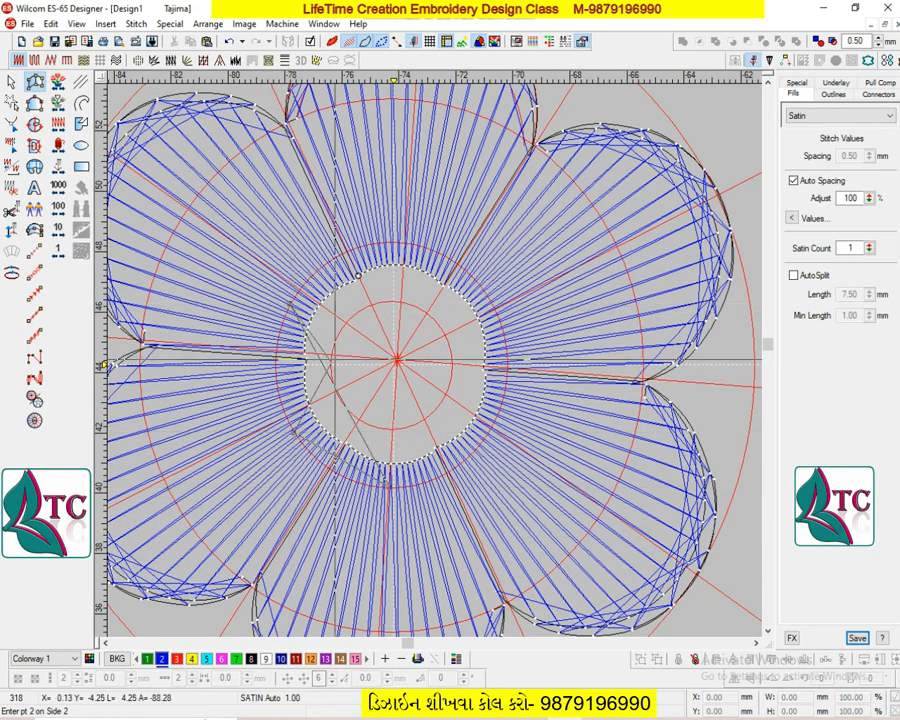
{"action": "left_click", "coordinate": [380, 243]}
{"action": "left_click", "coordinate": [380, 243]}
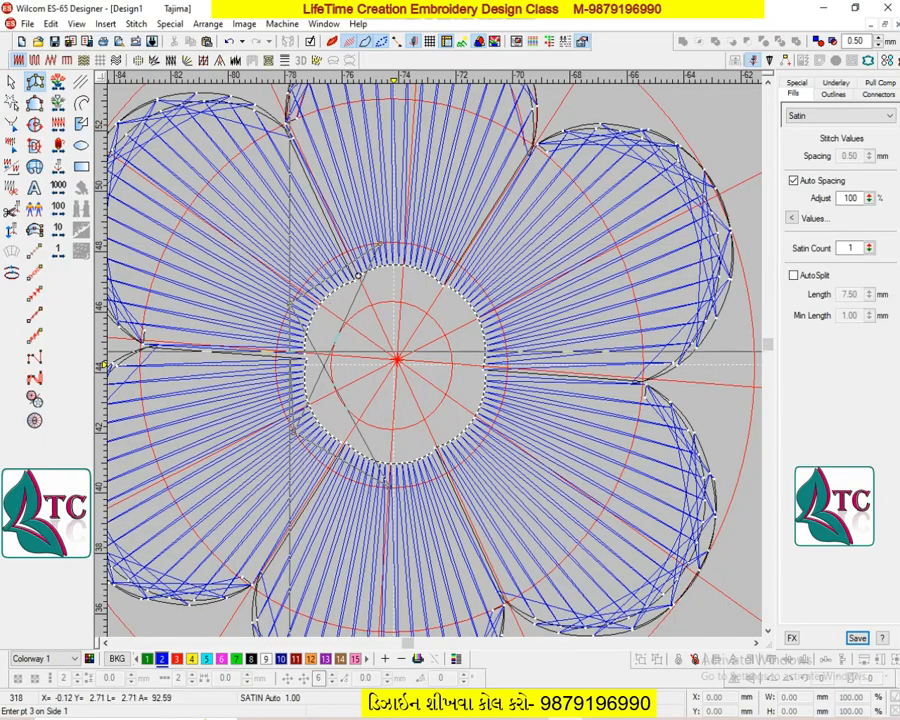
{"action": "left_click", "coordinate": [276, 357]}
{"action": "left_click", "coordinate": [454, 263]}
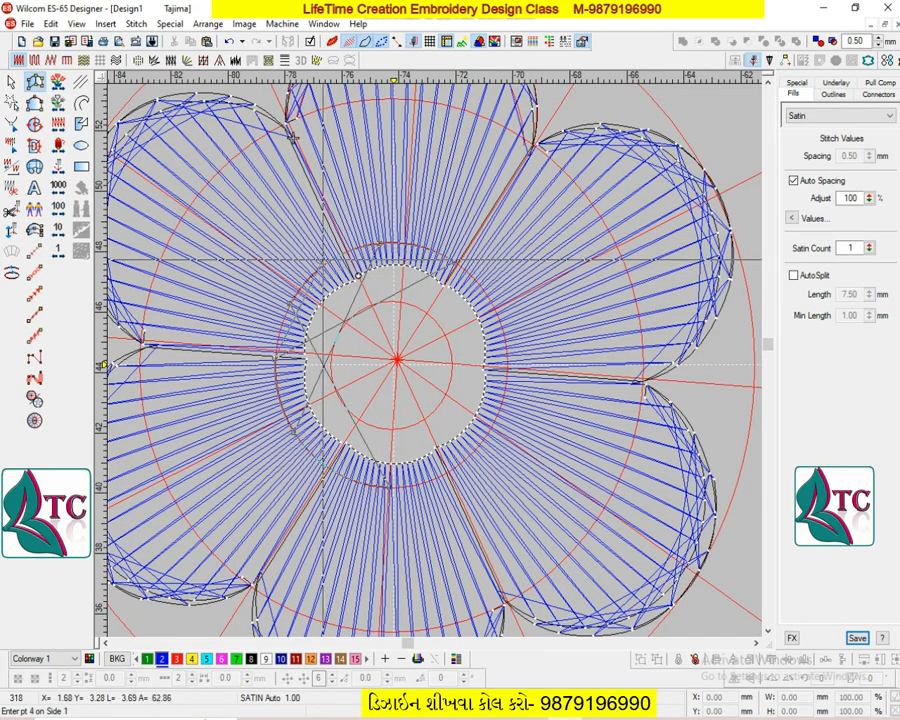
{"action": "left_click", "coordinate": [324, 267]}
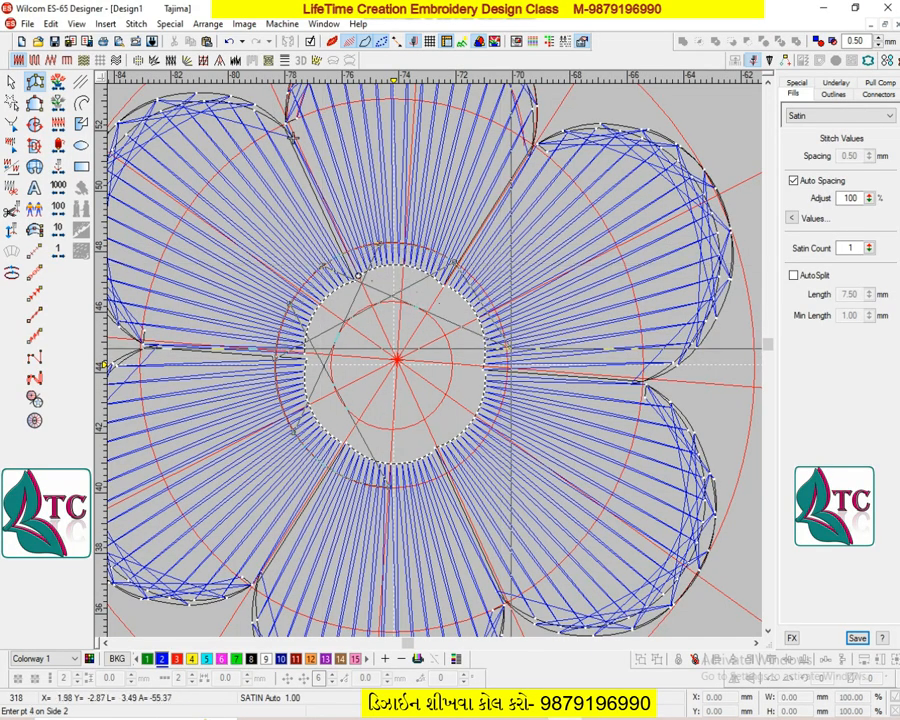
{"action": "right_click", "coordinate": [507, 349]}
{"action": "right_click", "coordinate": [438, 254]}
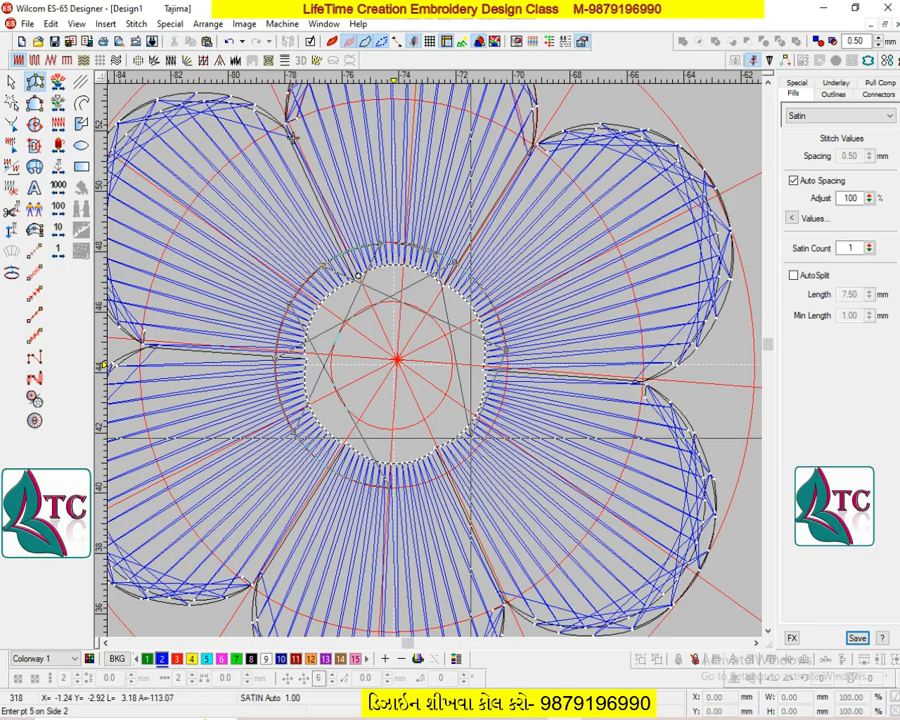
{"action": "right_click", "coordinate": [465, 458]}
{"action": "right_click", "coordinate": [466, 458]}
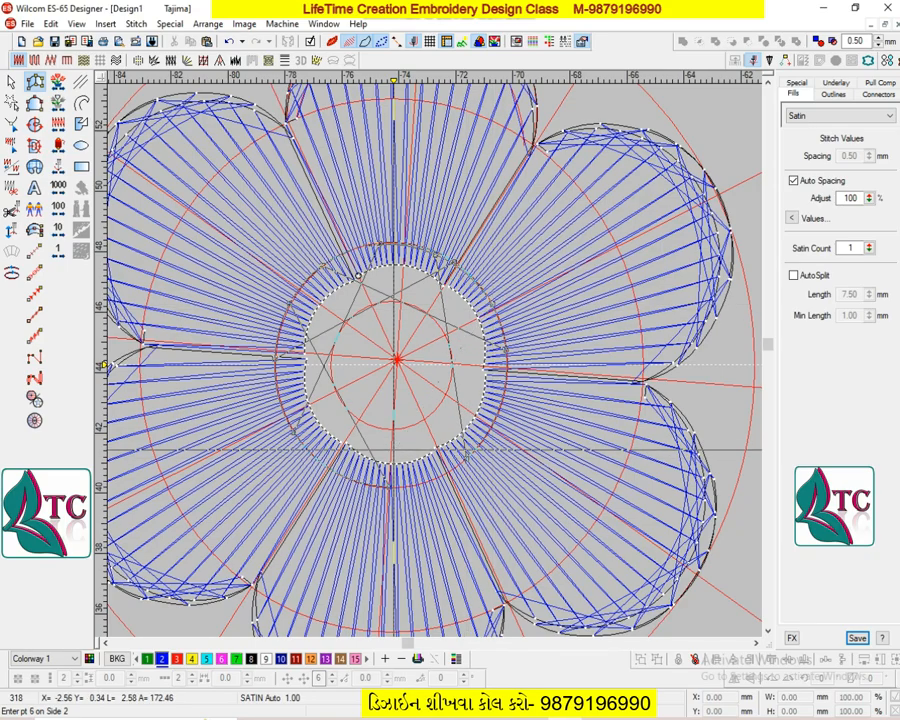
{"action": "right_click", "coordinate": [395, 487]}
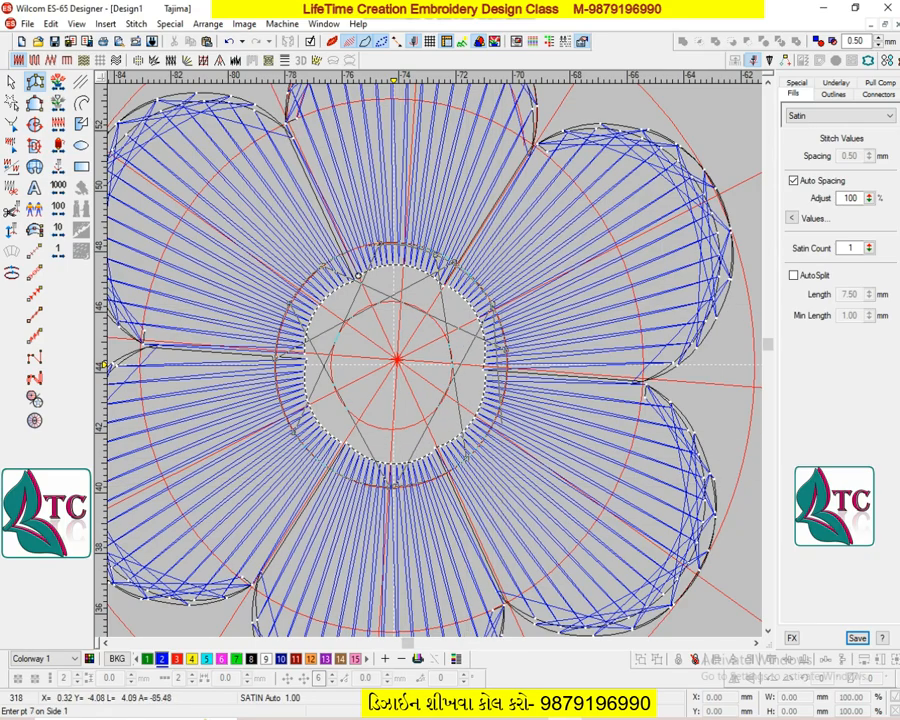
{"action": "right_click", "coordinate": [507, 409]}
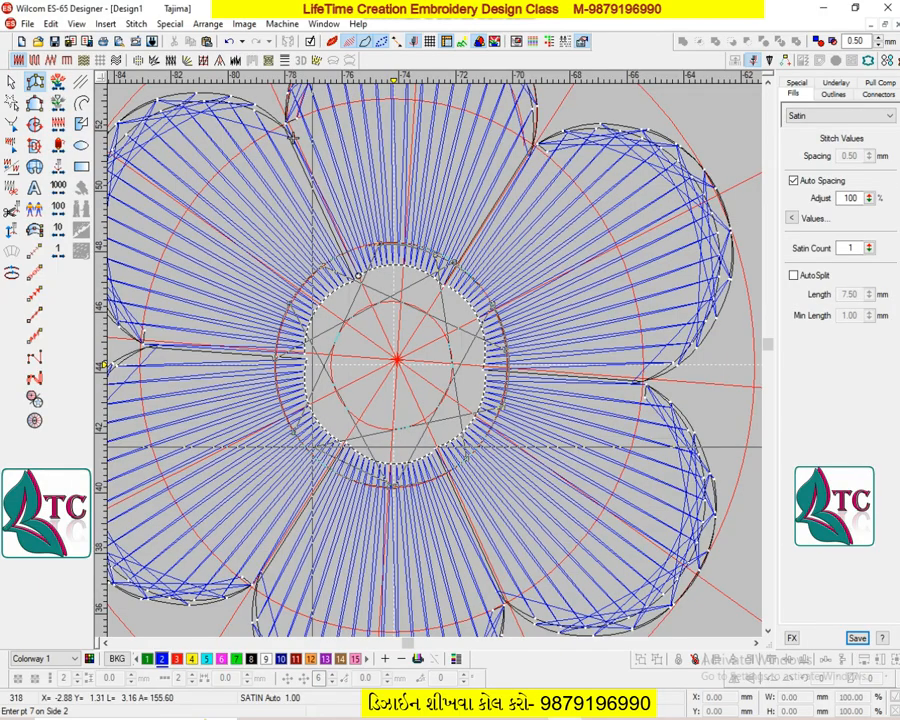
{"action": "right_click", "coordinate": [309, 446]}
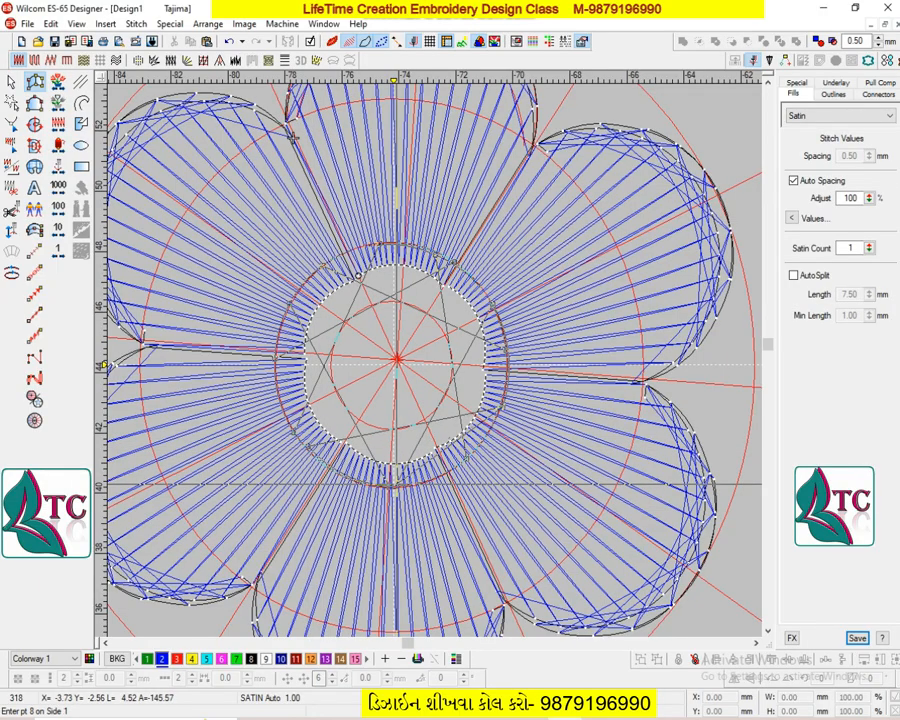
{"action": "right_click", "coordinate": [394, 486]}
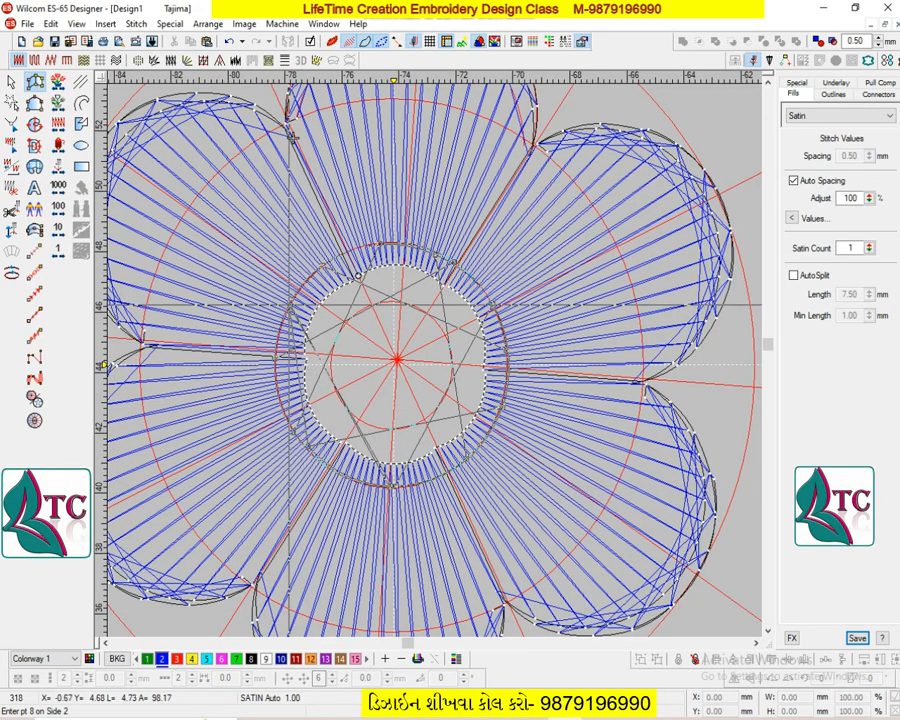
{"action": "key", "text": "Return"}
{"action": "key", "text": "Escape"}
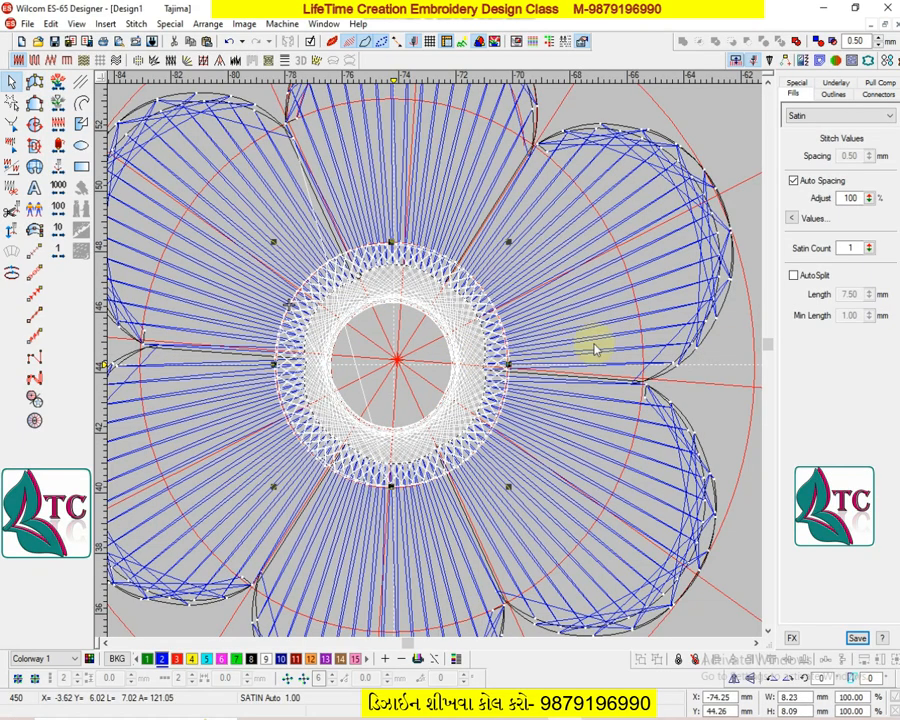
- Turn off Auto Spacing for the flower's centre ring and for new objects, and undo the ring's trial 1.20 mm spacing
{"action": "left_click", "coordinate": [796, 180]}
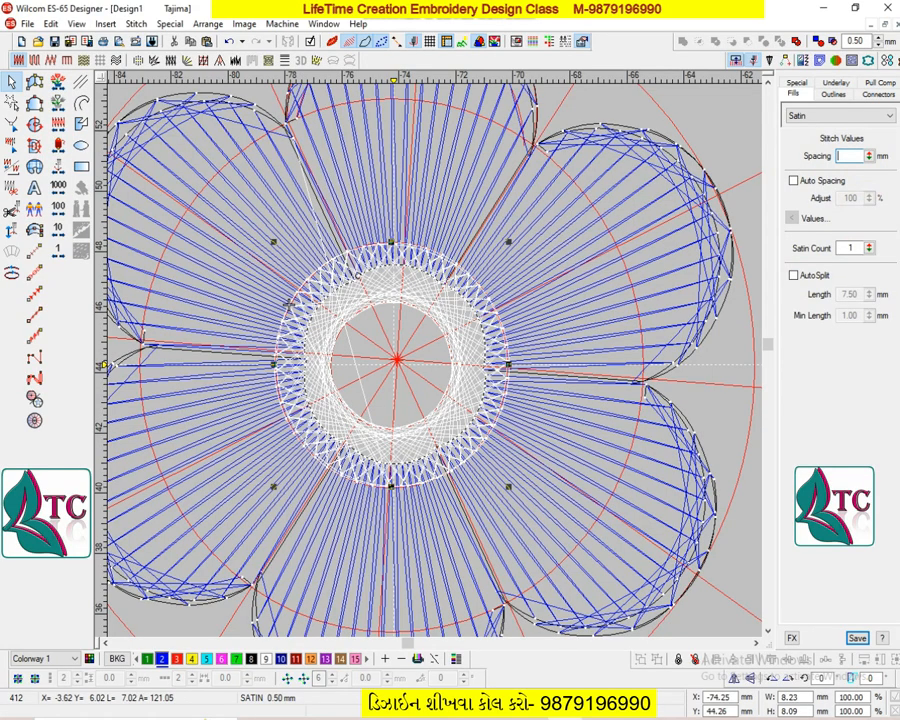
{"action": "type", "text": "1.2"}
{"action": "key", "text": "Return"}
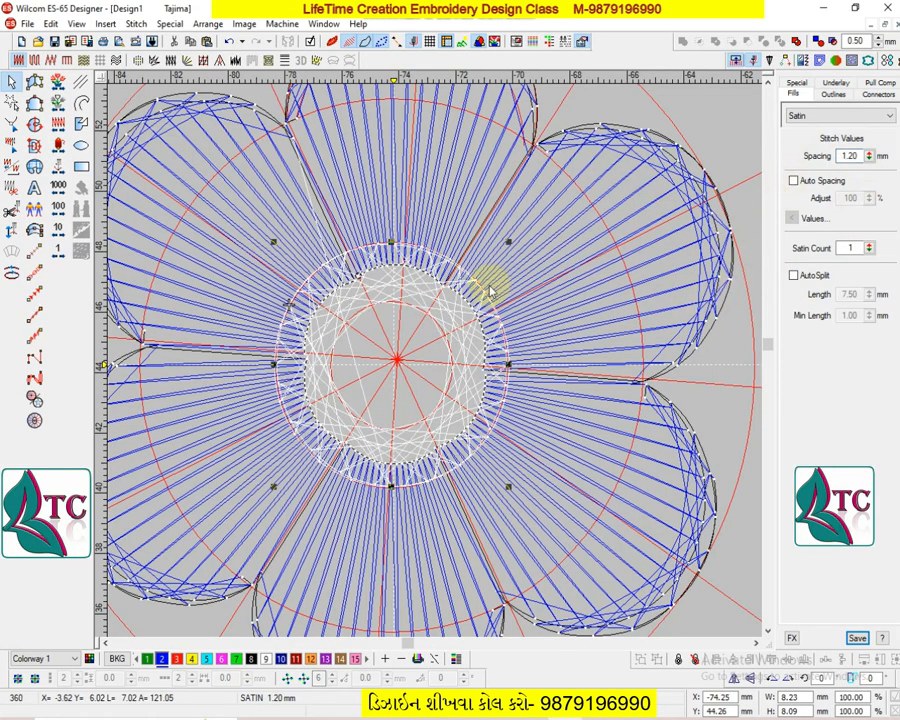
{"action": "key", "text": "Escape"}
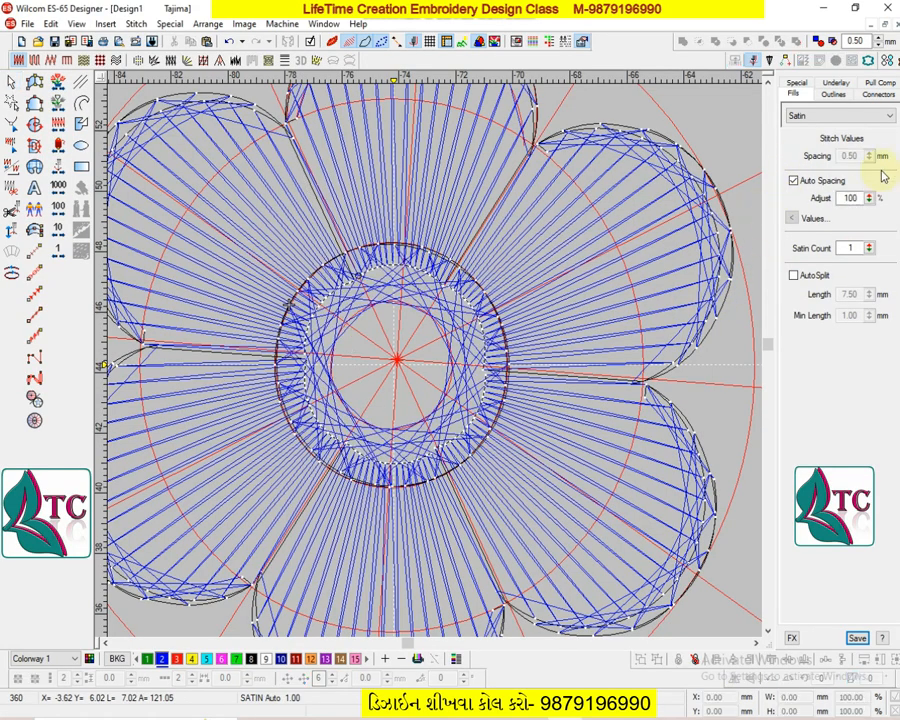
{"action": "left_click", "coordinate": [794, 181]}
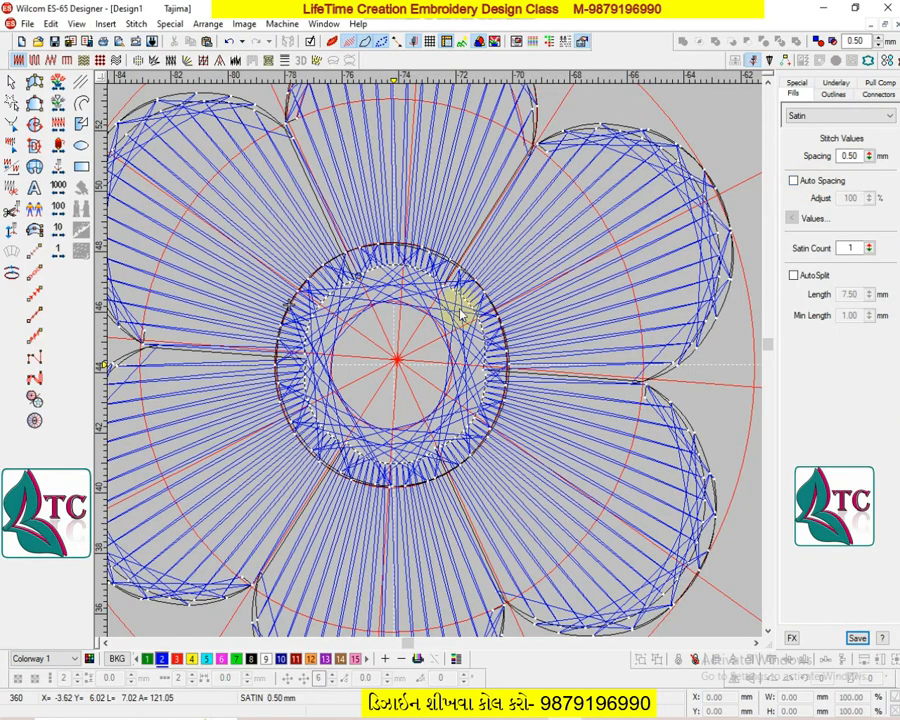
{"action": "key", "text": "ctrl+z"}
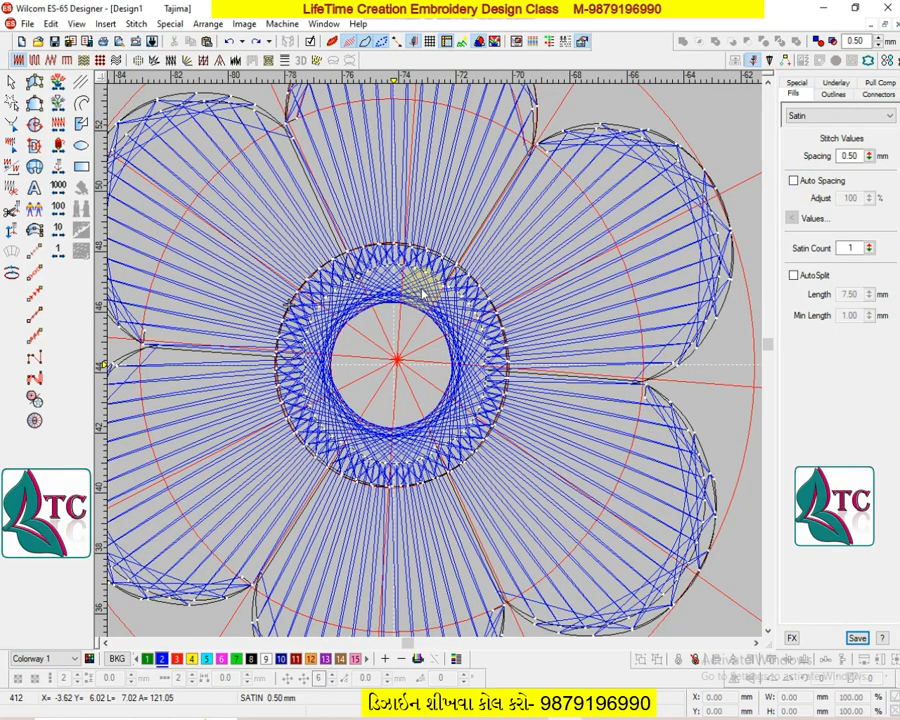
- Set the centre ring's satin stitch spacing to 1.00 mm
{"action": "left_click", "coordinate": [422, 293]}
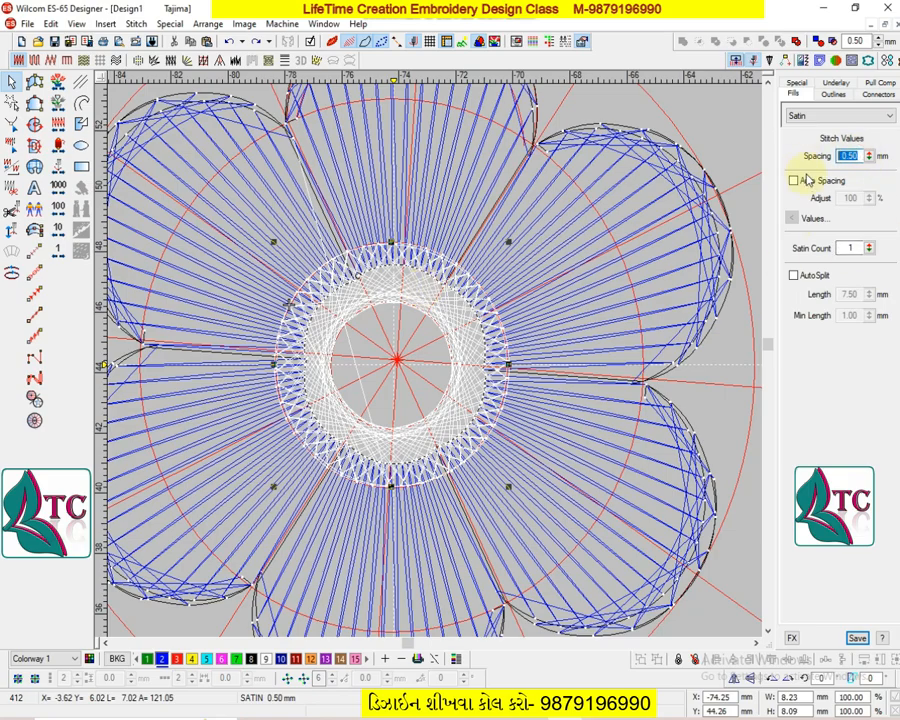
{"action": "type", "text": "1"}
{"action": "key", "text": "Return"}
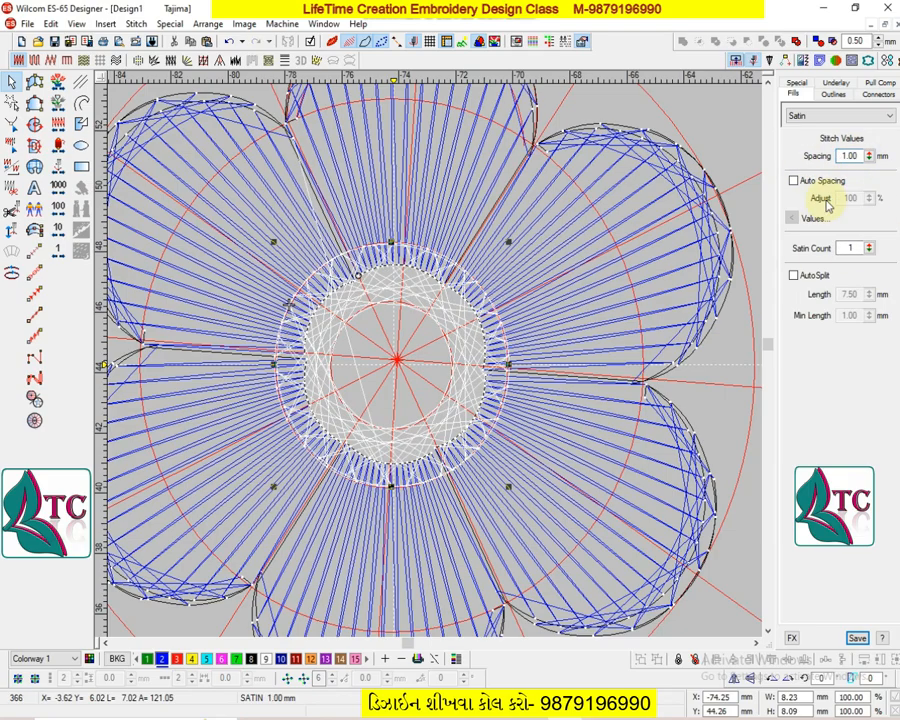
{"action": "key", "text": "Escape"}
- Set the default satin spacing for new objects to 1.20 mm and save the current properties
{"action": "key", "text": "shift+z"}
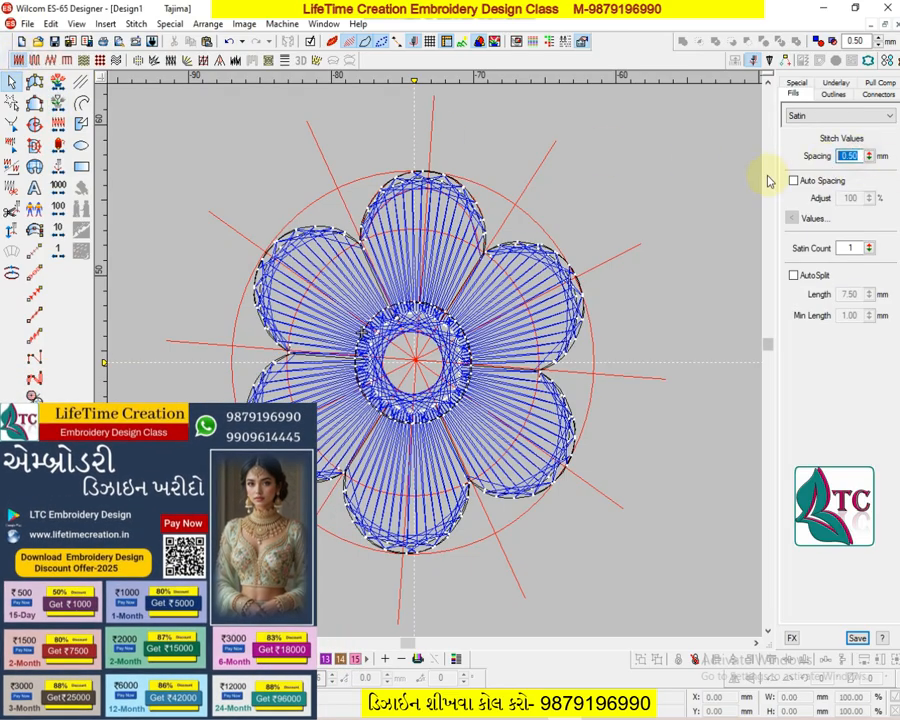
{"action": "key", "text": "Return"}
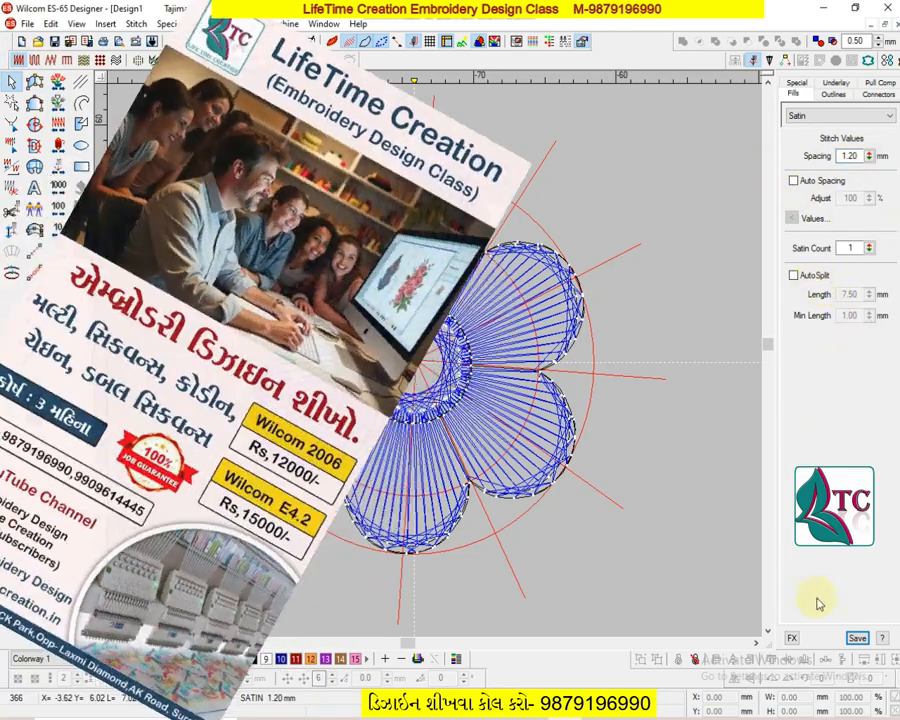
{"action": "left_click", "coordinate": [860, 637]}
{"action": "left_click", "coordinate": [857, 637]}
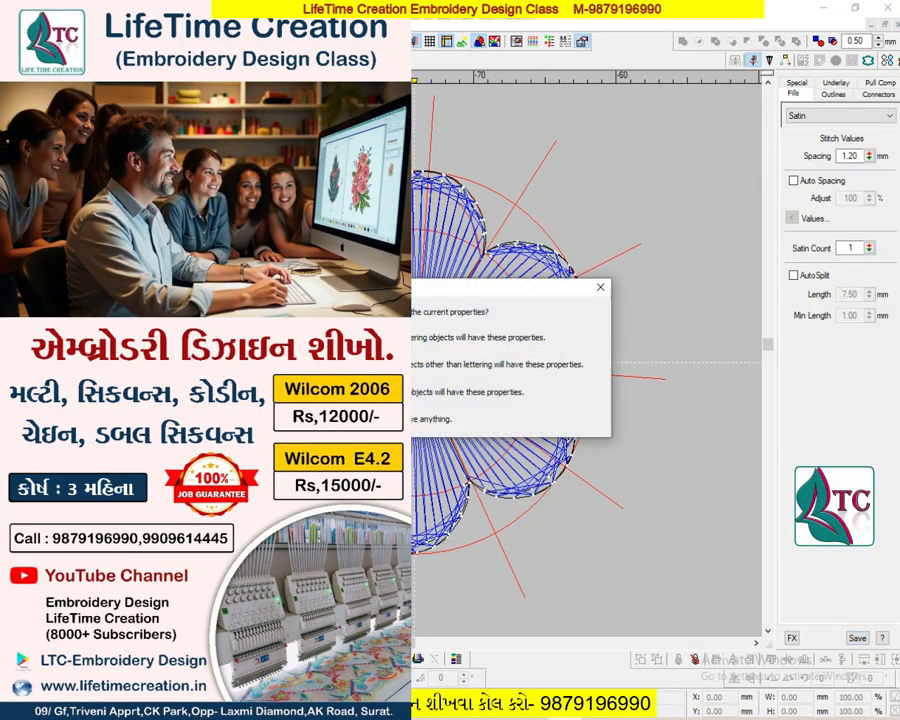
{"action": "left_click", "coordinate": [350, 392]}
{"action": "left_click", "coordinate": [502, 396]}
{"action": "left_click", "coordinate": [538, 418]}
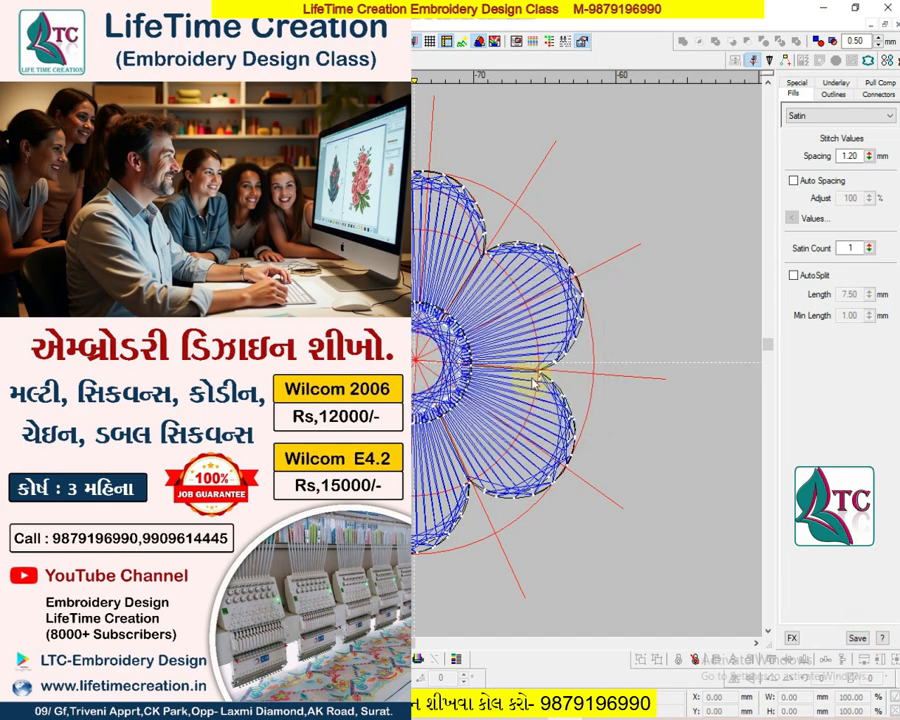
- Adjust the flower's centre satin ring with Reshape
{"action": "key", "text": "t"}
{"action": "key", "text": "t"}
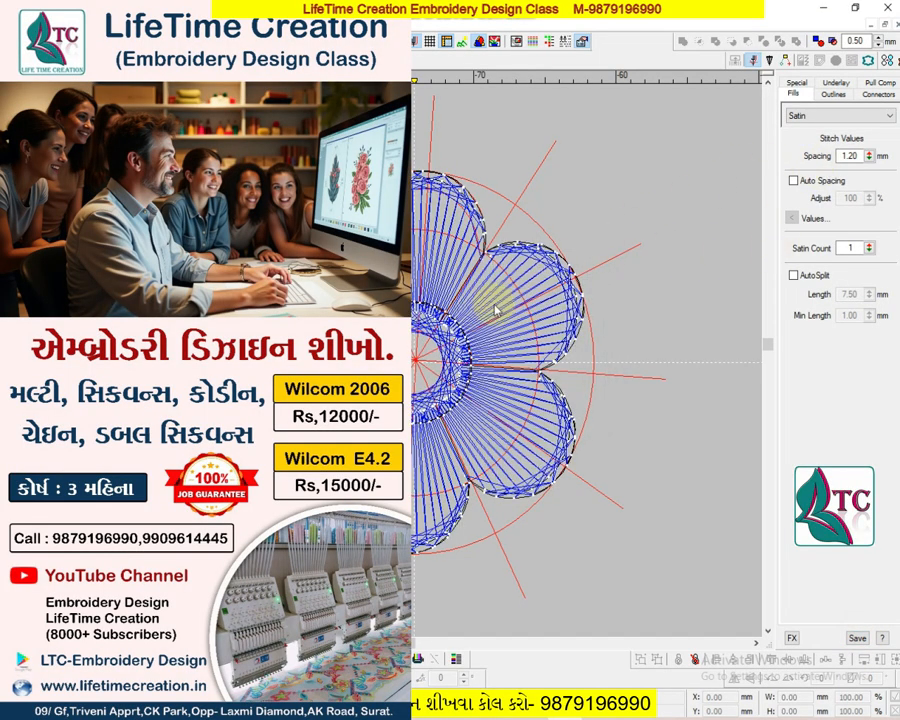
{"action": "key", "text": "z"}
{"action": "left_click", "coordinate": [383, 285]}
{"action": "key", "text": "h"}
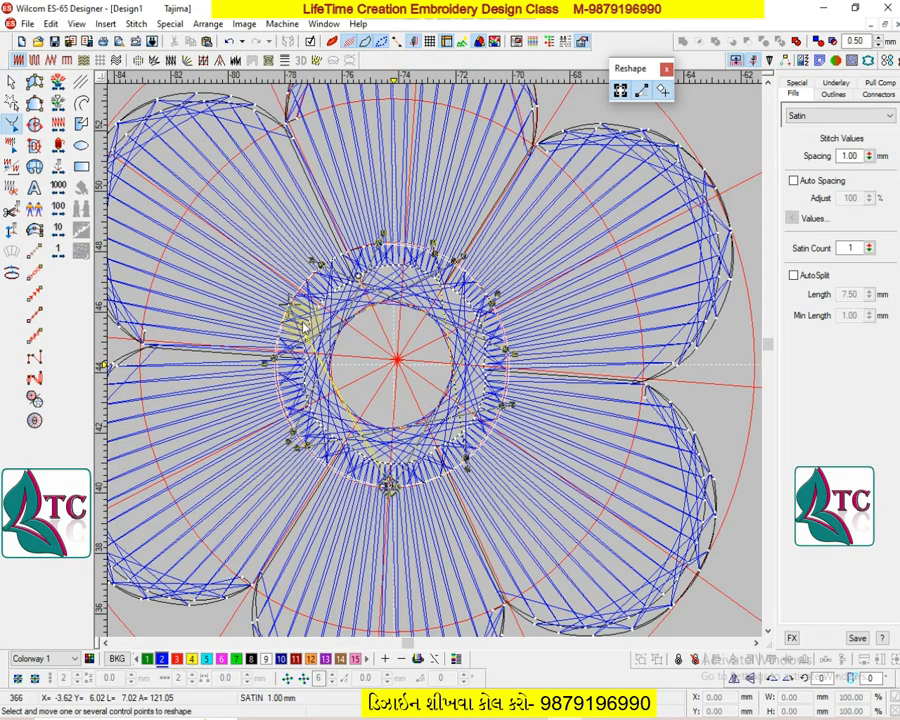
{"action": "key", "text": "Escape"}
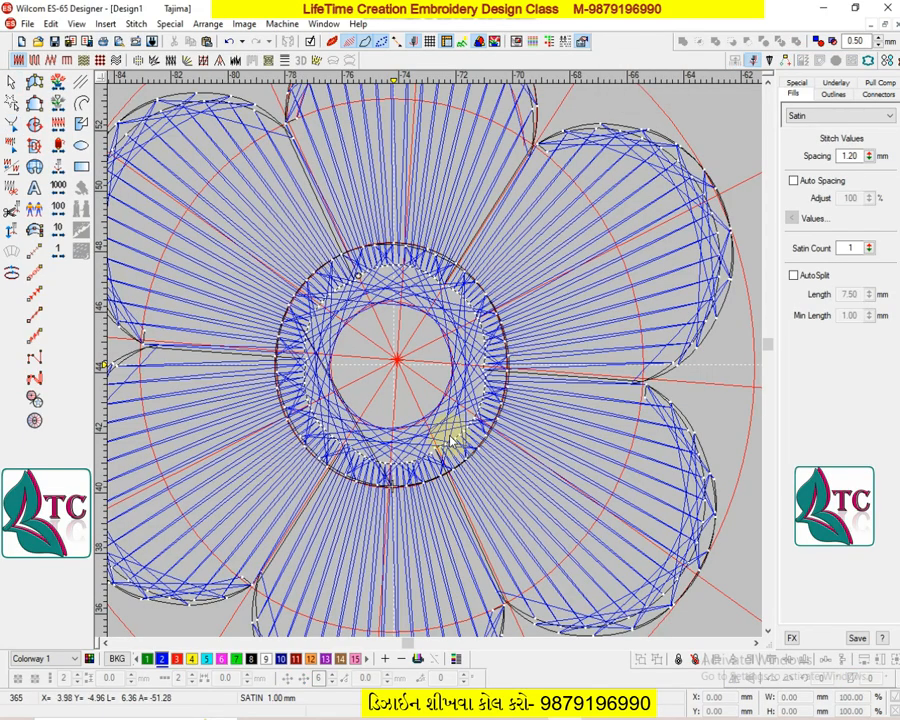
- Show the fabric image and compare the stitched flower and the small circles above it with the embroidery
{"action": "scroll", "coordinate": [470, 410], "scroll_direction": "down", "scroll_amount": 1}
{"action": "key", "text": "d"}
{"action": "key", "text": "shift+z"}
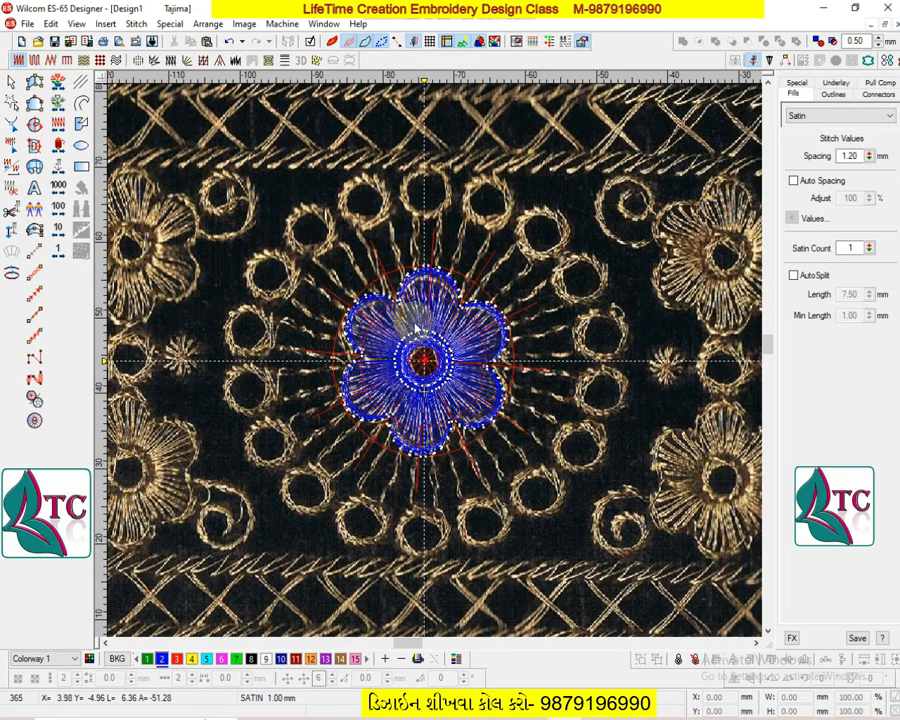
{"action": "scroll", "coordinate": [430, 313], "scroll_direction": "up", "scroll_amount": 1}
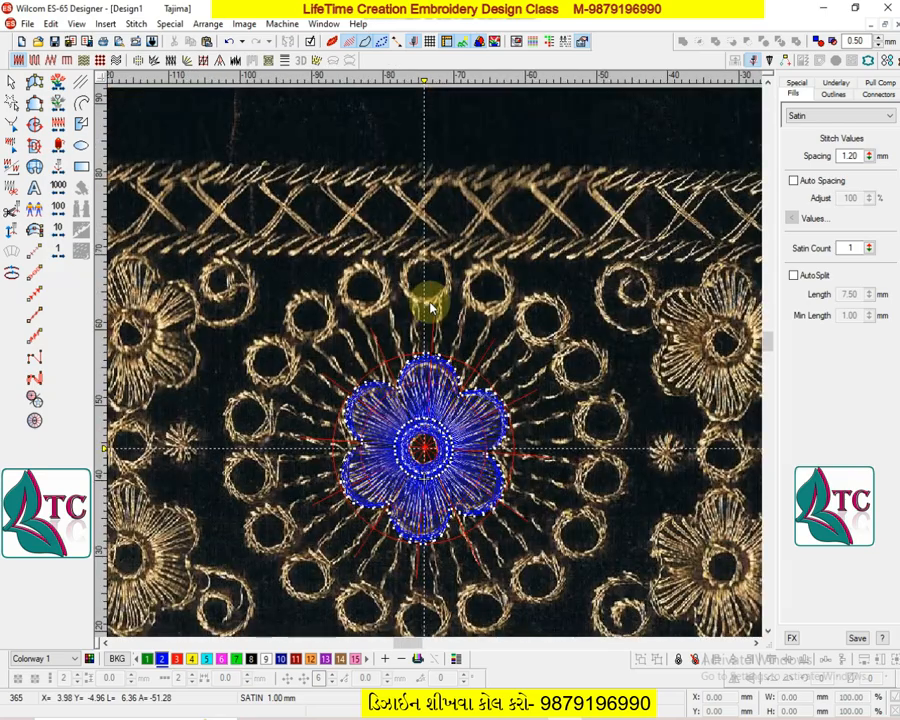
{"action": "key", "text": "b"}
{"action": "left_click_drag", "start_coordinate": [382, 217], "coordinate": [459, 492]}
{"action": "key", "text": "t"}
{"action": "scroll", "coordinate": [434, 450], "scroll_direction": "down", "scroll_amount": 1}
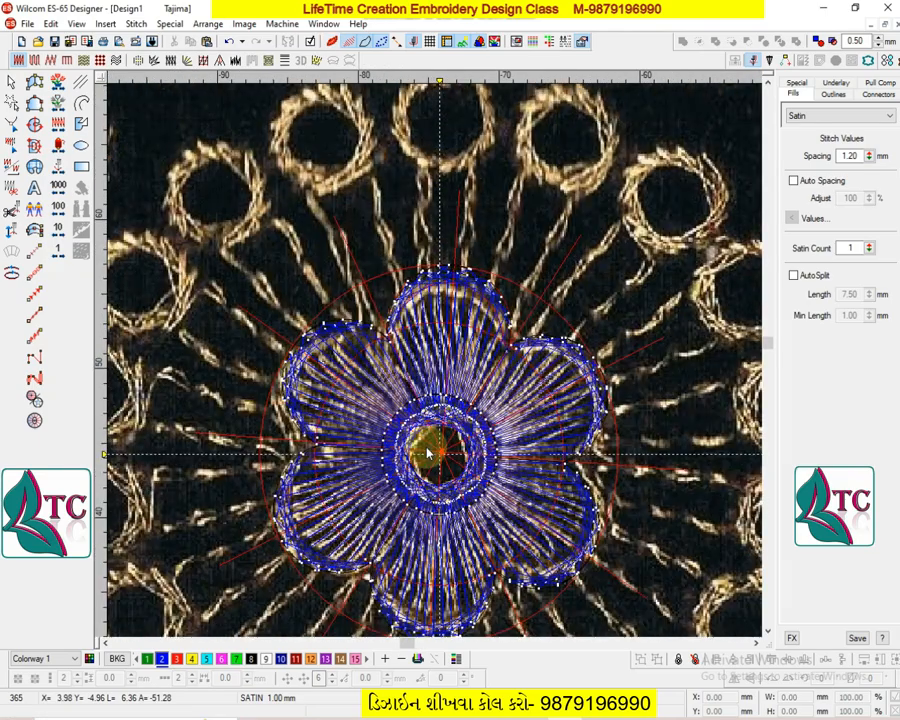
- Try a copy of the centre ring over the small circle directly above the flower, and delete it
{"action": "left_click", "coordinate": [443, 418]}
{"action": "left_click_drag", "start_coordinate": [443, 414], "coordinate": [464, 273]}
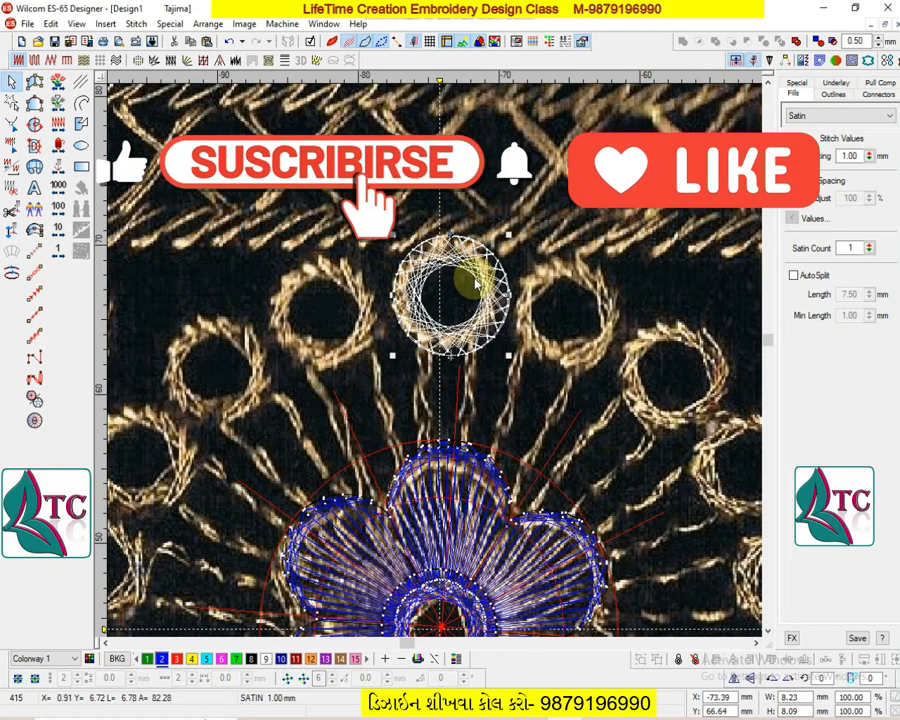
{"action": "key", "text": "Delete"}
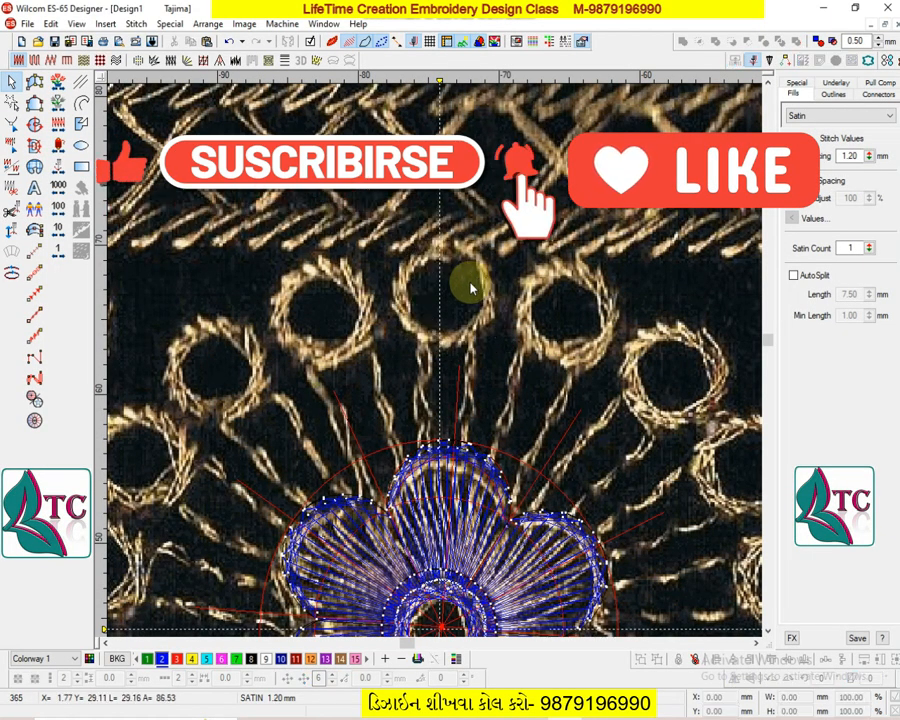
- Draw a vector circle about 7.9 mm in diameter around the small embroidered circle directly above the flower
{"action": "scroll", "coordinate": [456, 310], "scroll_direction": "up", "scroll_amount": 2}
{"action": "left_click", "coordinate": [82, 146]}
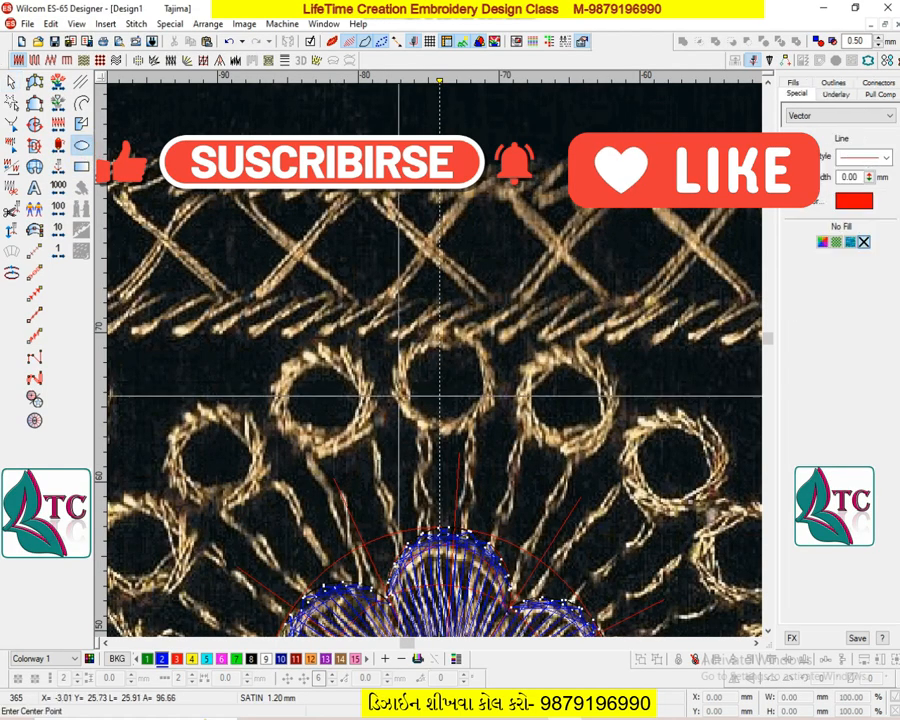
{"action": "left_click", "coordinate": [447, 383]}
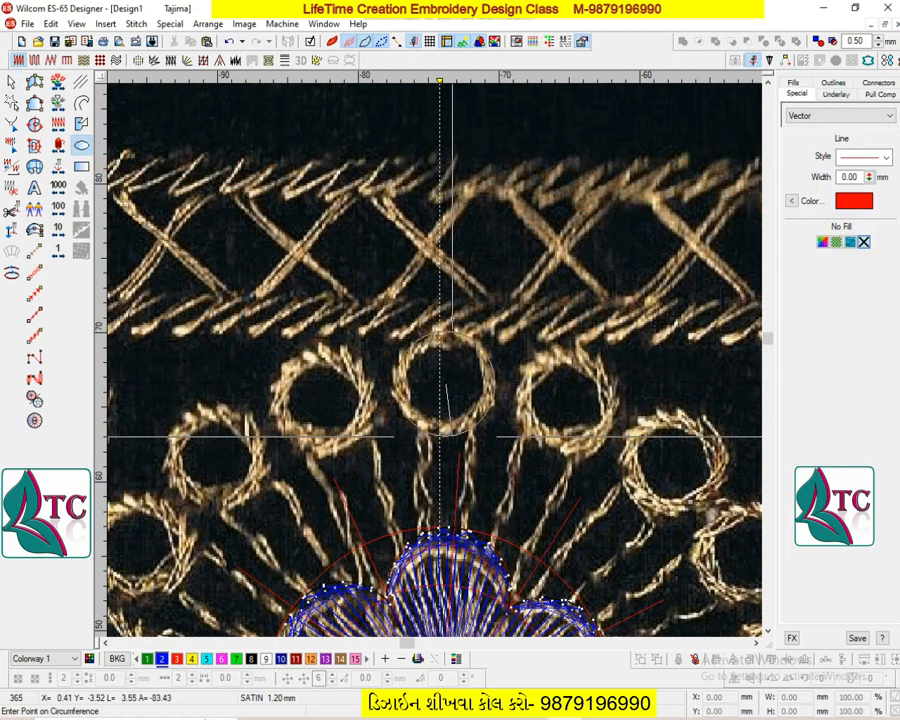
{"action": "left_click", "coordinate": [462, 438]}
{"action": "key", "text": "Escape"}
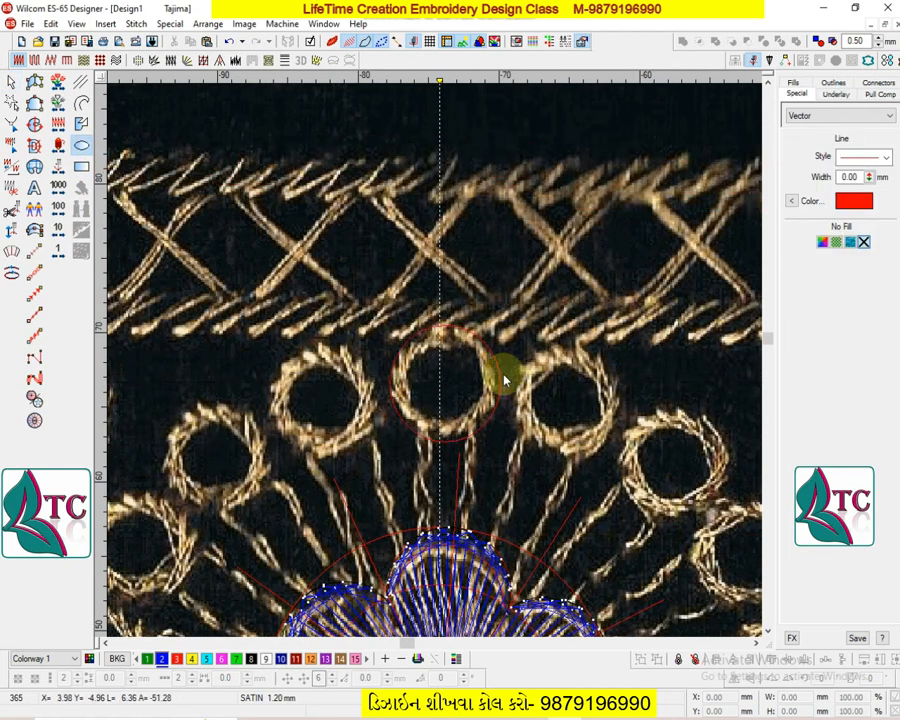
- Set the line width of the vector circle above the flower to 1.00 mm
{"action": "left_click", "coordinate": [499, 369]}
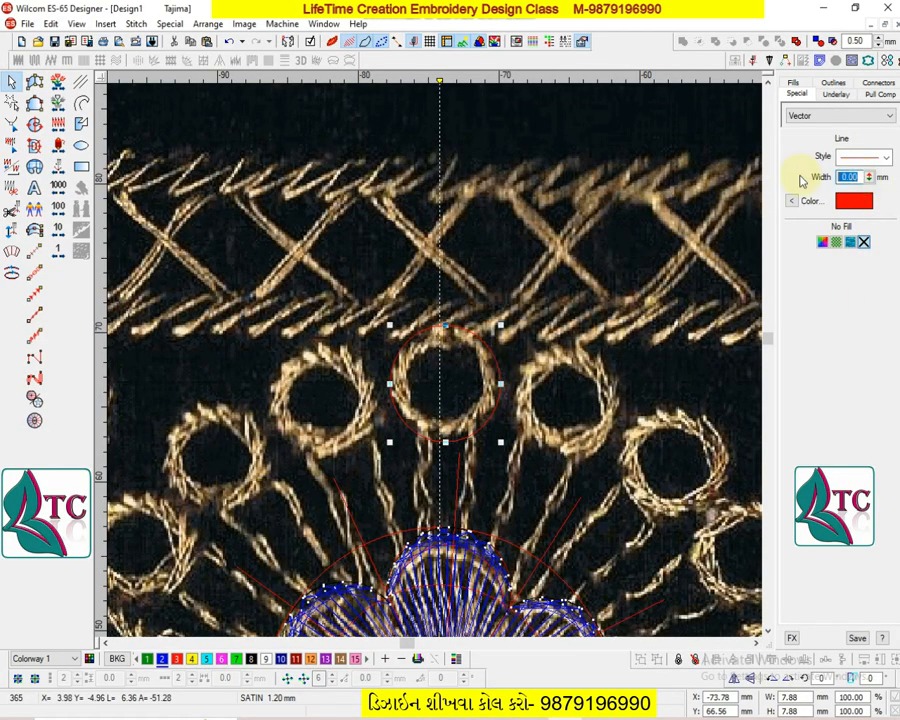
{"action": "key", "text": "Return"}
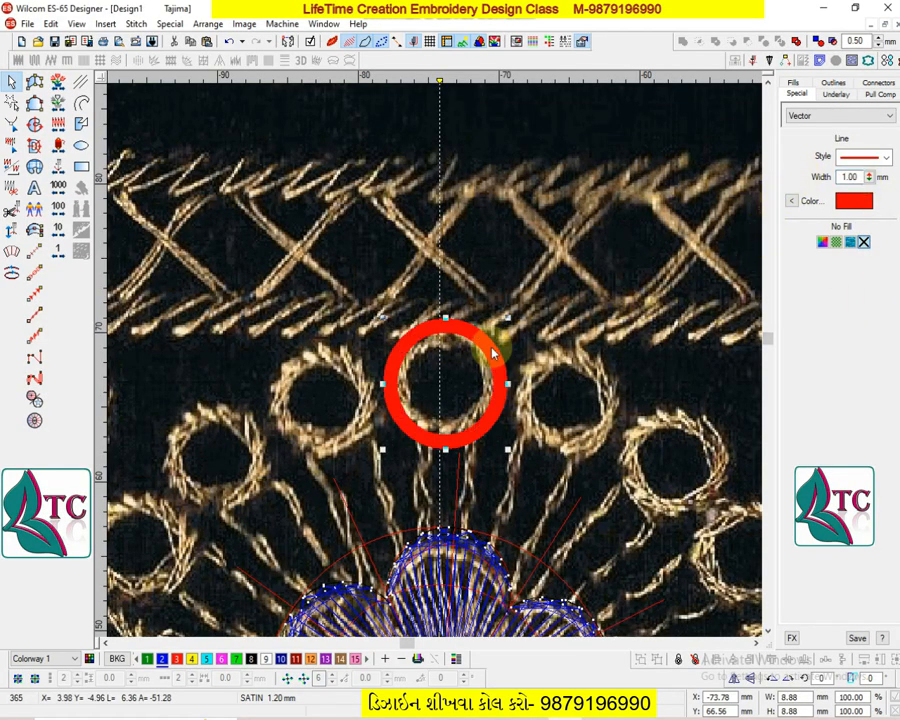
{"action": "key", "text": "Escape"}
{"action": "left_click", "coordinate": [494, 348]}
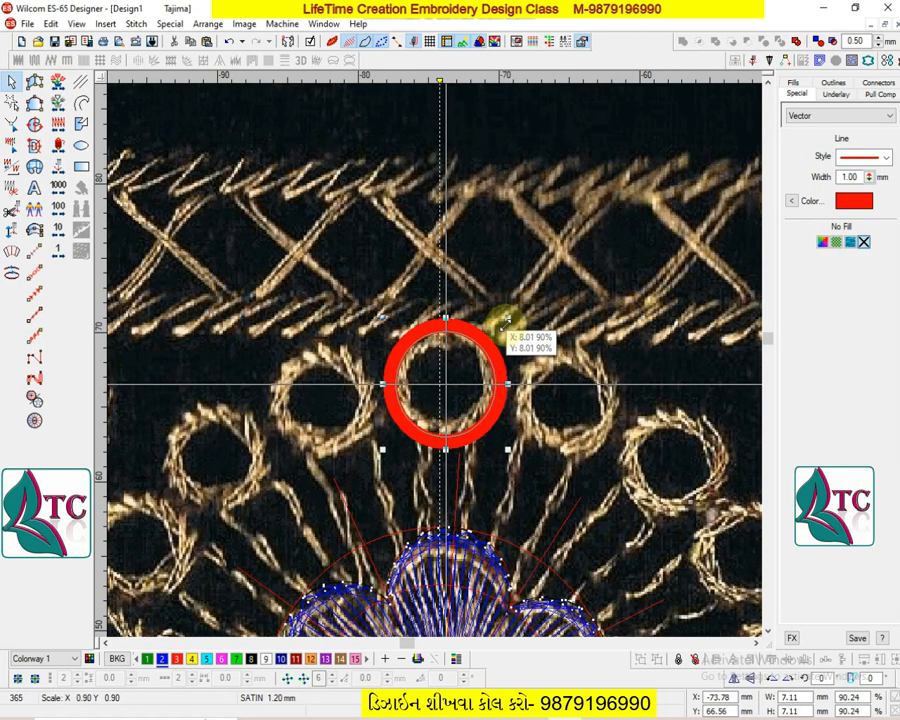
- Scale the vector circle down to about 7.24 mm overall and nudge it left and down onto the embroidered circle
{"action": "left_click_drag", "start_coordinate": [500, 325], "coordinate": [500, 331]}
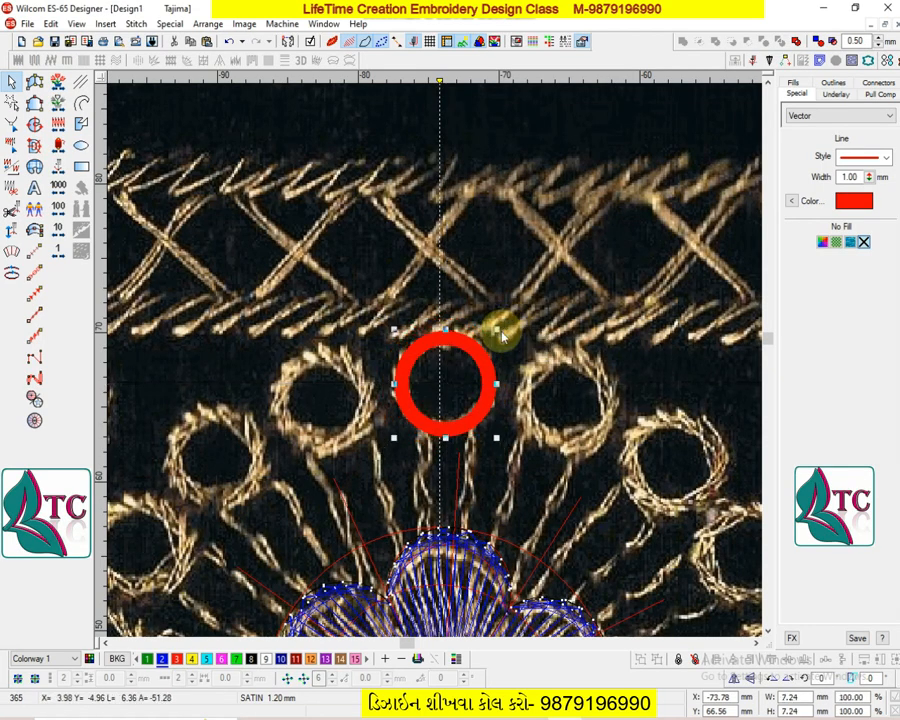
{"action": "key", "text": "Left"}
{"action": "key", "text": "Left"}
{"action": "key", "text": "Left"}
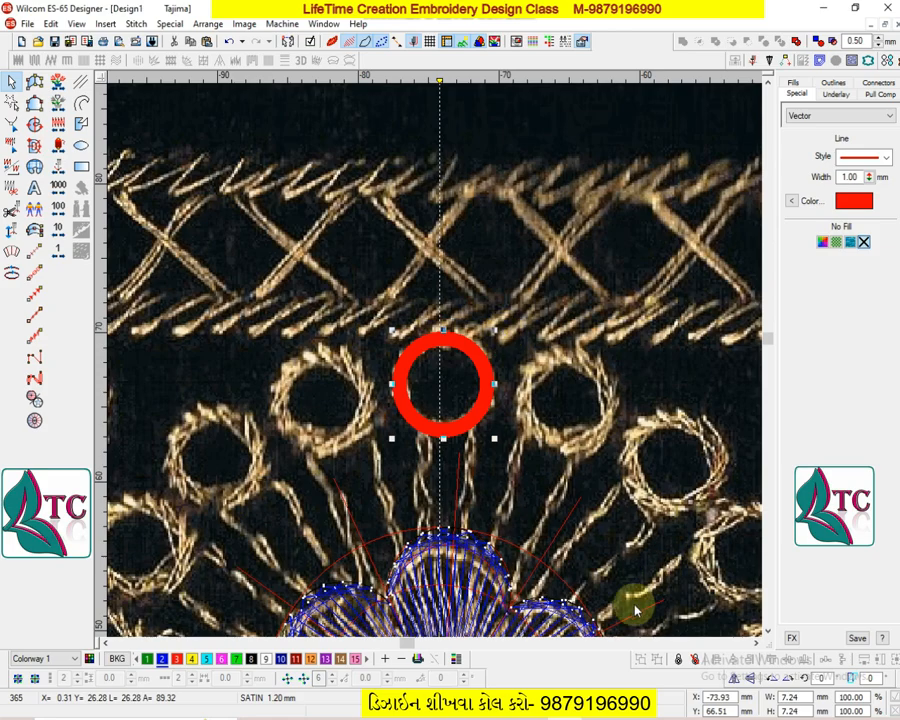
{"action": "scroll", "coordinate": [476, 360], "scroll_direction": "down", "scroll_amount": 2}
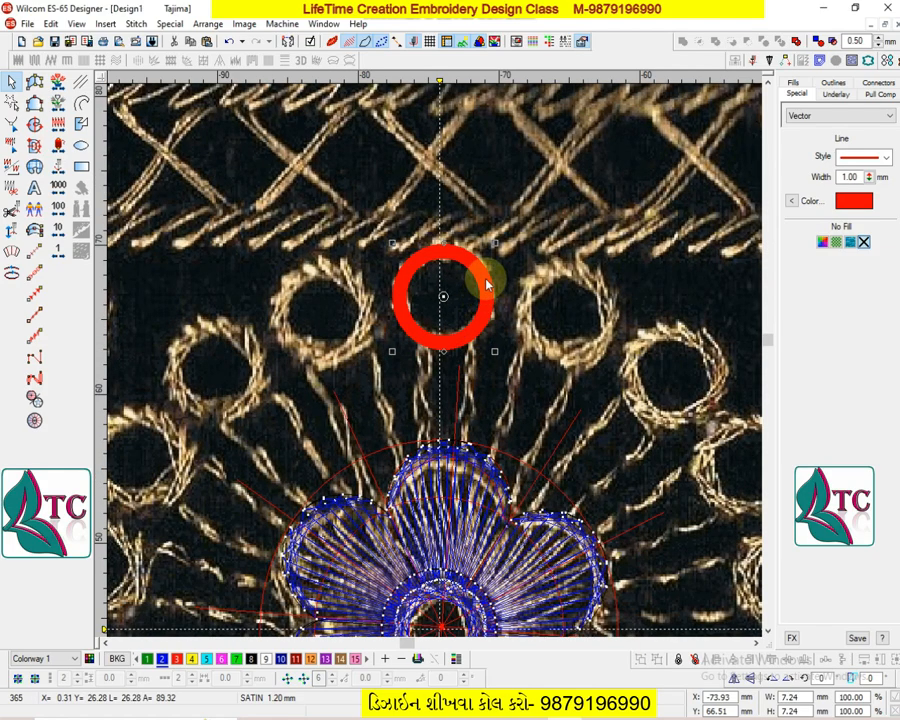
{"action": "key", "text": "Down"}
{"action": "key", "text": "Down"}
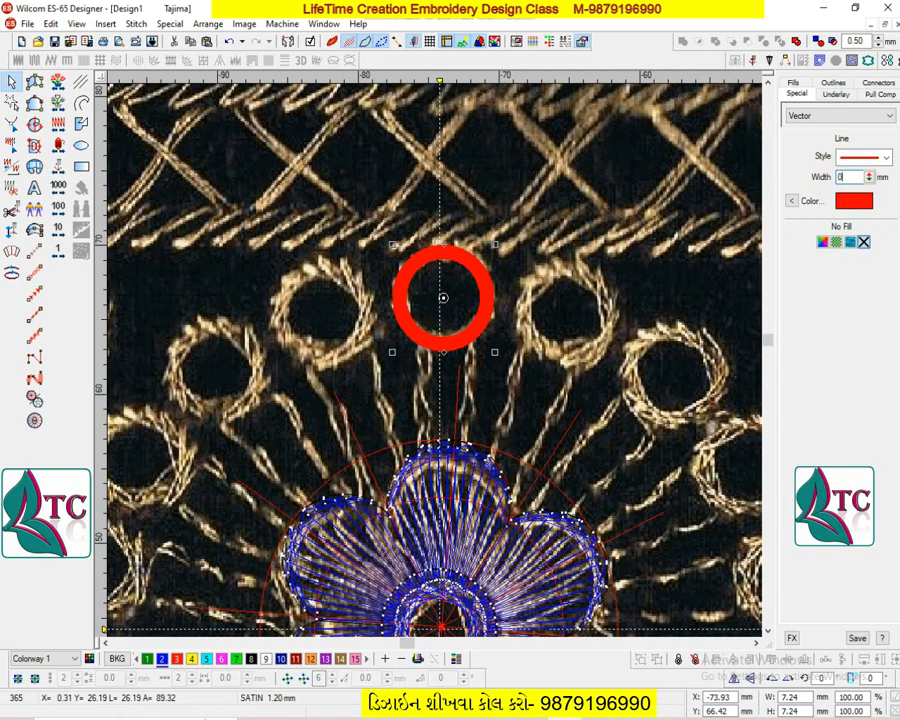
- Compare the circle with the fabric at 0 and 1.00 mm line widths, and examine it with the image hidden
{"action": "type", "text": "0"}
{"action": "key", "text": "Return"}
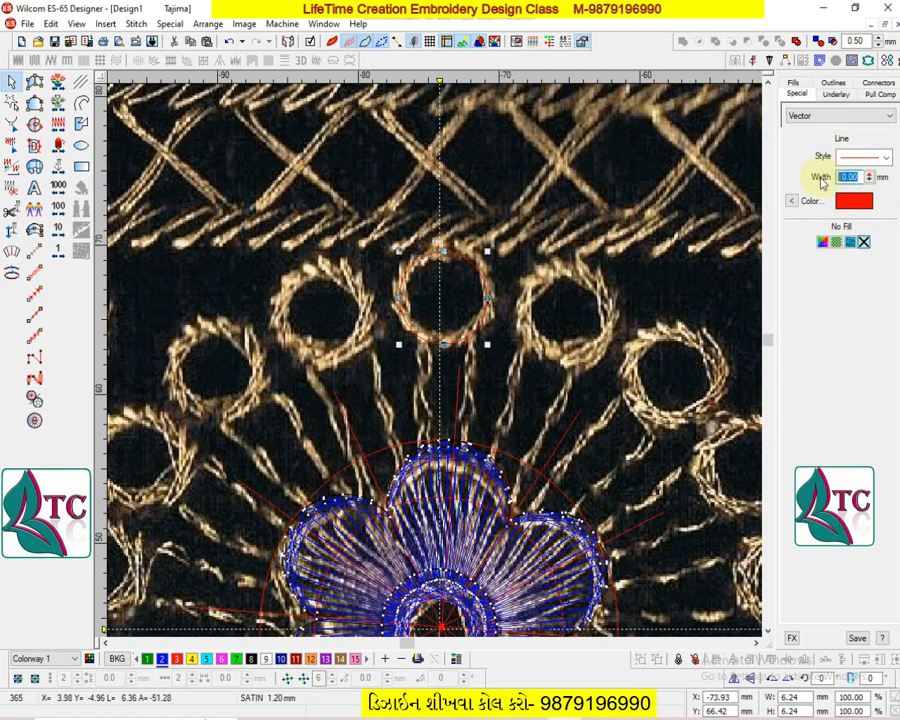
{"action": "type", "text": "1"}
{"action": "key", "text": "Return"}
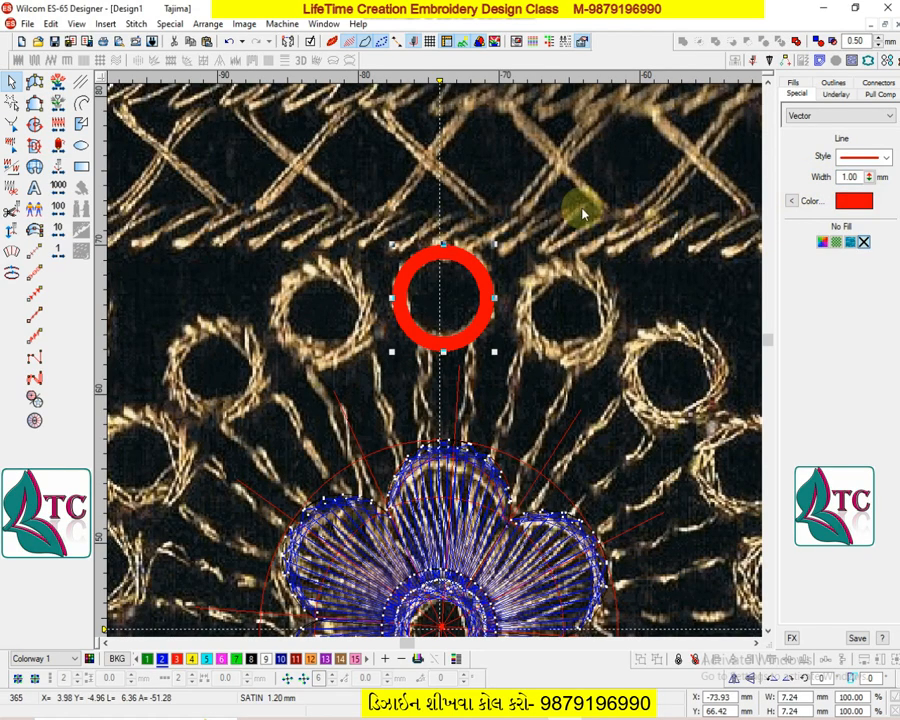
{"action": "key", "text": "Escape"}
{"action": "key", "text": "z"}
{"action": "scroll", "coordinate": [480, 283], "scroll_direction": "up", "scroll_amount": 1}
{"action": "key", "text": "d"}
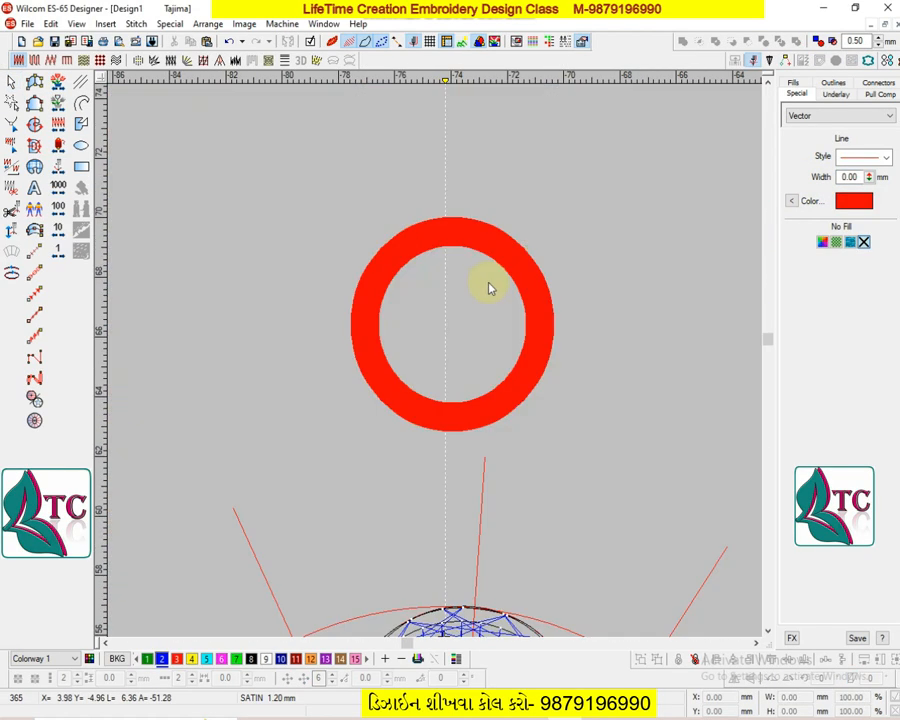
{"action": "scroll", "coordinate": [505, 273], "scroll_direction": "down", "scroll_amount": 1}
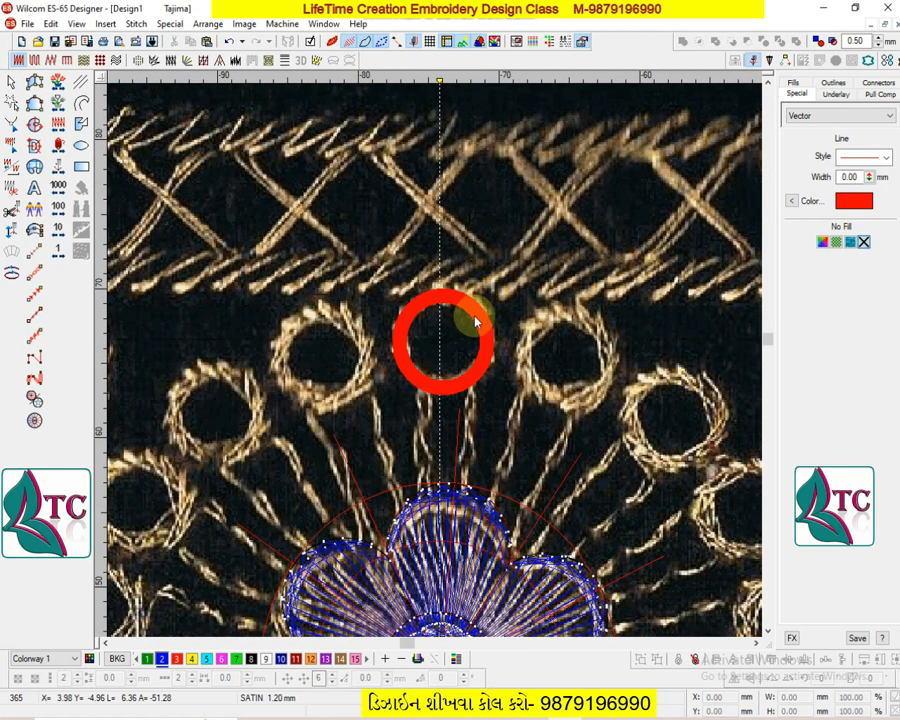
- Scale the vector circle down slightly to fit the embroidered circle, and hide the fabric image
{"action": "left_click", "coordinate": [487, 326]}
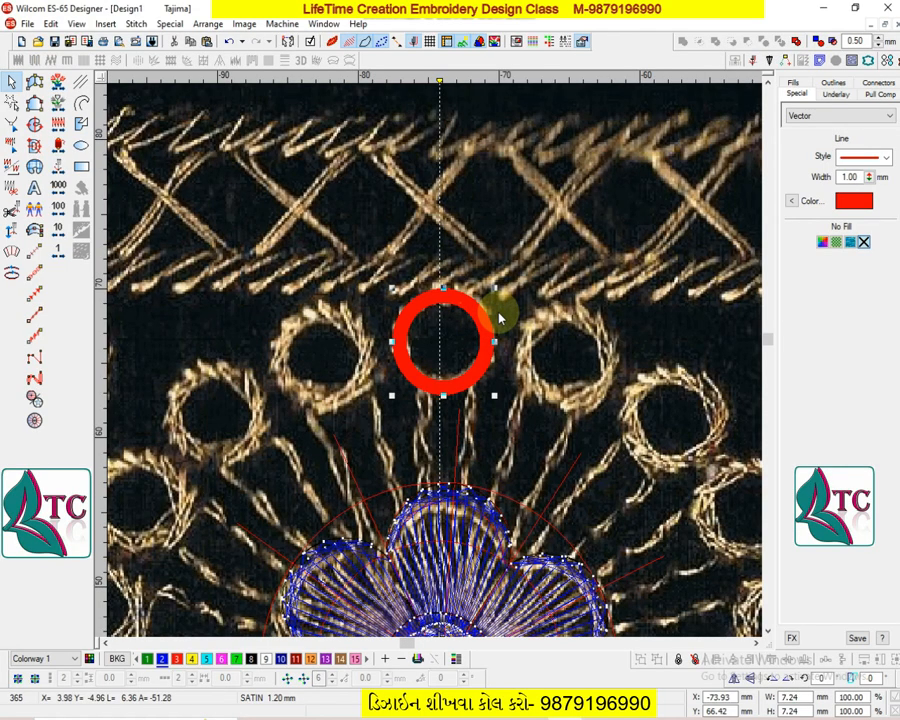
{"action": "left_click_drag", "start_coordinate": [495, 286], "coordinate": [490, 291]}
{"action": "key", "text": "Escape"}
{"action": "key", "text": "d"}
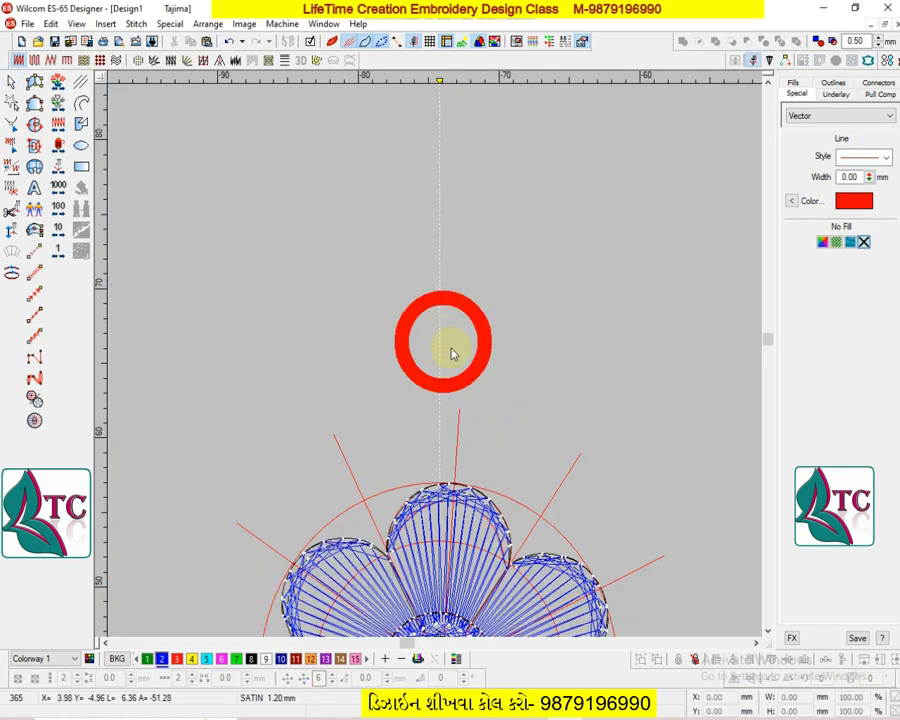
- Digitize a satin ring over the red vector circle above the flower, tracing its outer edge on both column sides from the bottom point
{"action": "scroll", "coordinate": [443, 340], "scroll_direction": "up", "scroll_amount": 2}
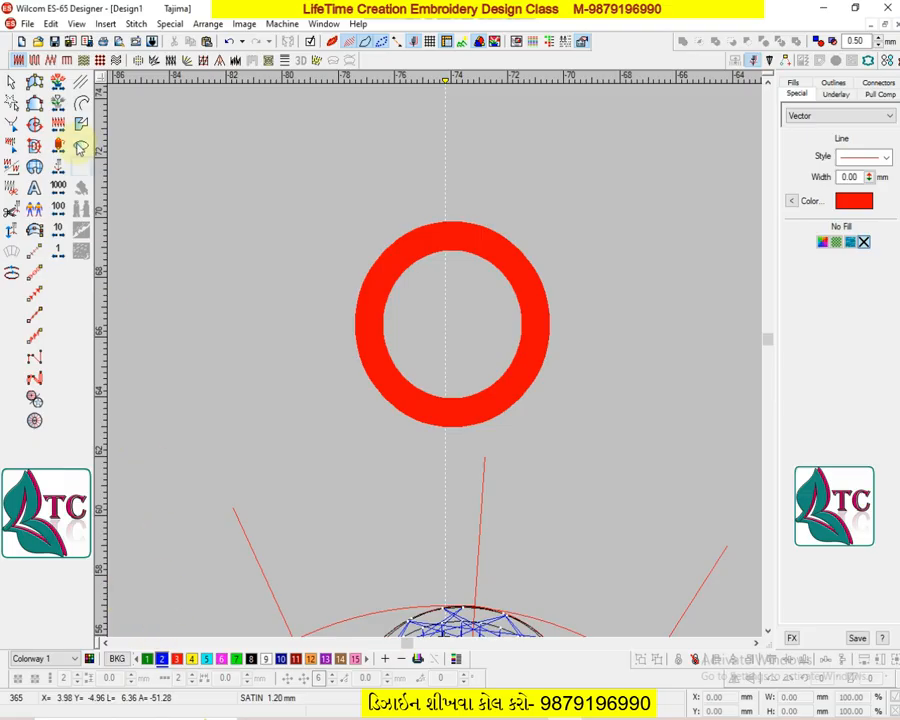
{"action": "left_click", "coordinate": [34, 83]}
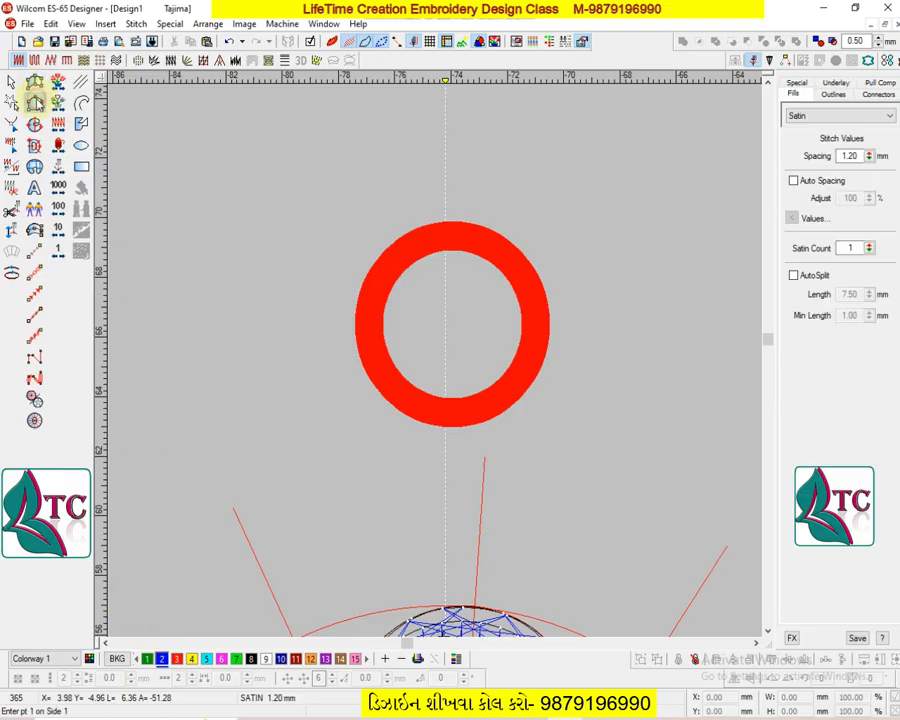
{"action": "left_click", "coordinate": [444, 425]}
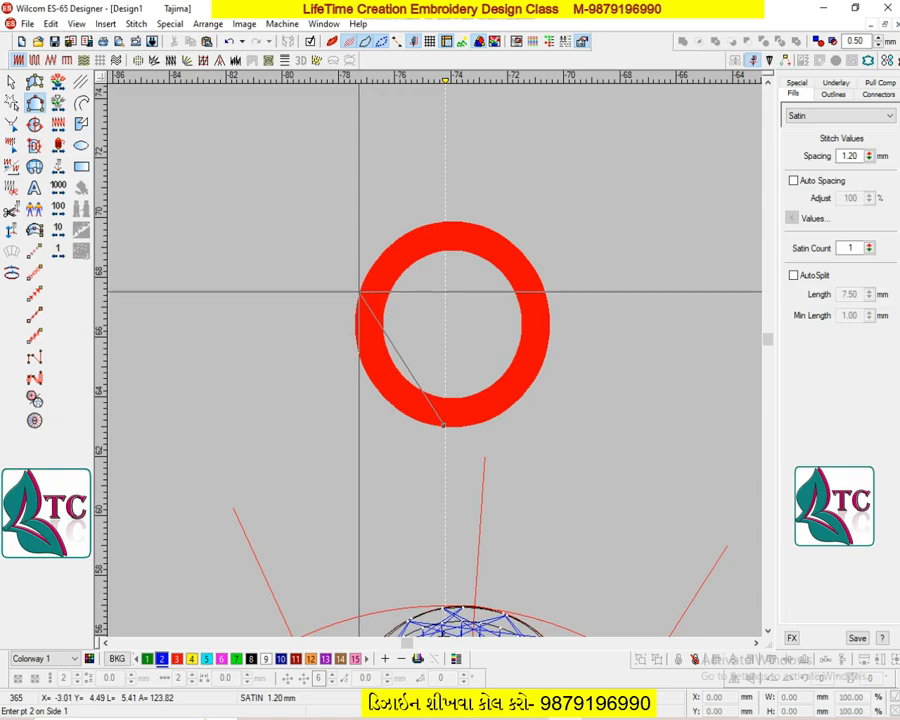
{"action": "left_click", "coordinate": [359, 292]}
{"action": "left_click", "coordinate": [541, 282]}
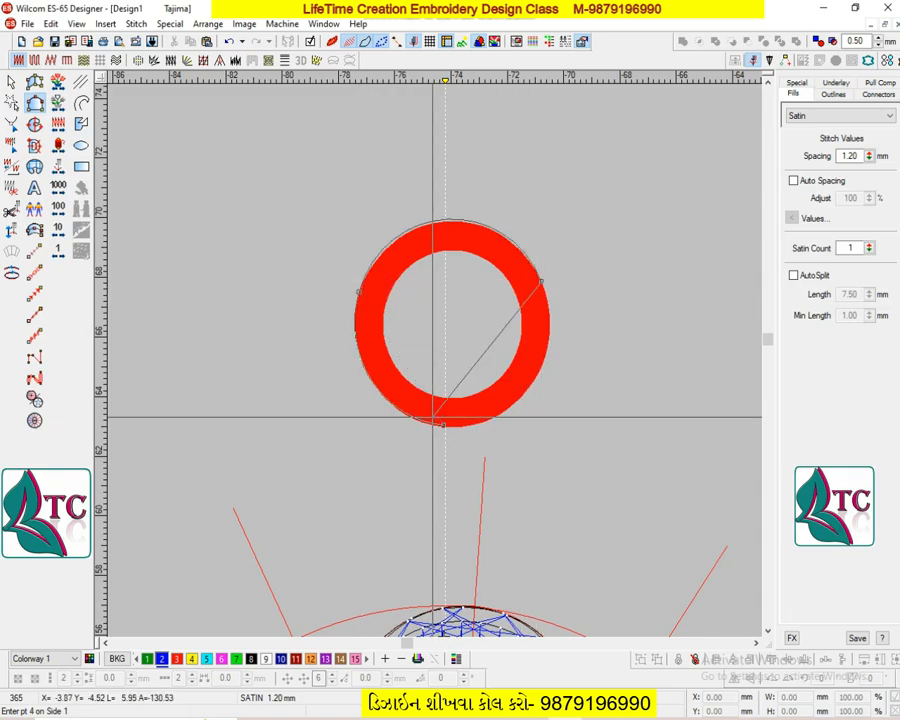
{"action": "left_click", "coordinate": [444, 426]}
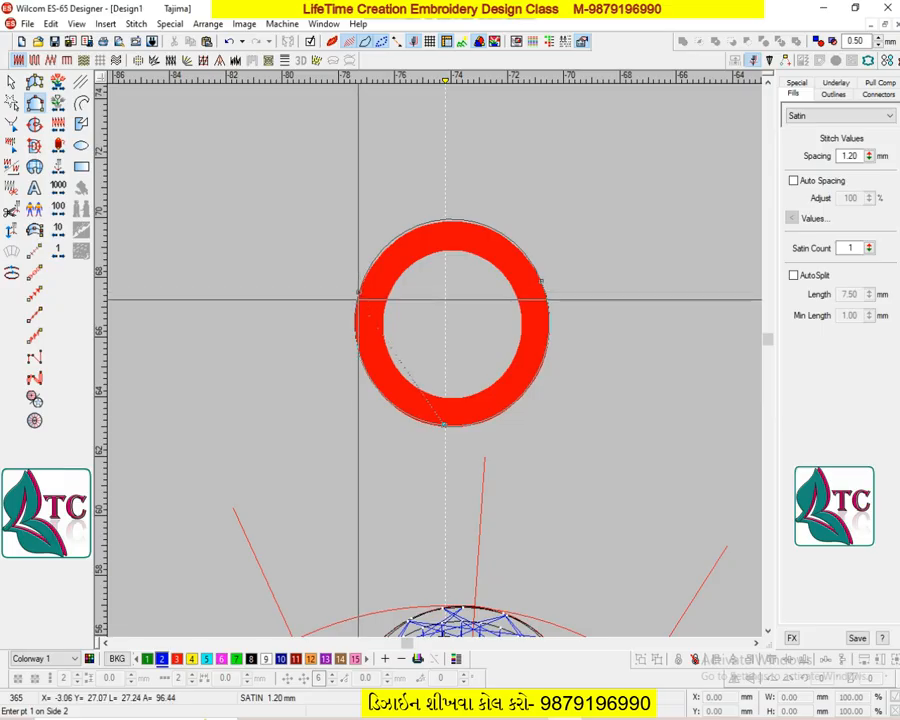
{"action": "left_click", "coordinate": [355, 302]}
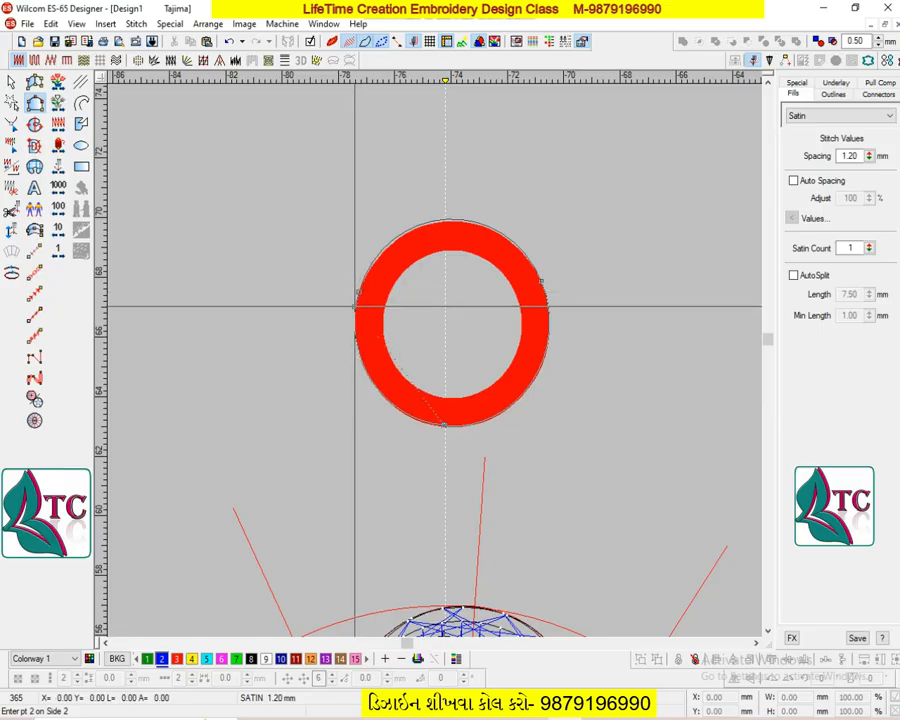
{"action": "left_click", "coordinate": [541, 285]}
{"action": "left_click", "coordinate": [444, 425]}
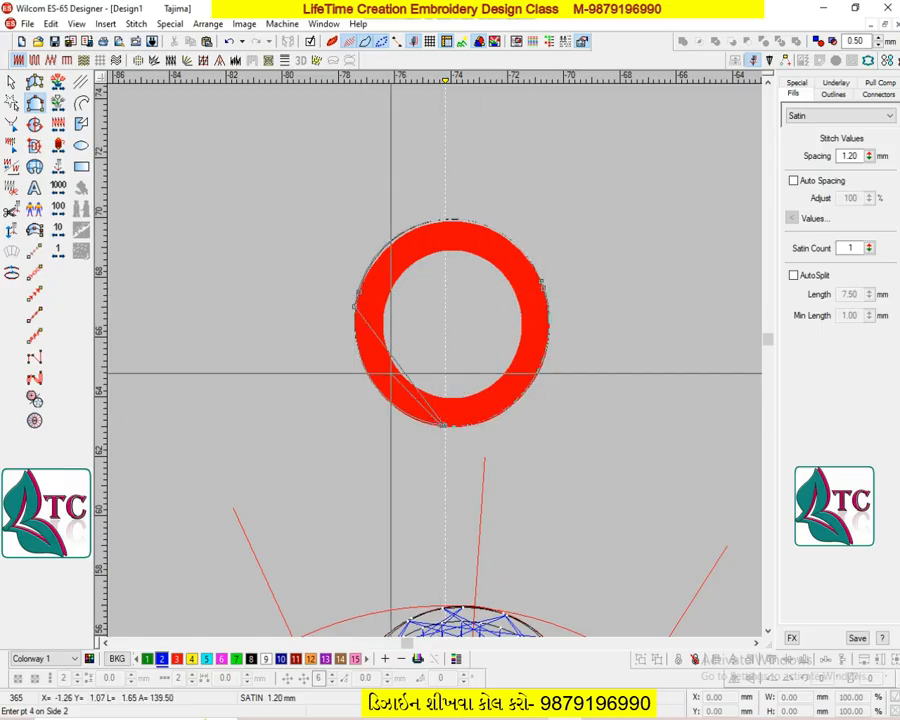
{"action": "key", "text": "Return"}
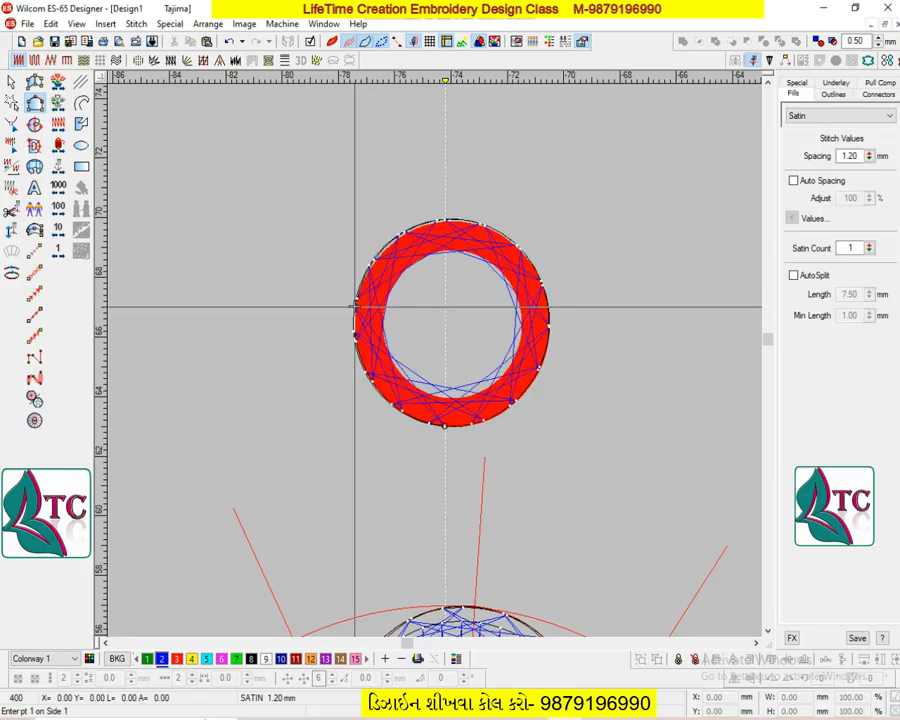
- Set the ring's satin spacing to 1.00 mm and move its exit point to the bottom of the circle
{"action": "key", "text": "d"}
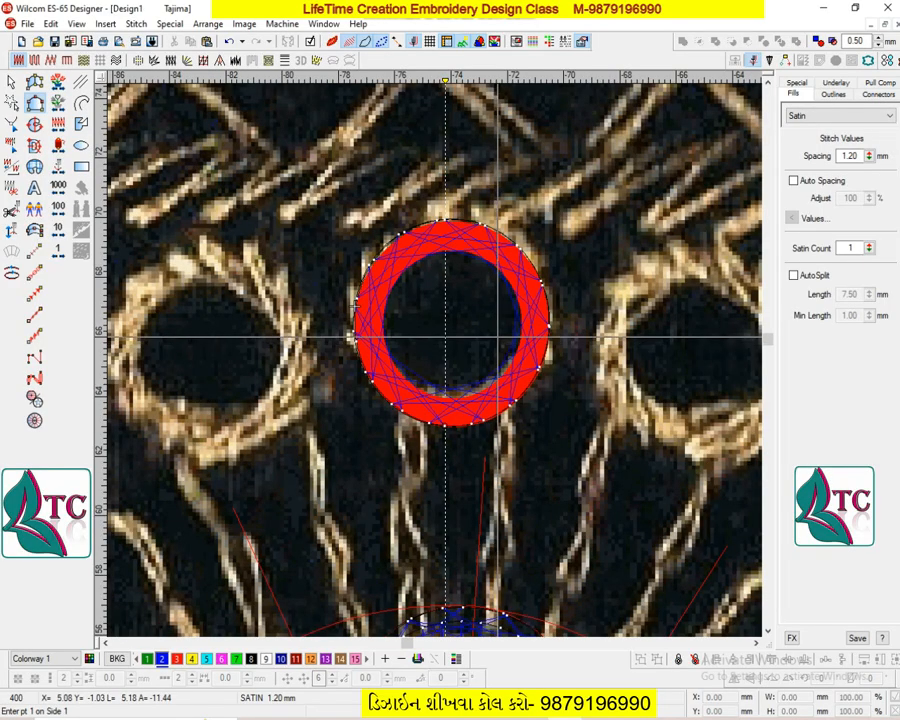
{"action": "key", "text": "d"}
{"action": "left_click", "coordinate": [480, 43]}
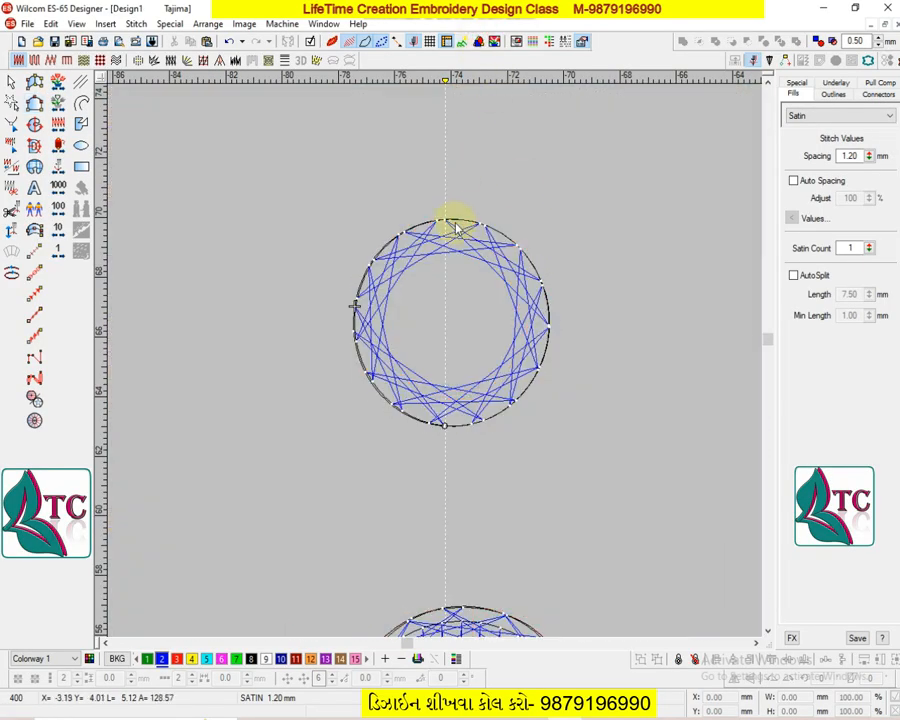
{"action": "left_click", "coordinate": [455, 236]}
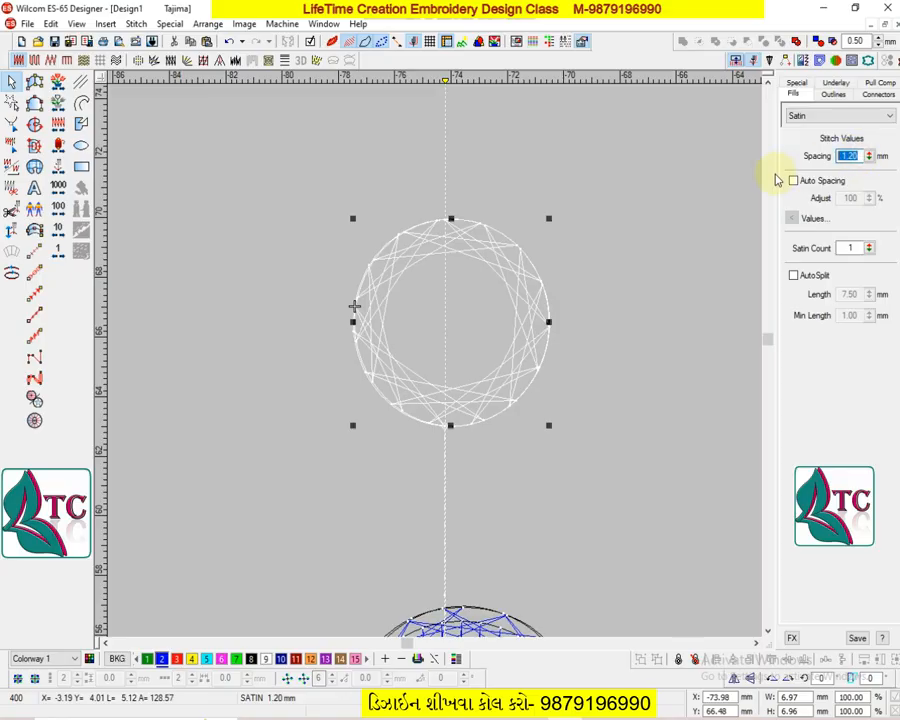
{"action": "type", "text": "1"}
{"action": "key", "text": "Return"}
{"action": "key", "text": "h"}
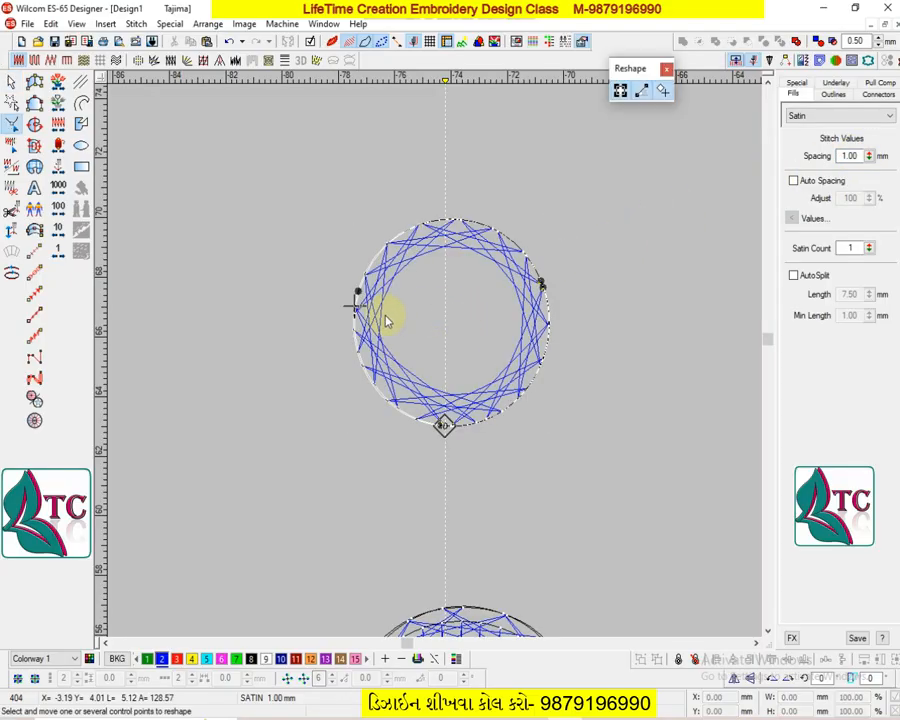
{"action": "key", "text": "Escape"}
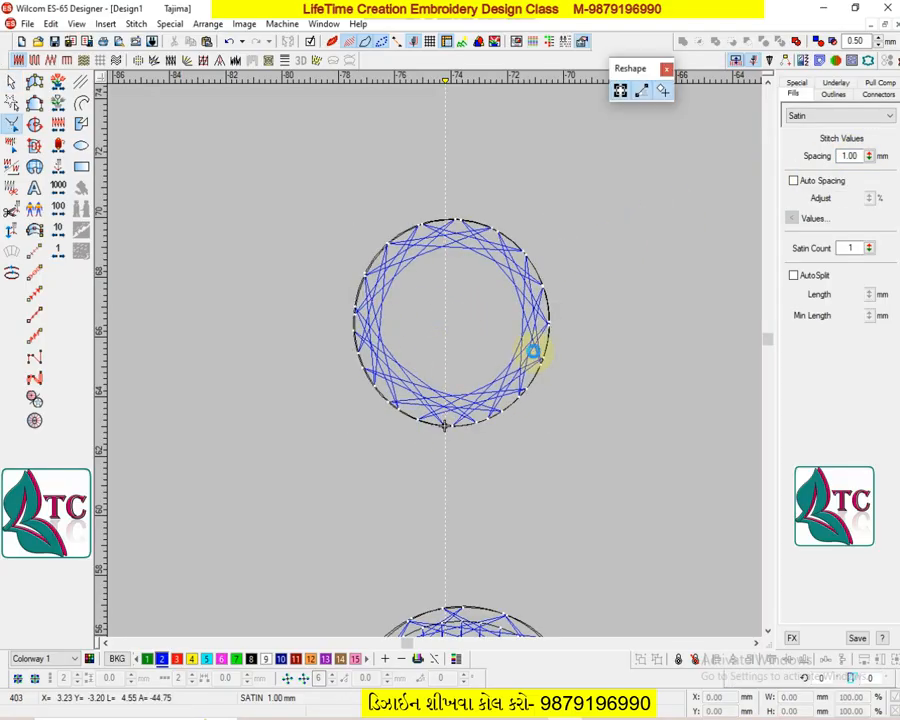
- Delete the red vector guide circle beneath the satin ring, taking the ring out of the way and pasting it back in place
{"action": "key", "text": "shift+z"}
{"action": "key", "text": "z"}
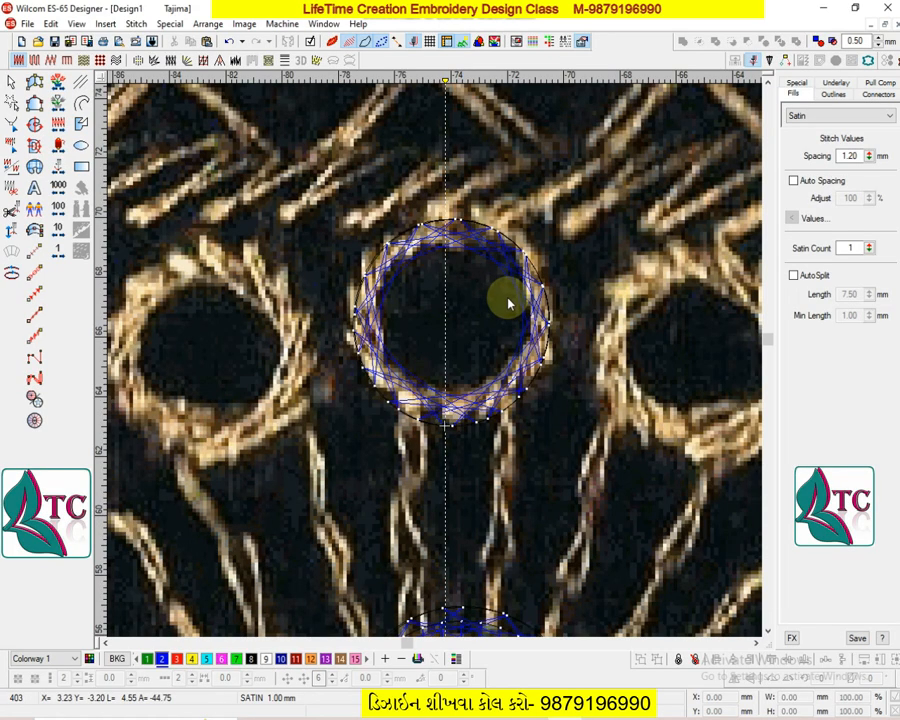
{"action": "key", "text": "d"}
{"action": "key", "text": "shift+z"}
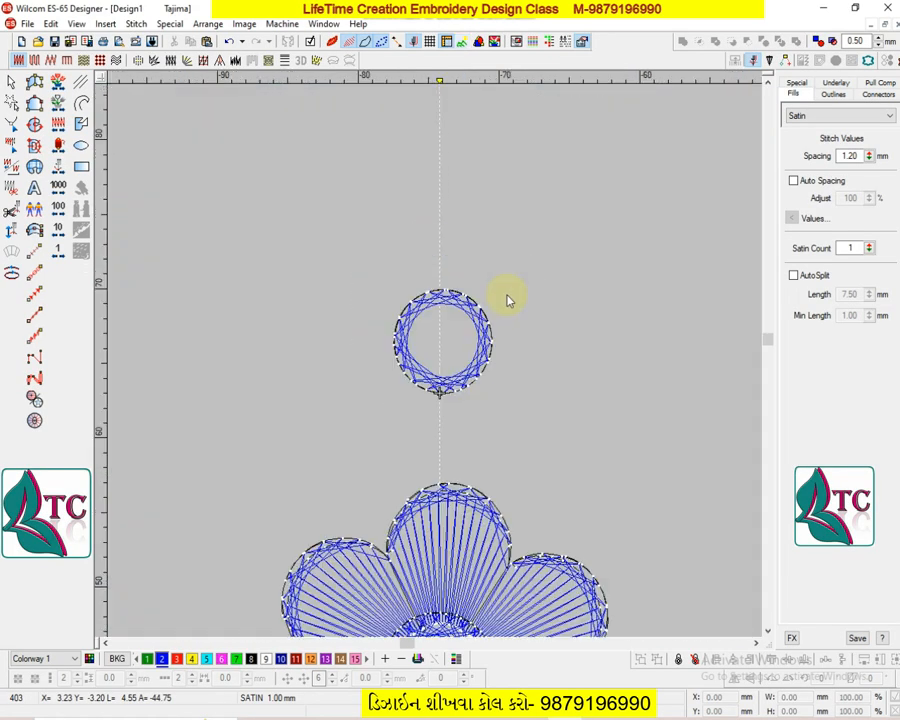
{"action": "left_click", "coordinate": [479, 40]}
{"action": "key", "text": "z"}
{"action": "left_click", "coordinate": [444, 239]}
{"action": "key", "text": "Delete"}
{"action": "left_click", "coordinate": [456, 241]}
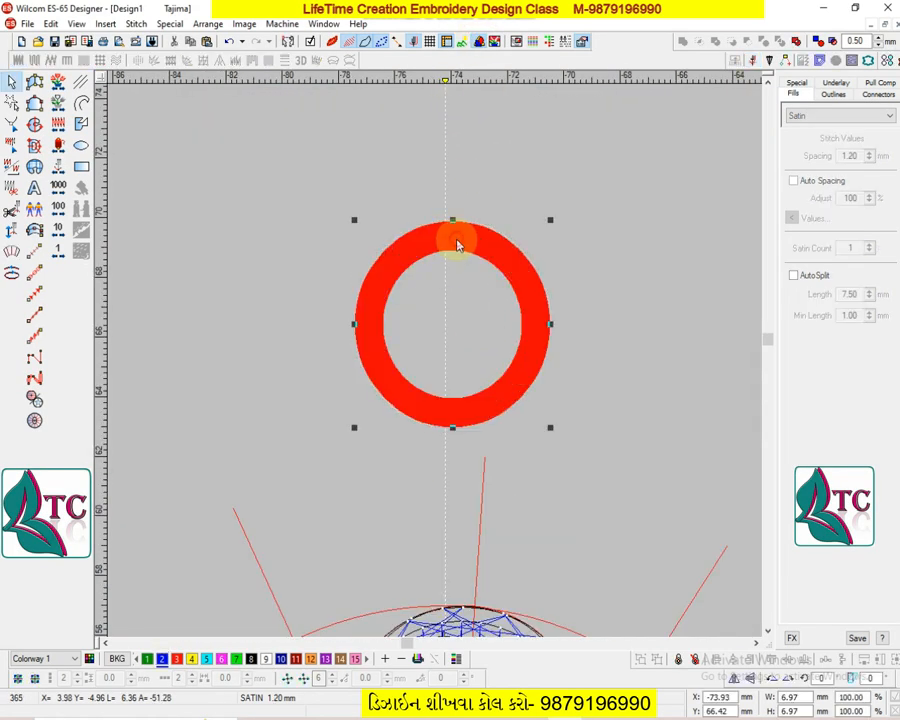
{"action": "key", "text": "Delete"}
{"action": "key", "text": "ctrl+v"}
{"action": "key", "text": "Escape"}
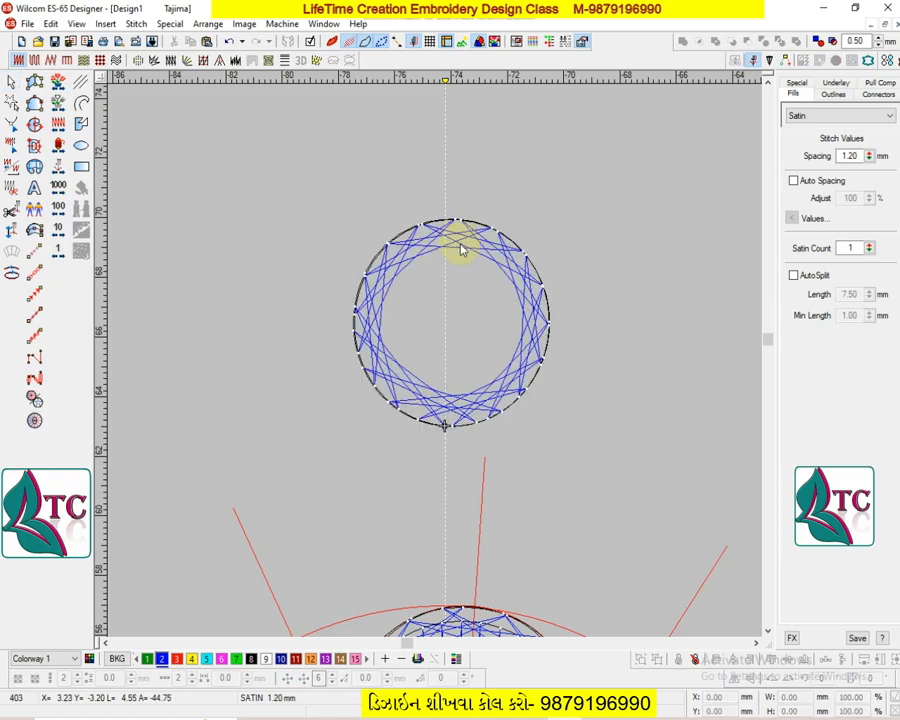
- Digitize two nearly vertical run-stitch lines joining the flower's top petal to the lower edge of the satin ring, following the fabric threads
{"action": "key", "text": "shift+z"}
{"action": "key", "text": "d"}
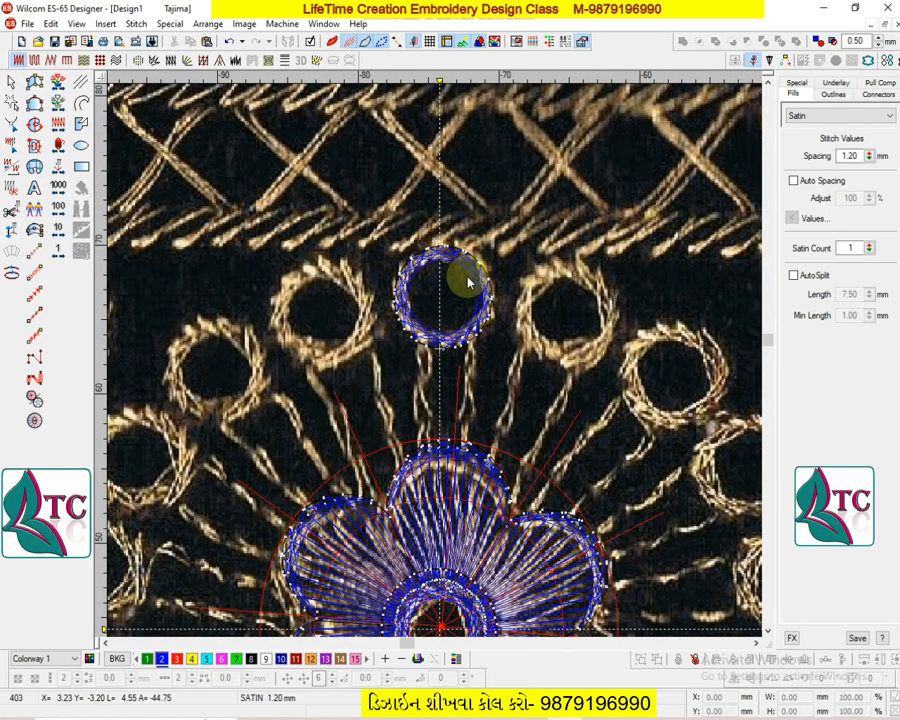
{"action": "scroll", "coordinate": [467, 283], "scroll_direction": "down", "scroll_amount": 2}
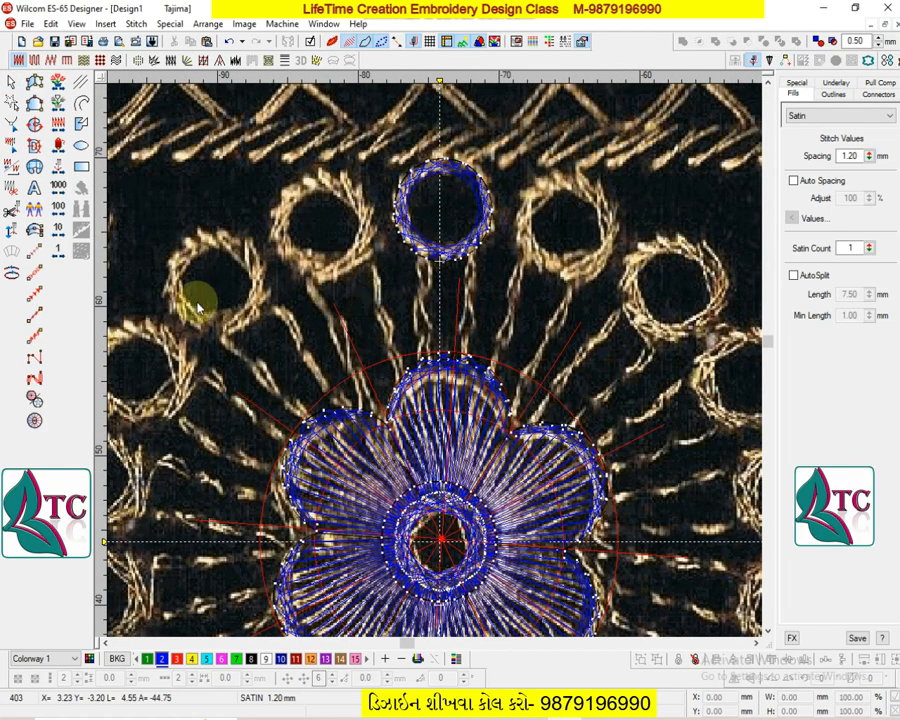
{"action": "left_click", "coordinate": [34, 254]}
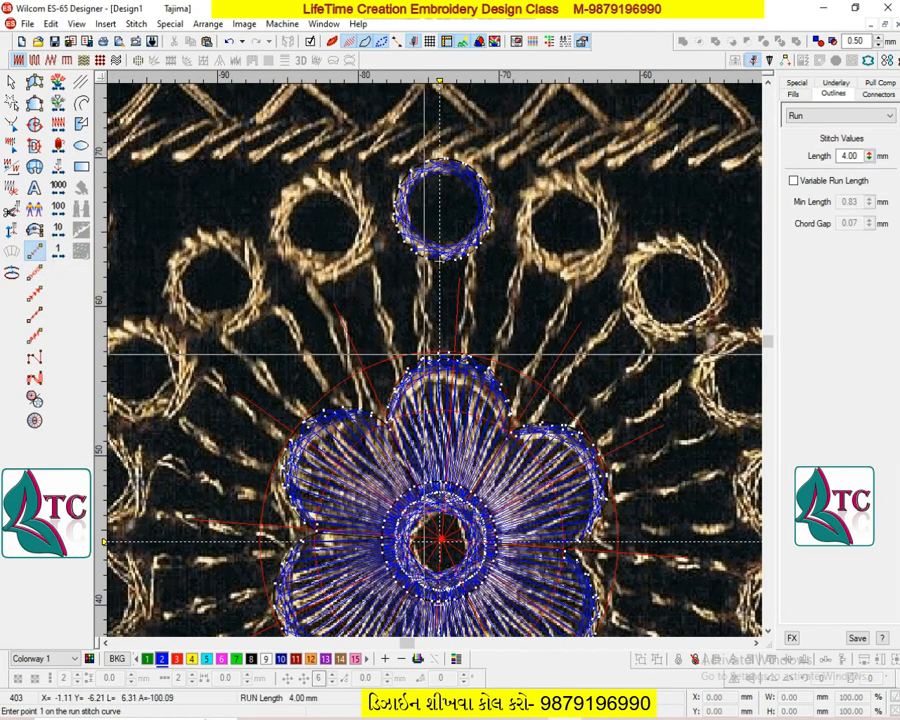
{"action": "key", "text": "d"}
{"action": "key", "text": "d"}
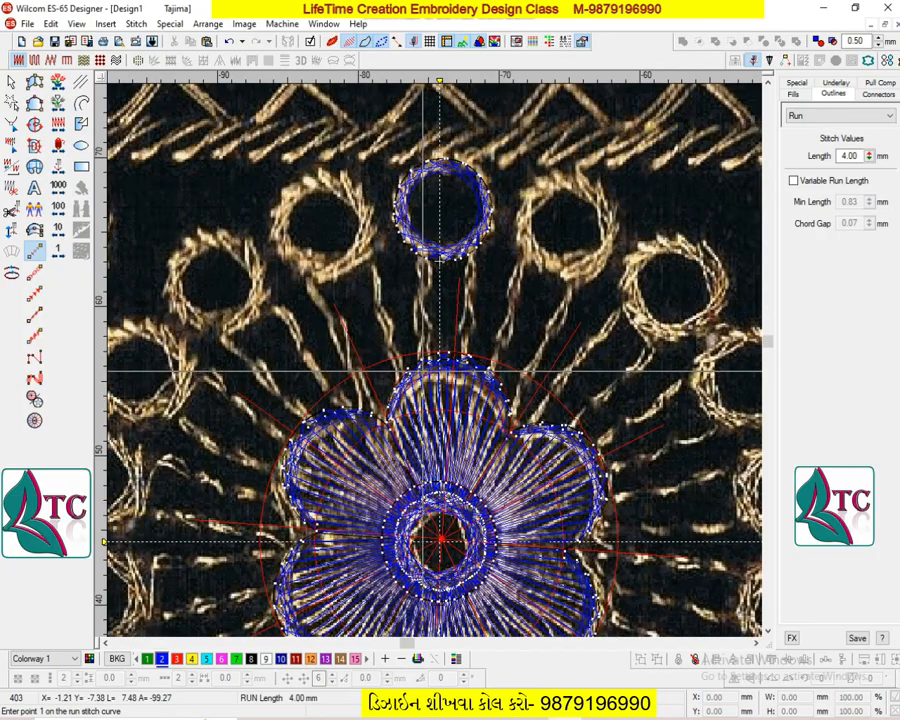
{"action": "left_click", "coordinate": [439, 362]}
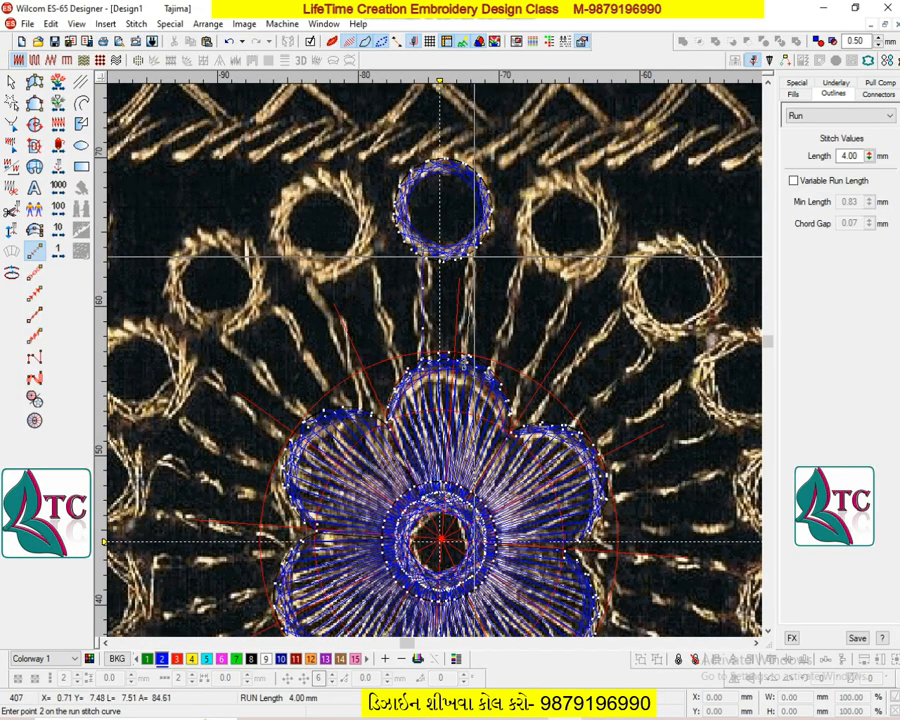
{"action": "left_click", "coordinate": [470, 249]}
{"action": "key", "text": "Return"}
{"action": "key", "text": "Escape"}
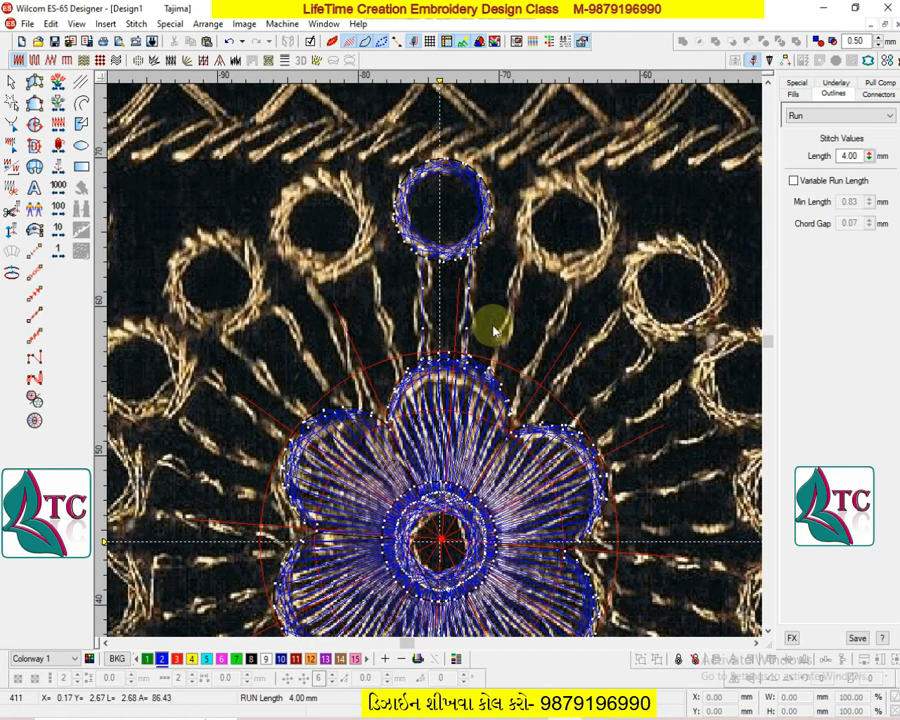
- Place a copy of the satin ring on the embroidered circle to its left, about 8.5 mm left and 1 mm lower
{"action": "key", "text": "d"}
{"action": "key", "text": "d"}
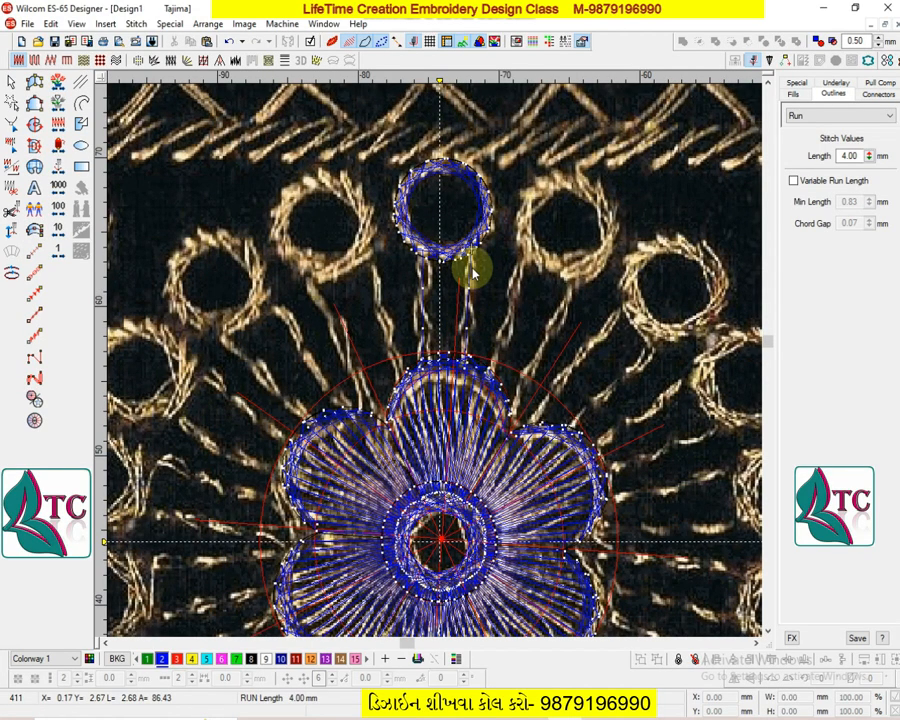
{"action": "key", "text": "shift+b"}
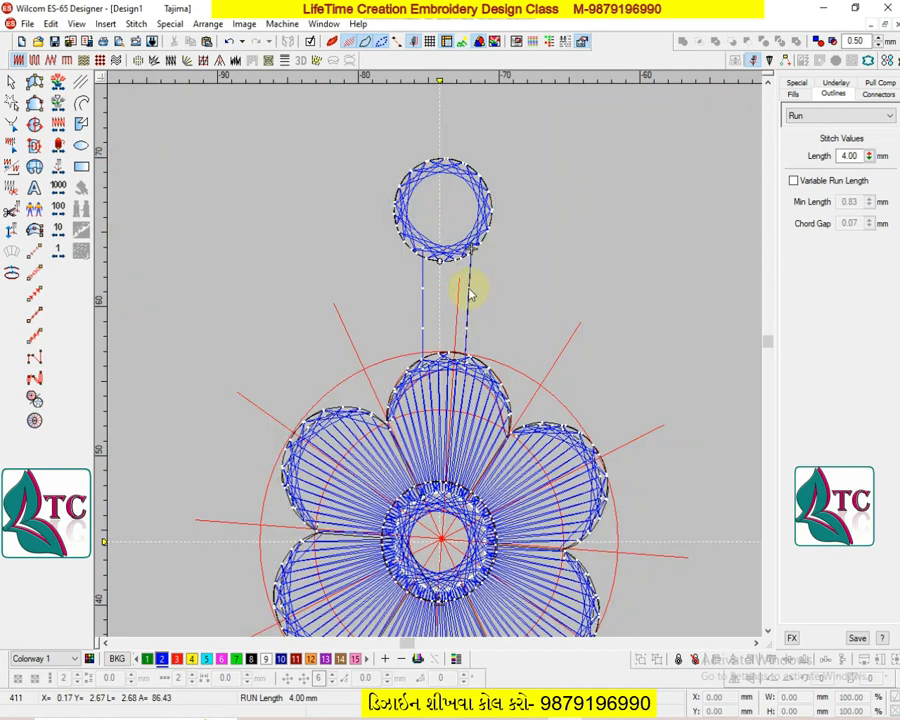
{"action": "left_click", "coordinate": [468, 289]}
{"action": "key", "text": "Escape"}
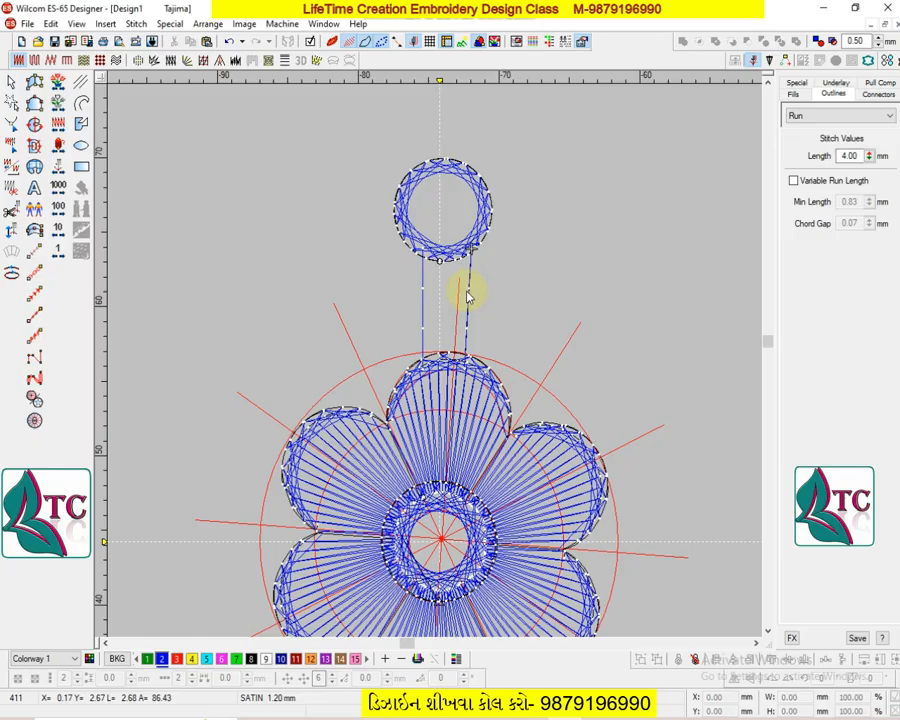
{"action": "key", "text": "shift+b"}
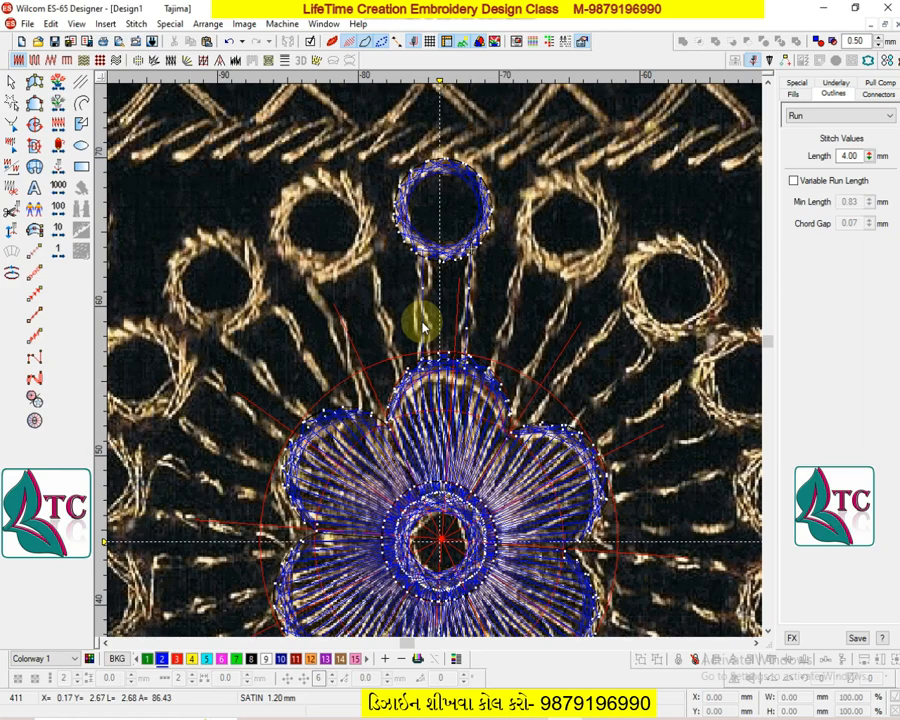
{"action": "left_click", "coordinate": [482, 233]}
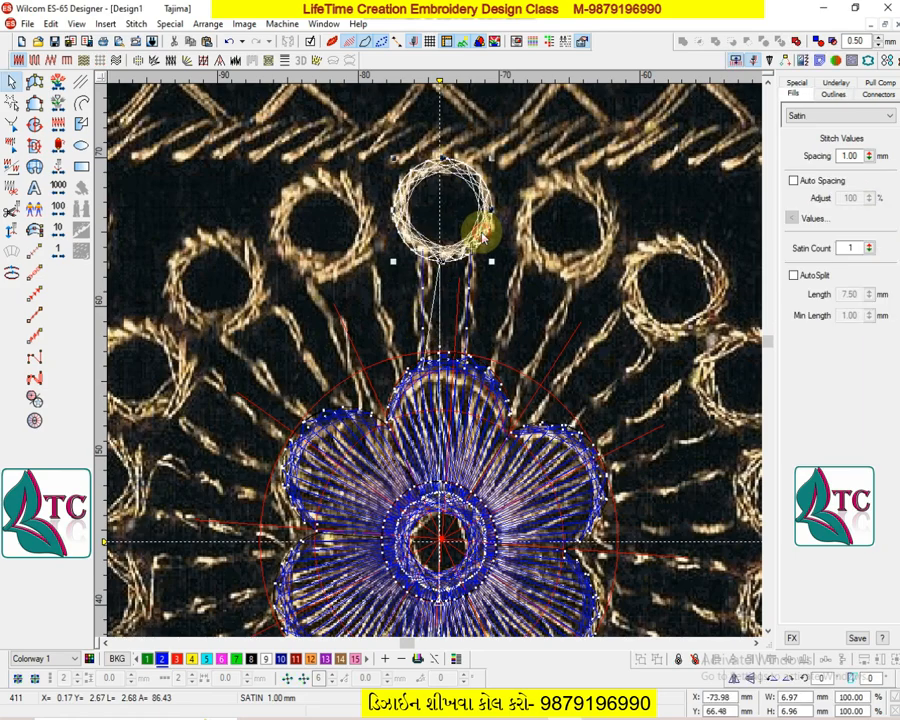
{"action": "left_click_drag", "start_coordinate": [480, 233], "coordinate": [355, 248]}
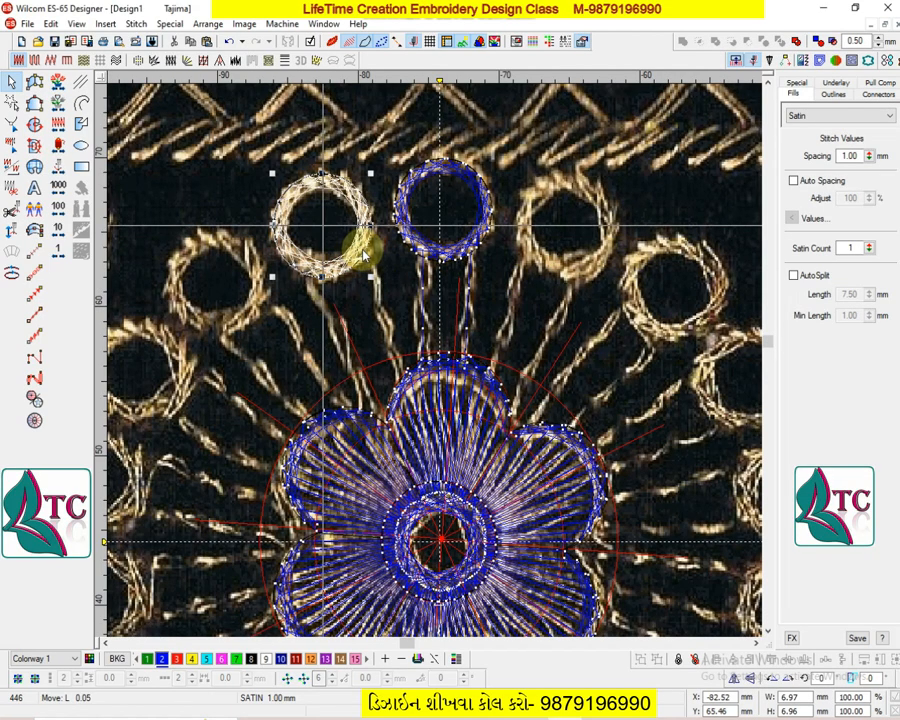
{"action": "key", "text": "Escape"}
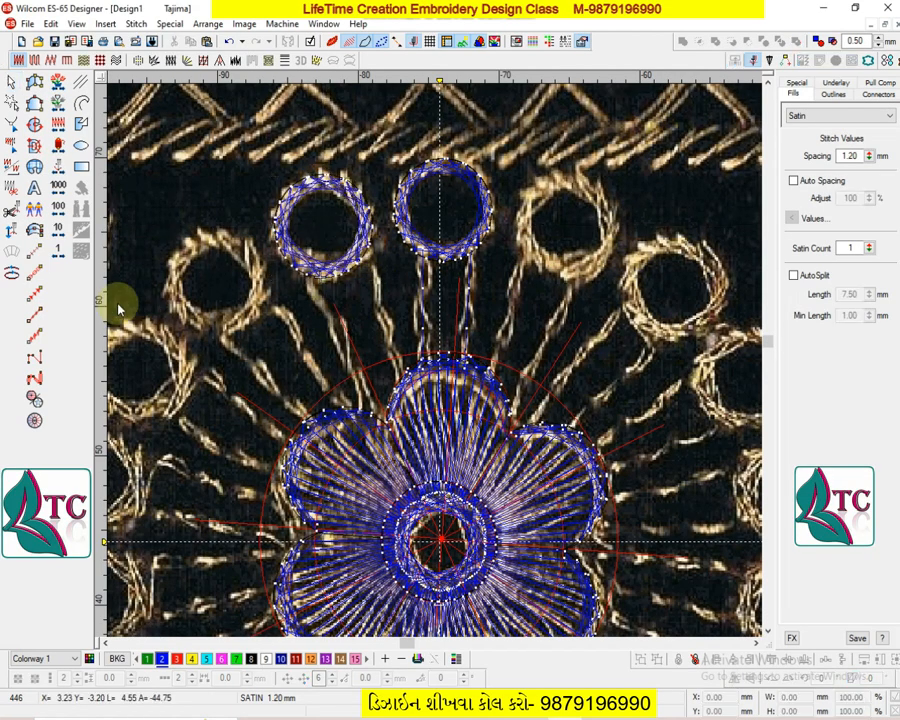
- Digitize two slanted run-stitch lines from the petal notch and the top petal's left edge to the copied ring's lower edge
{"action": "left_click", "coordinate": [34, 250]}
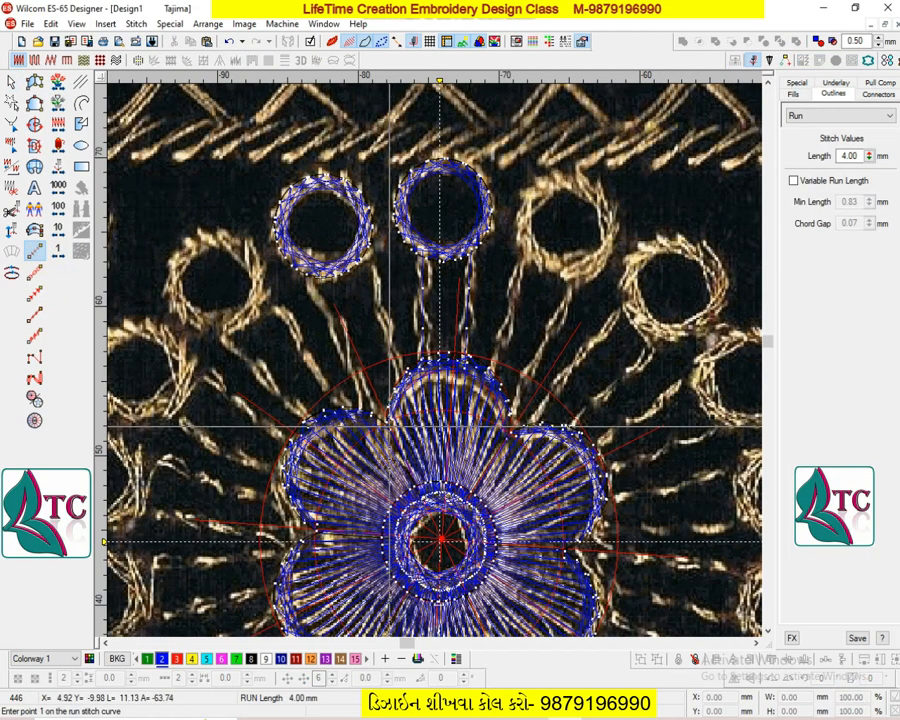
{"action": "left_click", "coordinate": [389, 427]}
{"action": "left_click", "coordinate": [307, 271]}
{"action": "key", "text": "Return"}
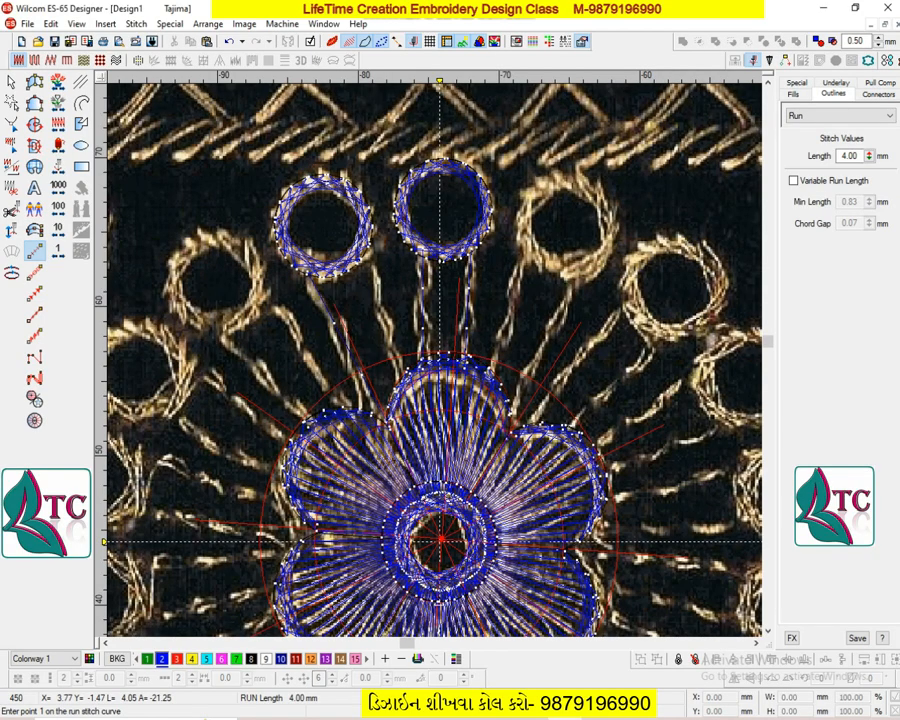
{"action": "left_click", "coordinate": [407, 376]}
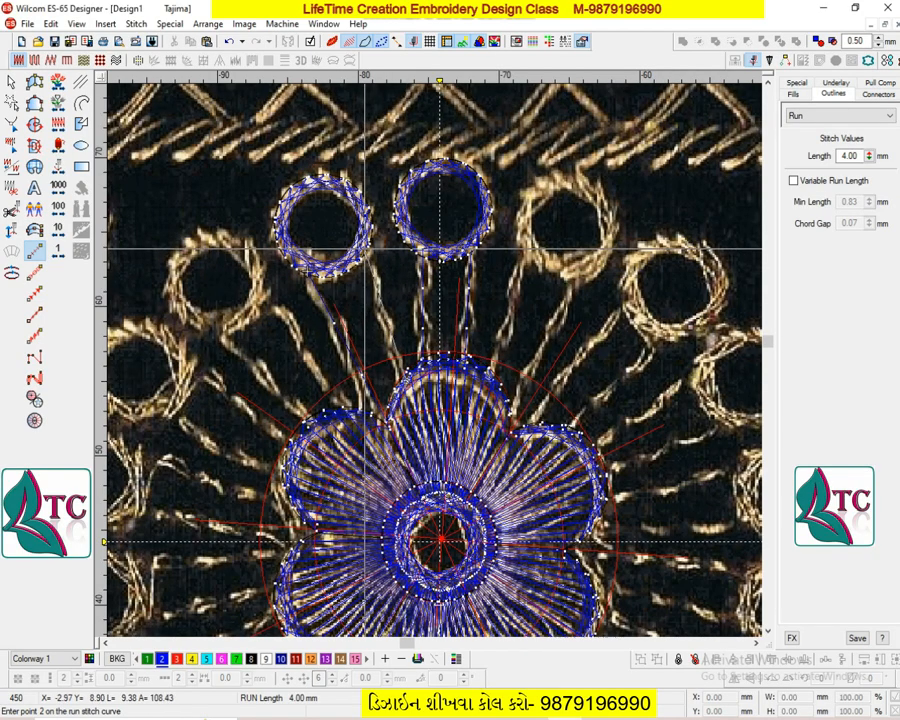
{"action": "left_click", "coordinate": [364, 249]}
{"action": "key", "text": "Return"}
{"action": "key", "text": "Escape"}
{"action": "key", "text": "shift+z"}
{"action": "key", "text": "d"}
{"action": "key", "text": "z"}
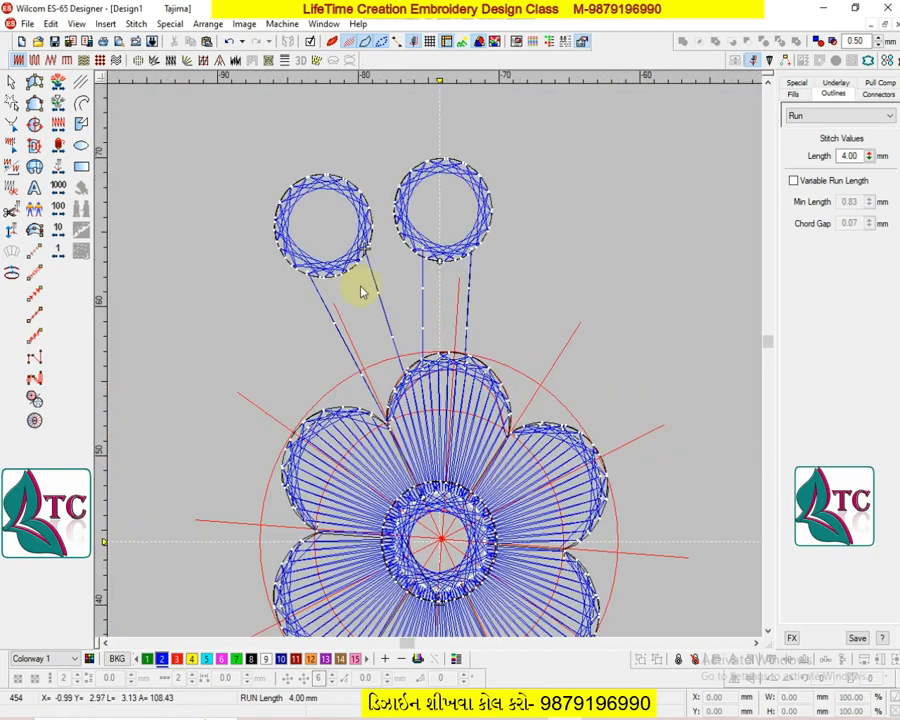
{"action": "key", "text": "d"}
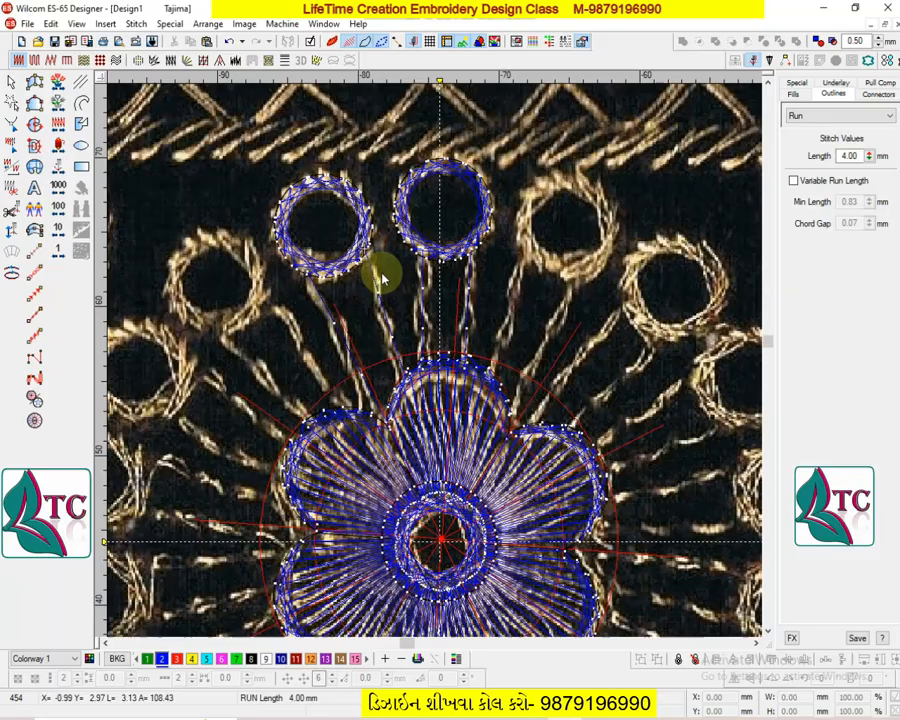
- Move the top centre satin ring onto the embroidered circle to its right, about 8.5 mm right and 1 mm lower
{"action": "left_click", "coordinate": [446, 250]}
{"action": "left_click_drag", "start_coordinate": [453, 253], "coordinate": [578, 268]}
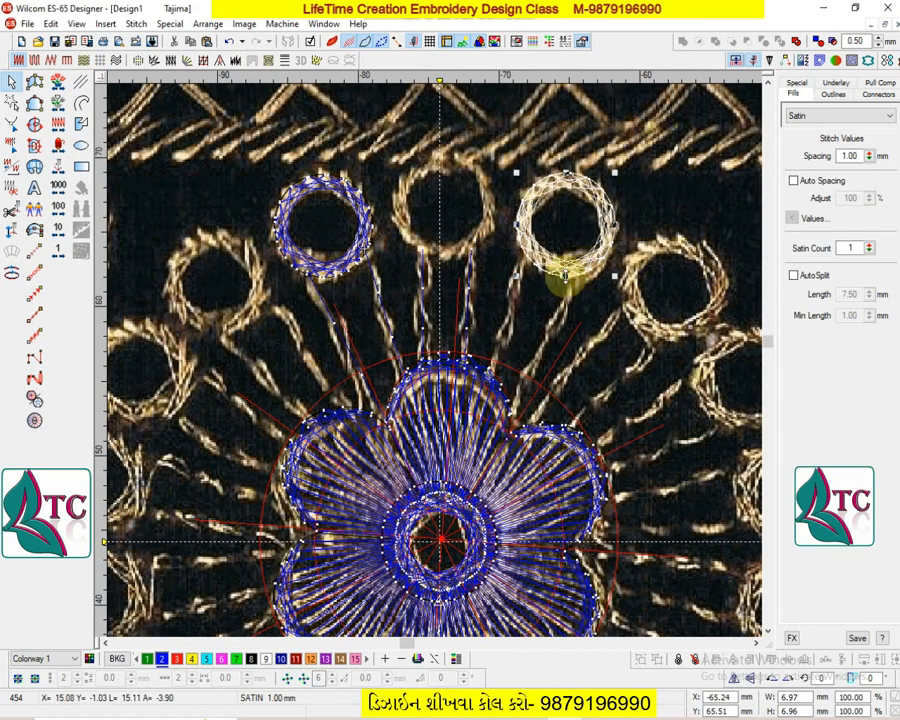
{"action": "key", "text": "Escape"}
- Digitize two slanted run-stitch lines from the top petal's right edge and the right petal notch to the right-hand ring's lower edge
{"action": "left_click", "coordinate": [34, 250]}
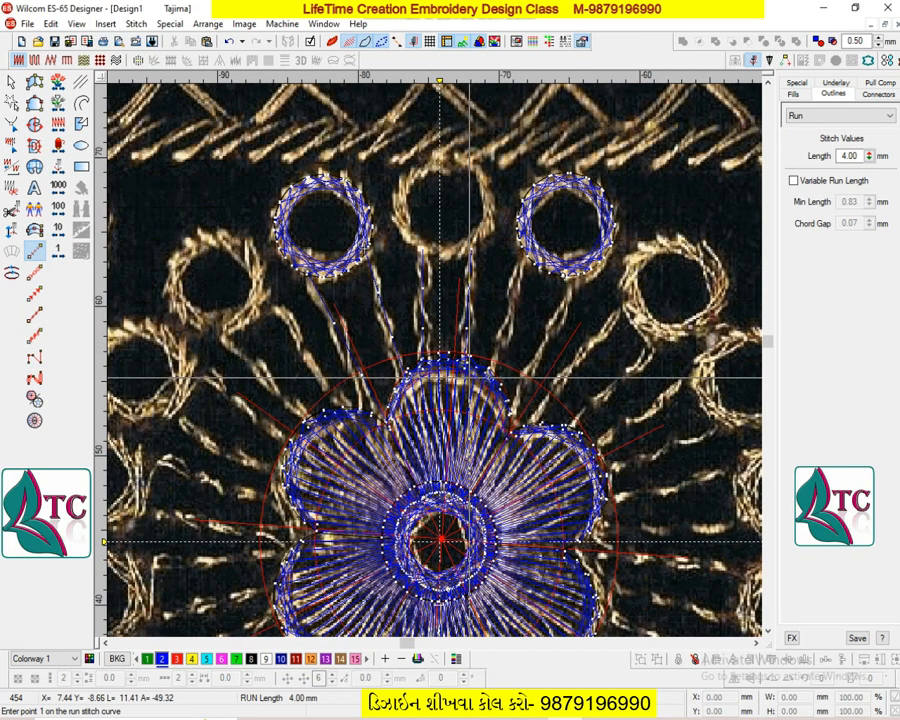
{"action": "left_click", "coordinate": [486, 376]}
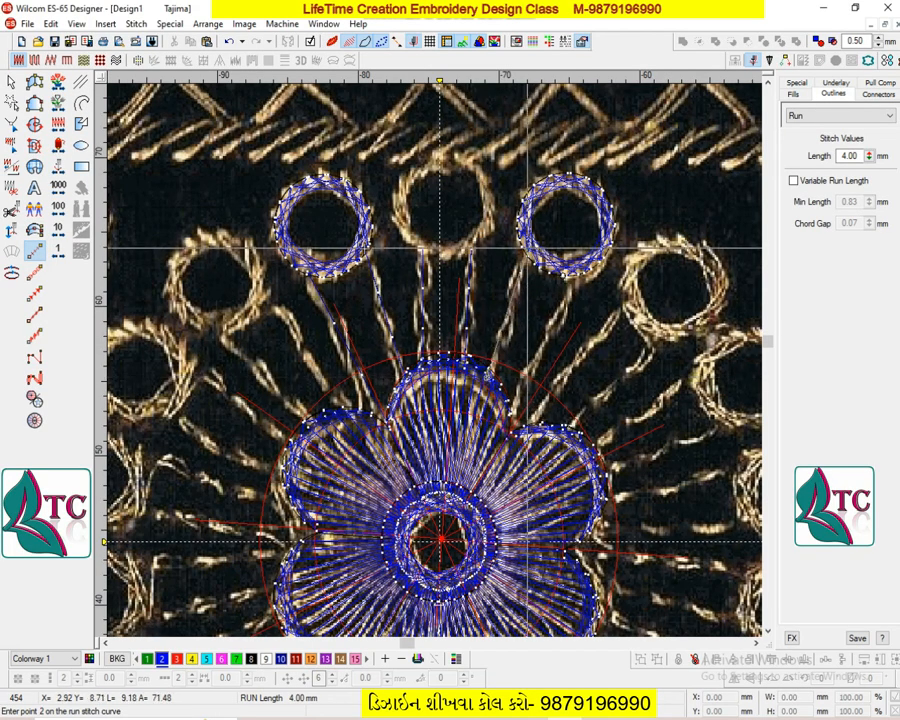
{"action": "left_click", "coordinate": [525, 251]}
{"action": "key", "text": "Return"}
{"action": "left_click", "coordinate": [511, 414]}
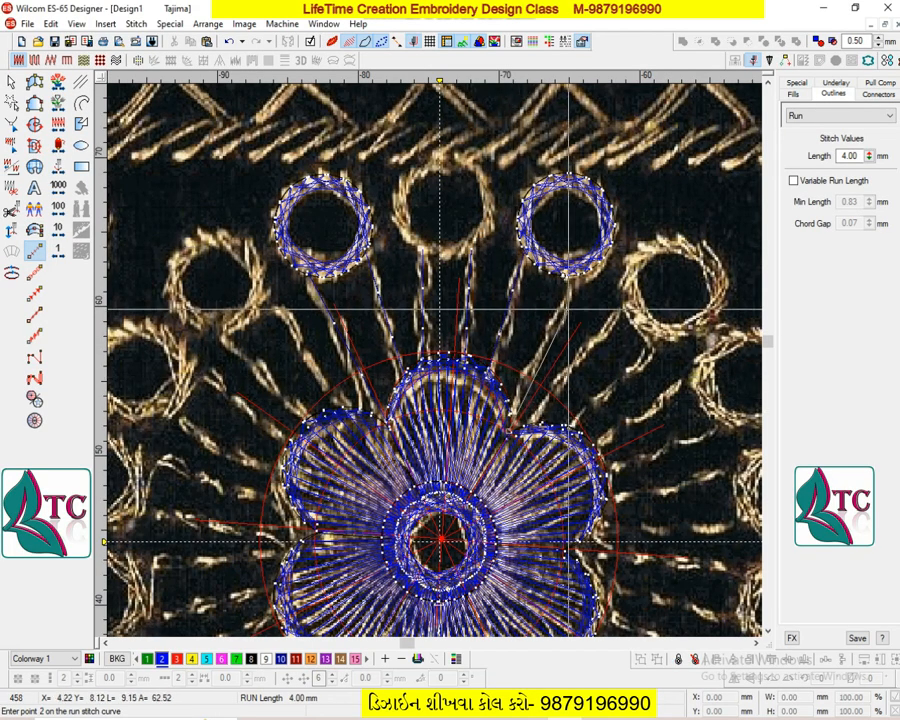
{"action": "left_click", "coordinate": [577, 273]}
{"action": "key", "text": "Return"}
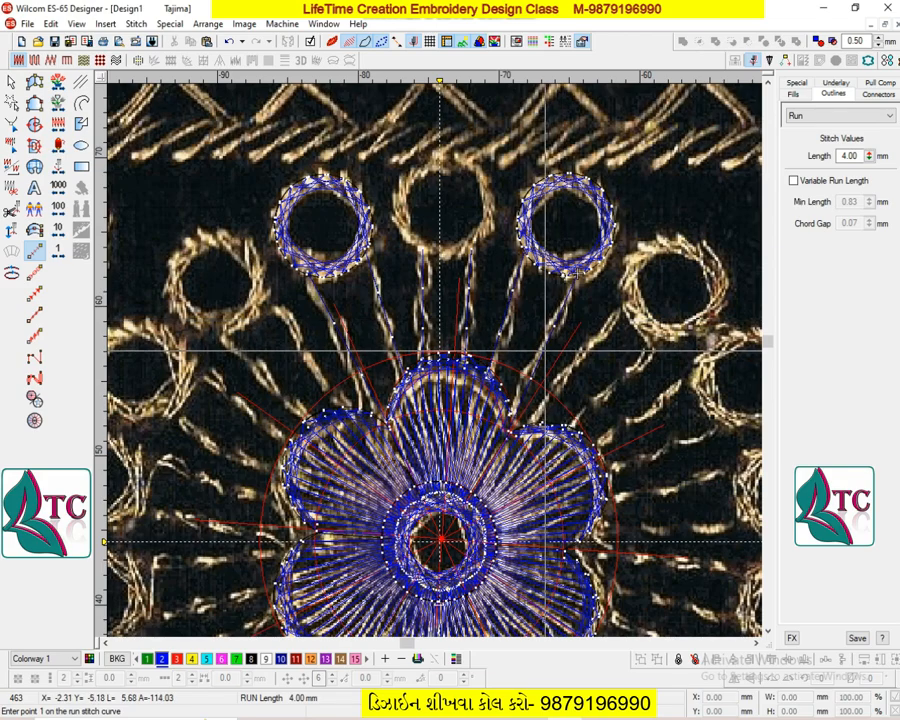
{"action": "key", "text": "d"}
{"action": "key", "text": "Escape"}
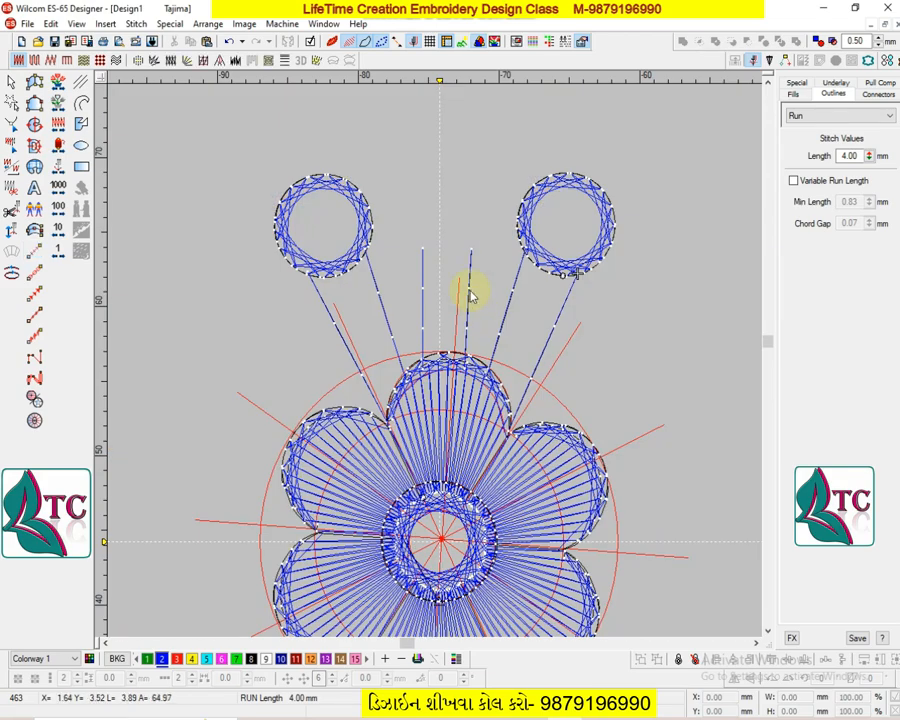
- Place a copy of the left satin ring on the vacated embroidered circle above the flower's top petal
{"action": "left_click", "coordinate": [366, 214]}
{"action": "key", "text": "d"}
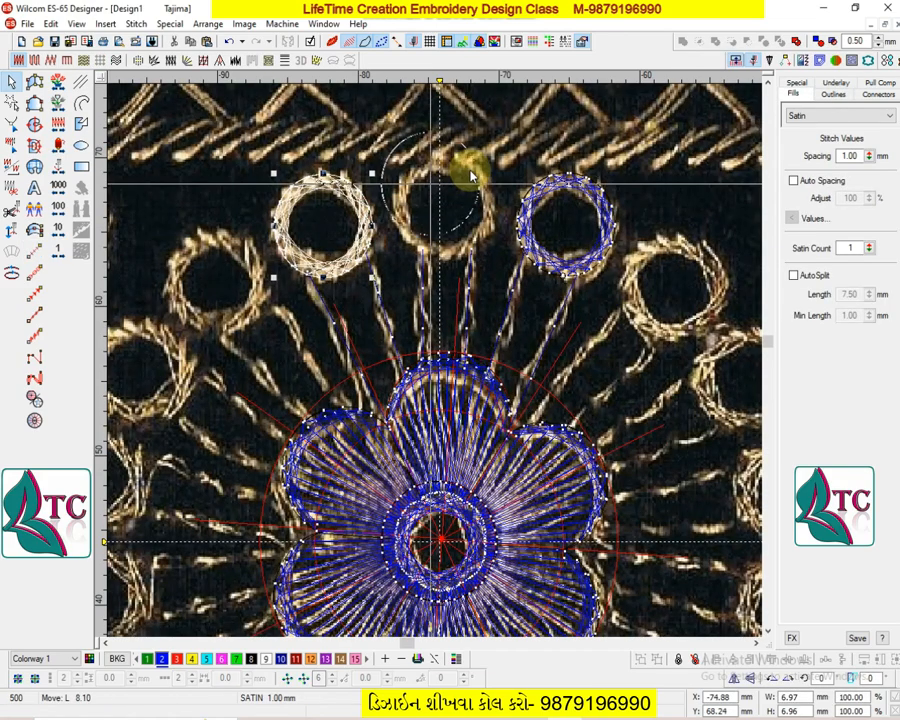
{"action": "left_click", "coordinate": [485, 200]}
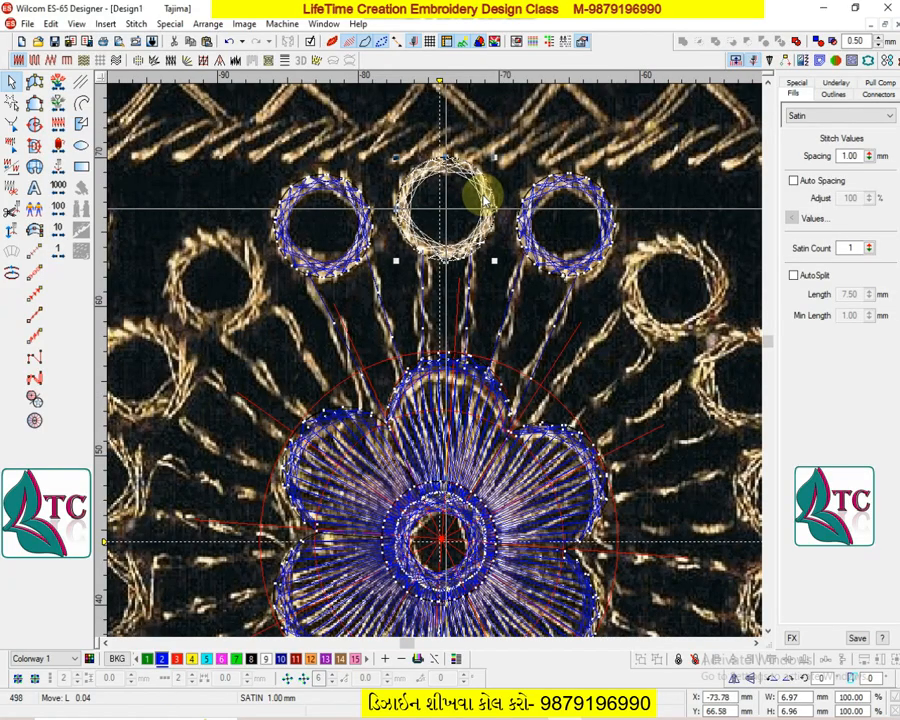
{"action": "key", "text": "d"}
{"action": "key", "text": "Escape"}
- Hide the red vector guides and compare the digitized flower, three rings and connecting lines with the scanned embroidery
{"action": "key", "text": "shift+z"}
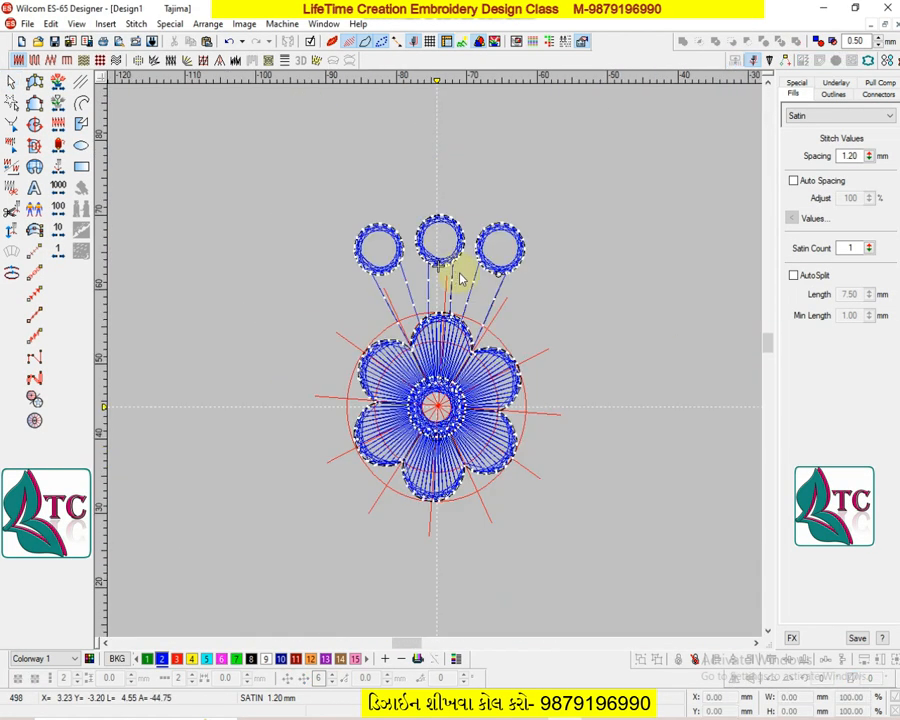
{"action": "left_click", "coordinate": [481, 43]}
{"action": "key", "text": "z"}
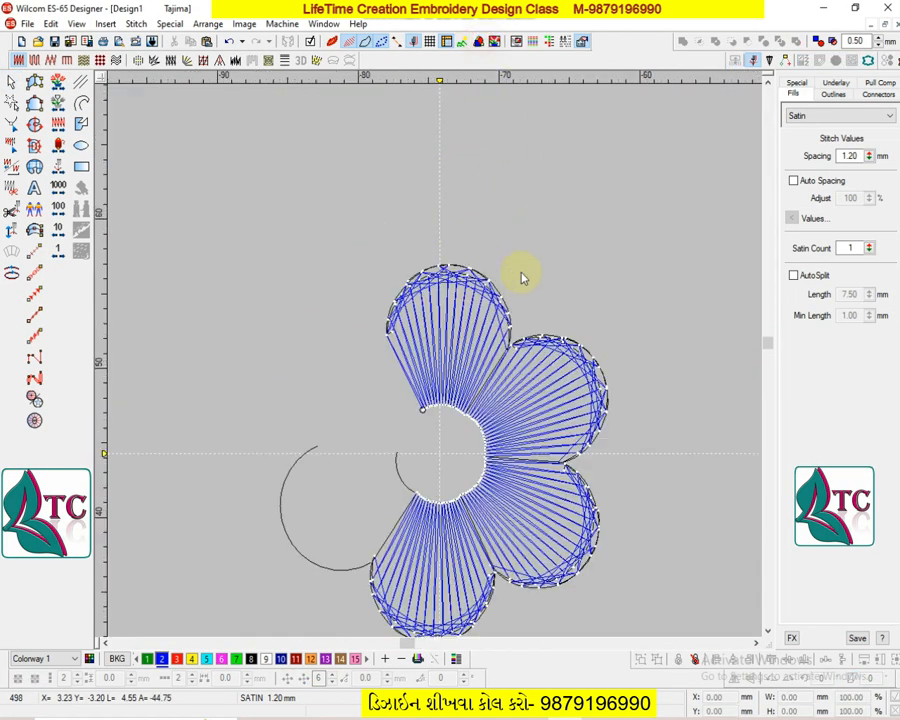
{"action": "key", "text": "d"}
{"action": "key", "text": "d"}
{"action": "scroll", "coordinate": [518, 276], "scroll_direction": "up", "scroll_amount": 1}
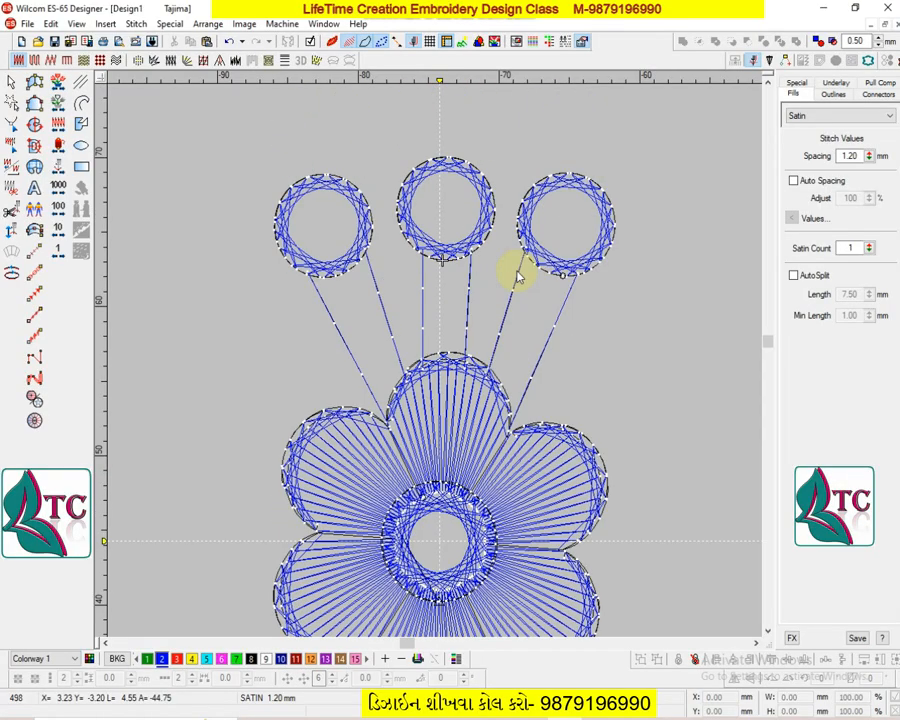
{"action": "scroll", "coordinate": [515, 278], "scroll_direction": "down", "scroll_amount": 1}
{"action": "key", "text": "shift+z"}
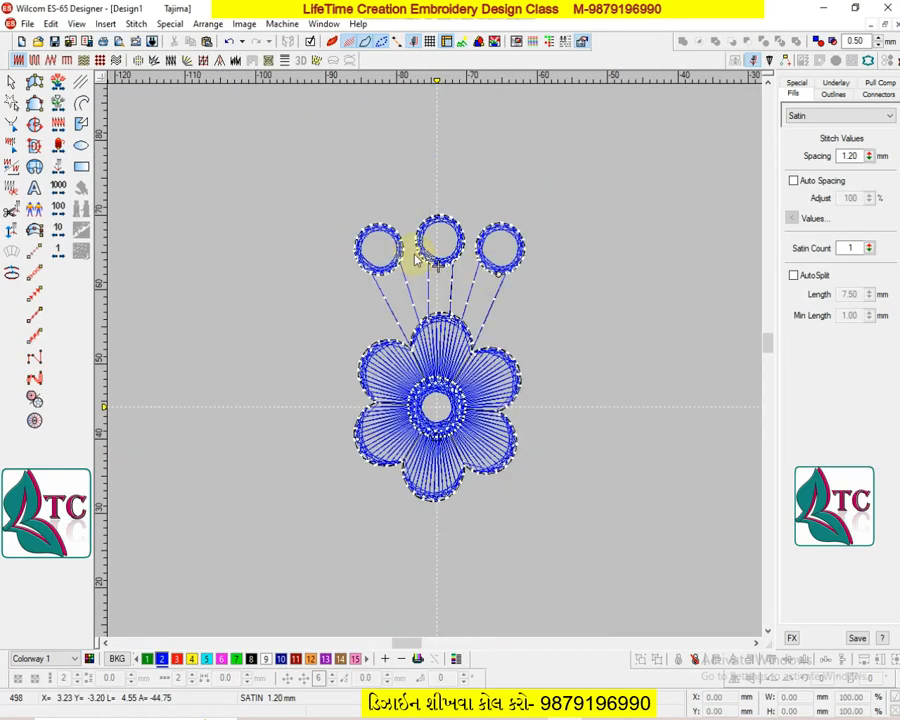
{"action": "key", "text": "d"}
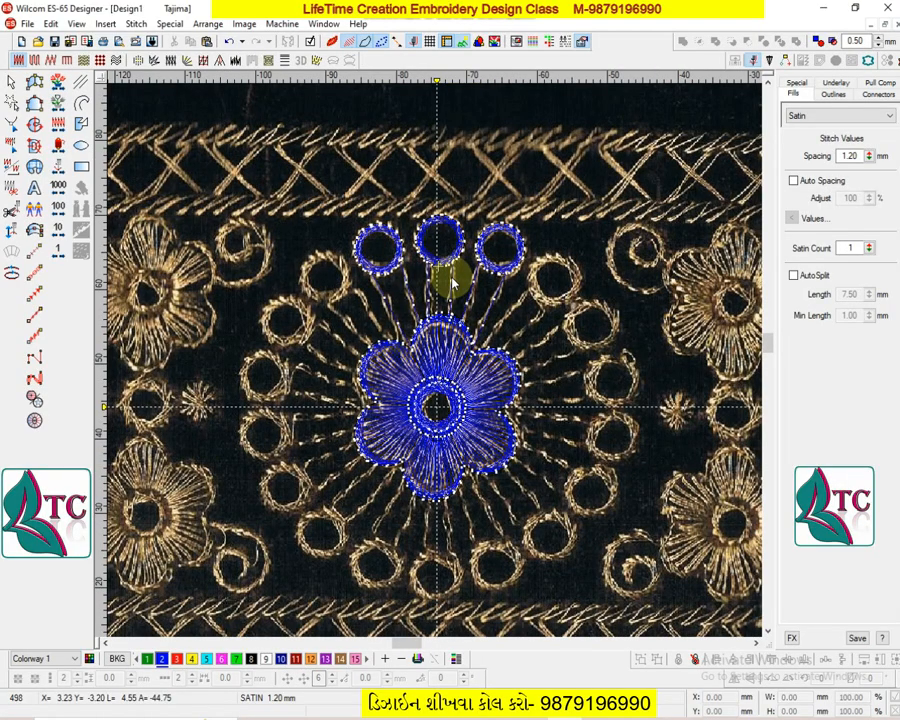
{"action": "key", "text": "d"}
{"action": "key", "text": "d"}
{"action": "key", "text": "d"}
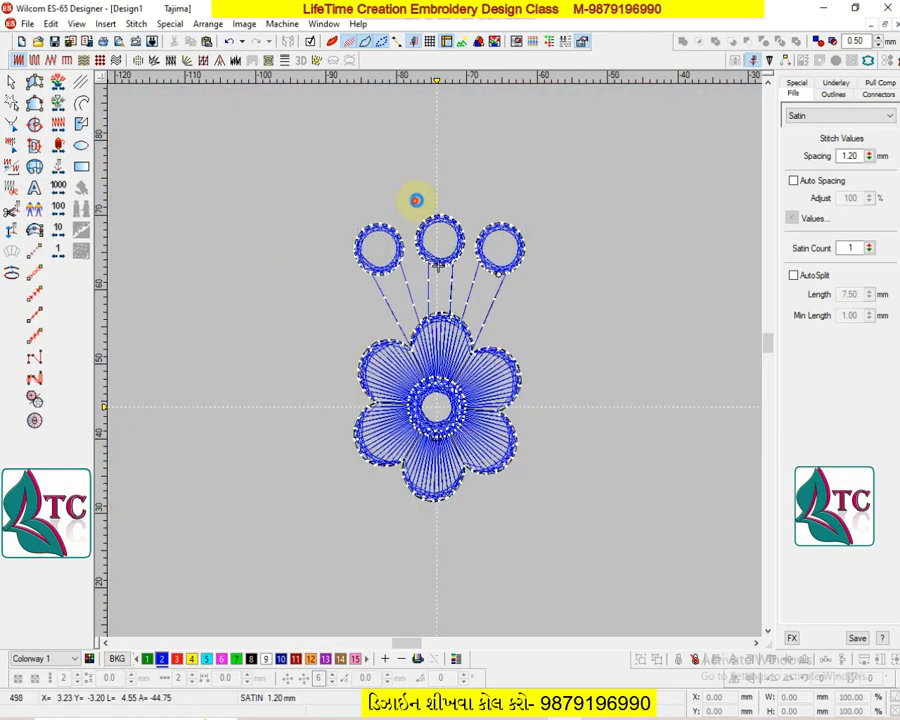
{"action": "left_click_drag", "start_coordinate": [414, 198], "coordinate": [455, 322]}
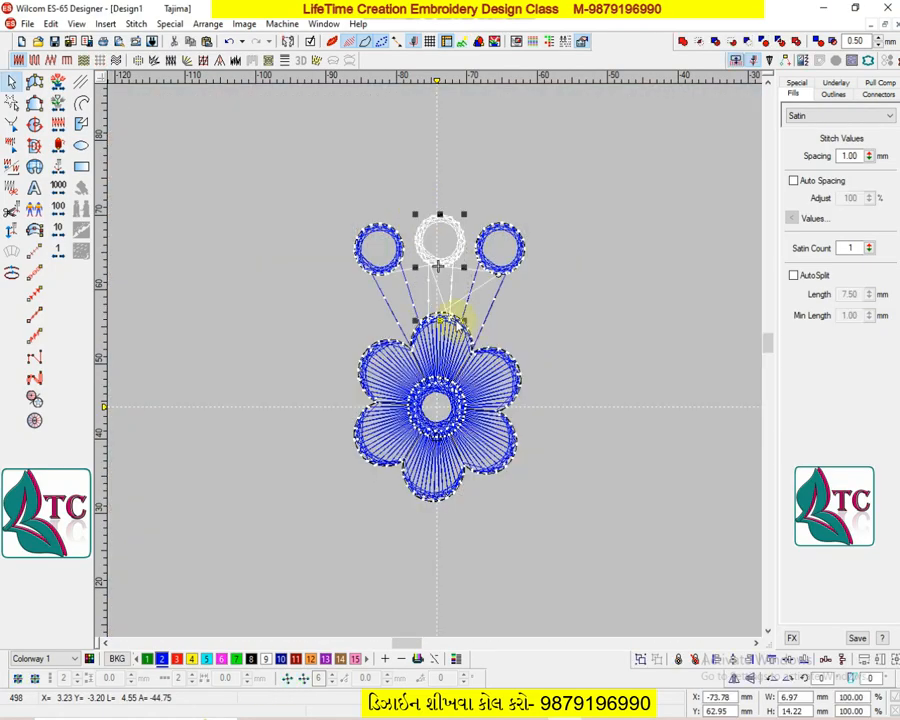
{"action": "key", "text": "d"}
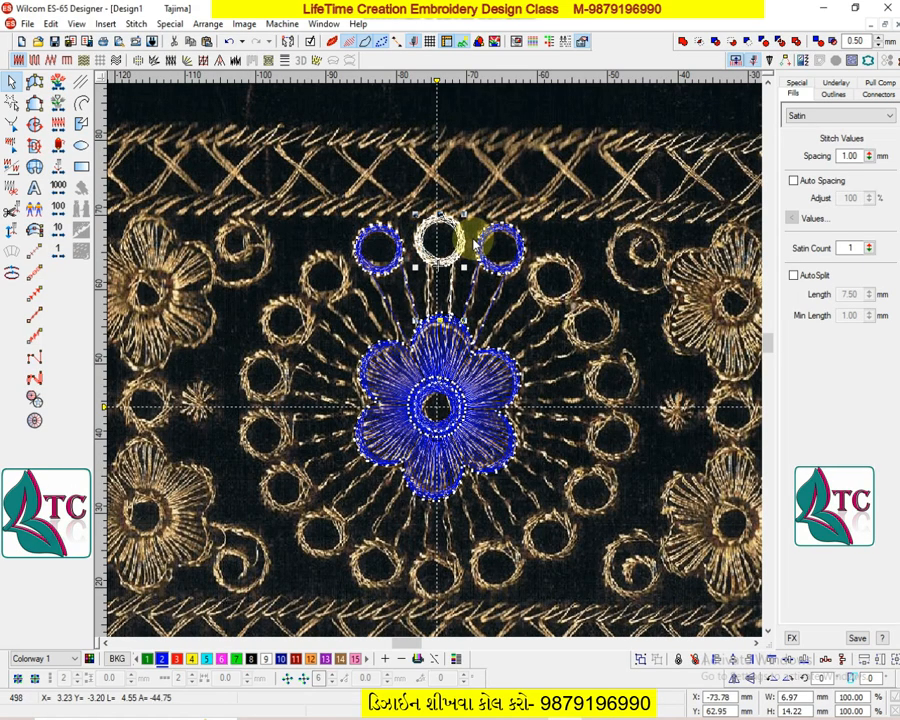
{"action": "key", "text": "d"}
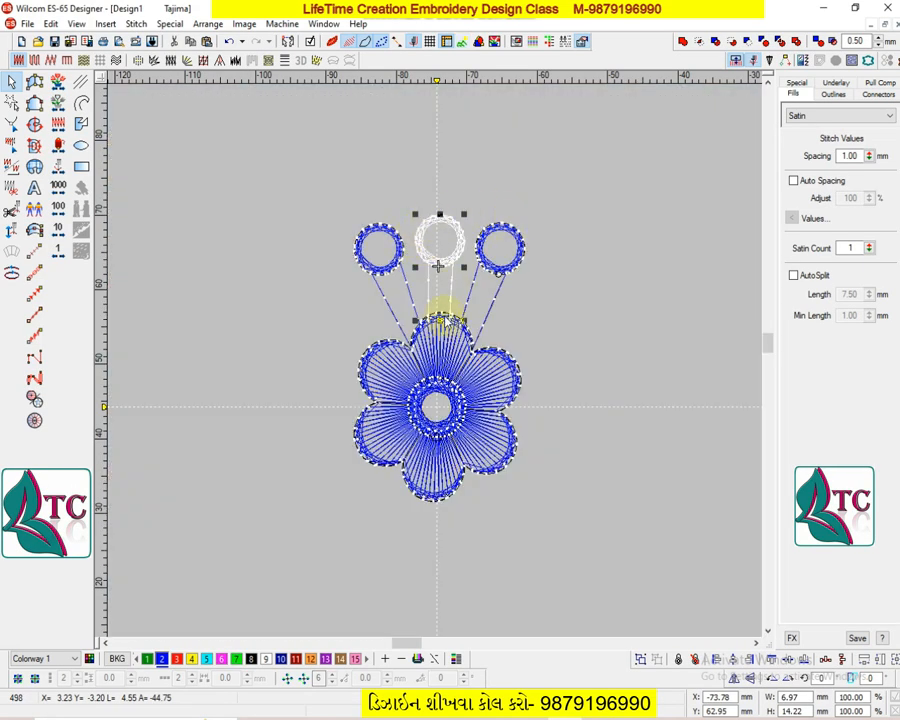
{"action": "left_click", "coordinate": [330, 213]}
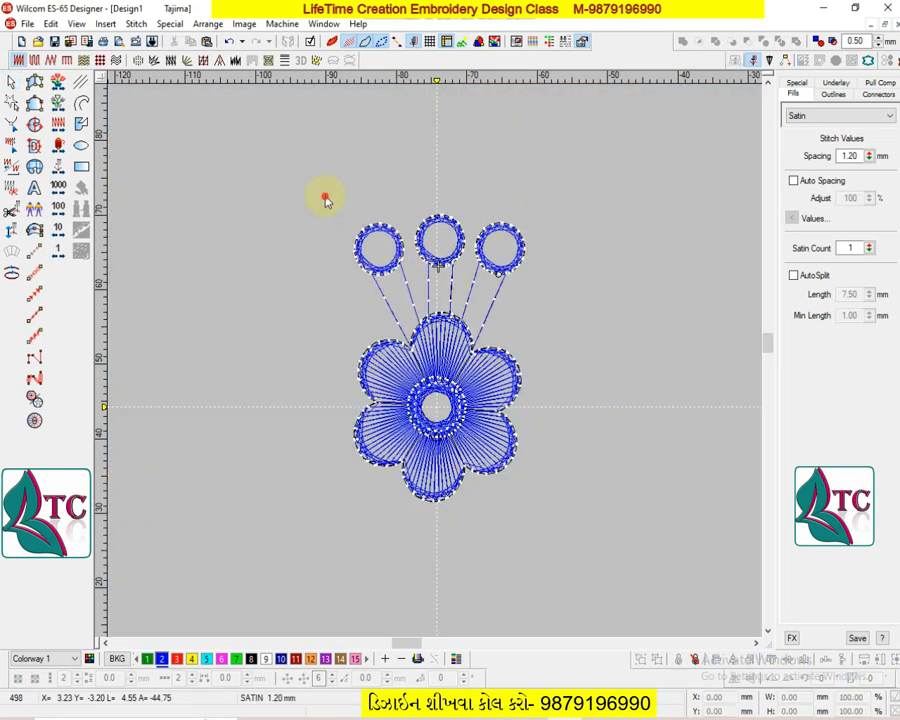
- Place a spare copy of the three rings, their connecting lines and the top petal's edge arc about 26.6 mm above the originals
{"action": "left_click_drag", "start_coordinate": [325, 200], "coordinate": [378, 219]}
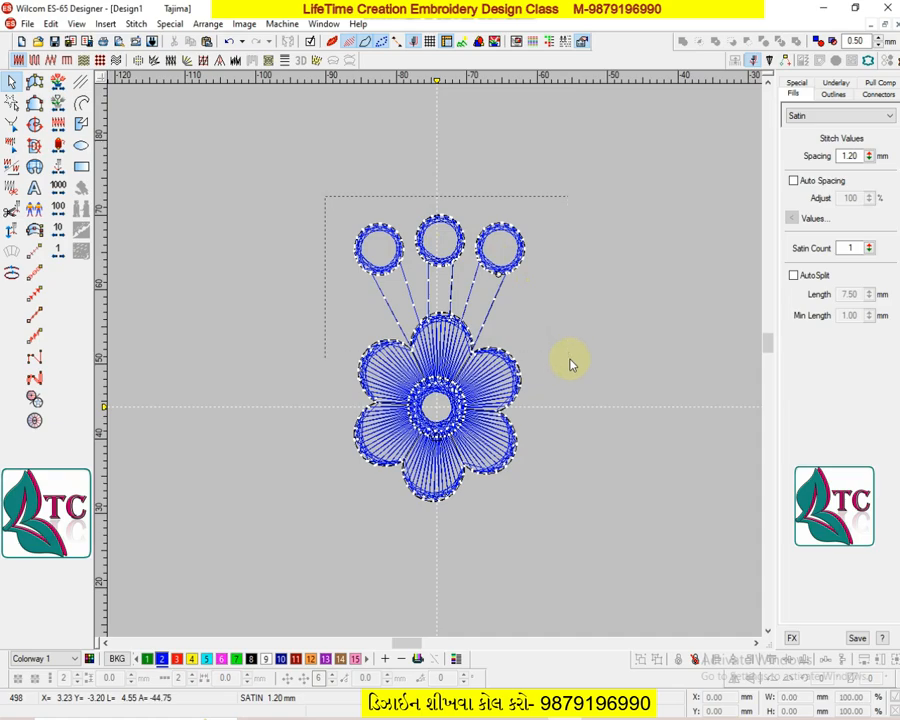
{"action": "left_click_drag", "start_coordinate": [570, 364], "coordinate": [600, 364]}
{"action": "left_click", "coordinate": [340, 186]}
{"action": "left_click", "coordinate": [346, 212]}
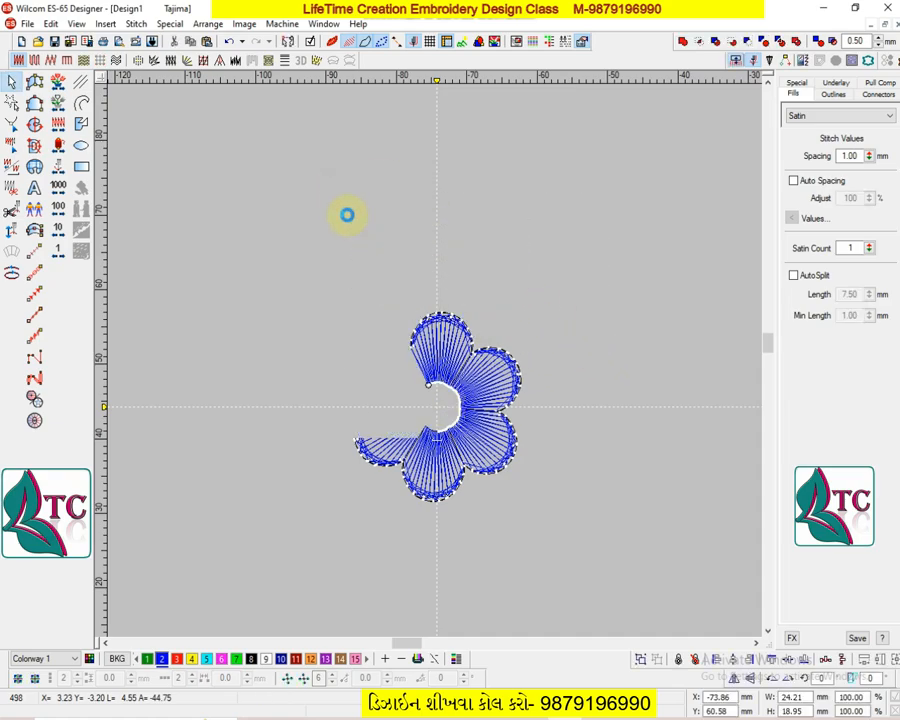
{"action": "left_click_drag", "start_coordinate": [338, 197], "coordinate": [560, 346]}
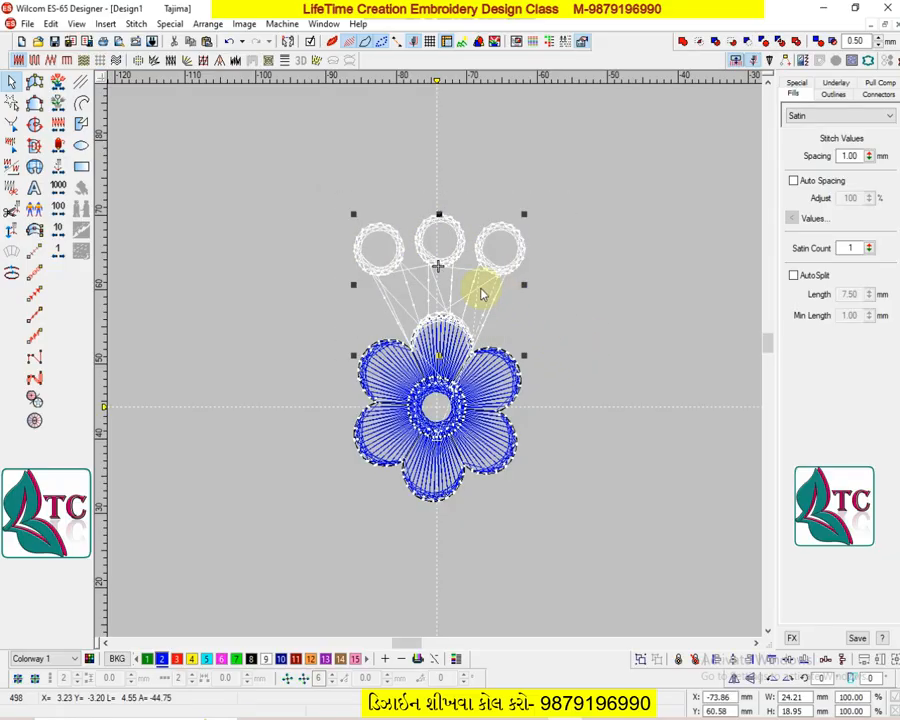
{"action": "mouse_move", "coordinate": [481, 293]}
{"action": "left_mouse_down"}
{"action": "mouse_move", "coordinate": [498, 131]}
{"action": "mouse_move", "coordinate": [464, 225]}
{"action": "mouse_move", "coordinate": [472, 274]}
{"action": "left_mouse_up"}
{"action": "scroll", "coordinate": [340, 256], "scroll_direction": "down", "scroll_amount": 2}
- Delete the original left and right rings beside the flower's centre ring, together with their connecting run-stitch lines
{"action": "left_click_drag", "start_coordinate": [298, 248], "coordinate": [400, 393]}
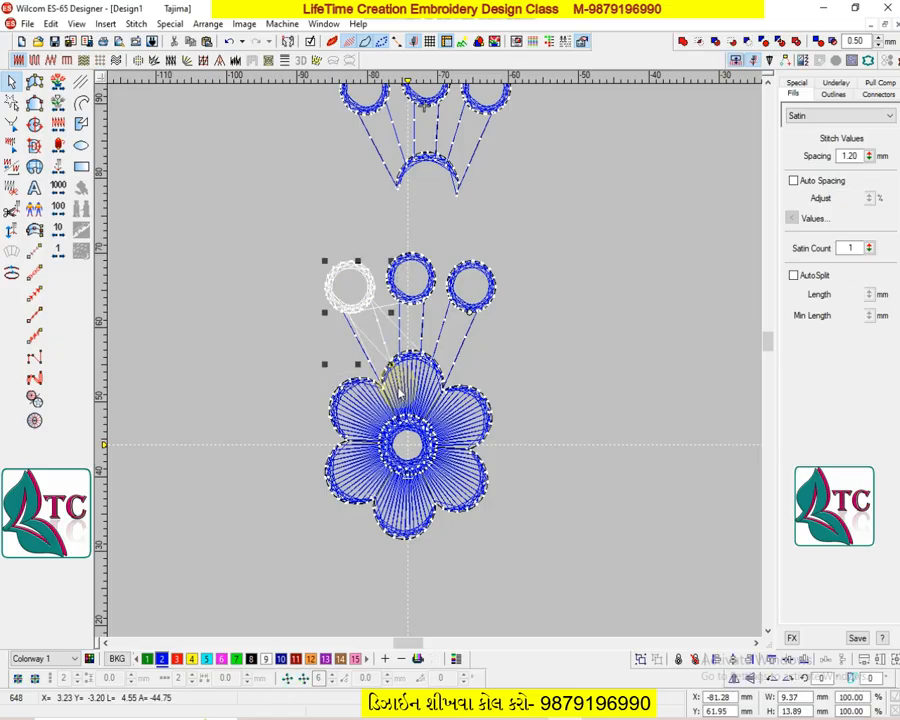
{"action": "key", "text": "Delete"}
{"action": "left_click", "coordinate": [558, 240]}
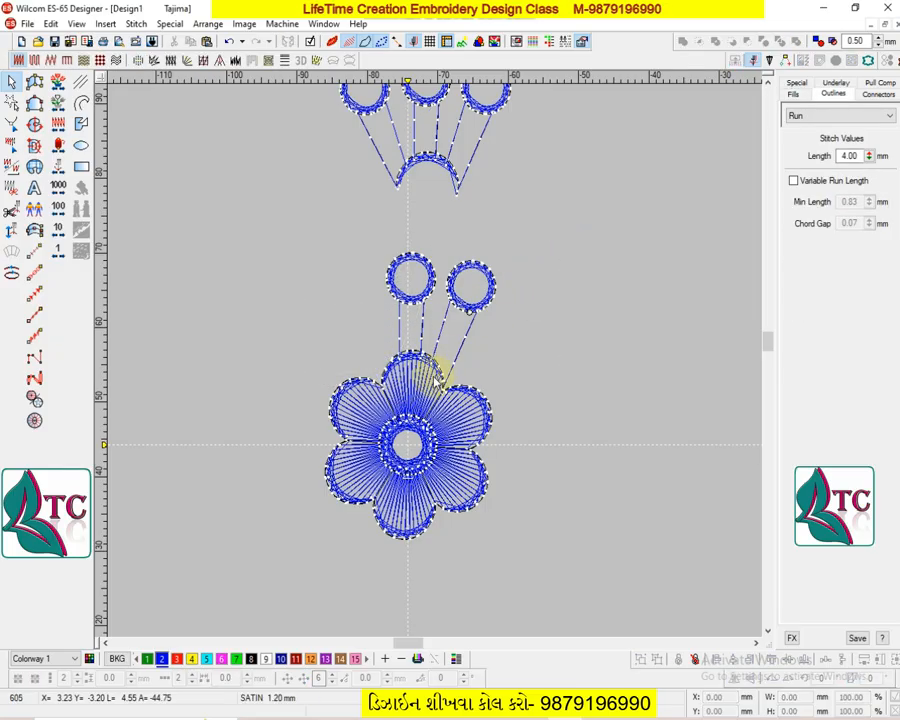
{"action": "left_click", "coordinate": [448, 341]}
{"action": "key", "text": "Delete"}
- Create an 18-copy wreath of the centre ring and its two run-stitch lines around the flower's centre
{"action": "left_click_drag", "start_coordinate": [352, 231], "coordinate": [456, 376]}
{"action": "scroll", "coordinate": [448, 350], "scroll_direction": "down", "scroll_amount": 2}
{"action": "key", "text": "d"}
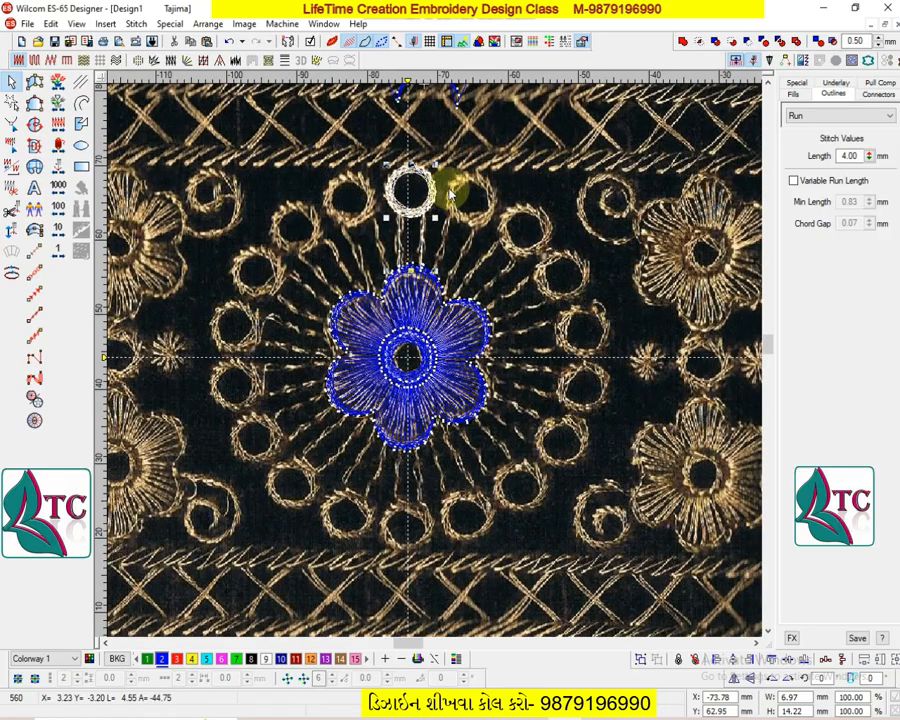
{"action": "key", "text": "d"}
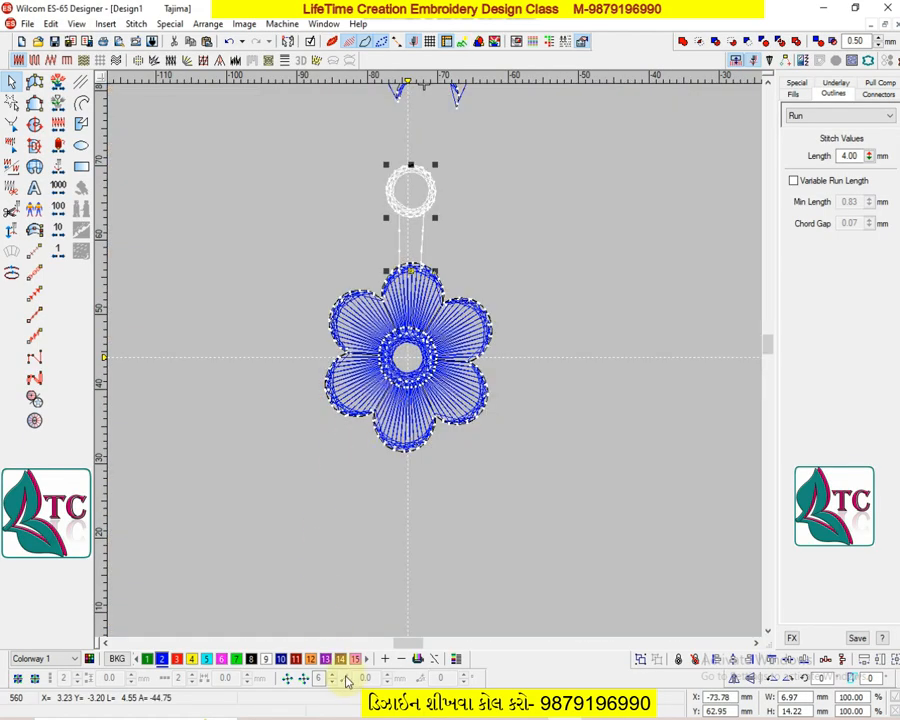
{"action": "left_click", "coordinate": [289, 679]}
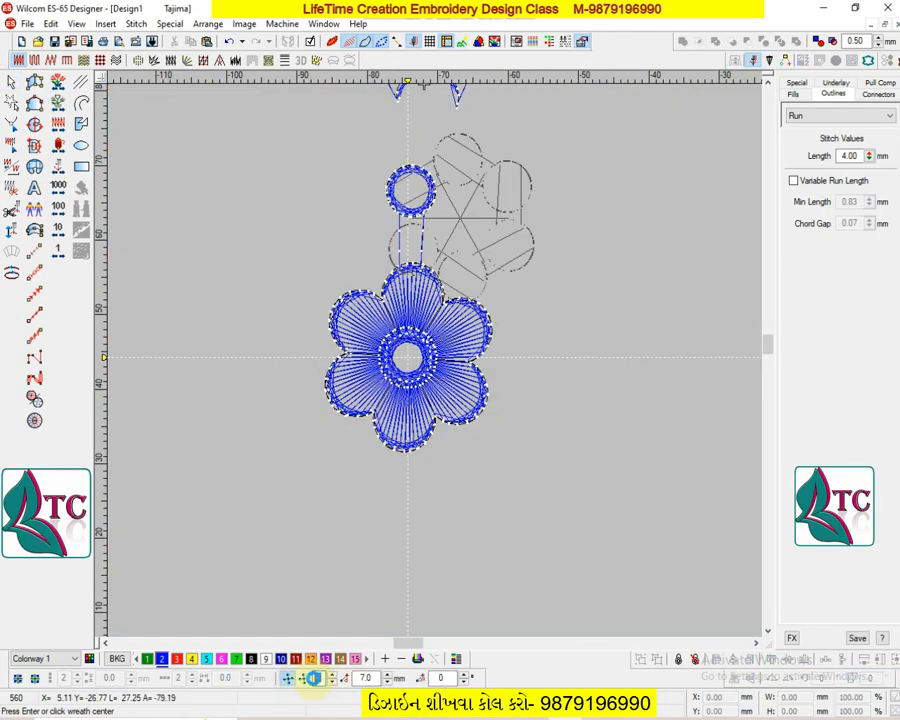
{"action": "left_click", "coordinate": [407, 353]}
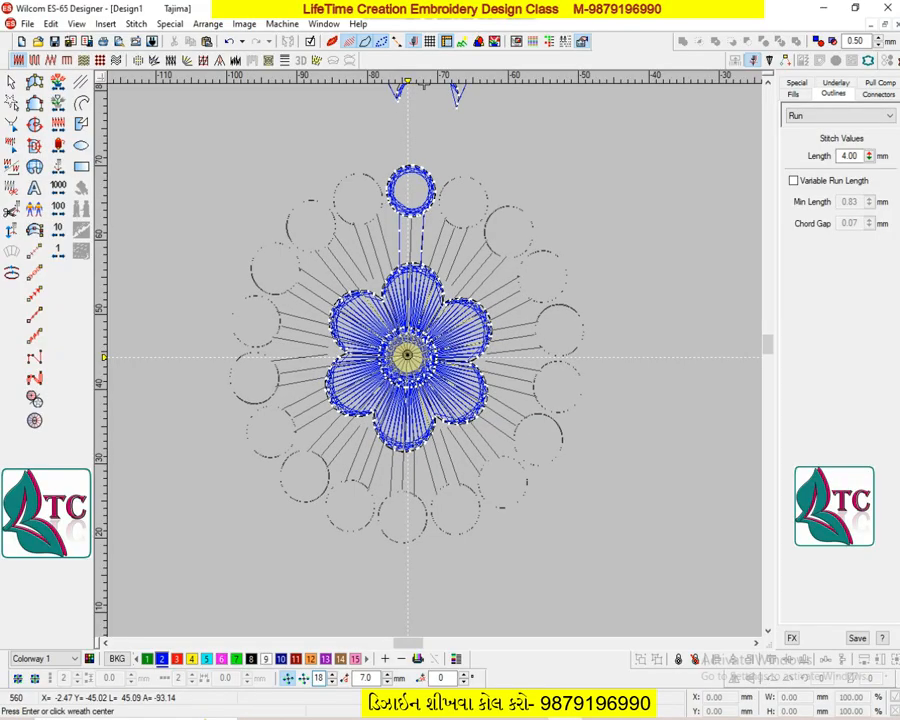
{"action": "left_click", "coordinate": [528, 293]}
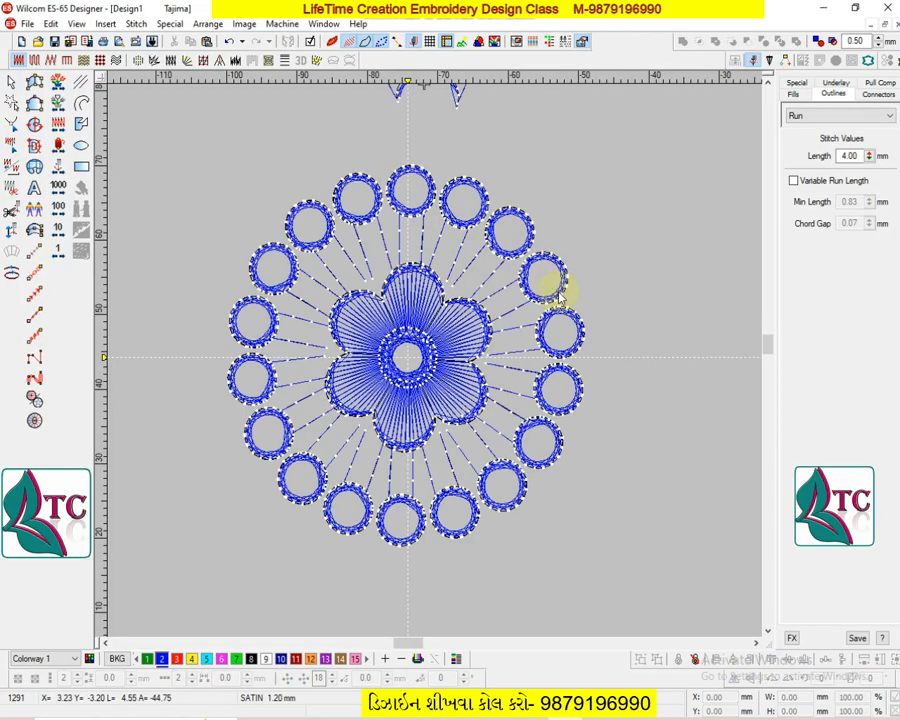
- Examine how the wreath's lines meet the petals, and undo the 18-copy wreath
{"action": "key", "text": "z"}
{"action": "scroll", "coordinate": [526, 312], "scroll_direction": "up", "scroll_amount": 1}
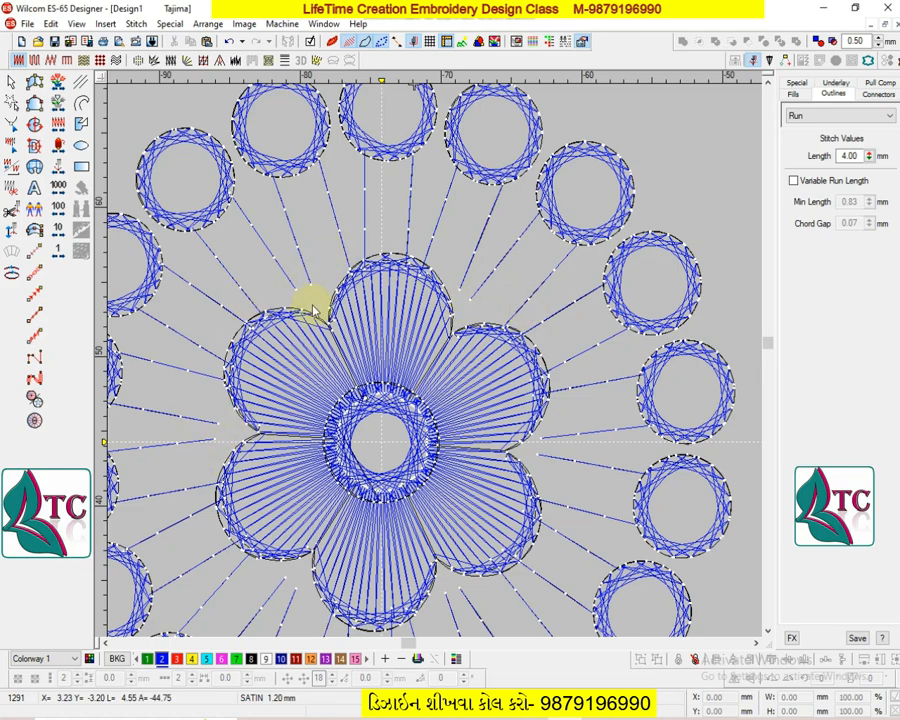
{"action": "scroll", "coordinate": [360, 300], "scroll_direction": "down", "scroll_amount": 3}
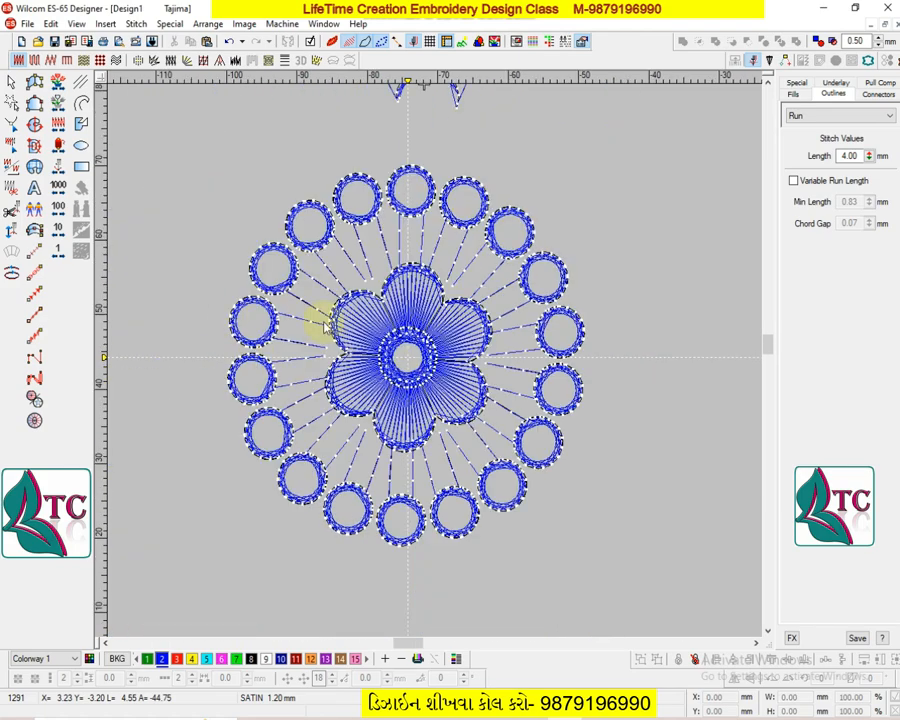
{"action": "scroll", "coordinate": [401, 356], "scroll_direction": "up", "scroll_amount": 2}
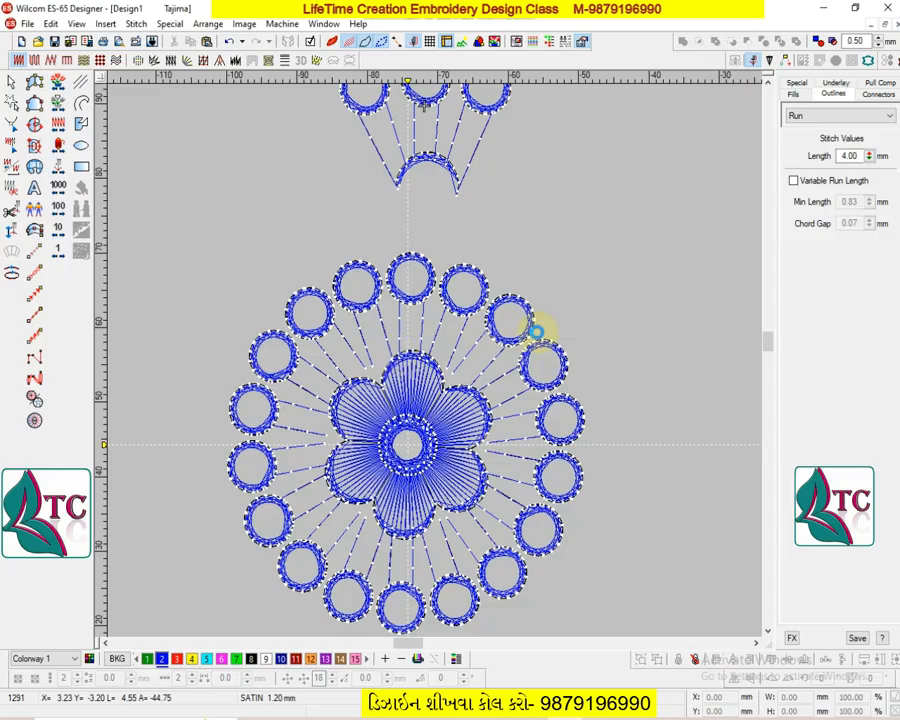
{"action": "key", "text": "ctrl+z"}
- Group the spare copy of three rings, lines and arc, and move it onto the flower so its arc matches the top petal's edge
{"action": "scroll", "coordinate": [537, 332], "scroll_direction": "up", "scroll_amount": 2}
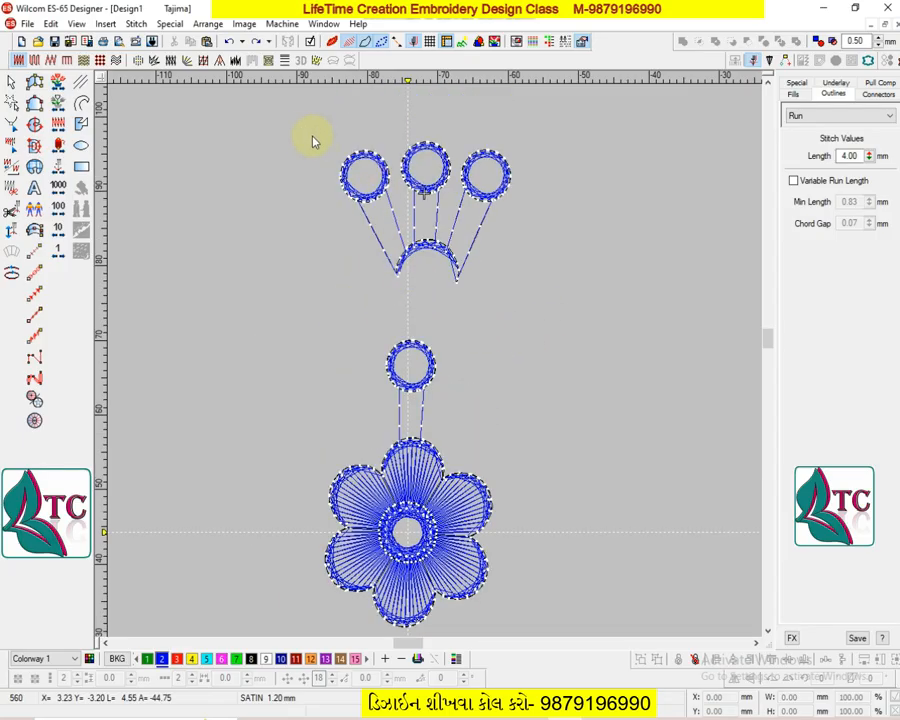
{"action": "left_click_drag", "start_coordinate": [628, 318], "coordinate": [530, 300]}
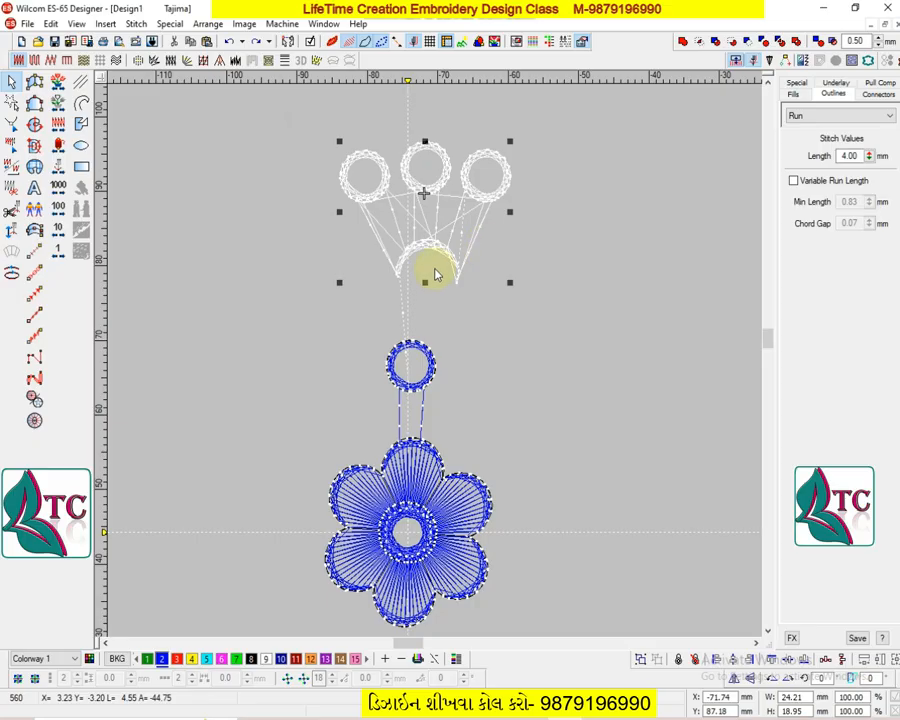
{"action": "key", "text": "ctrl+g"}
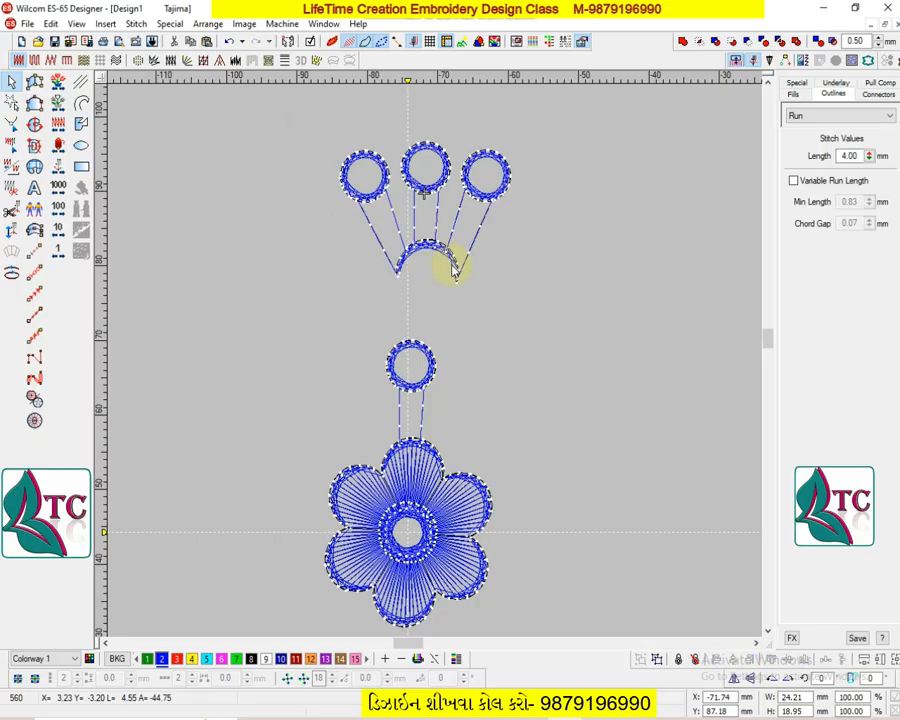
{"action": "left_click_drag", "start_coordinate": [441, 245], "coordinate": [427, 336]}
{"action": "key", "text": "z"}
{"action": "scroll", "coordinate": [430, 300], "scroll_direction": "down", "scroll_amount": 3}
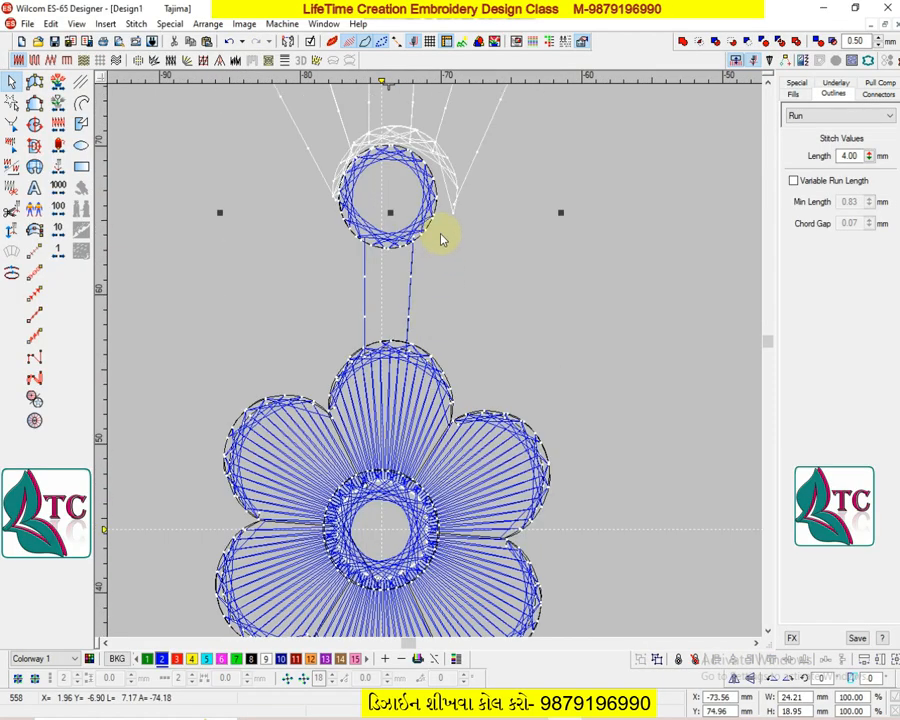
{"action": "left_click_drag", "start_coordinate": [446, 165], "coordinate": [441, 378]}
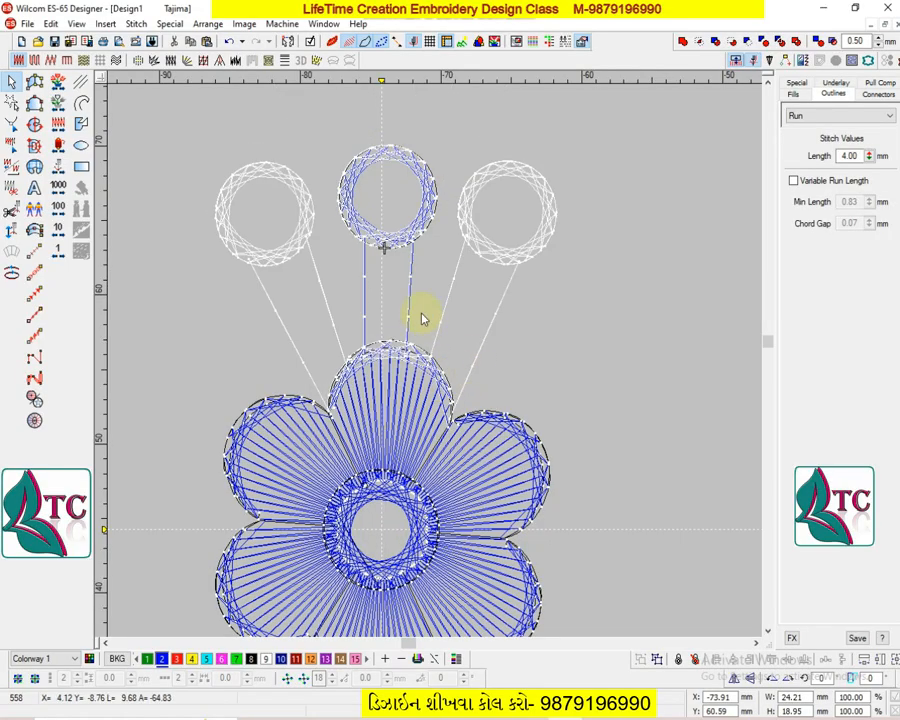
- Delete the original centre ring and its two run-stitch lines under the moved copy, undoing any deletion of the copy itself
{"action": "key", "text": "Delete"}
{"action": "left_click", "coordinate": [409, 244]}
{"action": "key", "text": "Delete"}
{"action": "left_click_drag", "start_coordinate": [312, 189], "coordinate": [462, 350]}
{"action": "key", "text": "Delete"}
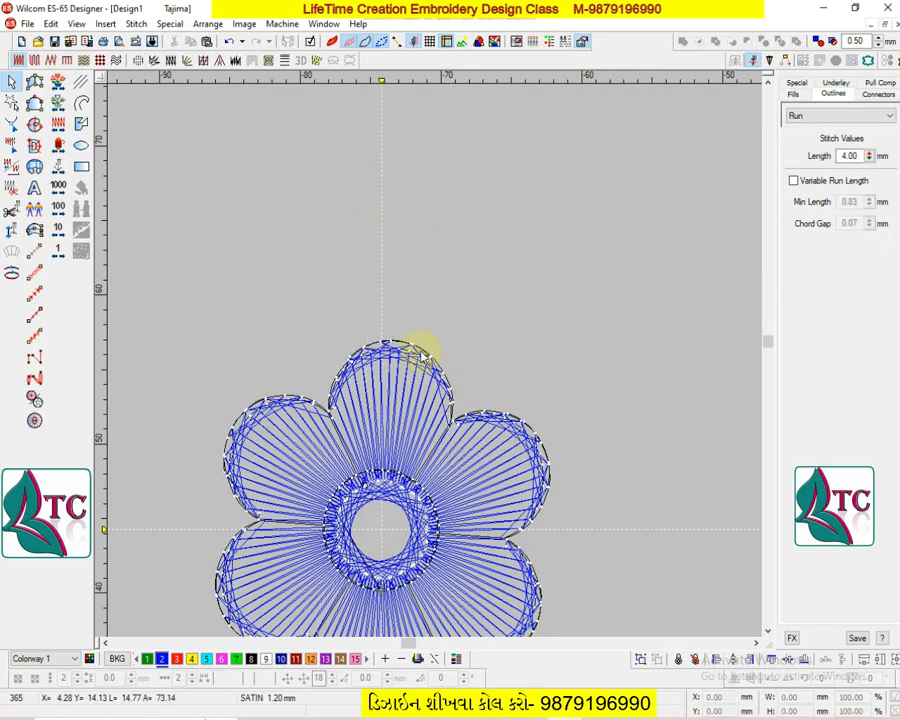
{"action": "key", "text": "ctrl+z"}
{"action": "key", "text": "ctrl+z"}
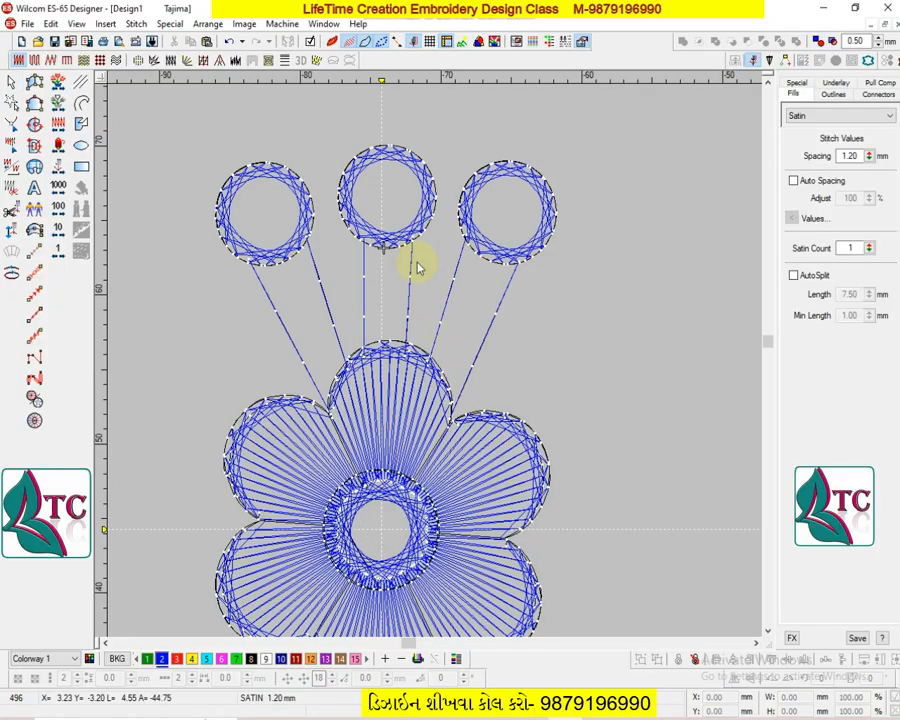
{"action": "left_click", "coordinate": [410, 244]}
{"action": "key", "text": "Escape"}
- Cut the left ring's outer run-stitch line and paste it back in place to move it to the end of the stitching sequence
{"action": "key", "text": "shift+z"}
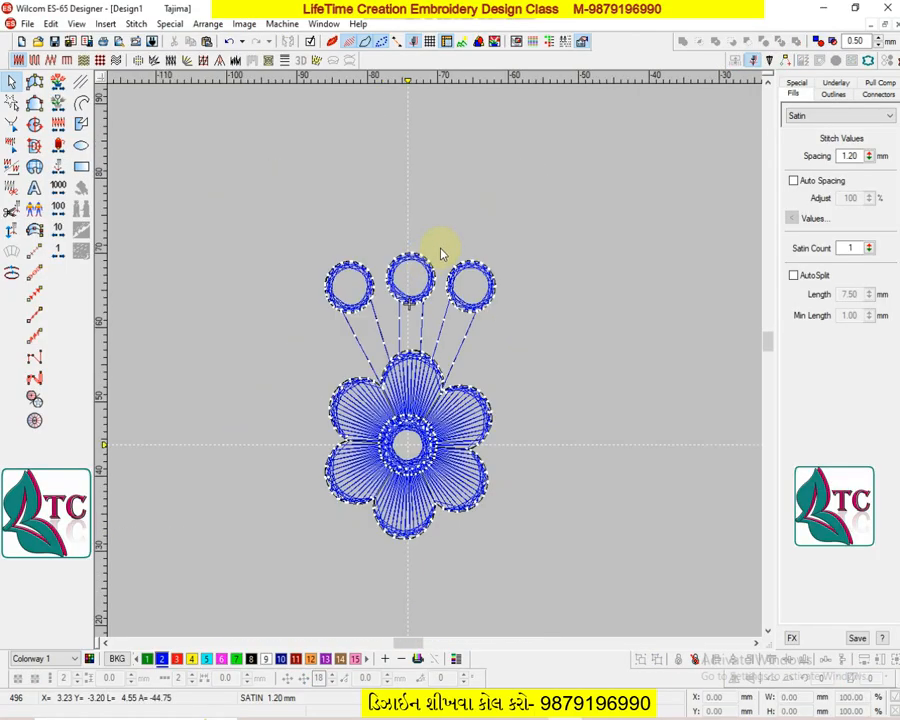
{"action": "key", "text": "b"}
{"action": "mouse_move", "coordinate": [318, 201]}
{"action": "left_mouse_down"}
{"action": "mouse_move", "coordinate": [460, 478]}
{"action": "mouse_move", "coordinate": [497, 514]}
{"action": "left_mouse_up"}
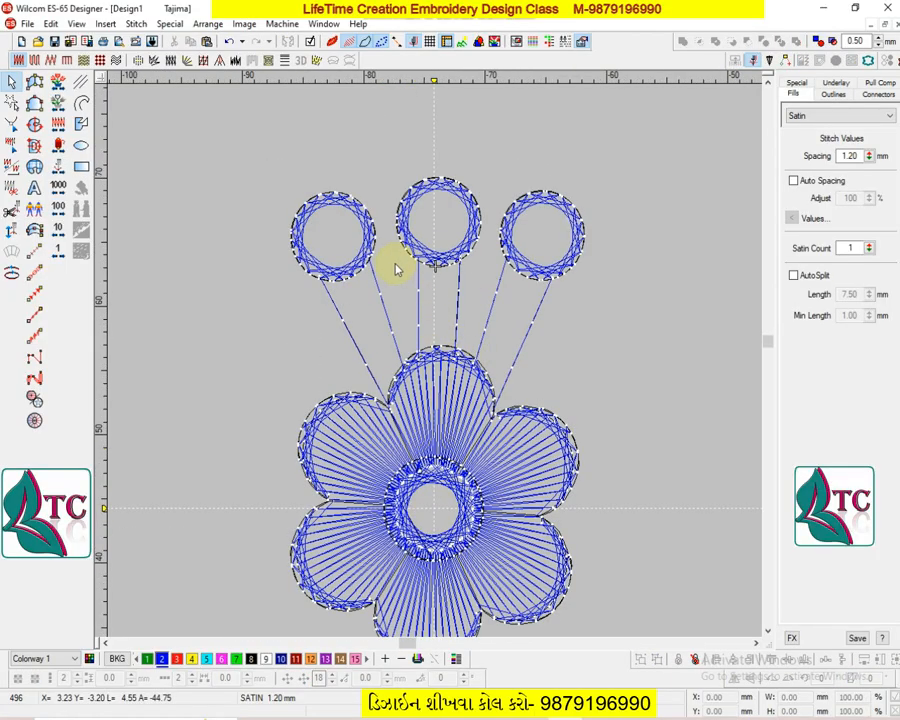
{"action": "key", "text": "z"}
{"action": "key", "text": "shift+z"}
{"action": "key", "text": "b"}
{"action": "left_click_drag", "start_coordinate": [322, 200], "coordinate": [446, 443]}
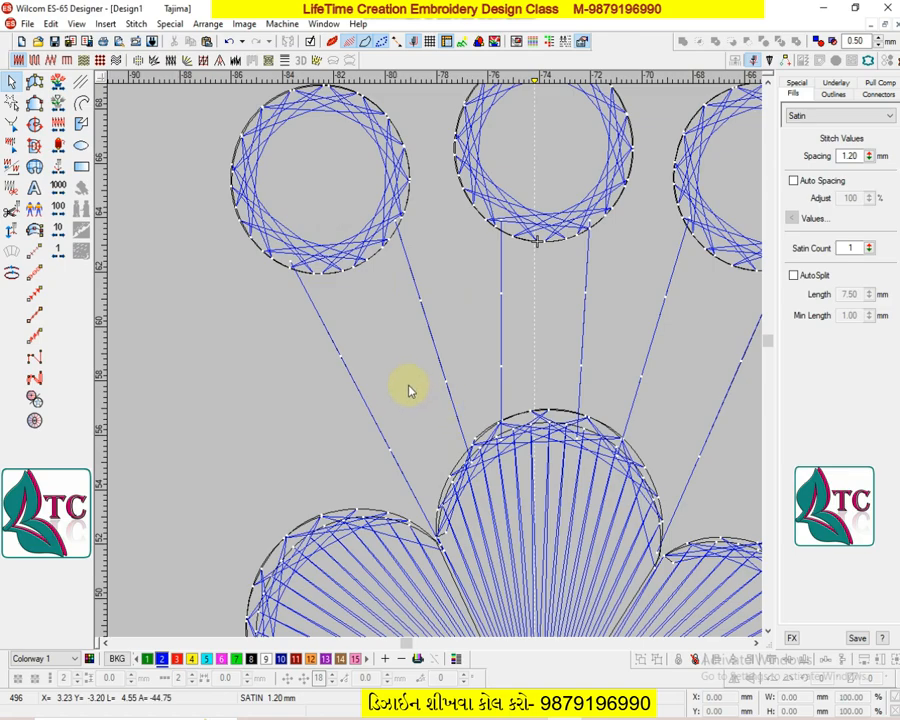
{"action": "scroll", "coordinate": [380, 420], "scroll_direction": "down", "scroll_amount": 2}
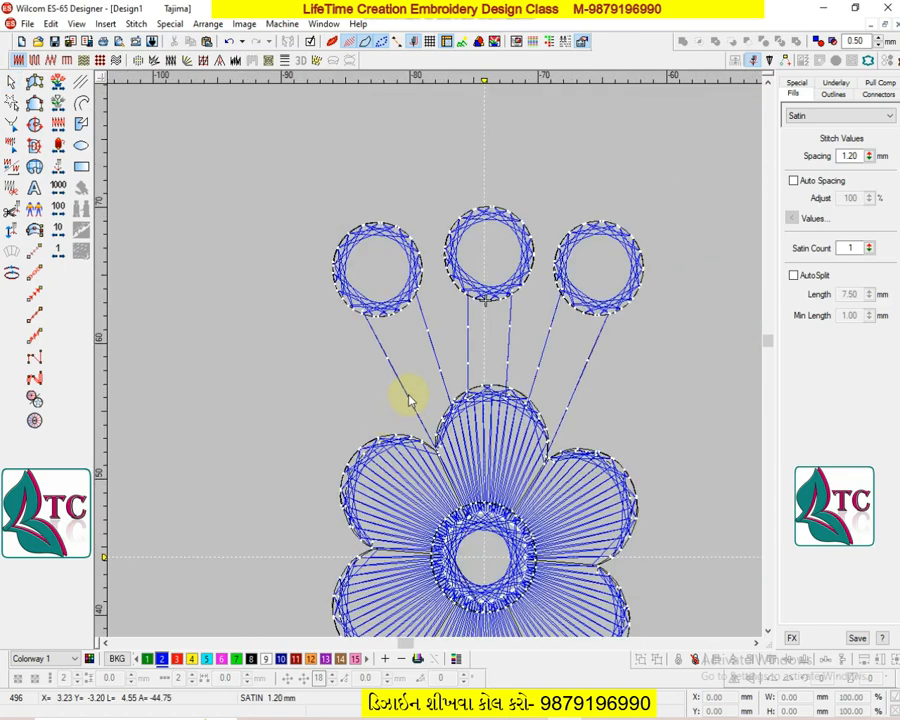
{"action": "left_click", "coordinate": [409, 400]}
{"action": "key", "text": "ctrl+x"}
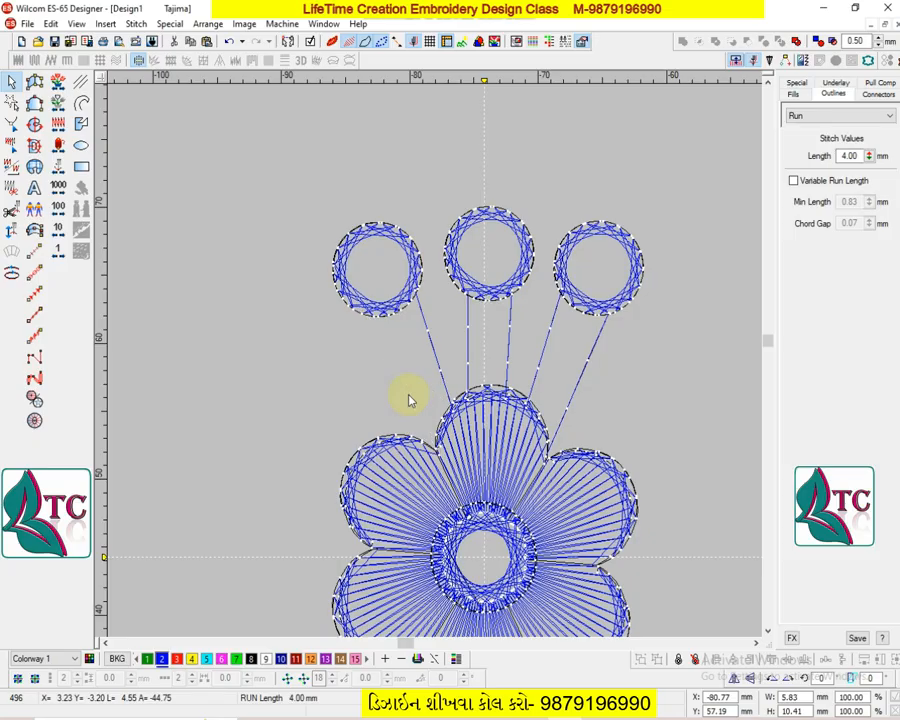
{"action": "key", "text": "ctrl+v"}
{"action": "left_click", "coordinate": [424, 417]}
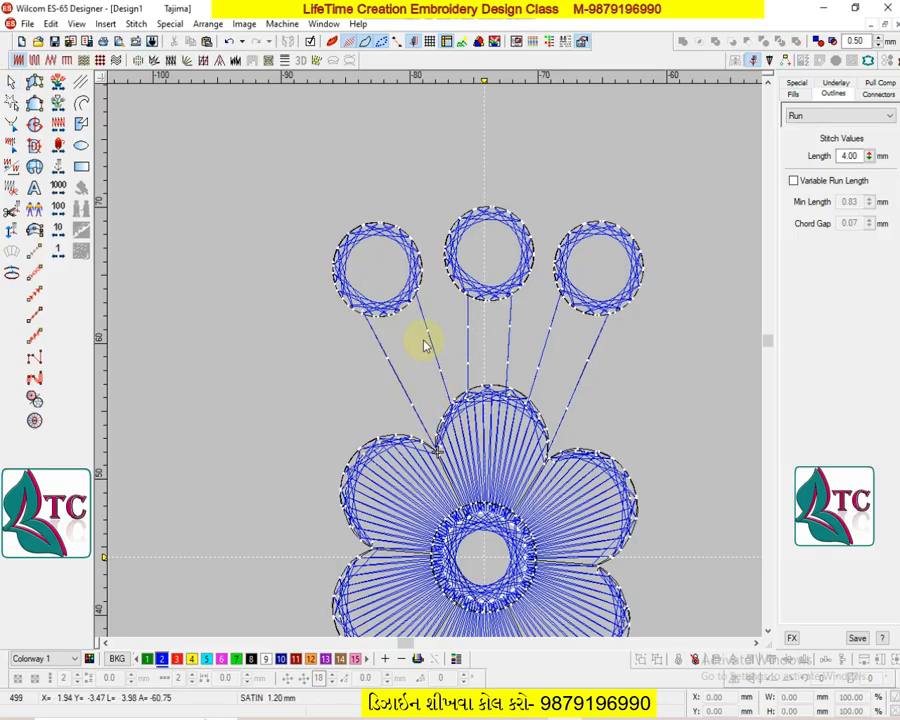
- Cut the left satin ring and paste it back in place so it stitches after its outer line
{"action": "left_click", "coordinate": [398, 310]}
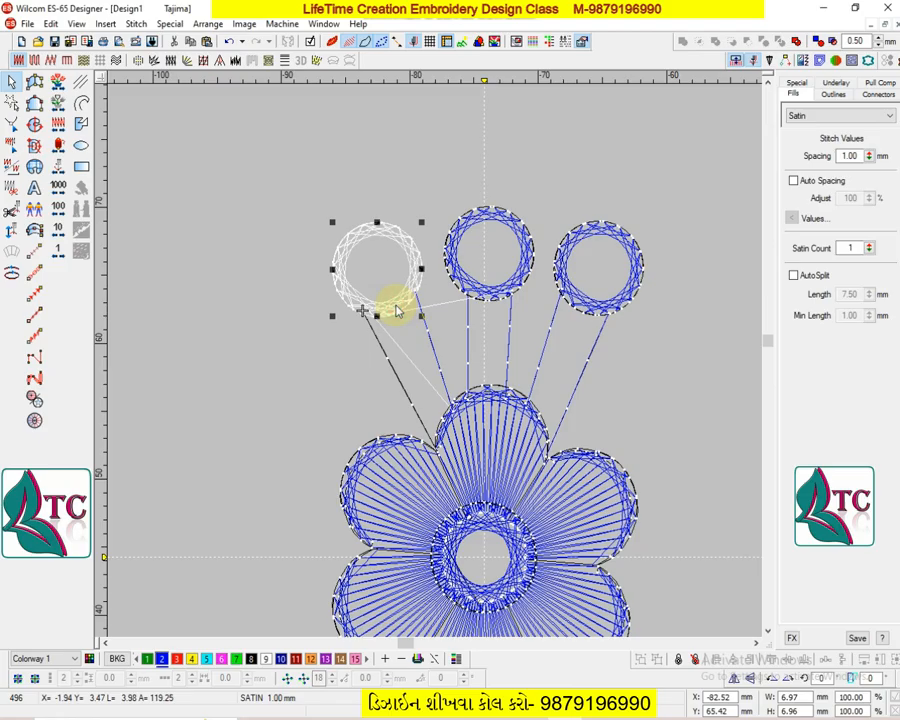
{"action": "key", "text": "h"}
{"action": "key", "text": "Escape"}
{"action": "left_click", "coordinate": [393, 306]}
{"action": "key", "text": "ctrl+x"}
{"action": "key", "text": "ctrl+v"}
{"action": "key", "text": "Escape"}
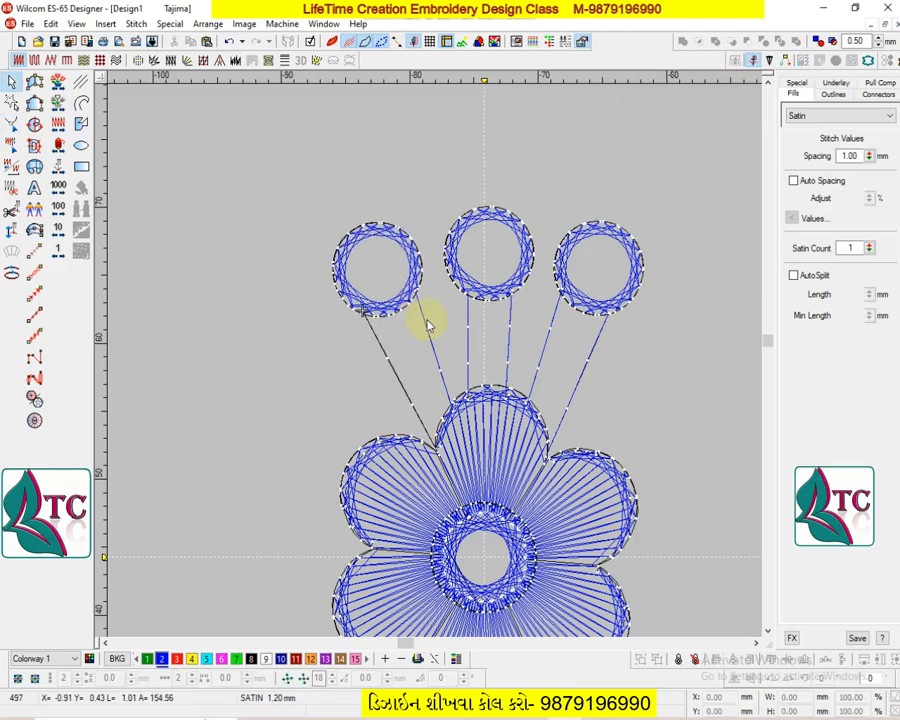
- Cut and re-paste the left ring's inner run-stitch line in place, completing that ring's stitching order
{"action": "left_click", "coordinate": [435, 354]}
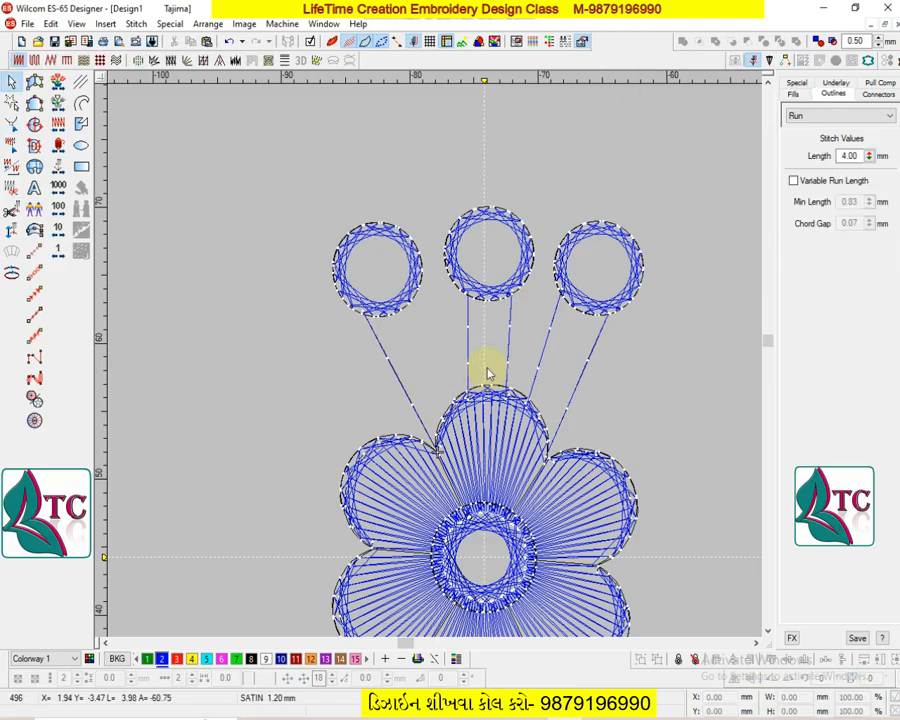
{"action": "key", "text": "ctrl+v"}
{"action": "key", "text": "Escape"}
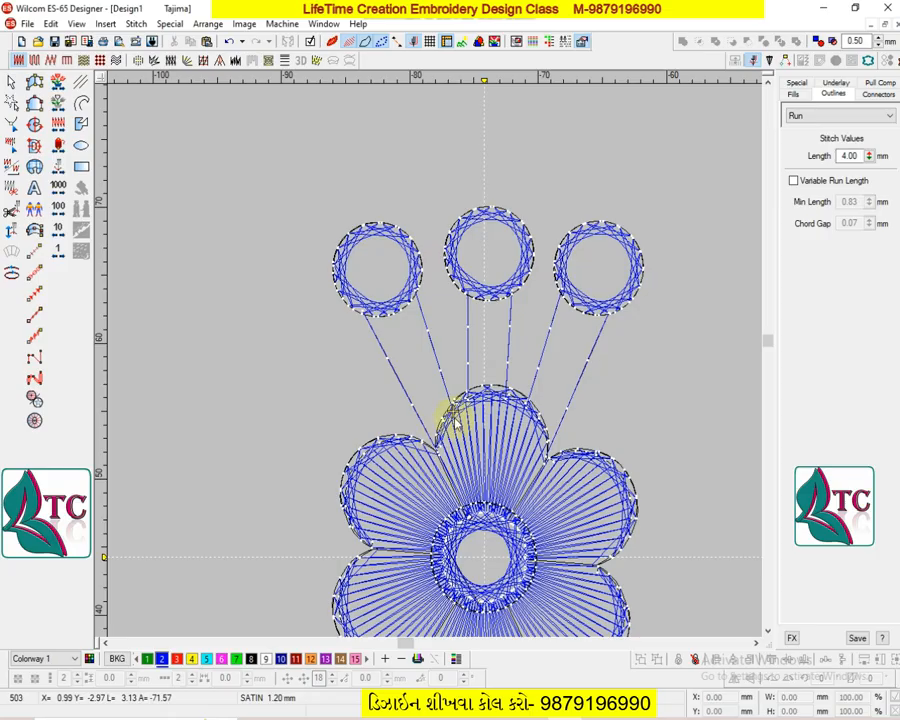
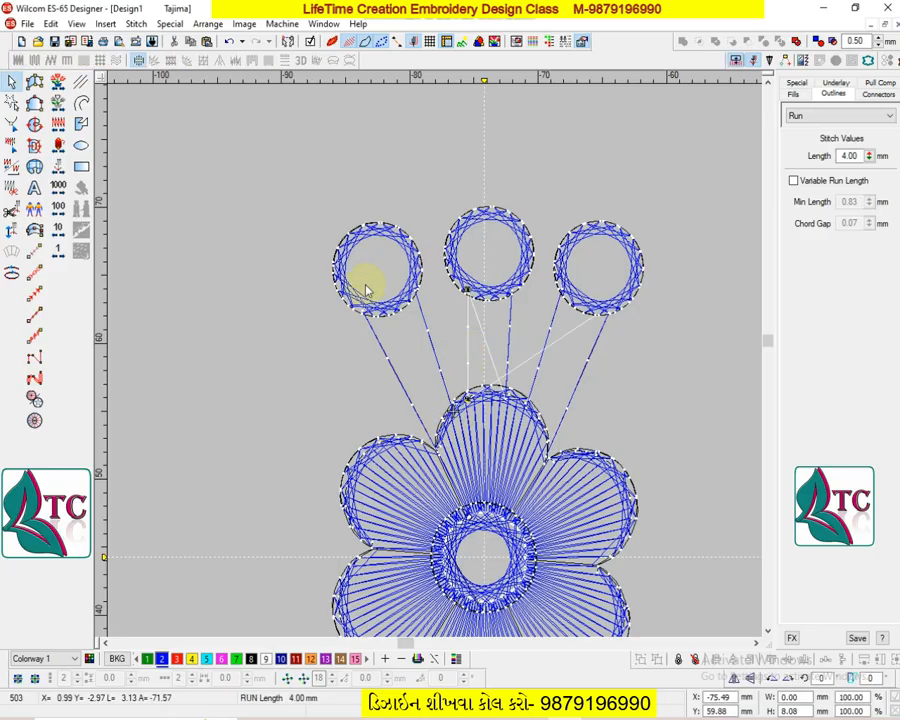
{"action": "left_click_drag", "start_coordinate": [305, 192], "coordinate": [467, 472]}
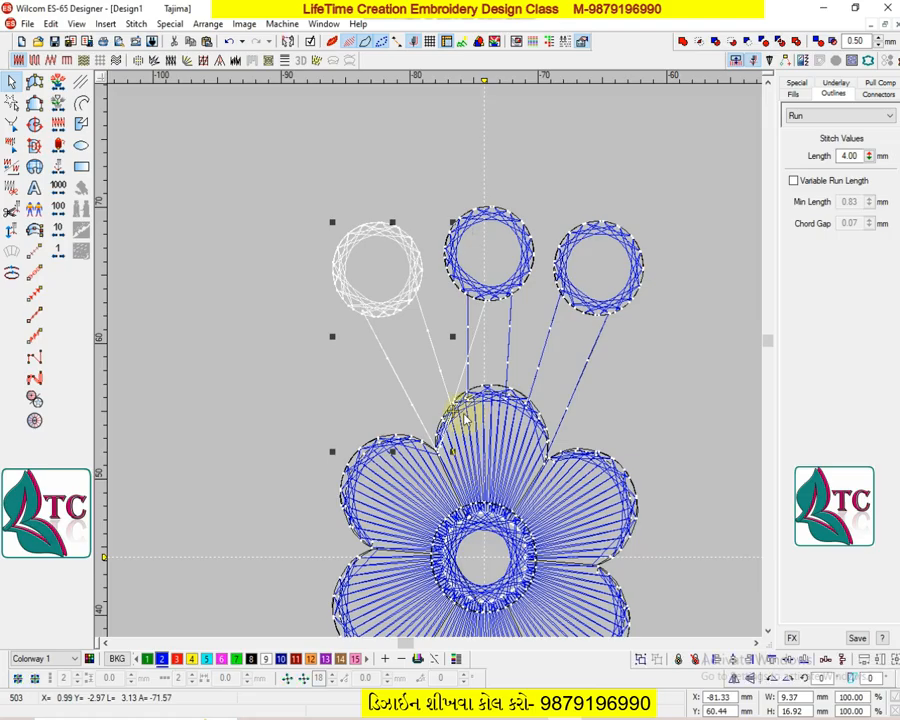
{"action": "key", "text": "Escape"}
- Re-sequence the centre ring set by cutting and pasting in place its left line, the ring, and its right line in that order
{"action": "left_click", "coordinate": [470, 330]}
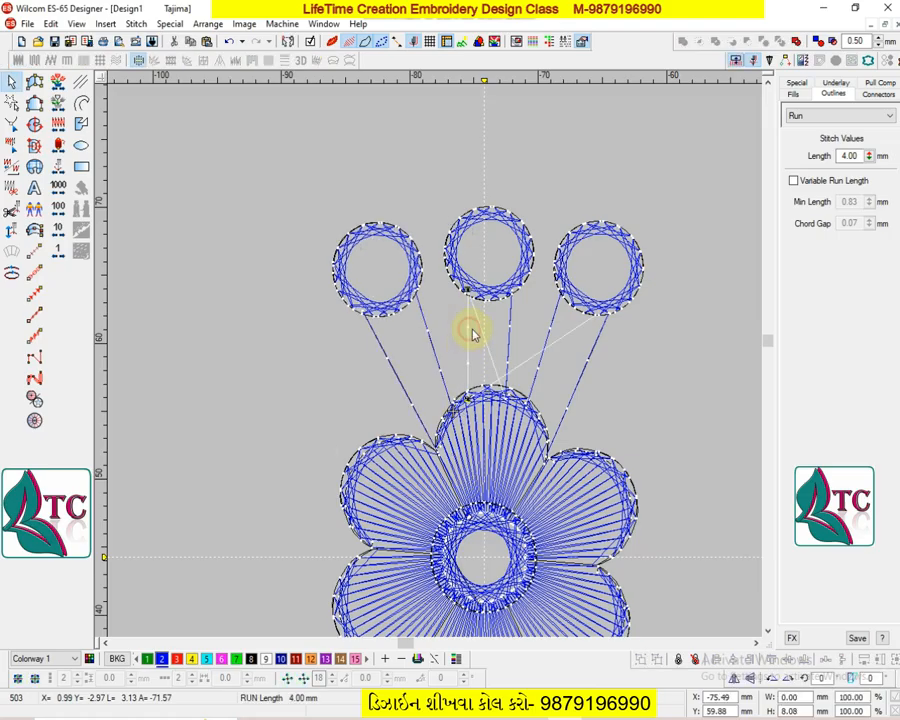
{"action": "key", "text": "j"}
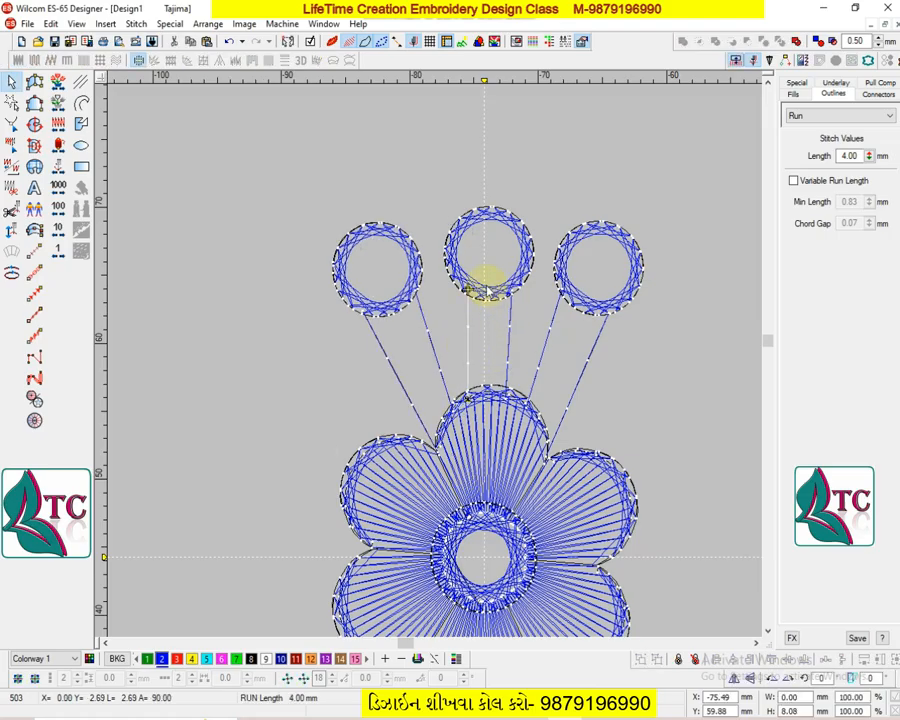
{"action": "key", "text": "Escape"}
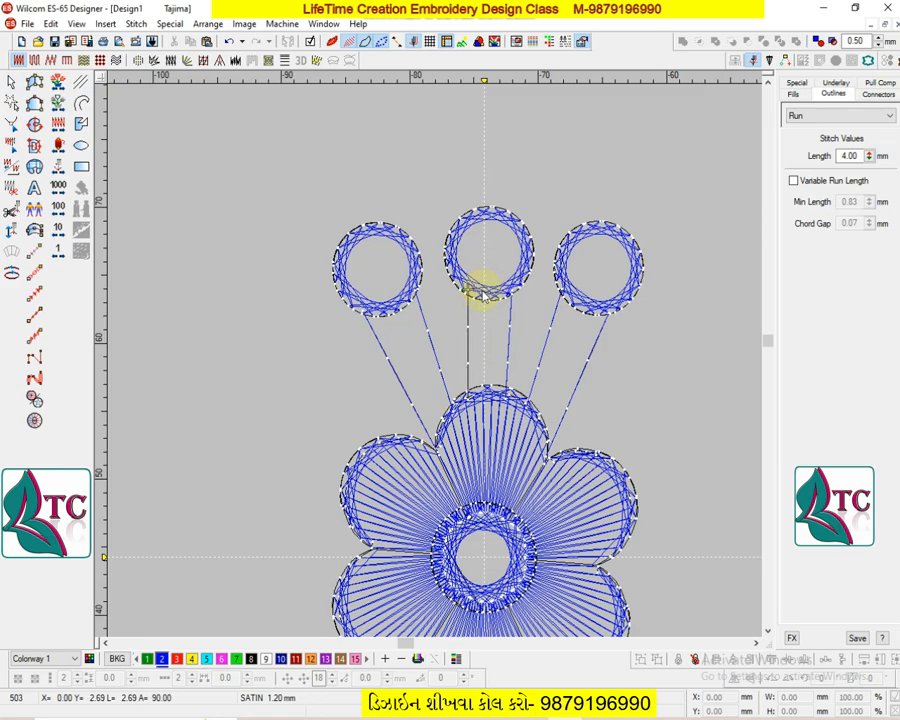
{"action": "left_click", "coordinate": [484, 294]}
{"action": "left_click", "coordinate": [571, 176]}
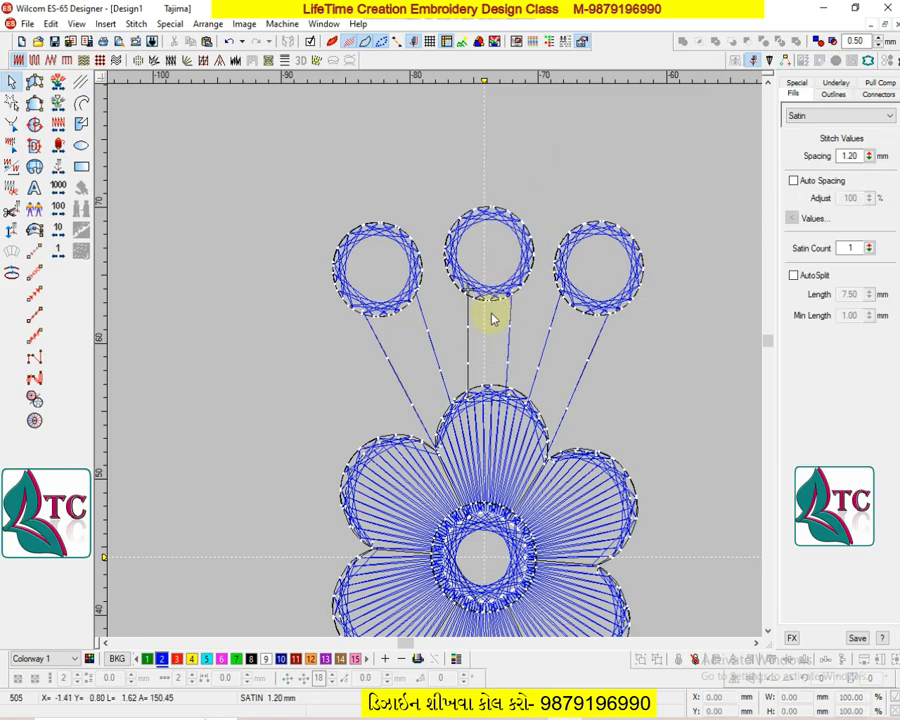
{"action": "left_click", "coordinate": [507, 355]}
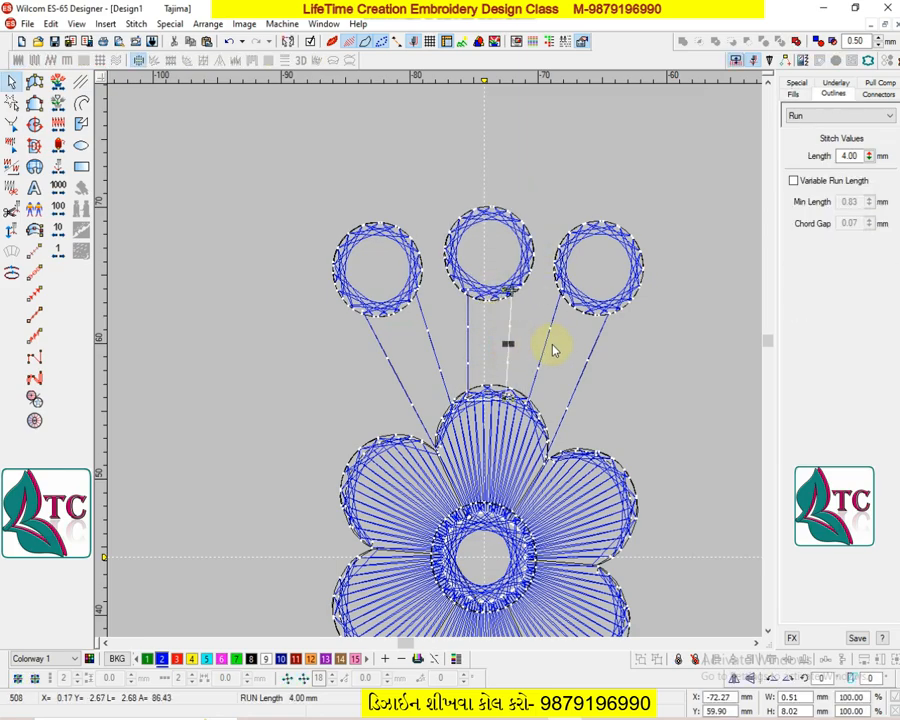
{"action": "left_click_drag", "start_coordinate": [436, 165], "coordinate": [542, 424]}
- Re-sequence the right ring set by cutting and pasting in place its inner line, the ring, and its outer line in that order
{"action": "left_click", "coordinate": [552, 342]}
{"action": "left_click", "coordinate": [547, 328]}
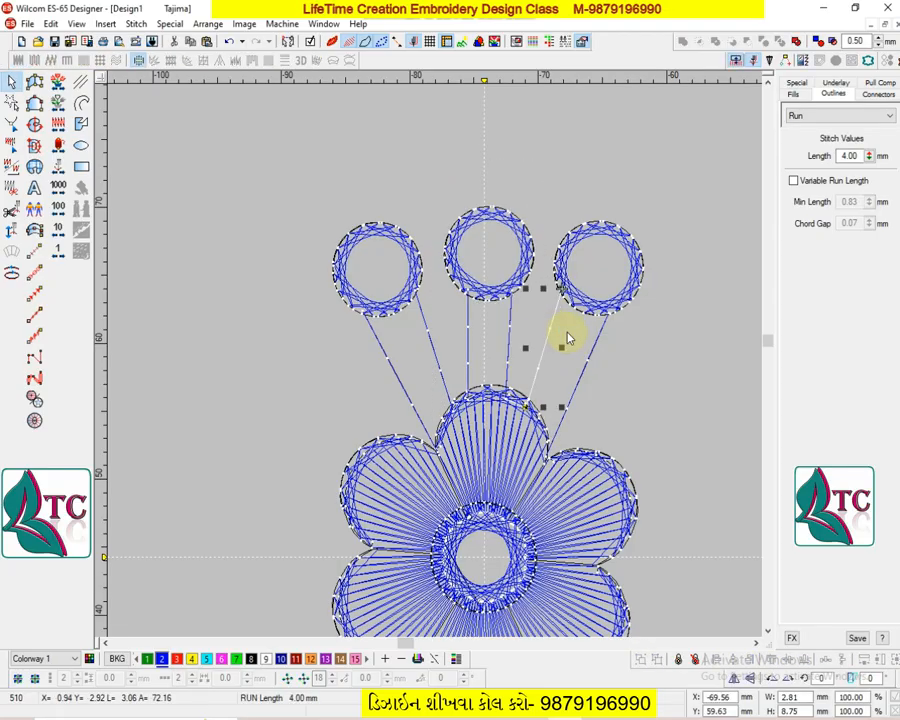
{"action": "key", "text": "Escape"}
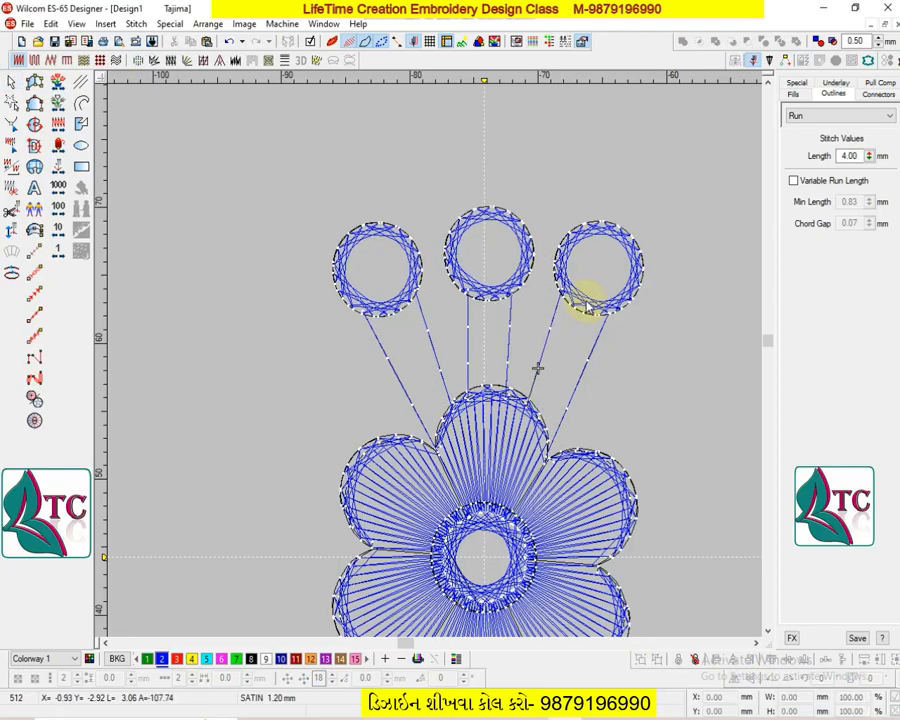
{"action": "left_click", "coordinate": [580, 298]}
{"action": "left_click", "coordinate": [672, 348]}
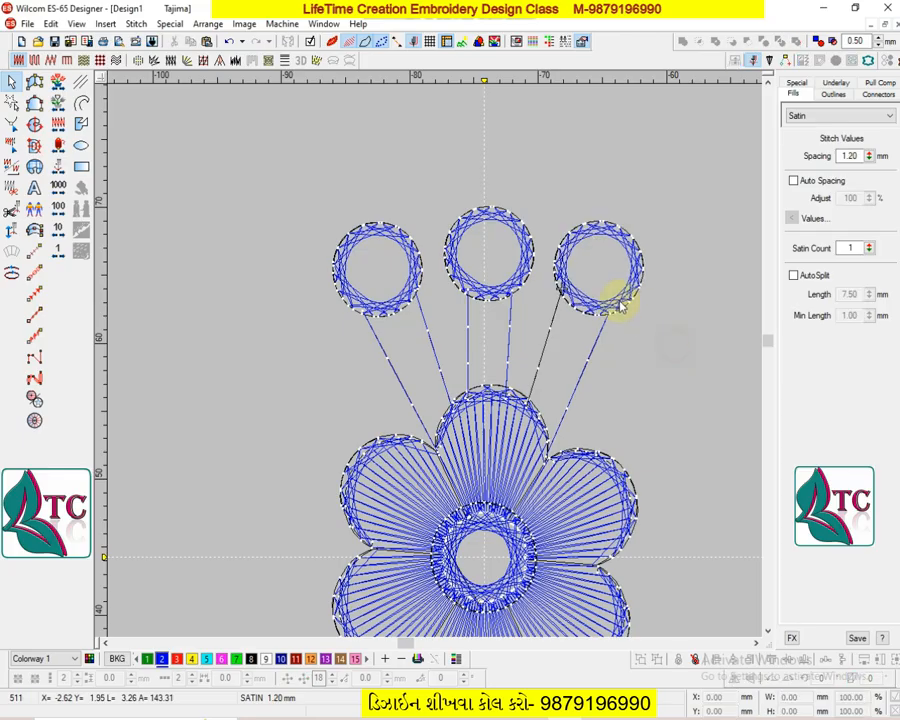
{"action": "left_click", "coordinate": [625, 298]}
{"action": "left_click", "coordinate": [650, 381]}
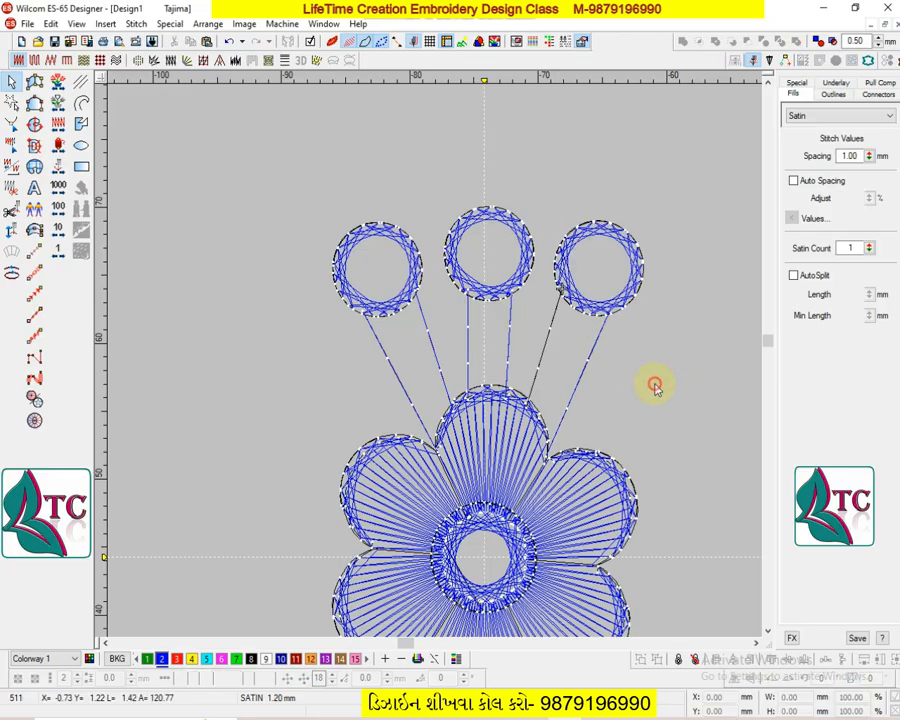
{"action": "left_click", "coordinate": [579, 372]}
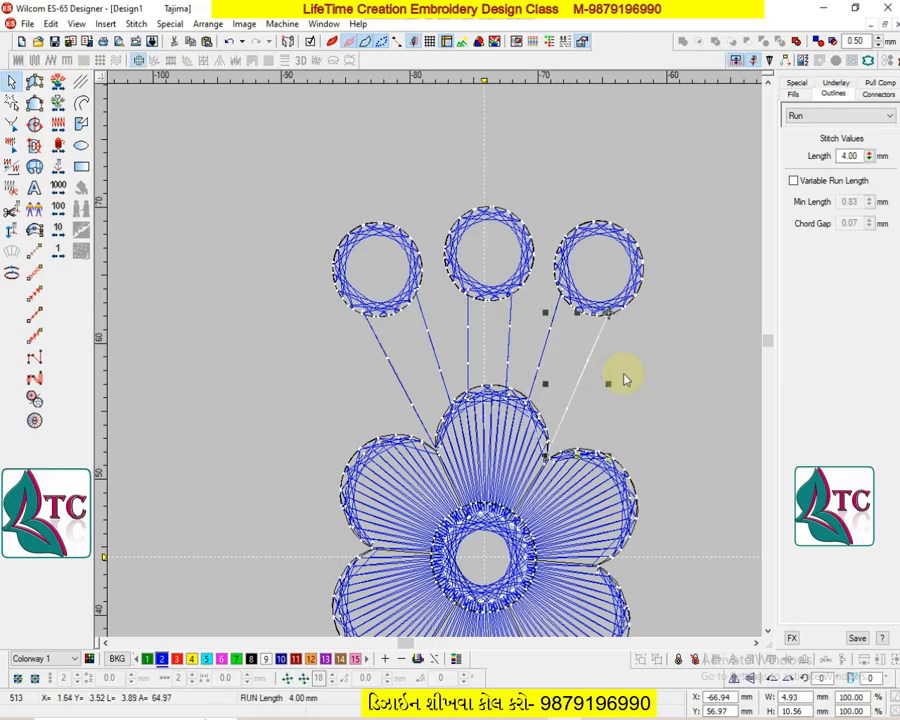
{"action": "left_click", "coordinate": [675, 270]}
{"action": "left_click_drag", "start_coordinate": [636, 195], "coordinate": [528, 454]}
{"action": "left_click", "coordinate": [550, 430]}
{"action": "left_click", "coordinate": [466, 297]}
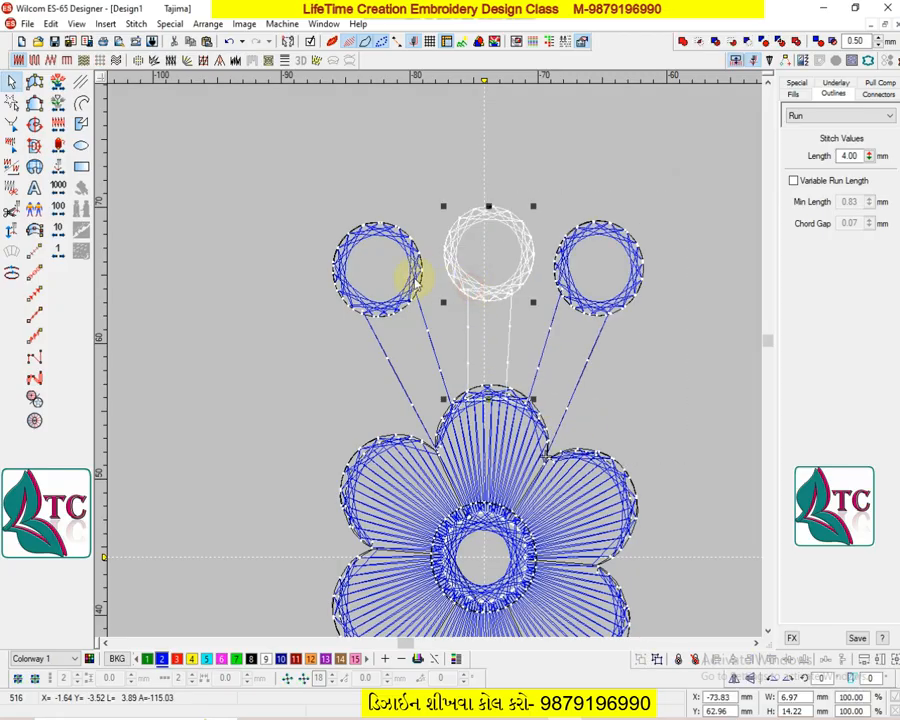
- Group the three rings with their six run-stitch lines, excluding the top petal's edge arc, and select the group
{"action": "left_click_drag", "start_coordinate": [256, 162], "coordinate": [583, 443]}
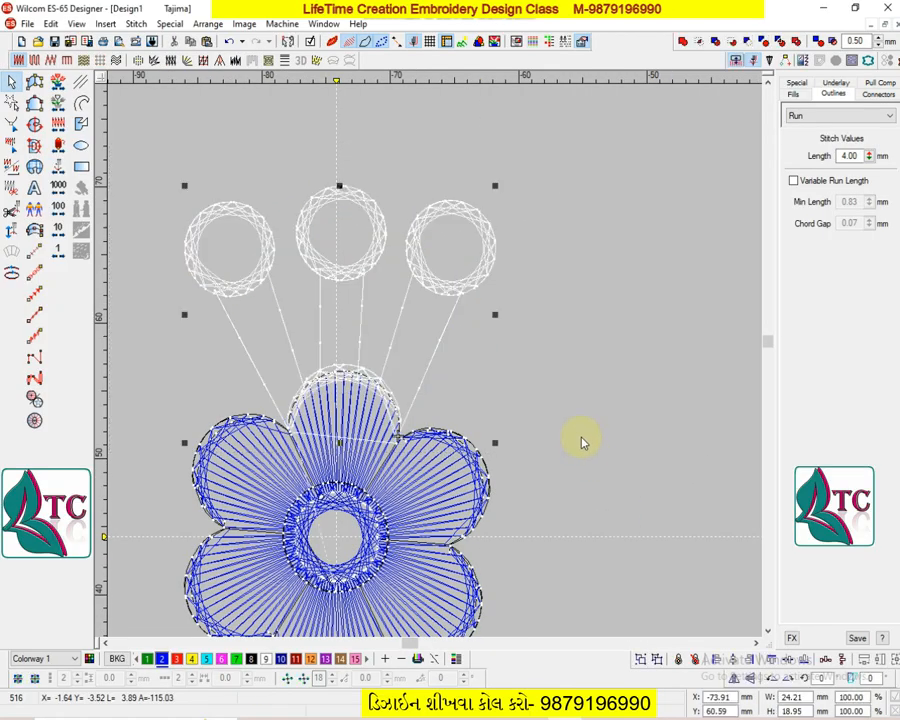
{"action": "left_click", "coordinate": [371, 377], "text": "ctrl"}
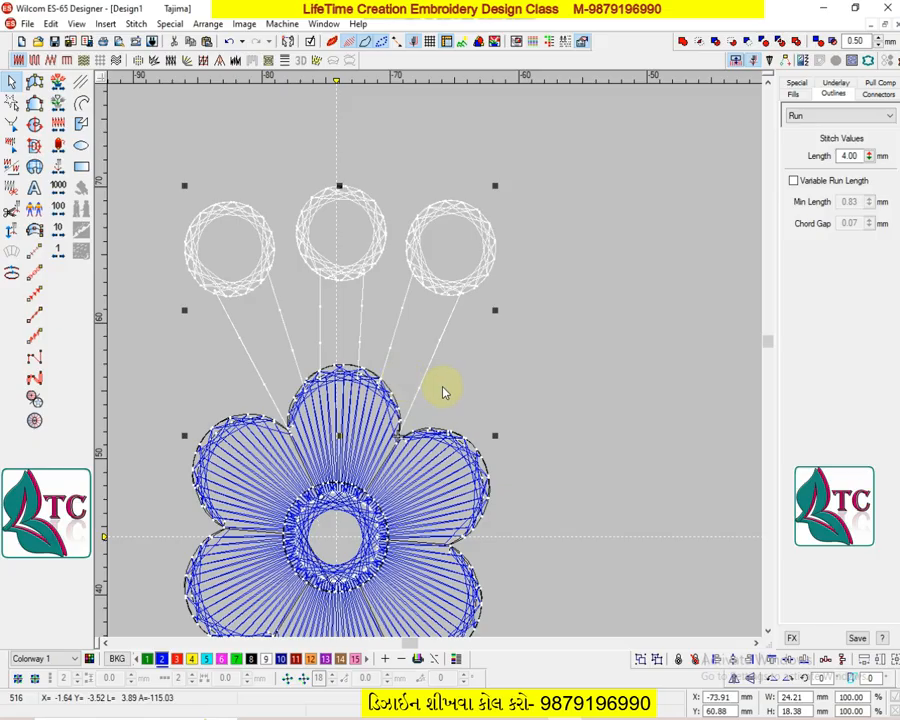
{"action": "key", "text": "Escape"}
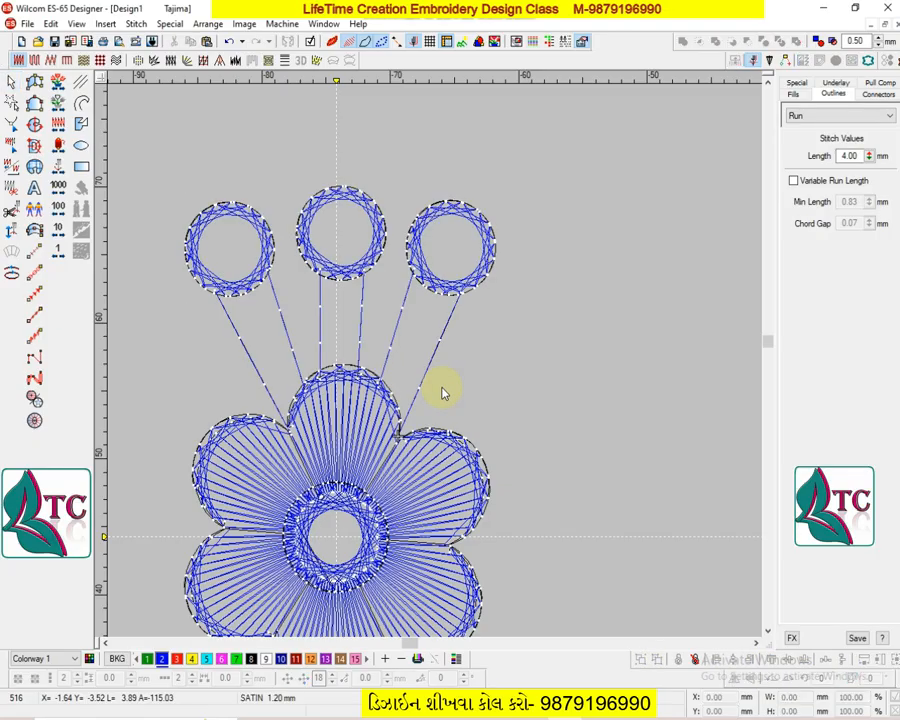
{"action": "key", "text": "o"}
{"action": "left_click", "coordinate": [332, 267]}
{"action": "key", "text": "Escape"}
{"action": "key", "text": "Escape"}
{"action": "key", "text": "shift+z"}
{"action": "key", "text": "b"}
{"action": "left_click_drag", "start_coordinate": [332, 274], "coordinate": [423, 552]}
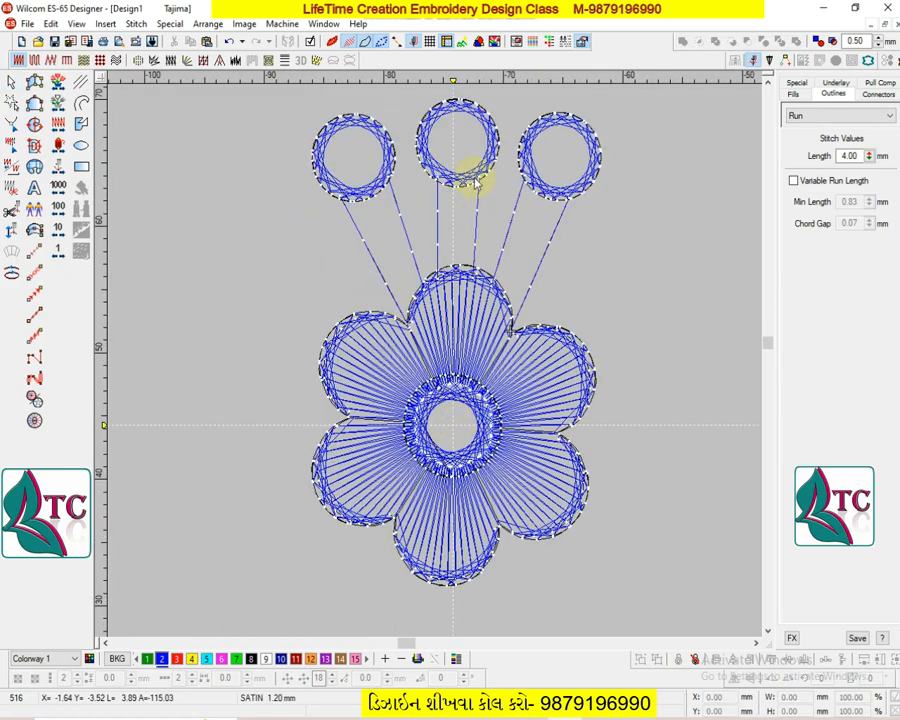
{"action": "left_click", "coordinate": [476, 183]}
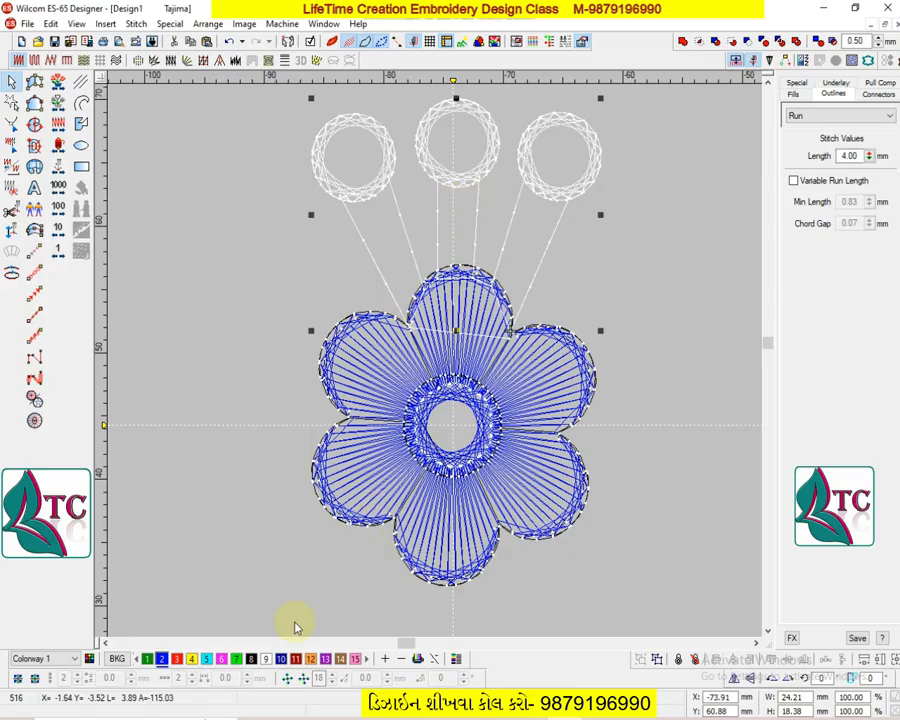
- Set the wreath count to 6 and try a wreath of the ring group around the flower's centre with connectors shown
{"action": "left_click", "coordinate": [319, 678]}
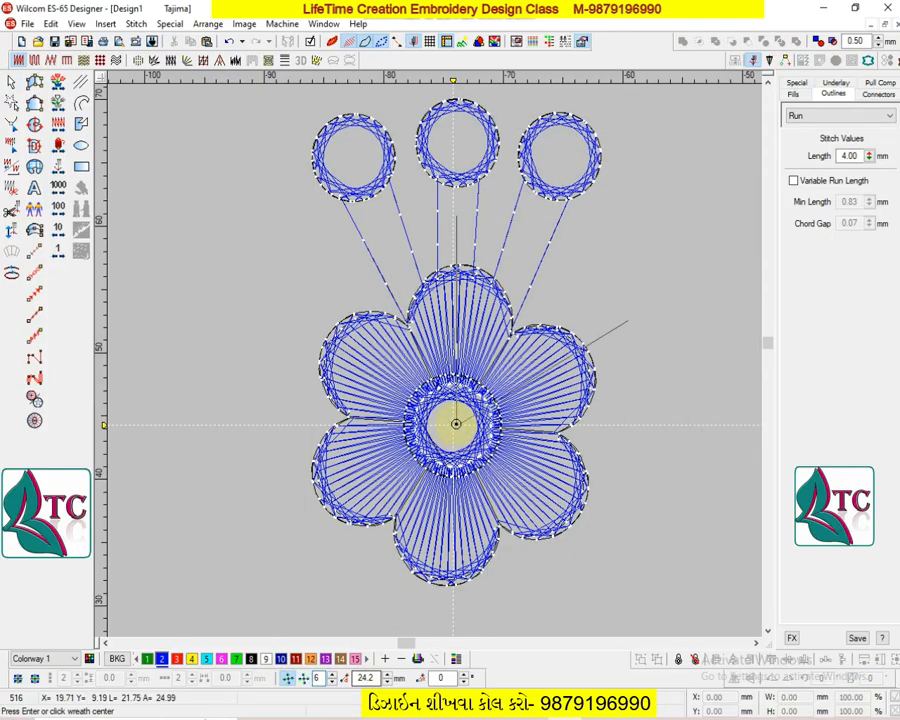
{"action": "left_click", "coordinate": [455, 424]}
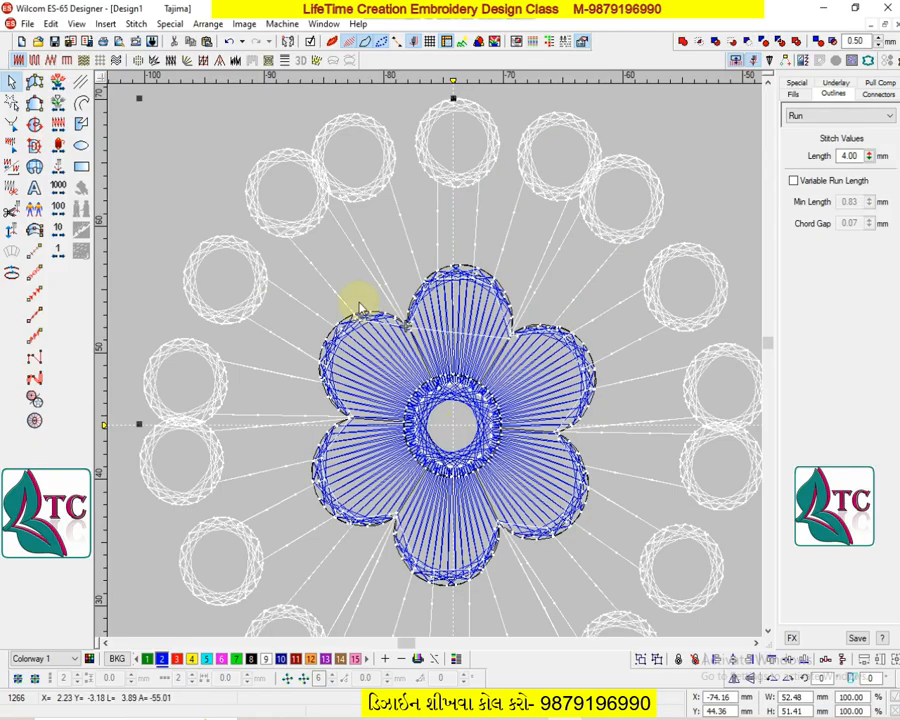
{"action": "left_click", "coordinate": [407, 86]}
{"action": "left_click", "coordinate": [397, 43]}
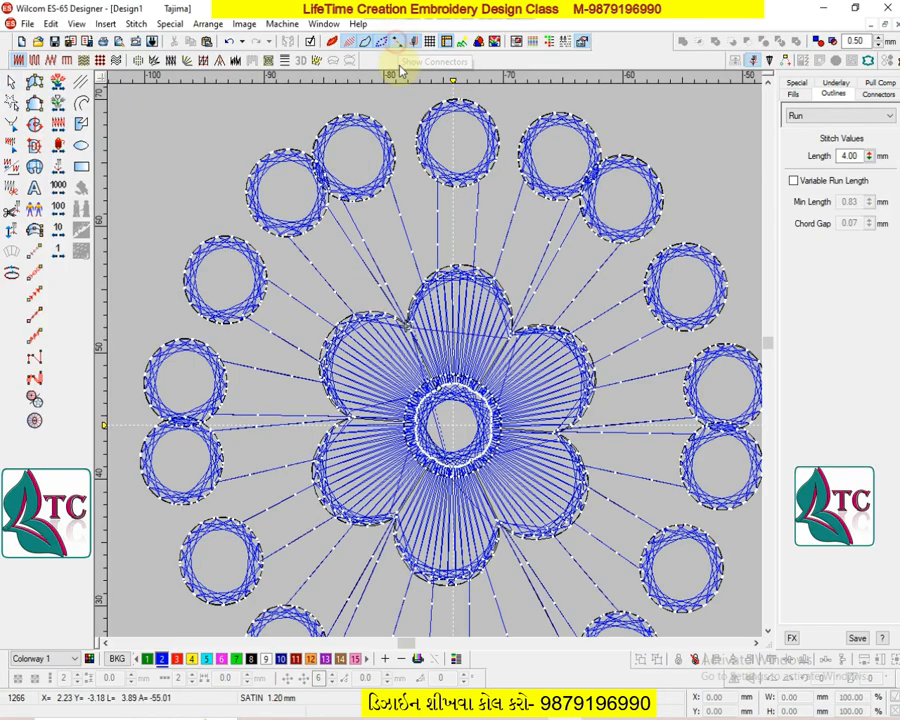
{"action": "key", "text": "shift+z"}
{"action": "key", "text": "z"}
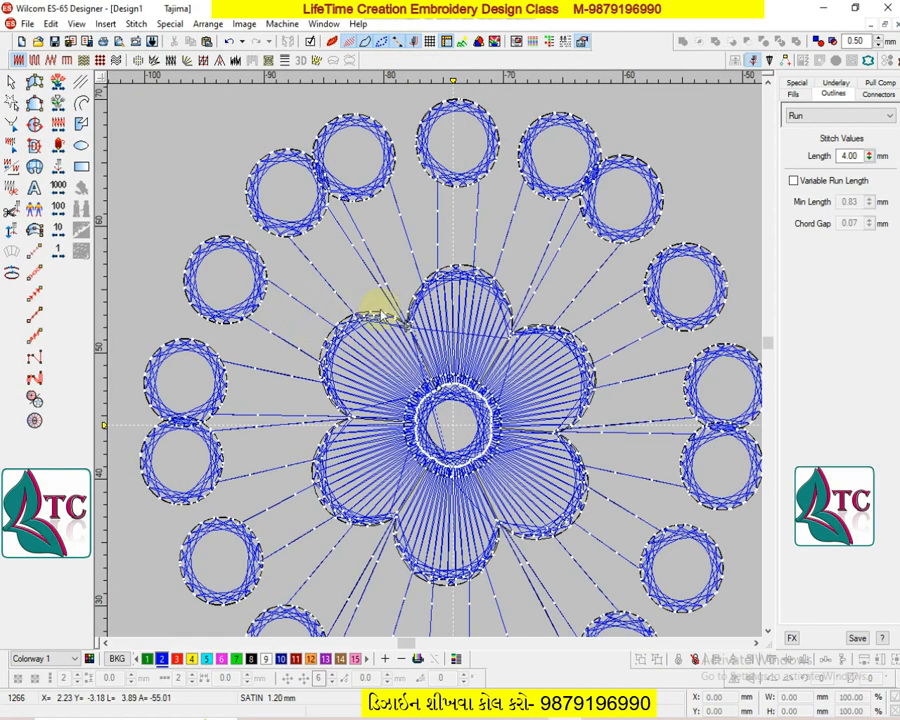
{"action": "key", "text": "ctrl+z"}
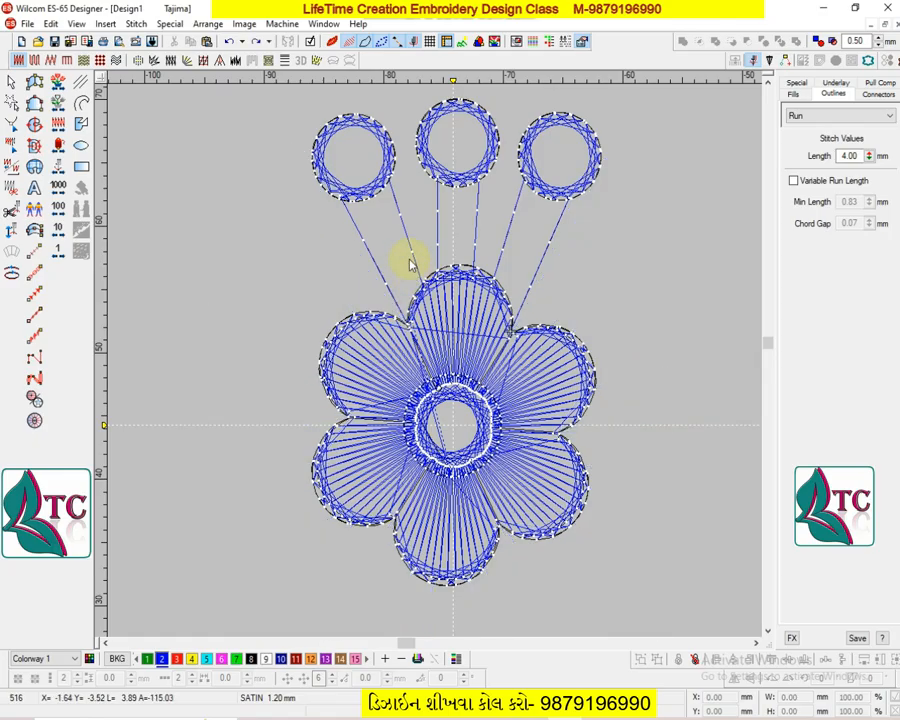
- Repeat the three-ring group as a 6-point wreath centred on the flower's centre to check the spacing between neighbouring rings
{"action": "left_click", "coordinate": [390, 175]}
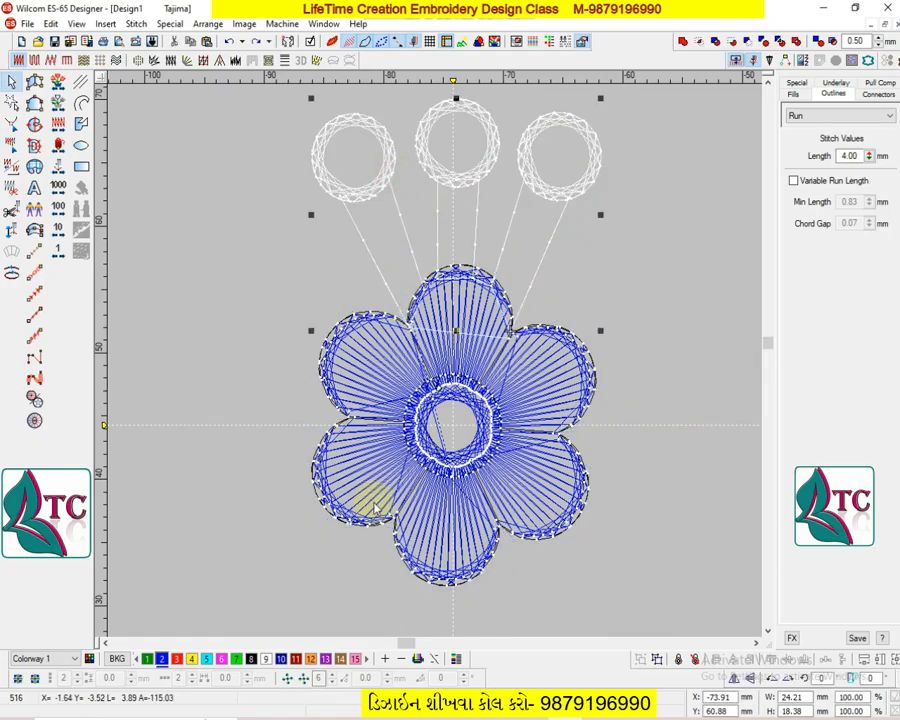
{"action": "left_click", "coordinate": [289, 679]}
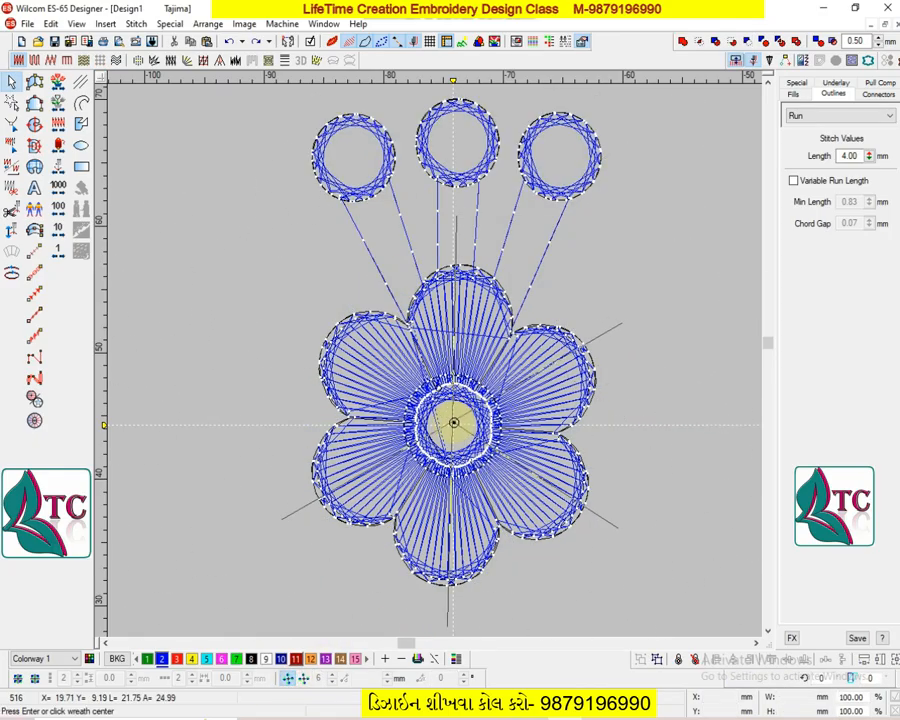
{"action": "left_click", "coordinate": [453, 424]}
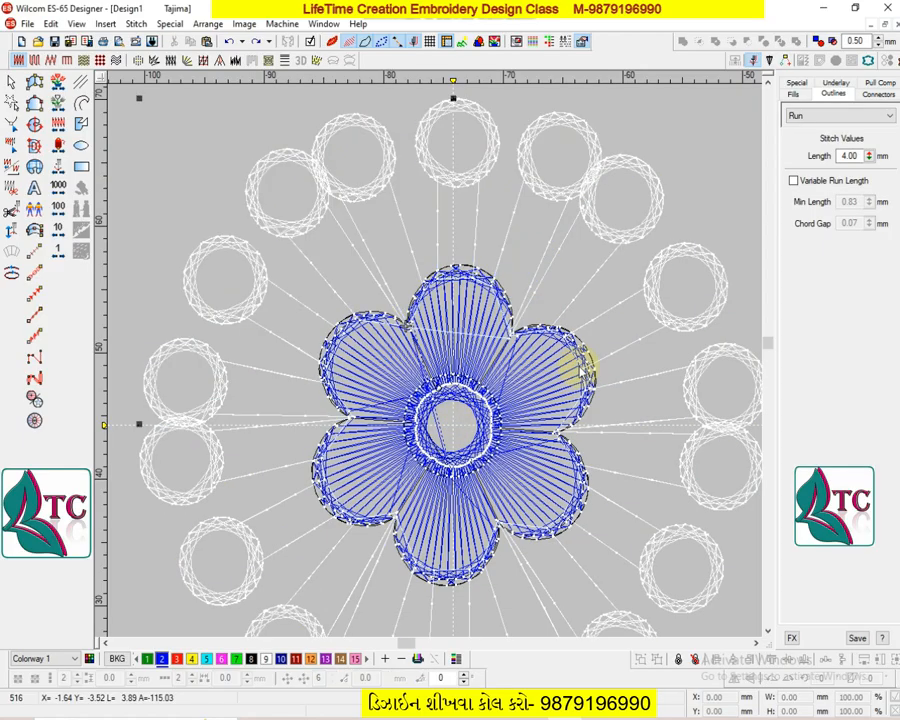
{"action": "key", "text": "shift+z"}
{"action": "key", "text": "z"}
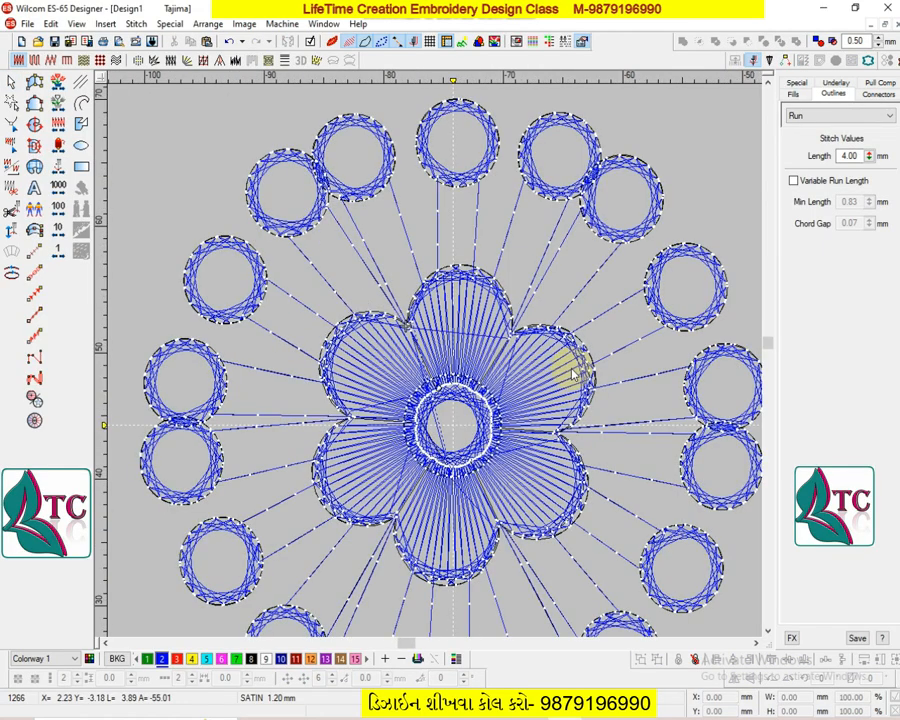
{"action": "scroll", "coordinate": [437, 323], "scroll_direction": "up", "scroll_amount": 3}
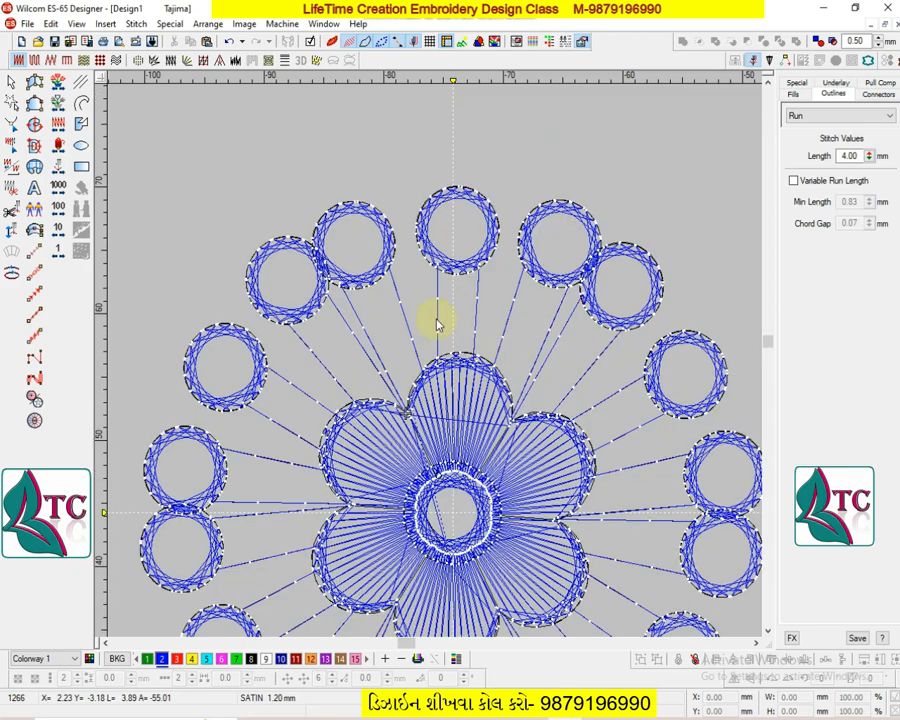
- Recolour the original three-ring group red and rotate its left ring set slightly clockwise, away from the neighbouring copy
{"action": "left_click", "coordinate": [384, 273]}
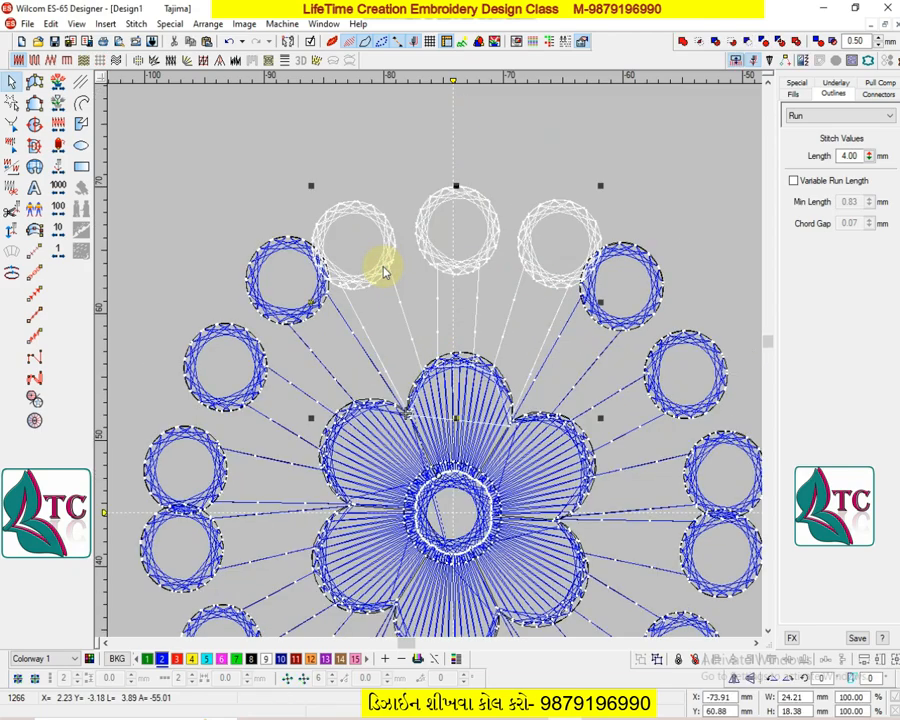
{"action": "left_click", "coordinate": [178, 659]}
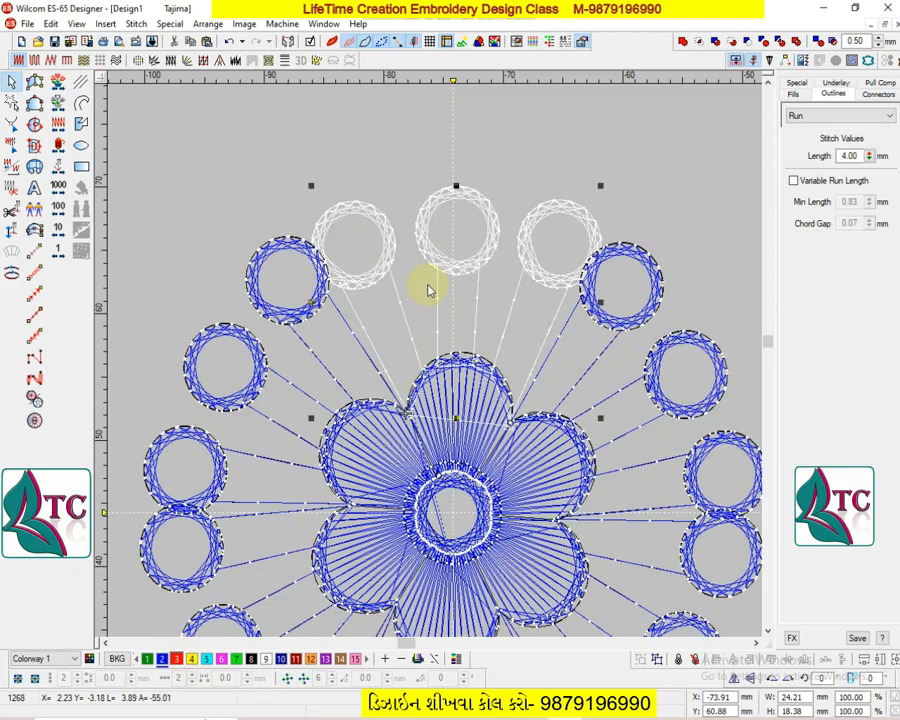
{"action": "left_click", "coordinate": [426, 284]}
{"action": "left_click", "coordinate": [385, 264]}
{"action": "left_click", "coordinate": [385, 268]}
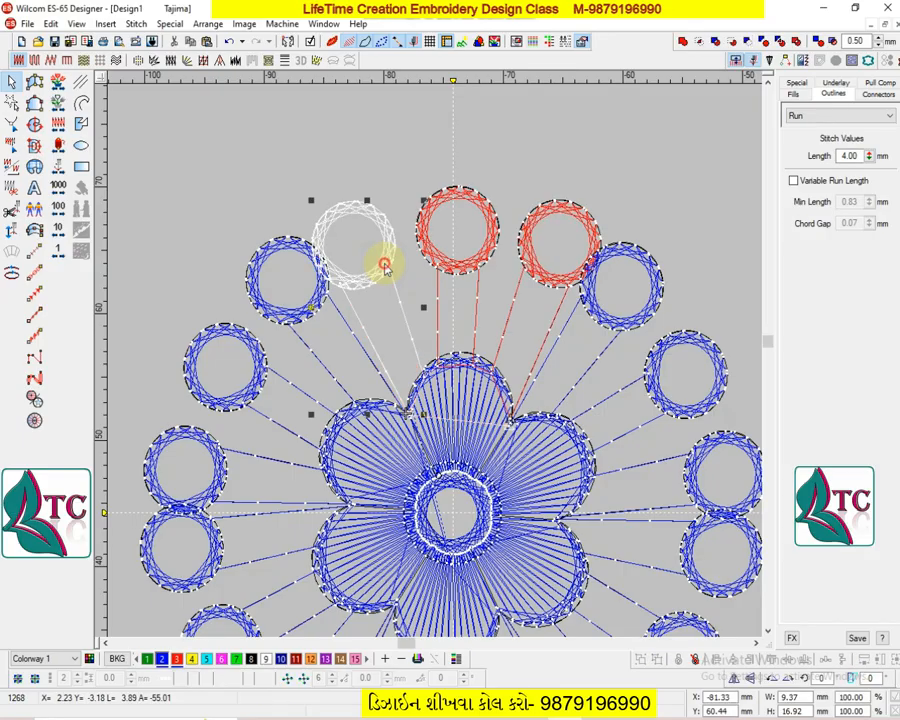
{"action": "left_click", "coordinate": [371, 308]}
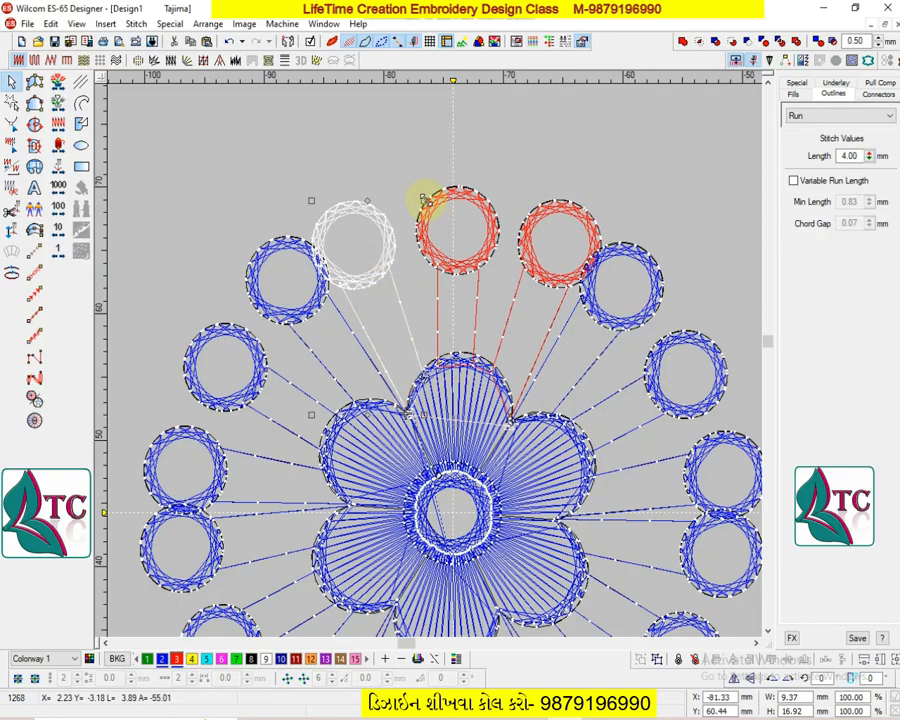
{"action": "left_click_drag", "start_coordinate": [425, 200], "coordinate": [440, 205]}
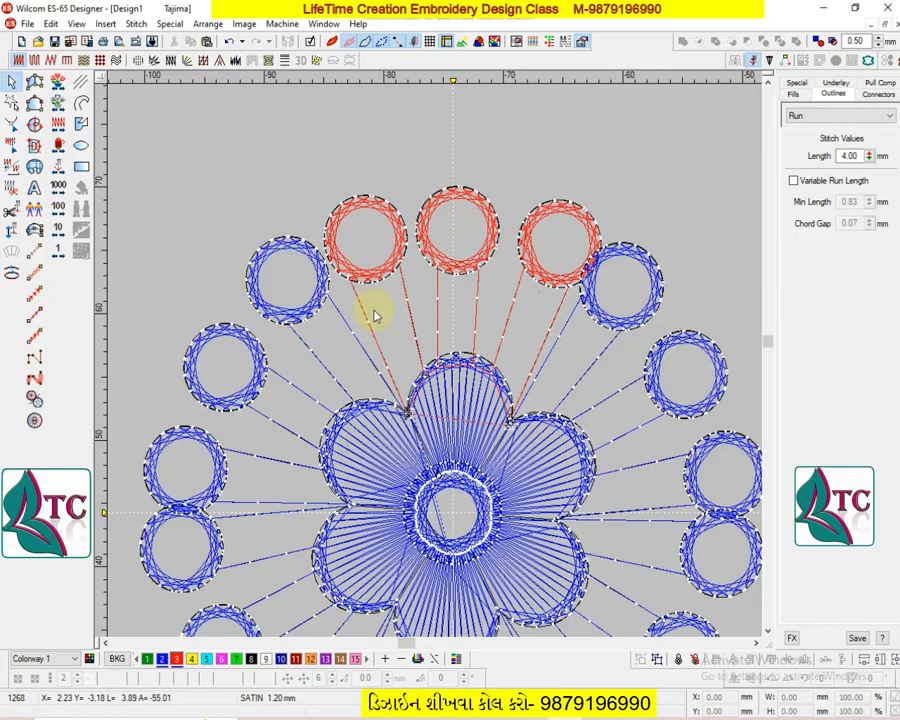
- Delete the five blue wreath copies of the ring group, keeping only the red original above the top petal
{"action": "left_click", "coordinate": [315, 312]}
{"action": "key", "text": "Delete"}
{"action": "left_click", "coordinate": [612, 316]}
{"action": "key", "text": "Delete"}
{"action": "scroll", "coordinate": [616, 364], "scroll_direction": "down", "scroll_amount": 3}
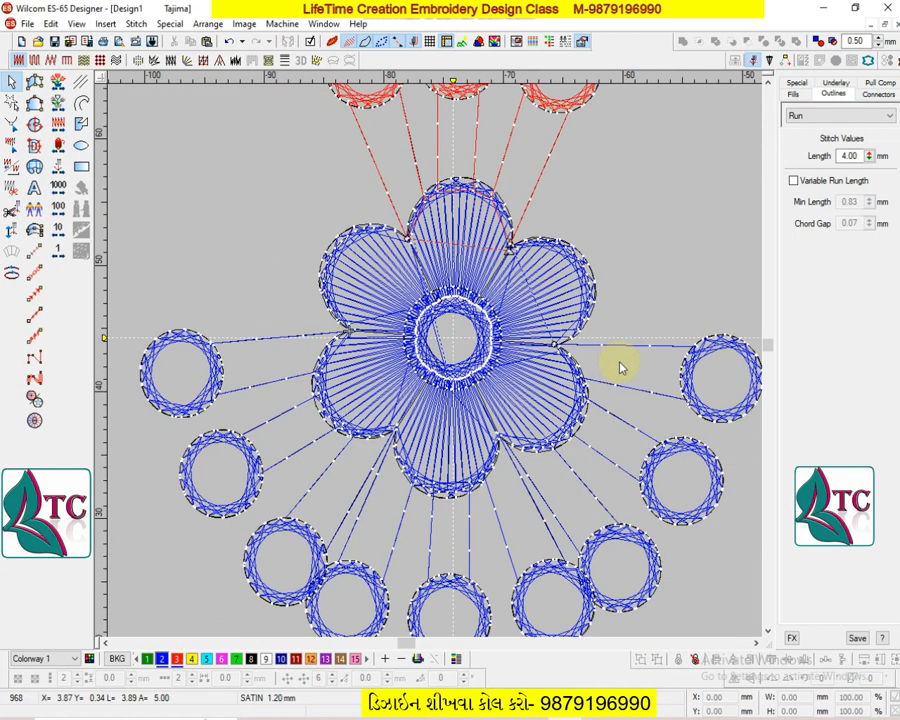
{"action": "key", "text": "shift+z"}
{"action": "left_click", "coordinate": [580, 372]}
{"action": "key", "text": "Delete"}
{"action": "left_click", "coordinate": [432, 456]}
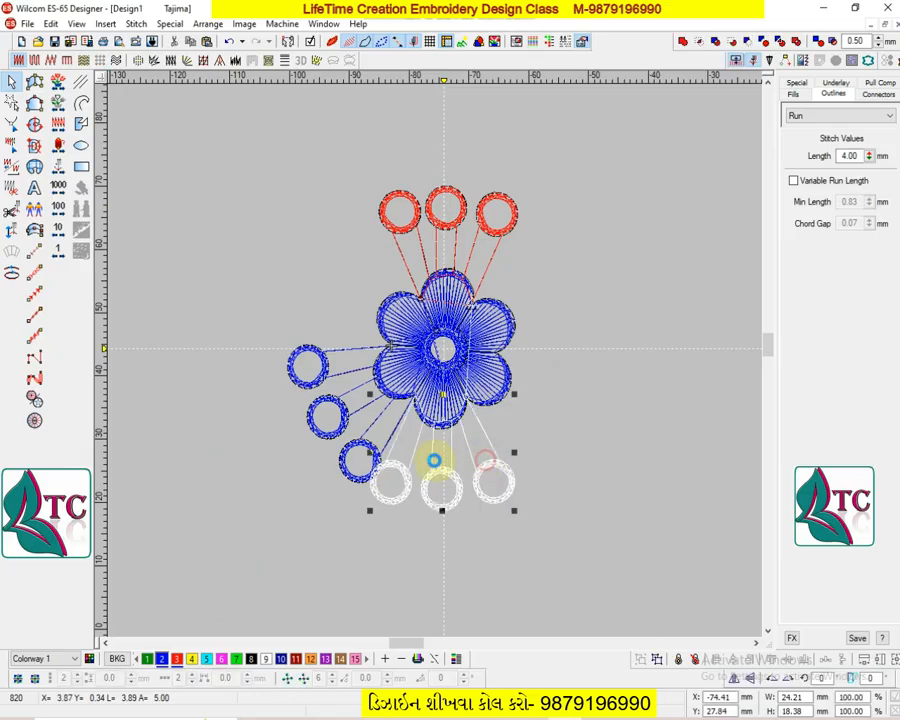
{"action": "key", "text": "Delete"}
{"action": "left_click", "coordinate": [376, 440]}
{"action": "key", "text": "Delete"}
- Select the three red ring sets without the top petal's edge arc, and cut and re-paste them in place
{"action": "left_click_drag", "start_coordinate": [630, 321], "coordinate": [629, 318]}
{"action": "key", "text": "z"}
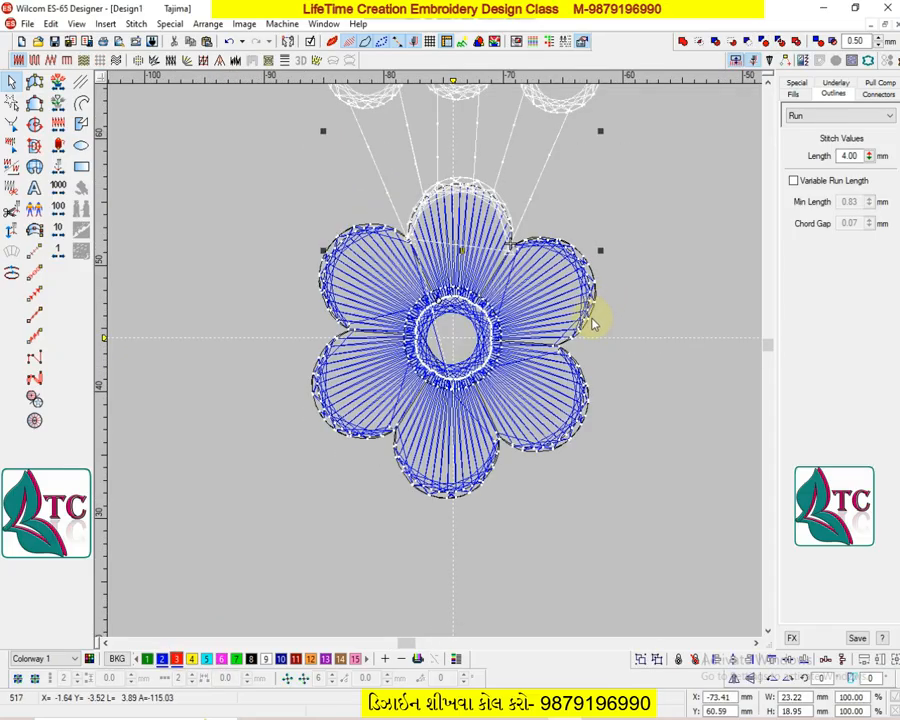
{"action": "left_click", "coordinate": [465, 267], "text": "ctrl"}
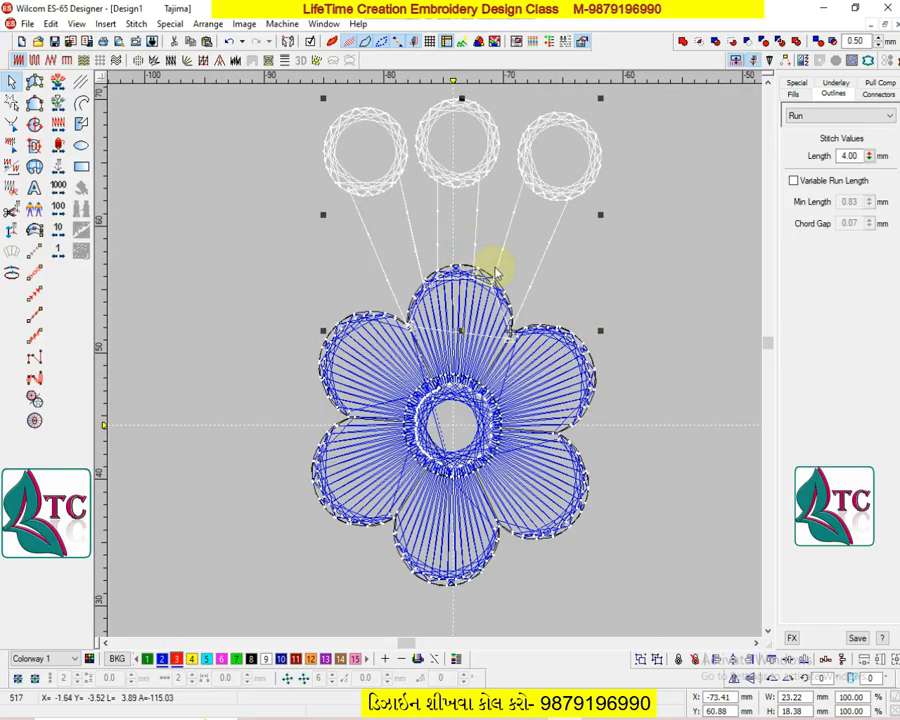
{"action": "key", "text": "ctrl+x"}
{"action": "key", "text": "ctrl+v"}
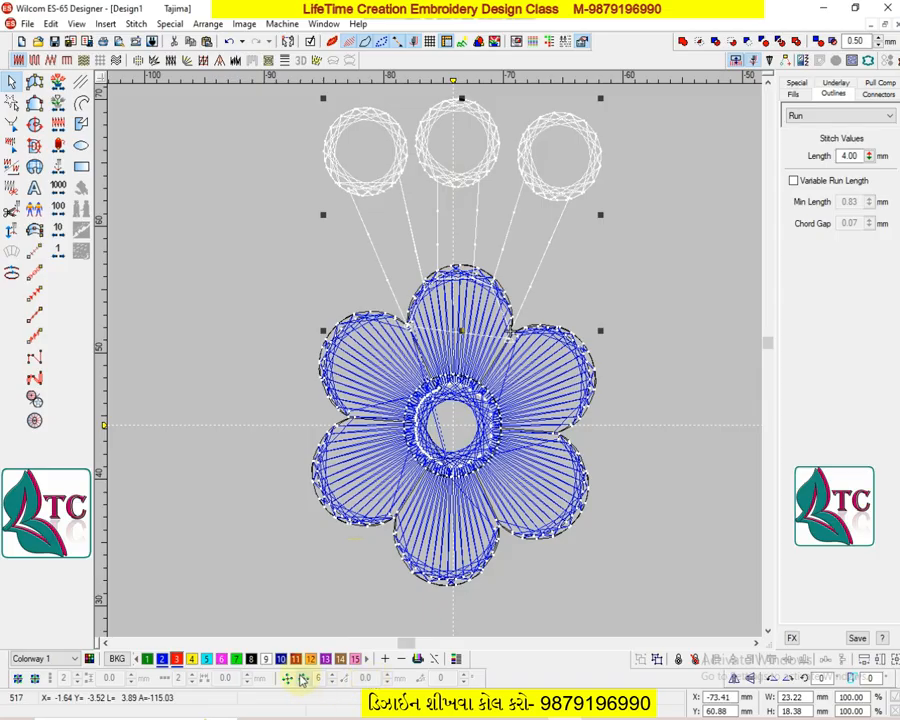
- Repeat the red ring sets as a 6-point wreath around the flower's centre and examine the gaps between rings
{"action": "left_click", "coordinate": [301, 680]}
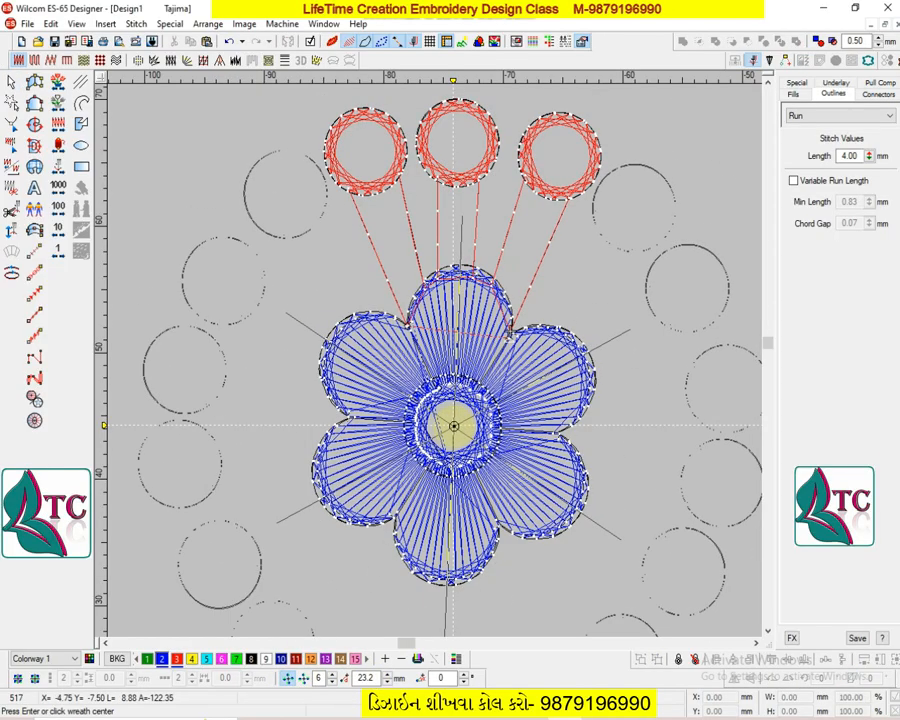
{"action": "left_click", "coordinate": [454, 425]}
{"action": "key", "text": "shift+z"}
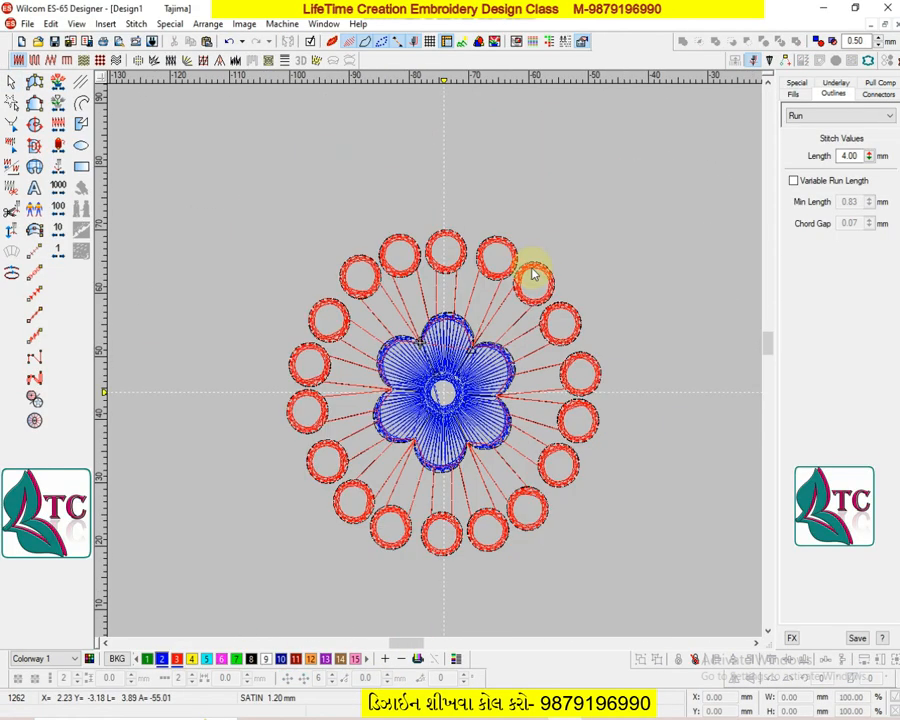
{"action": "scroll", "coordinate": [461, 281], "scroll_direction": "up", "scroll_amount": 3}
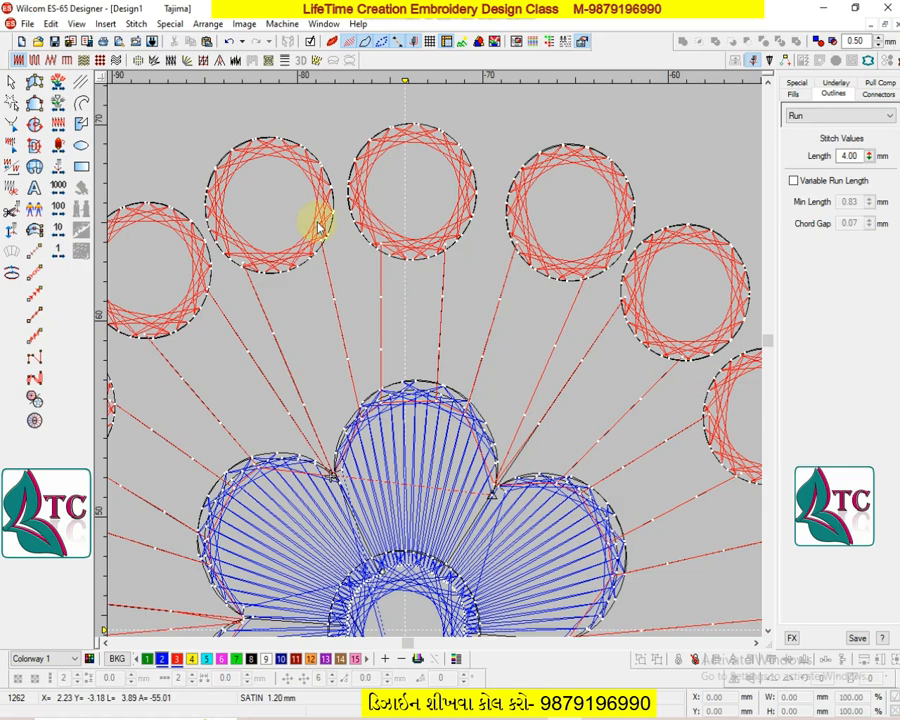
- Recolour the original ring group blue and rotate its right ring set slightly counter-clockwise, away from the neighbouring copy
{"action": "left_click", "coordinate": [509, 237]}
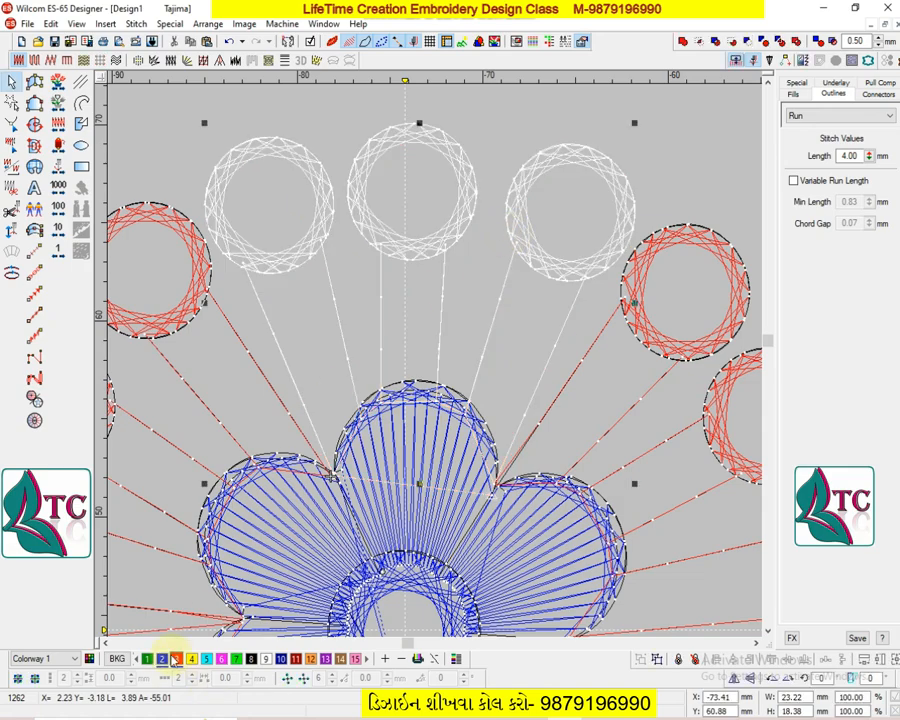
{"action": "left_click", "coordinate": [512, 344]}
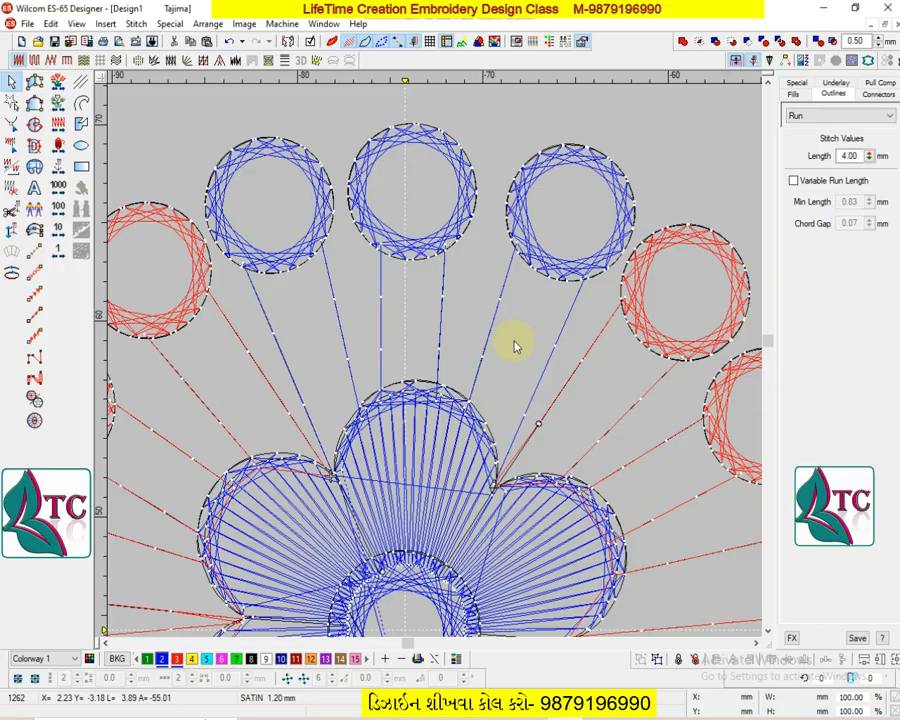
{"action": "left_click", "coordinate": [540, 277]}
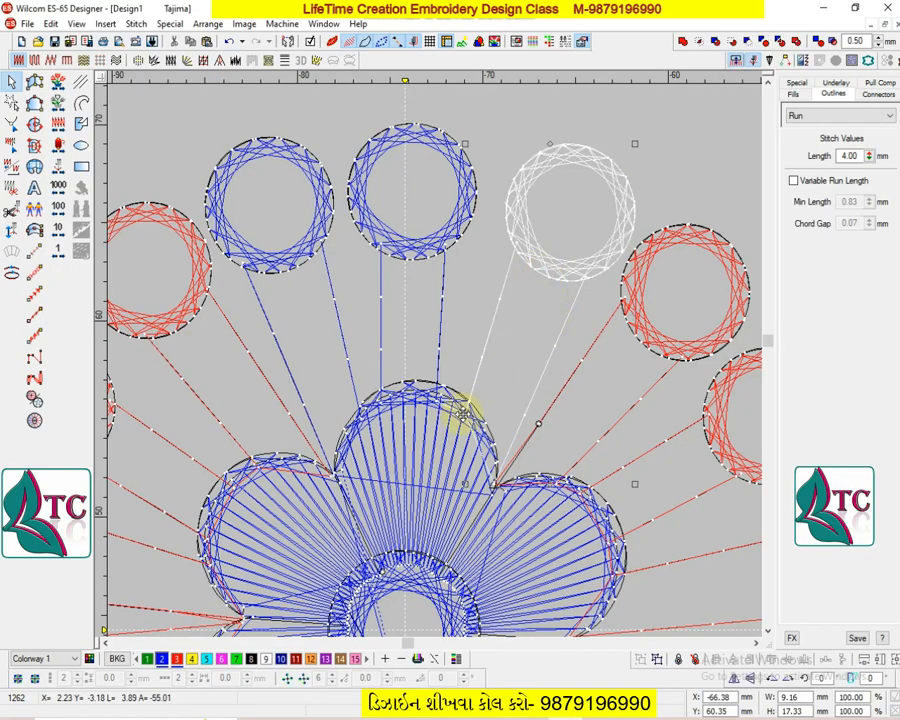
{"action": "left_click_drag", "start_coordinate": [635, 144], "coordinate": [623, 138]}
{"action": "key", "text": "Escape"}
{"action": "key", "text": "shift+z"}
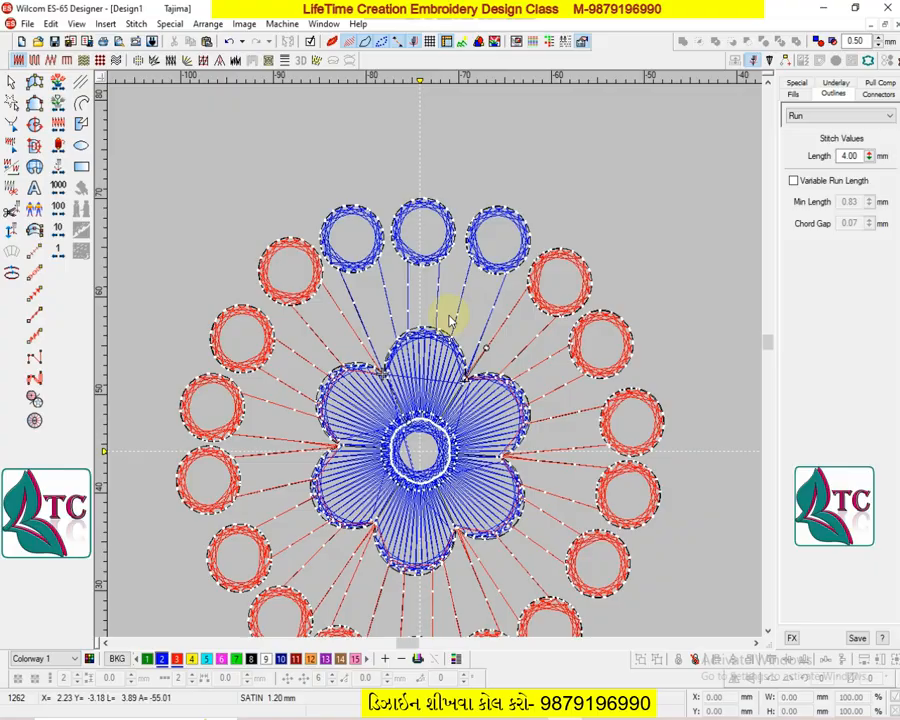
- Delete the five red wreath copies, leaving only the blue ring sets above the top petal
{"action": "left_click", "coordinate": [316, 293]}
{"action": "key", "text": "Delete"}
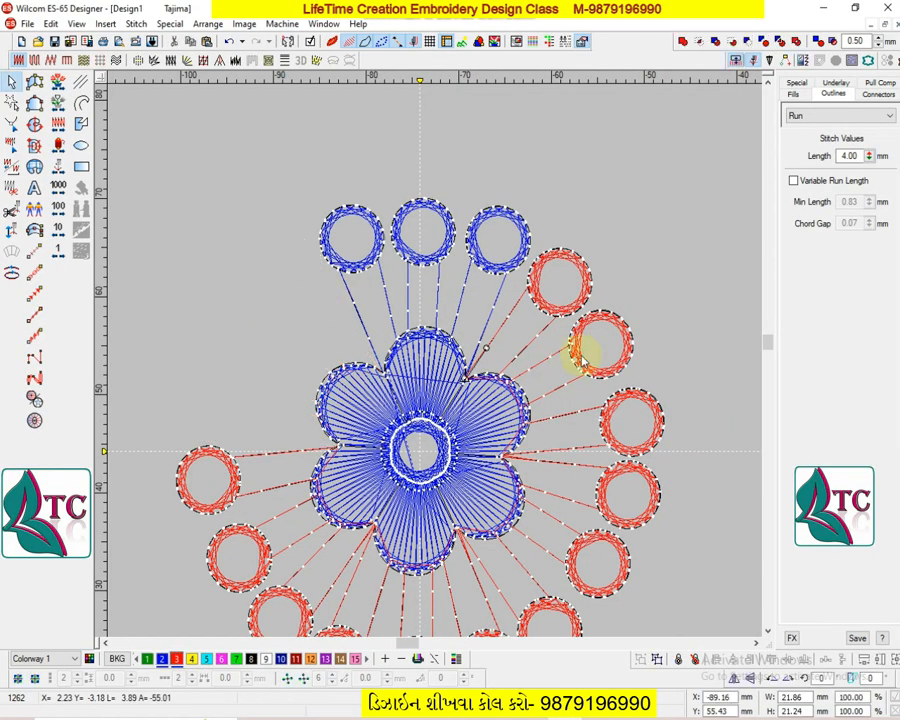
{"action": "left_click", "coordinate": [578, 316]}
{"action": "key", "text": "Delete"}
{"action": "left_click", "coordinate": [272, 492]}
{"action": "key", "text": "Delete"}
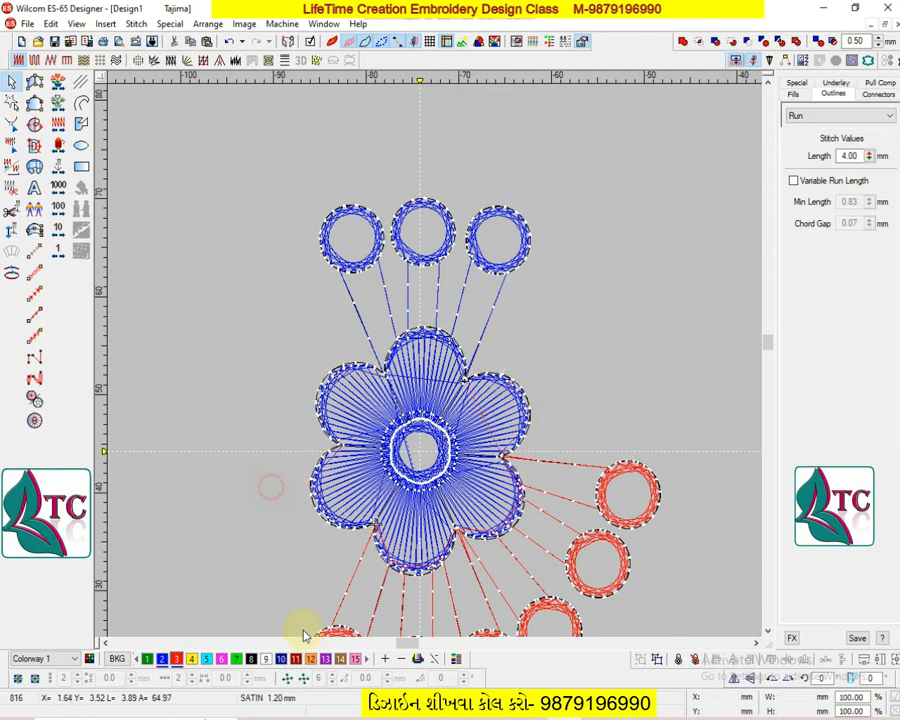
{"action": "scroll", "coordinate": [500, 569], "scroll_direction": "down", "scroll_amount": 3}
{"action": "left_click", "coordinate": [522, 482]}
{"action": "key", "text": "Delete"}
{"action": "left_click", "coordinate": [562, 442]}
{"action": "key", "text": "Delete"}
{"action": "scroll", "coordinate": [531, 400], "scroll_direction": "up", "scroll_amount": 3}
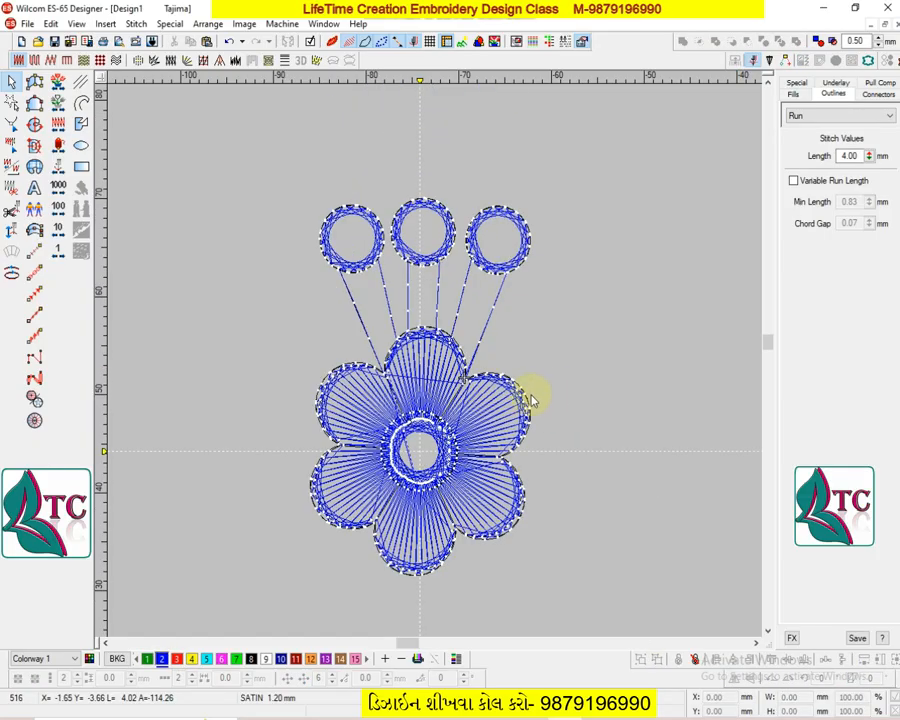
- Select the three blue ring sets without the top petal's edge arc and repeat them as a 6-point wreath about the flower's centre
{"action": "left_click_drag", "start_coordinate": [281, 156], "coordinate": [668, 390]}
{"action": "key", "text": "z"}
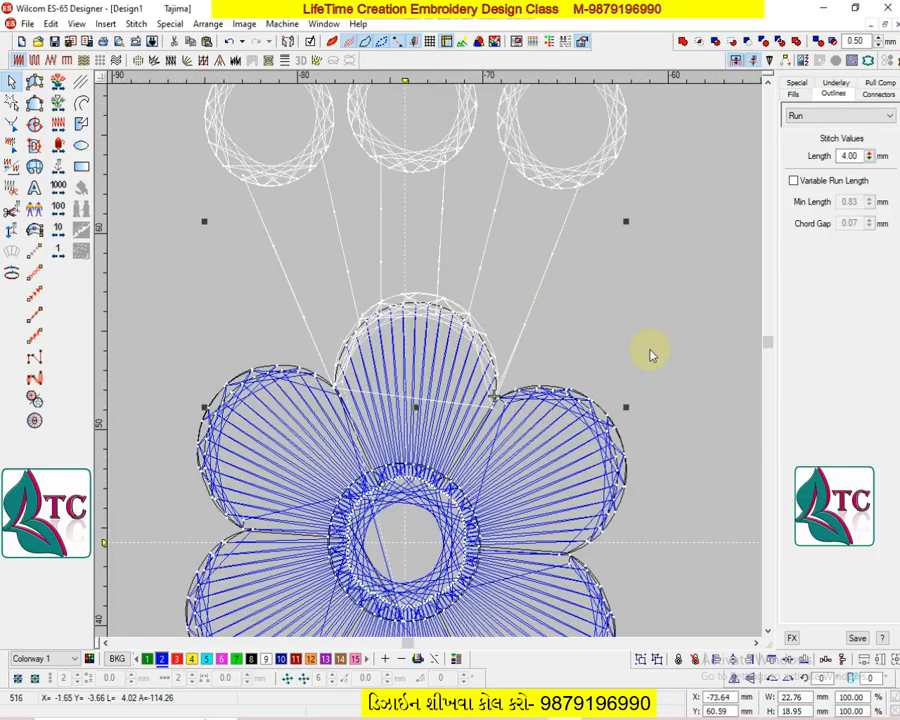
{"action": "left_click", "coordinate": [455, 305], "text": "ctrl"}
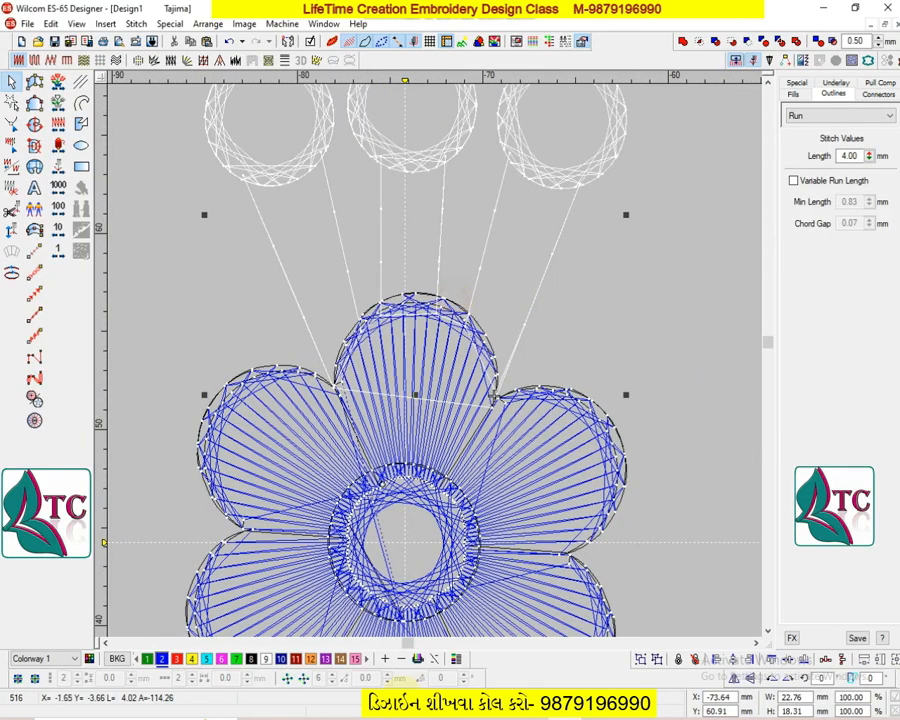
{"action": "left_click", "coordinate": [289, 677]}
{"action": "left_click", "coordinate": [406, 542]}
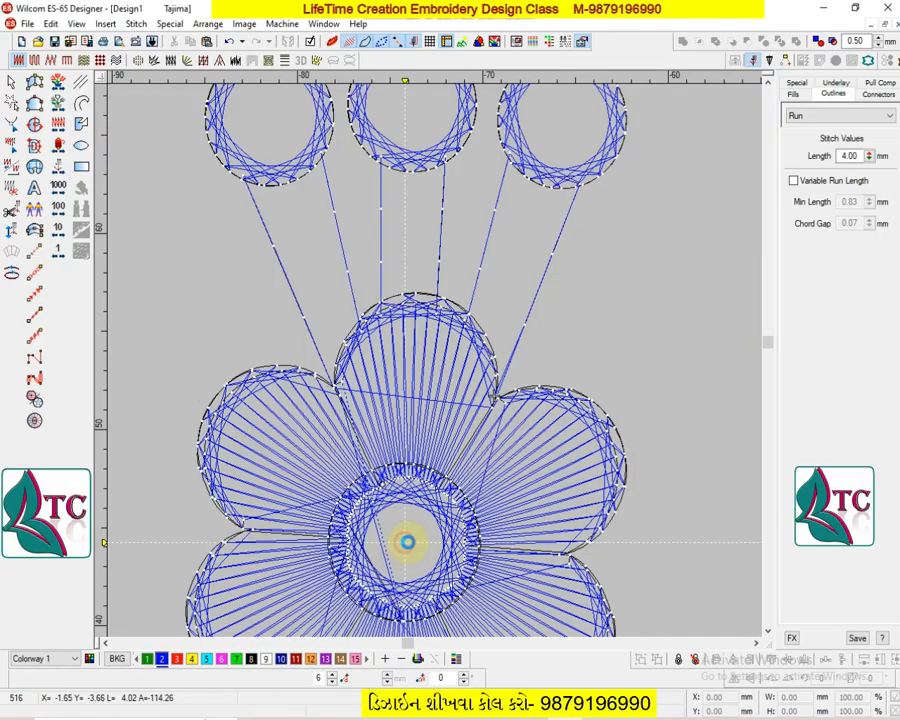
{"action": "key", "text": "shift+z"}
{"action": "key", "text": "Escape"}
{"action": "scroll", "coordinate": [604, 360], "scroll_direction": "down", "scroll_amount": 1}
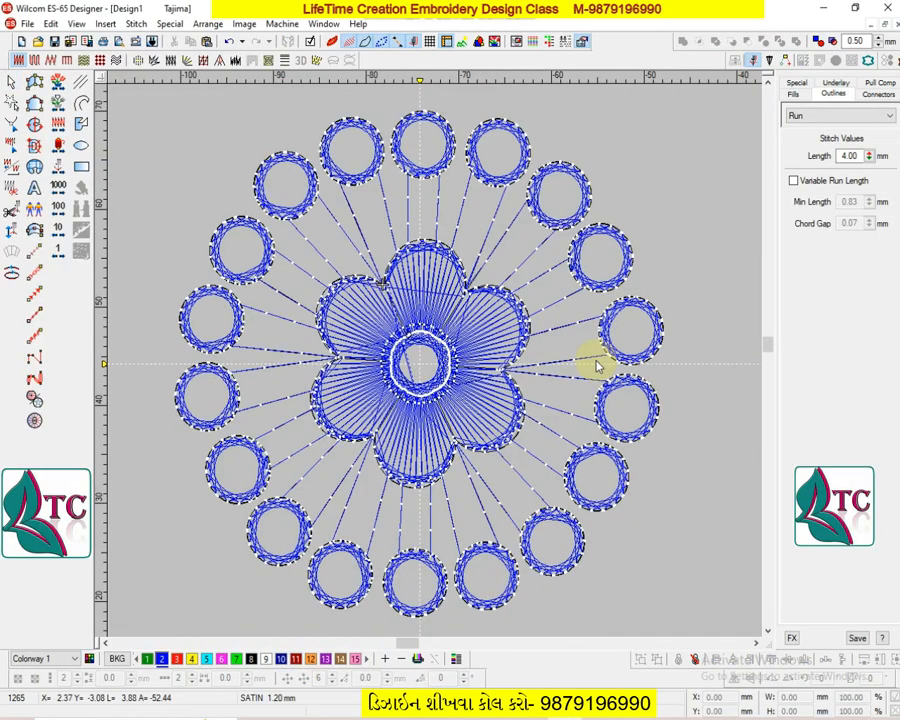
{"action": "key", "text": "t"}
{"action": "key", "text": "t"}
{"action": "left_click", "coordinate": [366, 134]}
{"action": "key", "text": "Escape"}
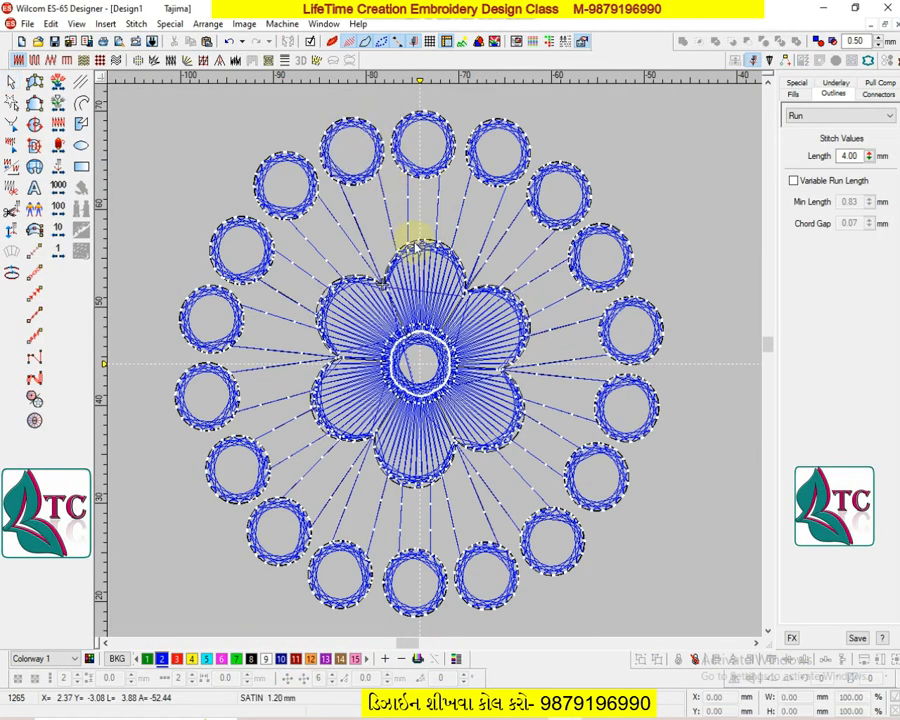
- Travel stitch by stitch through the wreath to examine the sewing sequence of the ring sets around the flower
{"action": "scroll", "coordinate": [414, 240], "scroll_direction": "up", "scroll_amount": 1}
{"action": "key", "text": "shift+z"}
{"action": "key", "text": "b"}
{"action": "left_click_drag", "start_coordinate": [334, 263], "coordinate": [467, 497]}
{"action": "key", "text": "e"}
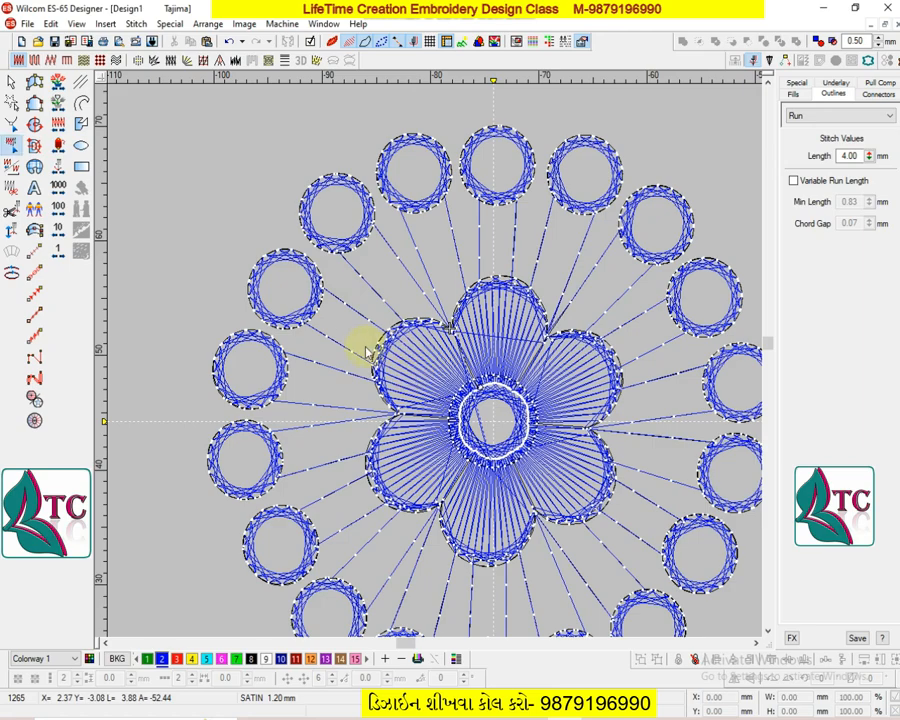
{"action": "left_click", "coordinate": [331, 336]}
{"action": "key", "text": "Up"}
{"action": "key", "text": "Up"}
{"action": "key", "text": "Up"}
{"action": "key", "text": "Up"}
{"action": "key", "text": "Up"}
{"action": "key", "text": "Up"}
{"action": "key", "text": "Up"}
{"action": "key", "text": "Up"}
{"action": "key", "text": "Up"}
{"action": "key", "text": "Up"}
{"action": "key", "text": "Up"}
{"action": "key", "text": "Up"}
{"action": "key", "text": "Up"}
{"action": "key", "text": "Up"}
{"action": "key", "text": "Up"}
{"action": "key", "text": "Up"}
{"action": "key", "text": "Up"}
{"action": "key", "text": "Up"}
{"action": "key", "text": "Up"}
{"action": "key", "text": "Up"}
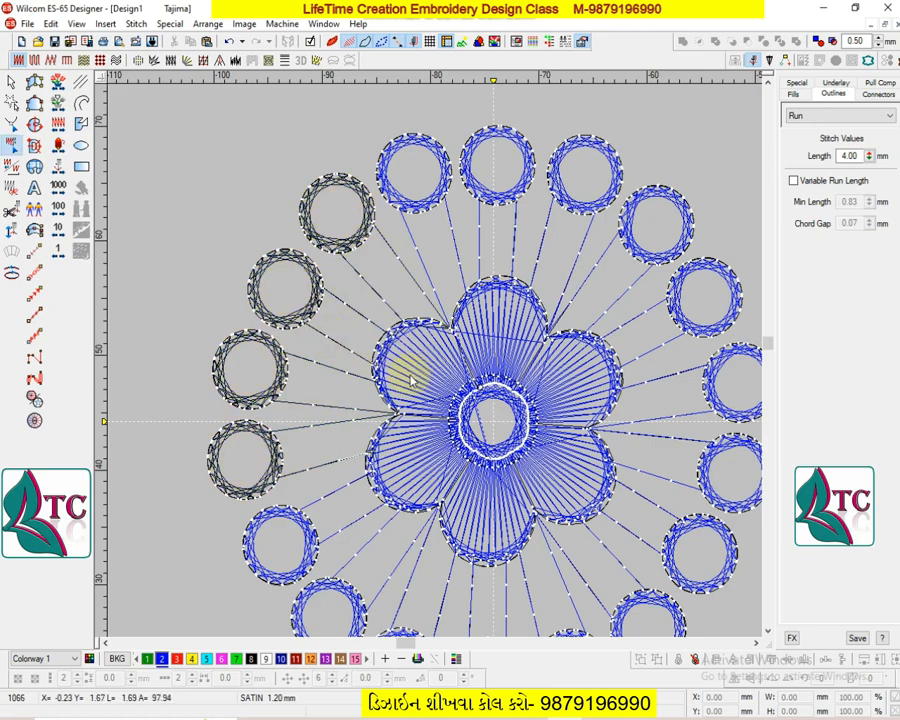
{"action": "key", "text": "Down"}
{"action": "key", "text": "Right"}
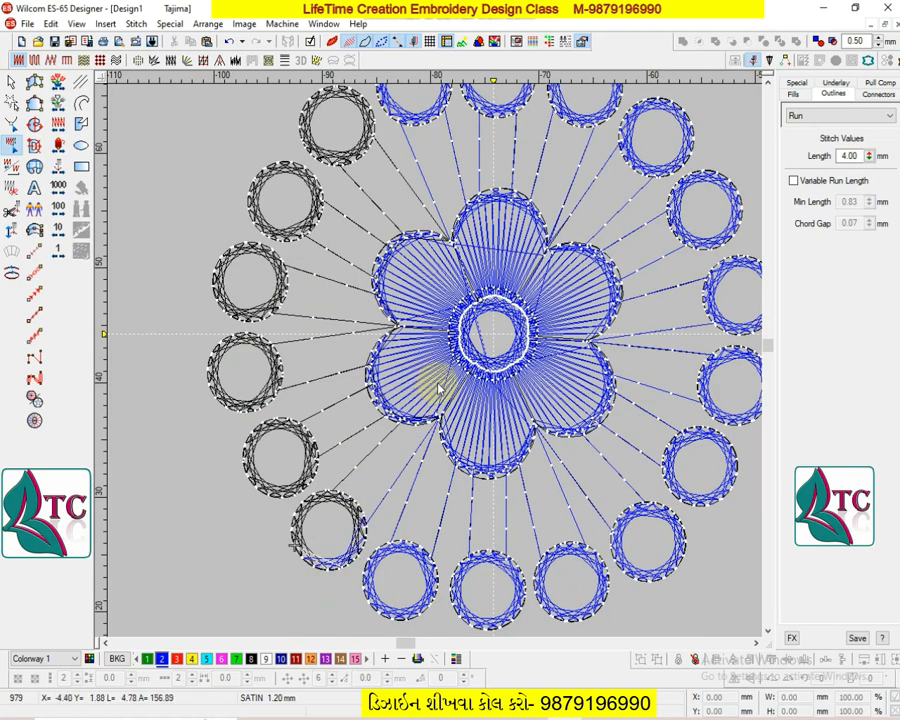
{"action": "key", "text": "Down"}
{"action": "key", "text": "Down"}
{"action": "key", "text": "Down"}
{"action": "key", "text": "Down"}
{"action": "key", "text": "Down"}
{"action": "key", "text": "Down"}
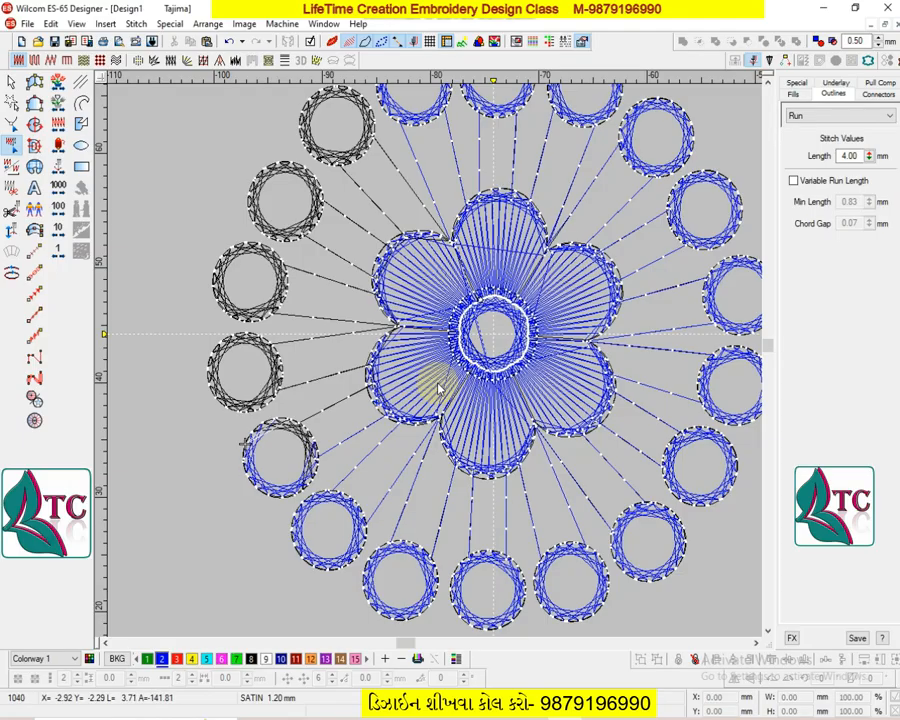
{"action": "key", "text": "Down"}
{"action": "key", "text": "Down"}
{"action": "key", "text": "Down"}
{"action": "key", "text": "Down"}
{"action": "key", "text": "Down"}
{"action": "key", "text": "Down"}
{"action": "key", "text": "Down"}
{"action": "key", "text": "Down"}
{"action": "key", "text": "Down"}
{"action": "key", "text": "Down"}
{"action": "key", "text": "Down"}
{"action": "key", "text": "Down"}
{"action": "key", "text": "Down"}
{"action": "key", "text": "Down"}
{"action": "key", "text": "Down"}
{"action": "key", "text": "Down"}
{"action": "key", "text": "Down"}
{"action": "key", "text": "Down"}
{"action": "key", "text": "Down"}
{"action": "key", "text": "Down"}
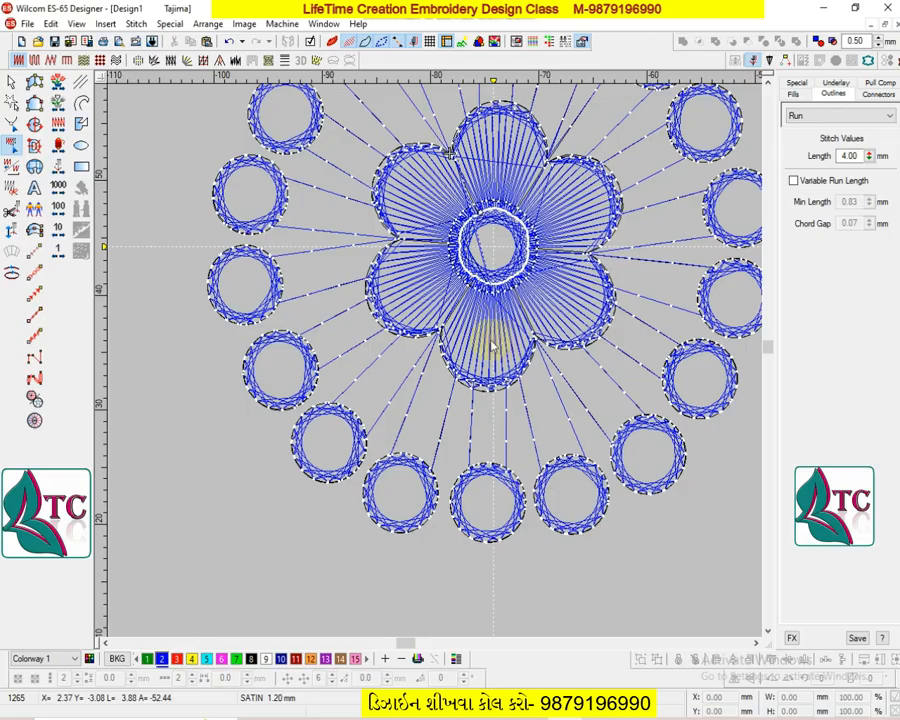
- Inspect the bottom petal's start and end points and compare the ring wreath with the scanned artwork
{"action": "left_click", "coordinate": [489, 328]}
{"action": "key", "text": "h"}
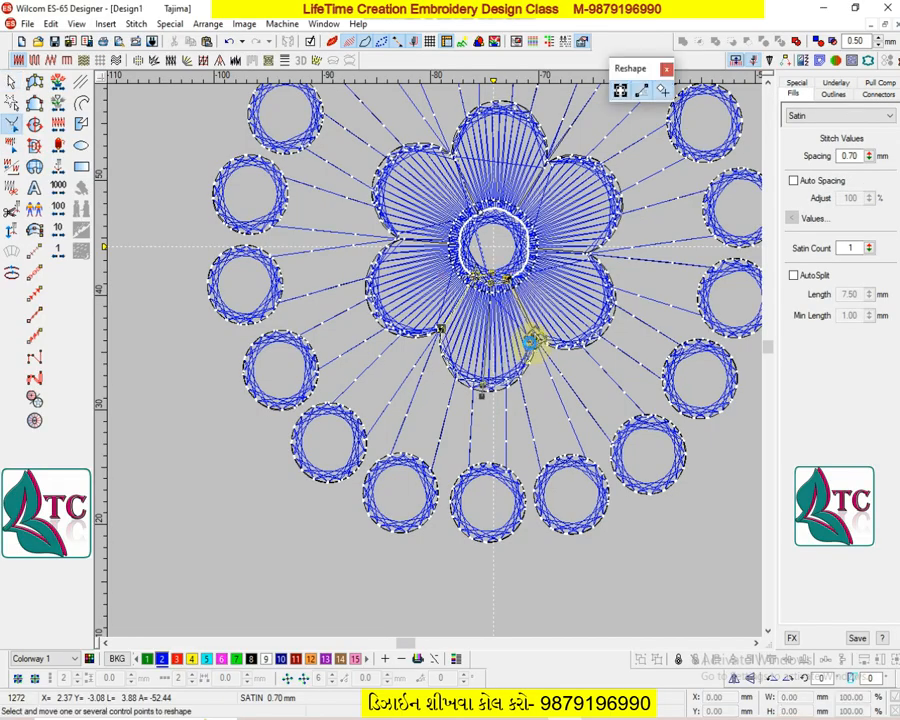
{"action": "key", "text": "Escape"}
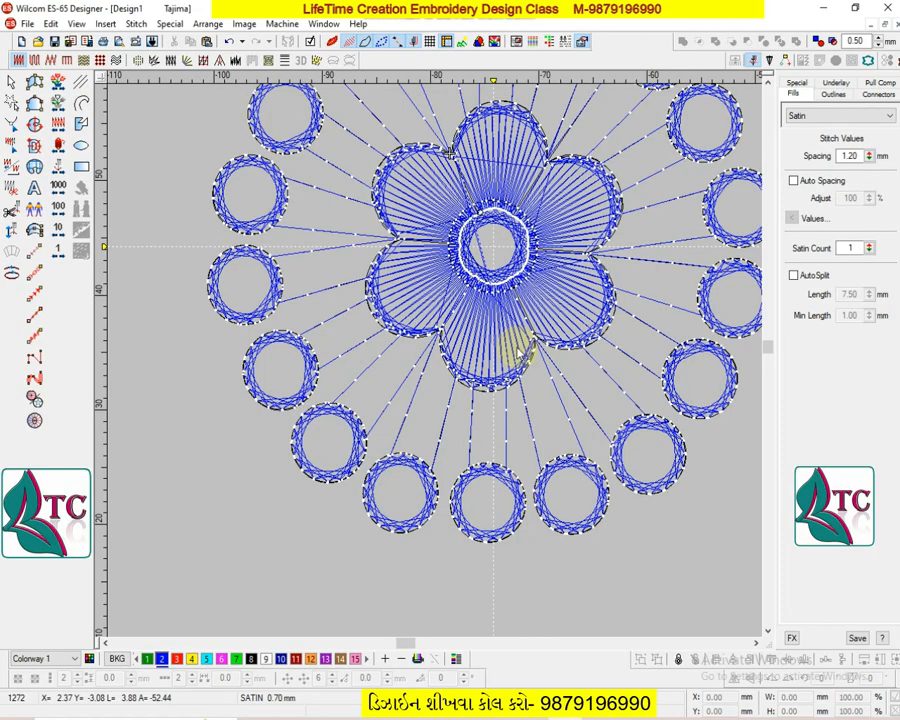
{"action": "scroll", "coordinate": [516, 352], "scroll_direction": "down", "scroll_amount": 1}
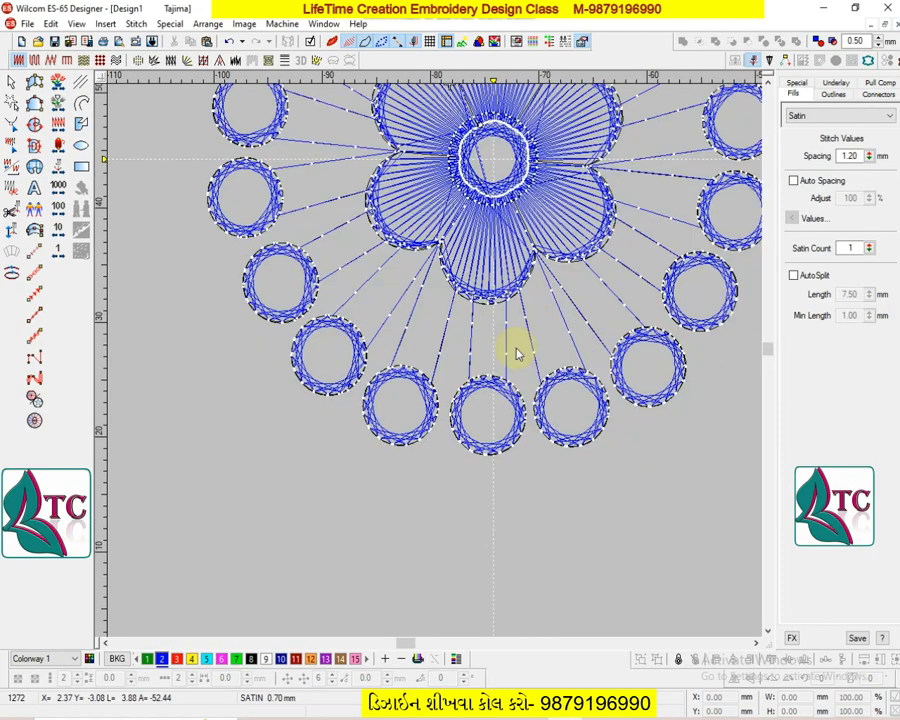
{"action": "key", "text": "d"}
{"action": "scroll", "coordinate": [503, 483], "scroll_direction": "up", "scroll_amount": 1}
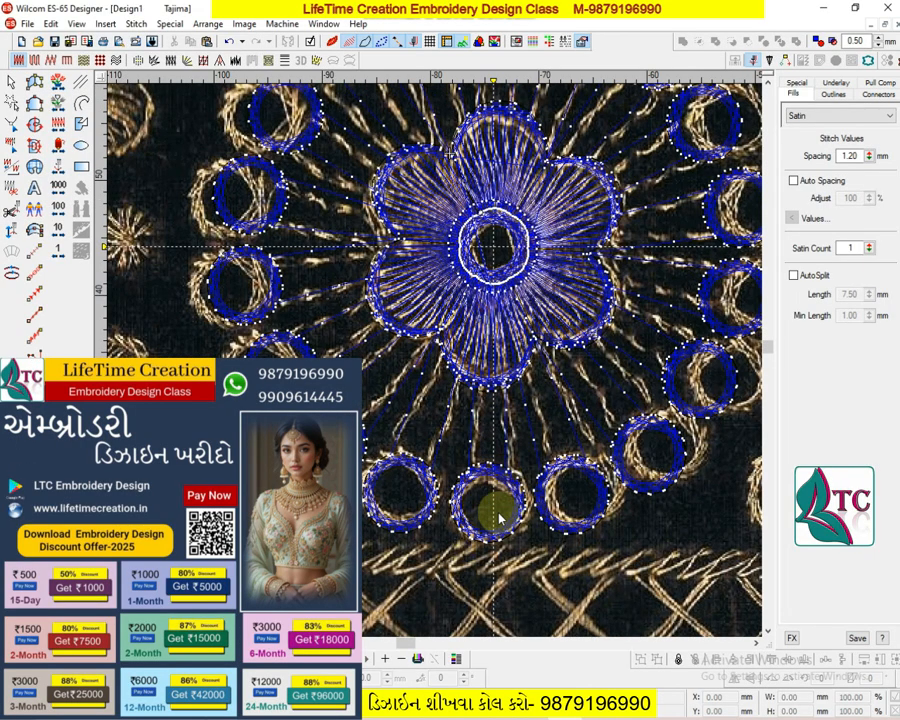
{"action": "key", "text": "shift+z"}
{"action": "key", "text": "z"}
{"action": "key", "text": "d"}
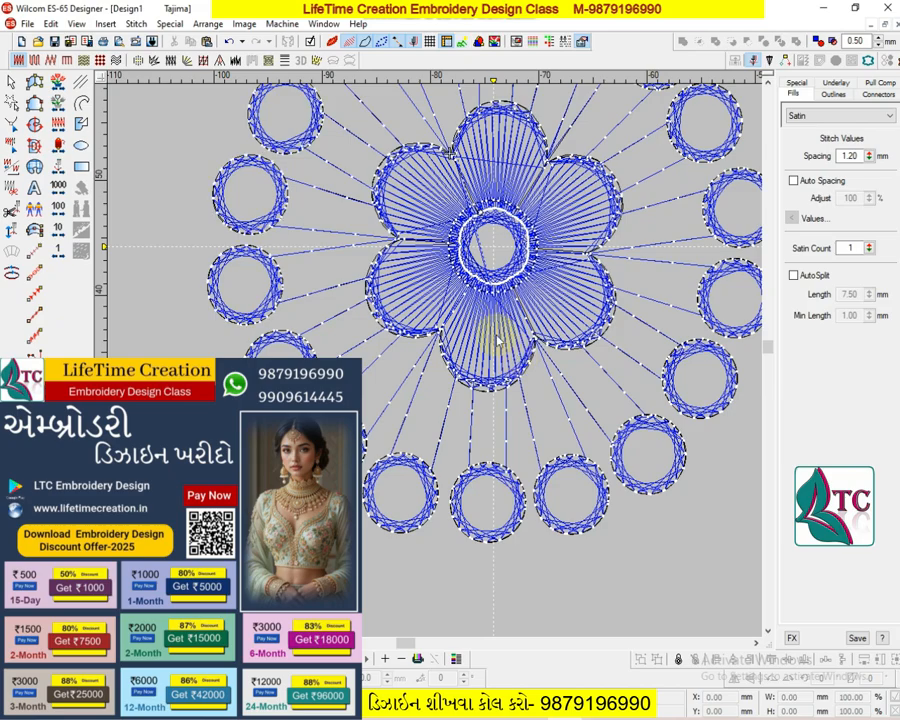
- Recheck the bottom petal's satin control points and examine where the lower ring sets meet its edge
{"action": "left_click", "coordinate": [497, 340]}
{"action": "key", "text": "z"}
{"action": "key", "text": "Escape"}
{"action": "scroll", "coordinate": [553, 365], "scroll_direction": "down", "scroll_amount": 2}
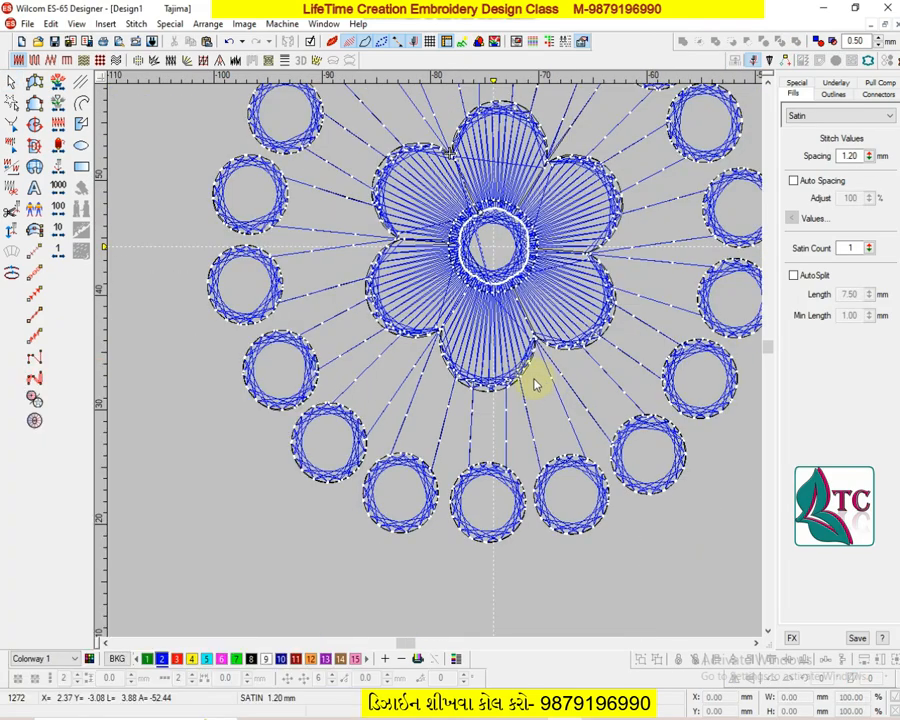
{"action": "scroll", "coordinate": [500, 357], "scroll_direction": "up", "scroll_amount": 2}
{"action": "left_click", "coordinate": [500, 357]}
{"action": "key", "text": "h"}
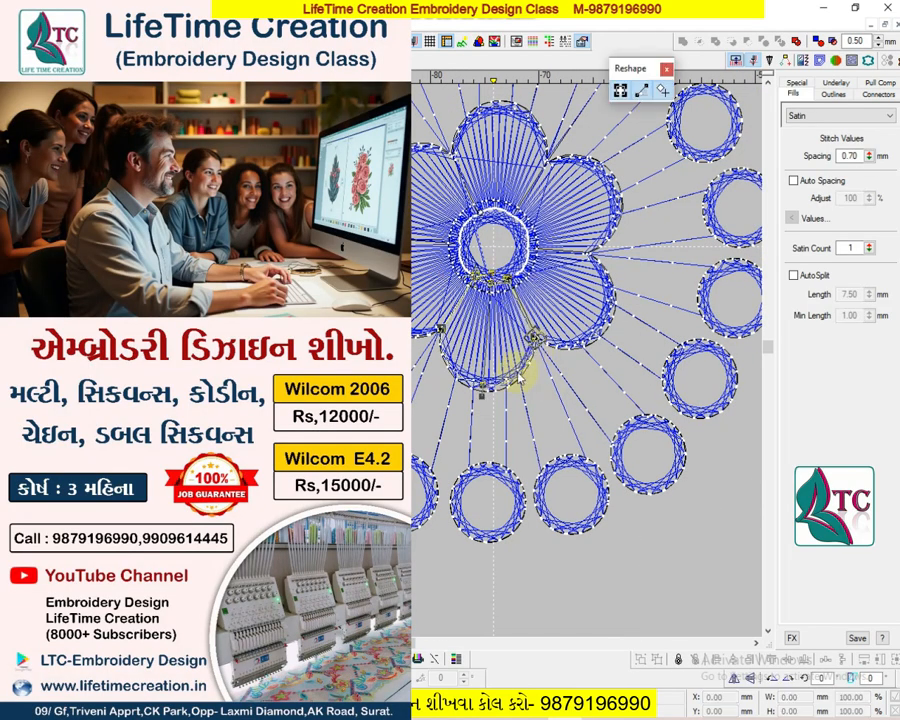
{"action": "key", "text": "Escape"}
{"action": "scroll", "coordinate": [496, 475], "scroll_direction": "down", "scroll_amount": 1}
{"action": "key", "text": "z"}
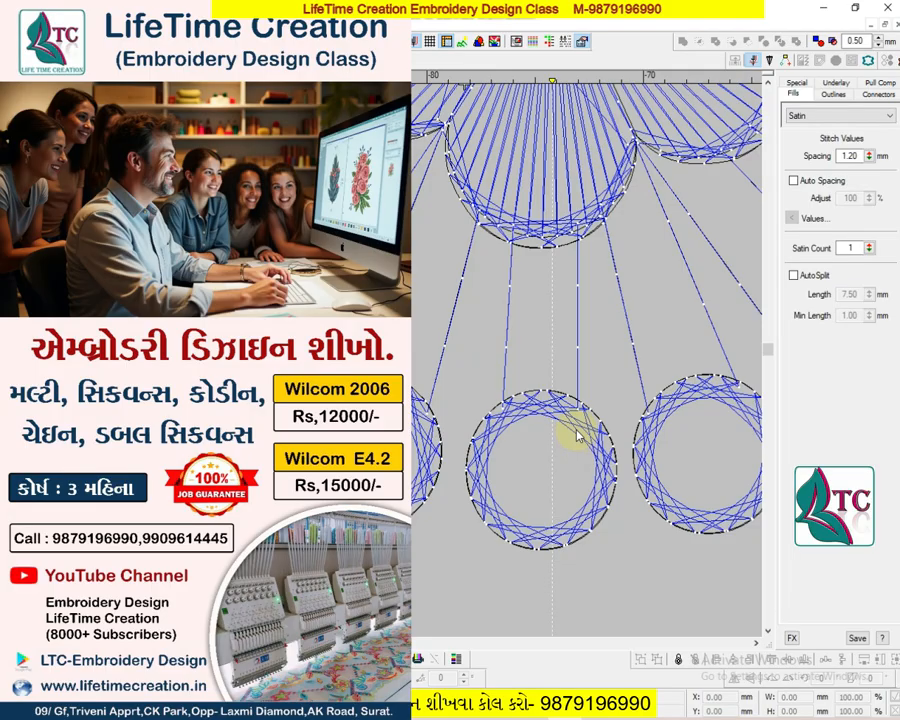
{"action": "scroll", "coordinate": [570, 357], "scroll_direction": "down", "scroll_amount": 3}
{"action": "scroll", "coordinate": [552, 317], "scroll_direction": "up", "scroll_amount": 2}
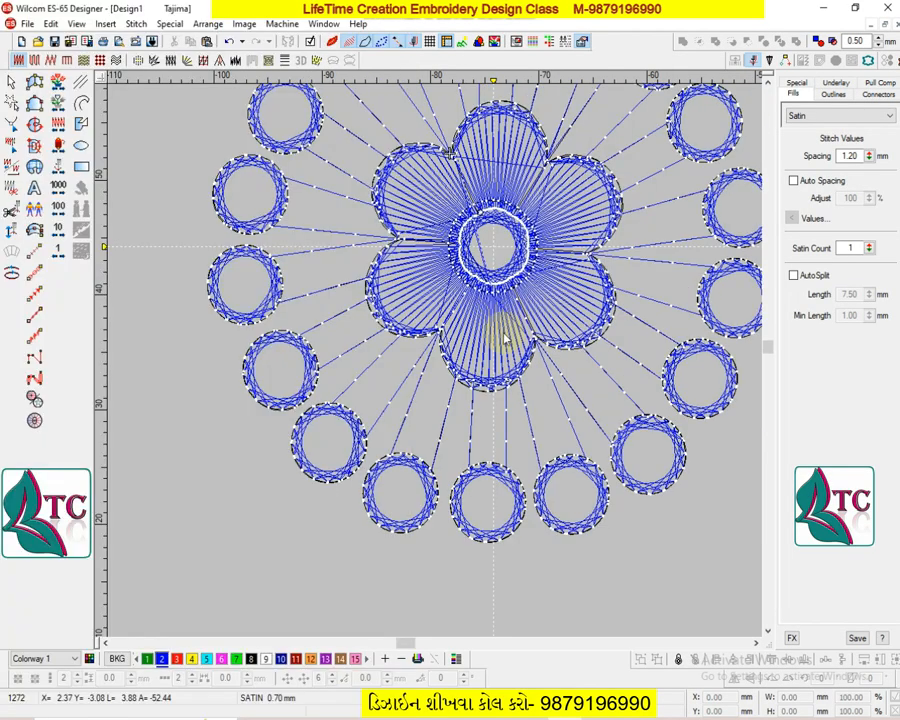
{"action": "left_click", "coordinate": [497, 341]}
{"action": "key", "text": "h"}
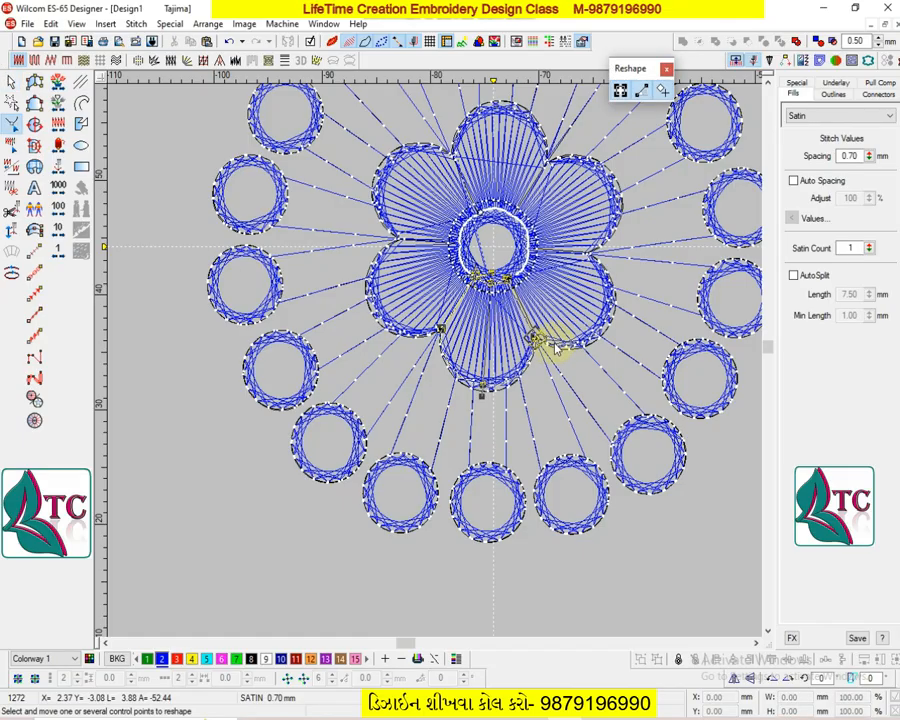
{"action": "left_click", "coordinate": [537, 342]}
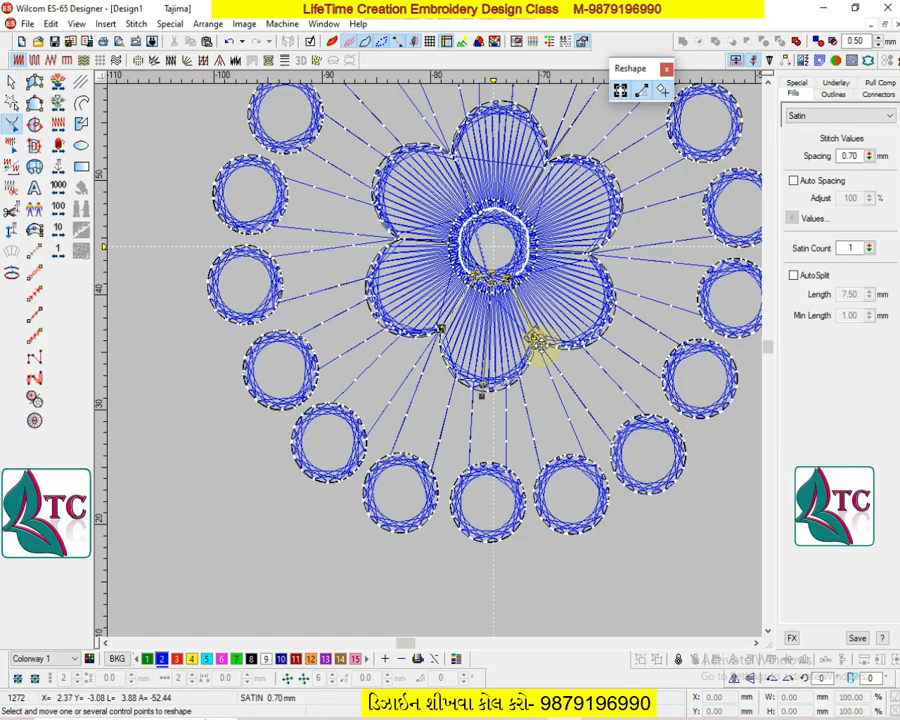
{"action": "key", "text": "Escape"}
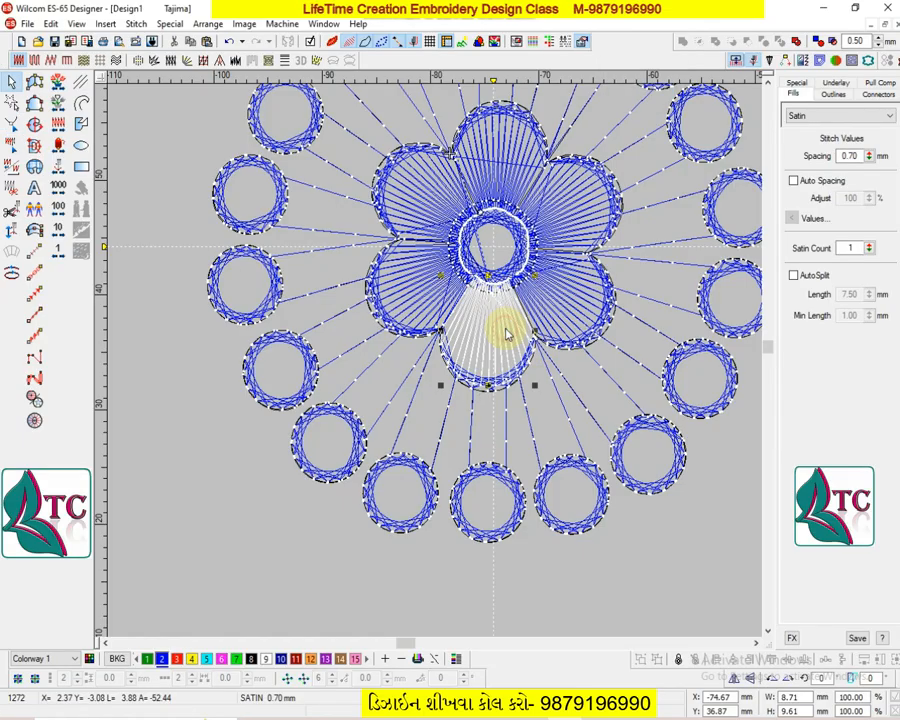
- Resequence the satin petals clockwise by cutting and pasting each in place, ending with the lower-right petal, and check its control points
{"action": "left_click", "coordinate": [450, 282]}
{"action": "left_click", "coordinate": [493, 190]}
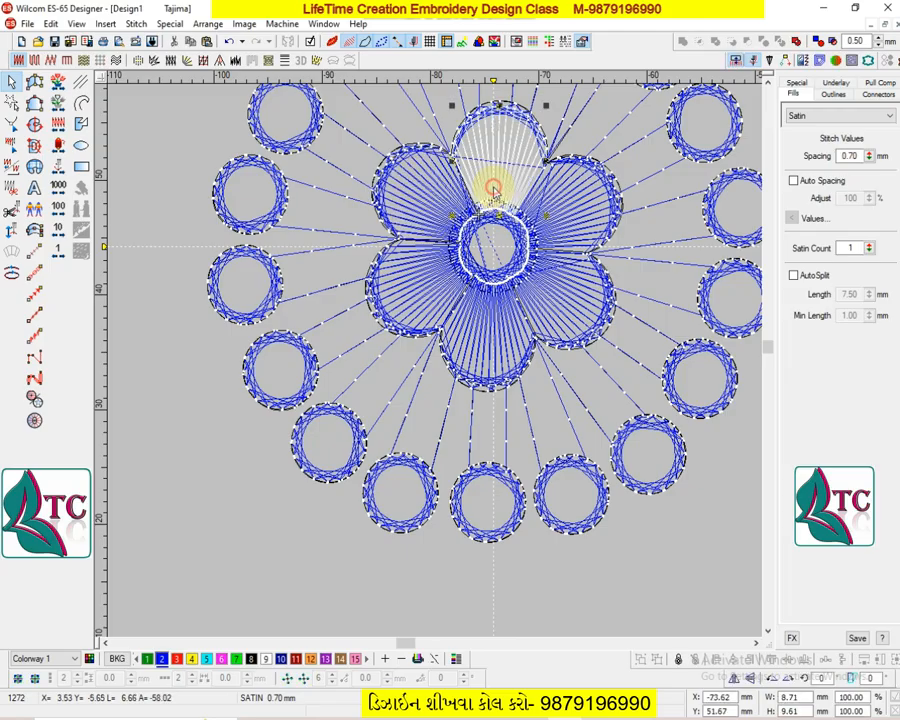
{"action": "left_click", "coordinate": [572, 238]}
{"action": "left_click", "coordinate": [558, 281]}
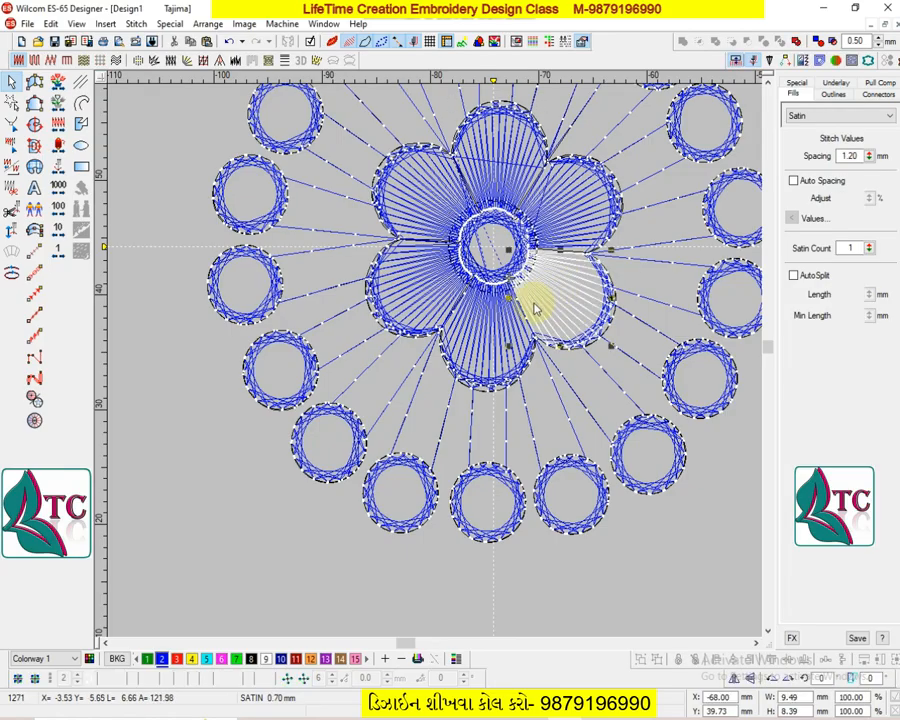
{"action": "key", "text": "h"}
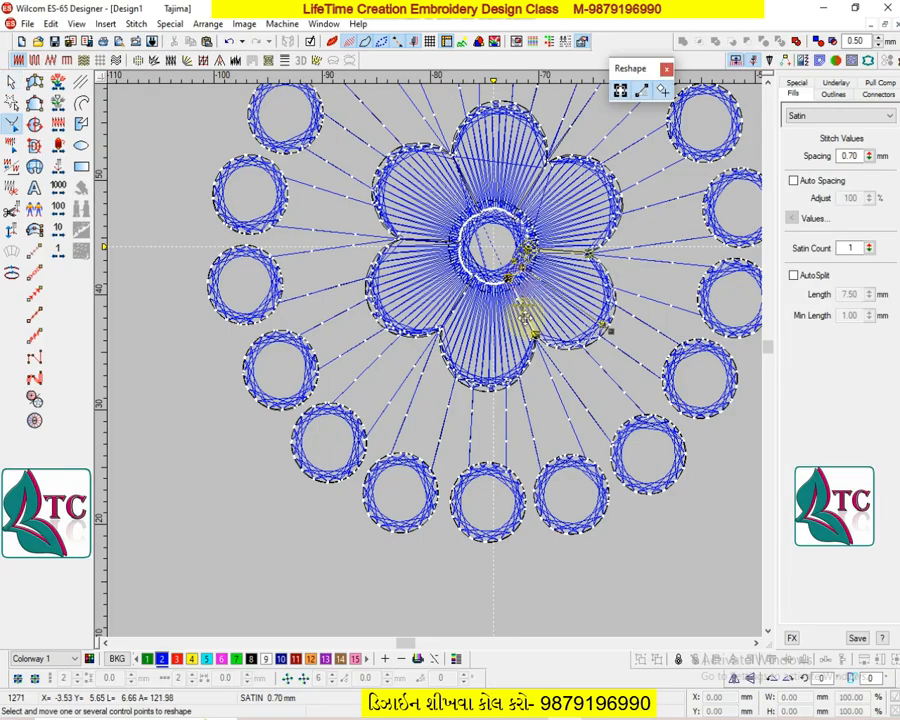
{"action": "key", "text": "Escape"}
{"action": "key", "text": "z"}
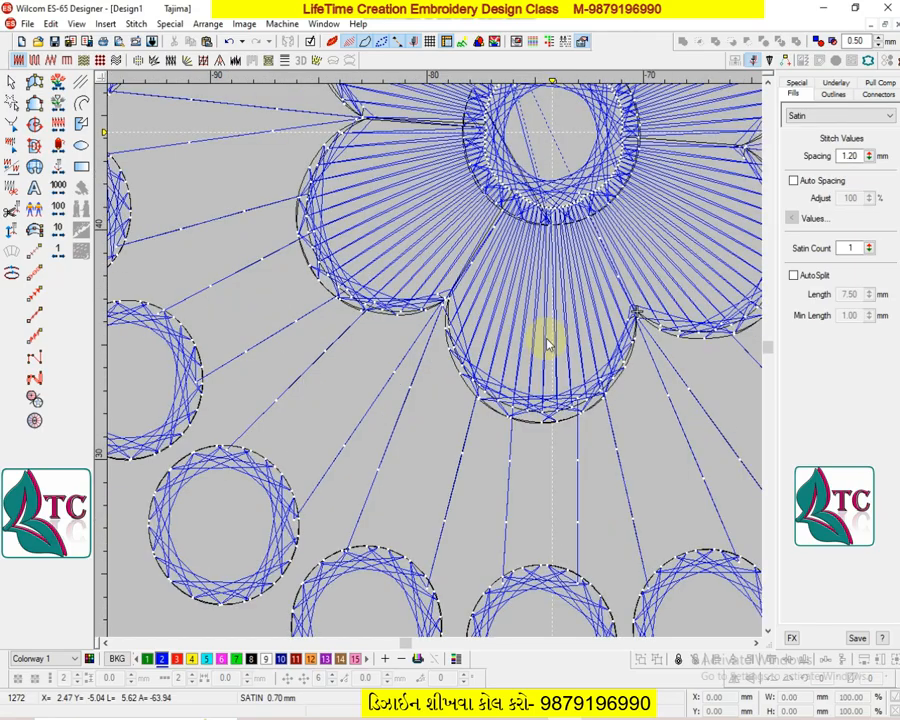
{"action": "scroll", "coordinate": [547, 345], "scroll_direction": "up", "scroll_amount": 2}
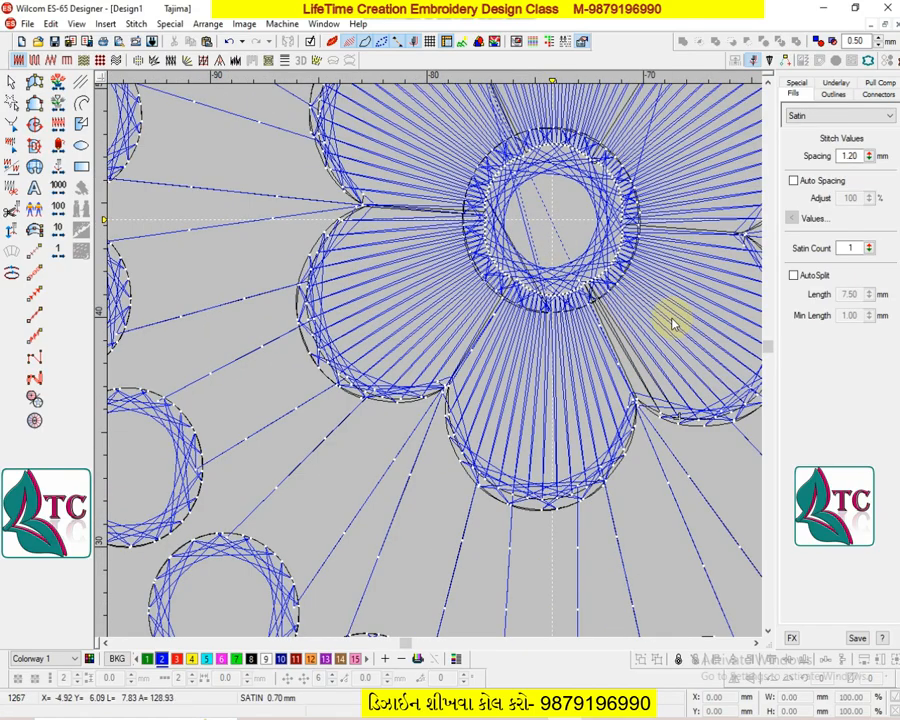
- Cut and paste the centre ring in place so it sews after the petals, and preview the flower as realistic stitching
{"action": "left_click", "coordinate": [600, 259]}
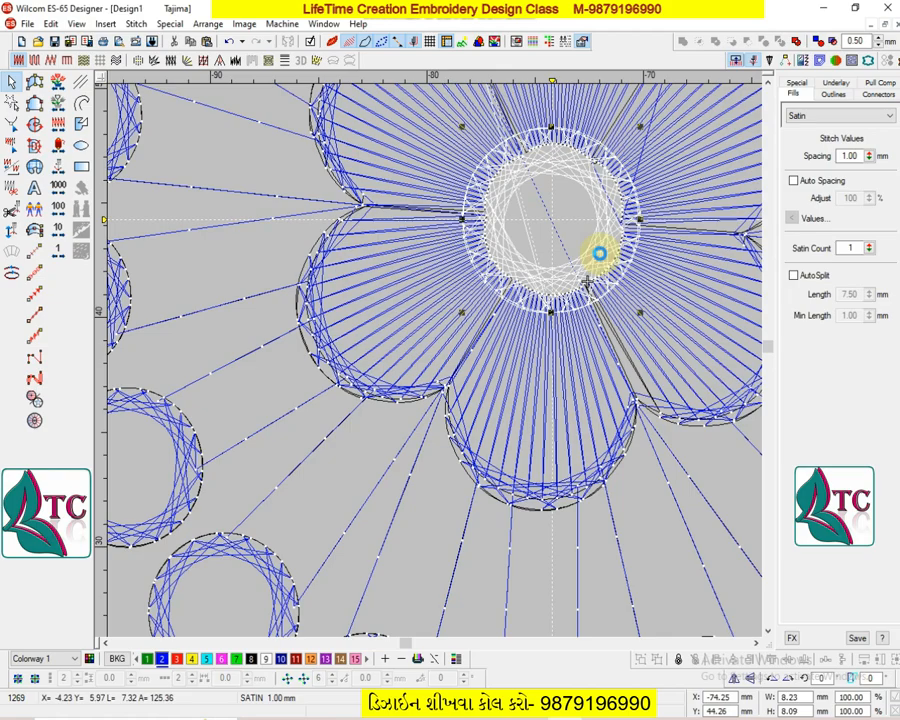
{"action": "key", "text": "h"}
{"action": "key", "text": "Escape"}
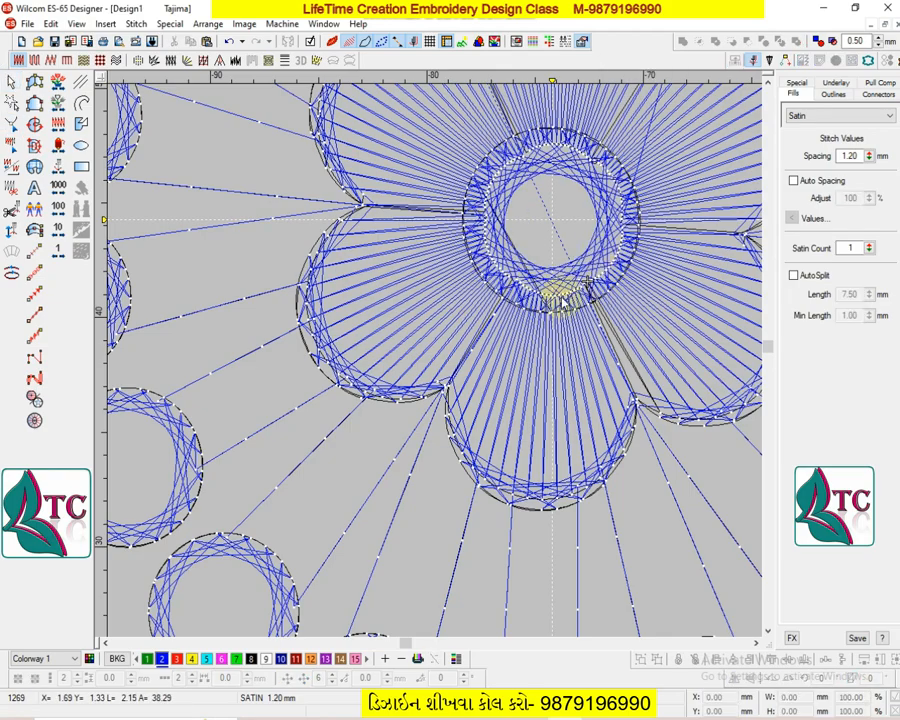
{"action": "key", "text": "0"}
{"action": "key", "text": "t"}
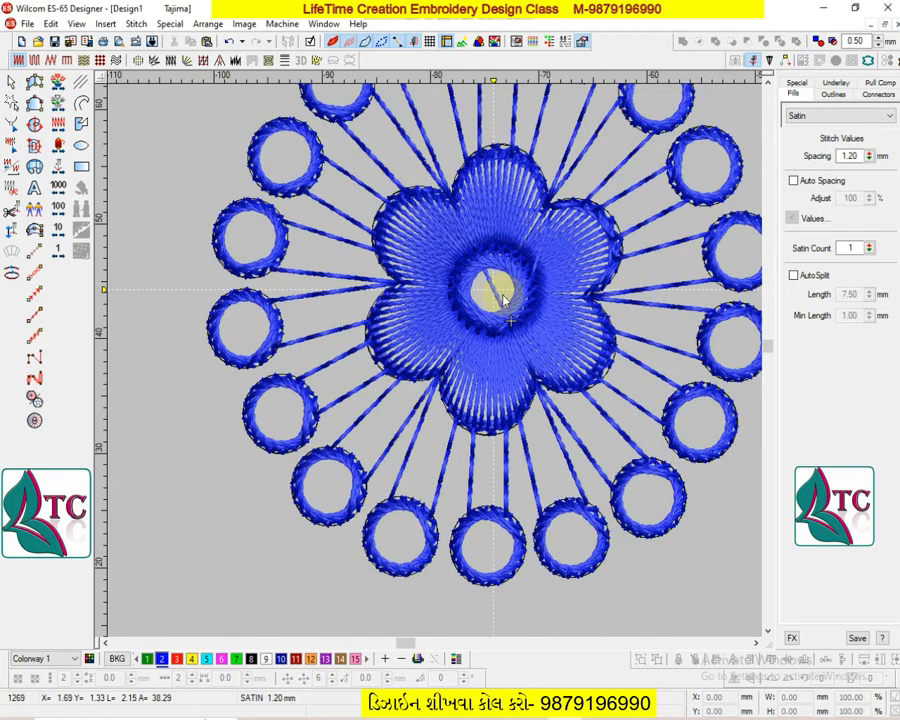
{"action": "key", "text": "t"}
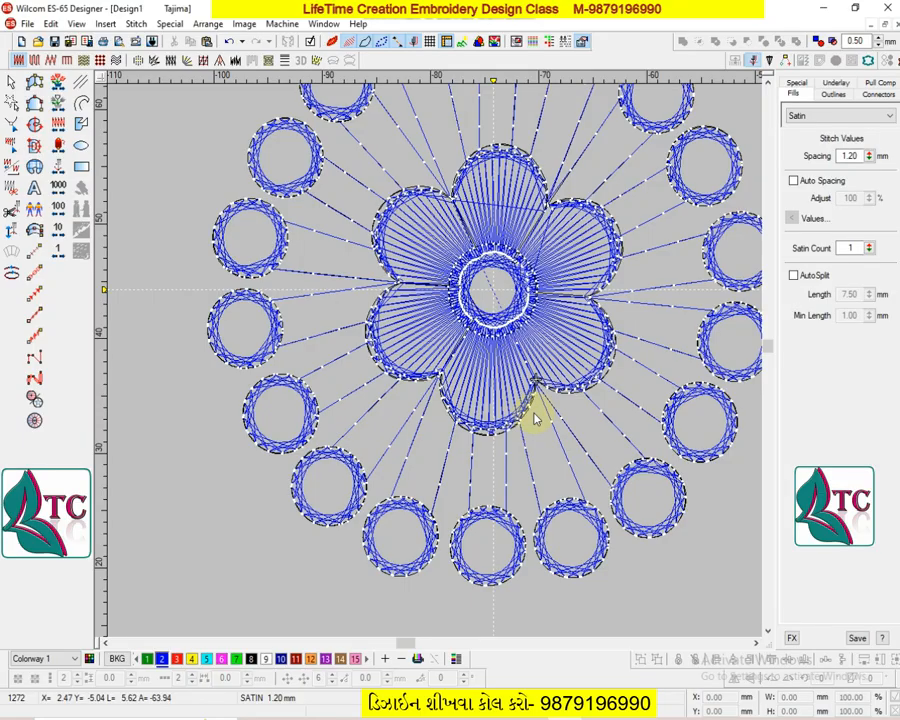
- Cut and paste in place the three ring sets below the bottom petal, working clockwise from its lower-right ring
{"action": "scroll", "coordinate": [528, 395], "scroll_direction": "down", "scroll_amount": 2}
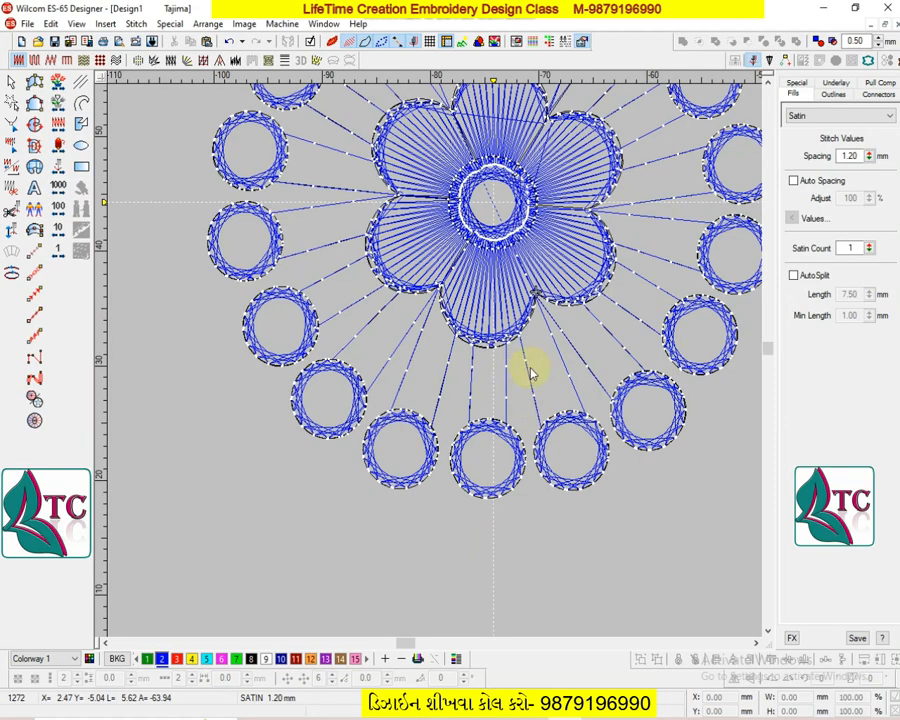
{"action": "left_click", "coordinate": [530, 373]}
{"action": "key", "text": "ctrl+x"}
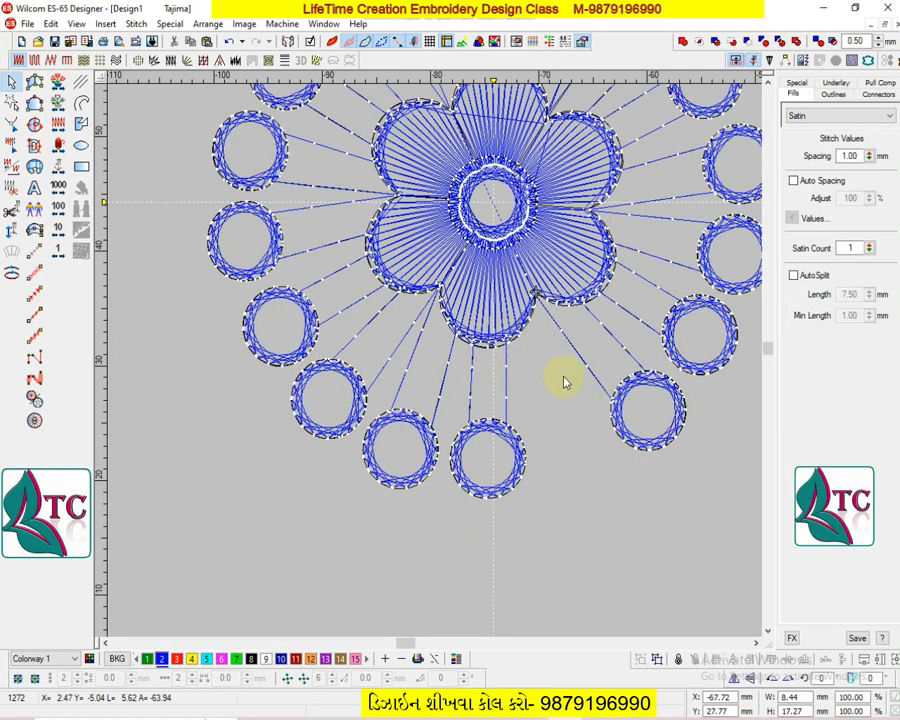
{"action": "key", "text": "ctrl+v"}
{"action": "key", "text": "Escape"}
{"action": "left_click", "coordinate": [500, 428]}
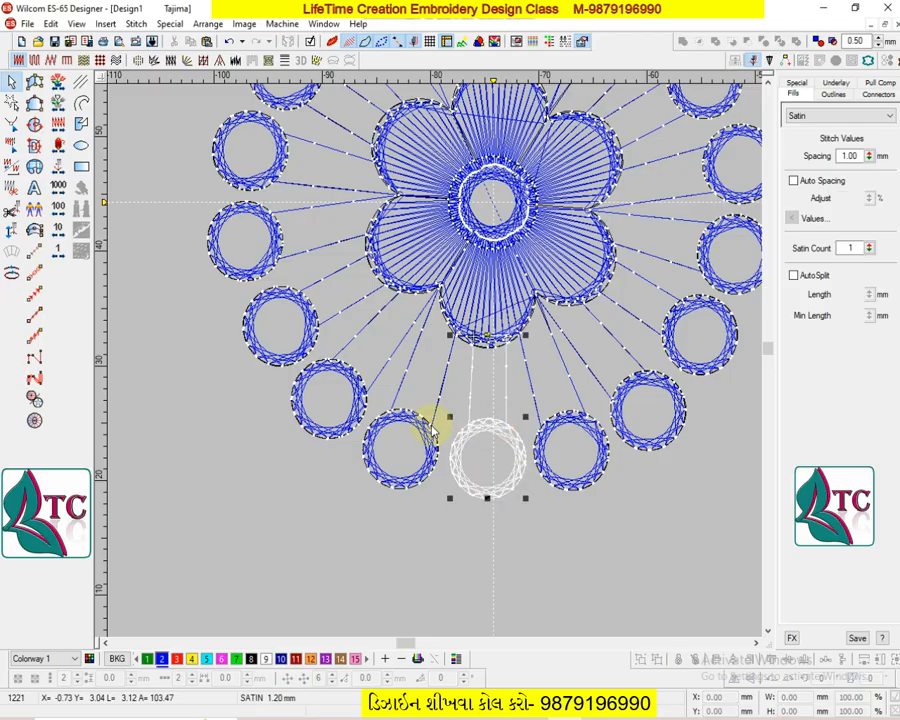
{"action": "left_click", "coordinate": [414, 424]}
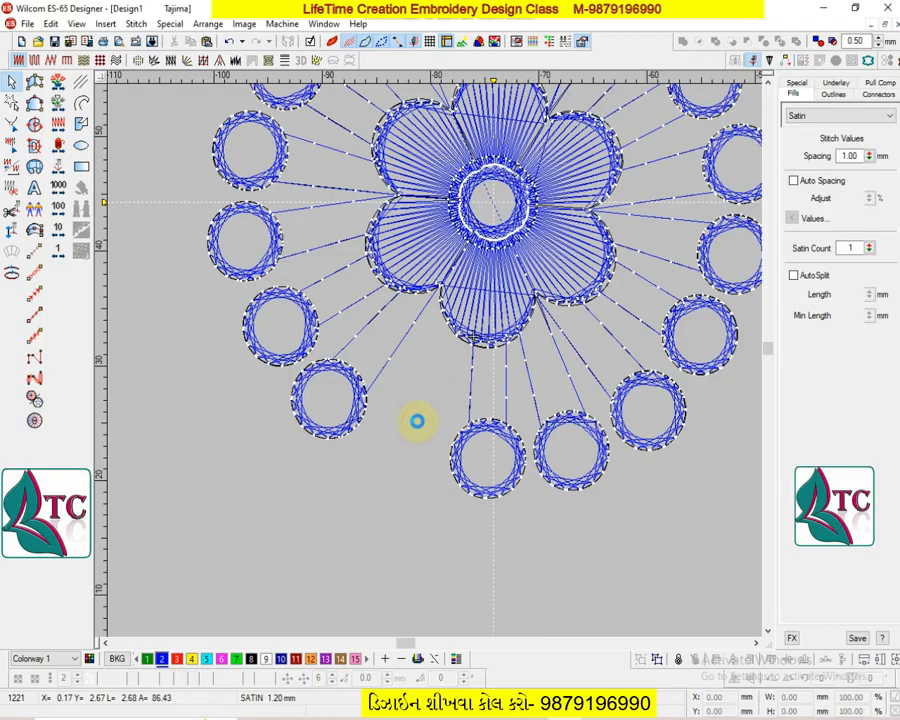
- Continue the clockwise resequencing by cutting and pasting in place the next three ring sets on the wreath's lower-left side
{"action": "left_click", "coordinate": [357, 379]}
{"action": "key", "text": "ctrl+x"}
{"action": "key", "text": "ctrl+v"}
{"action": "left_click", "coordinate": [309, 303]}
{"action": "key", "text": "ctrl+x"}
{"action": "key", "text": "ctrl+v"}
{"action": "left_click", "coordinate": [272, 240]}
{"action": "key", "text": "ctrl+x"}
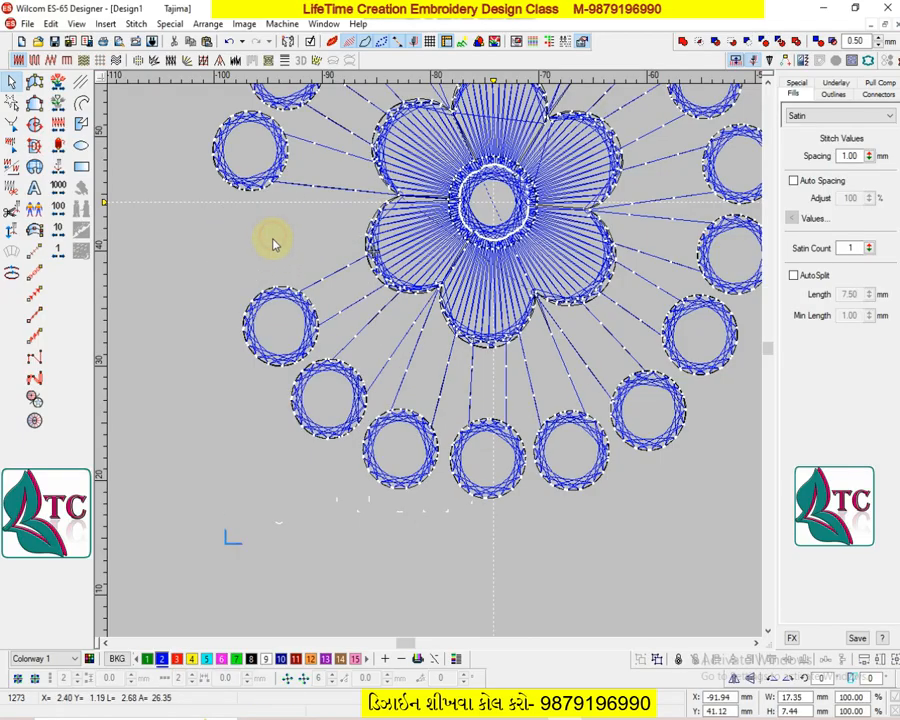
{"action": "key", "text": "ctrl+v"}
{"action": "key", "text": "Escape"}
- Cut and paste in place the three ring sets on the wreath's upper-left side, keeping the clockwise order
{"action": "scroll", "coordinate": [272, 284], "scroll_direction": "up", "scroll_amount": 2}
{"action": "left_click", "coordinate": [284, 321]}
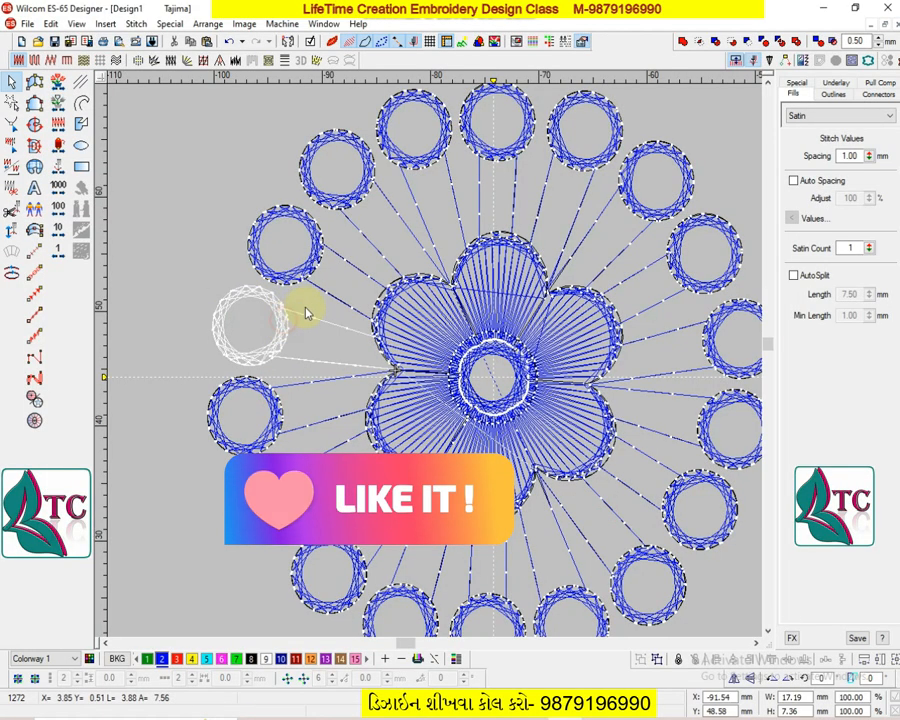
{"action": "key", "text": "ctrl+x"}
{"action": "key", "text": "ctrl+v"}
{"action": "left_click", "coordinate": [315, 252]}
{"action": "key", "text": "ctrl+x"}
{"action": "key", "text": "ctrl+v"}
{"action": "left_click", "coordinate": [351, 196]}
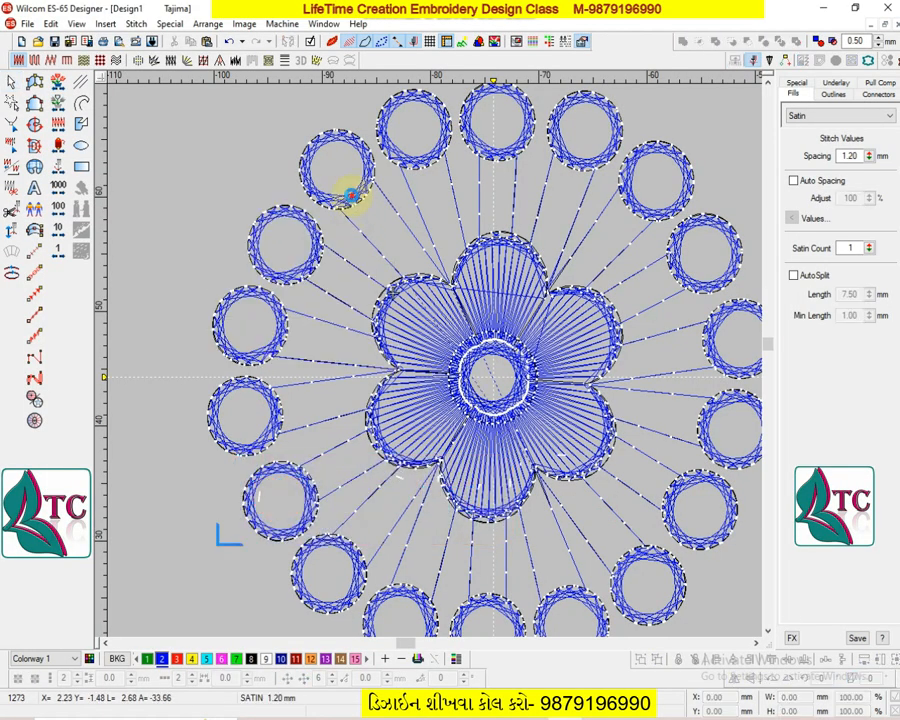
- Cut and paste in place the five ring sets across the wreath's top, clockwise from upper left to upper right
{"action": "left_click", "coordinate": [433, 241]}
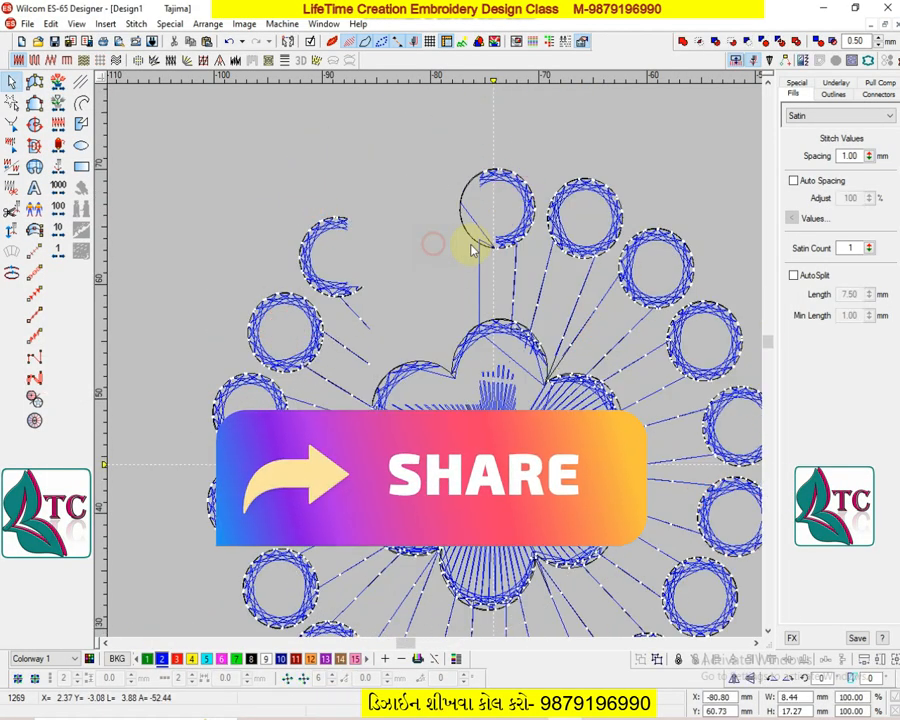
{"action": "left_click", "coordinate": [503, 248]}
{"action": "left_click", "coordinate": [590, 266]}
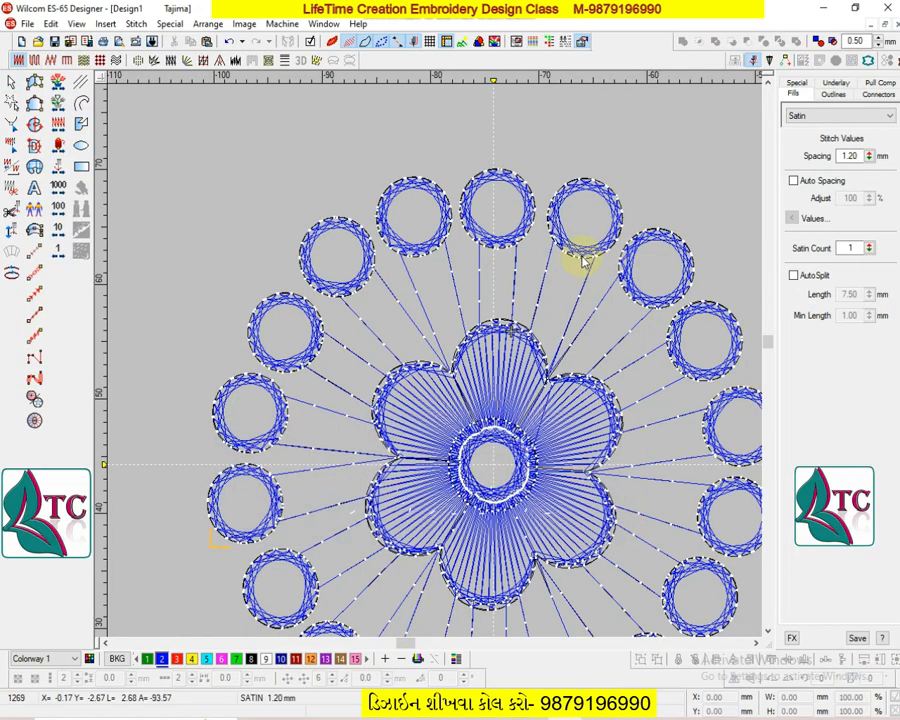
{"action": "left_click", "coordinate": [662, 300]}
{"action": "left_click", "coordinate": [707, 322]}
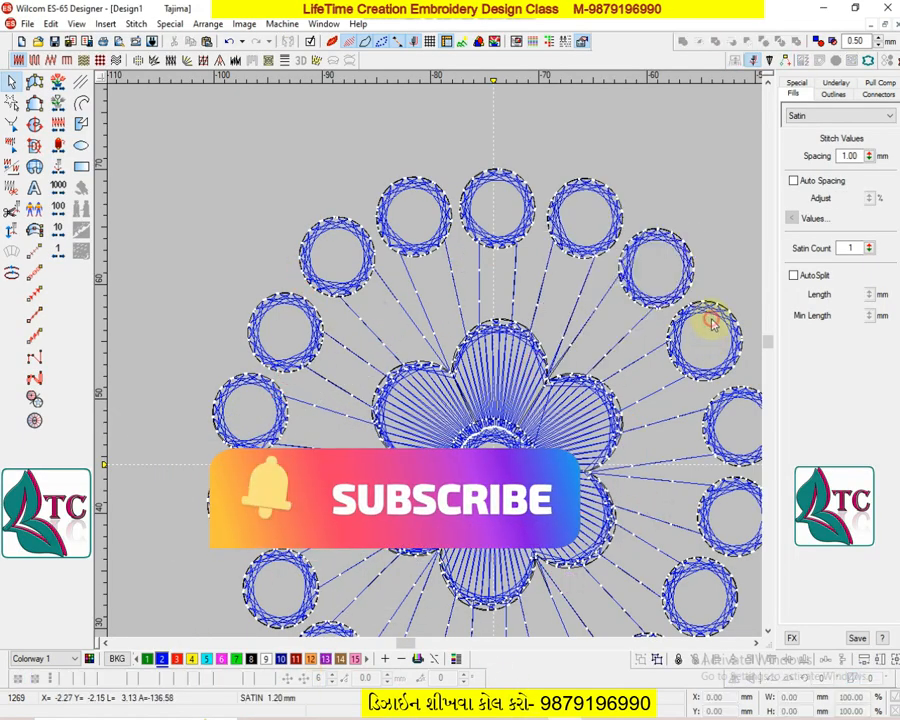
{"action": "key", "text": "ctrl+shift+a"}
{"action": "key", "text": "Escape"}
- Cut and paste in place the four ring sets down the wreath's right side, continuing clockwise to the lower-right ring
{"action": "scroll", "coordinate": [709, 318], "scroll_direction": "down", "scroll_amount": 2}
{"action": "left_click", "coordinate": [716, 264]}
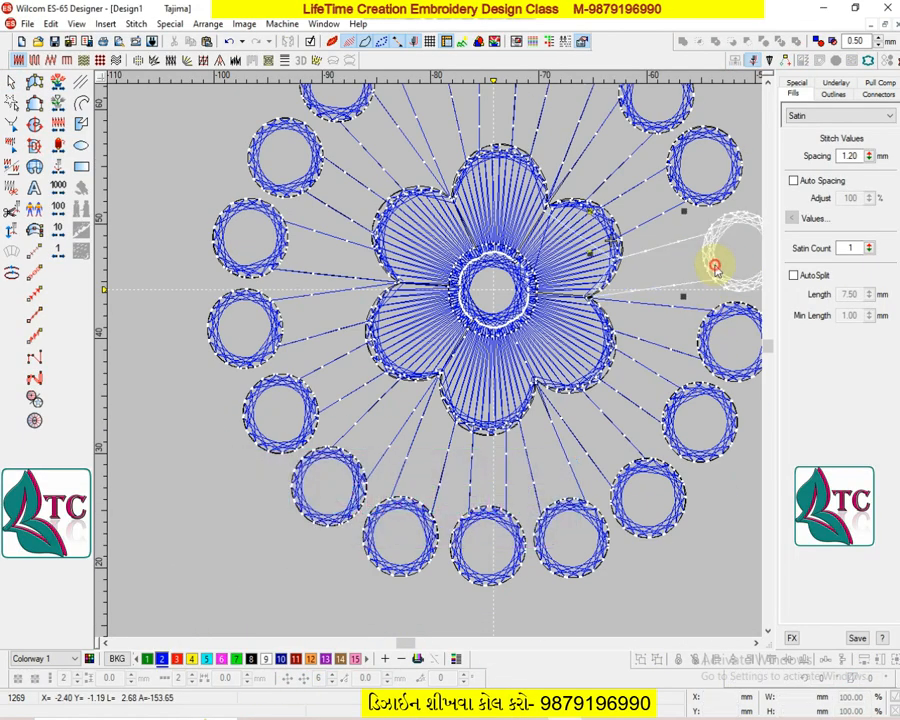
{"action": "key", "text": "ctrl+x"}
{"action": "key", "text": "ctrl+v"}
{"action": "left_click", "coordinate": [706, 350]}
{"action": "key", "text": "ctrl+x"}
{"action": "key", "text": "ctrl+v"}
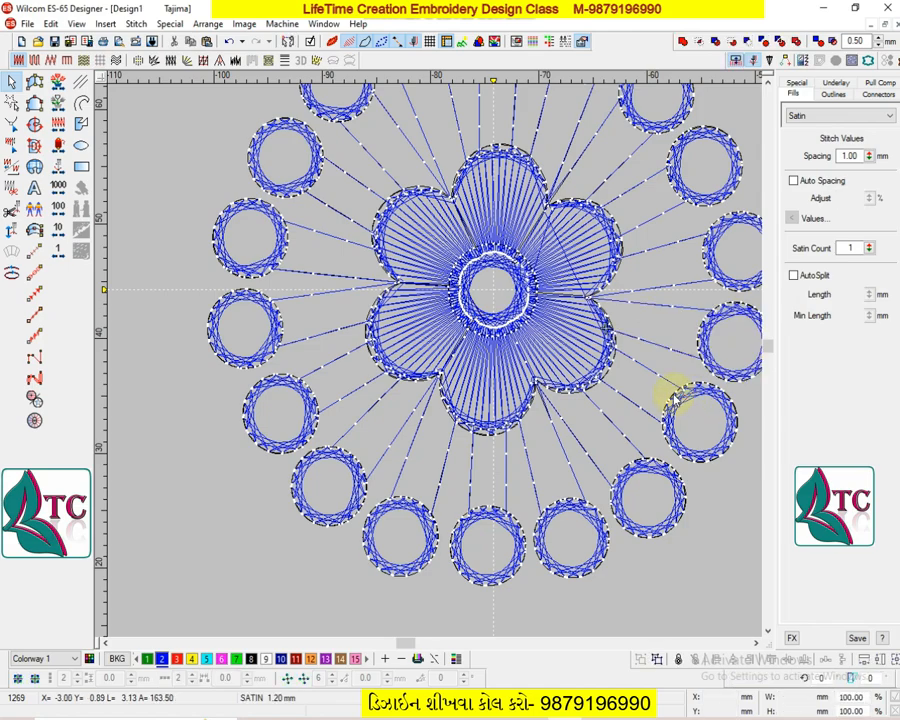
{"action": "left_click", "coordinate": [660, 420]}
{"action": "key", "text": "ctrl+x"}
{"action": "key", "text": "ctrl+v"}
{"action": "left_click", "coordinate": [627, 466]}
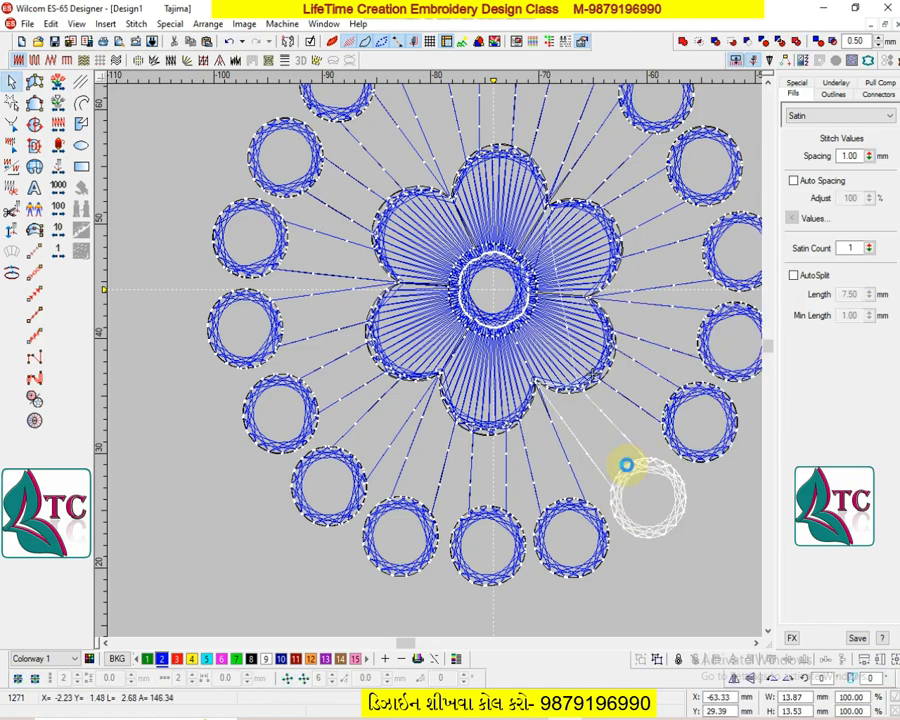
{"action": "key", "text": "ctrl+x"}
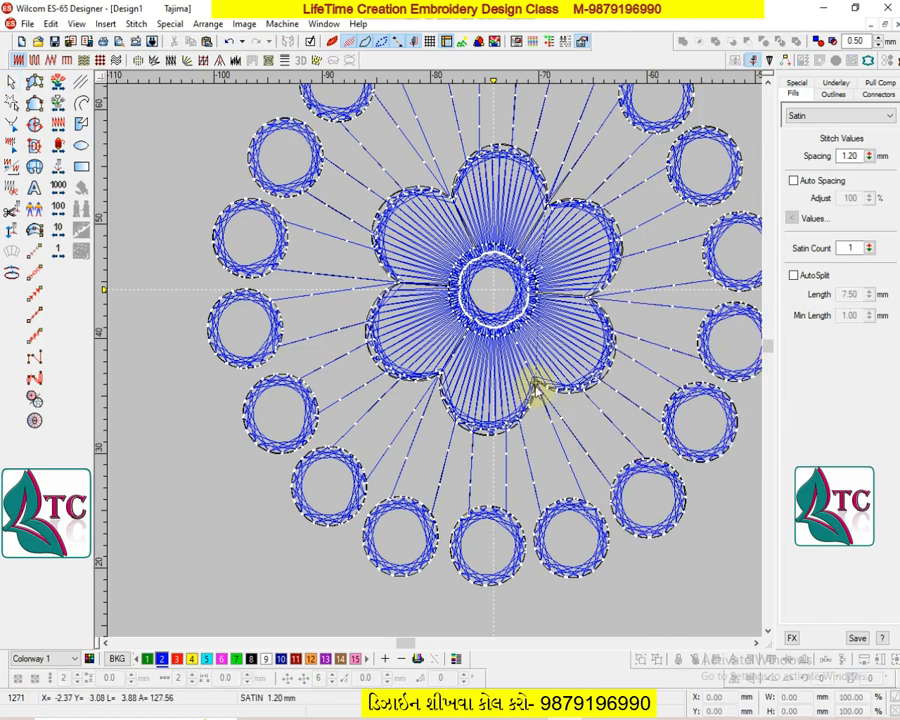
- Cut and paste in place the satin edging of the bottom petal so it sews after the wreath
{"action": "left_click", "coordinate": [531, 406]}
{"action": "key", "text": "z"}
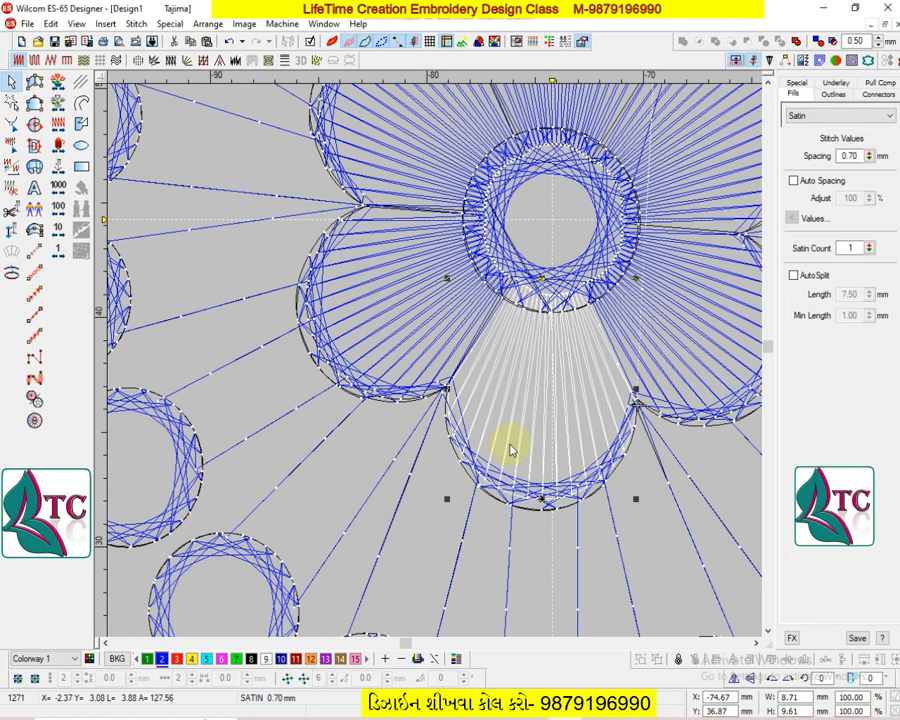
{"action": "key", "text": "Escape"}
{"action": "left_click", "coordinate": [456, 456]}
{"action": "key", "text": "ctrl+x"}
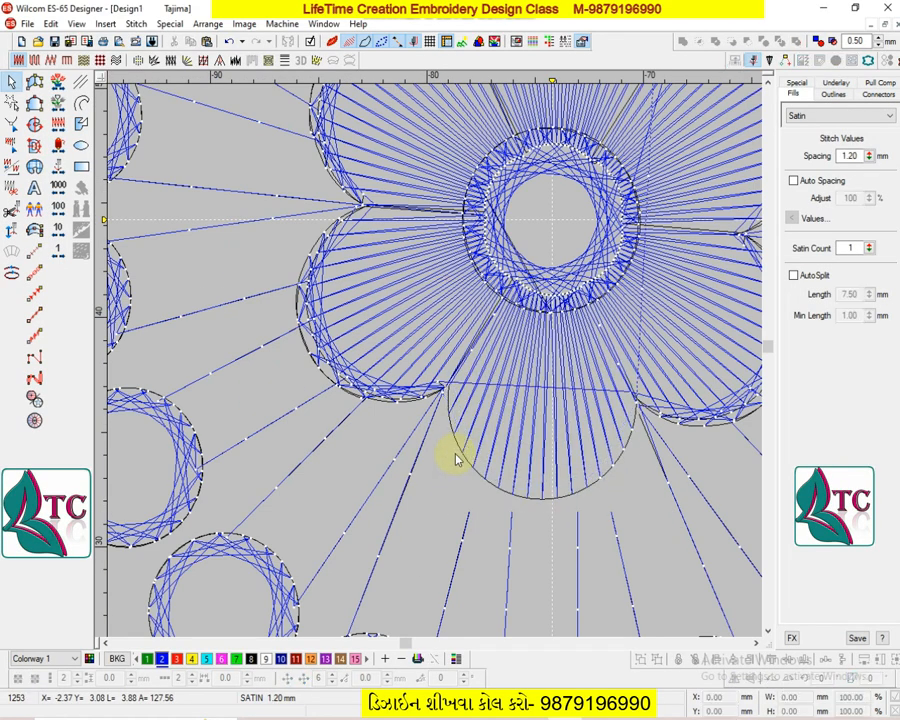
{"action": "key", "text": "ctrl+v"}
{"action": "key", "text": "Escape"}
{"action": "scroll", "coordinate": [457, 435], "scroll_direction": "down", "scroll_amount": 1}
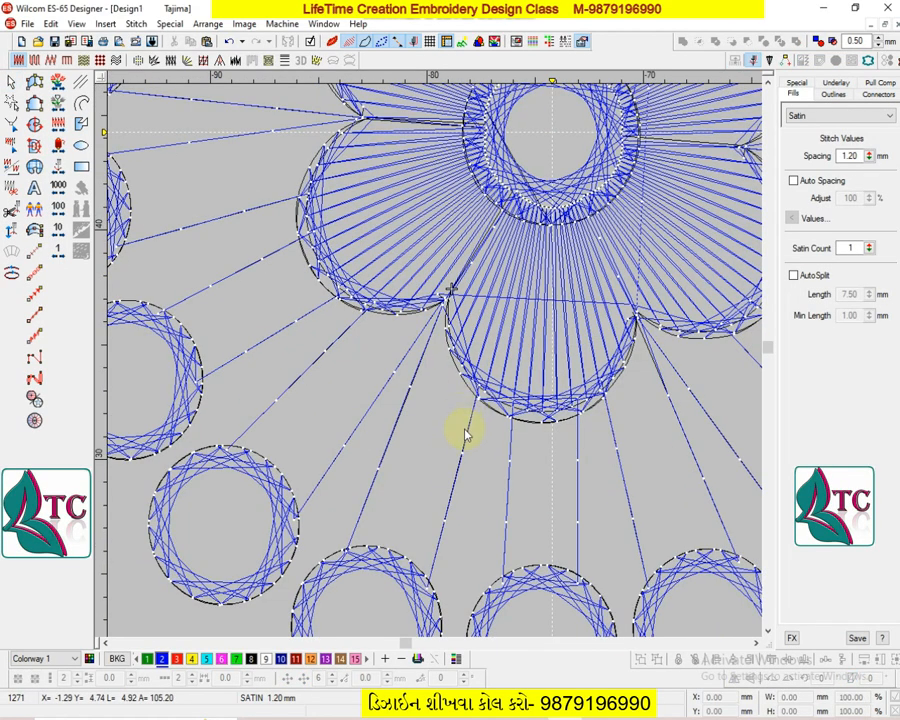
{"action": "left_click", "coordinate": [472, 434]}
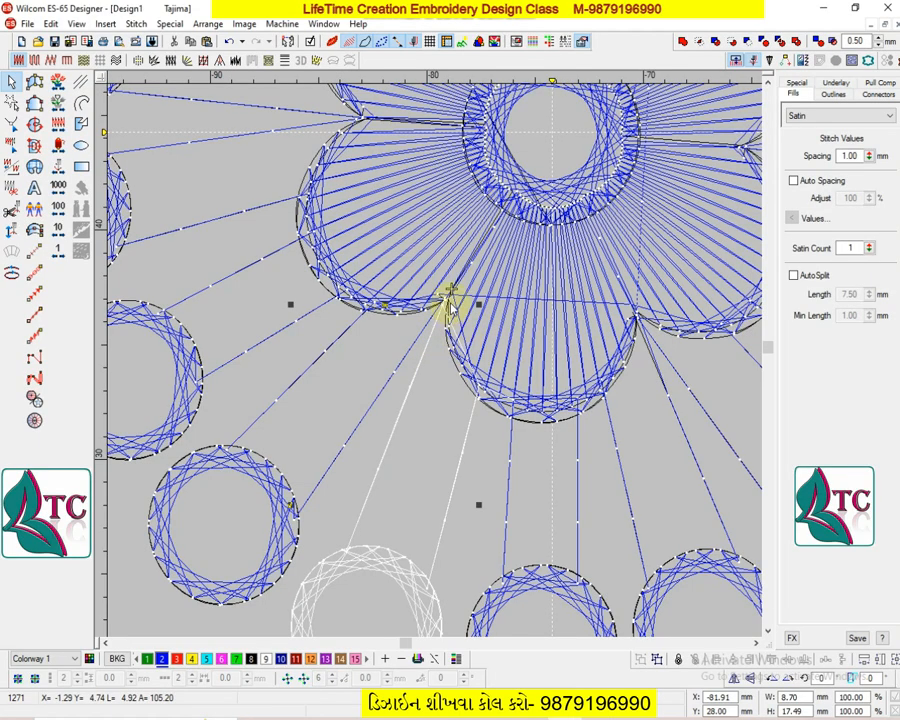
{"action": "key", "text": "Escape"}
{"action": "scroll", "coordinate": [436, 368], "scroll_direction": "up", "scroll_amount": 1}
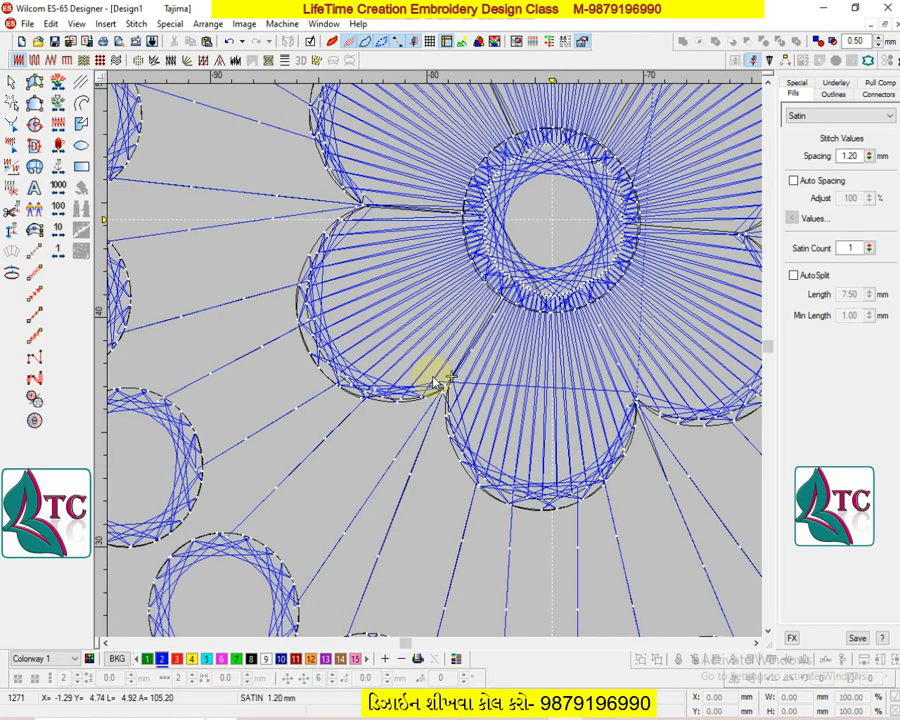
- Cut and paste in place the edgings of the lower-left and upper-left petals, continuing clockwise
{"action": "key", "text": "shift+z"}
{"action": "left_click", "coordinate": [417, 381]}
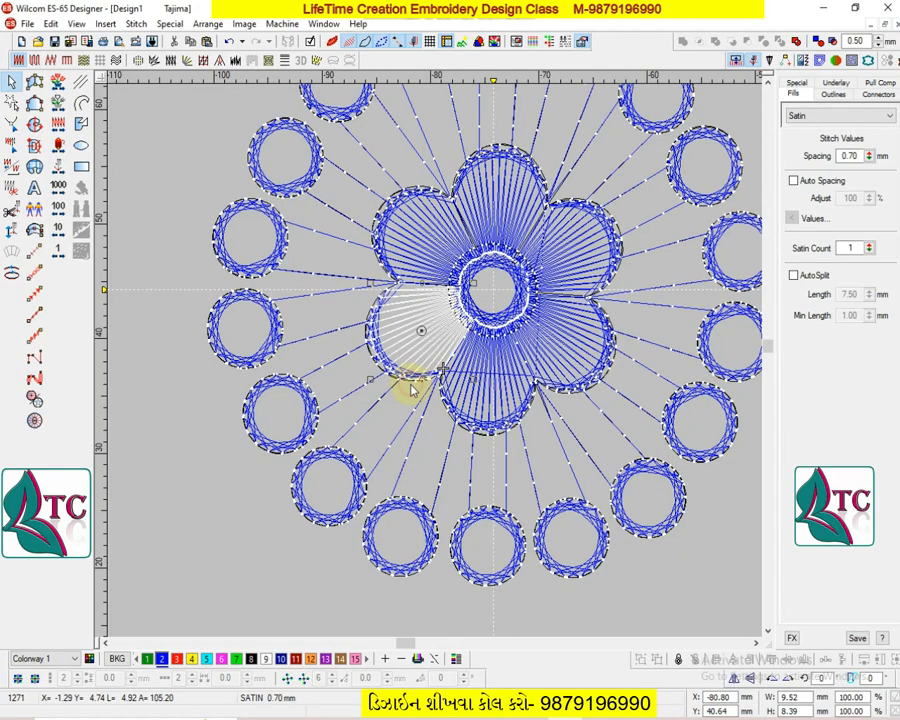
{"action": "left_click", "coordinate": [408, 382]}
{"action": "key", "text": "z"}
{"action": "key", "text": "ctrl+x"}
{"action": "key", "text": "ctrl+v"}
{"action": "key", "text": "Escape"}
{"action": "scroll", "coordinate": [375, 345], "scroll_direction": "up", "scroll_amount": 2}
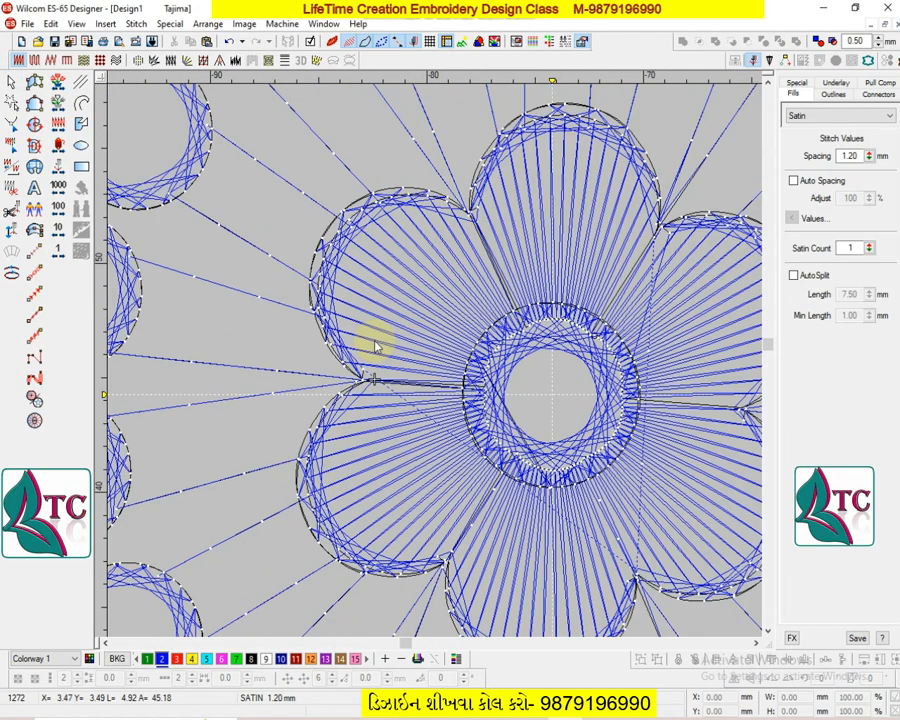
{"action": "left_click", "coordinate": [323, 247]}
{"action": "key", "text": "ctrl+x"}
{"action": "key", "text": "ctrl+v"}
{"action": "key", "text": "Escape"}
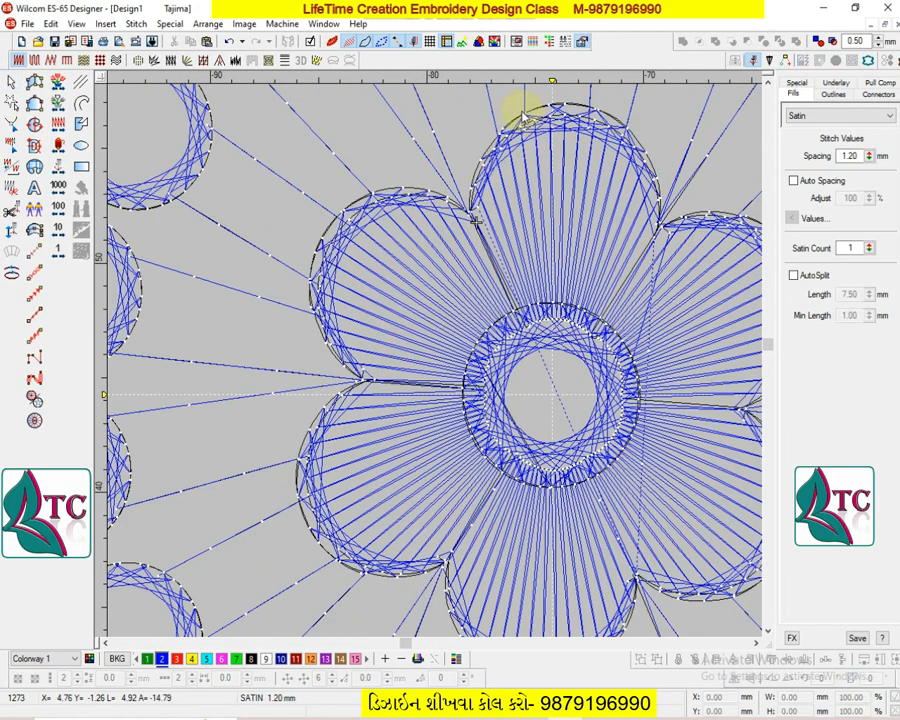
- Resequence the edgings of the top and upper-right petals by cutting and pasting them in place in clockwise order
{"action": "left_click", "coordinate": [521, 118]}
{"action": "key", "text": "ctrl+x"}
{"action": "key", "text": "ctrl+v"}
{"action": "key", "text": "Escape"}
{"action": "left_click", "coordinate": [703, 213]}
{"action": "key", "text": "ctrl+x"}
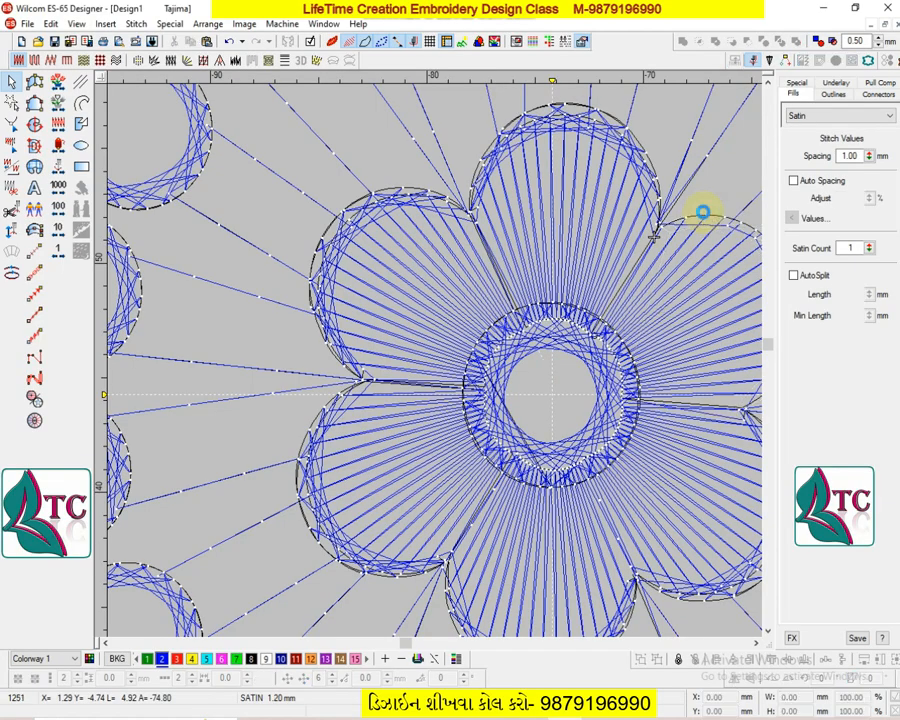
{"action": "key", "text": "ctrl+v"}
{"action": "key", "text": "Escape"}
- Cut and paste in place the lower-right petal's edging as the last petal edging in the sequence
{"action": "key", "text": "shift+z"}
{"action": "left_click", "coordinate": [606, 313]}
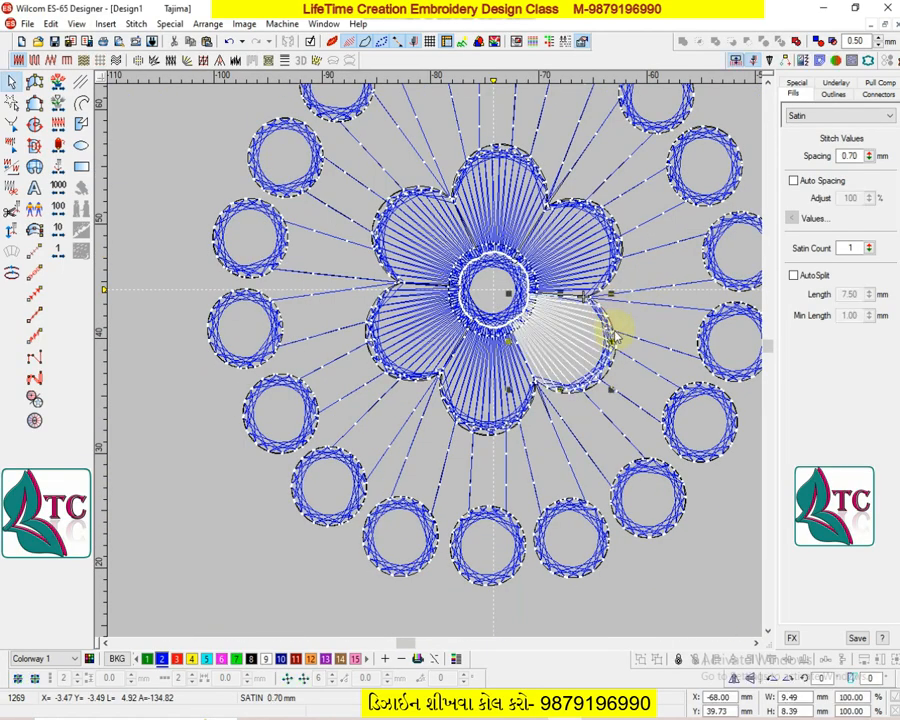
{"action": "key", "text": "Escape"}
{"action": "key", "text": "b"}
{"action": "left_click_drag", "start_coordinate": [565, 310], "coordinate": [617, 409]}
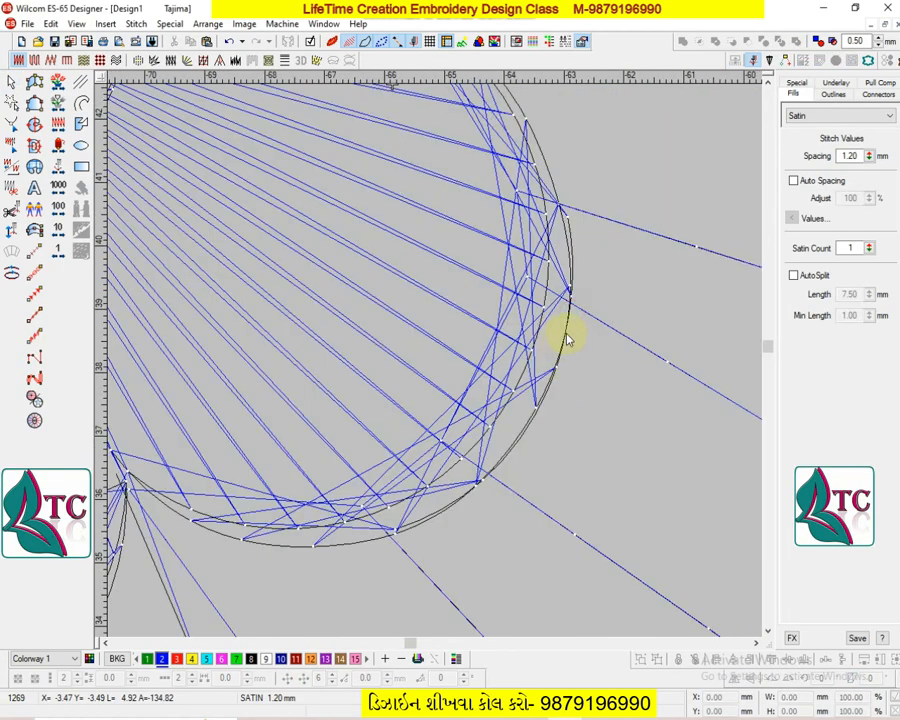
{"action": "left_click", "coordinate": [566, 340]}
{"action": "key", "text": "Escape"}
- Examine the whole flower and travel between the start and end of the design to check the stitching sequence
{"action": "scroll", "coordinate": [512, 306], "scroll_direction": "down", "scroll_amount": 6}
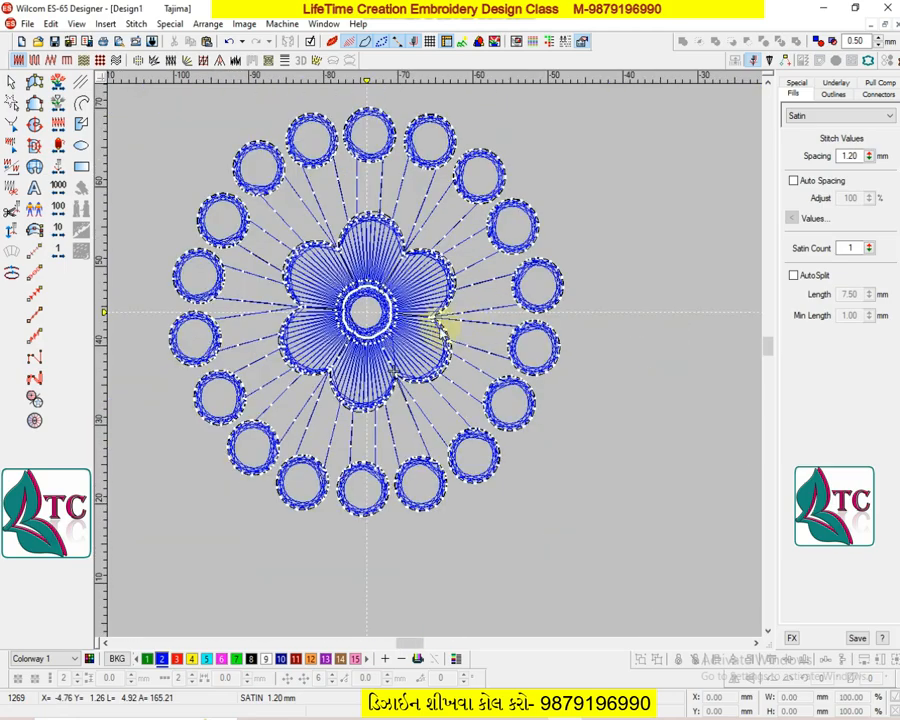
{"action": "scroll", "coordinate": [454, 482], "scroll_direction": "up", "scroll_amount": 3}
{"action": "scroll", "coordinate": [466, 408], "scroll_direction": "down", "scroll_amount": 3}
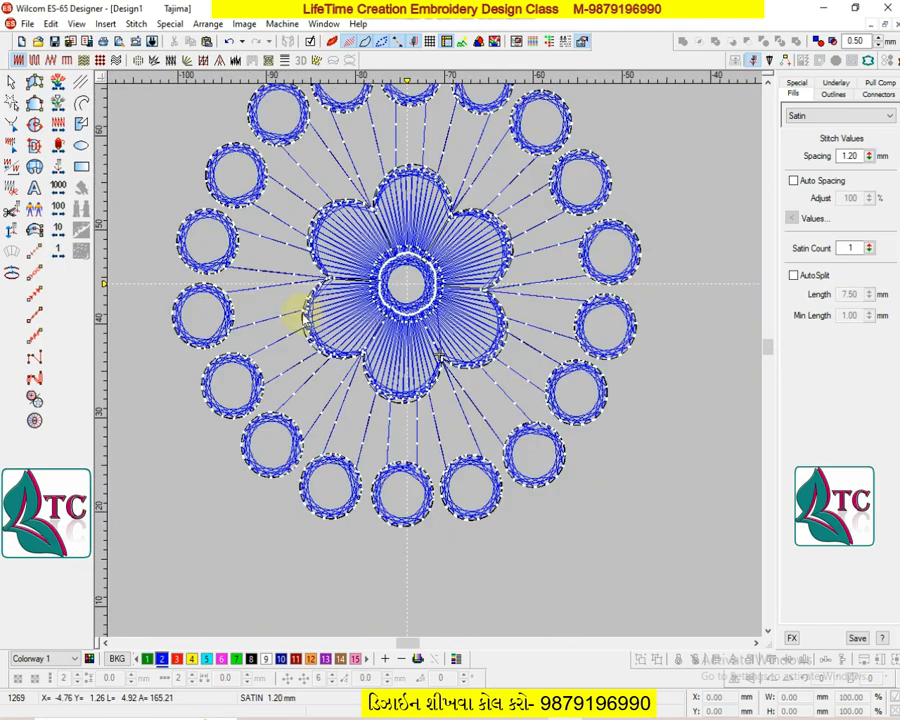
{"action": "scroll", "coordinate": [156, 288], "scroll_direction": "up", "scroll_amount": 1}
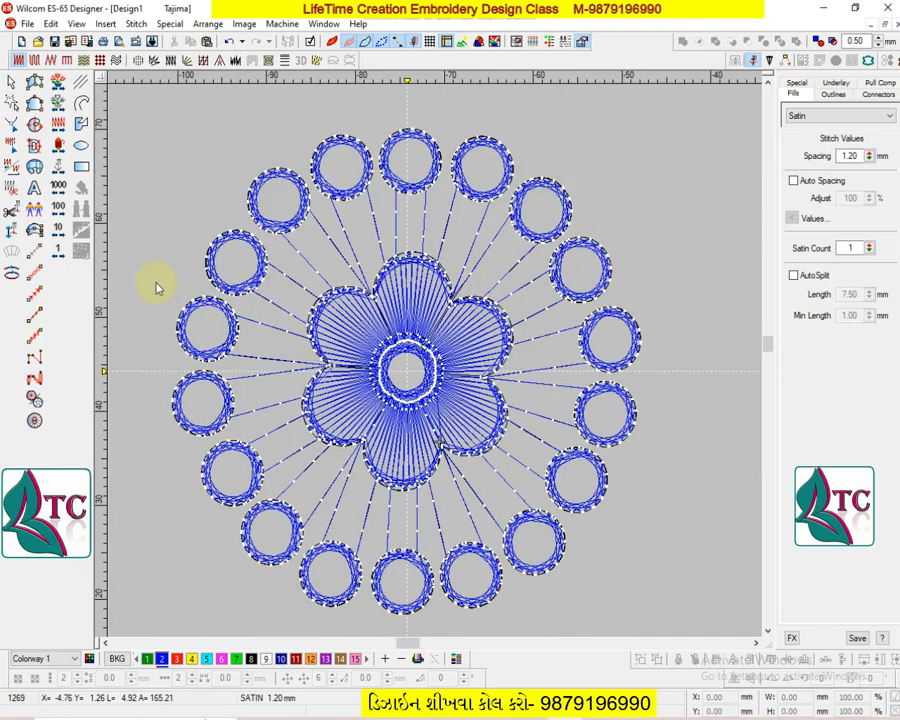
{"action": "left_click", "coordinate": [62, 170]}
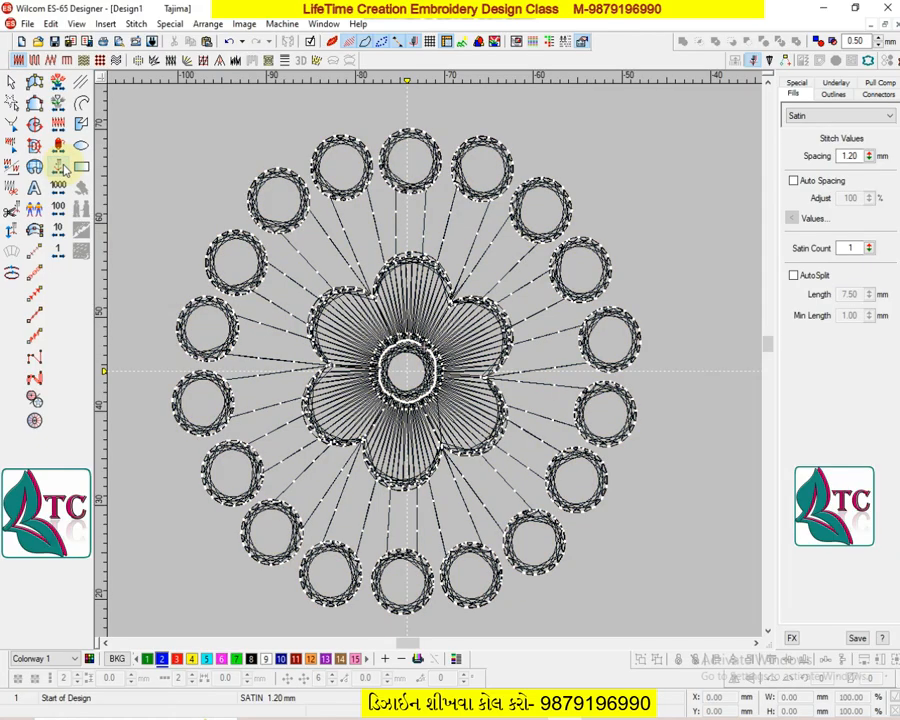
{"action": "left_click", "coordinate": [62, 170]}
{"action": "left_click", "coordinate": [62, 170]}
{"action": "left_click", "coordinate": [62, 170]}
{"action": "left_click", "coordinate": [62, 170]}
{"action": "left_click", "coordinate": [62, 170]}
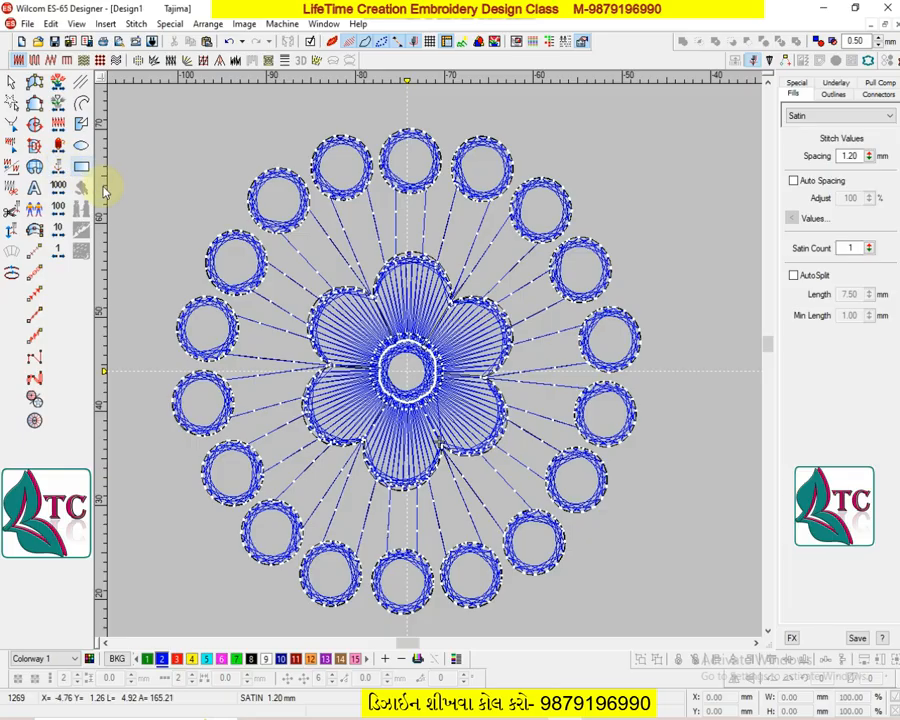
- Preview the flower as realistic stitching and compare its wreath with the scanned embroidery
{"action": "key", "text": "shift+z"}
{"action": "key", "text": "t"}
{"action": "key", "text": "t"}
{"action": "key", "text": "s"}
{"action": "key", "text": "t"}
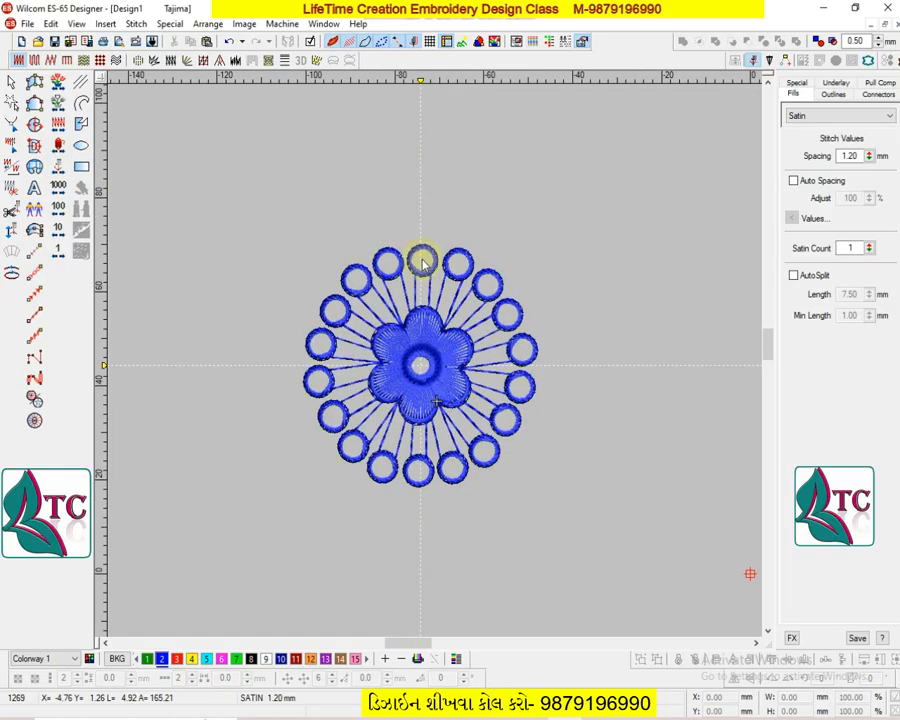
{"action": "left_click_drag", "start_coordinate": [263, 213], "coordinate": [576, 513]}
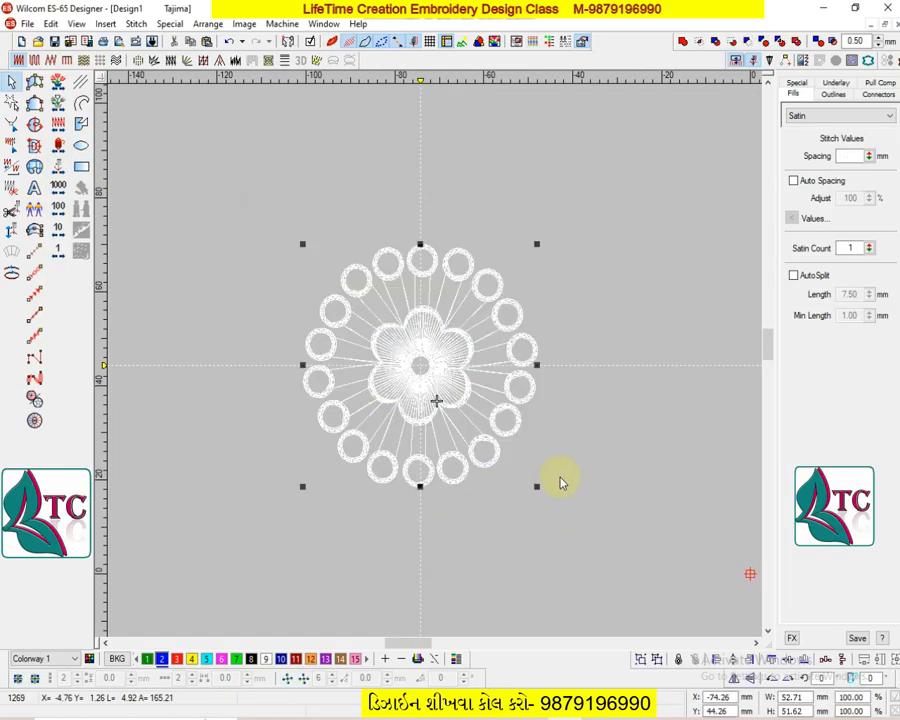
{"action": "key", "text": "Escape"}
{"action": "scroll", "coordinate": [536, 474], "scroll_direction": "down", "scroll_amount": 1}
{"action": "key", "text": "z"}
{"action": "key", "text": "d"}
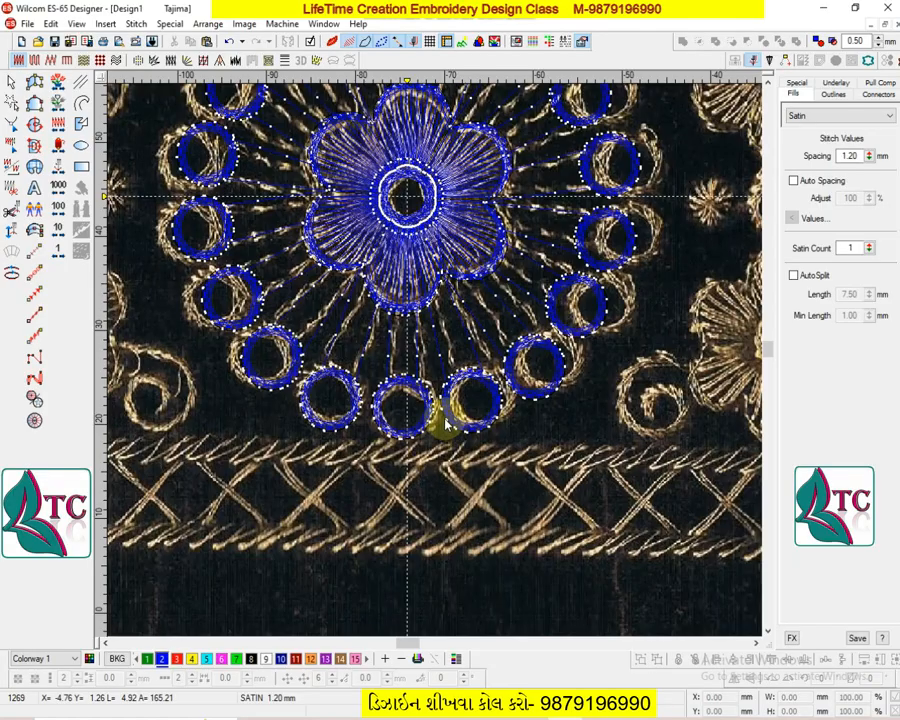
{"action": "key", "text": "z"}
{"action": "key", "text": "shift+z"}
{"action": "key", "text": "d"}
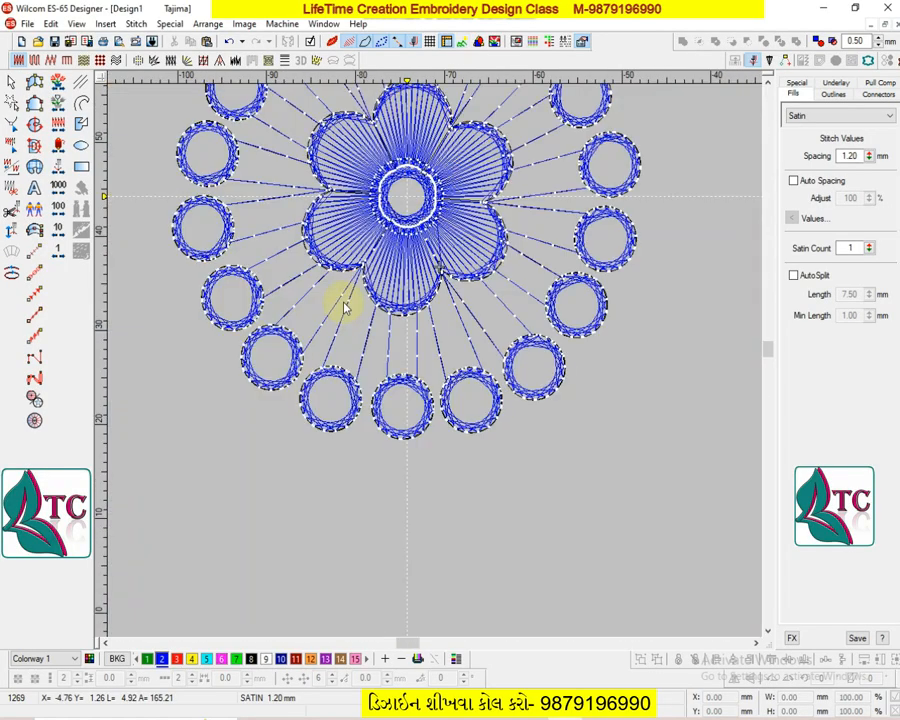
- At the start of the design, digitize a 4.00 mm run from the bottom ring's lower edge along its right-hand spoke to the notch right of the bottom petal
{"action": "left_click", "coordinate": [59, 168]}
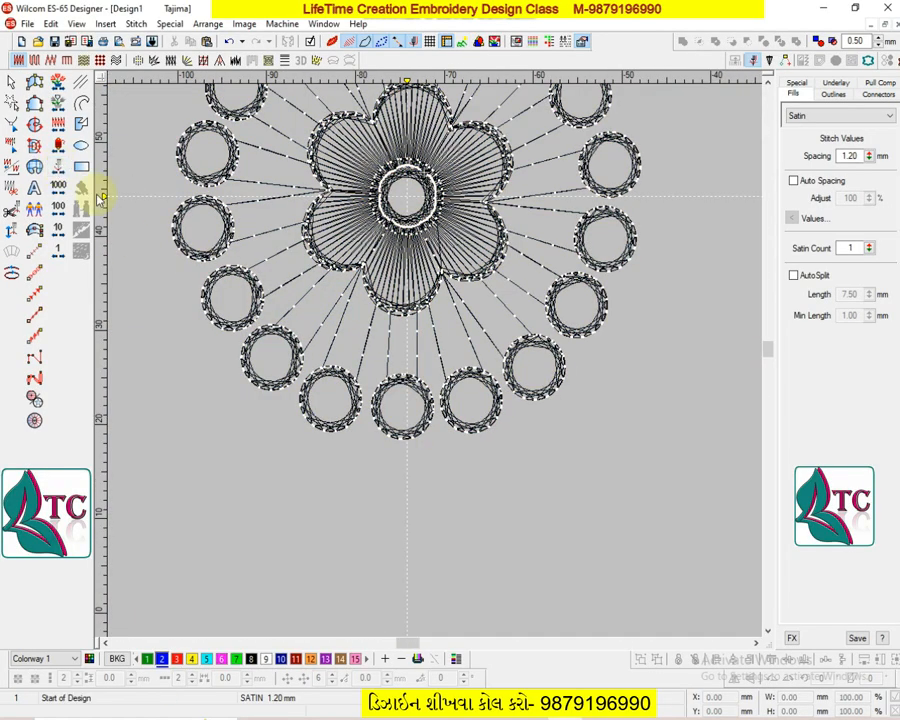
{"action": "left_click", "coordinate": [33, 251]}
{"action": "key", "text": "z"}
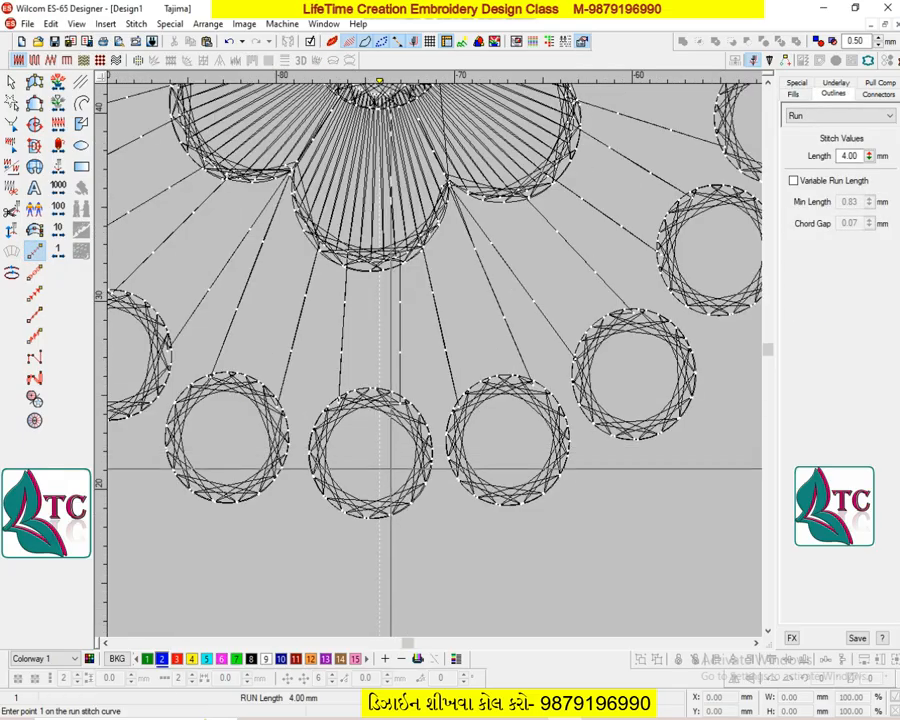
{"action": "left_click", "coordinate": [374, 515]}
{"action": "left_click", "coordinate": [440, 455]}
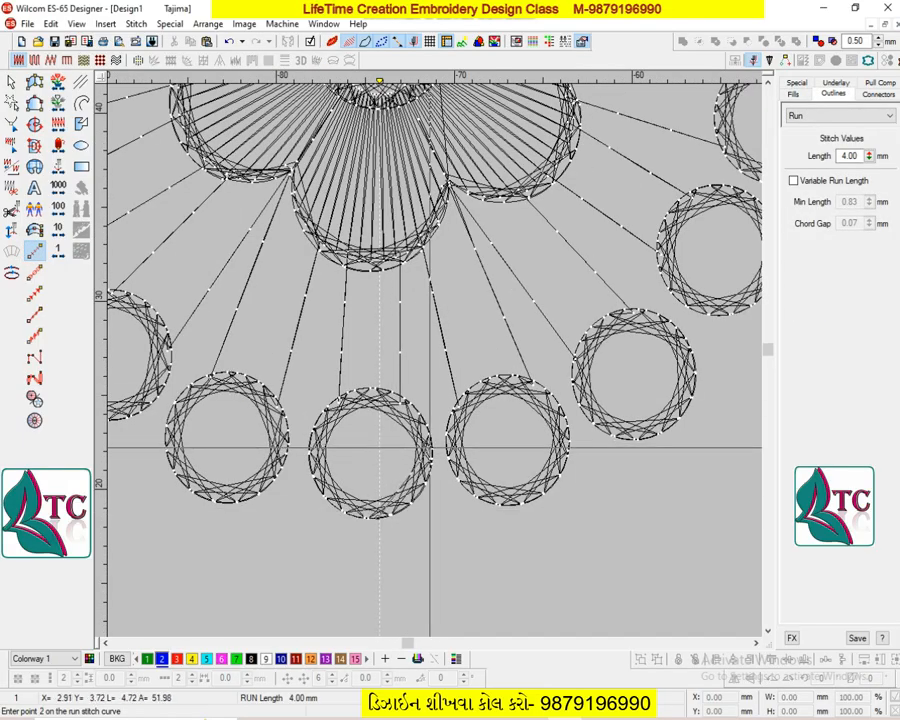
{"action": "left_click", "coordinate": [399, 400]}
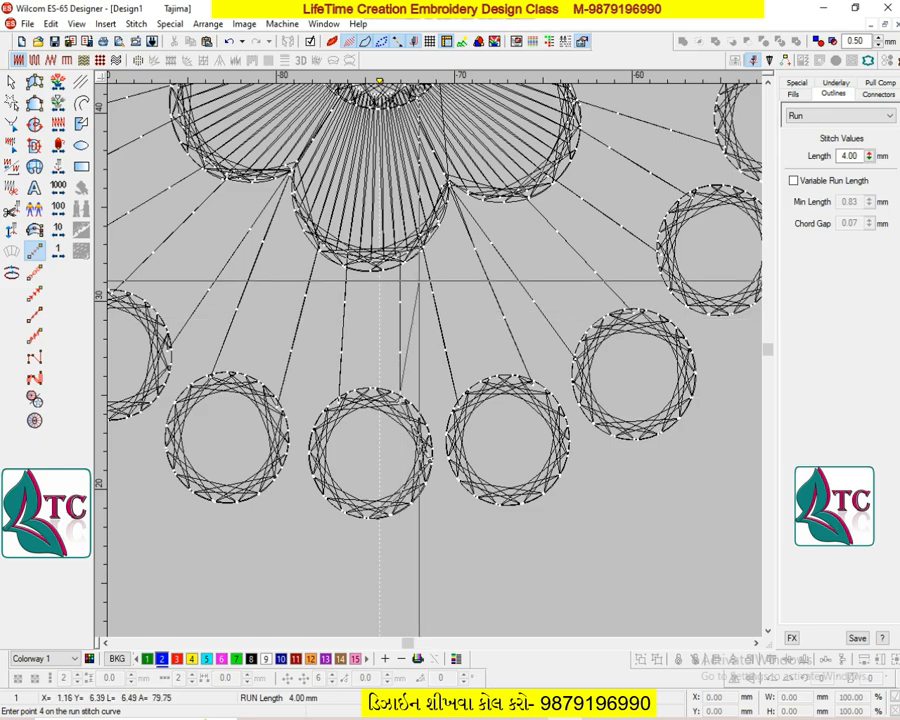
{"action": "left_click", "coordinate": [400, 252]}
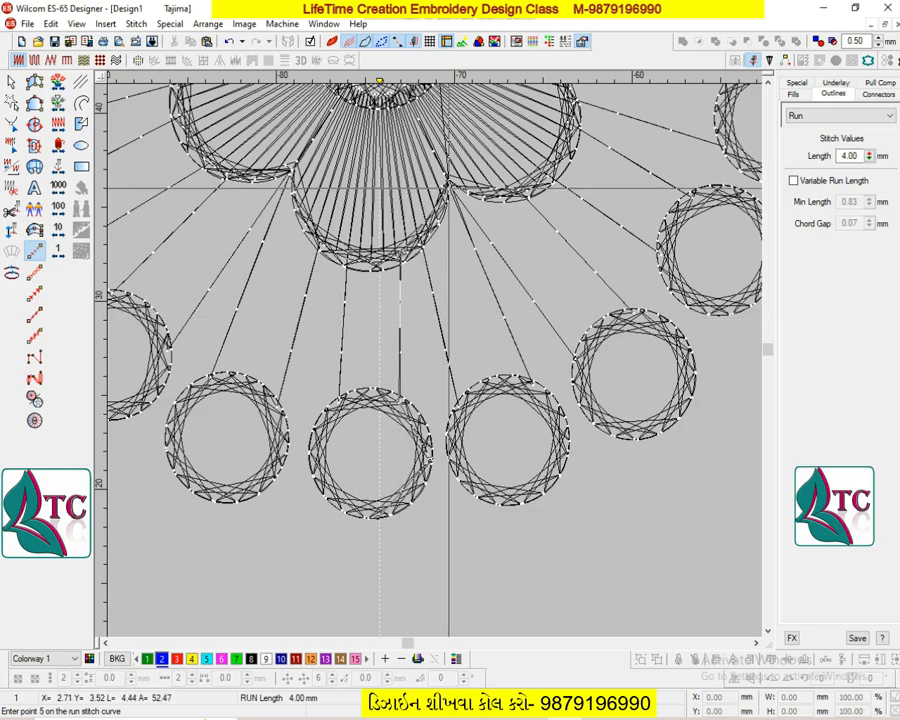
{"action": "key", "text": "Return"}
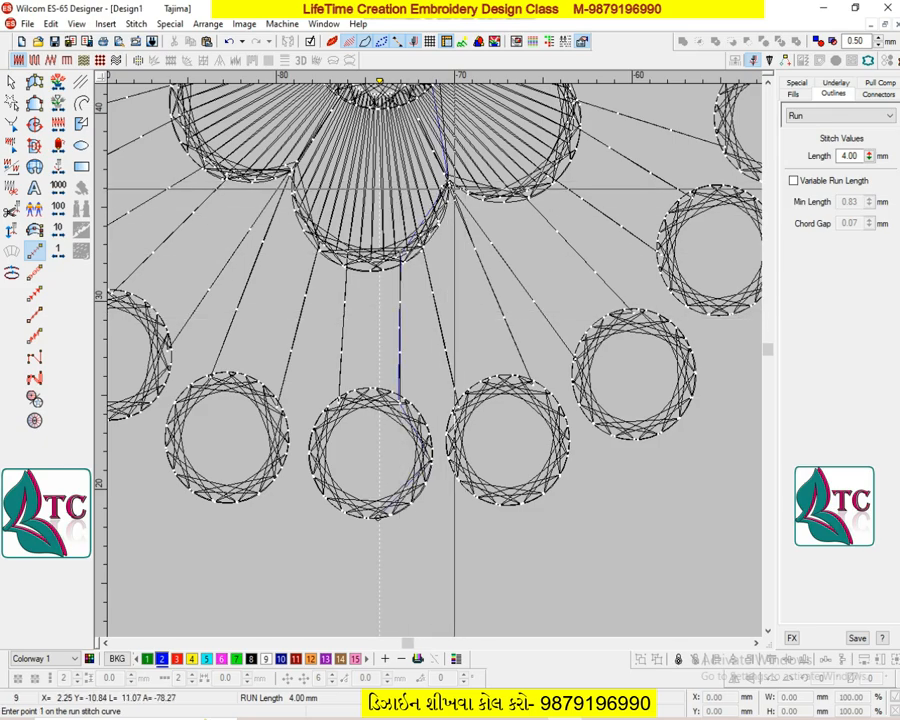
{"action": "key", "text": "Escape"}
{"action": "key", "text": "shift+z"}
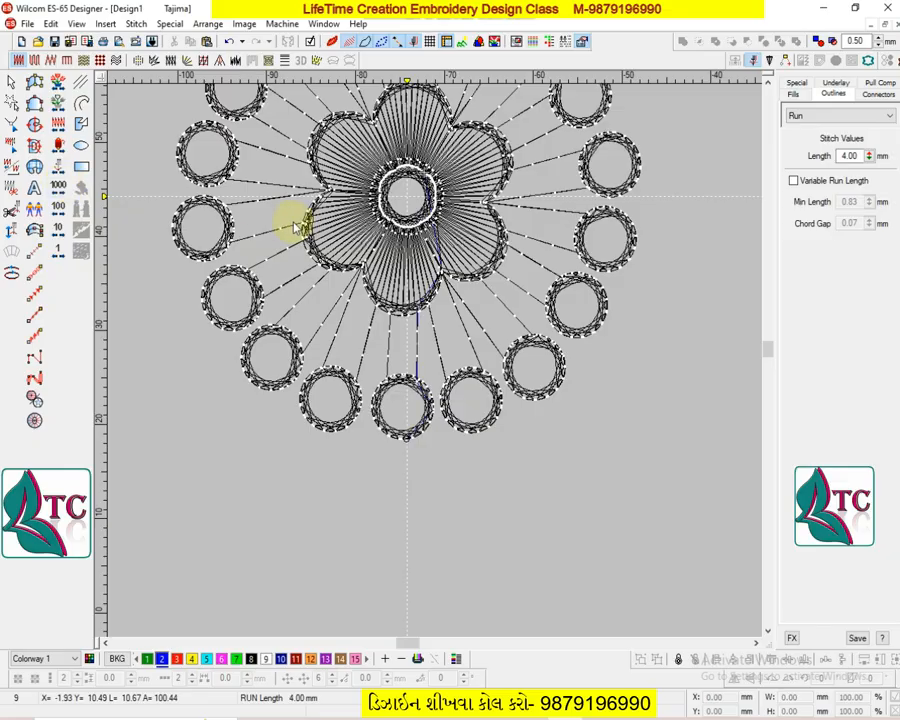
- Travel through the stitches to check the sewing order of the petals, centre ring and wreath
{"action": "scroll", "coordinate": [432, 255], "scroll_direction": "up", "scroll_amount": 3}
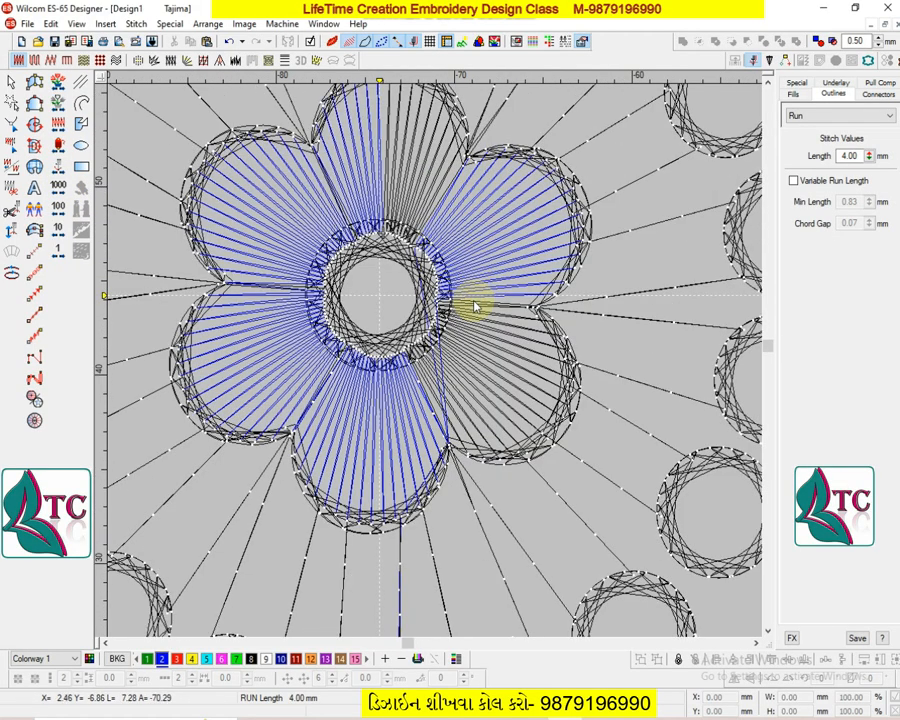
{"action": "key", "text": "Right"}
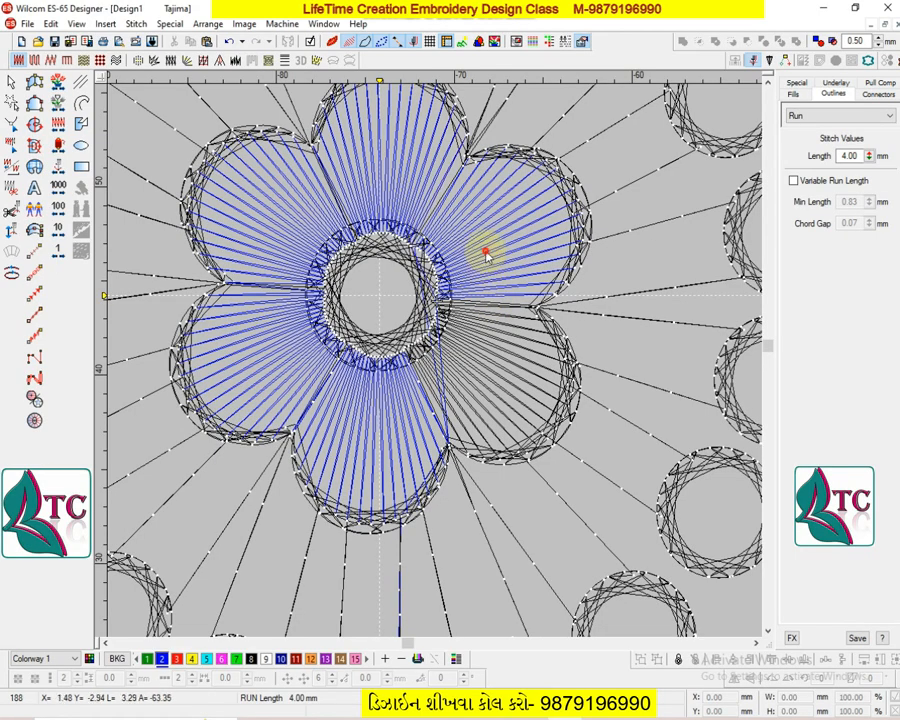
{"action": "left_click", "coordinate": [486, 253]}
{"action": "key", "text": "ctrl+shift+a"}
{"action": "key", "text": "Escape"}
{"action": "key", "text": "shift+z"}
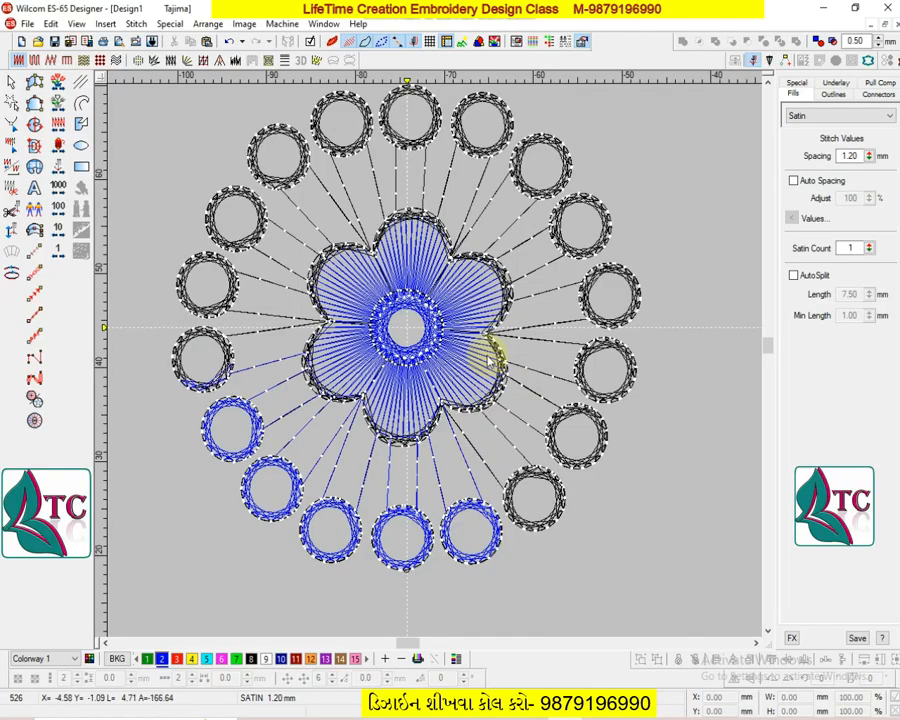
- Select the connecting run between the bottom ring and the bottom petal's right-hand notch
{"action": "key", "text": "z"}
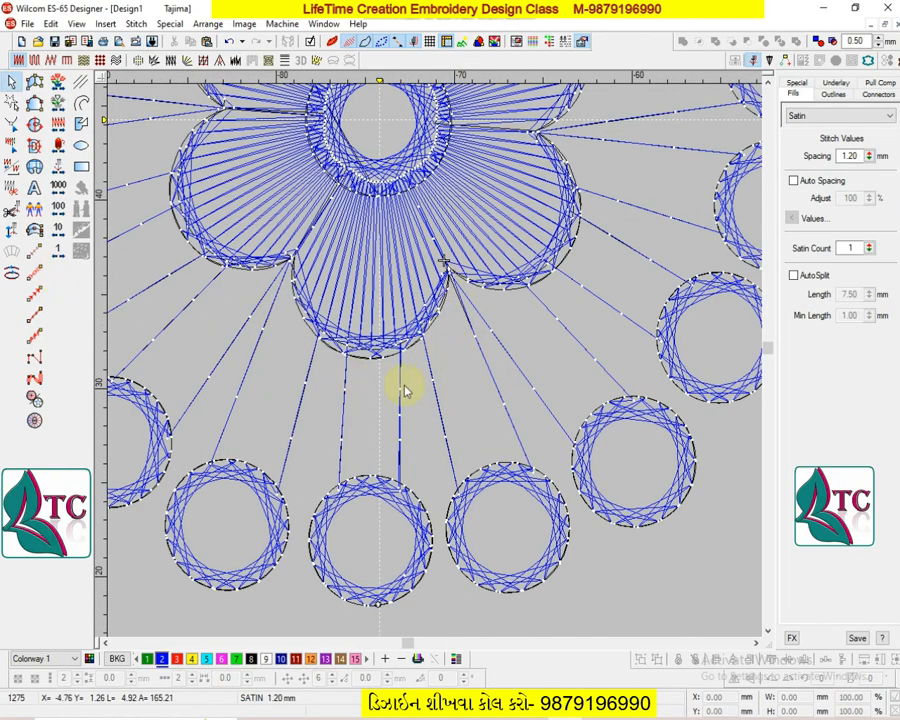
{"action": "left_click", "coordinate": [403, 500]}
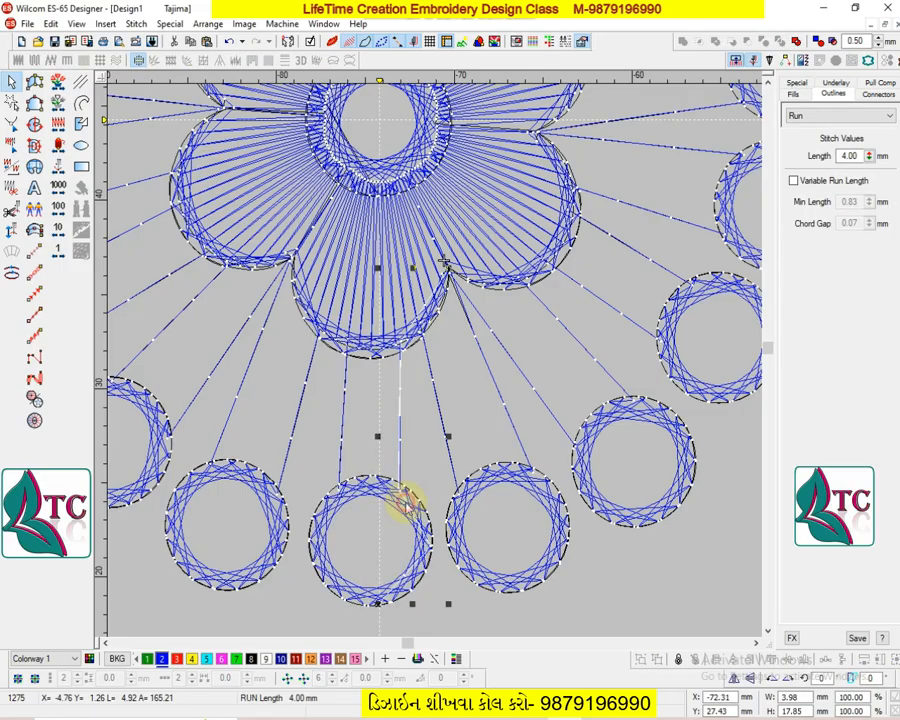
- Travel through the stitching sequence from the start of the design to its end to check the sewing order
{"action": "left_click", "coordinate": [14, 273]}
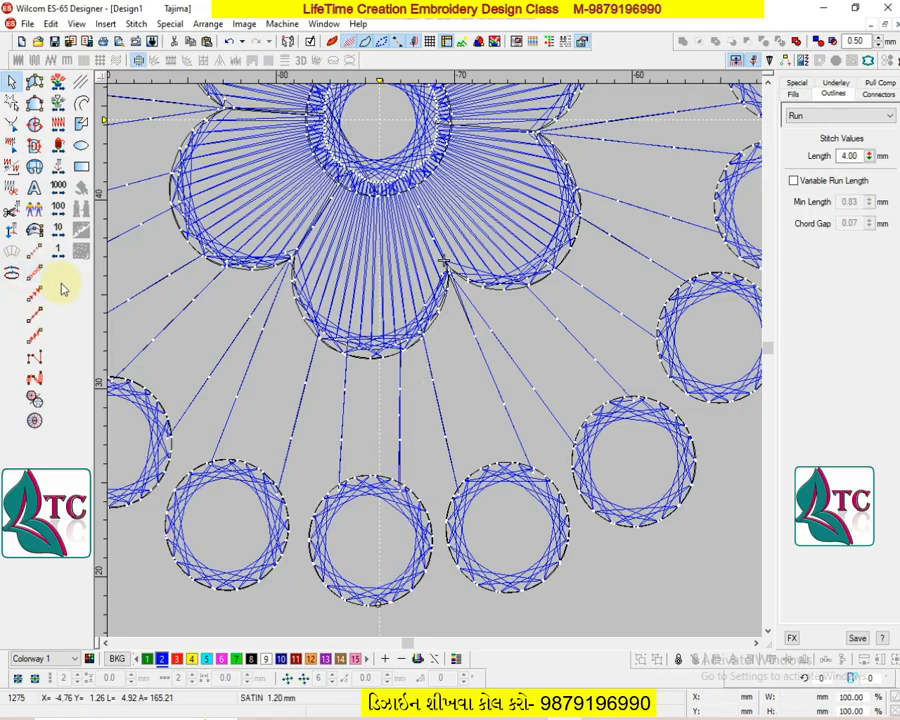
{"action": "key", "text": "Escape"}
{"action": "key", "text": "shift+z"}
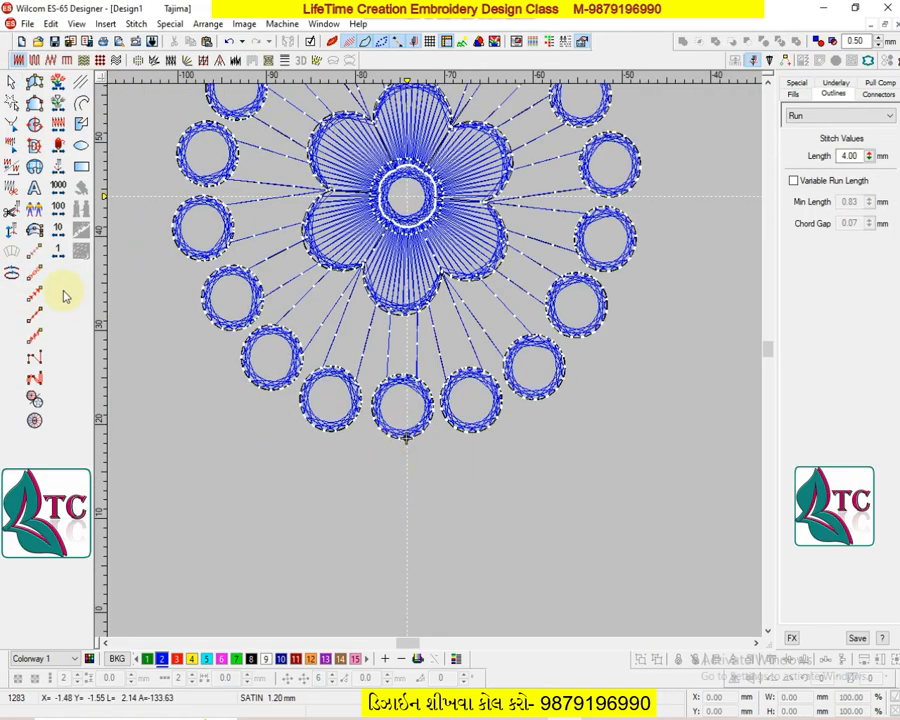
{"action": "left_click", "coordinate": [58, 82]}
{"action": "scroll", "coordinate": [407, 491], "scroll_direction": "up", "scroll_amount": 1}
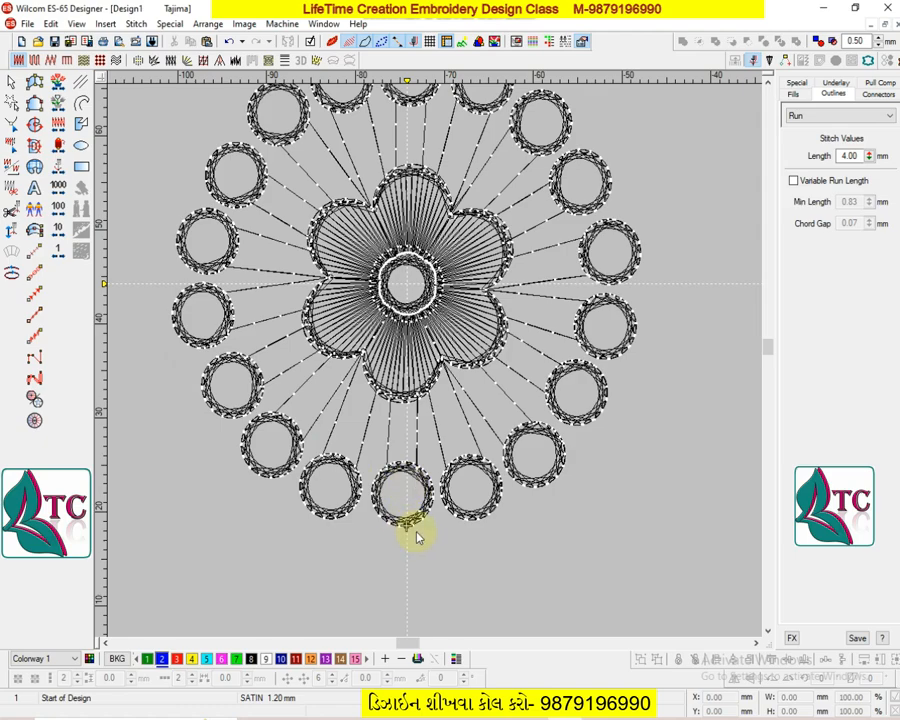
{"action": "key", "text": "Right"}
{"action": "key", "text": "Right"}
{"action": "key", "text": "Right"}
{"action": "key", "text": "Right"}
{"action": "key", "text": "Right"}
{"action": "key", "text": "Right"}
{"action": "key", "text": "Right"}
{"action": "key", "text": "Right"}
{"action": "key", "text": "Right"}
{"action": "key", "text": "Right"}
{"action": "key", "text": "Right"}
{"action": "key", "text": "Right"}
{"action": "key", "text": "Right"}
{"action": "key", "text": "Right"}
{"action": "key", "text": "Right"}
{"action": "key", "text": "Right"}
{"action": "key", "text": "Right"}
{"action": "key", "text": "Right"}
{"action": "key", "text": "Right"}
{"action": "key", "text": "Right"}
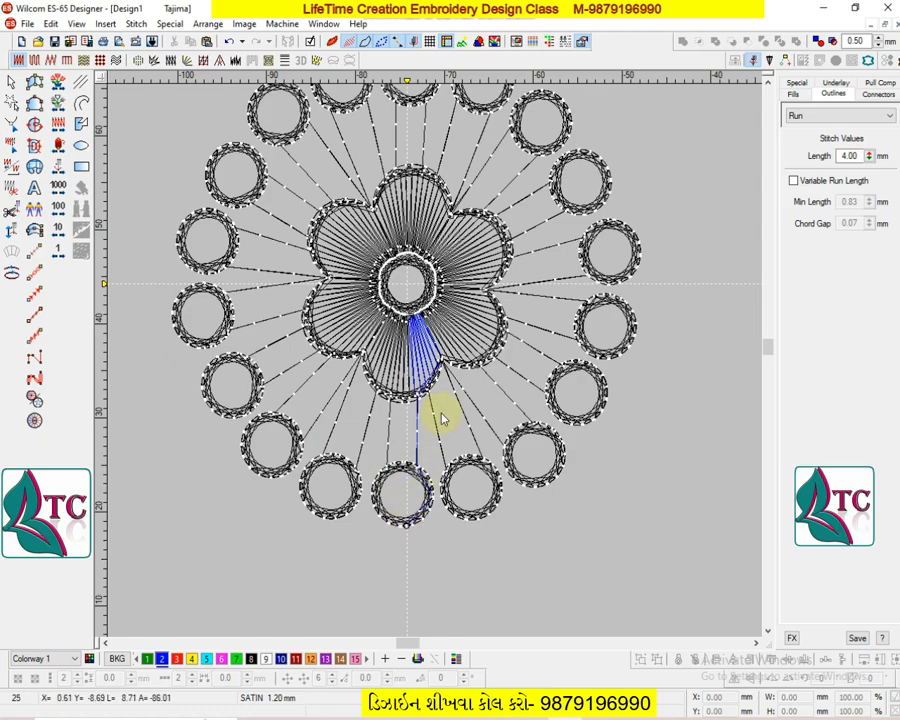
{"action": "key", "text": "Down"}
{"action": "key", "text": "Down"}
{"action": "key", "text": "Down"}
{"action": "key", "text": "Down"}
{"action": "key", "text": "Down"}
{"action": "key", "text": "Down"}
{"action": "key", "text": "Down"}
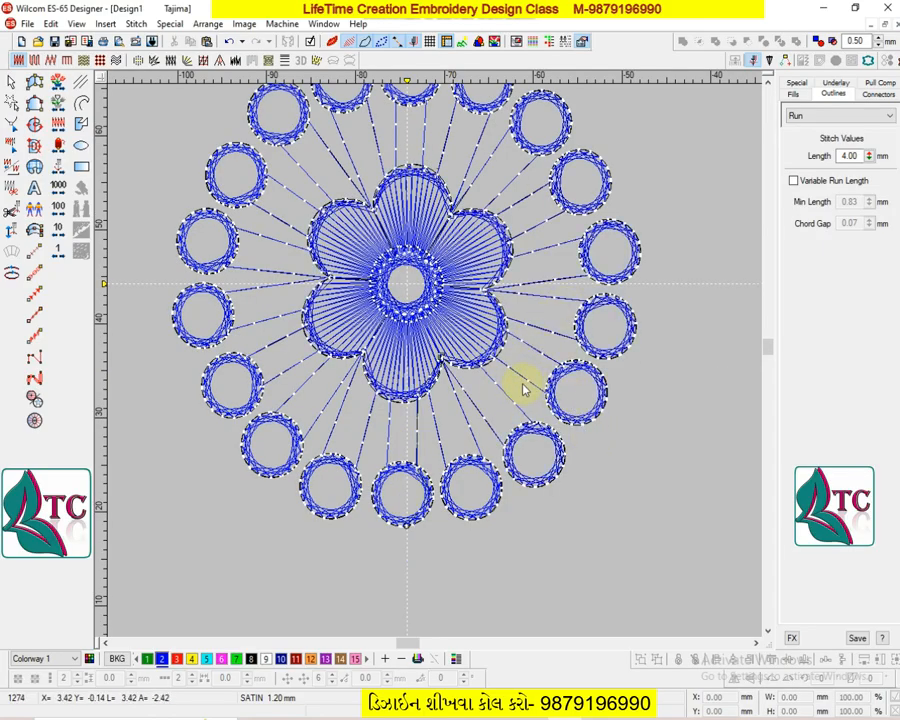
{"action": "scroll", "coordinate": [450, 405], "scroll_direction": "down", "scroll_amount": 1}
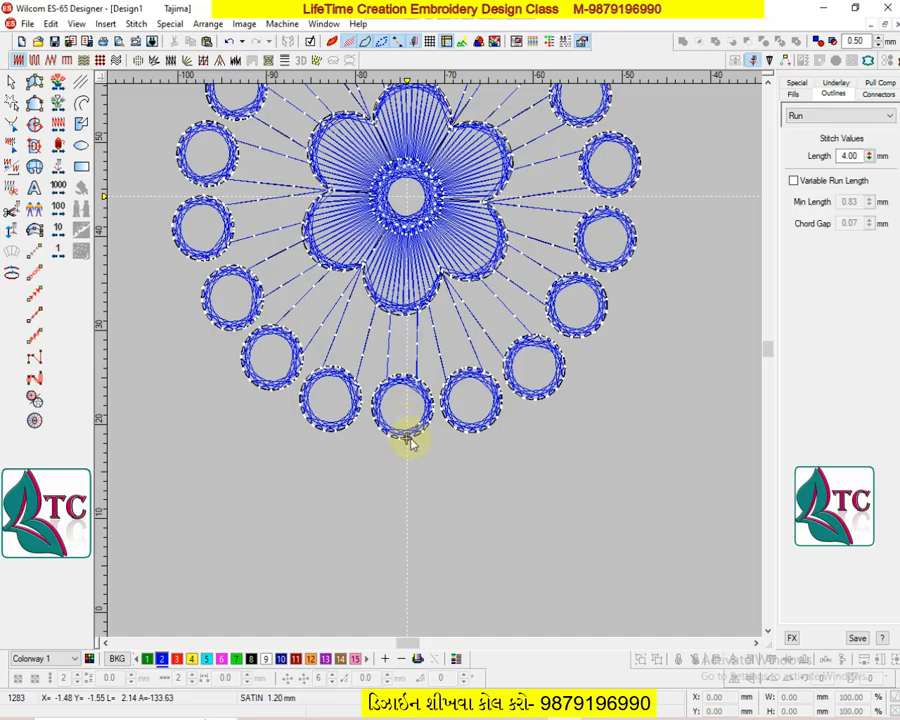
{"action": "scroll", "coordinate": [420, 430], "scroll_direction": "down", "scroll_amount": 3}
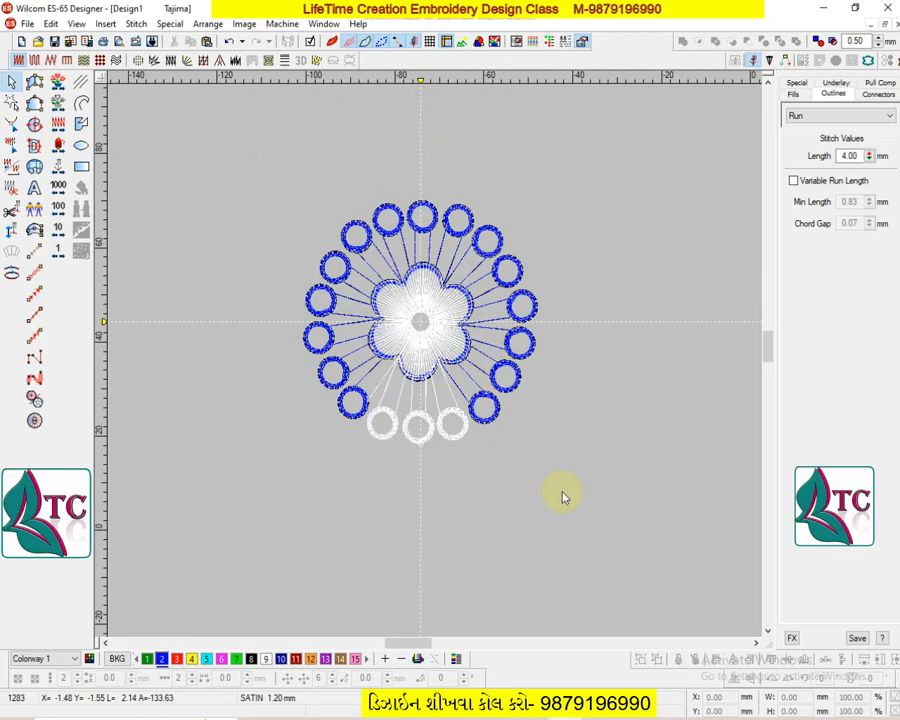
{"action": "key", "text": "ctrl+a"}
{"action": "key", "text": "Escape"}
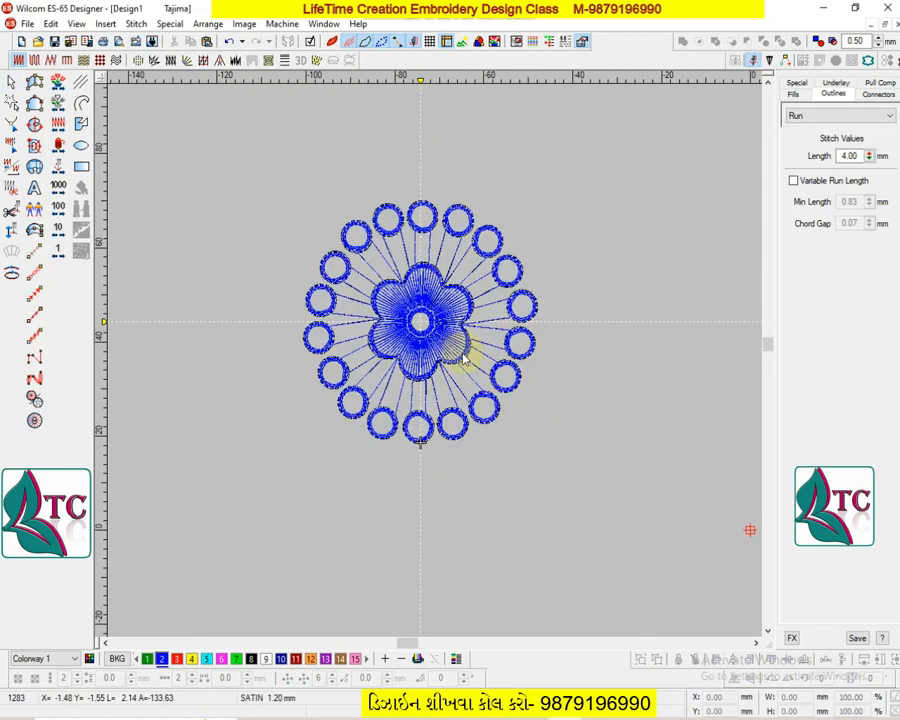
{"action": "scroll", "coordinate": [463, 355], "scroll_direction": "up", "scroll_amount": 2}
{"action": "key", "text": "ctrl+a"}
{"action": "key", "text": "Escape"}
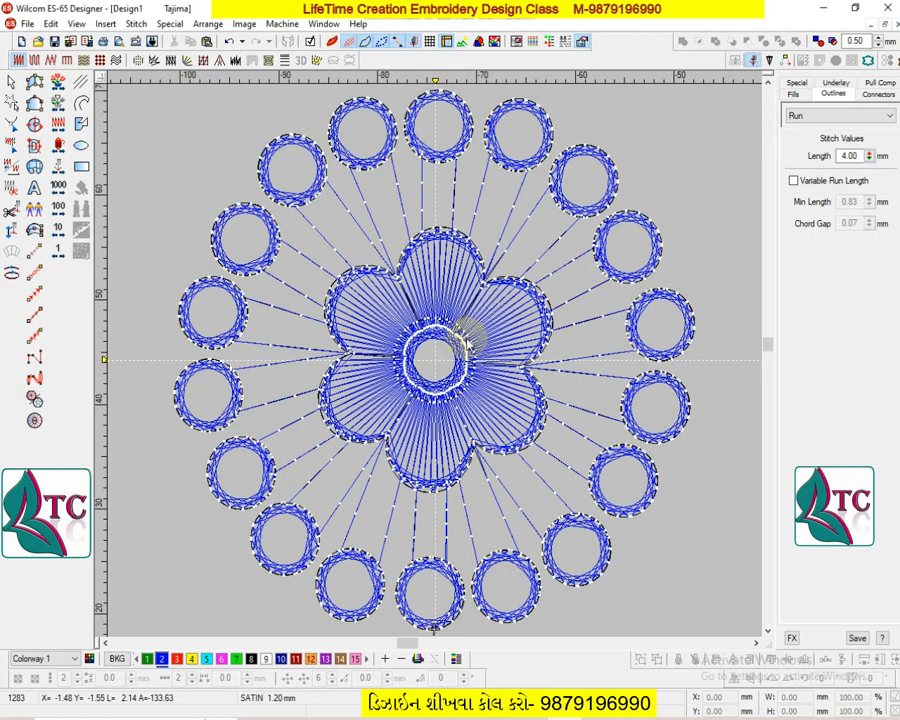
- Save the design to the Desktop as an EMB file named 2-8-7-25
{"action": "key", "text": "ctrl+s"}
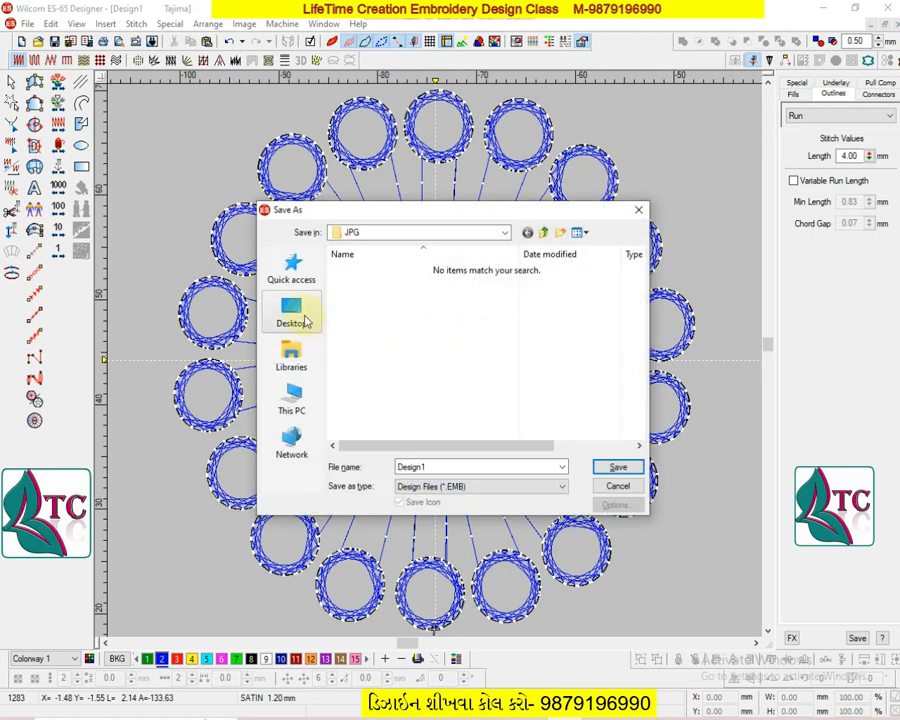
{"action": "left_click", "coordinate": [304, 320]}
{"action": "left_click", "coordinate": [378, 416]}
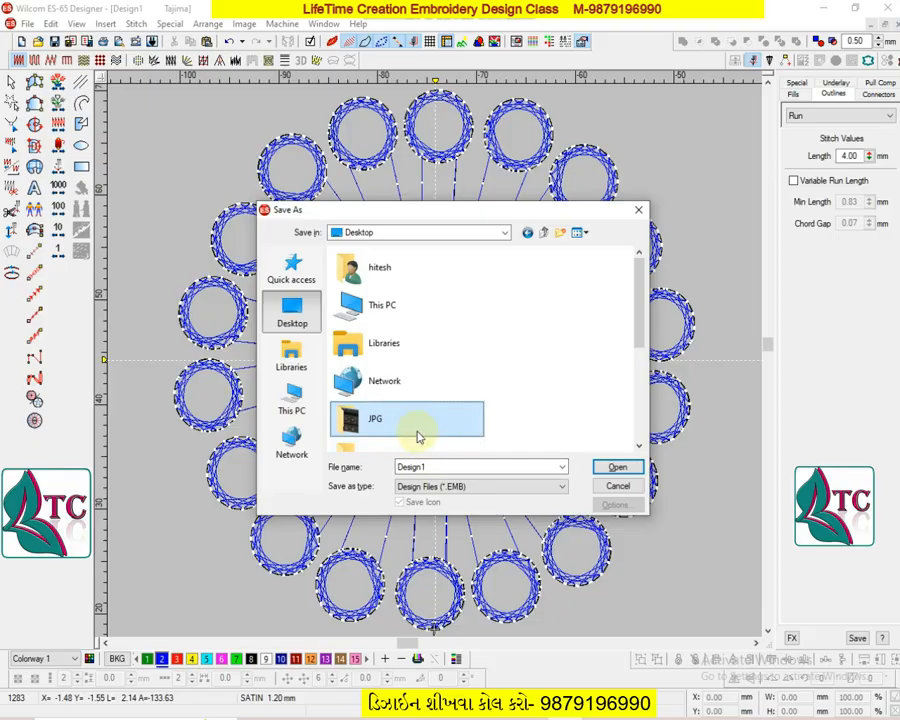
{"action": "left_click", "coordinate": [446, 467]}
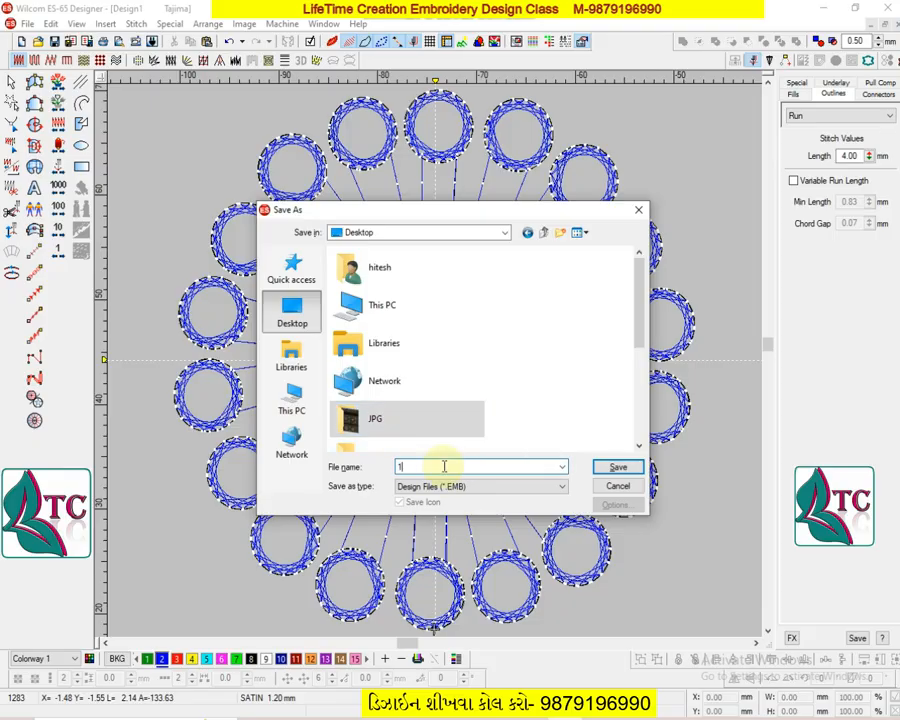
{"action": "left_click", "coordinate": [617, 468]}
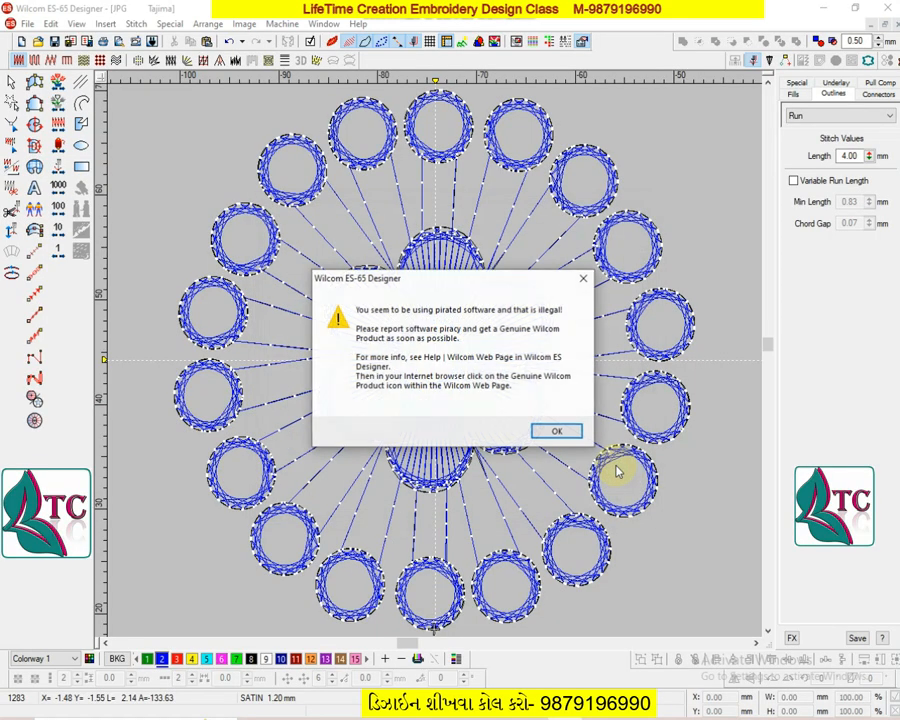
{"action": "left_click", "coordinate": [558, 430]}
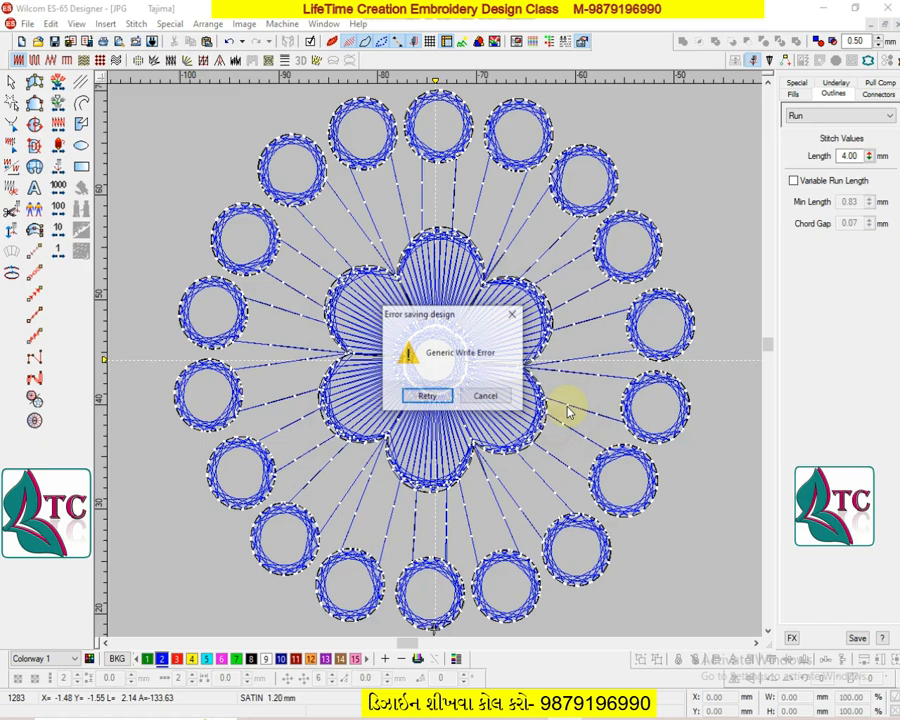
{"action": "left_click", "coordinate": [510, 396]}
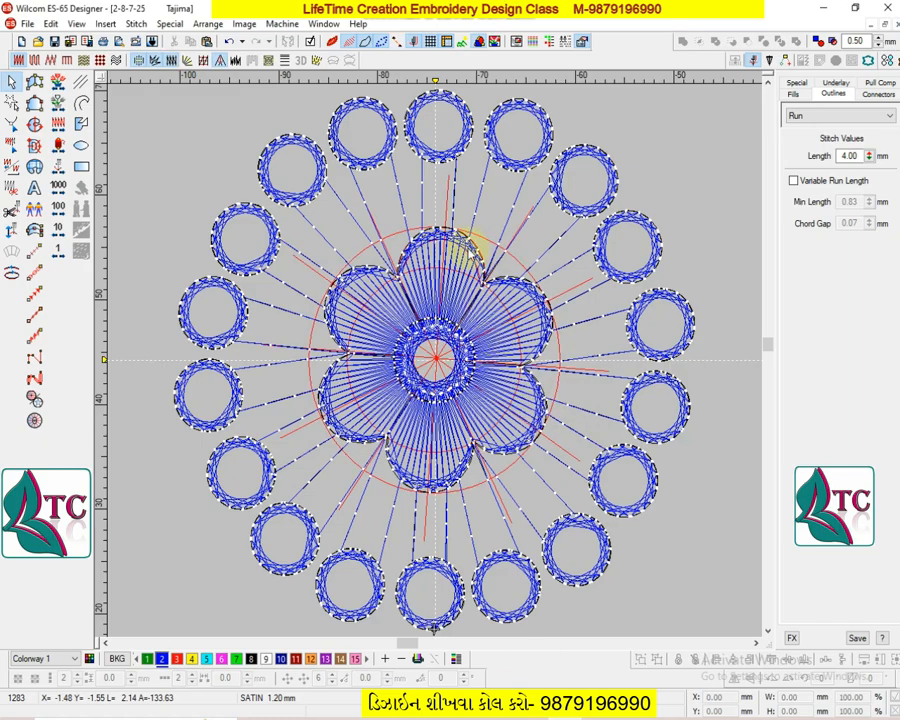
- Examine the complete flower-and-circles motif and check that it selects as one group
{"action": "key", "text": "shift+z"}
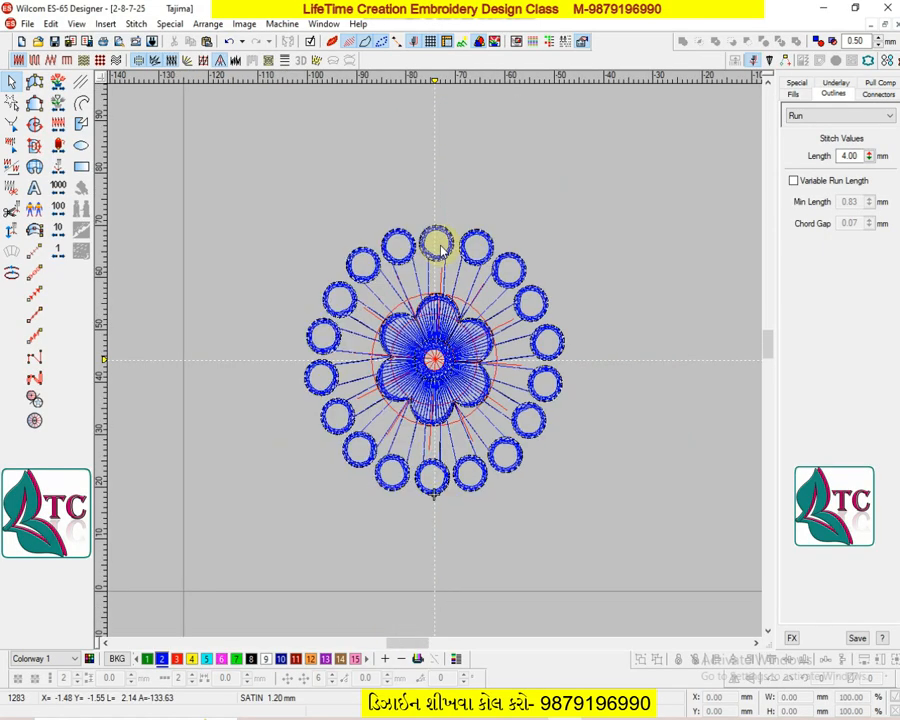
{"action": "key", "text": "z"}
{"action": "key", "text": "shift+z"}
{"action": "left_click", "coordinate": [432, 257]}
{"action": "left_click_drag", "start_coordinate": [244, 176], "coordinate": [622, 544]}
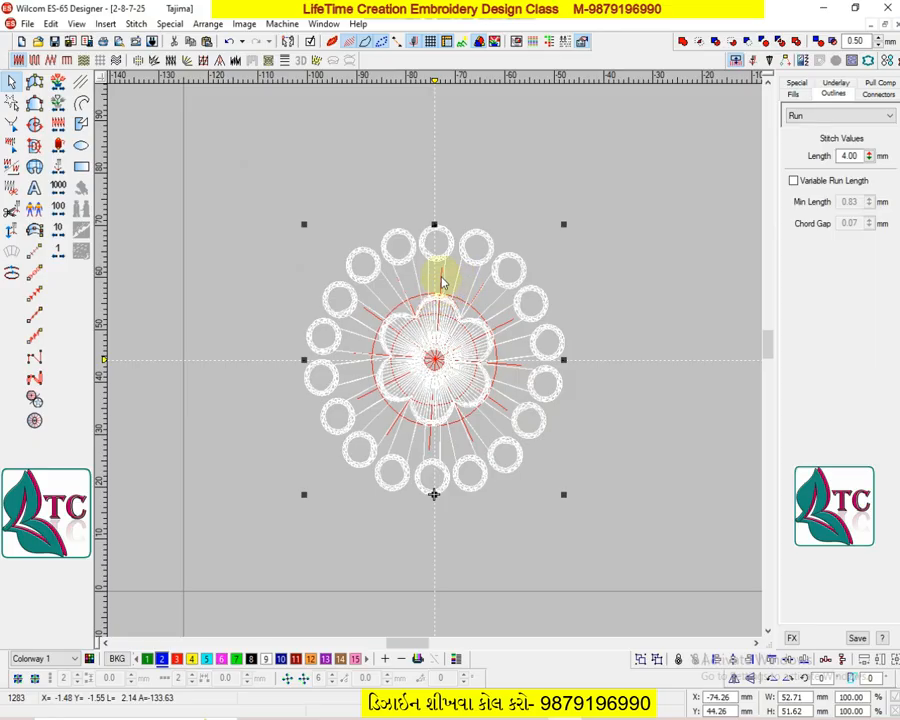
{"action": "key", "text": "Escape"}
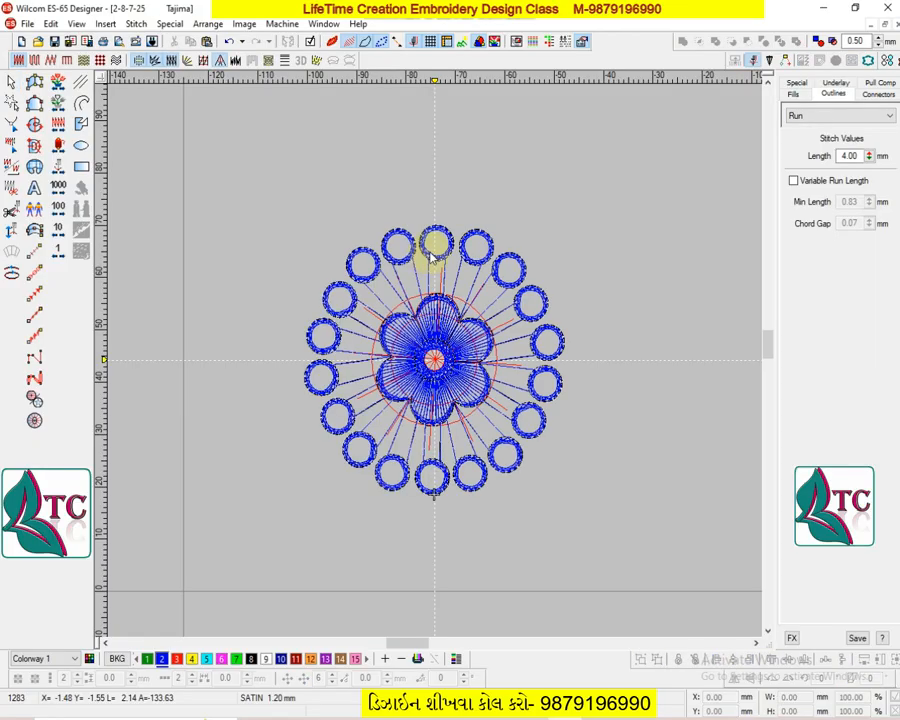
{"action": "left_click", "coordinate": [432, 257]}
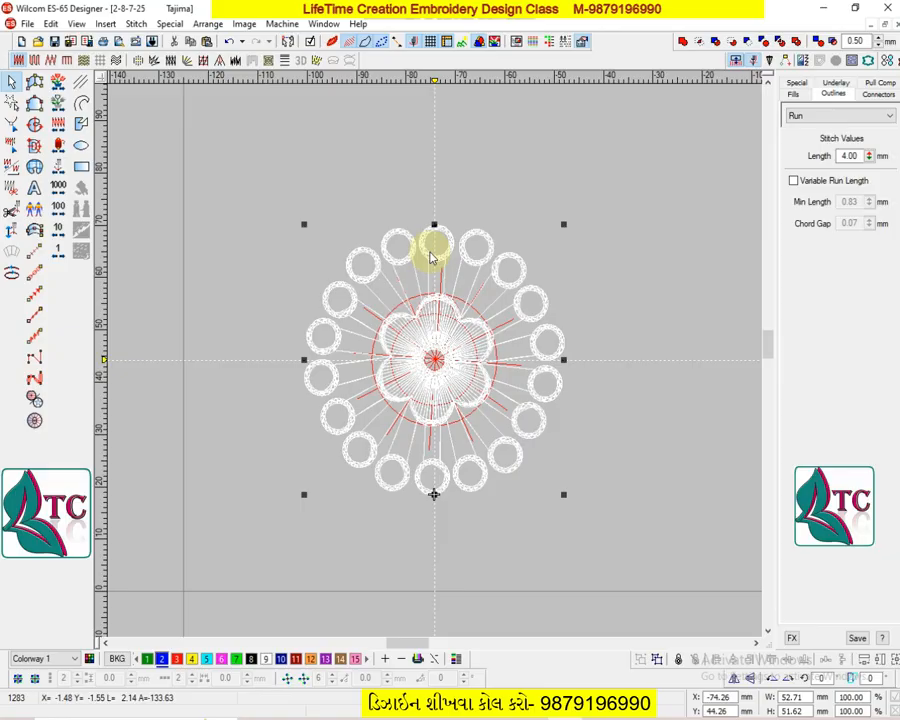
{"action": "key", "text": "Escape"}
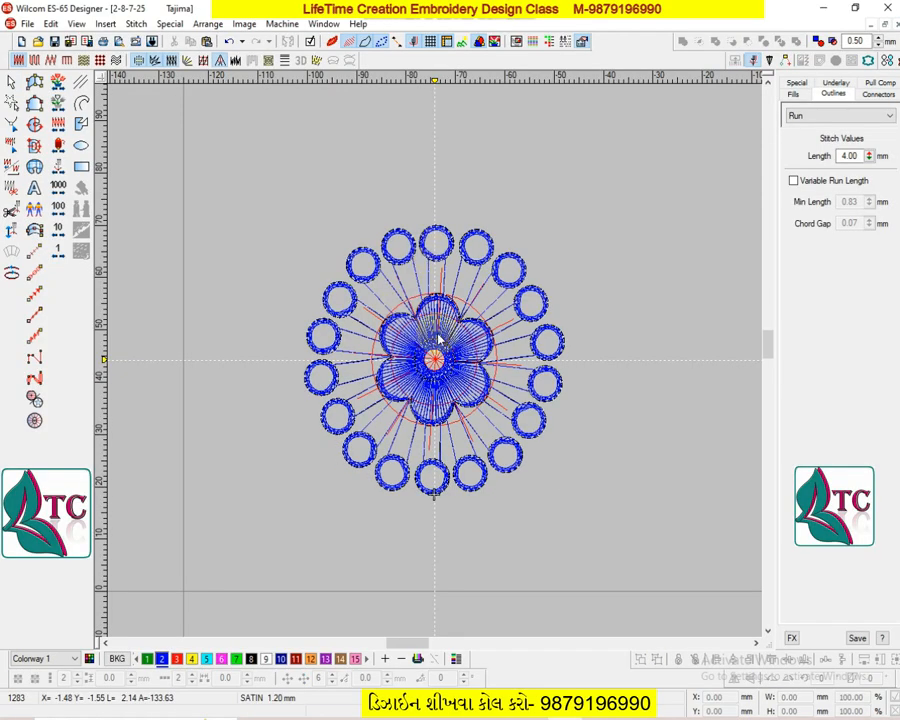
{"action": "scroll", "coordinate": [438, 340], "scroll_direction": "up", "scroll_amount": 2}
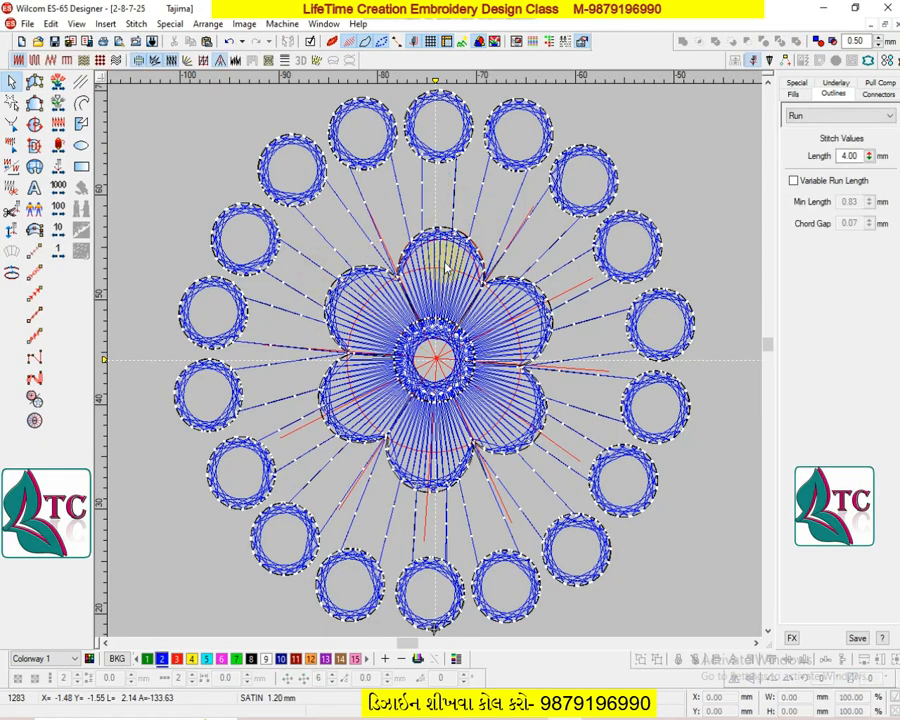
{"action": "scroll", "coordinate": [447, 265], "scroll_direction": "down", "scroll_amount": 3}
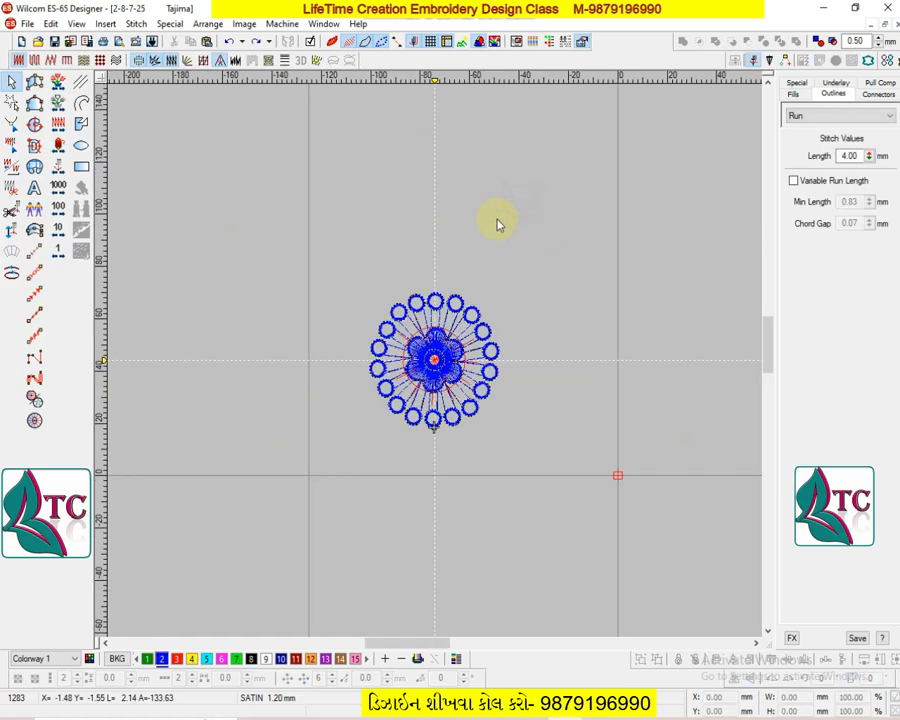
- Lock the stitched motif and delete the red guide circles and lines behind it
{"action": "left_click", "coordinate": [481, 42]}
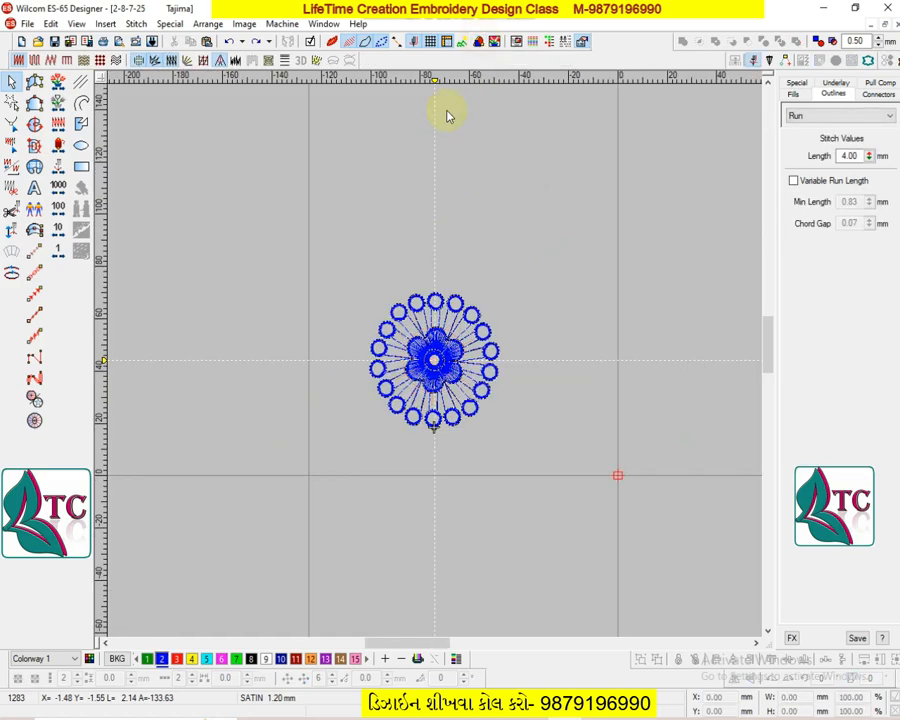
{"action": "left_click_drag", "start_coordinate": [535, 453], "coordinate": [535, 452]}
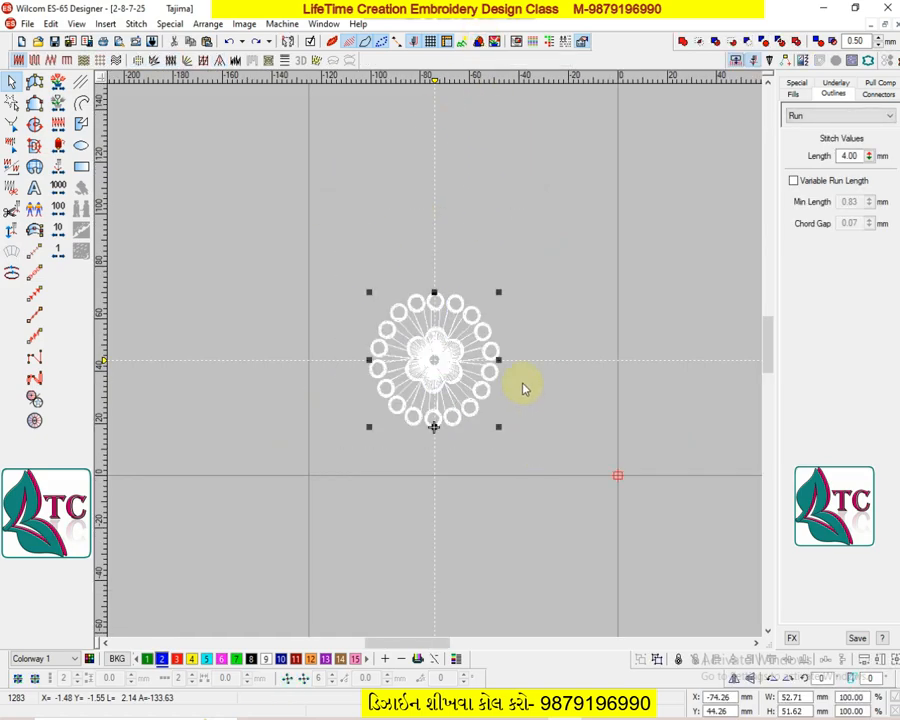
{"action": "left_click", "coordinate": [502, 164]}
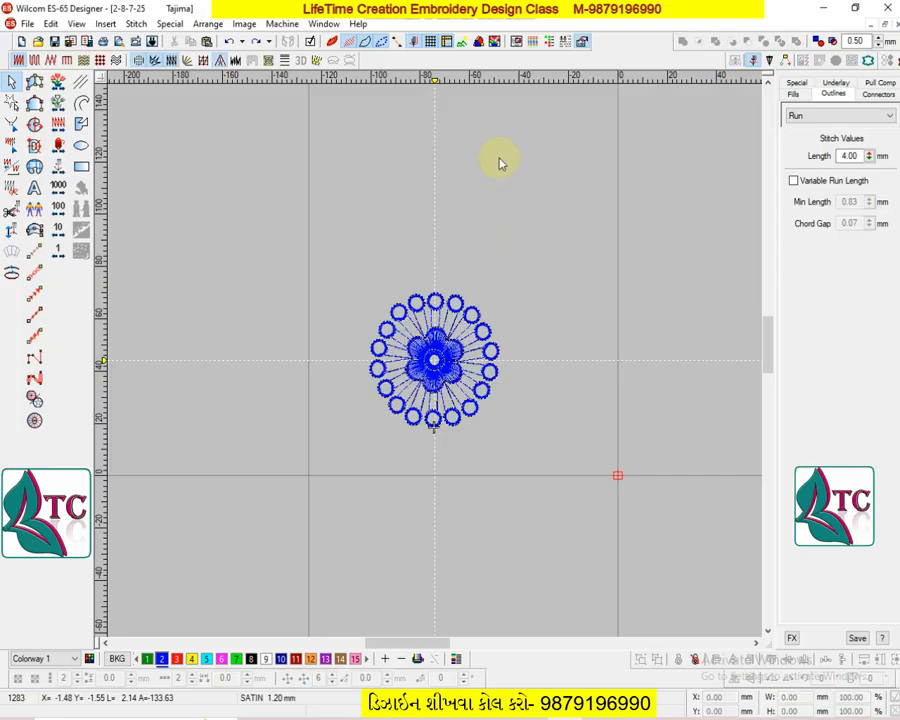
{"action": "left_click", "coordinate": [478, 42]}
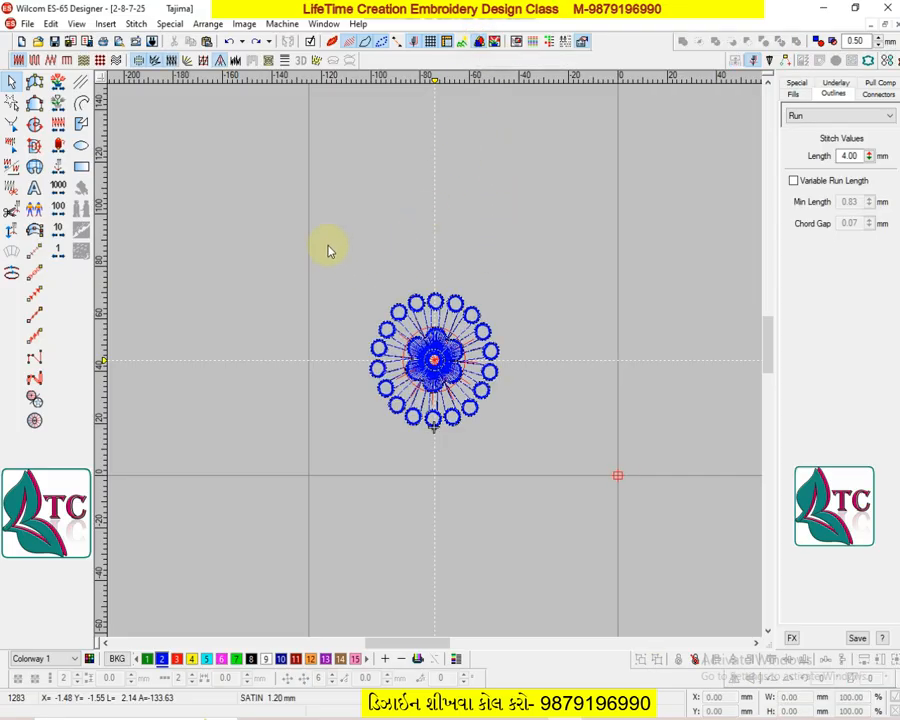
{"action": "left_click_drag", "start_coordinate": [326, 244], "coordinate": [540, 485]}
{"action": "left_click", "coordinate": [540, 421]}
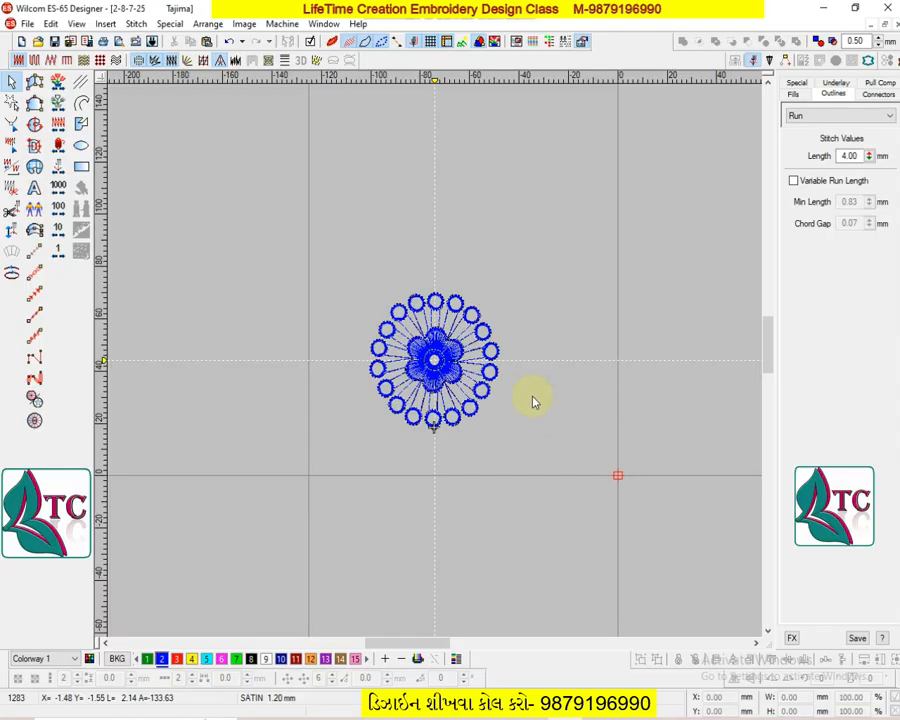
- Duplicate the grouped motif and place the copy above the original, slightly to its left
{"action": "key", "text": "0"}
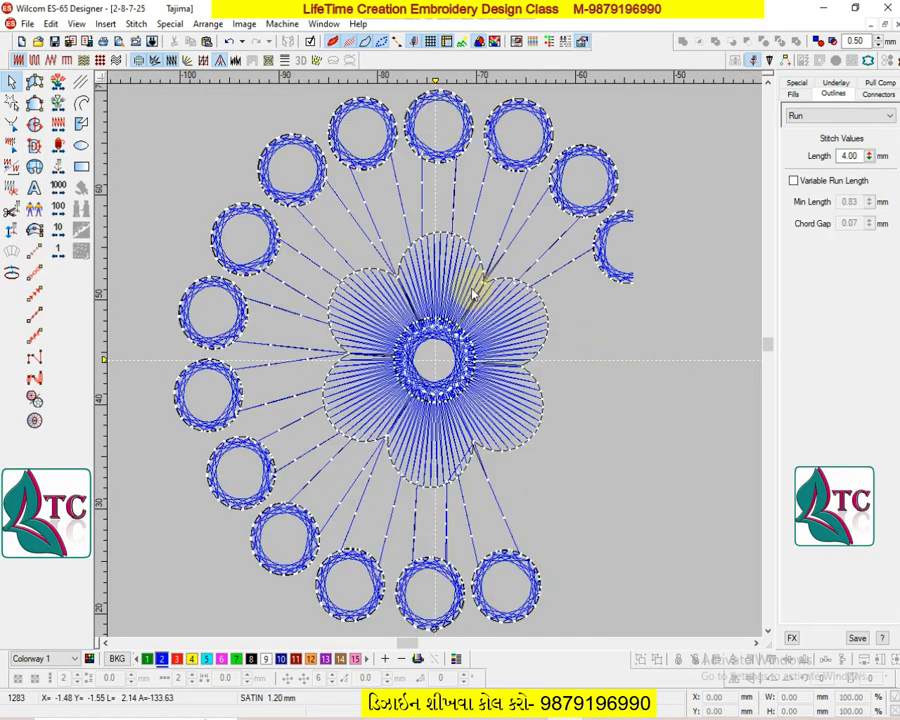
{"action": "left_click", "coordinate": [445, 278]}
{"action": "key", "text": "shift+z"}
{"action": "key", "text": "Escape"}
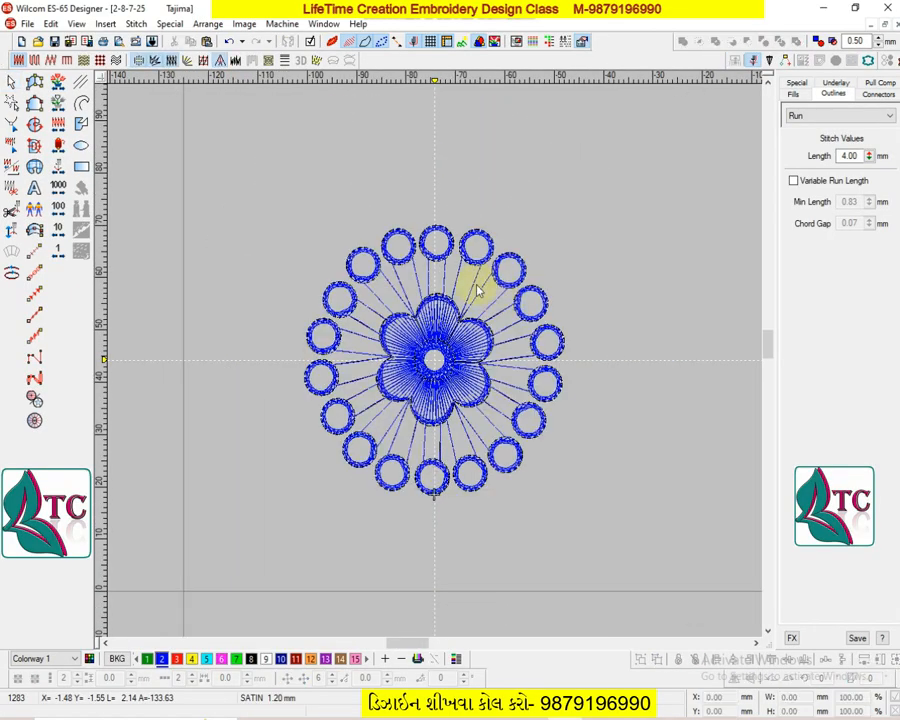
{"action": "key", "text": "d"}
{"action": "key", "text": "shift+z"}
{"action": "key", "text": "d"}
{"action": "left_click", "coordinate": [434, 342]}
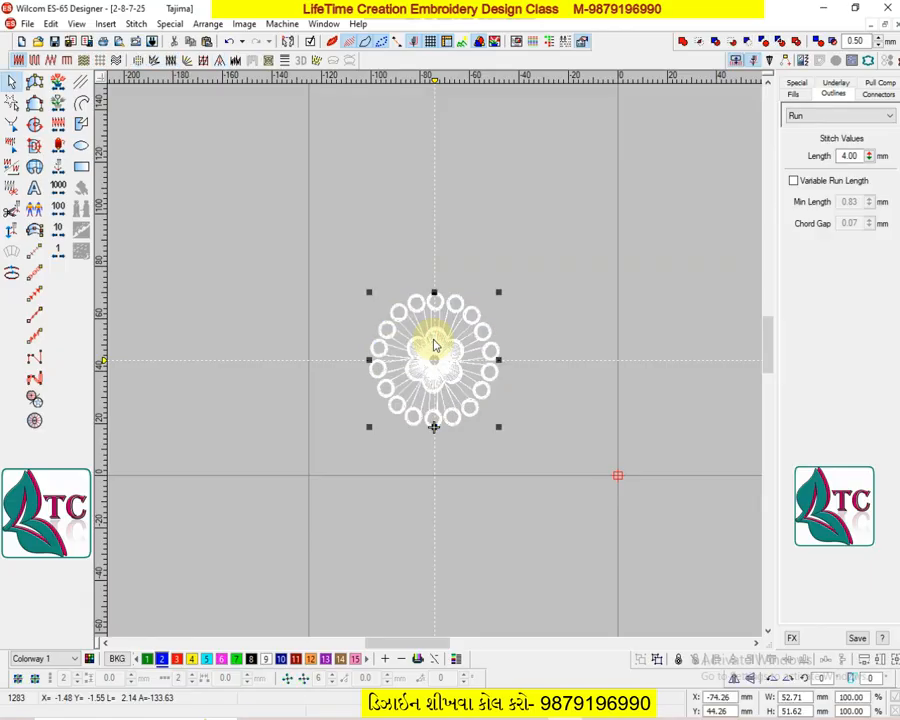
{"action": "left_click_drag", "start_coordinate": [434, 345], "coordinate": [411, 187]}
{"action": "key", "text": "Escape"}
{"action": "scroll", "coordinate": [411, 210], "scroll_direction": "up", "scroll_amount": 1}
{"action": "key", "text": "z"}
{"action": "scroll", "coordinate": [408, 262], "scroll_direction": "up", "scroll_amount": 1}
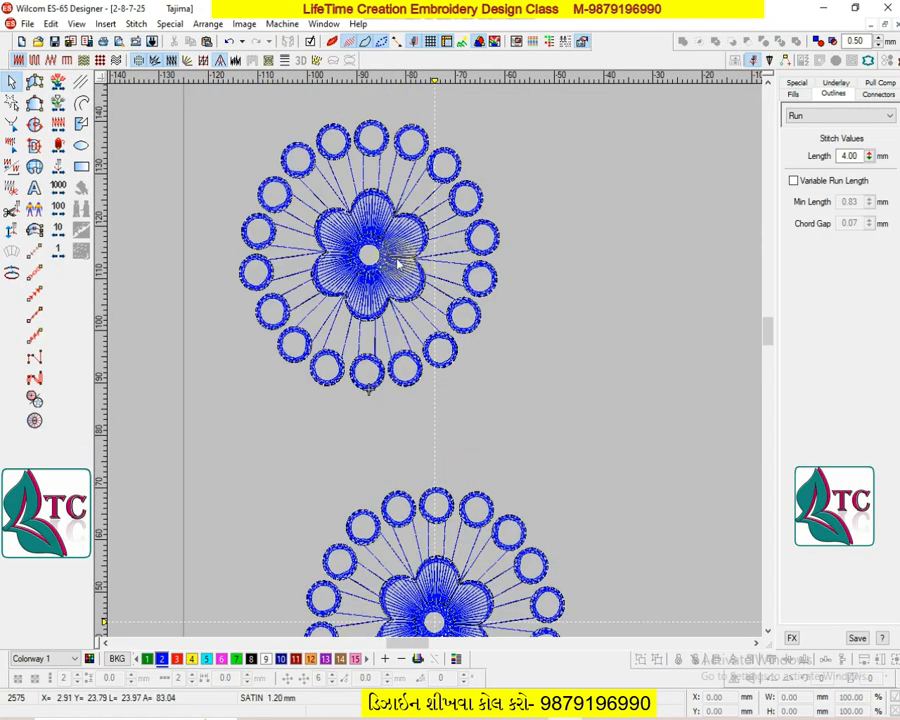
- Ungroup the copied motif and delete one upper-left outer circle together with its spokes
{"action": "left_click", "coordinate": [398, 240]}
{"action": "left_click", "coordinate": [297, 190]}
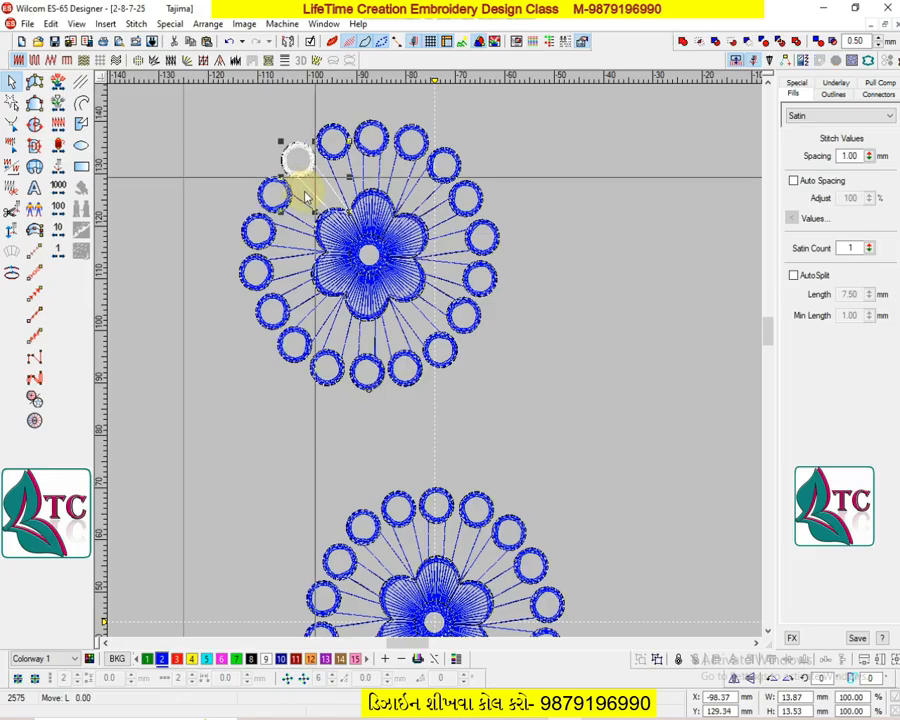
{"action": "key", "text": "Delete"}
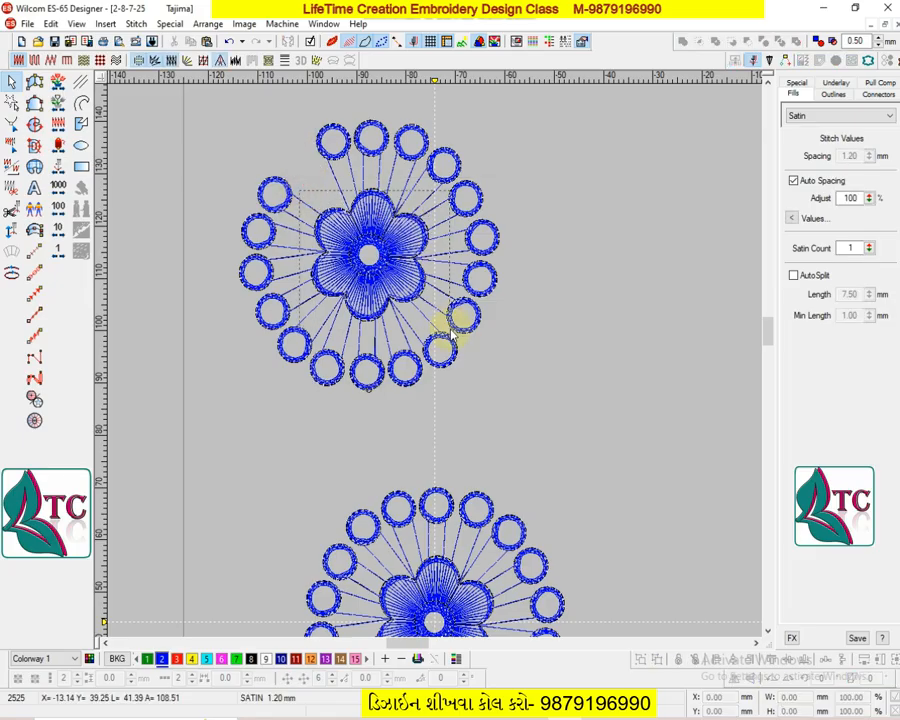
- Move the central flower of the copied motif out of its ring of circles, to the right of it
{"action": "left_click", "coordinate": [370, 224]}
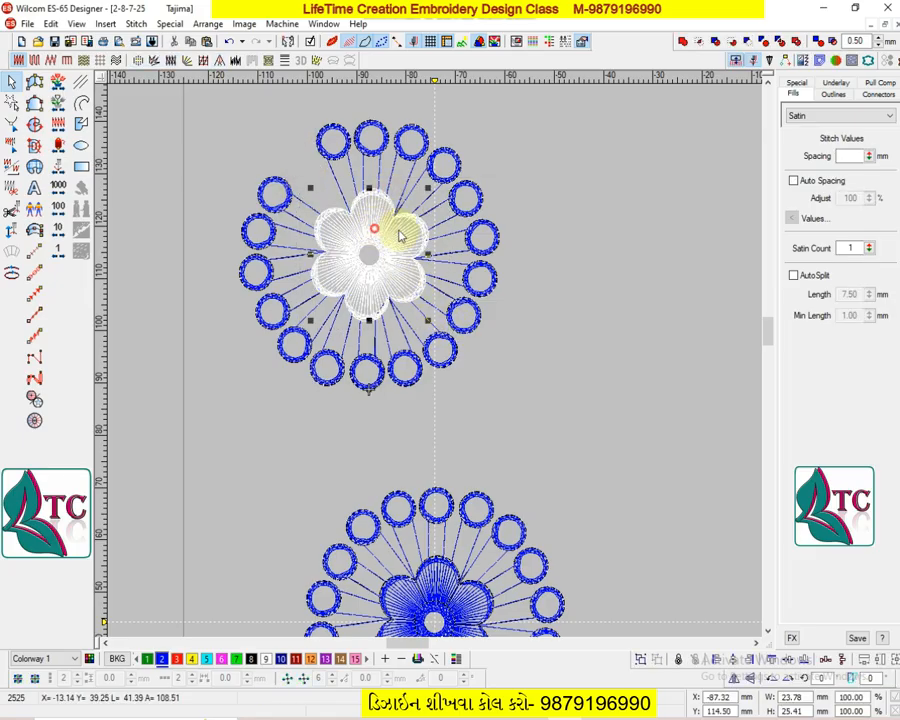
{"action": "left_click_drag", "start_coordinate": [399, 235], "coordinate": [734, 250]}
{"action": "left_click", "coordinate": [605, 187]}
{"action": "key", "text": "shift+z"}
- Delete the copied motif's ring of circles and spokes, keeping only the separated flower
{"action": "left_click_drag", "start_coordinate": [301, 197], "coordinate": [482, 383]}
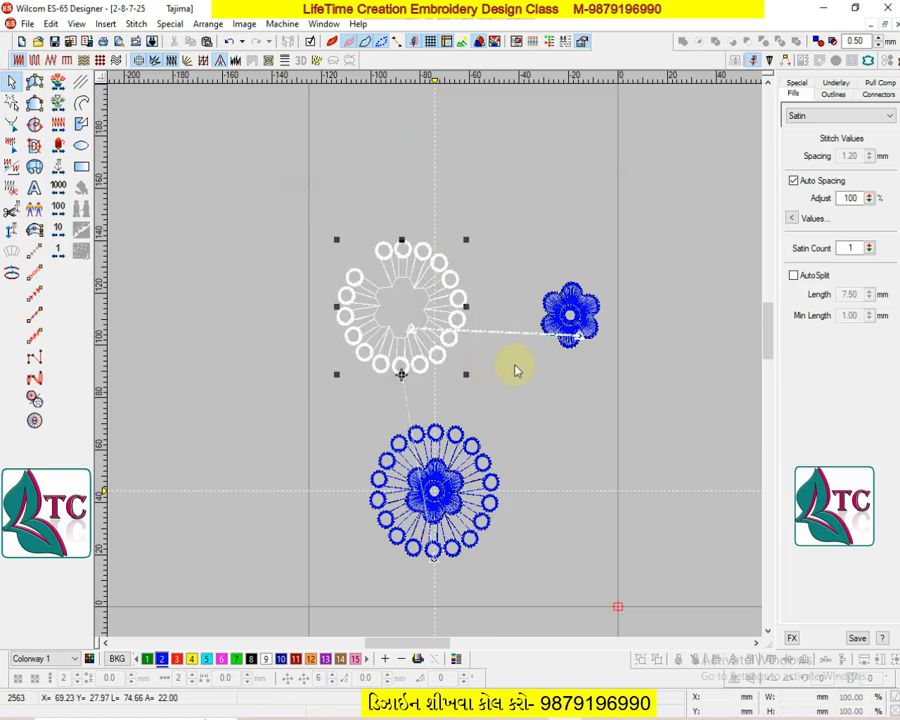
{"action": "key", "text": "Delete"}
{"action": "key", "text": "b"}
{"action": "left_click_drag", "start_coordinate": [511, 231], "coordinate": [571, 414]}
{"action": "key", "text": "z"}
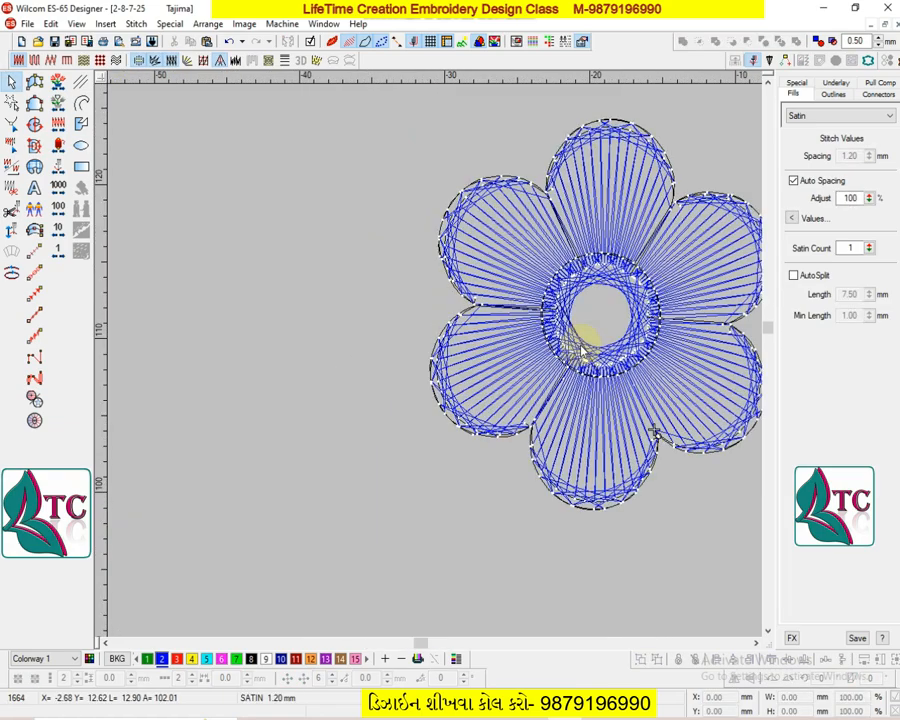
- Examine the isolated flower and the motif against the background artwork at different zoom factors
{"action": "key", "text": "f"}
{"action": "left_click", "coordinate": [503, 383]}
{"action": "key", "text": "shift+z"}
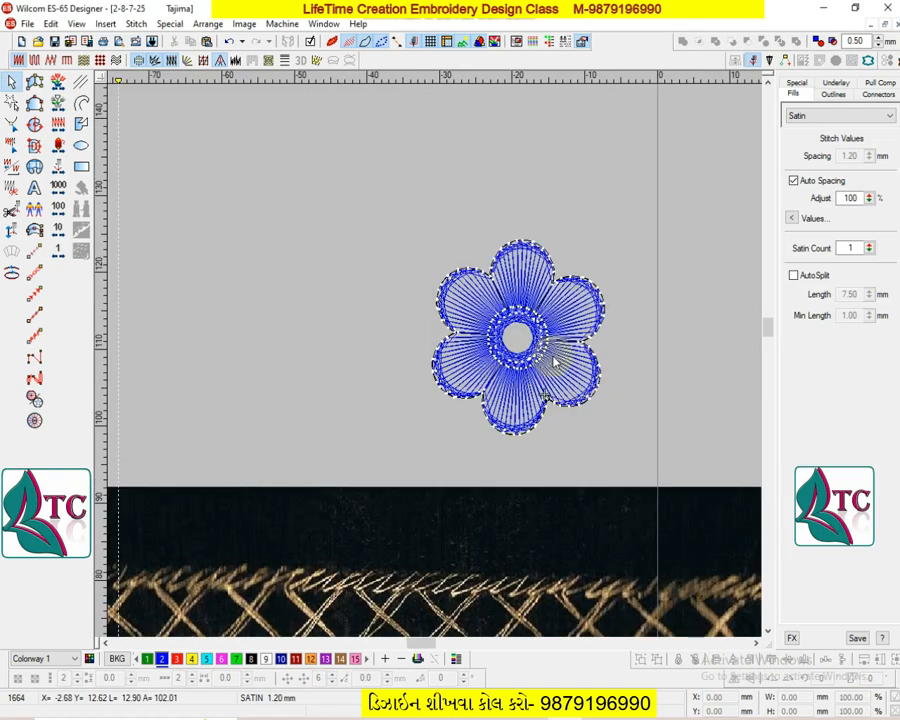
{"action": "key", "text": "f"}
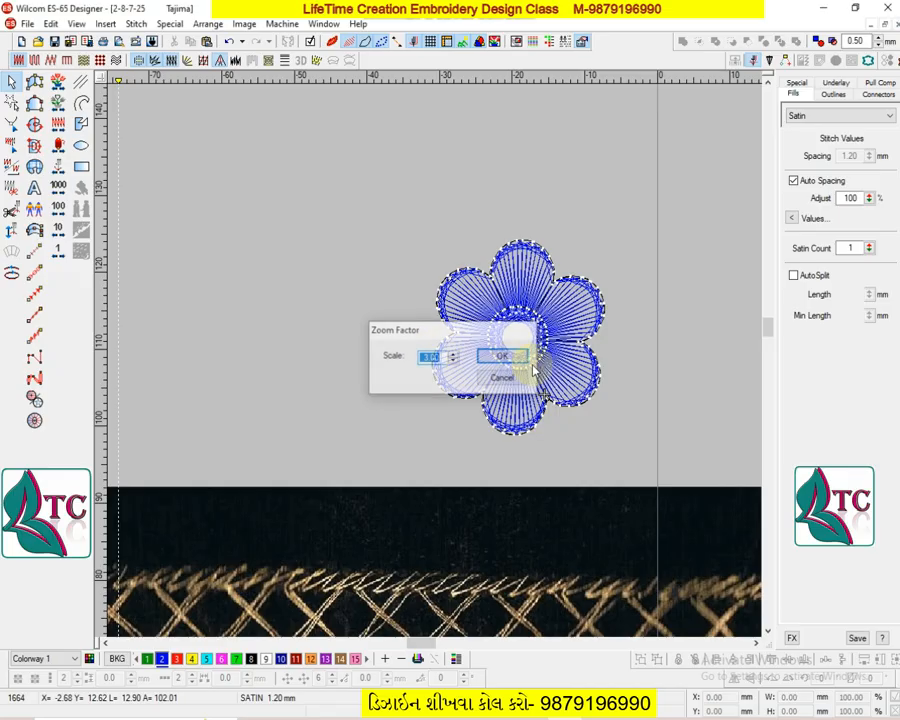
{"action": "left_click", "coordinate": [503, 357]}
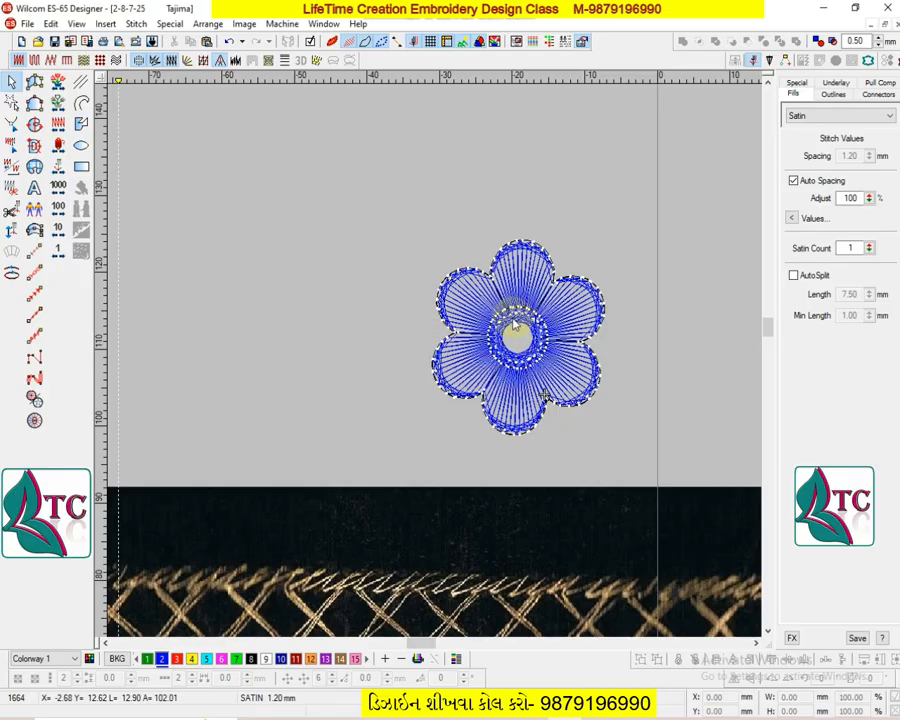
{"action": "key", "text": "f"}
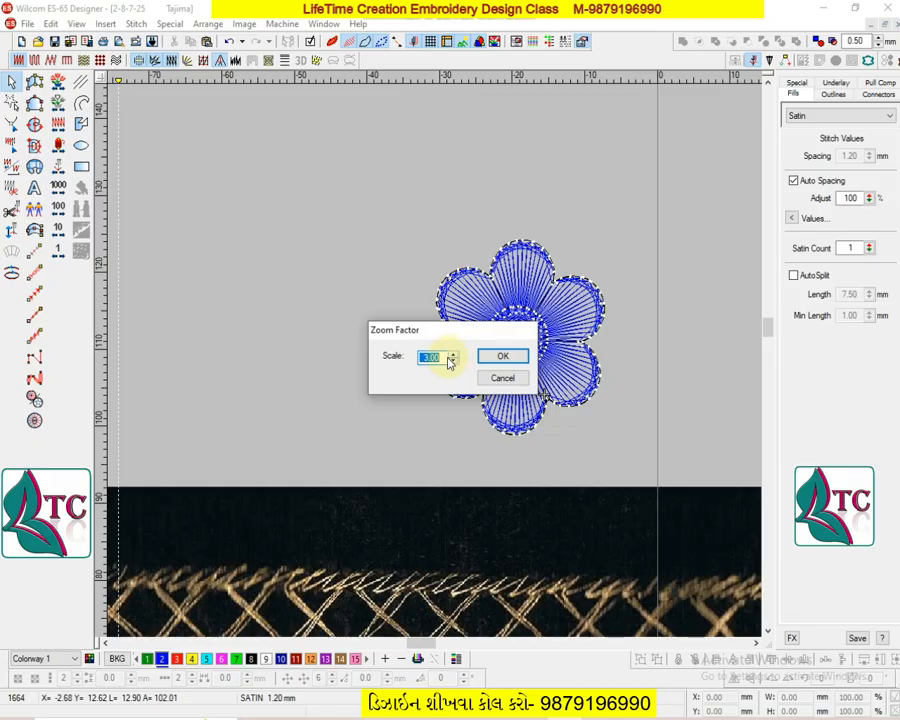
{"action": "key", "text": "Return"}
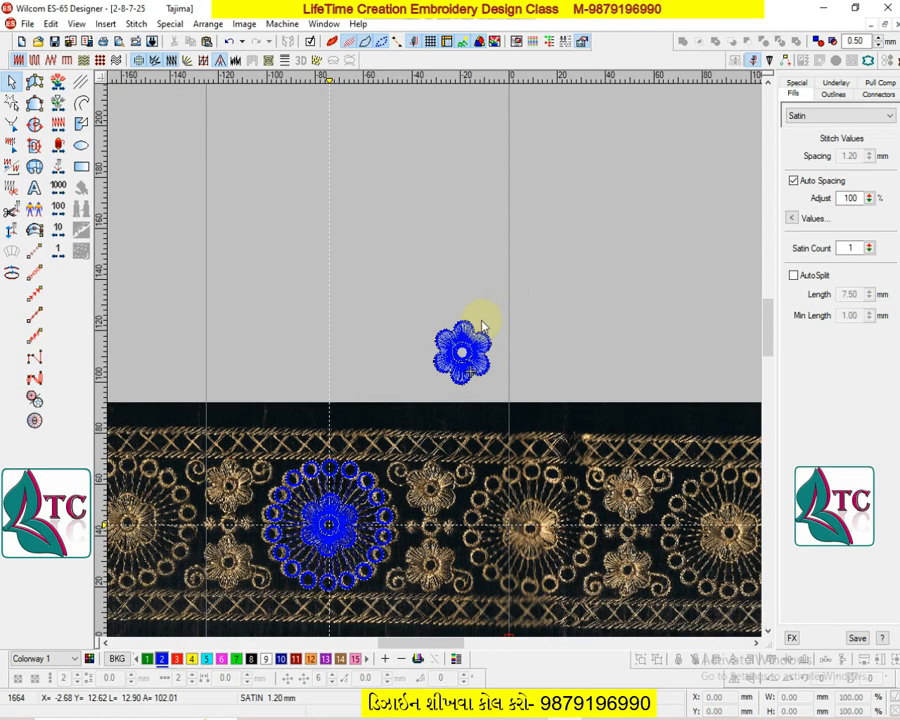
{"action": "key", "text": "f"}
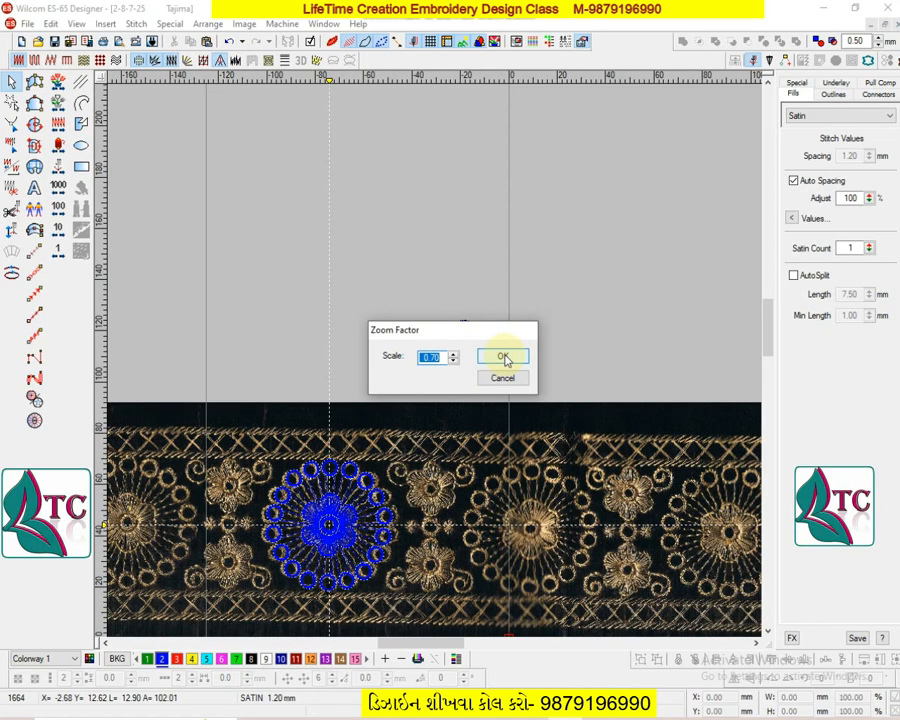
{"action": "left_click", "coordinate": [503, 358]}
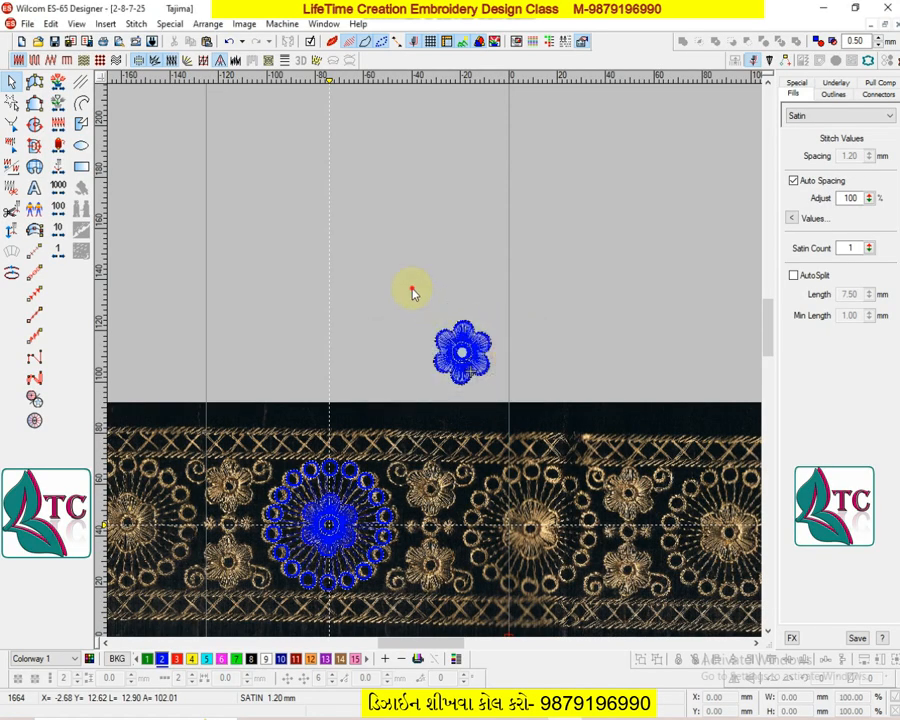
- Move the isolated flower down beside the circle motif, near the lower small flower of the background artwork
{"action": "left_click_drag", "start_coordinate": [518, 391], "coordinate": [517, 389]}
{"action": "left_click", "coordinate": [514, 382]}
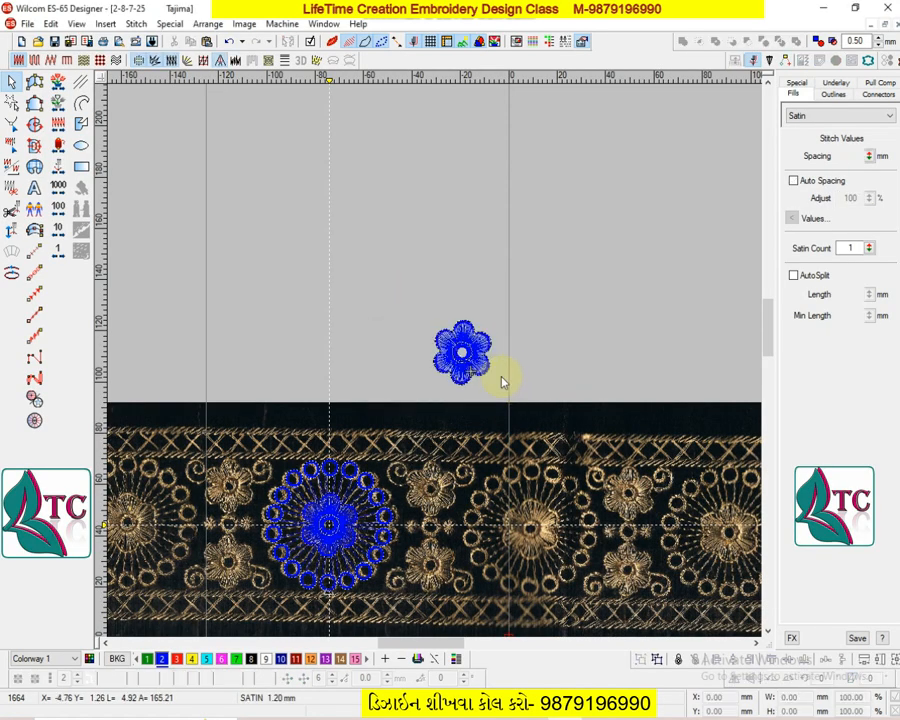
{"action": "key", "text": "d"}
{"action": "scroll", "coordinate": [470, 330], "scroll_direction": "down", "scroll_amount": 3}
{"action": "left_click_drag", "start_coordinate": [444, 275], "coordinate": [410, 472]}
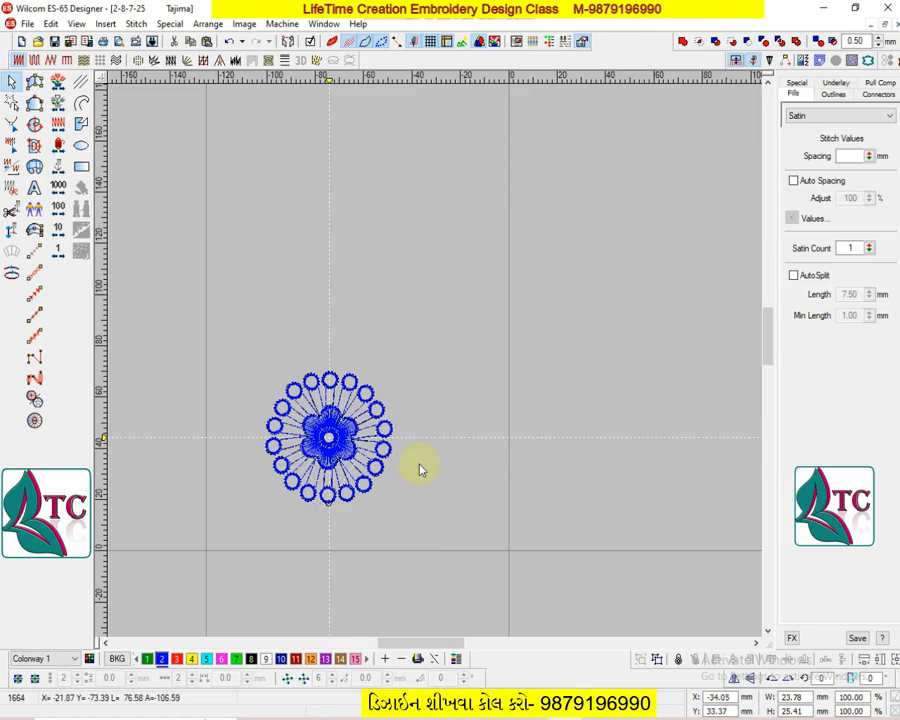
{"action": "left_click_drag", "start_coordinate": [302, 335], "coordinate": [430, 550]}
{"action": "key", "text": "shift+z"}
{"action": "key", "text": "d"}
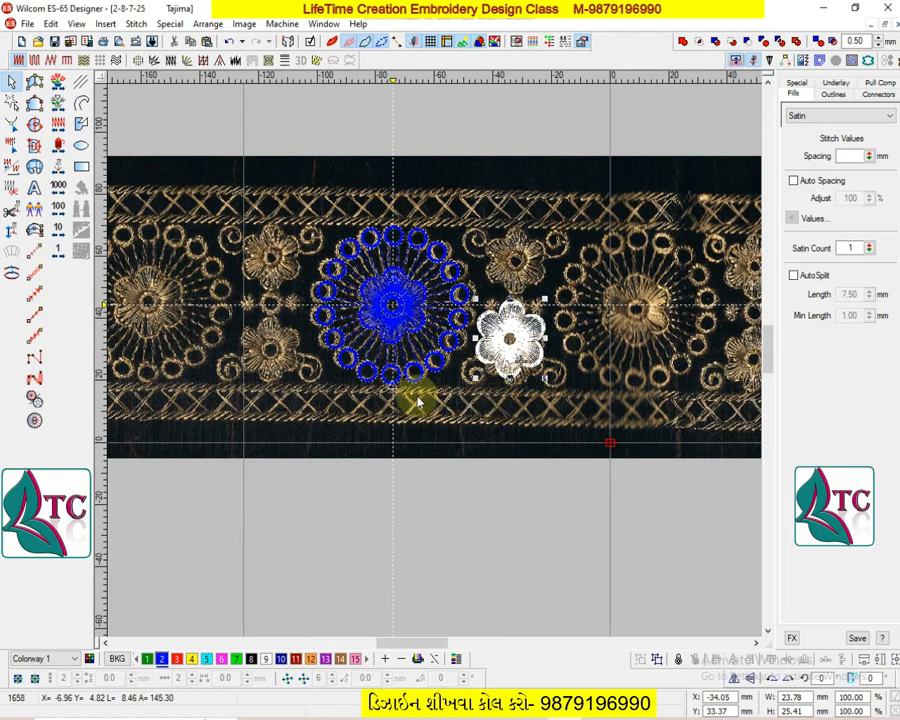
{"action": "key", "text": "d"}
{"action": "left_click", "coordinate": [36, 336]}
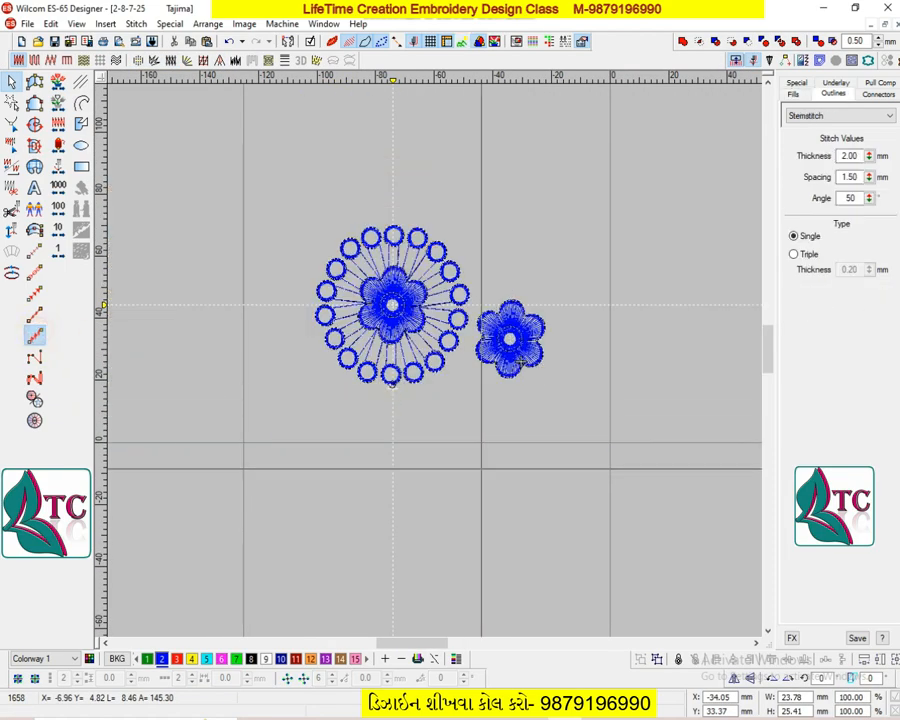
{"action": "left_click", "coordinate": [557, 462]}
{"action": "left_click", "coordinate": [289, 462]}
{"action": "key", "text": "Return"}
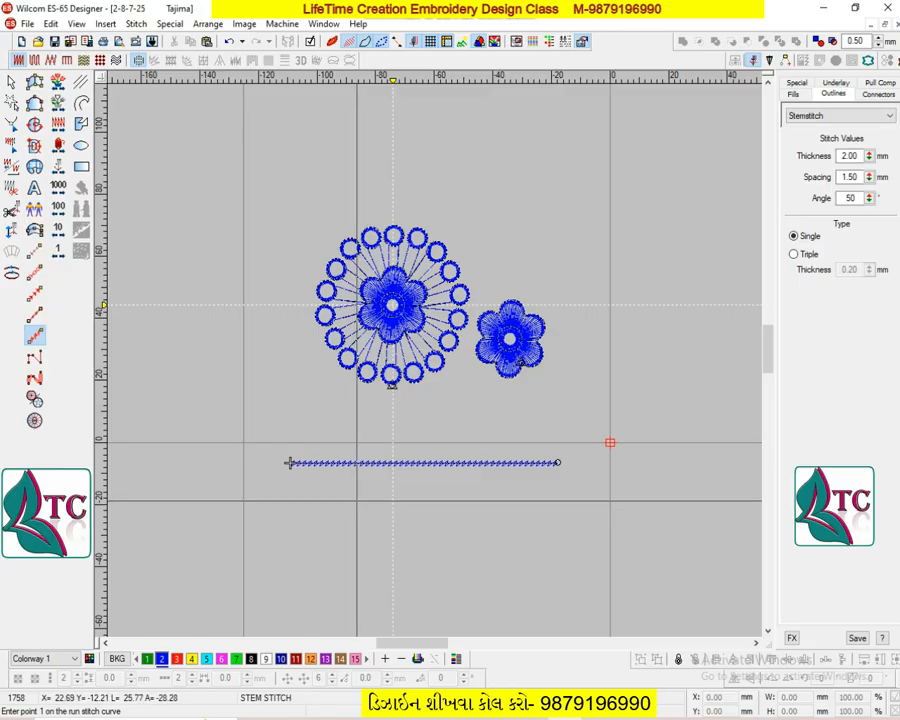
{"action": "left_click", "coordinate": [358, 472]}
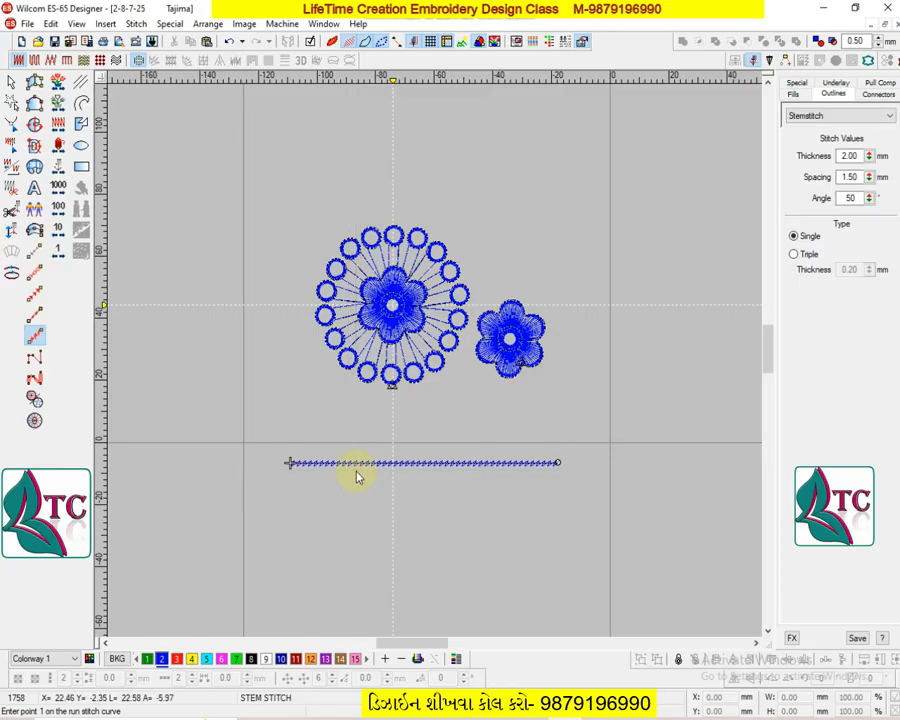
{"action": "key", "text": "Delete"}
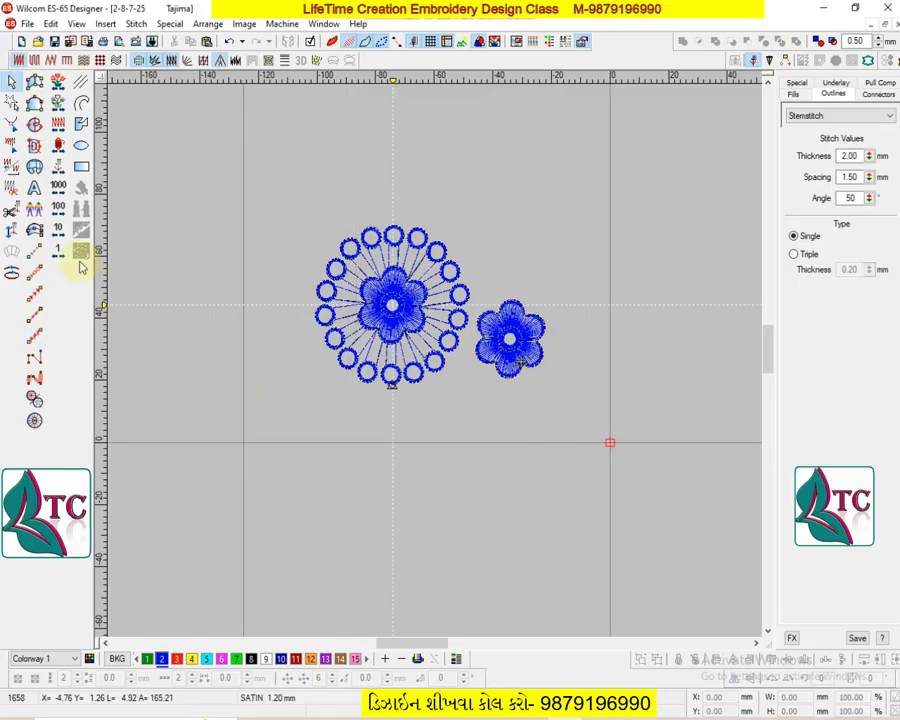
- Set the stem stitch to 2.50 mm thickness, 1.00 mm spacing and 45° angle, and save these properties to the template for other objects
{"action": "left_click", "coordinate": [37, 336]}
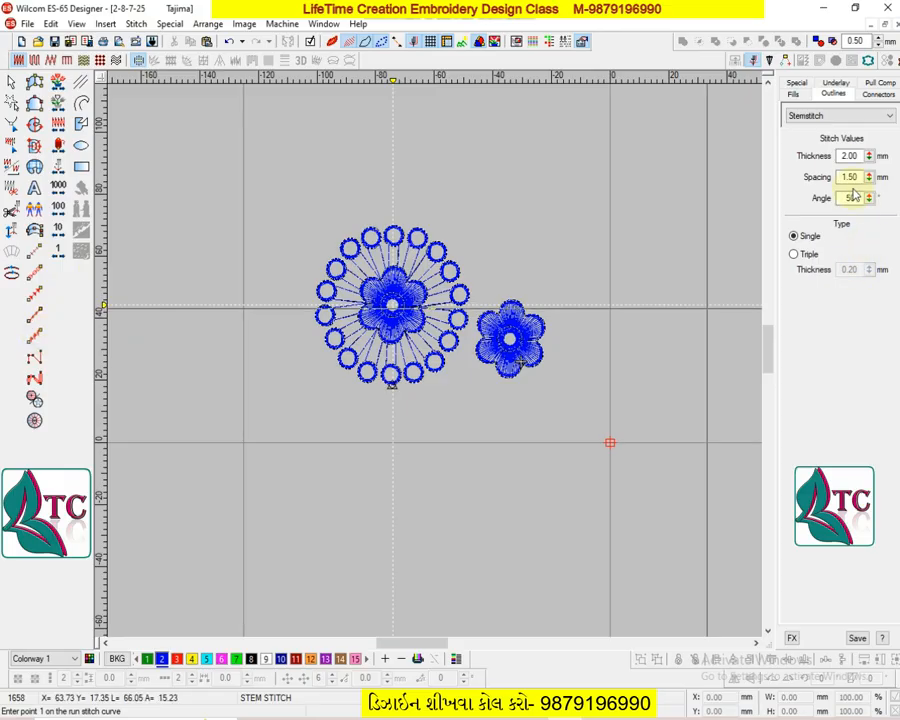
{"action": "type", "text": "2."}
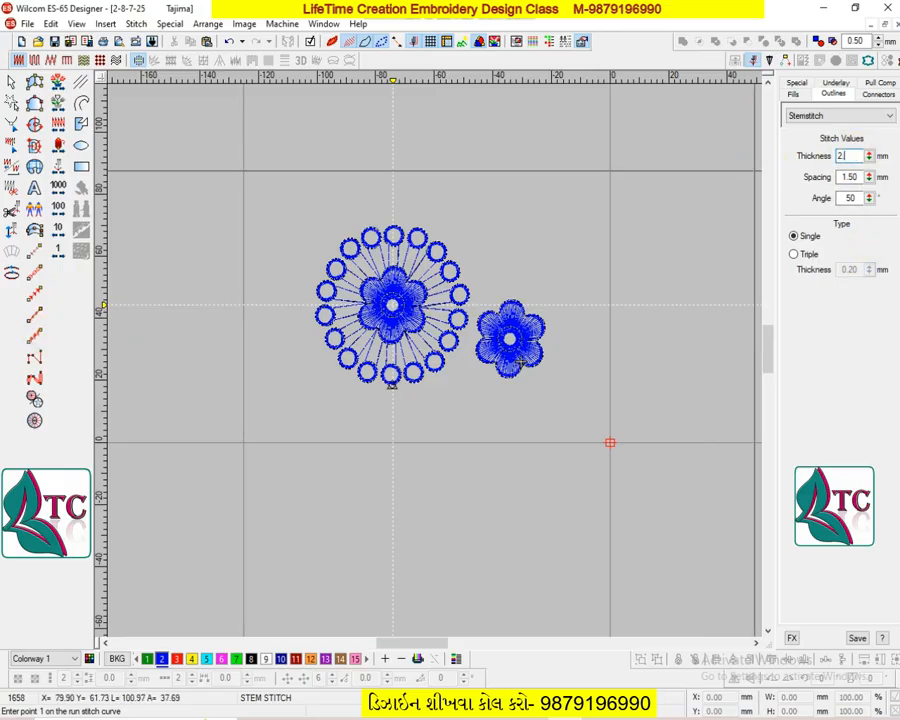
{"action": "type", "text": "5"}
{"action": "key", "text": "Return"}
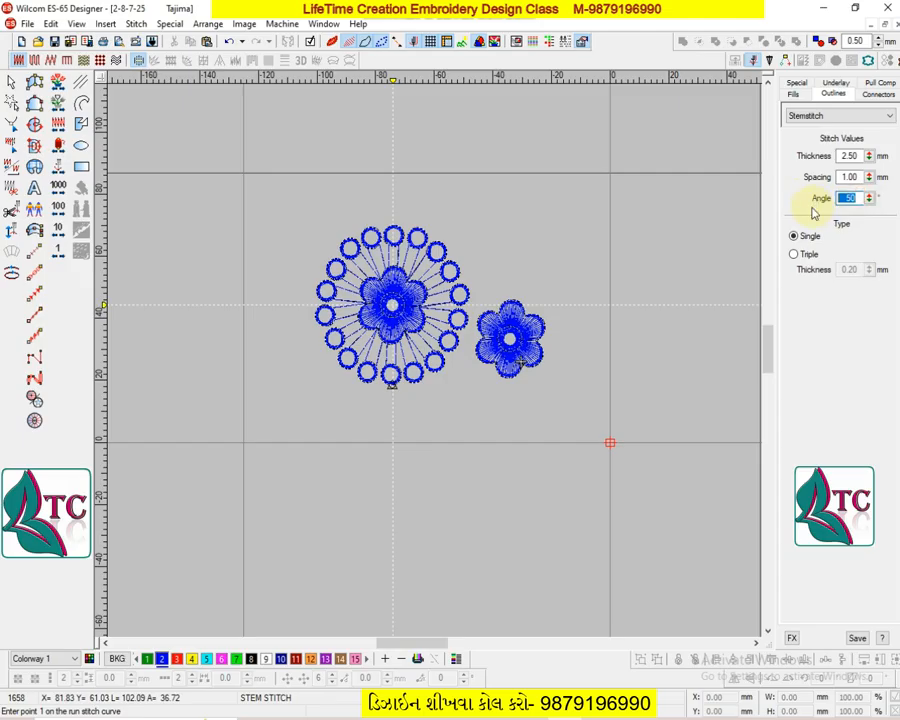
{"action": "left_click", "coordinate": [857, 637]}
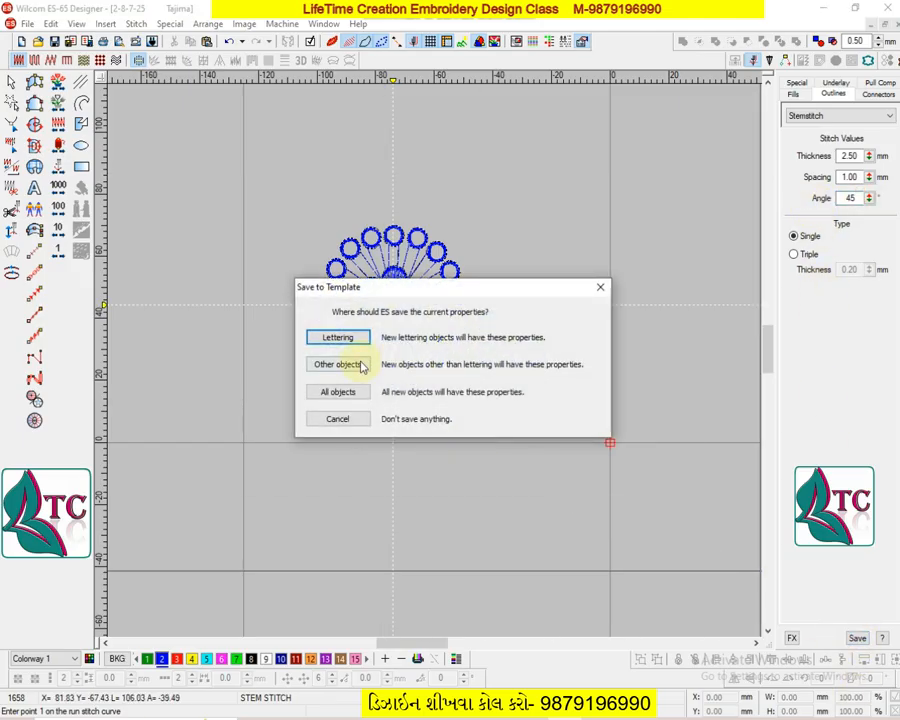
{"action": "left_click", "coordinate": [362, 366]}
{"action": "key", "text": "Return"}
{"action": "key", "text": "Return"}
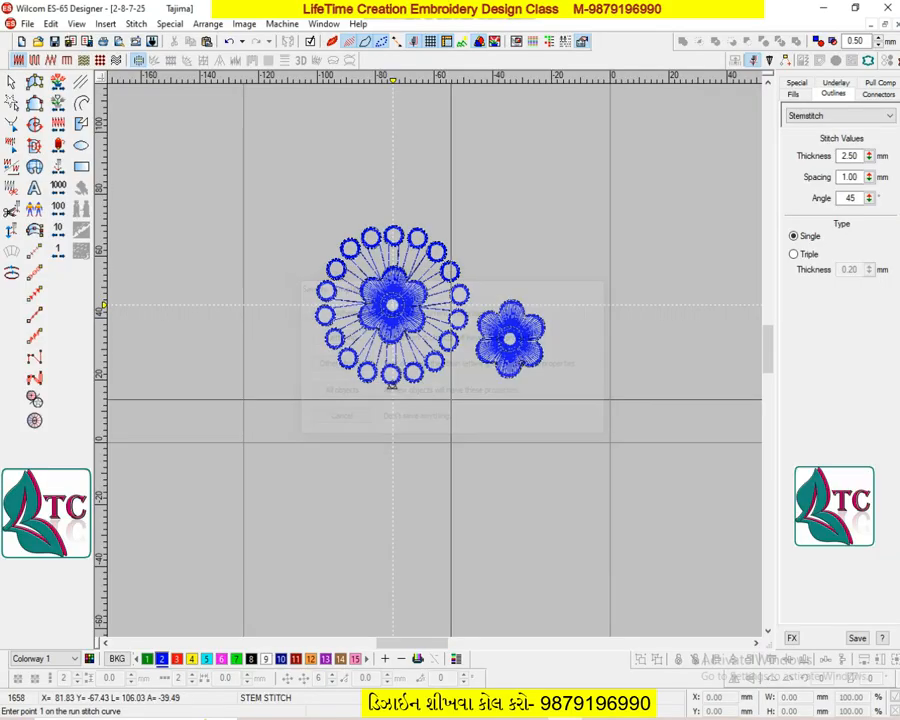
{"action": "key", "text": "Escape"}
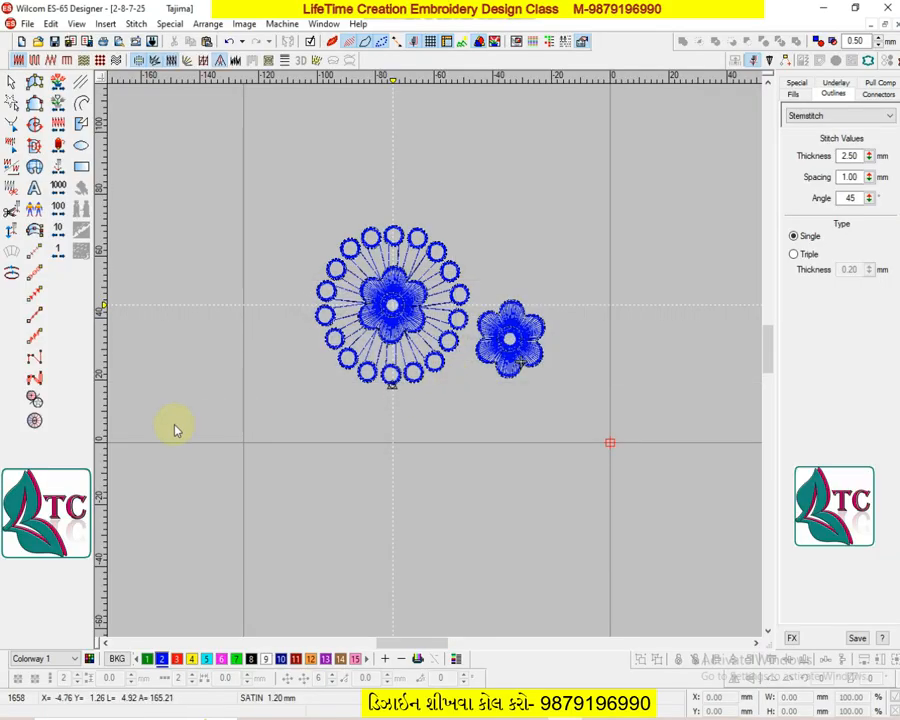
- Draw a horizontal stem stitch line below the two motifs and set its width to 252 mm
{"action": "left_click", "coordinate": [34, 336]}
{"action": "left_click", "coordinate": [579, 428]}
{"action": "left_click", "coordinate": [251, 429]}
{"action": "key", "text": "Return"}
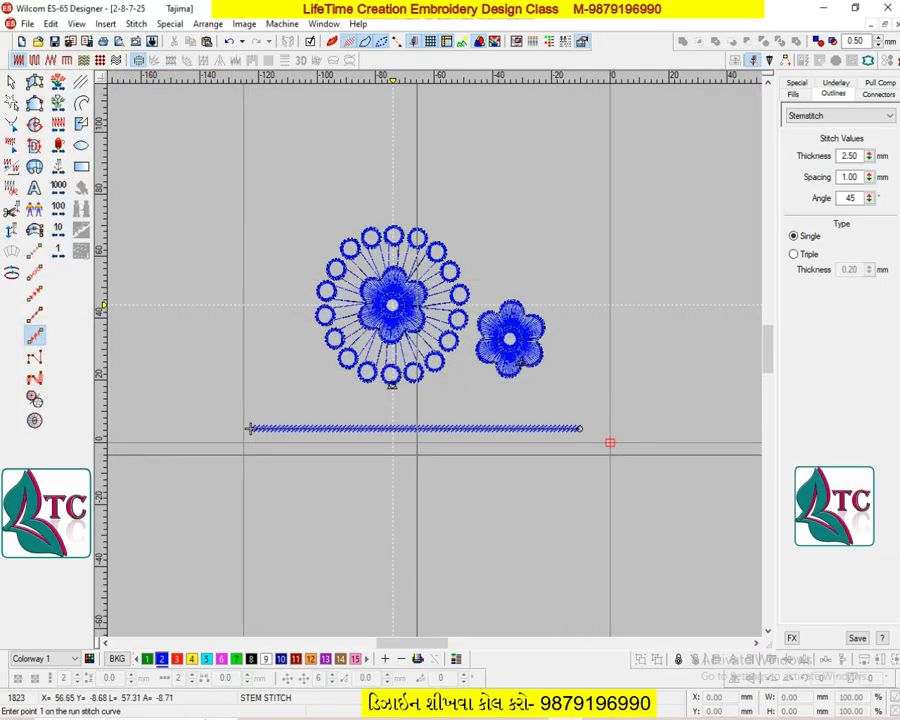
{"action": "key", "text": "Escape"}
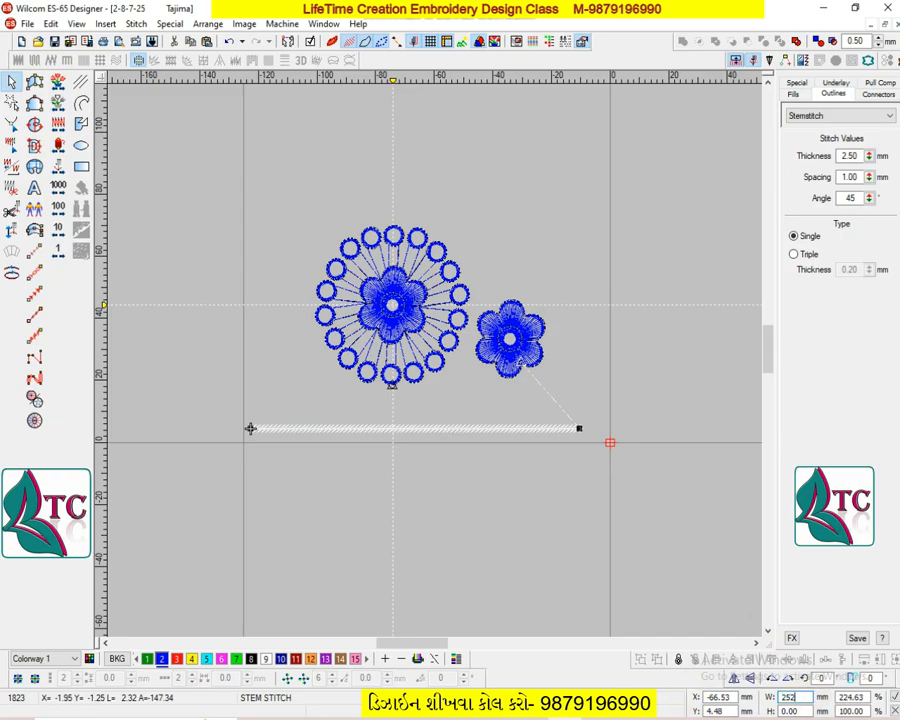
{"action": "key", "text": "Return"}
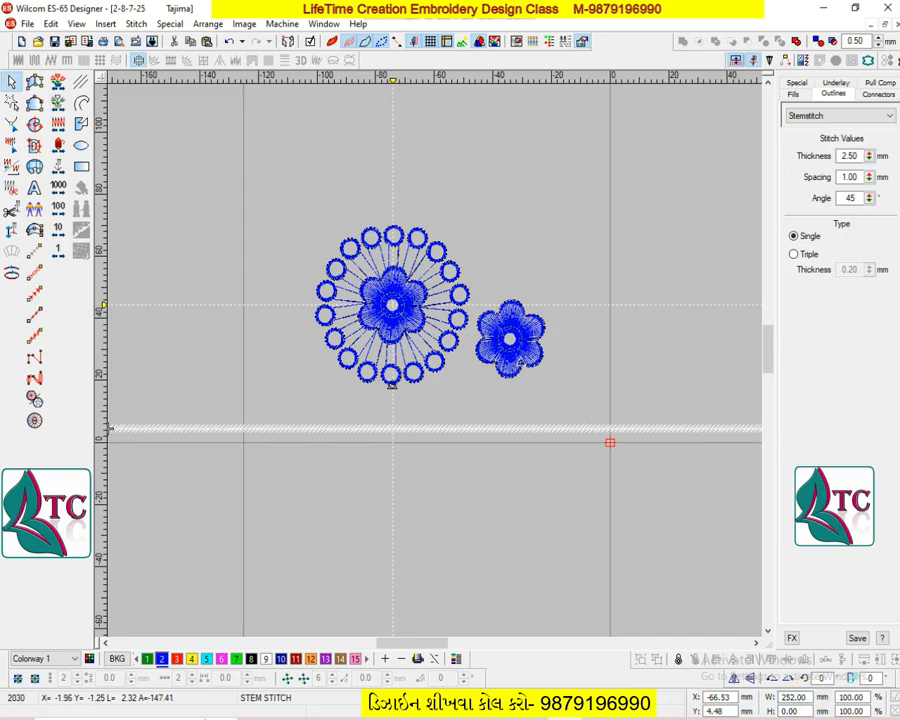
{"action": "key", "text": "0"}
{"action": "key", "text": "Escape"}
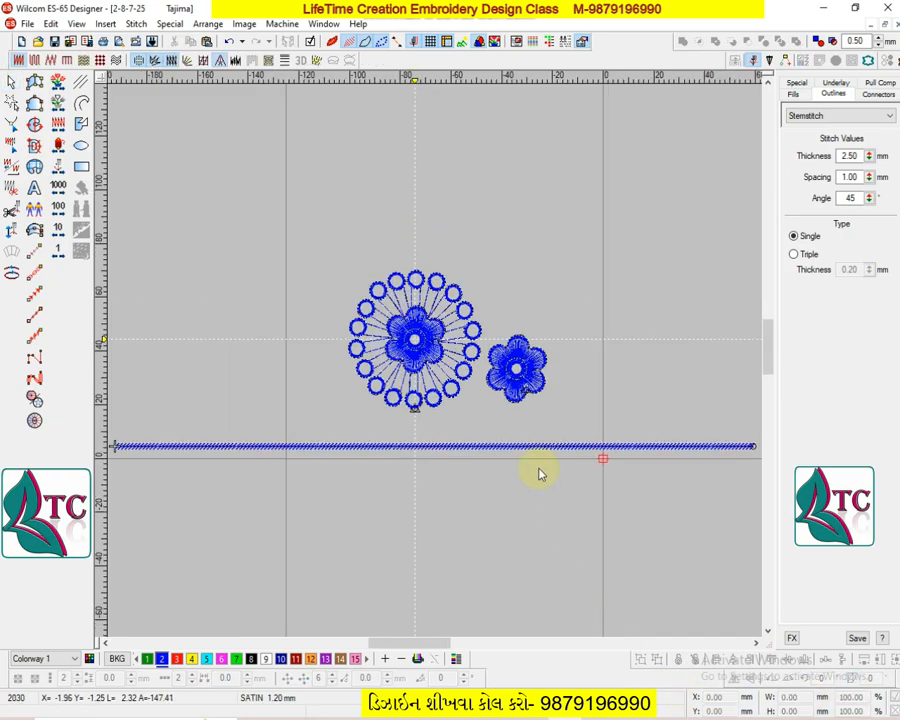
- Check the grid spacing settings and remove the horizontal and vertical guides crossing the motif
{"action": "right_click", "coordinate": [432, 43]}
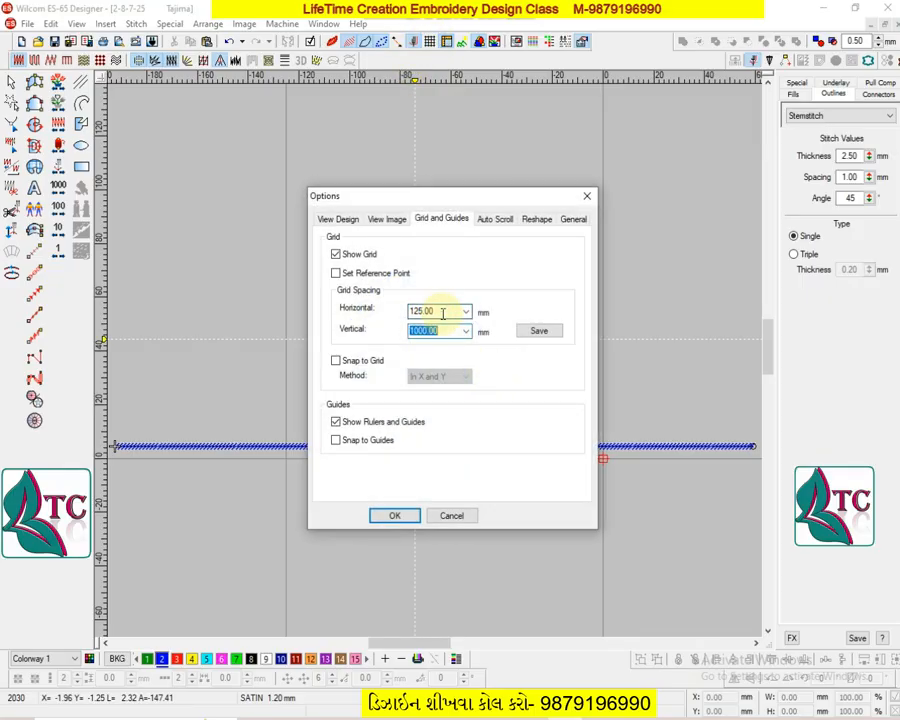
{"action": "left_click", "coordinate": [398, 515]}
{"action": "left_click_drag", "start_coordinate": [105, 339], "coordinate": [64, 347]}
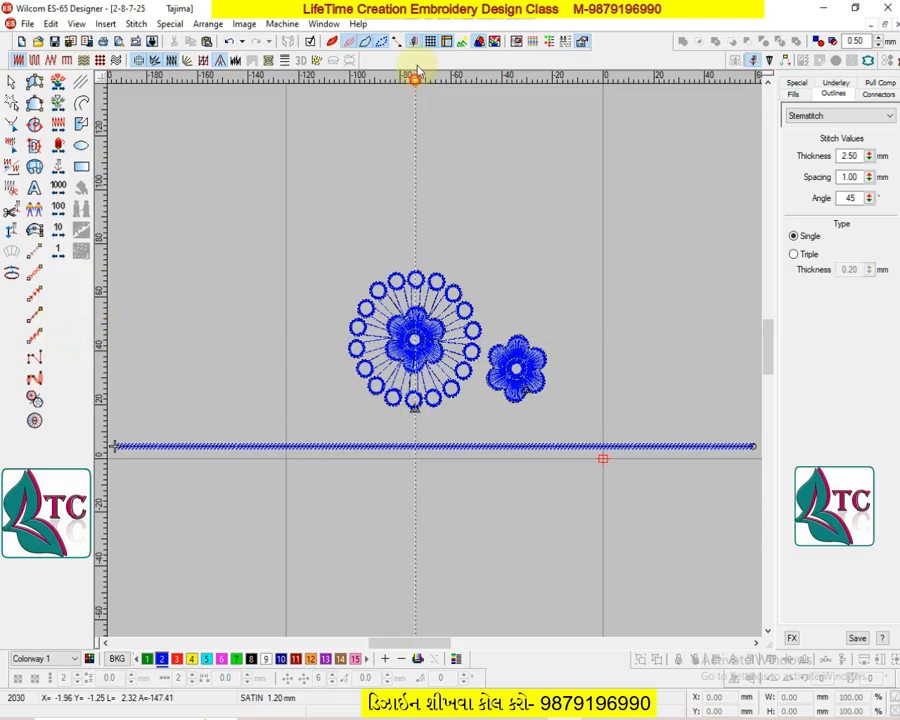
{"action": "left_click_drag", "start_coordinate": [417, 67], "coordinate": [417, 67]}
- Move the stem stitch line sideways so its right end meets the vertical grid line at the design origin
{"action": "left_click_drag", "start_coordinate": [587, 448], "coordinate": [397, 449]}
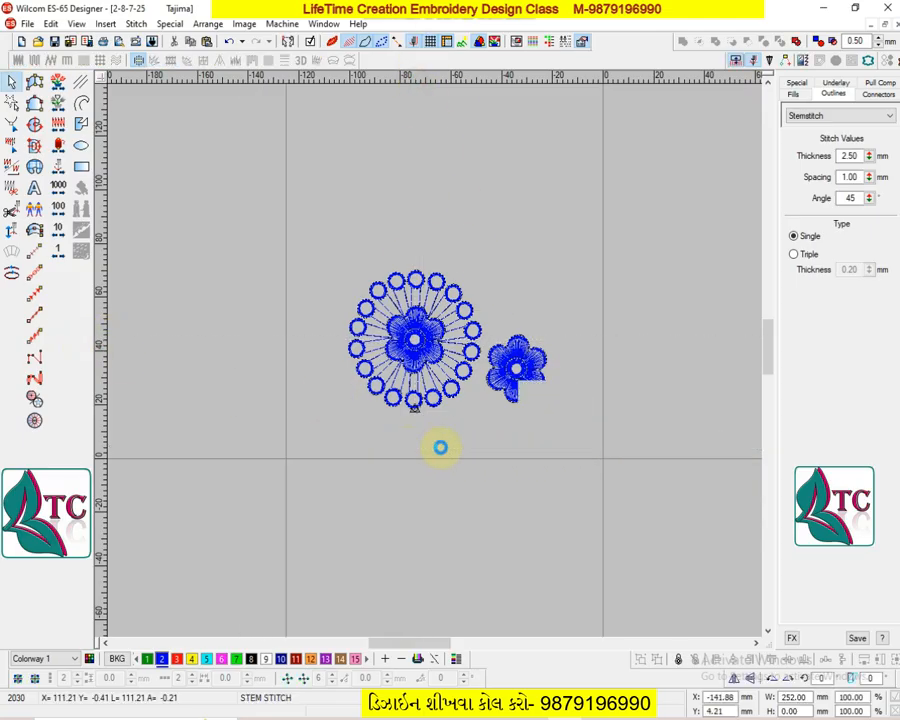
{"action": "left_click_drag", "start_coordinate": [515, 448], "coordinate": [658, 437]}
{"action": "left_click", "coordinate": [629, 368]}
{"action": "key", "text": "z"}
{"action": "key", "text": "d"}
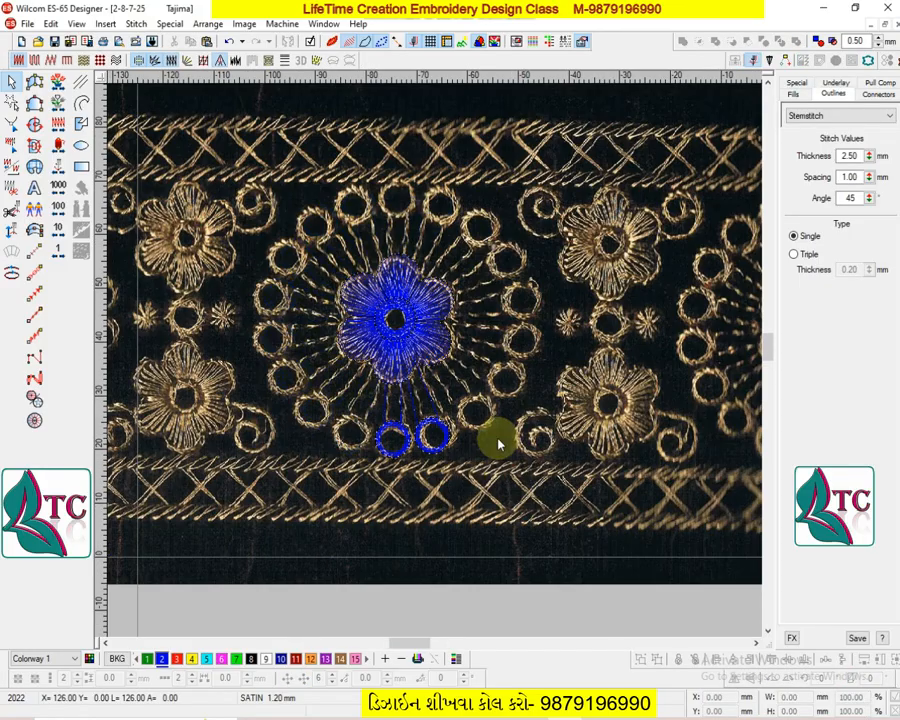
{"action": "scroll", "coordinate": [440, 500], "scroll_direction": "down", "scroll_amount": 1}
{"action": "key", "text": "shift+z"}
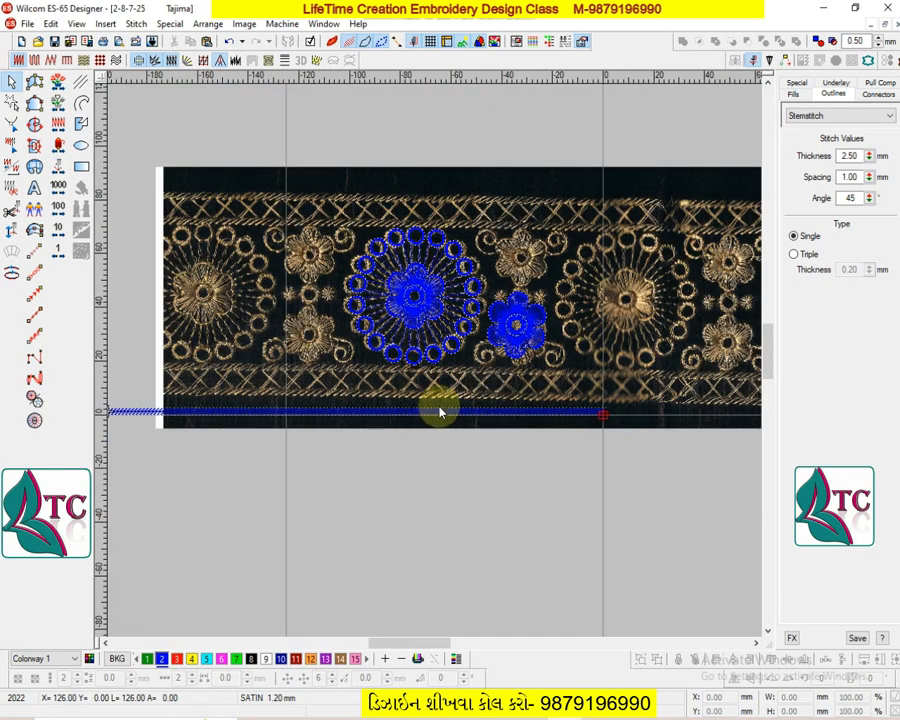
- Nudge the stem stitch line upward to the lower edge of the artwork's bottom border and check its placement
{"action": "left_click", "coordinate": [440, 412]}
{"action": "key", "text": "Up"}
{"action": "key", "text": "Up"}
{"action": "key", "text": "Up"}
{"action": "key", "text": "Up"}
{"action": "key", "text": "Up"}
{"action": "key", "text": "Up"}
{"action": "key", "text": "Up"}
{"action": "key", "text": "Up"}
{"action": "key", "text": "Up"}
{"action": "key", "text": "Up"}
{"action": "key", "text": "Up"}
{"action": "key", "text": "Up"}
{"action": "key", "text": "Up"}
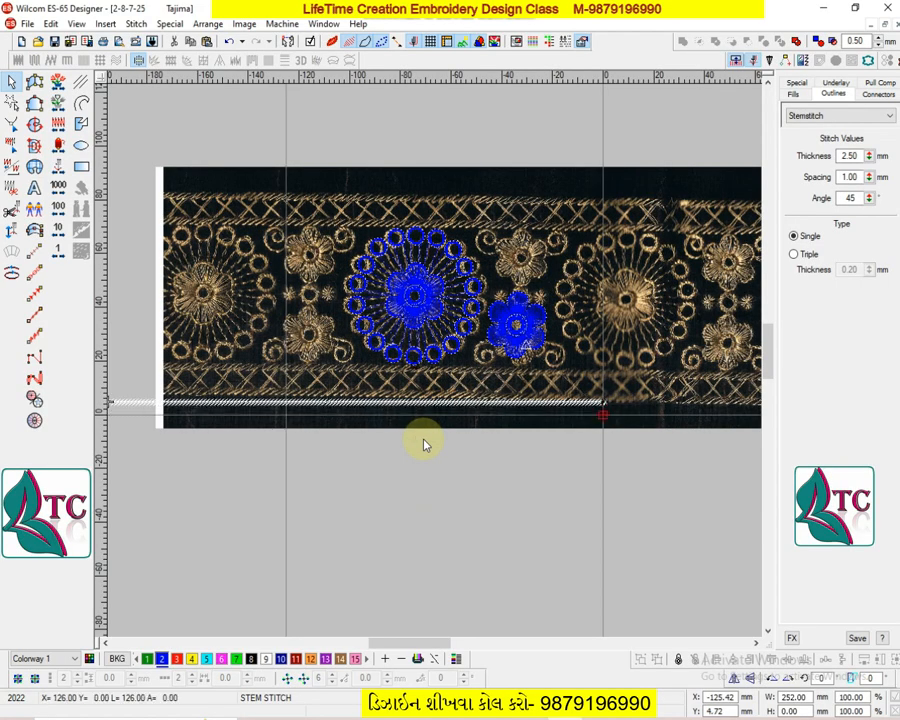
{"action": "key", "text": "z"}
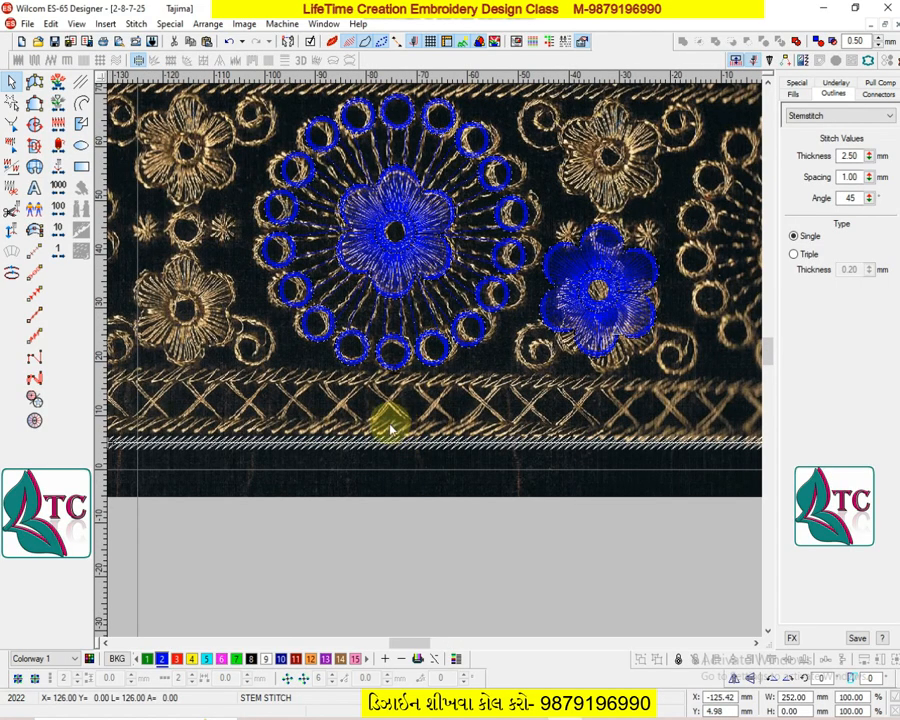
{"action": "key", "text": "shift+z"}
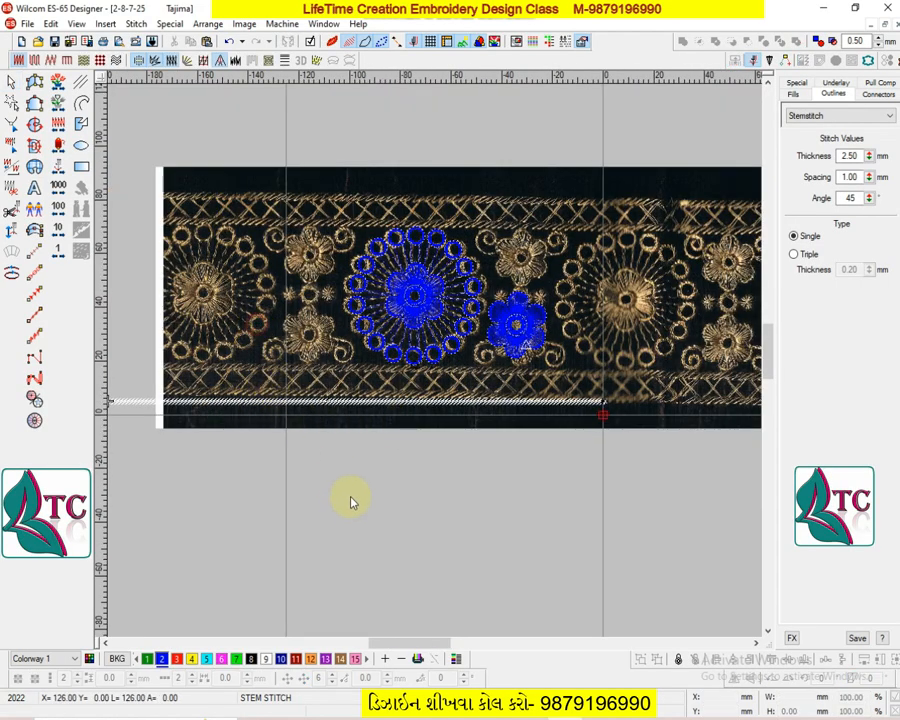
{"action": "left_click_drag", "start_coordinate": [351, 501], "coordinate": [408, 503]}
{"action": "key", "text": "shift+z"}
{"action": "key", "text": "shift+z"}
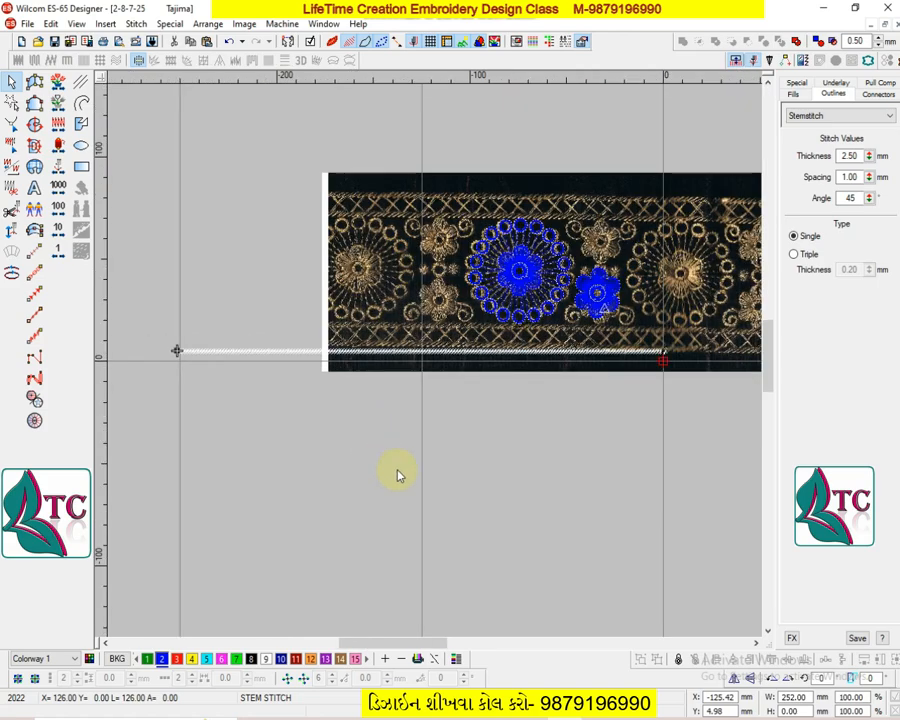
- Duplicate the stem stitch line and move the copy up to the upper edge of the artwork's bottom border, at Y 16.89 mm
{"action": "left_click", "coordinate": [468, 522]}
{"action": "scroll", "coordinate": [534, 470], "scroll_direction": "up", "scroll_amount": 1}
{"action": "key", "text": "z"}
{"action": "key", "text": "shift+z"}
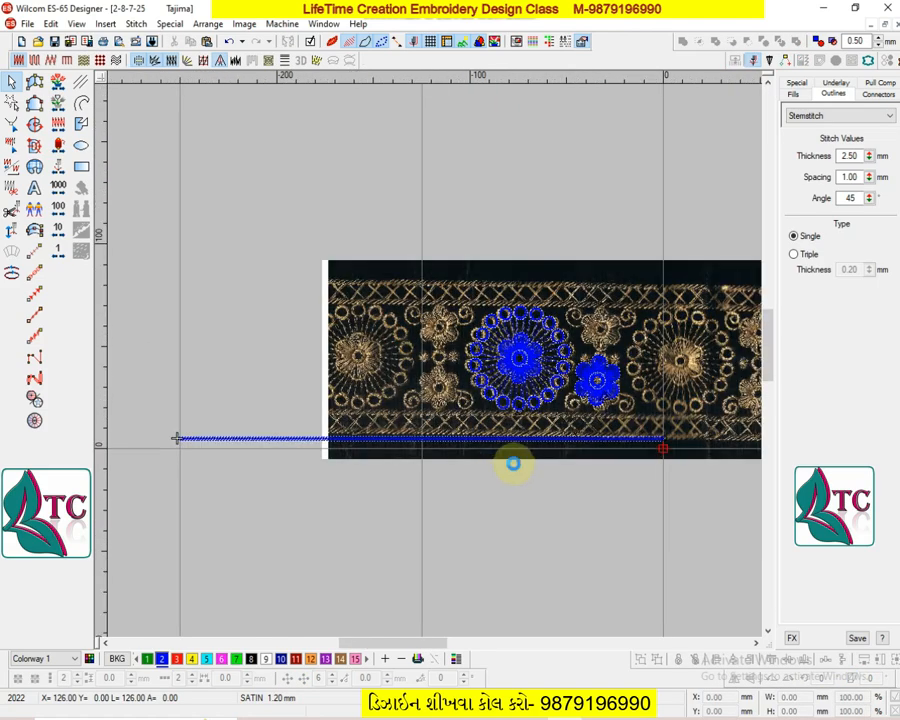
{"action": "key", "text": "d"}
{"action": "left_click", "coordinate": [516, 440]}
{"action": "key", "text": "z"}
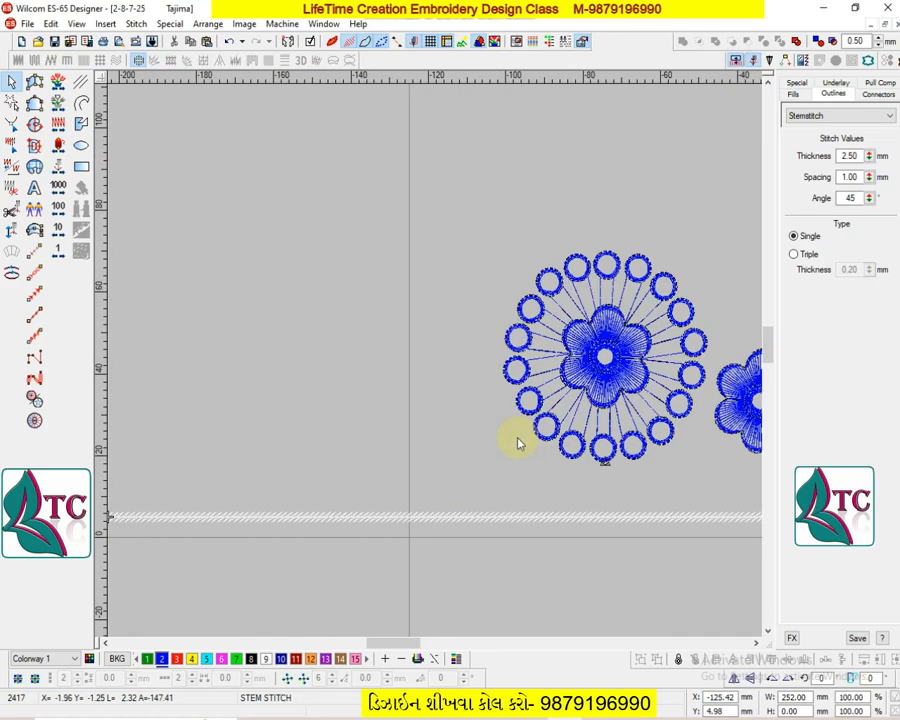
{"action": "key", "text": "Up"}
{"action": "key", "text": "Up"}
{"action": "key", "text": "Up"}
{"action": "key", "text": "Up"}
{"action": "key", "text": "Up"}
{"action": "key", "text": "Up"}
{"action": "key", "text": "Up"}
{"action": "key", "text": "Up"}
{"action": "key", "text": "Up"}
{"action": "key", "text": "Up"}
{"action": "key", "text": "Up"}
{"action": "key", "text": "Up"}
{"action": "key", "text": "Up"}
{"action": "key", "text": "Up"}
{"action": "key", "text": "Up"}
{"action": "key", "text": "Up"}
{"action": "key", "text": "Up"}
{"action": "key", "text": "Up"}
{"action": "key", "text": "Up"}
{"action": "key", "text": "Up"}
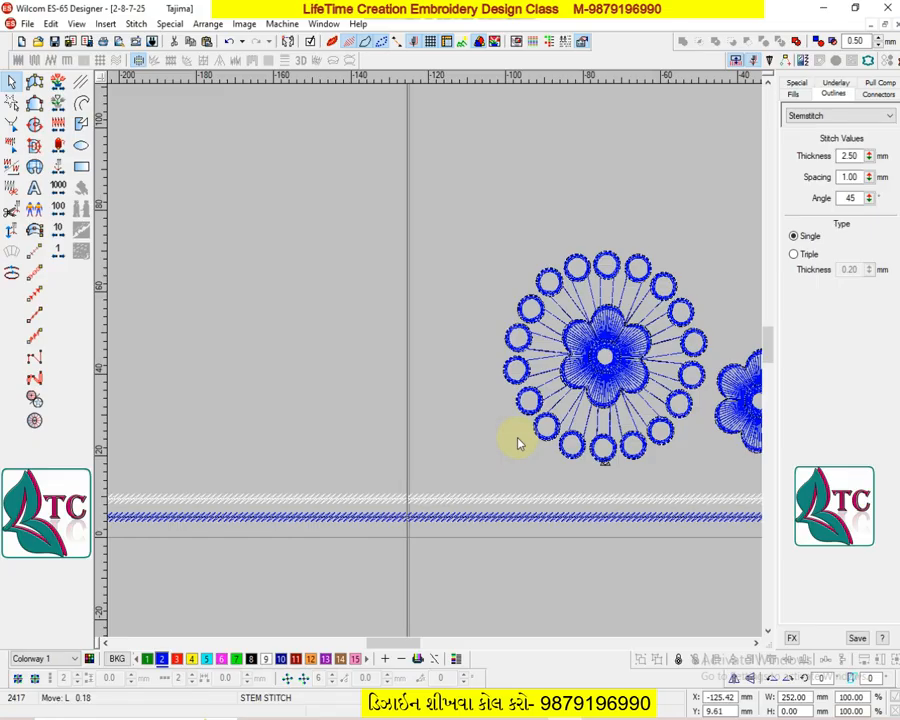
{"action": "key", "text": "Up"}
{"action": "key", "text": "Up"}
{"action": "key", "text": "Up"}
{"action": "key", "text": "Up"}
{"action": "key", "text": "Up"}
{"action": "key", "text": "Up"}
{"action": "key", "text": "Up"}
{"action": "key", "text": "Up"}
{"action": "key", "text": "Up"}
{"action": "key", "text": "Up"}
{"action": "key", "text": "Up"}
{"action": "key", "text": "Up"}
{"action": "key", "text": "Up"}
{"action": "key", "text": "Up"}
{"action": "key", "text": "Up"}
{"action": "key", "text": "Up"}
{"action": "key", "text": "d"}
{"action": "scroll", "coordinate": [519, 482], "scroll_direction": "down", "scroll_amount": 2}
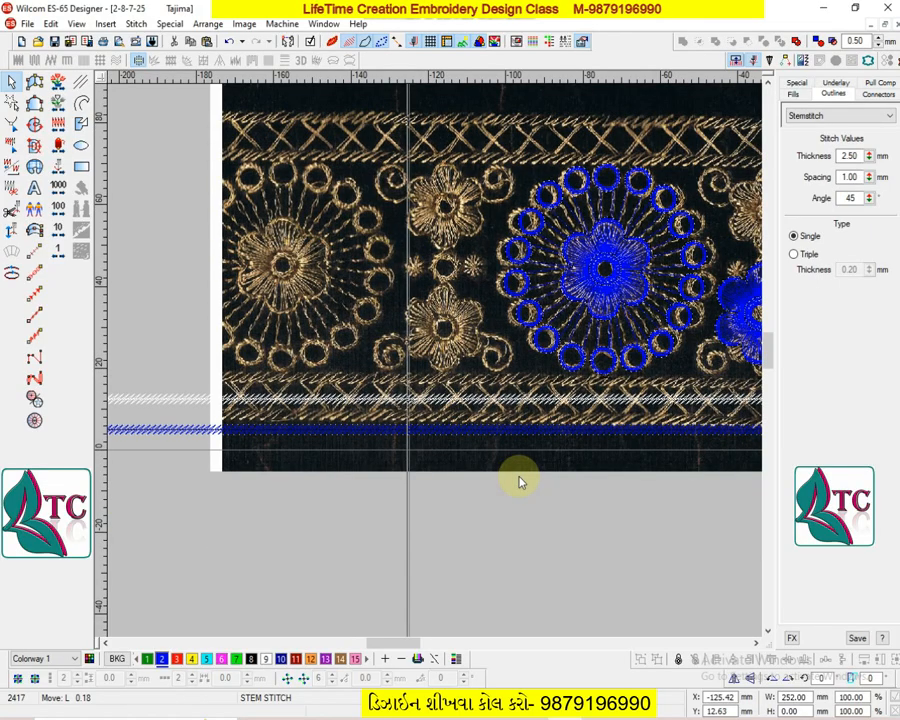
{"action": "key", "text": "Up"}
{"action": "key", "text": "Up"}
{"action": "key", "text": "Up"}
{"action": "key", "text": "Up"}
{"action": "key", "text": "Up"}
{"action": "key", "text": "Up"}
{"action": "key", "text": "Up"}
{"action": "key", "text": "Up"}
{"action": "key", "text": "Up"}
{"action": "key", "text": "Up"}
{"action": "key", "text": "Up"}
{"action": "key", "text": "Up"}
{"action": "key", "text": "Up"}
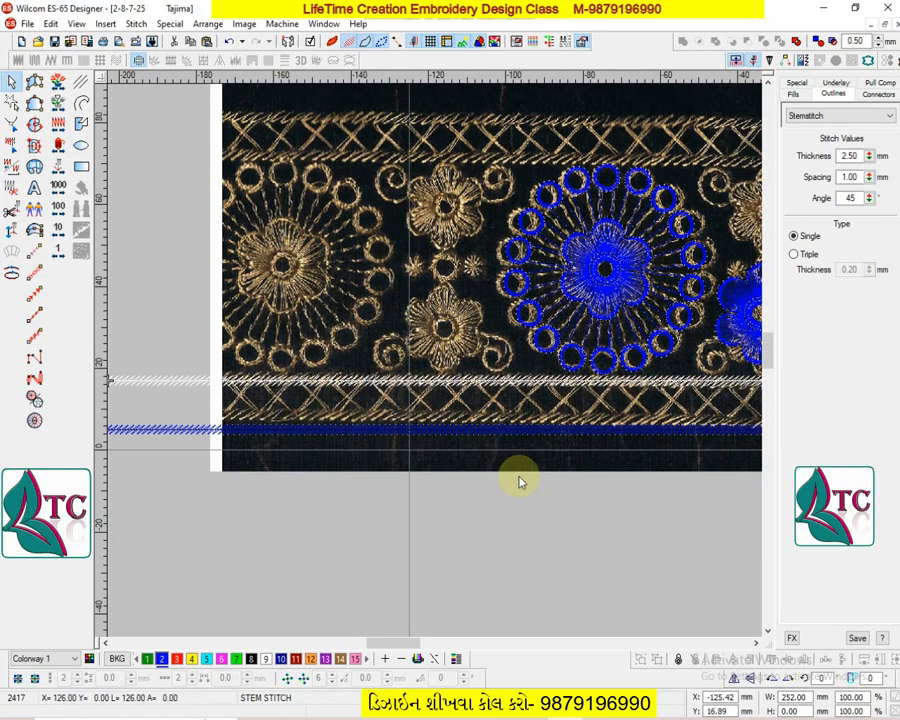
{"action": "key", "text": "z"}
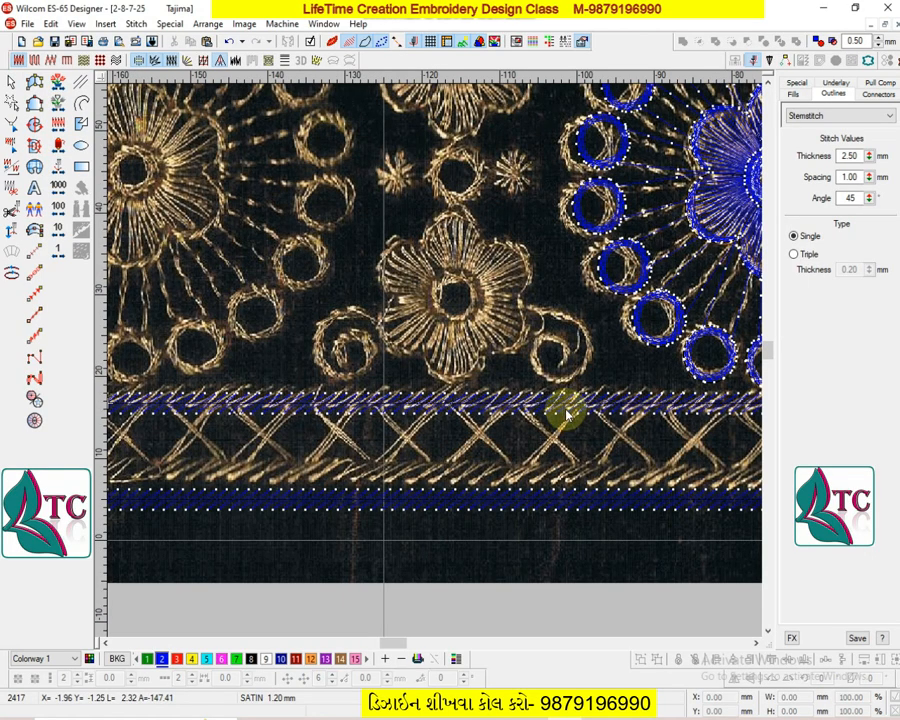
- Compare both stem stitch lines with the artwork's bottom border, showing and hiding the background image
{"action": "key", "text": "Delete"}
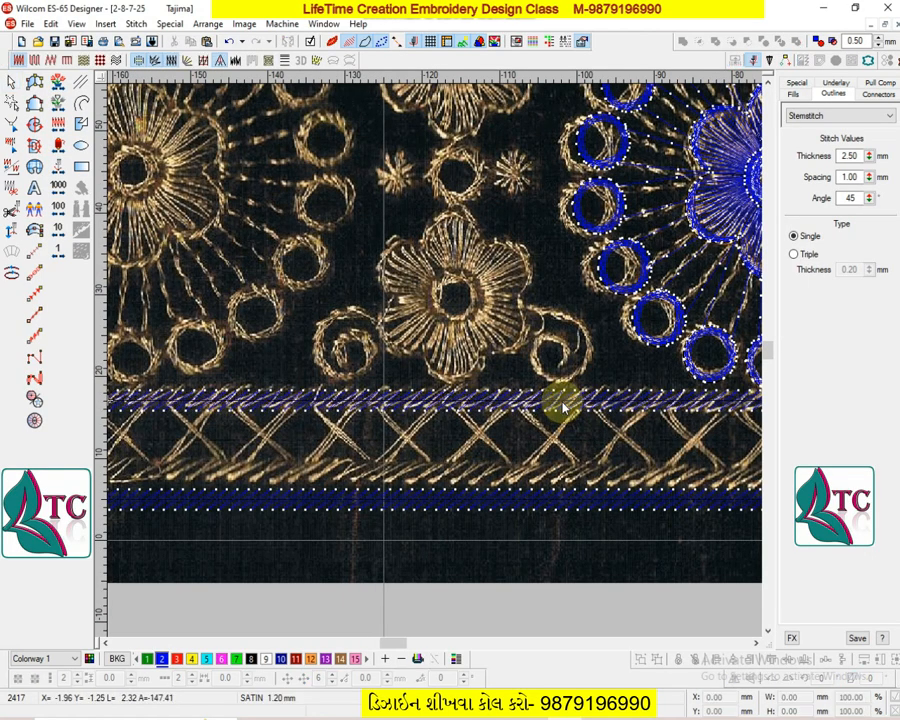
{"action": "key", "text": "d"}
{"action": "key", "text": "d"}
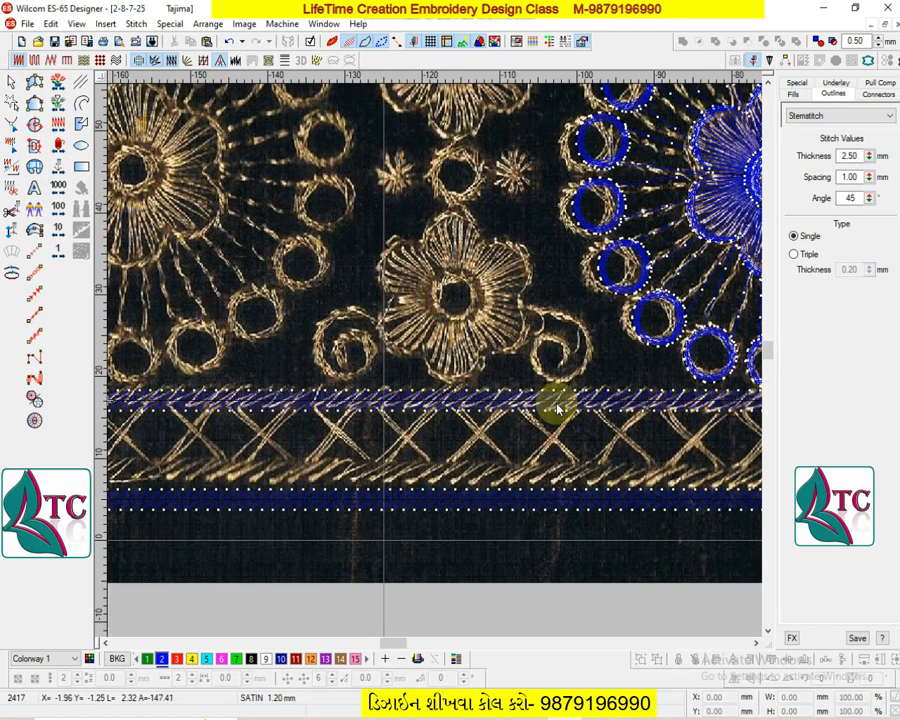
{"action": "key", "text": "d"}
{"action": "key", "text": "shift+z"}
{"action": "key", "text": "d"}
{"action": "key", "text": "z"}
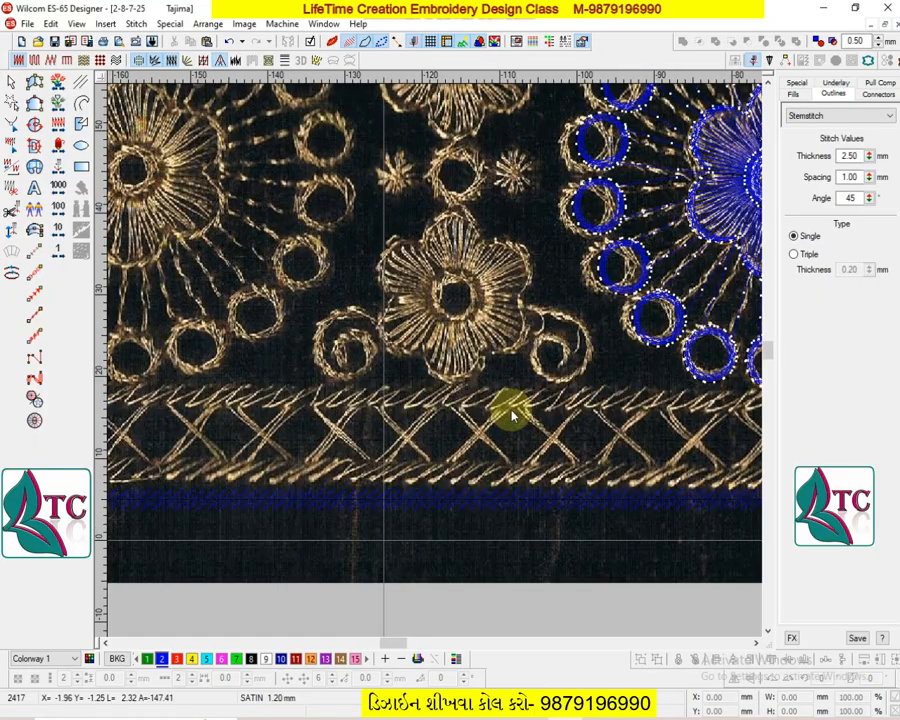
{"action": "key", "text": "ctrl+z"}
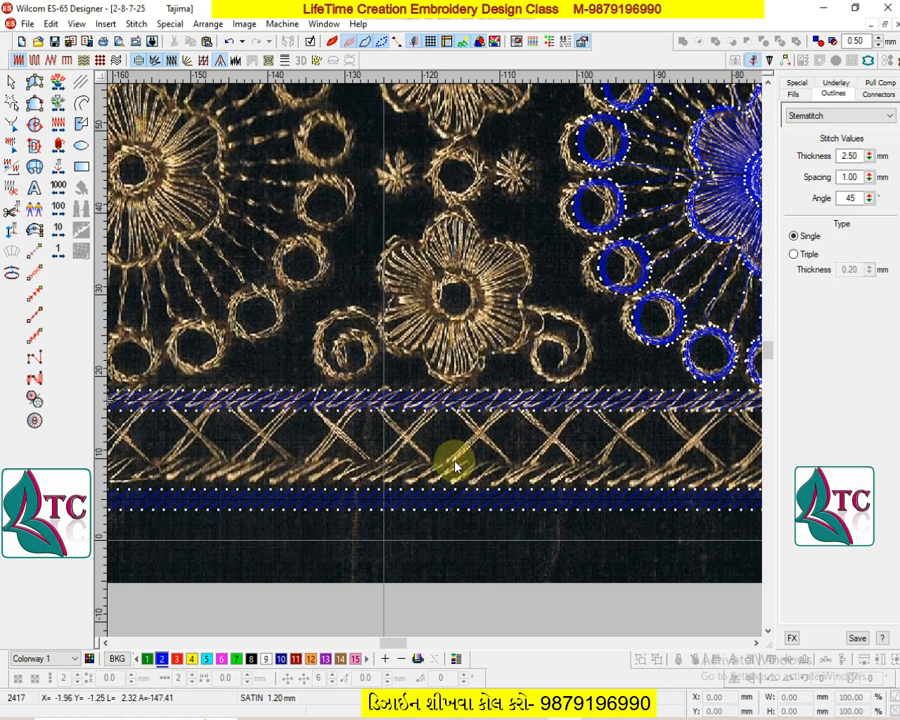
- Measure the length of the artwork's border cross and the vertical gap between the bottom border's two edges
{"action": "key", "text": "m"}
{"action": "left_click", "coordinate": [512, 466]}
{"action": "left_click", "coordinate": [512, 465]}
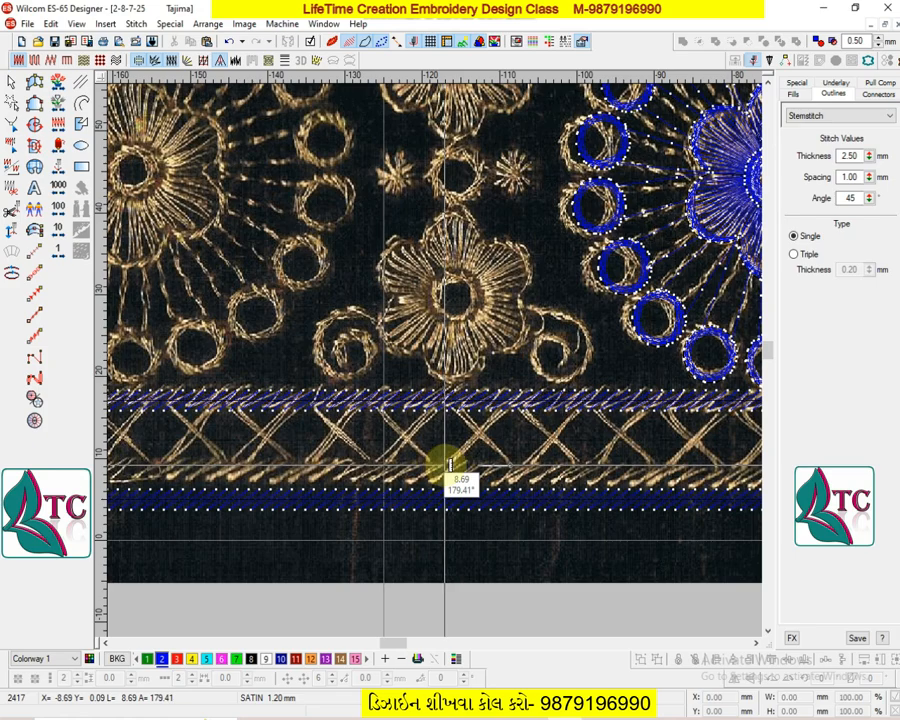
{"action": "left_click", "coordinate": [459, 485]}
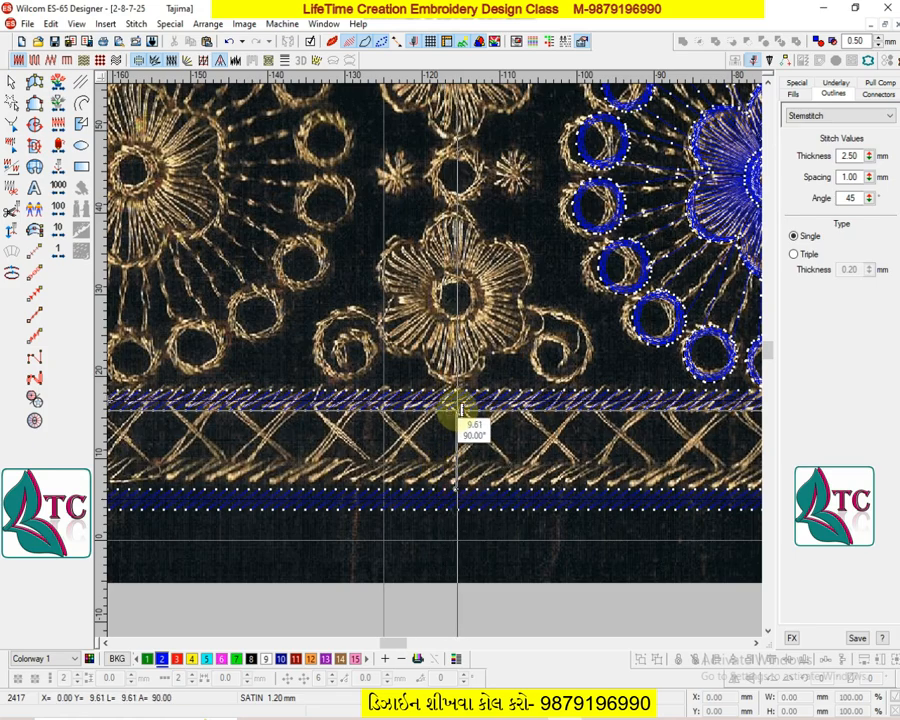
{"action": "key", "text": "Escape"}
- Draw a vector rectangle below the two stem stitch lines and size it to 10 mm wide by 10 mm high
{"action": "key", "text": "shift+z"}
{"action": "key", "text": "d"}
{"action": "scroll", "coordinate": [456, 463], "scroll_direction": "down", "scroll_amount": 1}
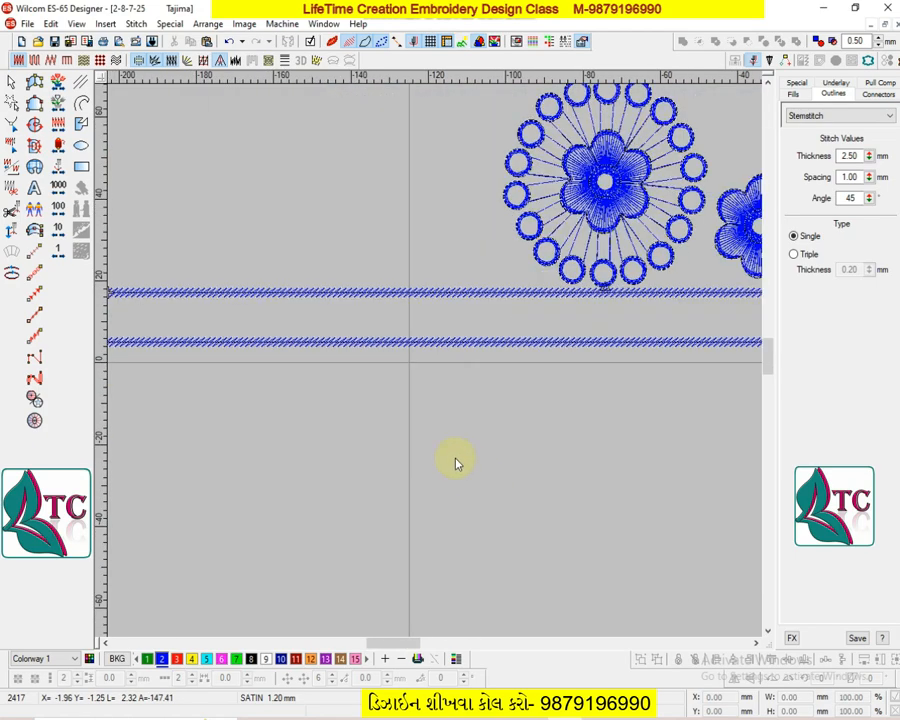
{"action": "left_click", "coordinate": [82, 166]}
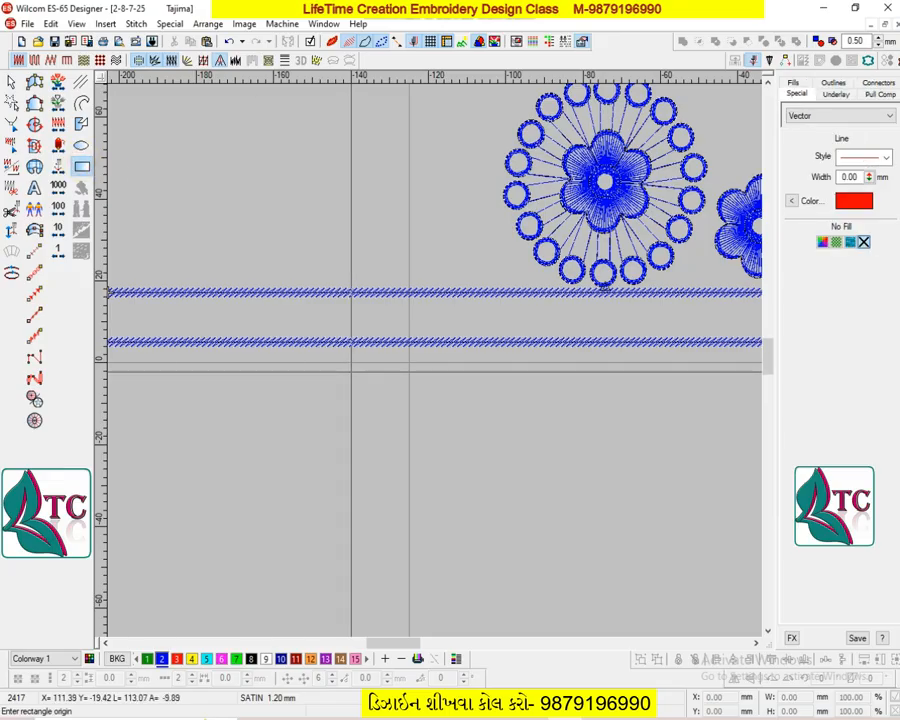
{"action": "left_click", "coordinate": [350, 372]}
{"action": "left_click", "coordinate": [399, 434]}
{"action": "key", "text": "Escape"}
{"action": "left_click", "coordinate": [399, 402]}
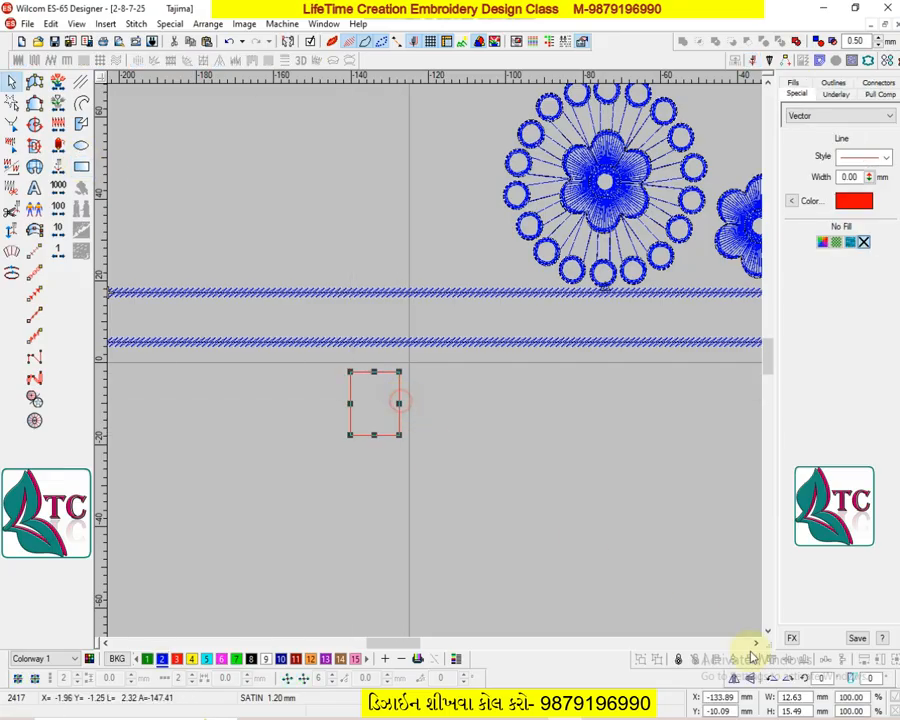
{"action": "left_click_drag", "start_coordinate": [805, 697], "coordinate": [742, 697]}
{"action": "type", "text": "10"}
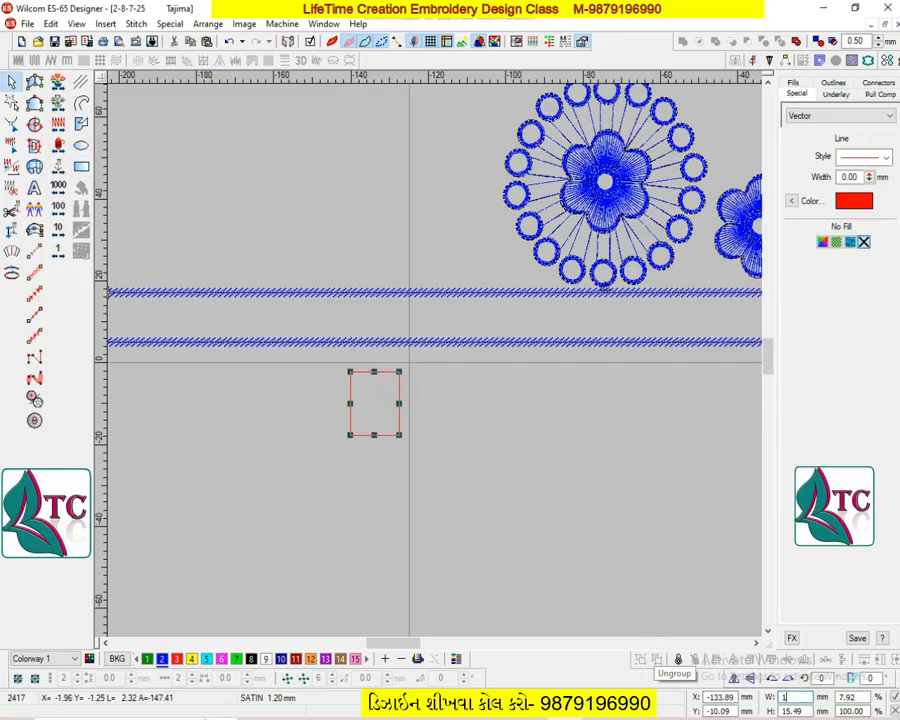
{"action": "key", "text": "Tab"}
{"action": "type", "text": "10"}
{"action": "key", "text": "Return"}
{"action": "key", "text": "z"}
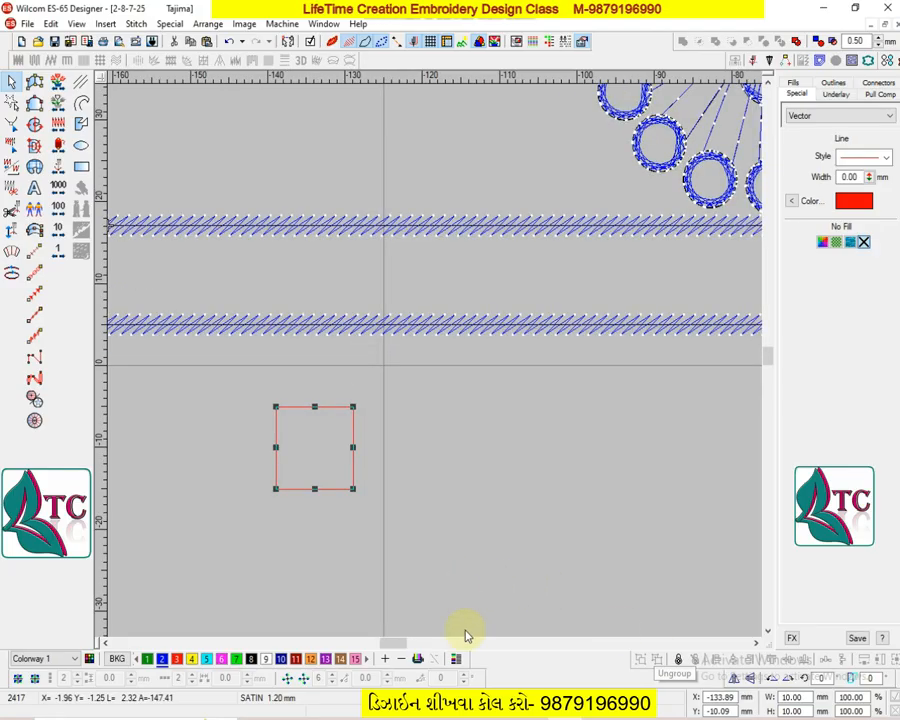
- Move the 10 mm square so its centre sits on the crossing of the vertical grid line and the horizontal zero line
{"action": "left_click_drag", "start_coordinate": [352, 476], "coordinate": [406, 392]}
{"action": "left_click", "coordinate": [480, 455]}
{"action": "key", "text": "shift+z"}
{"action": "key", "text": "b"}
{"action": "left_click_drag", "start_coordinate": [382, 298], "coordinate": [442, 424]}
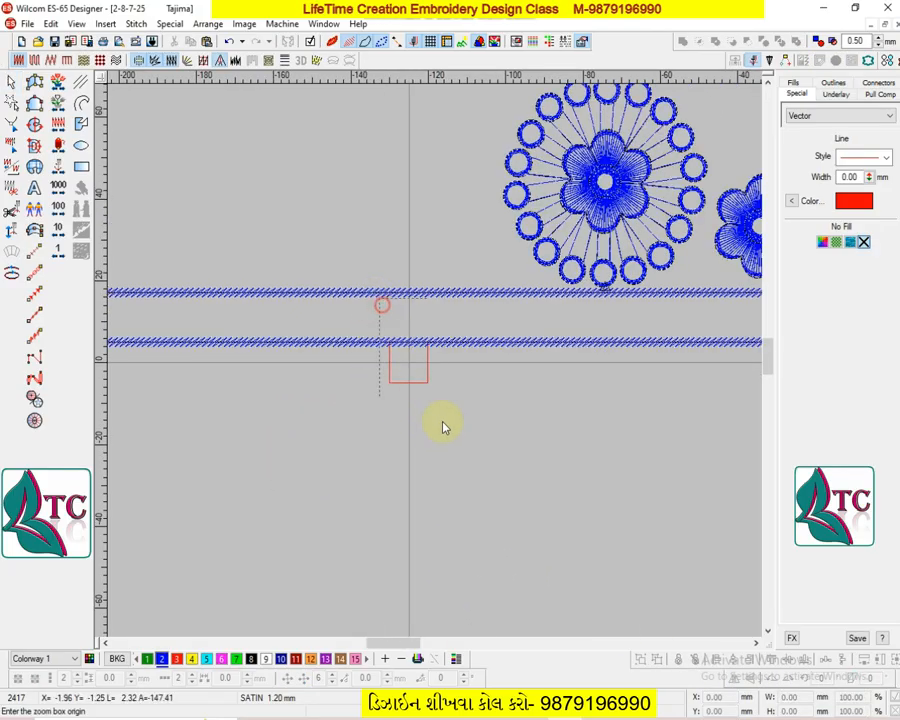
- Move the lower stem stitch line up to Y 7.08 mm, just clear of the square's upper edge
{"action": "key", "text": "shift+z"}
{"action": "left_click", "coordinate": [527, 316]}
{"action": "key", "text": "shift+z"}
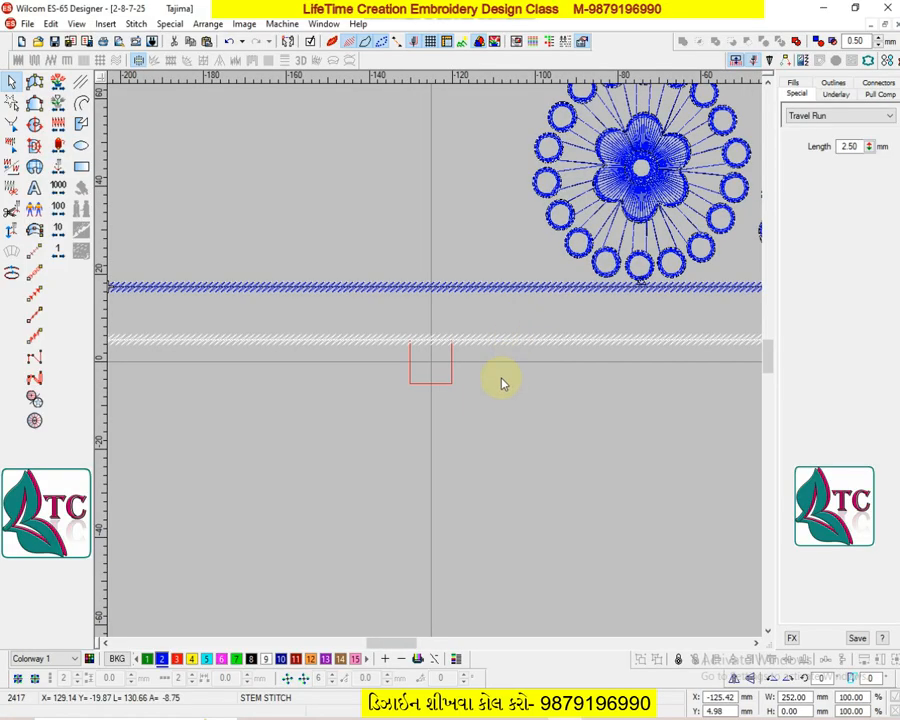
{"action": "key", "text": "Up"}
{"action": "left_click", "coordinate": [503, 382]}
- Digitize an X in manual stitches along both diagonals of the square, crossing at its centre
{"action": "key", "text": "z"}
{"action": "scroll", "coordinate": [500, 382], "scroll_direction": "up", "scroll_amount": 1}
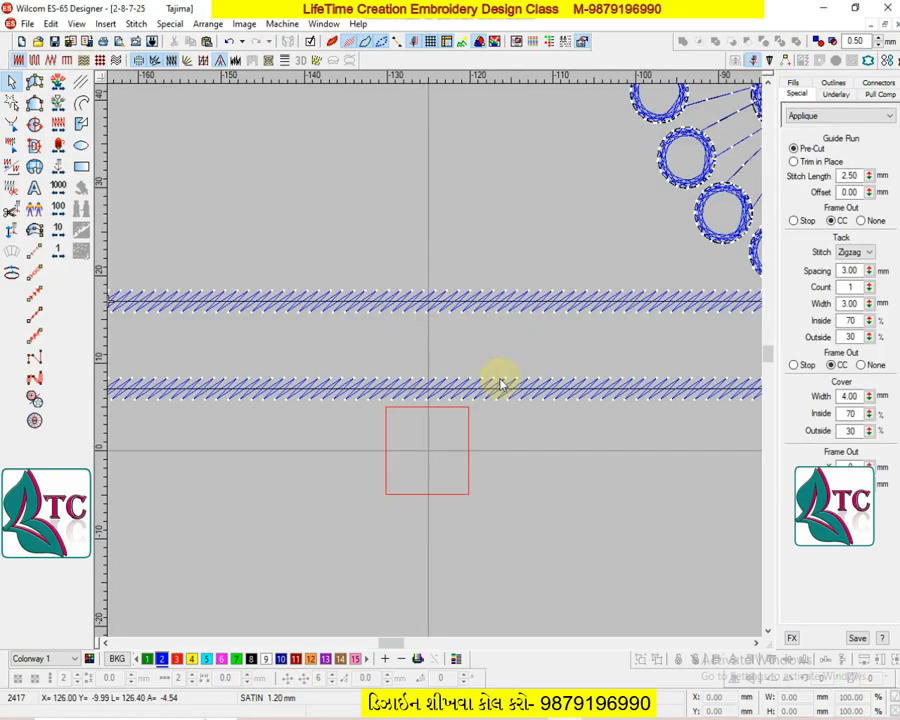
{"action": "key", "text": "z"}
{"action": "scroll", "coordinate": [436, 368], "scroll_direction": "down", "scroll_amount": 1}
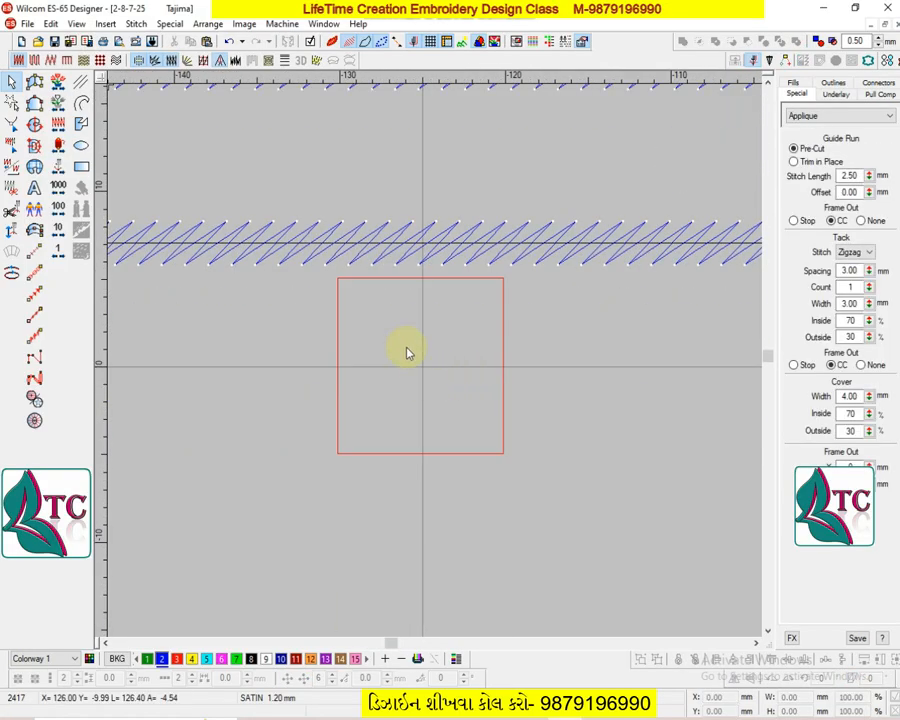
{"action": "left_click", "coordinate": [36, 361]}
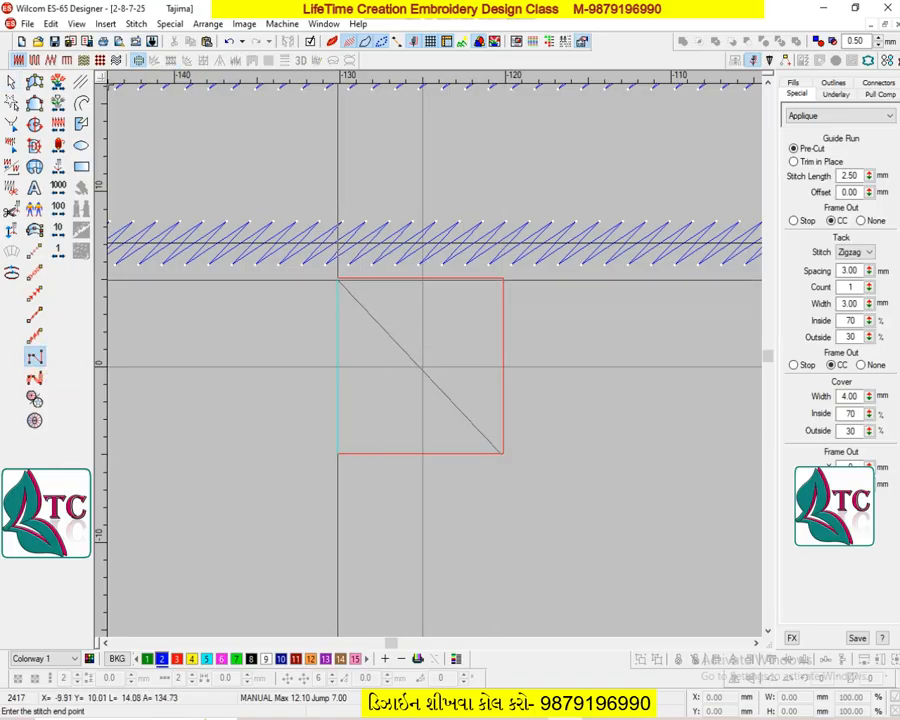
{"action": "left_click", "coordinate": [342, 285]}
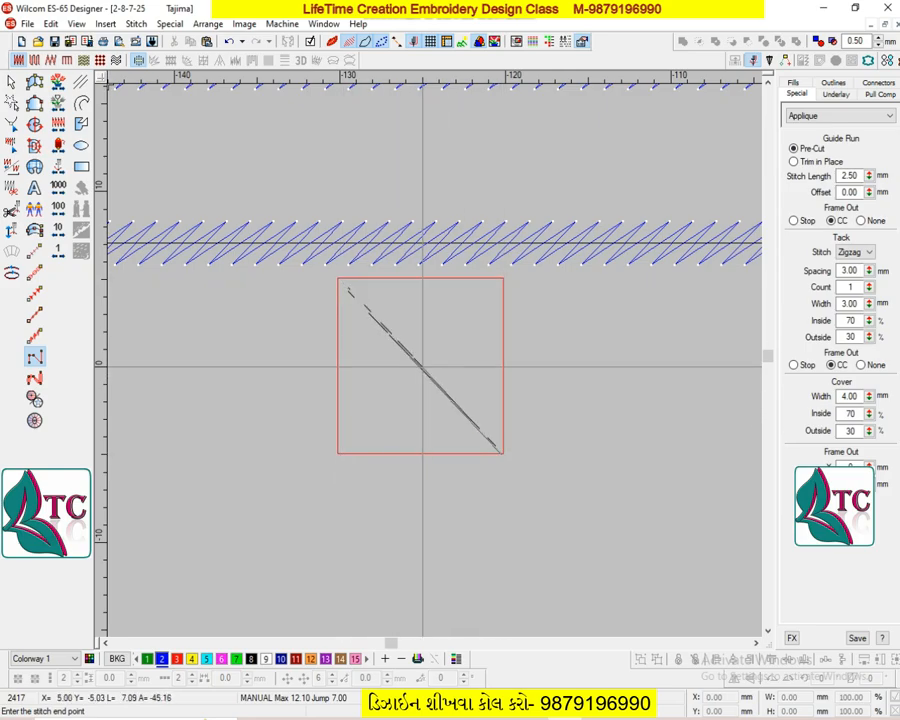
{"action": "left_click", "coordinate": [495, 287]}
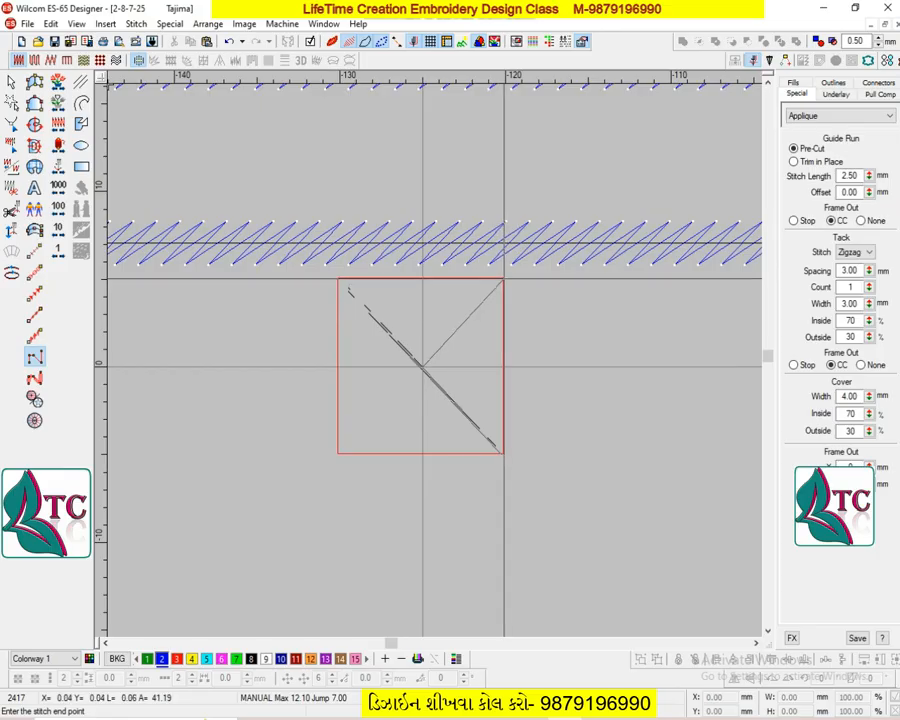
{"action": "left_click", "coordinate": [423, 367]}
{"action": "left_click", "coordinate": [351, 441]}
{"action": "left_click", "coordinate": [423, 367]}
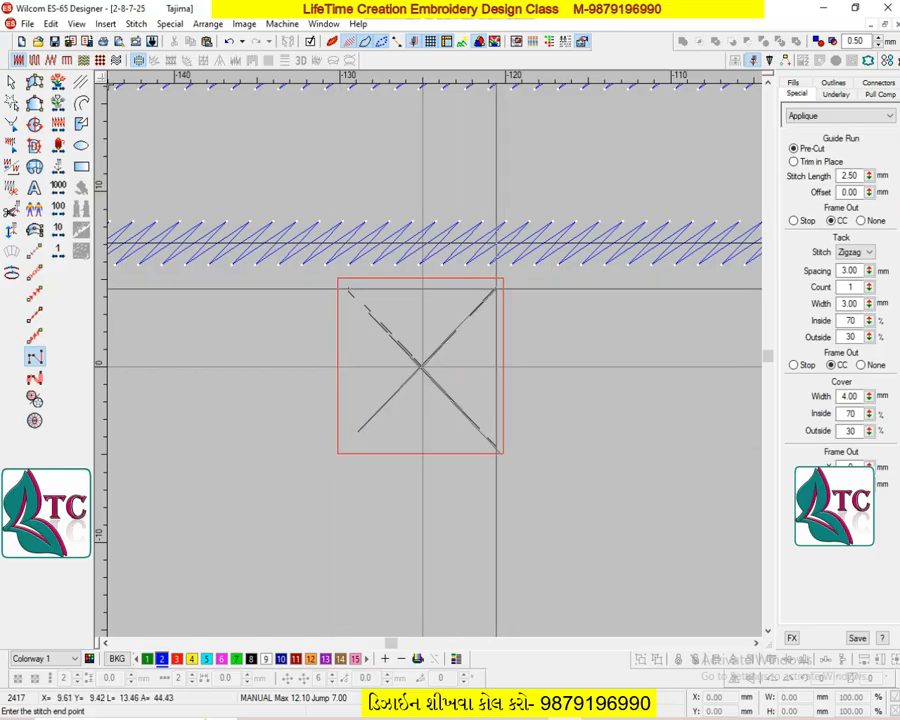
{"action": "left_click", "coordinate": [504, 279]}
{"action": "left_click", "coordinate": [338, 453]}
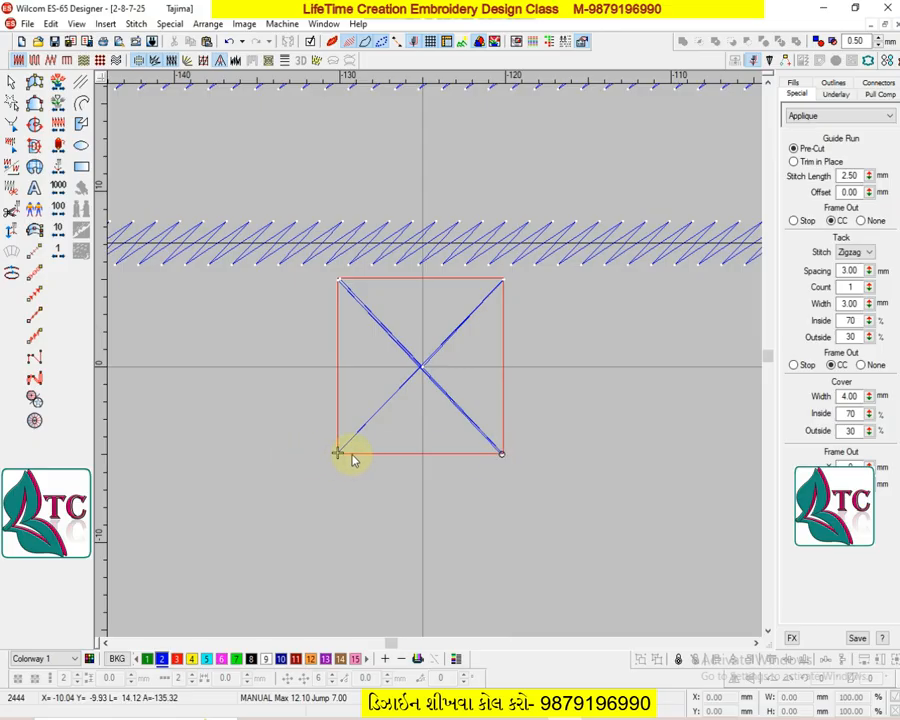
- Copy the manual-stitch X into the gap between the two stem stitch lines, centred at about X -113, Y 12.97 mm
{"action": "scroll", "coordinate": [406, 424], "scroll_direction": "down", "scroll_amount": 1}
{"action": "key", "text": "shift+z"}
{"action": "left_click", "coordinate": [432, 332]}
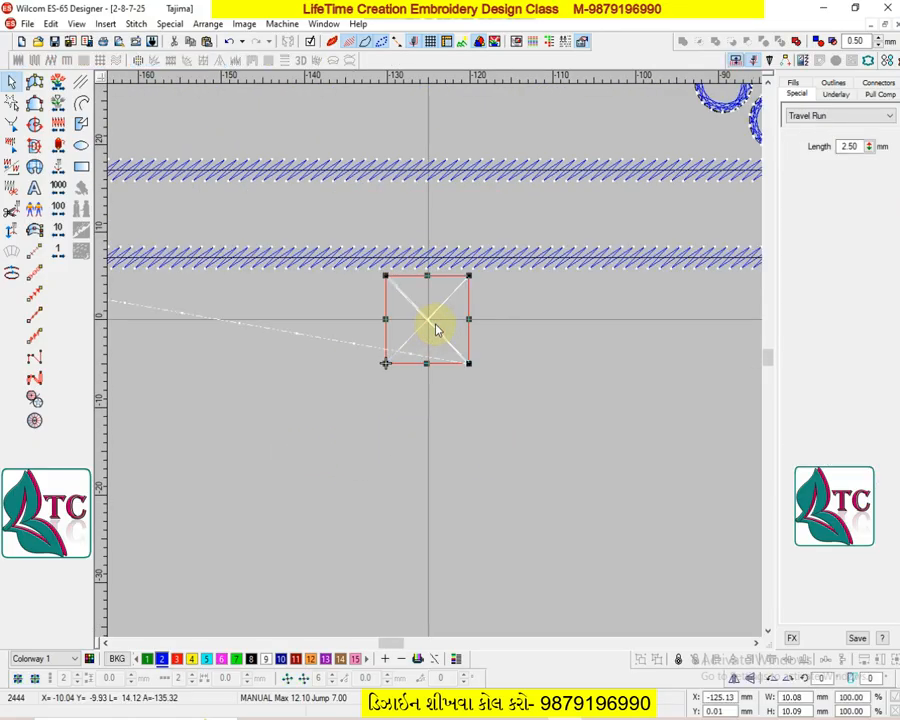
{"action": "left_click_drag", "start_coordinate": [436, 330], "coordinate": [536, 214]}
{"action": "scroll", "coordinate": [550, 287], "scroll_direction": "up", "scroll_amount": 1}
{"action": "key", "text": "z"}
{"action": "key", "text": "shift+z"}
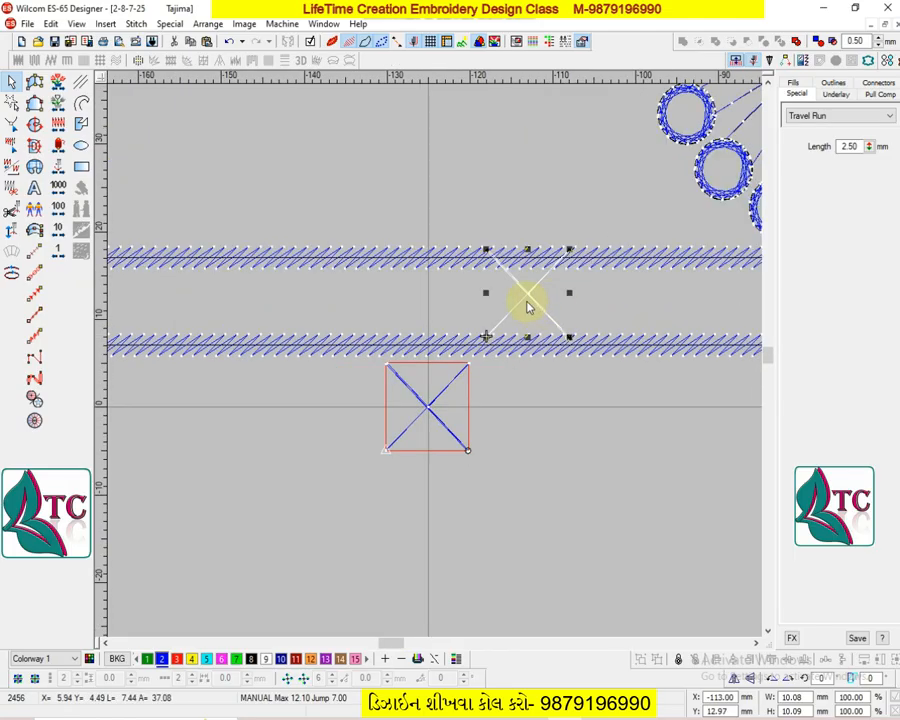
- Compare the lines and X with the background artwork, and lower the lower stem stitch line to Y 6.48 mm
{"action": "left_click", "coordinate": [470, 234]}
{"action": "left_click_drag", "start_coordinate": [519, 394], "coordinate": [519, 405]}
{"action": "key", "text": "shift+z"}
{"action": "left_click", "coordinate": [453, 411]}
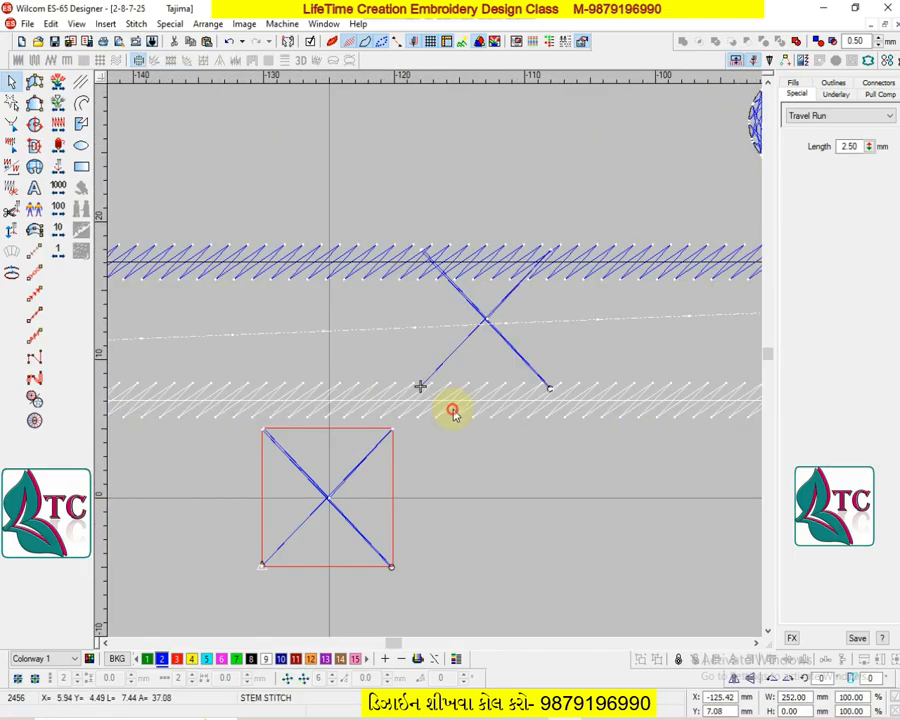
{"action": "key", "text": "shift+z"}
{"action": "key", "text": "d"}
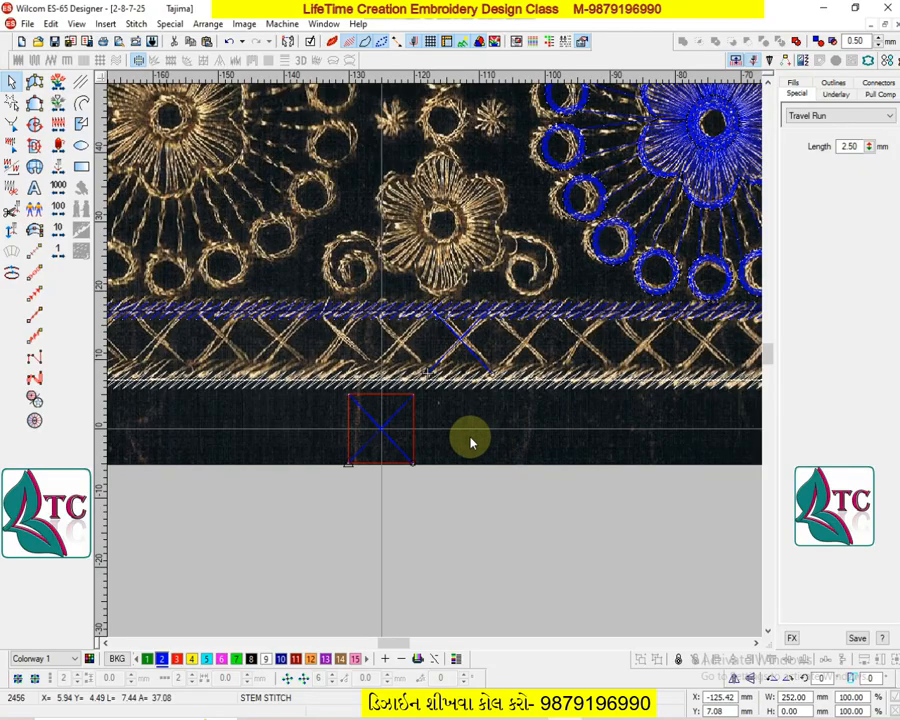
{"action": "key", "text": "d"}
{"action": "key", "text": "d"}
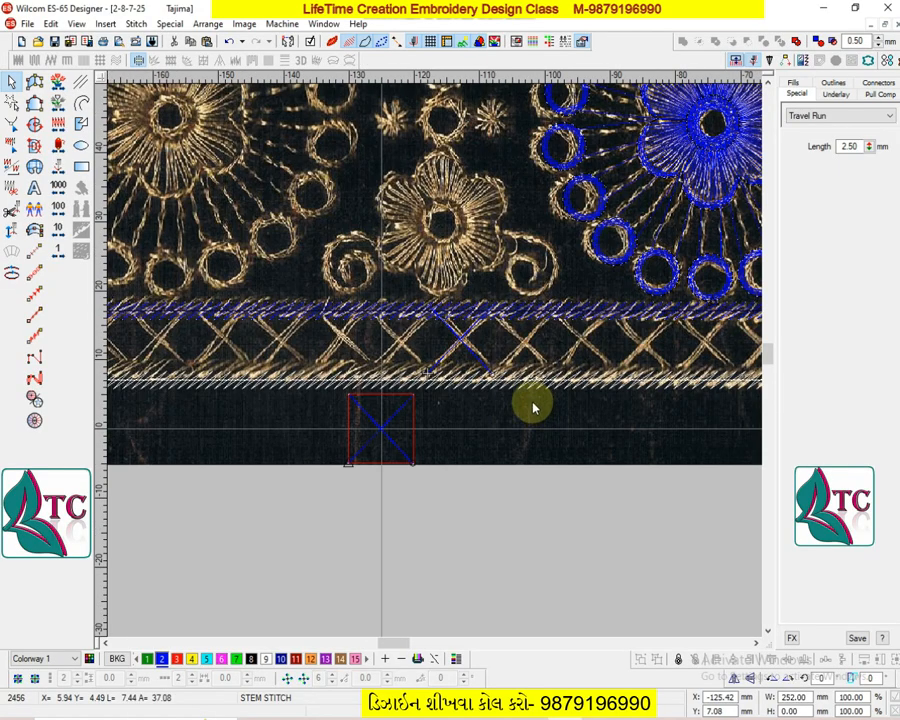
{"action": "key", "text": "shift+z"}
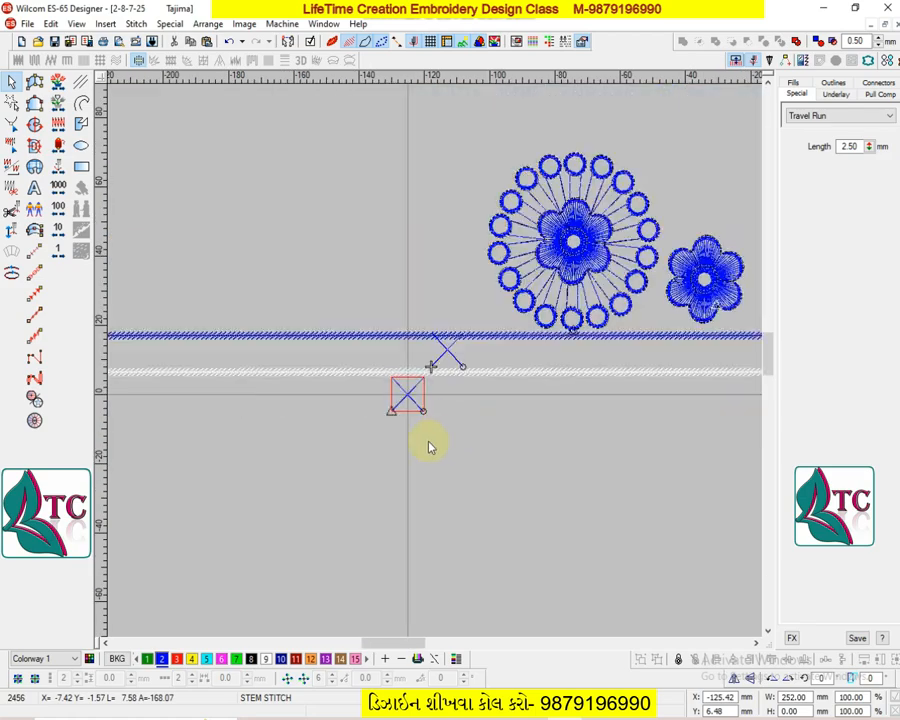
- Move the square together with its original X about 43 mm down, clear of the border artwork
{"action": "left_click_drag", "start_coordinate": [366, 474], "coordinate": [458, 356]}
{"action": "left_click_drag", "start_coordinate": [407, 403], "coordinate": [397, 517]}
{"action": "key", "text": "shift+z"}
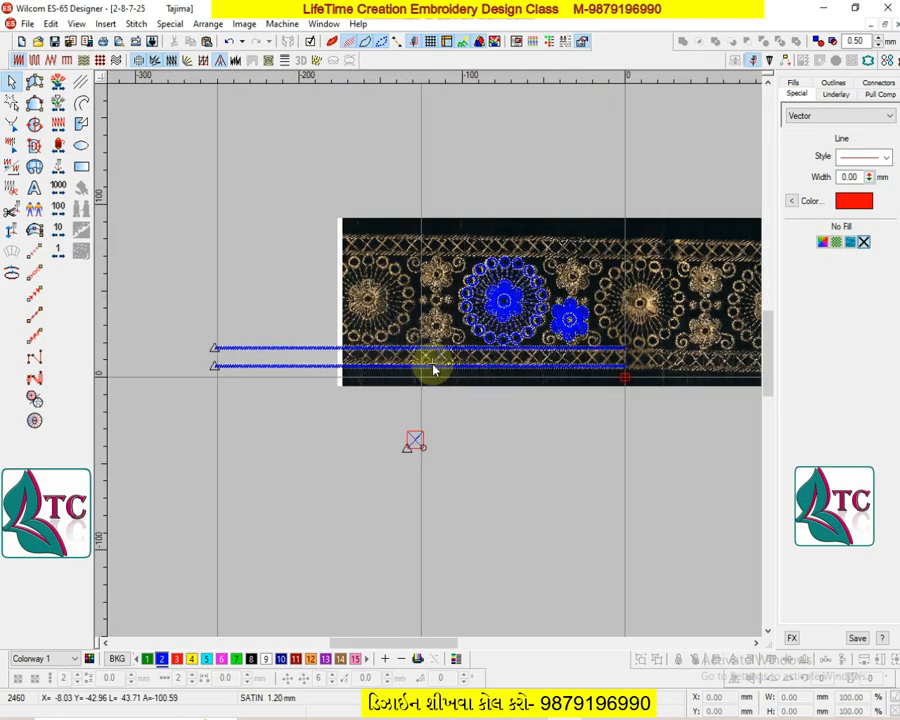
- Resize the manual-stitch X between the two stem stitch lines to 8 by 8 mm
{"action": "key", "text": "b"}
{"action": "left_click_drag", "start_coordinate": [406, 331], "coordinate": [446, 412]}
{"action": "key", "text": "d"}
{"action": "scroll", "coordinate": [464, 318], "scroll_direction": "up", "scroll_amount": 1}
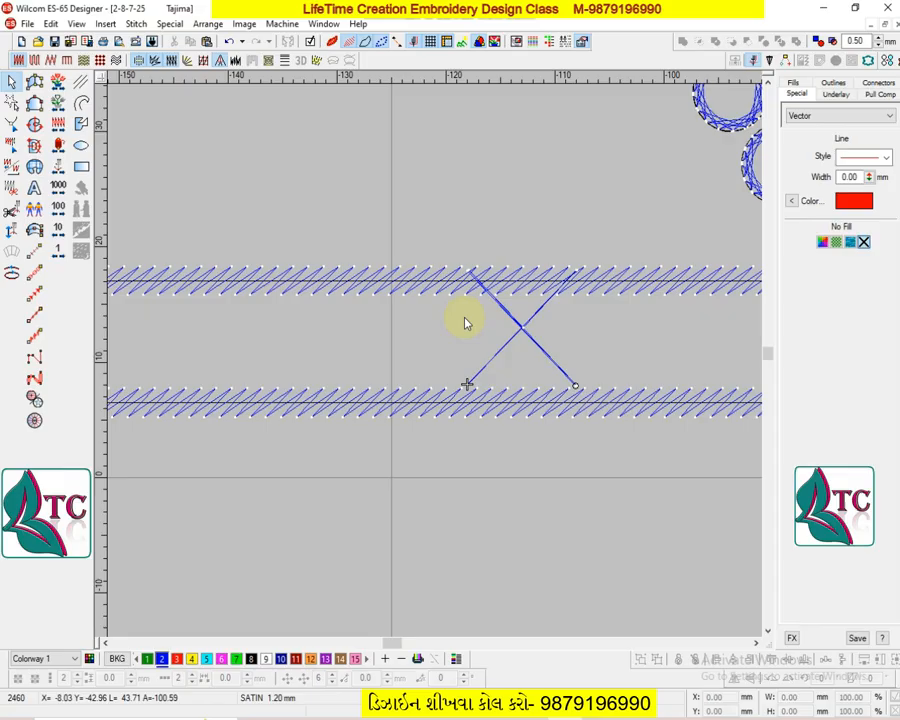
{"action": "left_click", "coordinate": [533, 341]}
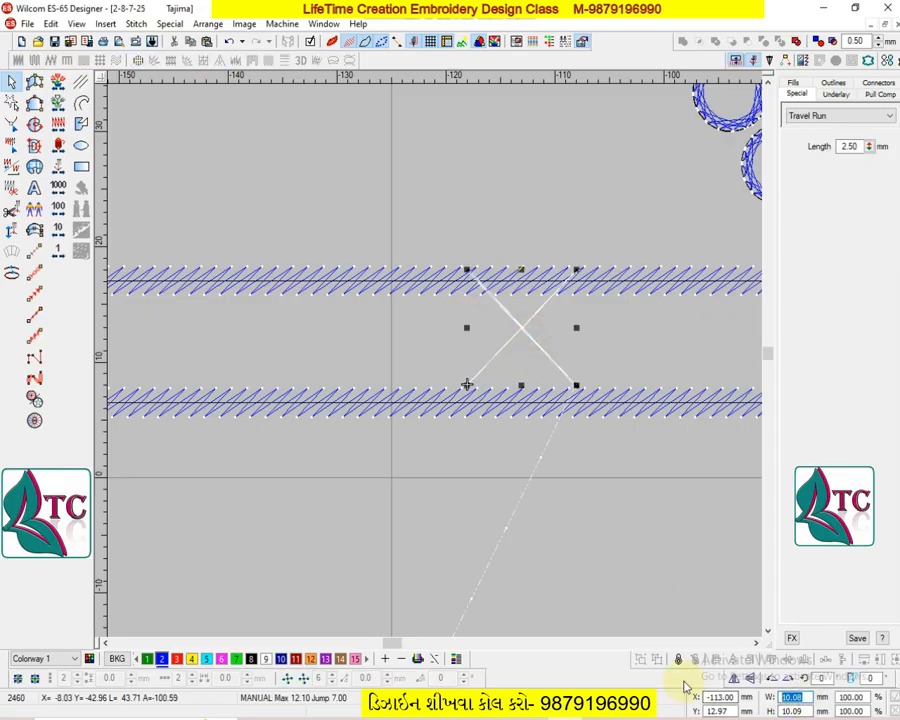
{"action": "type", "text": "8"}
{"action": "key", "text": "Return"}
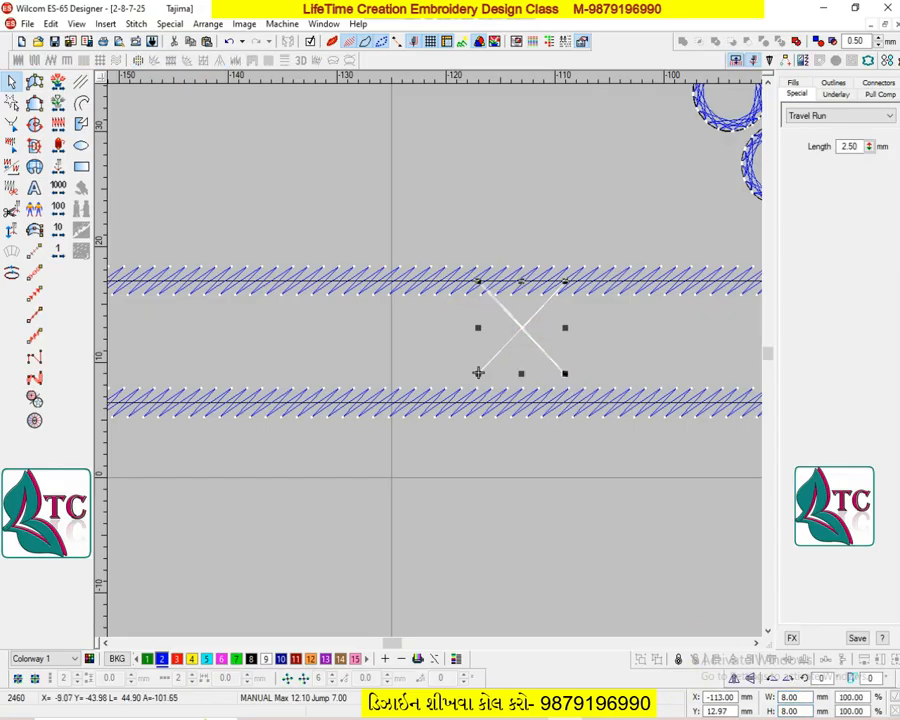
- Move the 8 mm X clear of the stem stitch lines, to about X -114.76, Y -3.38 mm
{"action": "left_click_drag", "start_coordinate": [549, 349], "coordinate": [532, 539]}
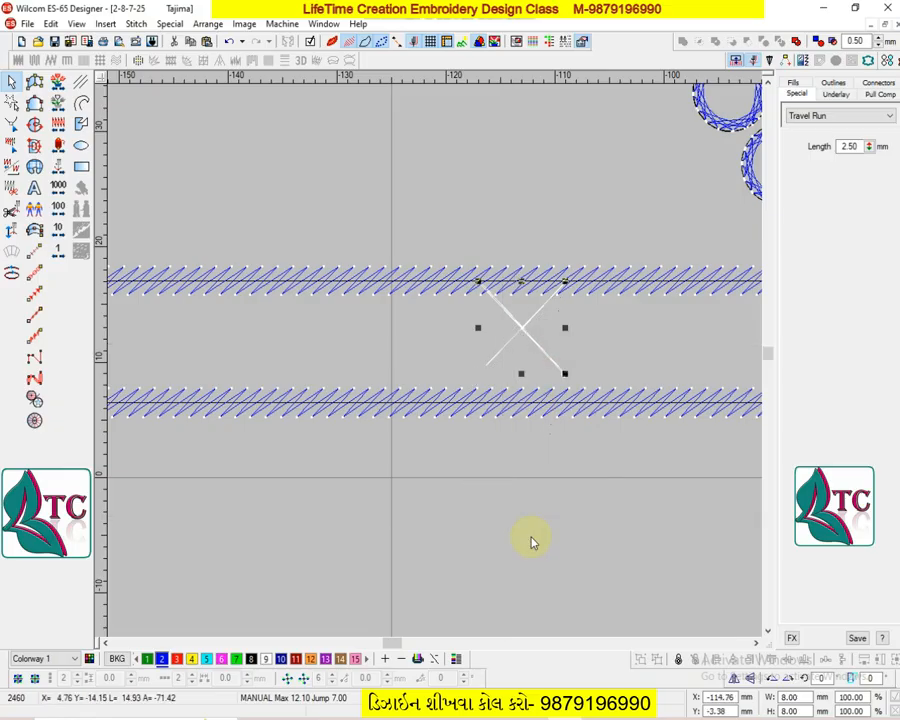
{"action": "scroll", "coordinate": [531, 535], "scroll_direction": "down", "scroll_amount": 1}
{"action": "key", "text": "Escape"}
- Start making a motif from the 8 mm X and create a new motif set named after a person
{"action": "left_click", "coordinate": [522, 454]}
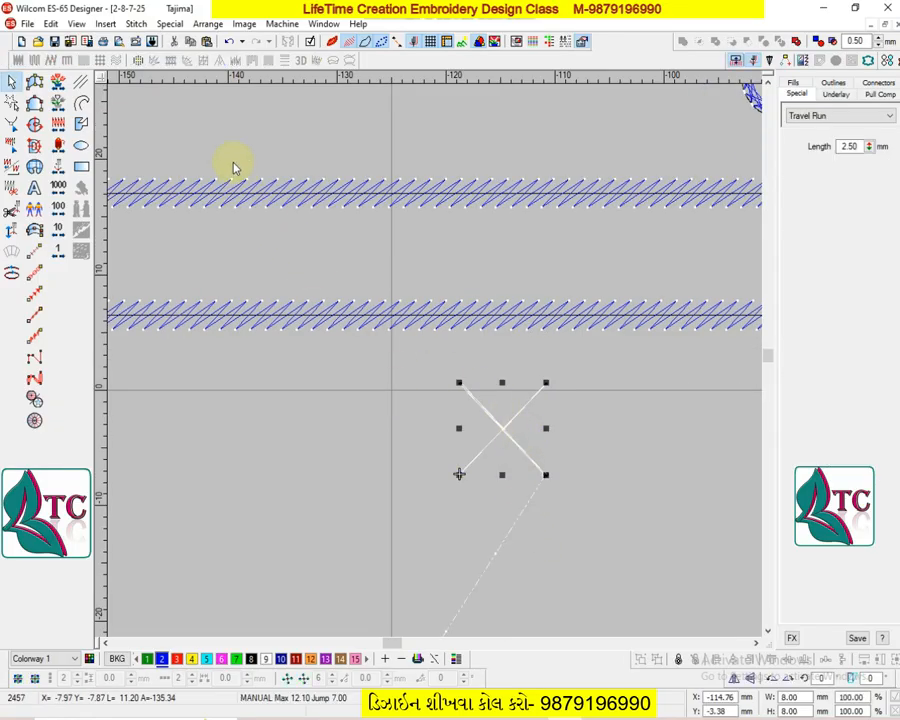
{"action": "left_click", "coordinate": [166, 23]}
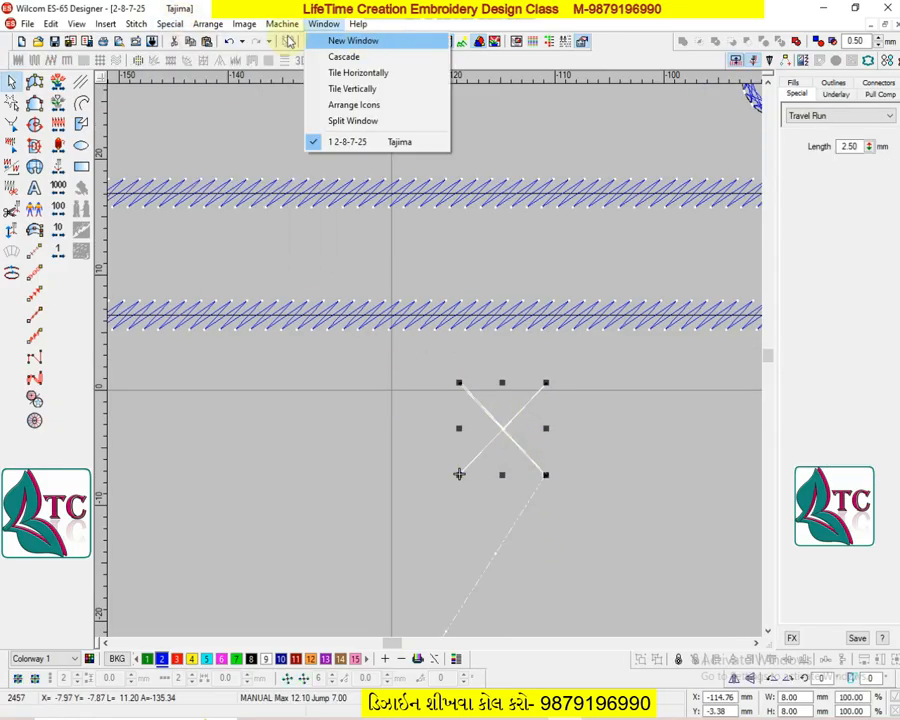
{"action": "mouse_move", "coordinate": [222, 42]}
{"action": "left_click", "coordinate": [355, 40]}
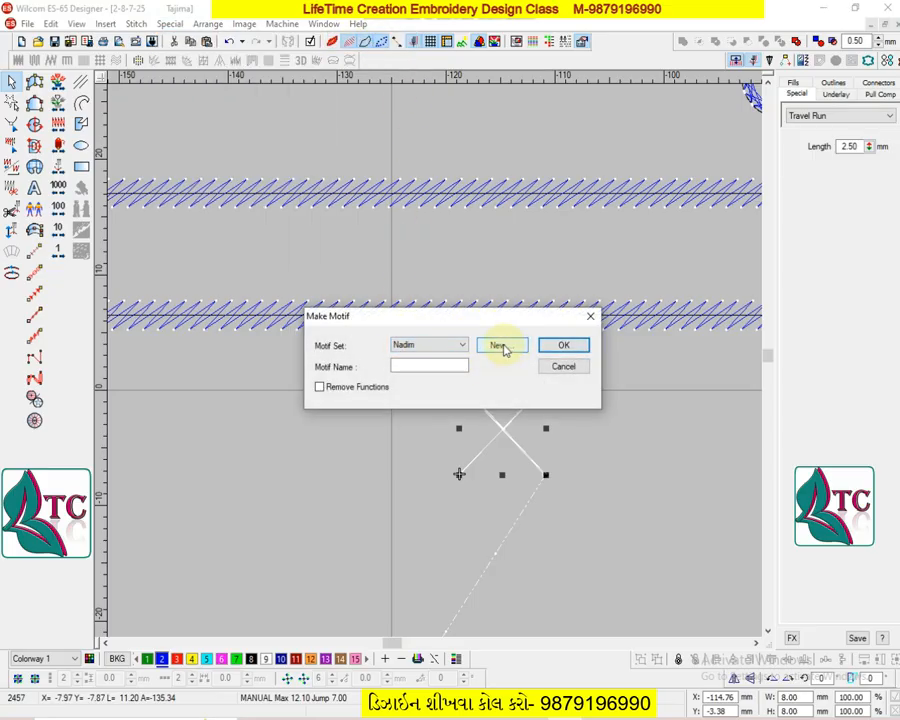
{"action": "left_click", "coordinate": [503, 347]}
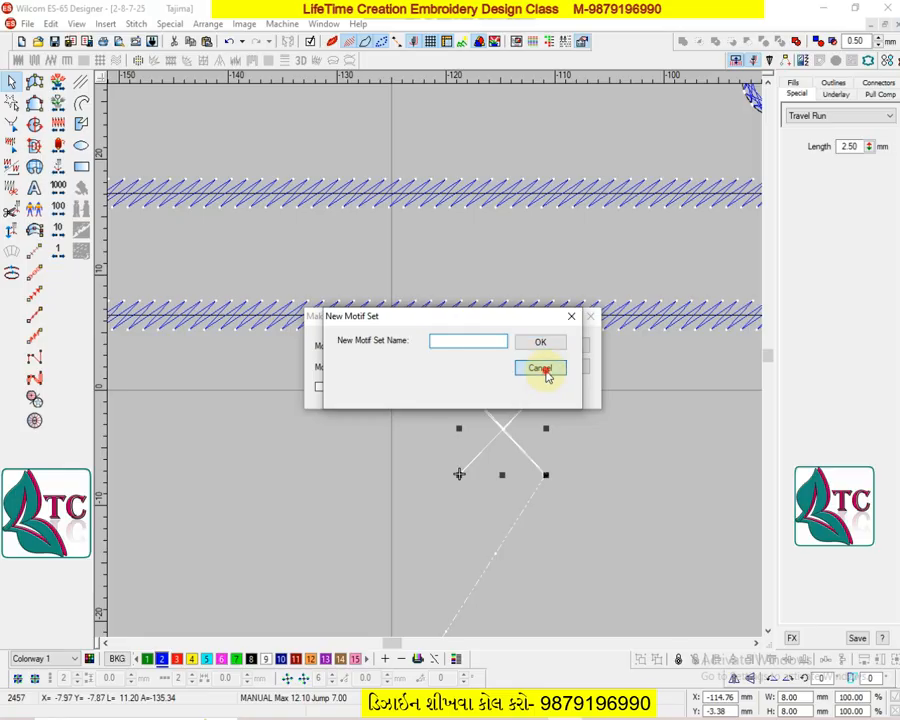
{"action": "left_click", "coordinate": [542, 369]}
{"action": "left_click", "coordinate": [428, 346]}
{"action": "left_click", "coordinate": [497, 346]}
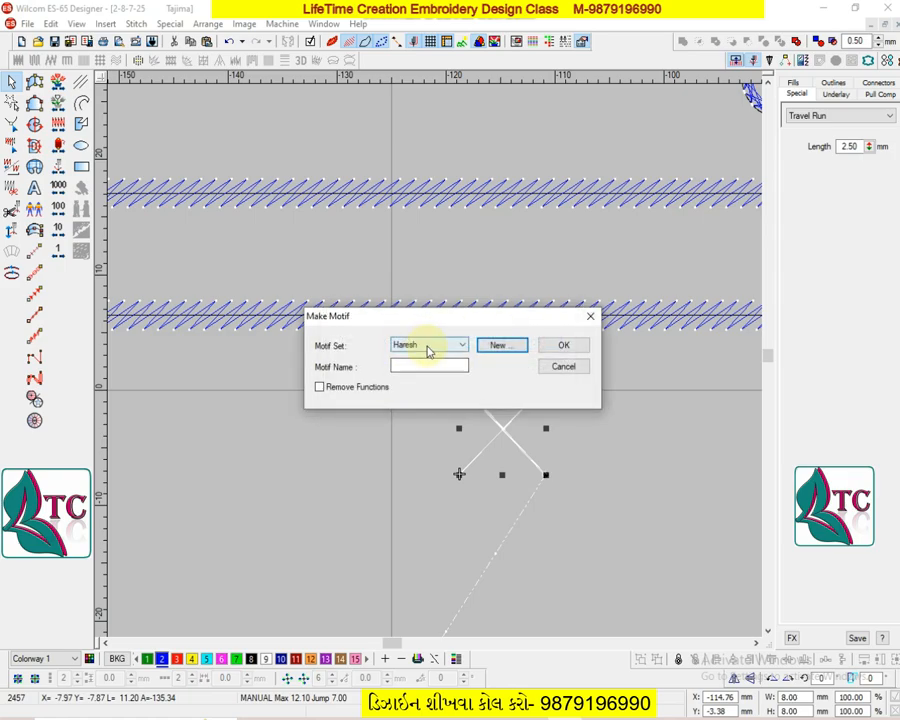
- Save the X as motif 1 with functions removed, using its lower-right and lower-left corners as first and second reference points
{"action": "left_click", "coordinate": [412, 365]}
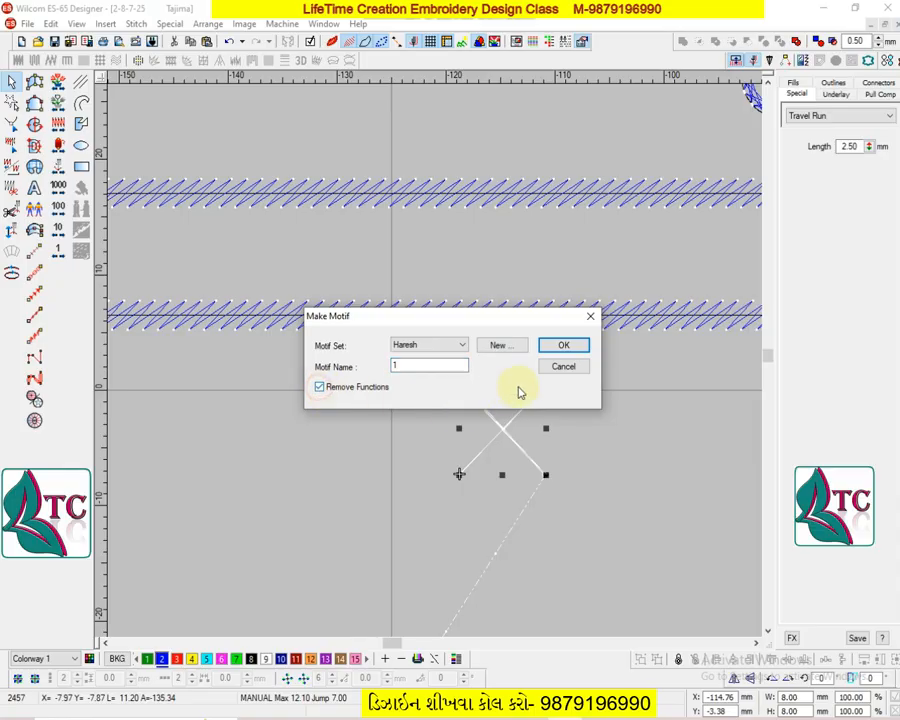
{"action": "left_click", "coordinate": [565, 346]}
{"action": "scroll", "coordinate": [458, 472], "scroll_direction": "up", "scroll_amount": 3}
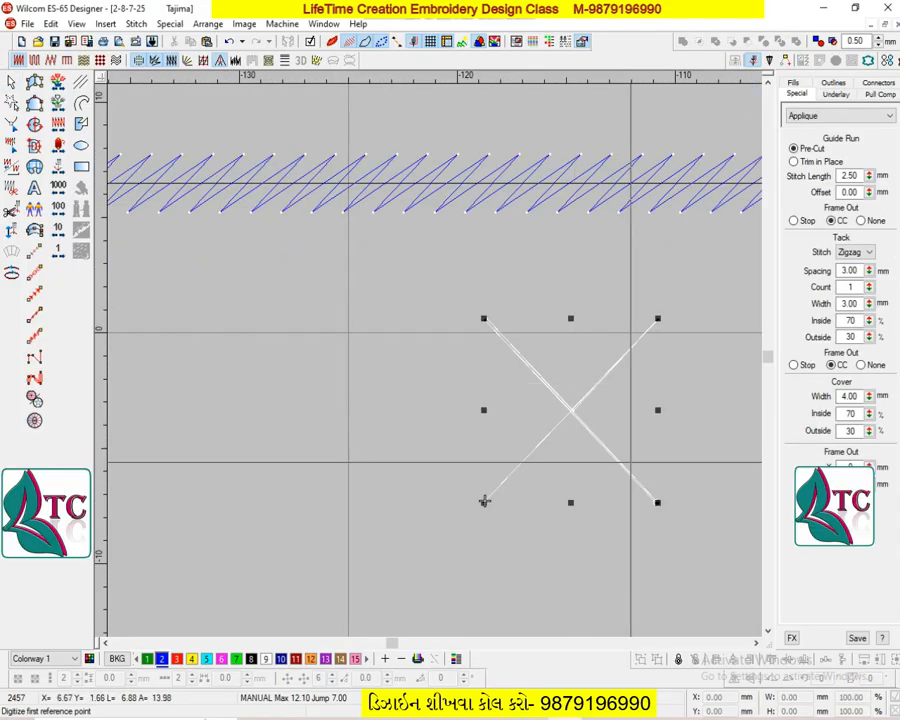
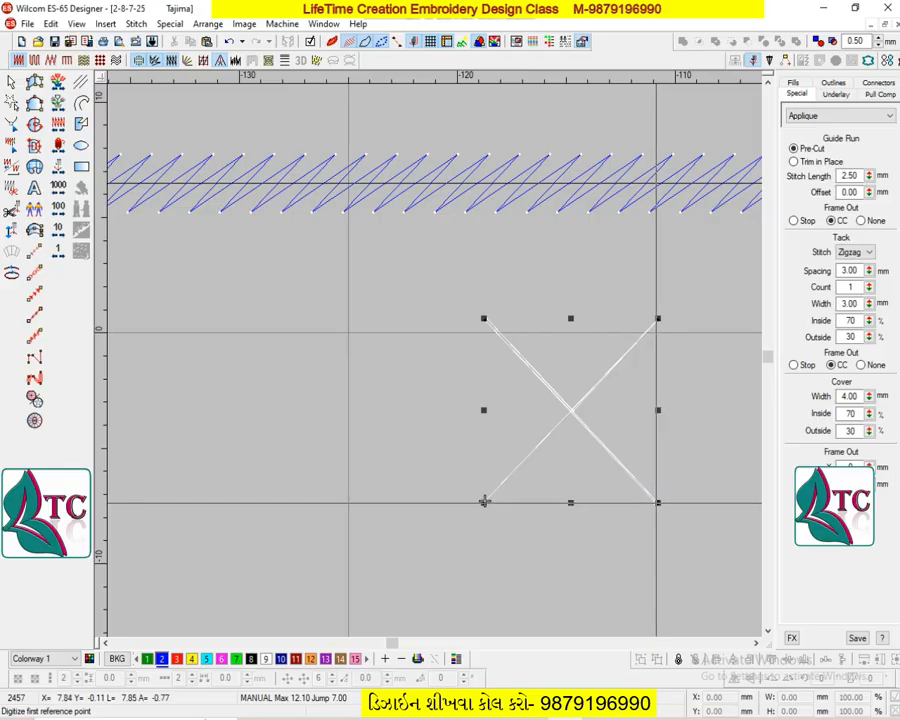
{"action": "left_click", "coordinate": [657, 501]}
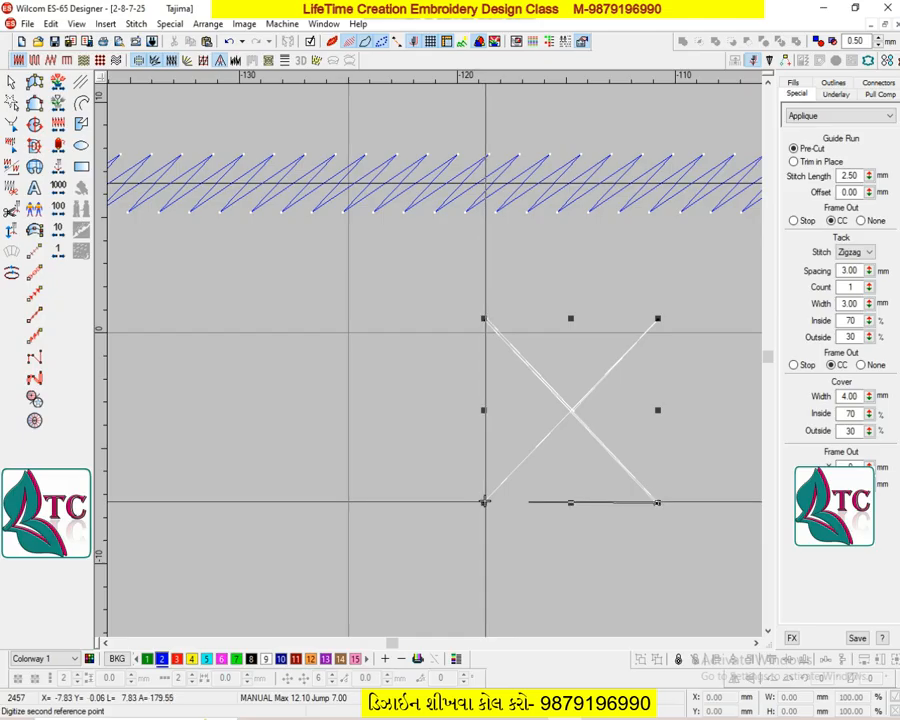
{"action": "left_click", "coordinate": [484, 501]}
{"action": "left_click", "coordinate": [484, 391]}
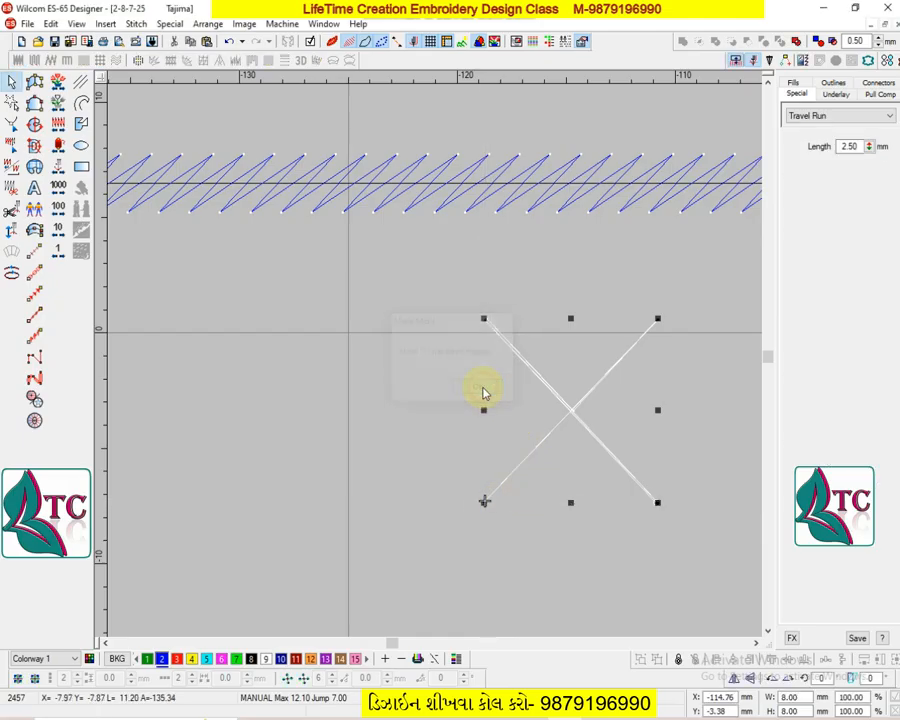
- Digitize a horizontal motif run of motif 1, about 149 mm long, below the red square
{"action": "scroll", "coordinate": [490, 401], "scroll_direction": "down", "scroll_amount": 3}
{"action": "left_click", "coordinate": [484, 480]}
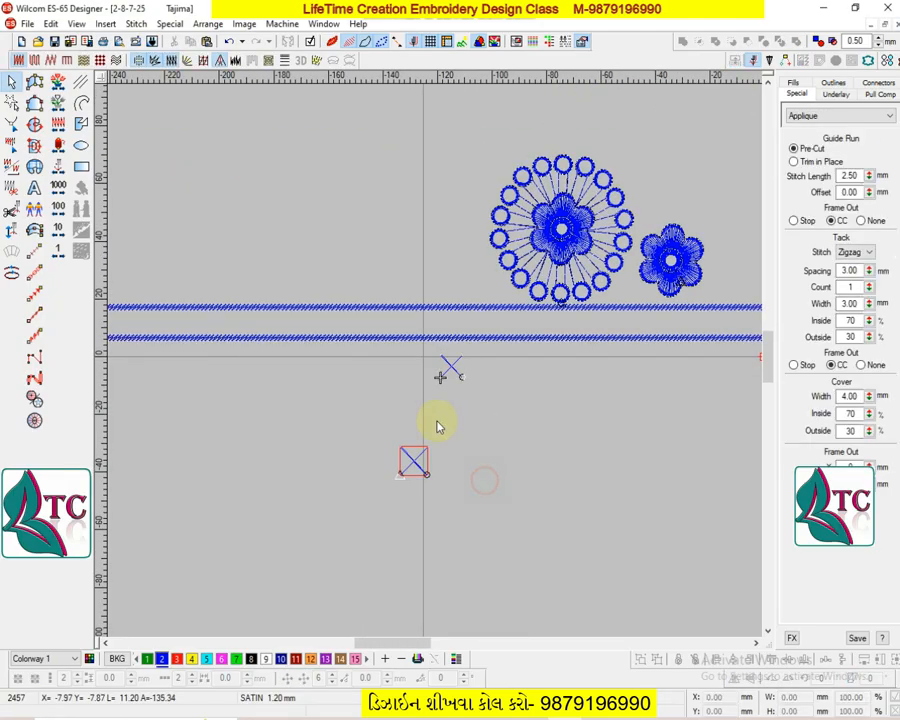
{"action": "left_click", "coordinate": [34, 292]}
{"action": "left_click", "coordinate": [604, 512]}
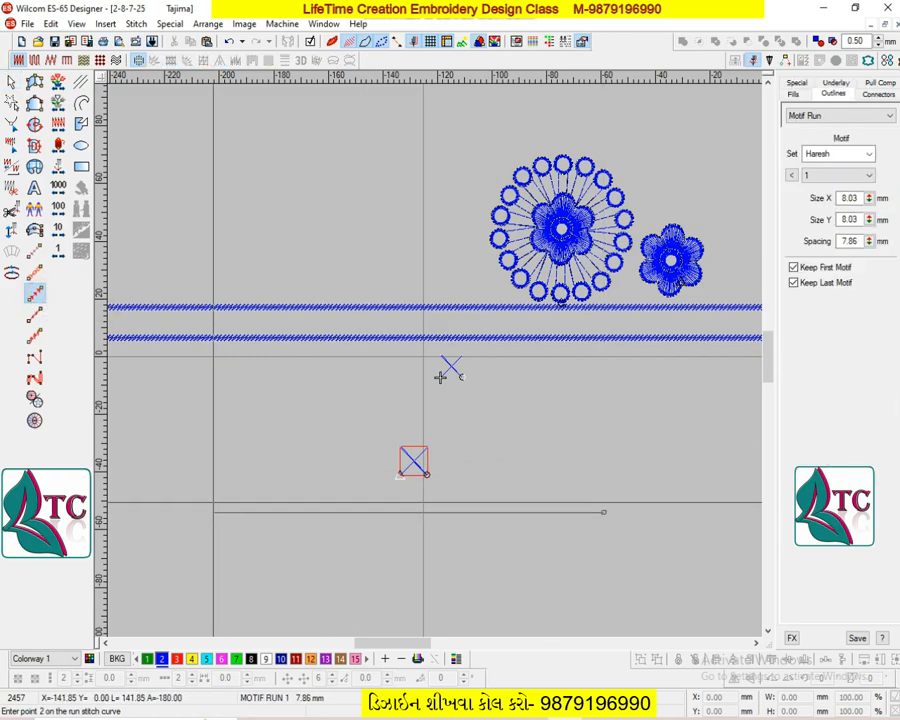
{"action": "left_click", "coordinate": [198, 511]}
{"action": "key", "text": "Return"}
{"action": "key", "text": "Return"}
{"action": "scroll", "coordinate": [412, 500], "scroll_direction": "up", "scroll_amount": 1}
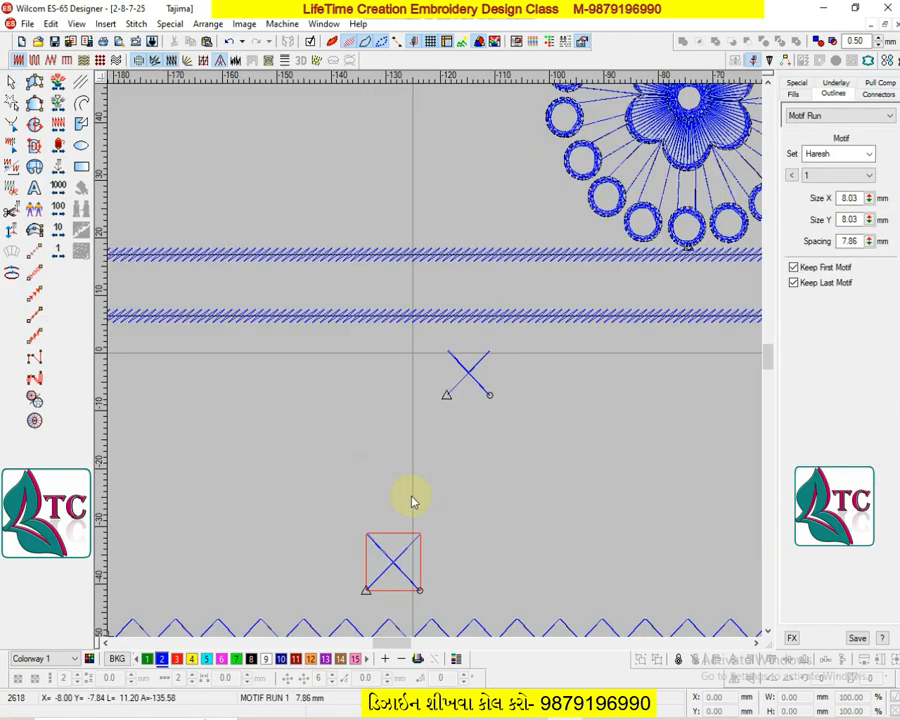
{"action": "scroll", "coordinate": [410, 492], "scroll_direction": "down", "scroll_amount": 2}
{"action": "scroll", "coordinate": [410, 492], "scroll_direction": "down", "scroll_amount": 1}
{"action": "key", "text": "Up"}
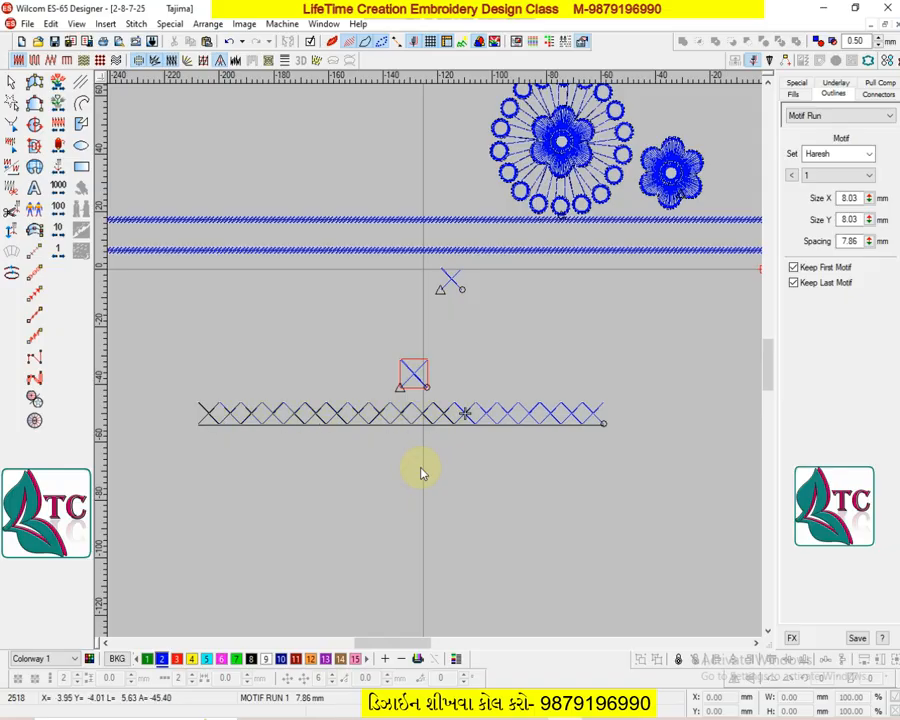
- Duplicate the lower stem stitch line into the gap and space the three lines evenly in height
{"action": "scroll", "coordinate": [434, 440], "scroll_direction": "up", "scroll_amount": 3}
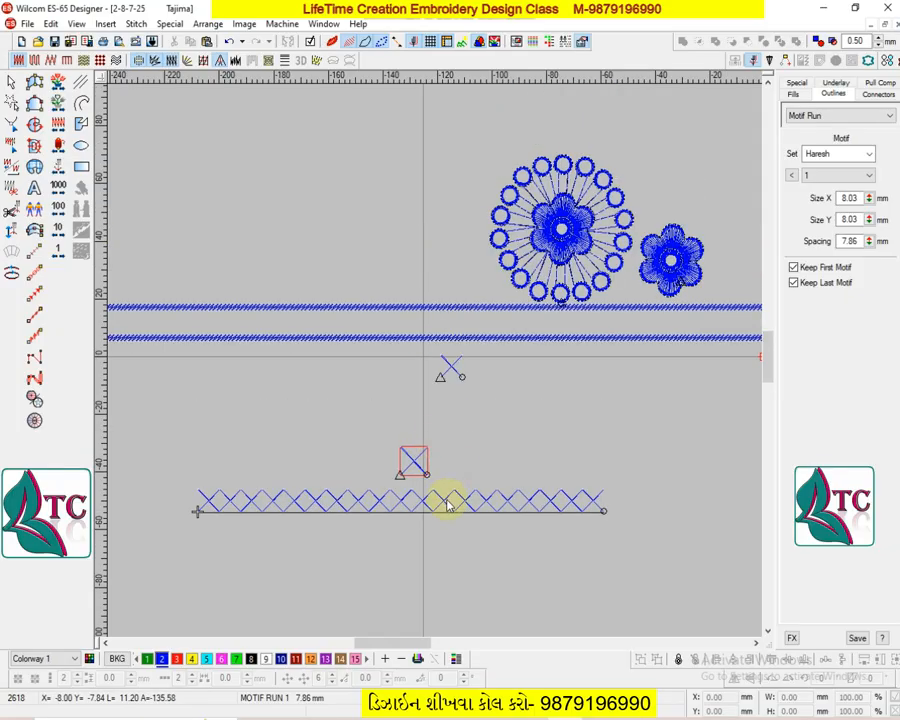
{"action": "scroll", "coordinate": [486, 368], "scroll_direction": "up", "scroll_amount": 3}
{"action": "left_click", "coordinate": [484, 427]}
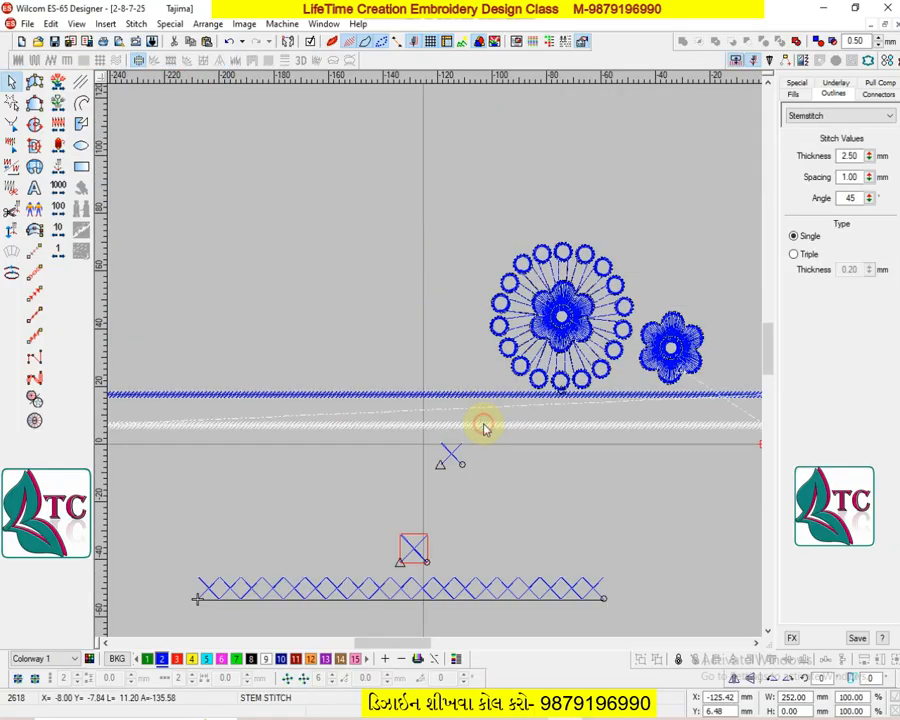
{"action": "key", "text": "Left"}
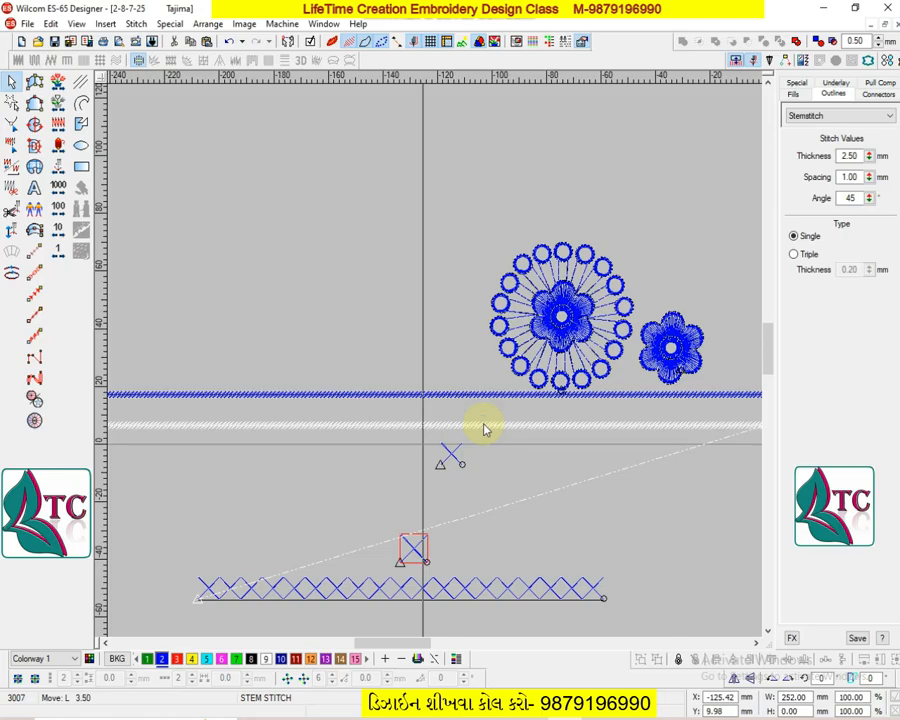
{"action": "left_click", "coordinate": [477, 394], "text": "ctrl"}
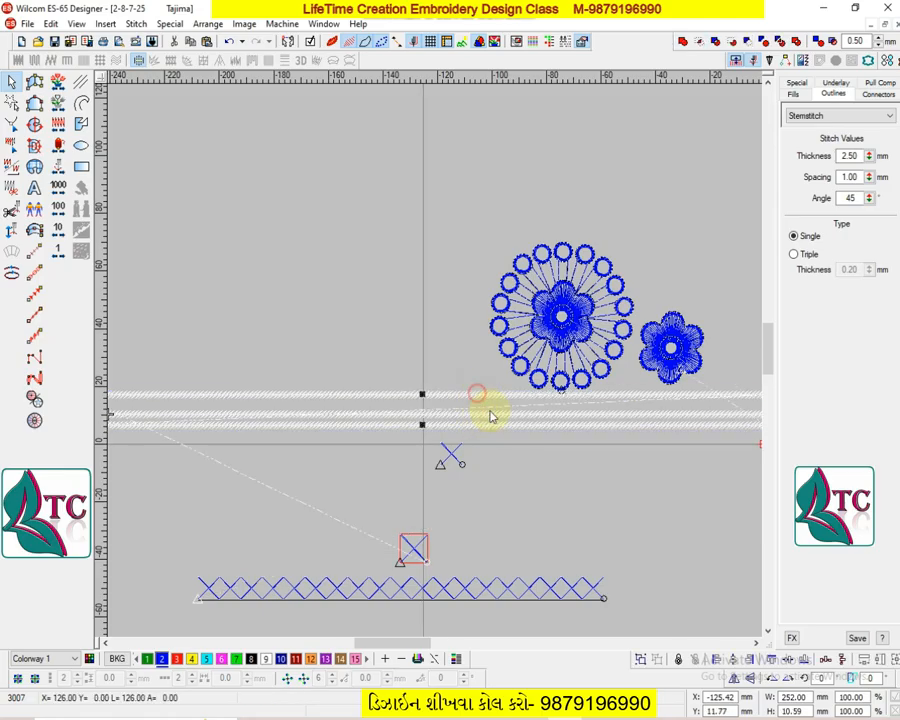
{"action": "left_click", "coordinate": [848, 662]}
{"action": "key", "text": "Escape"}
{"action": "key", "text": "z"}
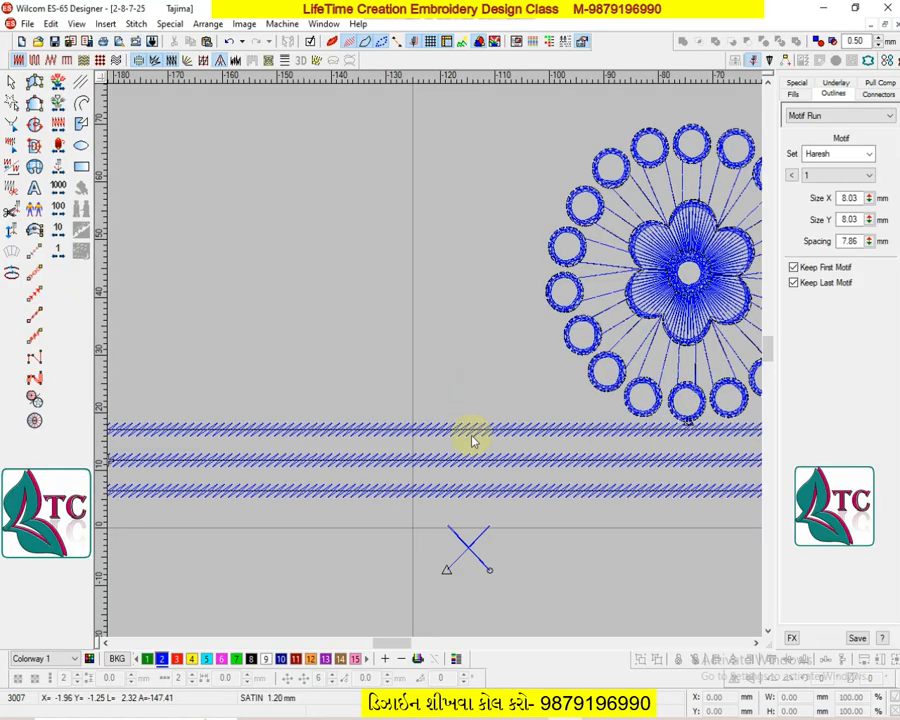
- Make the sample motif run's properties current and apply them to the middle stem stitch line
{"action": "scroll", "coordinate": [474, 440], "scroll_direction": "down", "scroll_amount": 2}
{"action": "left_click", "coordinate": [452, 474]}
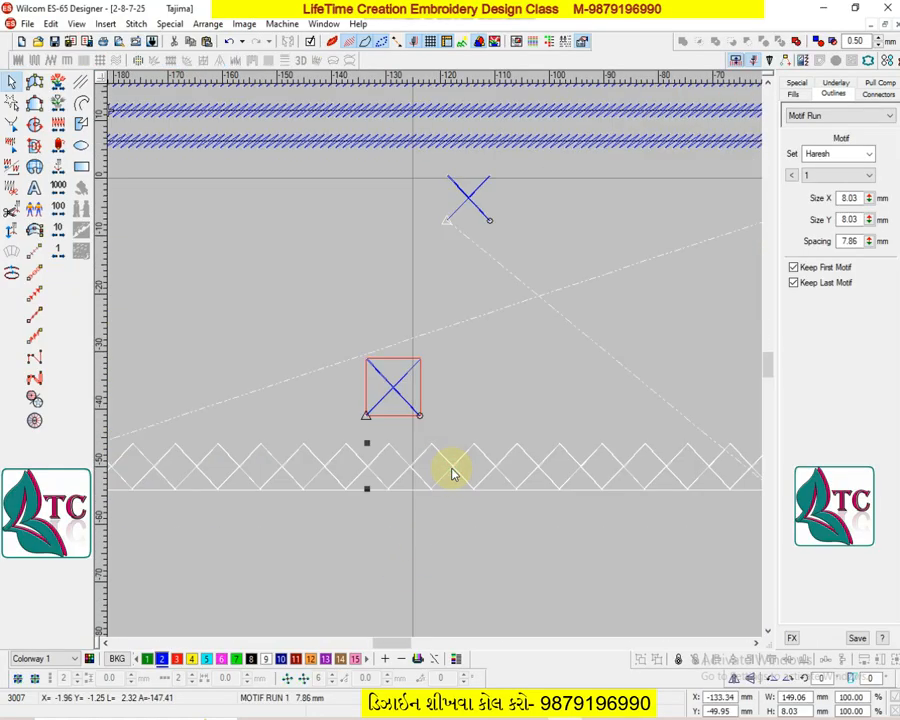
{"action": "right_click", "coordinate": [452, 472]}
{"action": "left_click", "coordinate": [506, 268]}
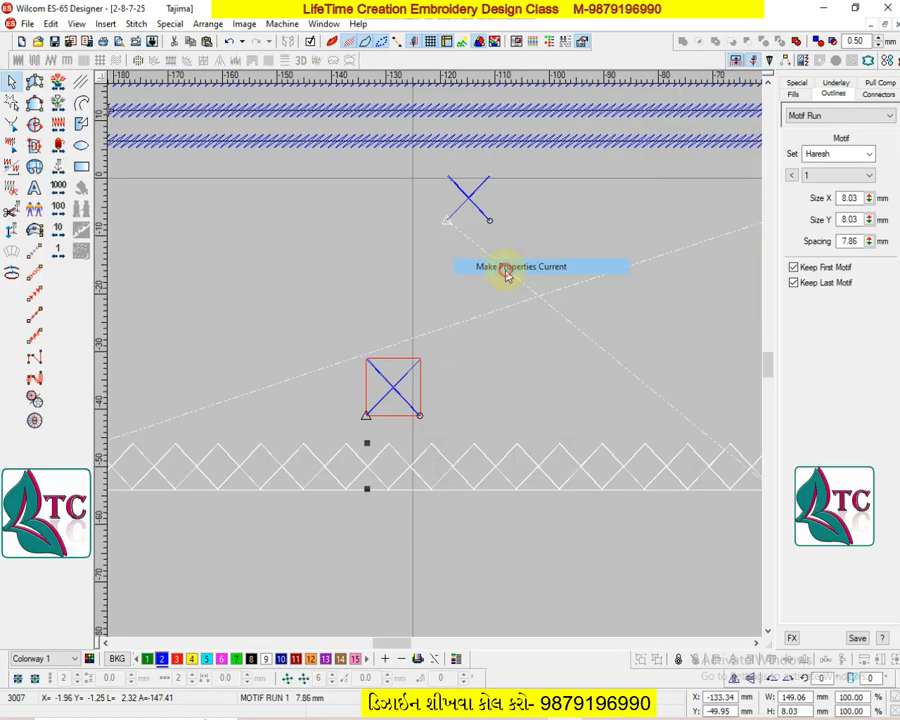
{"action": "scroll", "coordinate": [535, 250], "scroll_direction": "up", "scroll_amount": 1}
{"action": "left_click", "coordinate": [526, 288]}
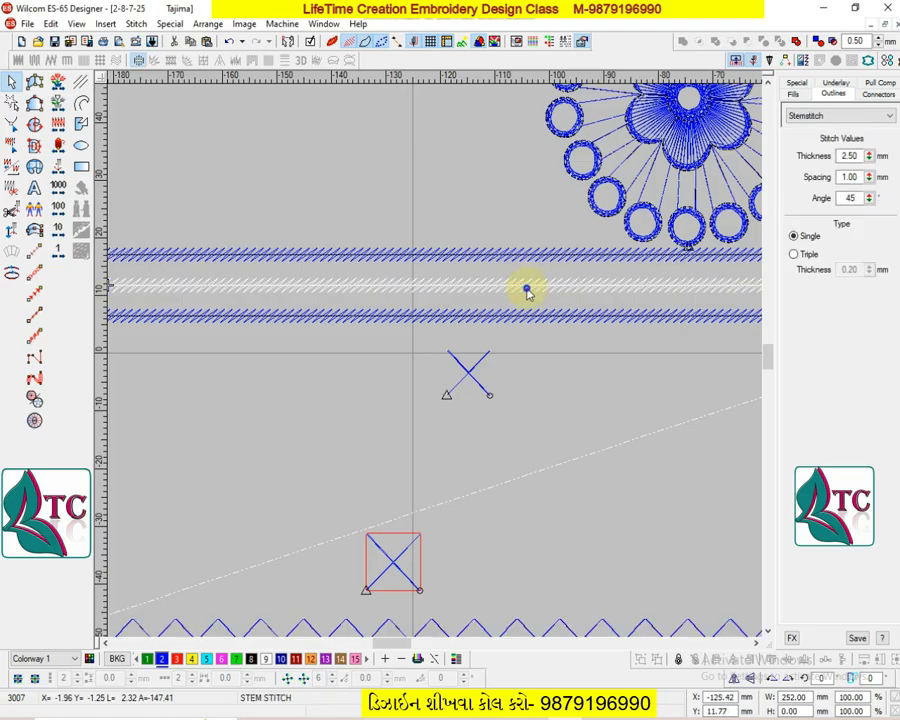
{"action": "right_click", "coordinate": [527, 289]}
{"action": "left_click", "coordinate": [581, 410]}
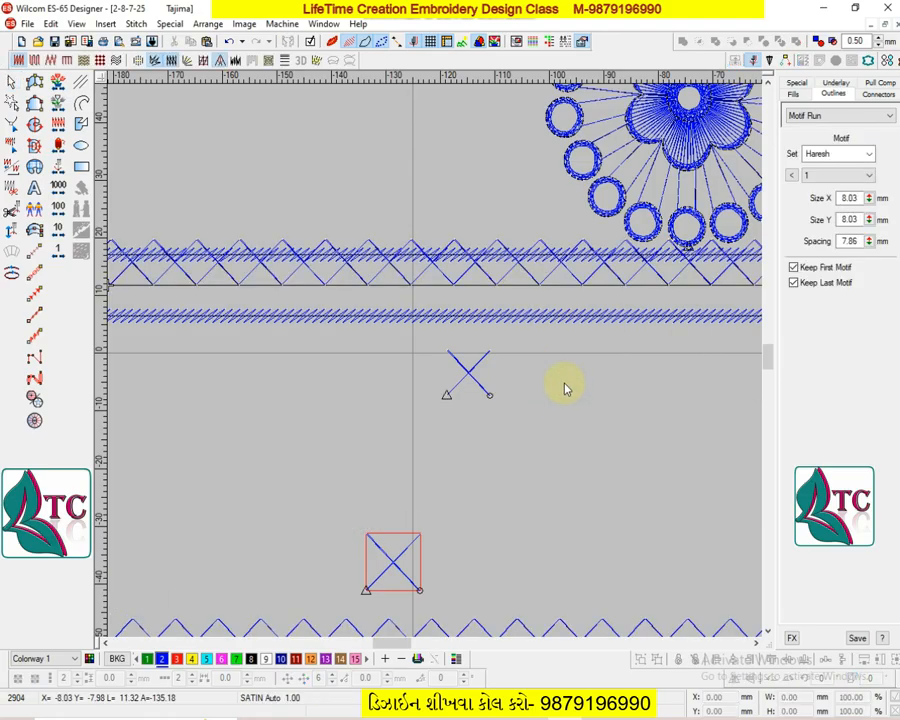
- Lower the new 252 mm motif run until its crosses sit between the two stem stitch lines
{"action": "scroll", "coordinate": [540, 378], "scroll_direction": "up", "scroll_amount": 1}
{"action": "left_click", "coordinate": [536, 364]}
{"action": "key", "text": "Down"}
{"action": "key", "text": "Down"}
{"action": "key", "text": "Down"}
{"action": "key", "text": "Down"}
{"action": "key", "text": "Down"}
{"action": "key", "text": "Down"}
{"action": "key", "text": "Down"}
{"action": "key", "text": "Down"}
{"action": "key", "text": "Down"}
{"action": "key", "text": "Down"}
{"action": "key", "text": "Down"}
{"action": "key", "text": "Down"}
{"action": "key", "text": "Down"}
{"action": "key", "text": "Down"}
{"action": "key", "text": "Down"}
{"action": "key", "text": "Down"}
{"action": "key", "text": "Down"}
{"action": "key", "text": "Down"}
{"action": "key", "text": "Down"}
{"action": "key", "text": "Down"}
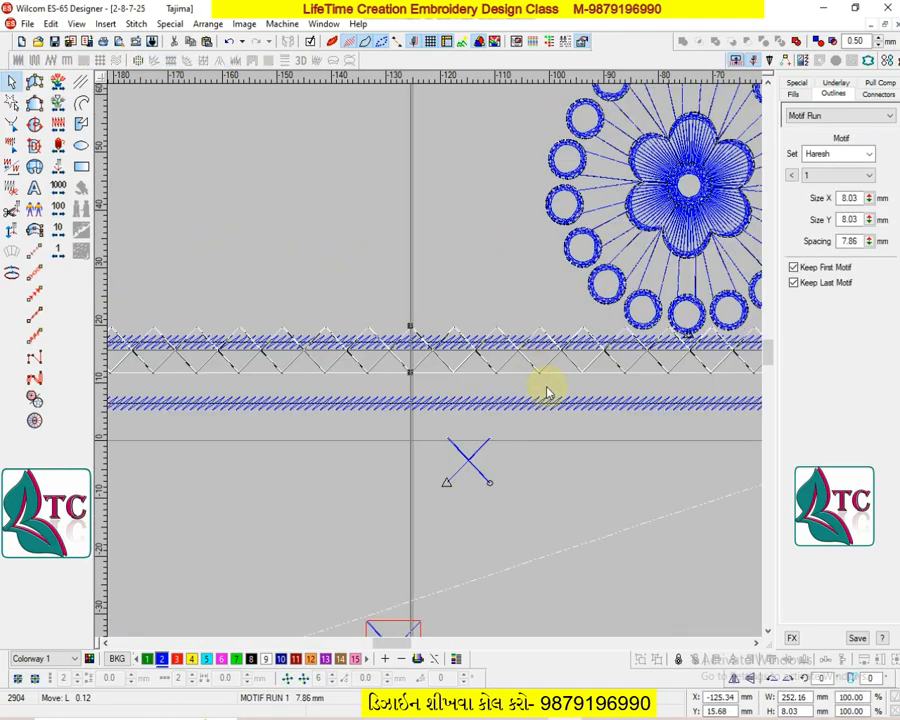
{"action": "left_click_drag", "start_coordinate": [547, 392], "coordinate": [505, 400]}
- Nudge the lower stem stitch line up against the lower tips of the crosses
{"action": "left_click", "coordinate": [500, 403]}
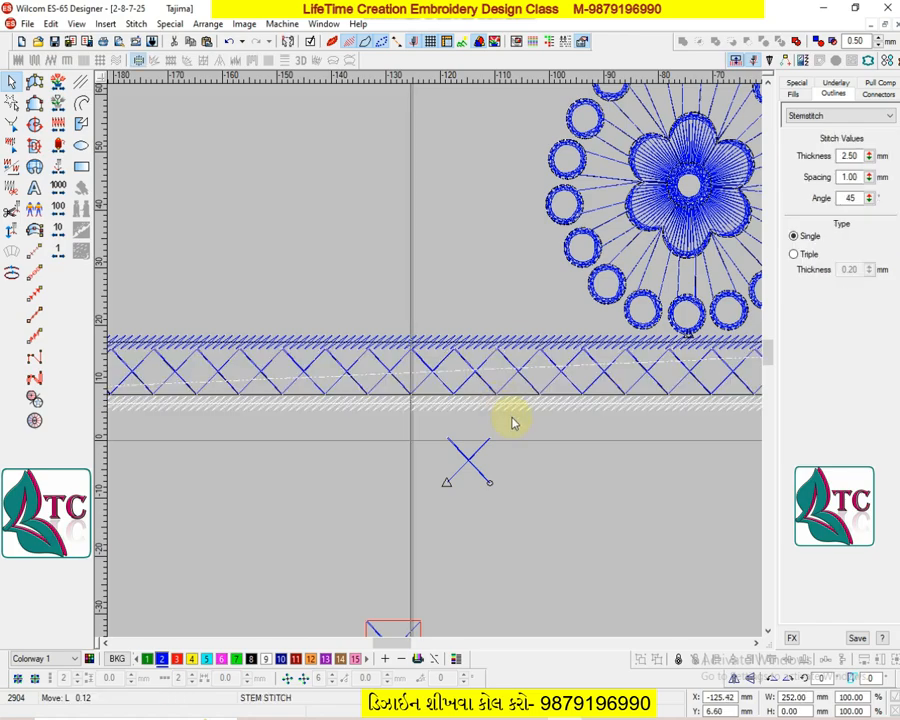
{"action": "left_click", "coordinate": [548, 452]}
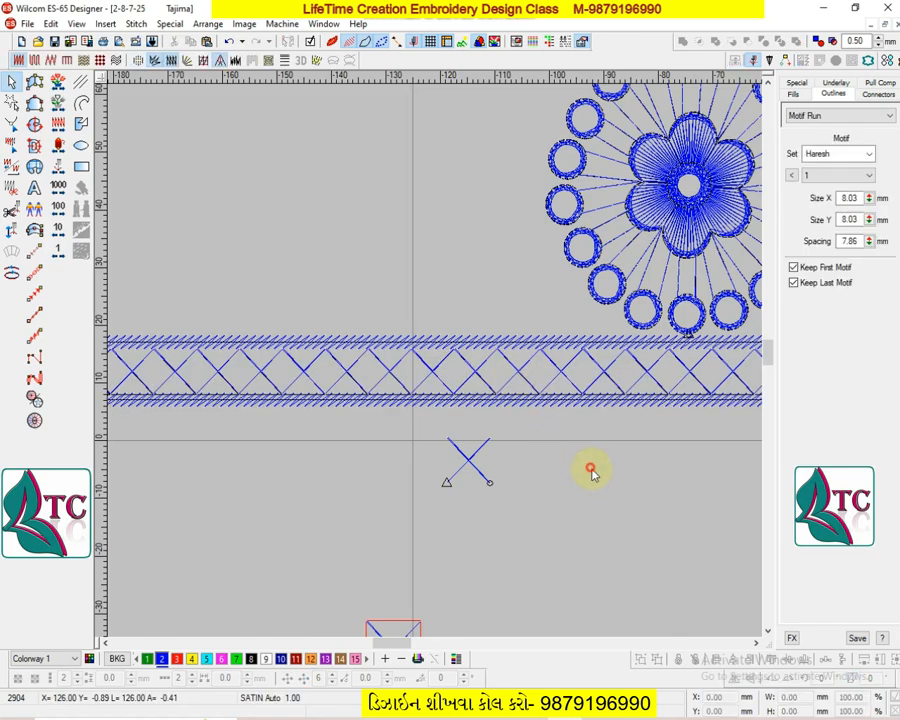
{"action": "key", "text": "shift+z"}
{"action": "key", "text": "0"}
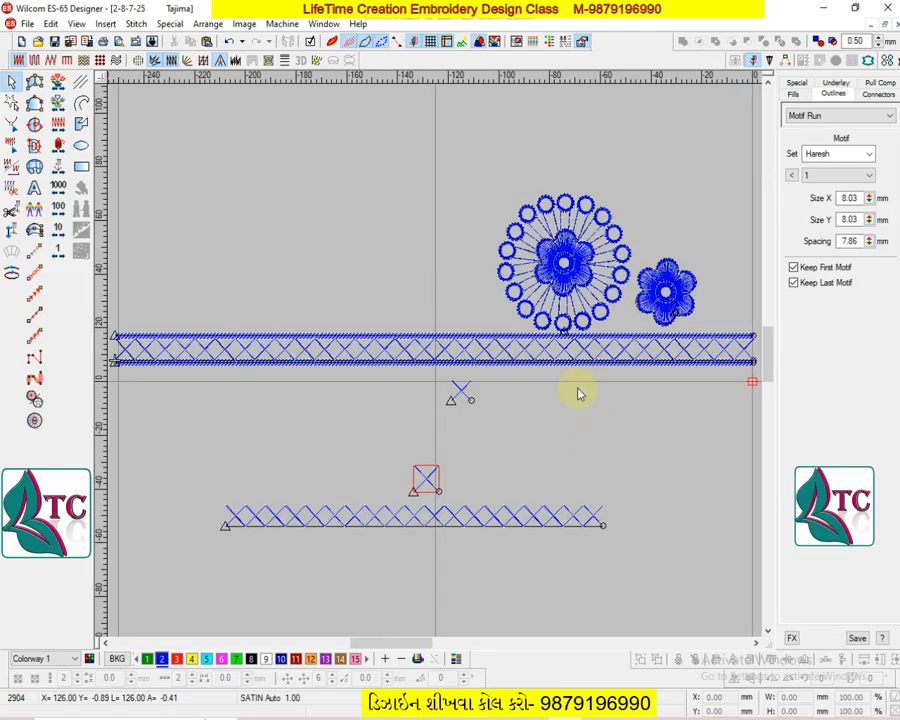
- Compare the band with the background artwork and show the design with 3 horizontal repeats
{"action": "key", "text": "m"}
{"action": "key", "text": "shift+z"}
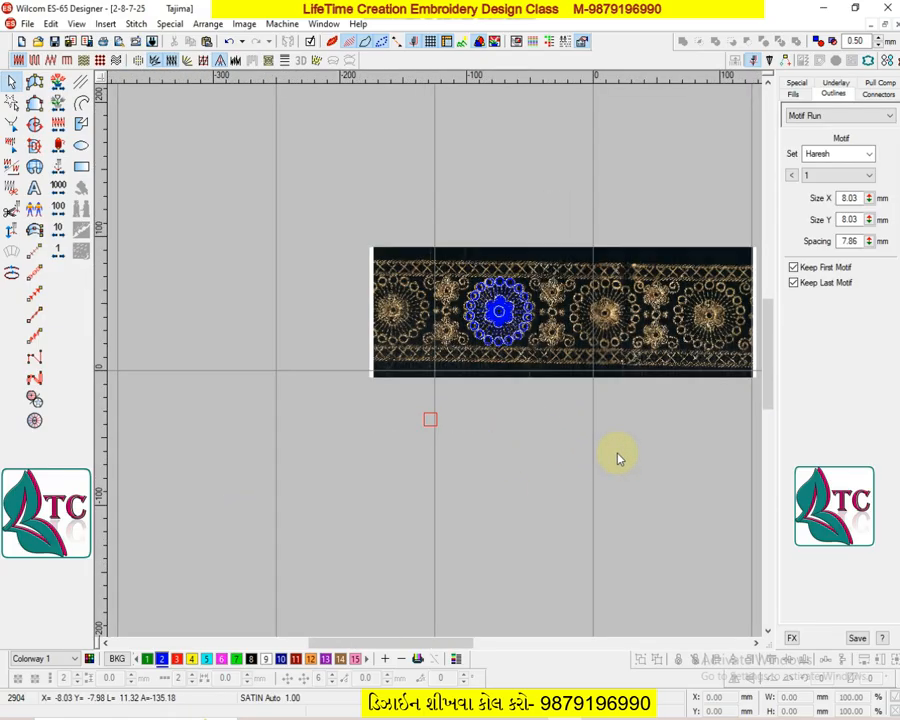
{"action": "key", "text": "b"}
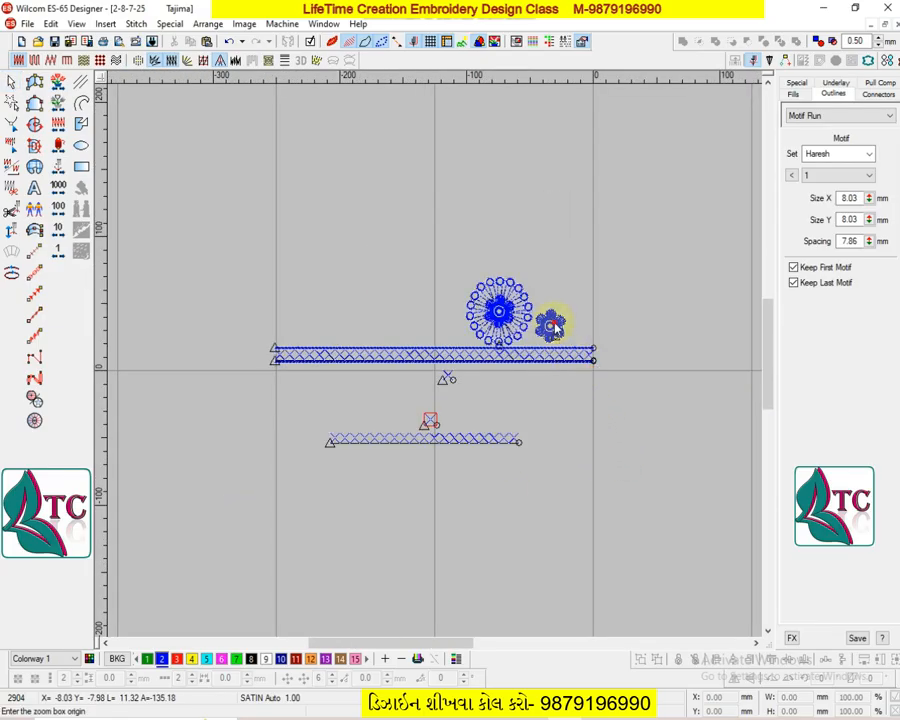
{"action": "left_click_drag", "start_coordinate": [545, 318], "coordinate": [602, 424]}
{"action": "key", "text": "ctrl+r"}
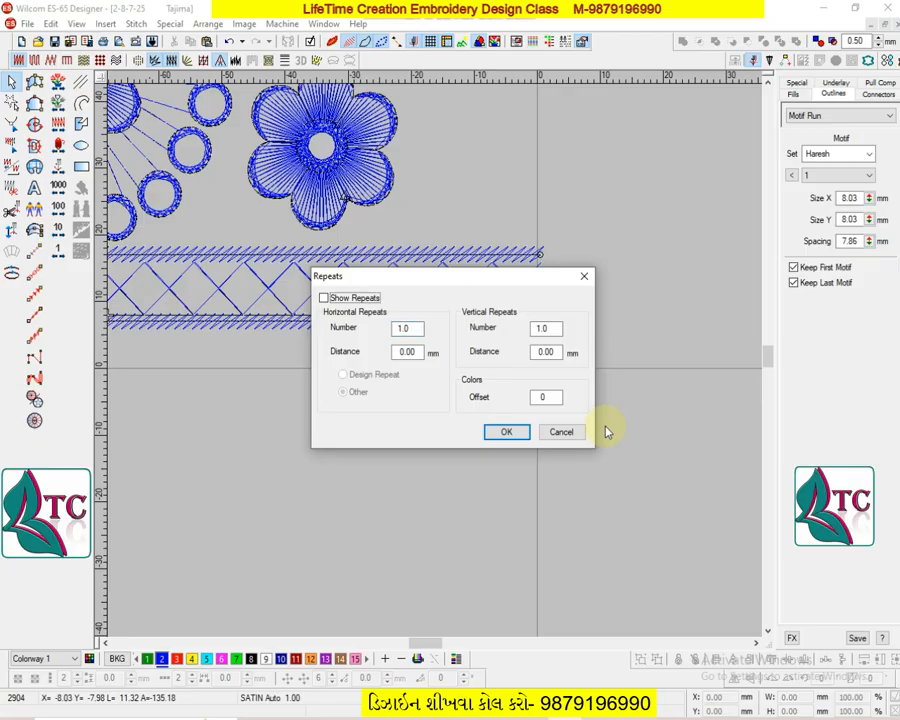
{"action": "key", "text": "space"}
{"action": "key", "text": "Tab"}
{"action": "type", "text": "3"}
{"action": "key", "text": "Return"}
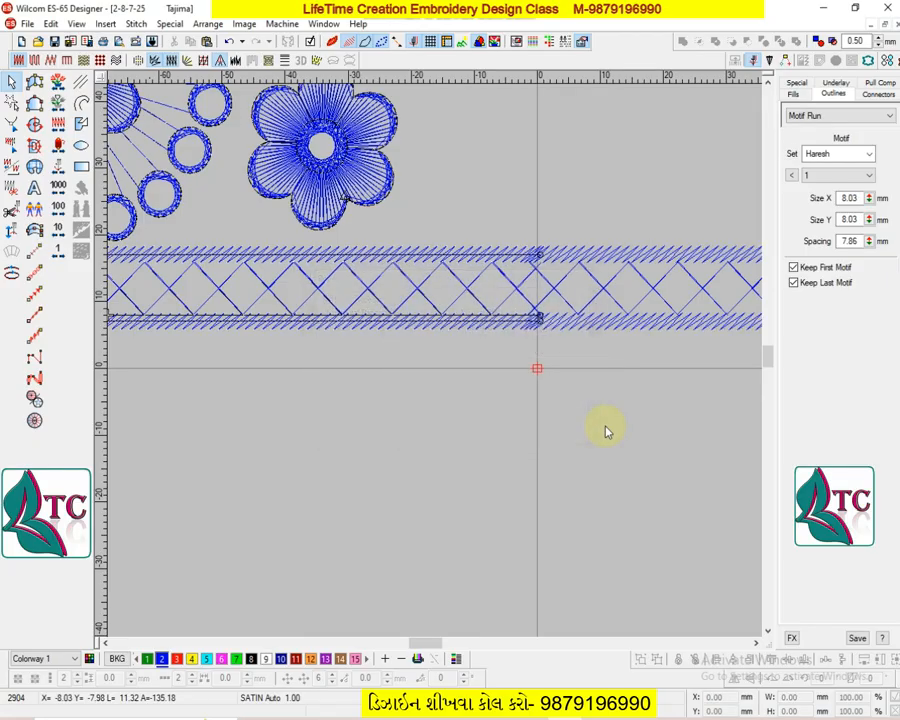
- Examine the cross motif run and the stem stitch lines where they meet the next repeat
{"action": "key", "text": "z"}
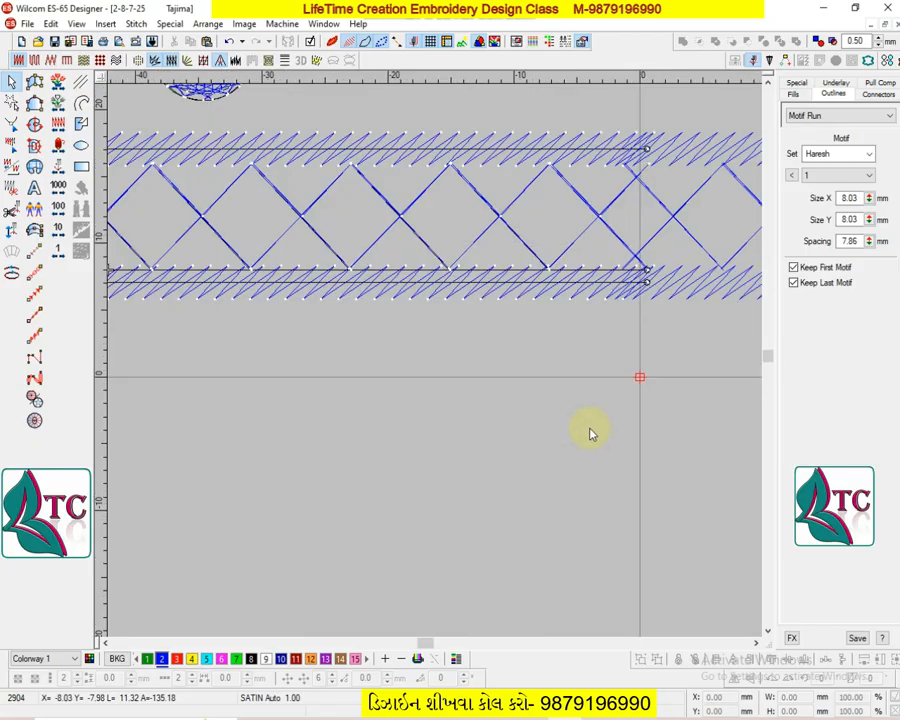
{"action": "scroll", "coordinate": [610, 410], "scroll_direction": "up", "scroll_amount": 1}
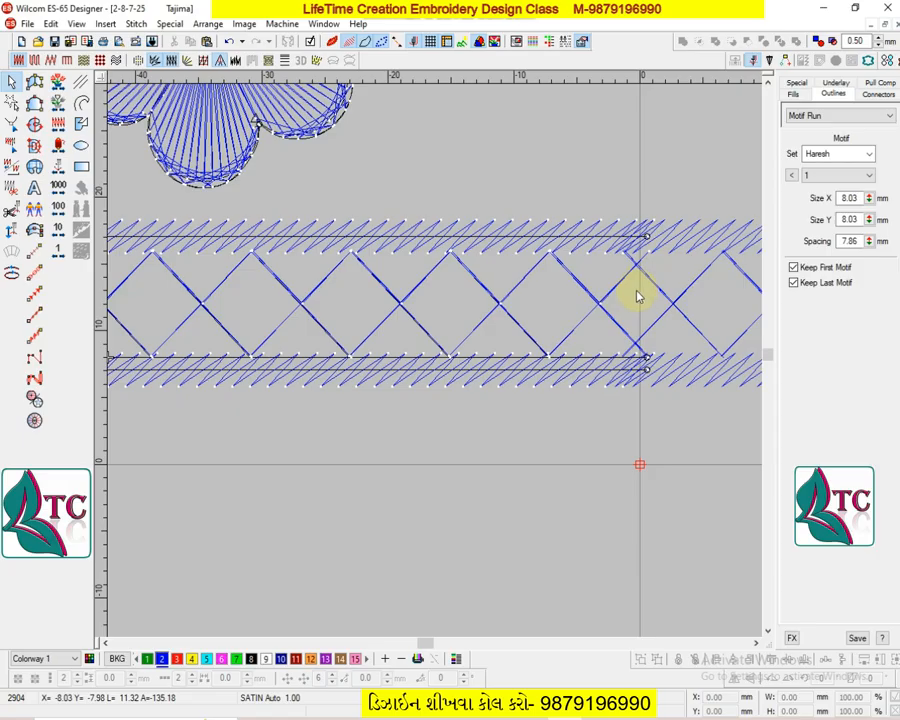
{"action": "key", "text": "shift+z"}
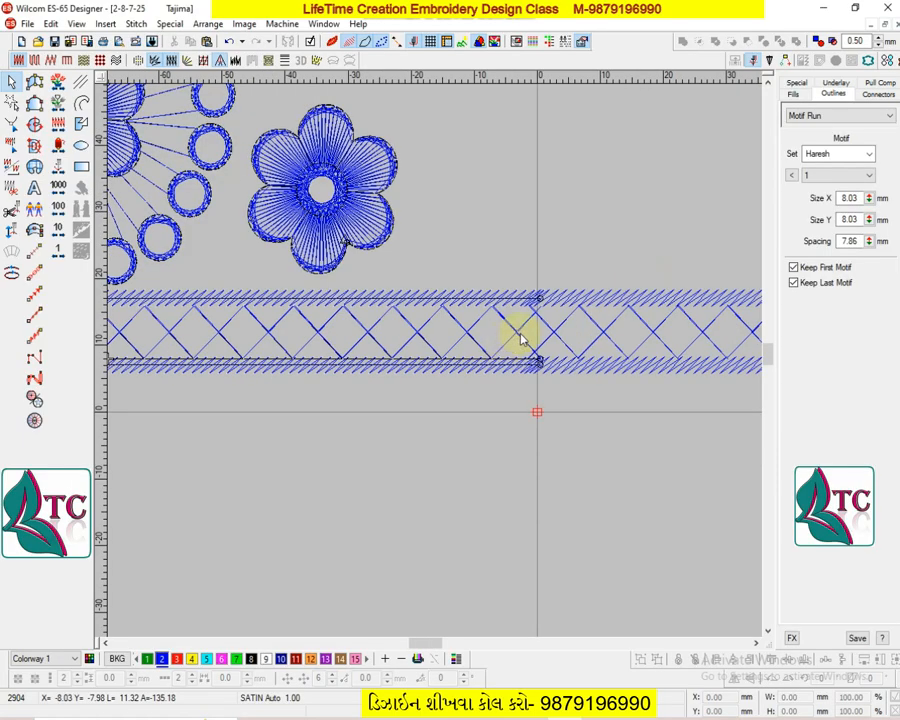
{"action": "left_click", "coordinate": [520, 338]}
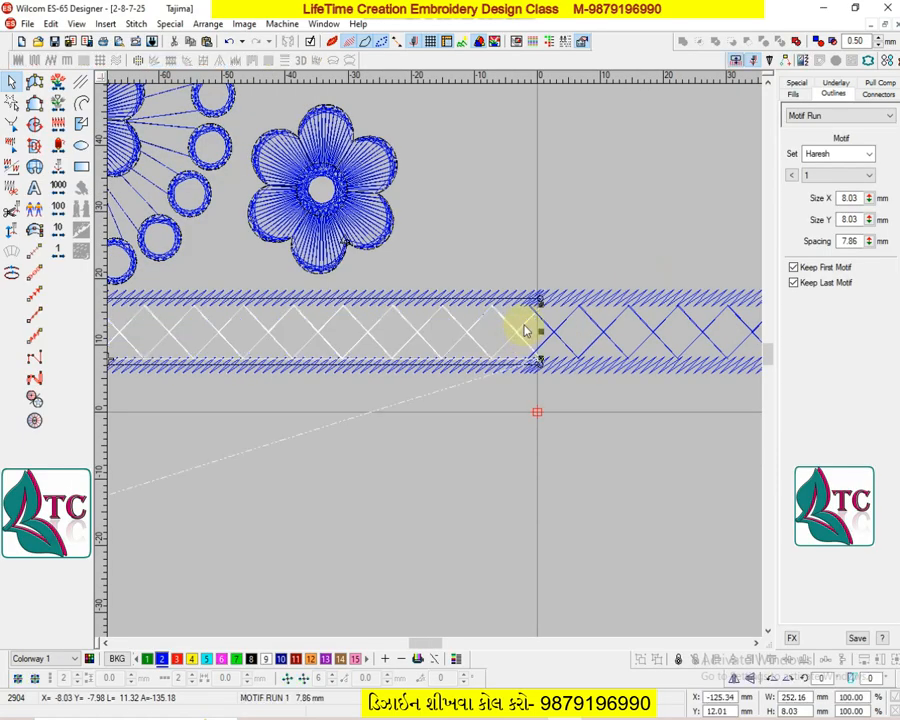
{"action": "key", "text": "b"}
{"action": "left_click_drag", "start_coordinate": [484, 243], "coordinate": [525, 385]}
{"action": "key", "text": "shift+z"}
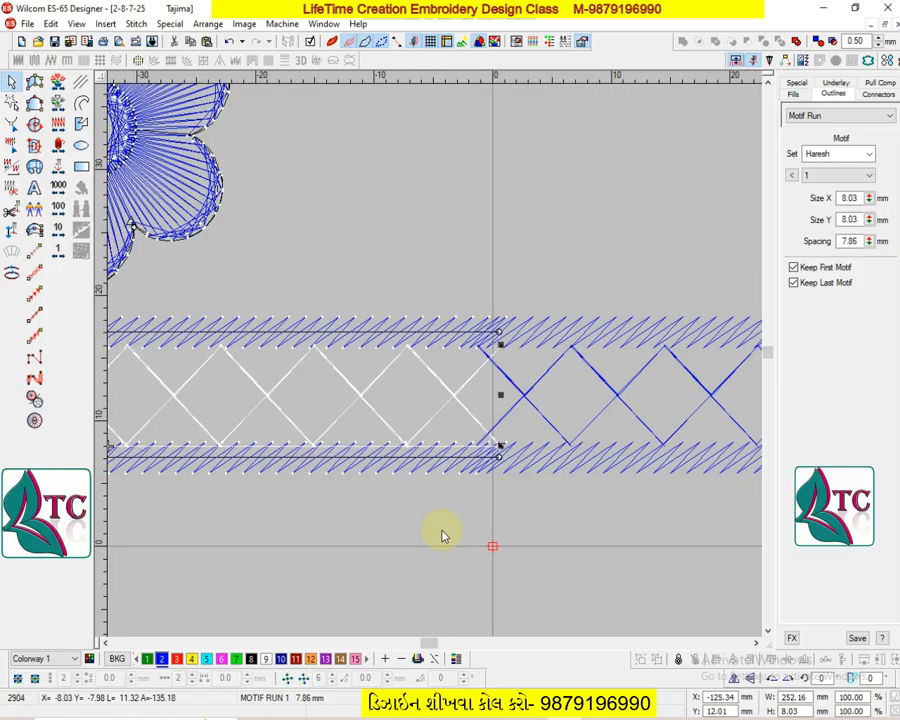
{"action": "key", "text": "shift+z"}
- Set the width of the cross motif run between the two stem stitch lines to 250 mm
{"action": "left_click", "coordinate": [404, 408]}
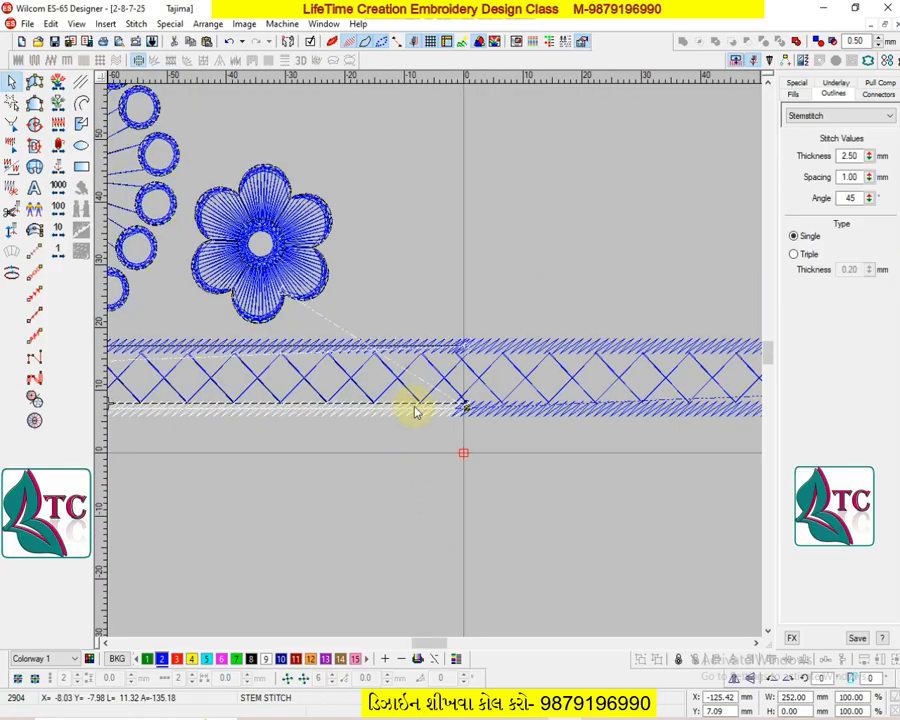
{"action": "left_click", "coordinate": [444, 381]}
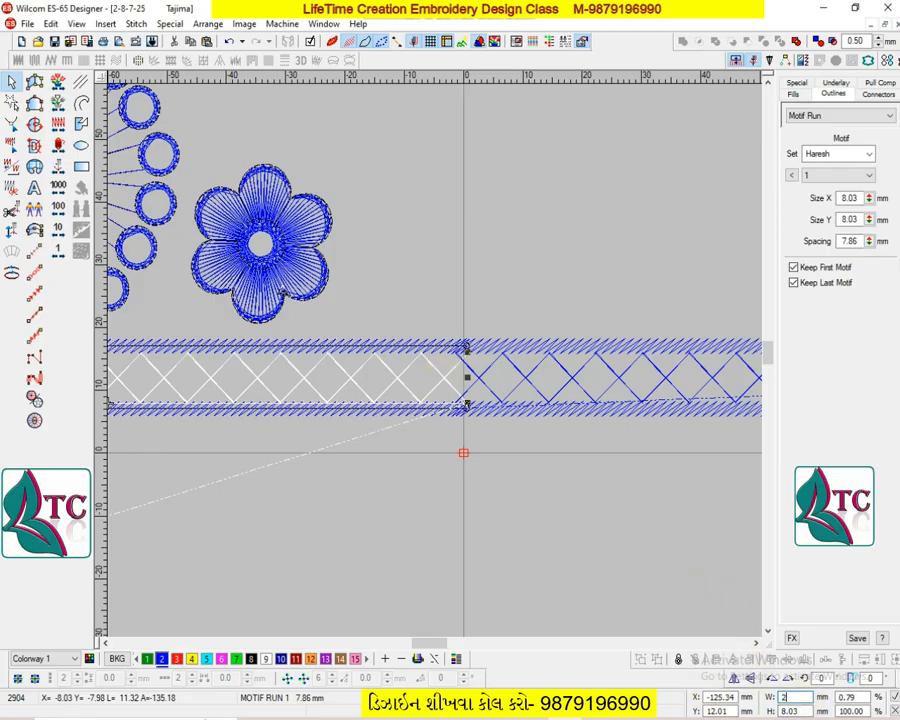
{"action": "key", "text": "Return"}
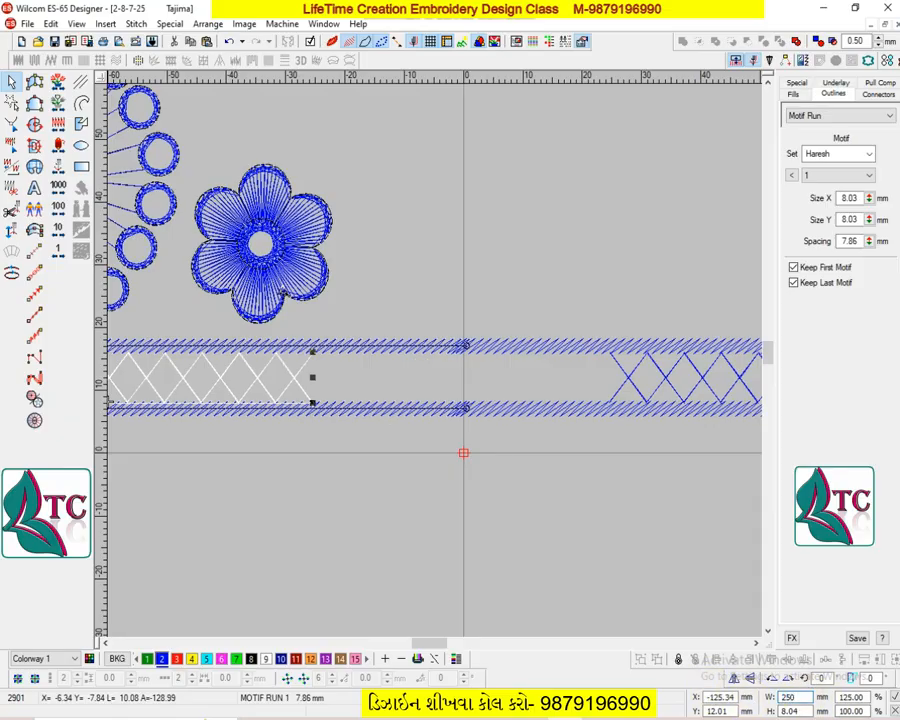
{"action": "key", "text": "Return"}
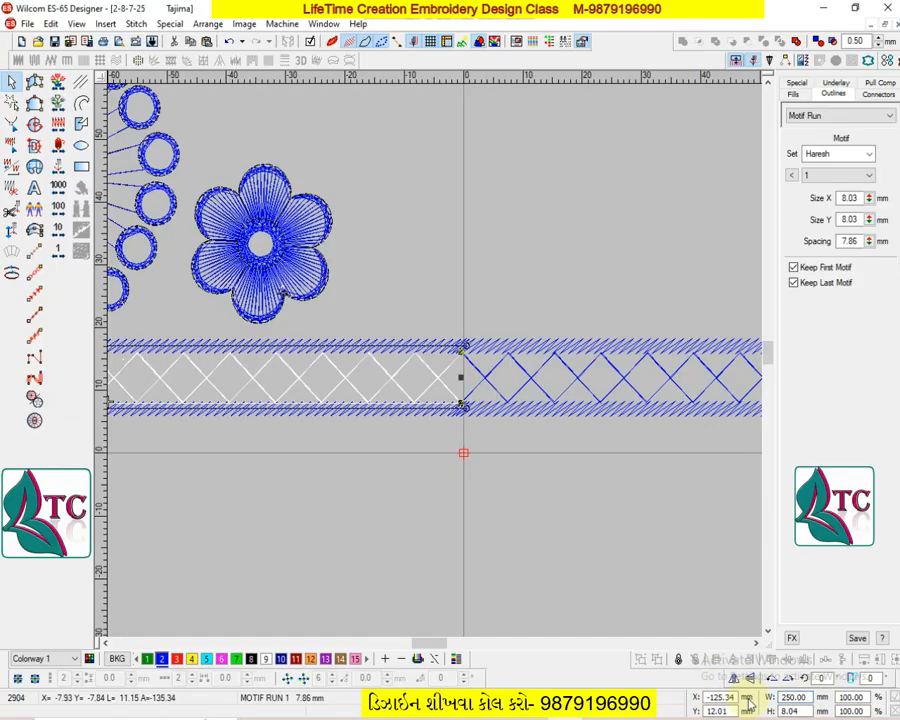
{"action": "left_click", "coordinate": [471, 507]}
- Check how the crosses join at the repeat boundary and along the rest of the lower band
{"action": "key", "text": "z"}
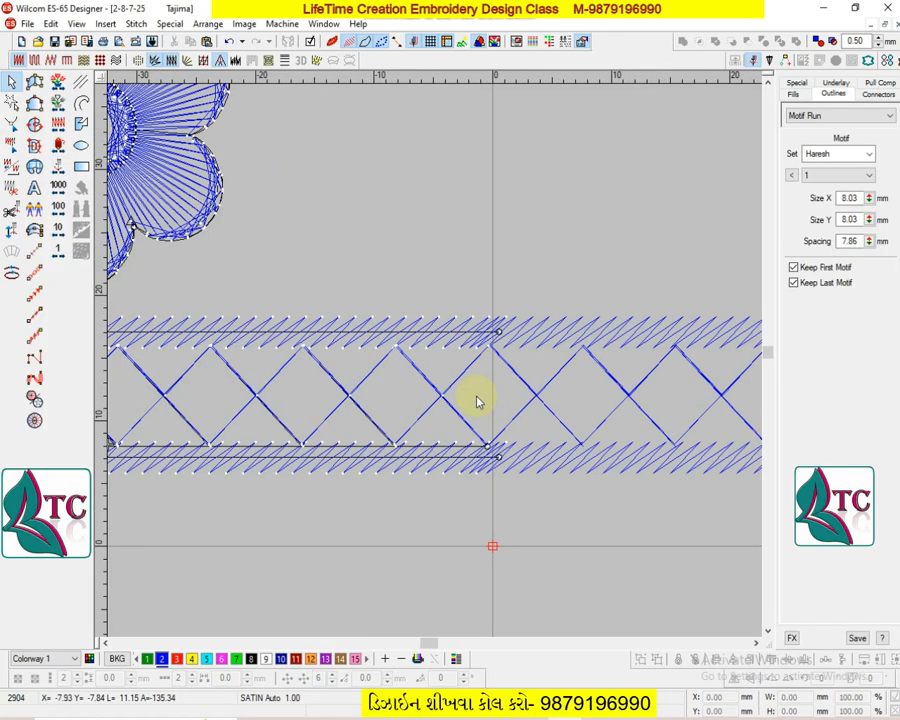
{"action": "key", "text": "t"}
{"action": "key", "text": "t"}
{"action": "key", "text": "shift+z"}
{"action": "key", "text": "shift+z"}
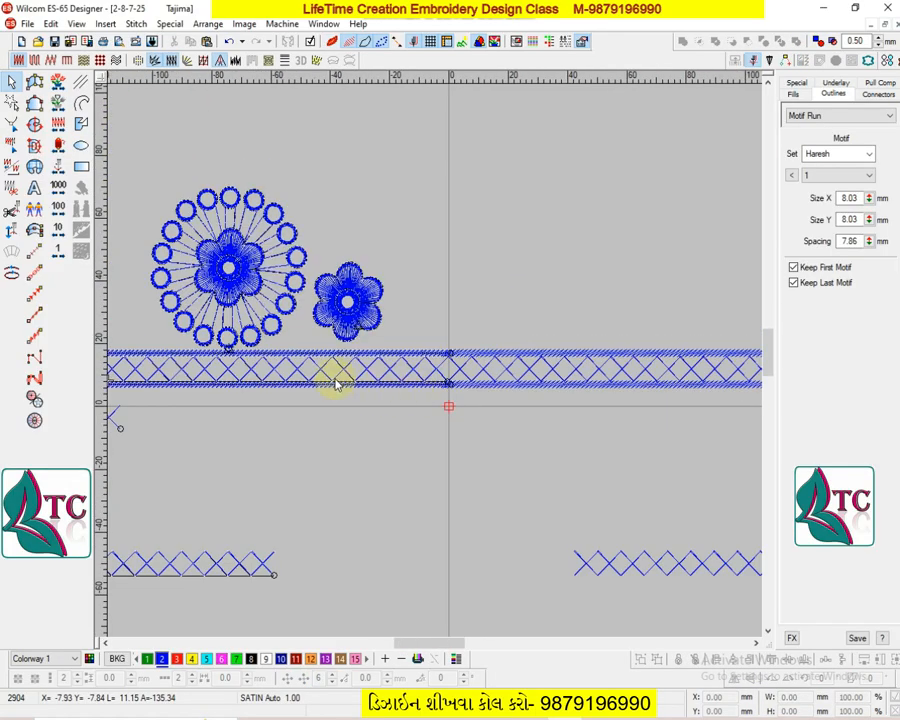
{"action": "key", "text": "b"}
{"action": "left_click_drag", "start_coordinate": [214, 298], "coordinate": [282, 443]}
{"action": "key", "text": "shift+z"}
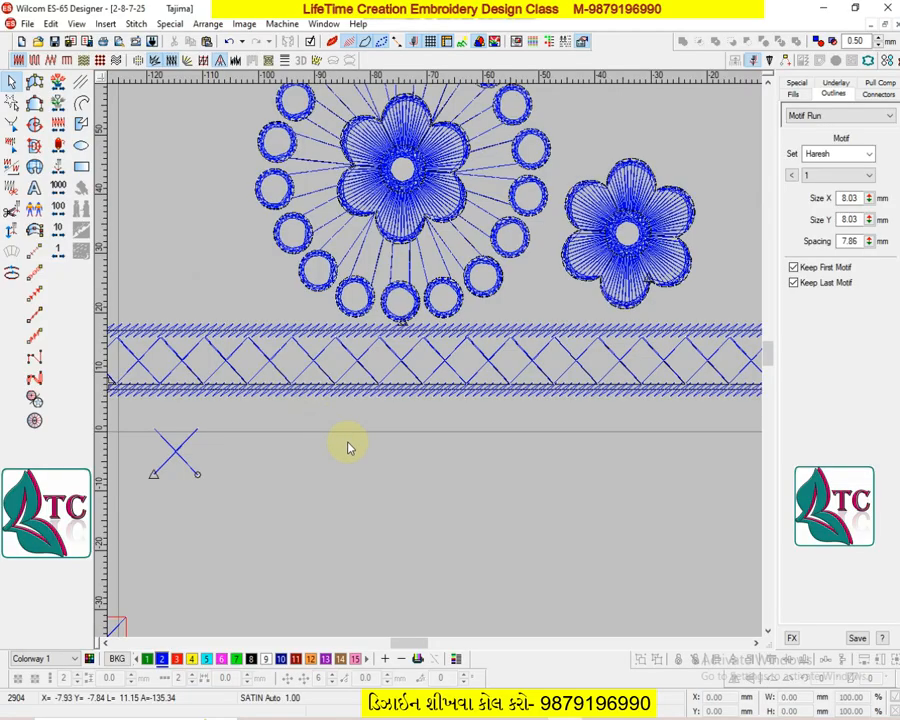
{"action": "key", "text": "shift+z"}
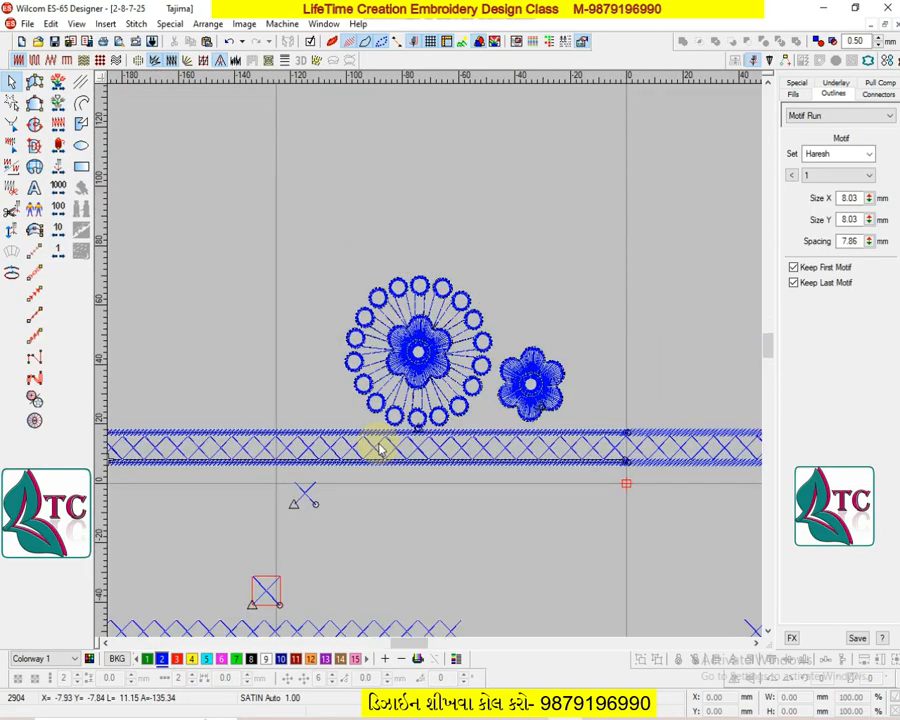
- Compare the round motif, the small flower and the band with the background artwork
{"action": "key", "text": "z"}
{"action": "scroll", "coordinate": [379, 449], "scroll_direction": "down", "scroll_amount": 1}
{"action": "key", "text": "shift+z"}
{"action": "key", "text": "d"}
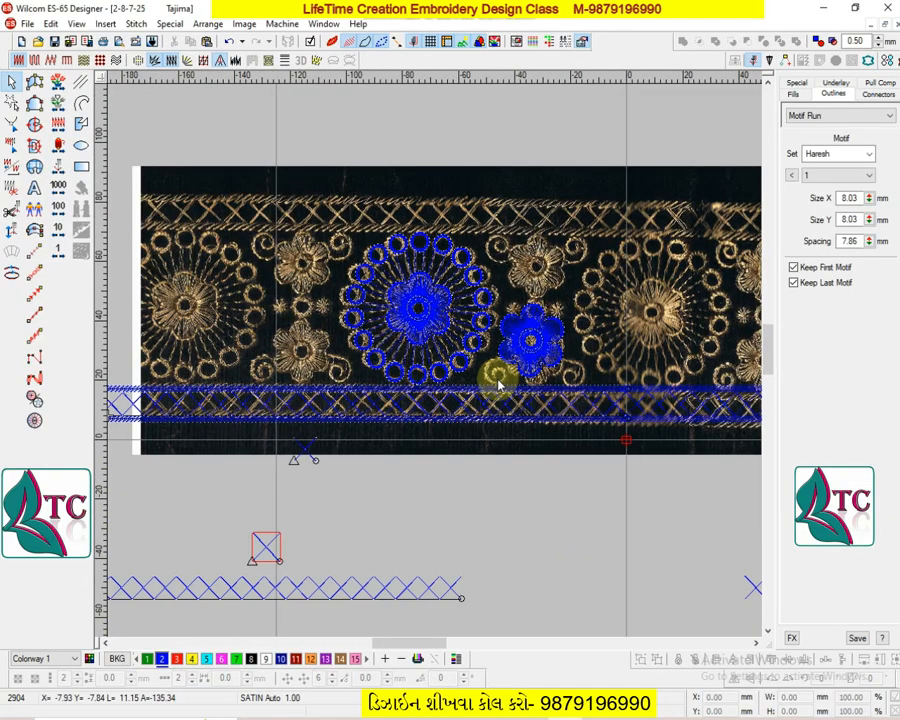
{"action": "key", "text": "d"}
{"action": "key", "text": "b"}
{"action": "left_click_drag", "start_coordinate": [458, 235], "coordinate": [507, 411]}
{"action": "key", "text": "shift+z"}
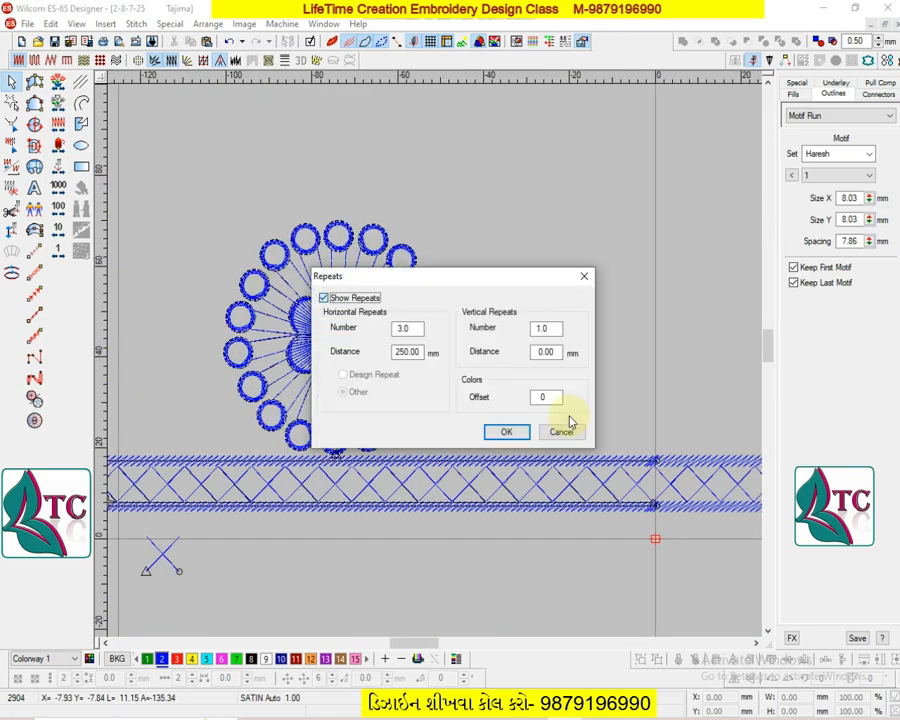
- Set the horizontal repeat distance to 83.33 mm for the 3 repeats
{"action": "key", "text": "space"}
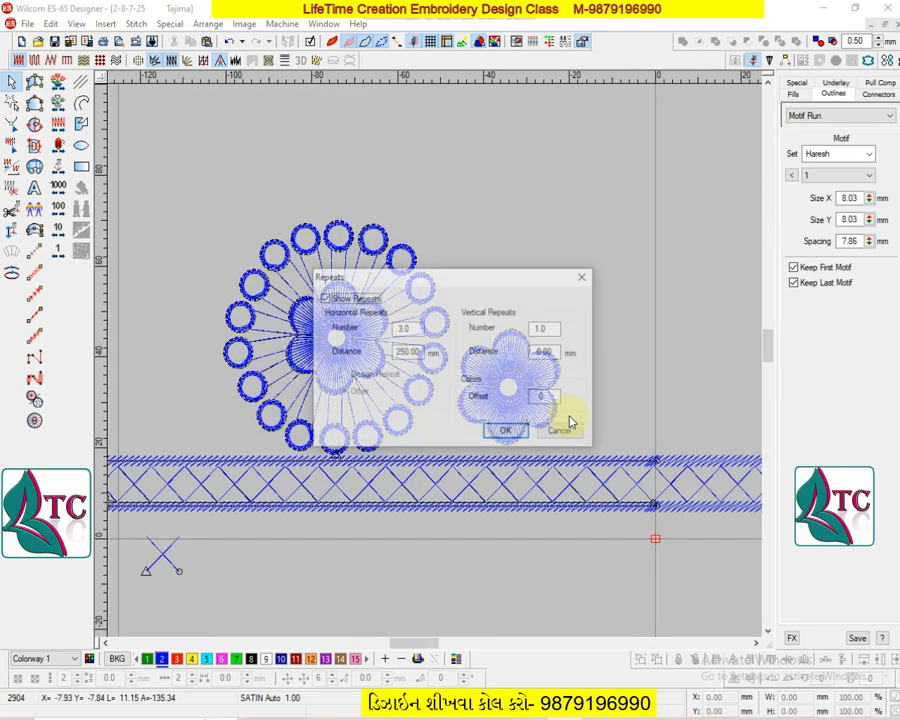
{"action": "type", "text": "83."}
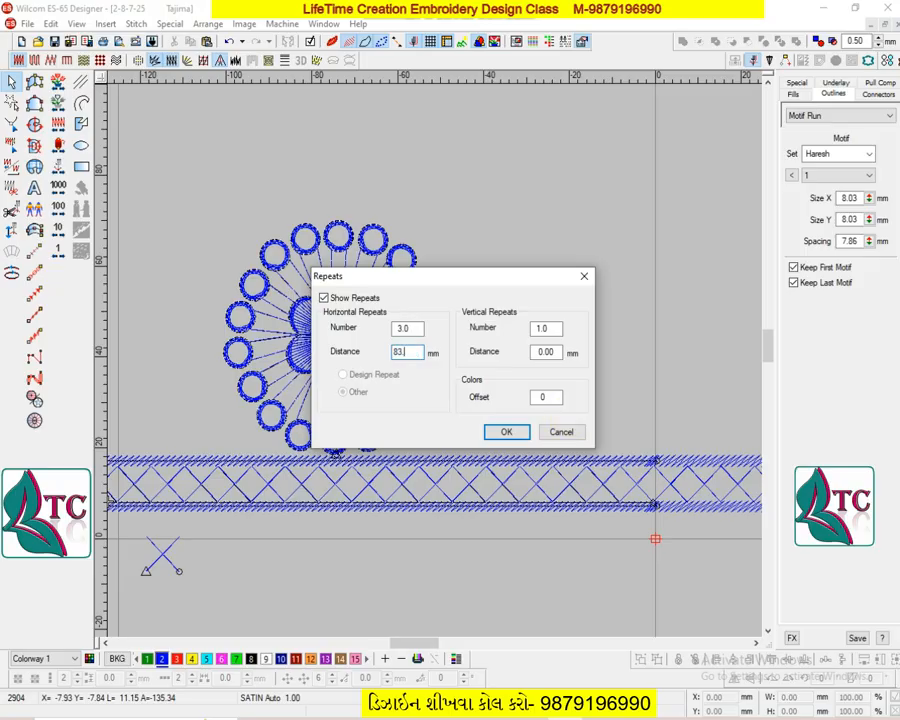
{"action": "type", "text": "33"}
{"action": "key", "text": "Return"}
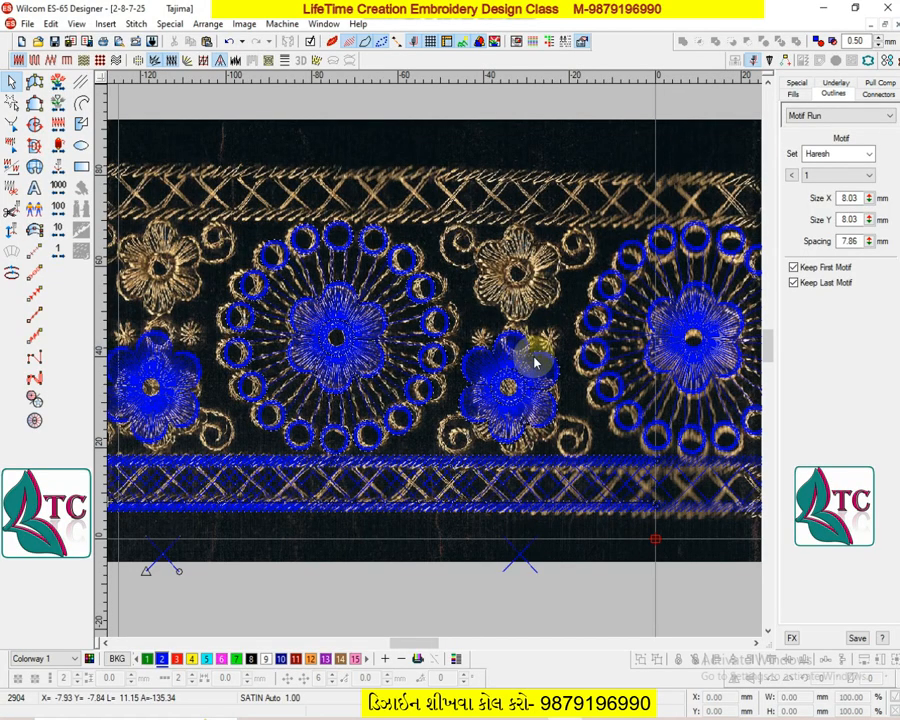
- Shift the small flower over the artwork flower between the round motifs and lower it to the band
{"action": "left_click", "coordinate": [534, 354]}
{"action": "scroll", "coordinate": [534, 354], "scroll_direction": "down", "scroll_amount": 3}
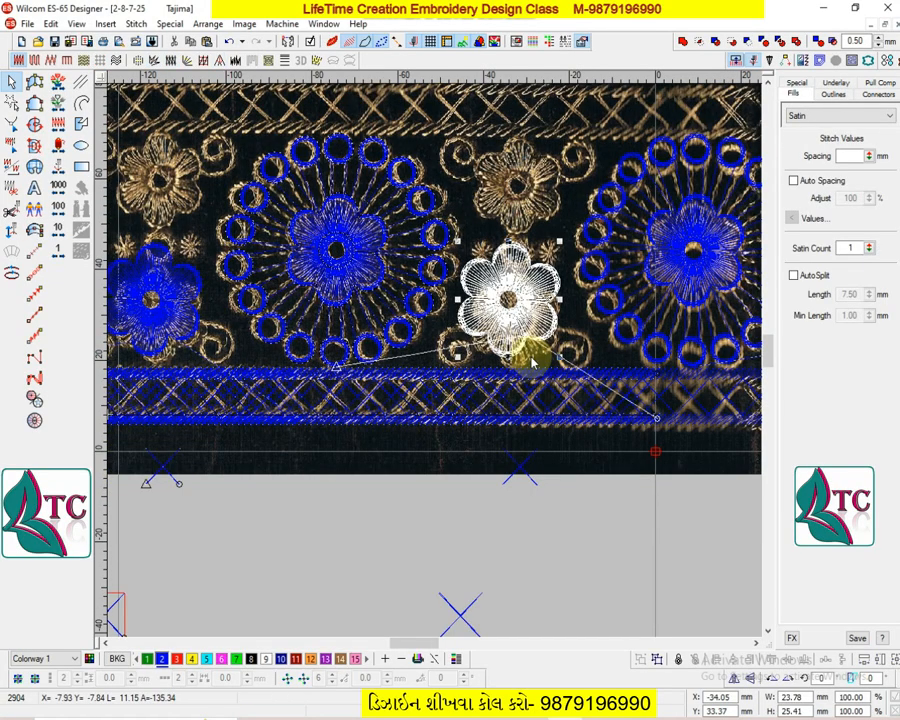
{"action": "left_click_drag", "start_coordinate": [530, 352], "coordinate": [540, 358]}
{"action": "key", "text": "Down"}
{"action": "key", "text": "Down"}
{"action": "key", "text": "Down"}
{"action": "key", "text": "Down"}
{"action": "key", "text": "Down"}
{"action": "key", "text": "Down"}
{"action": "key", "text": "Down"}
{"action": "key", "text": "Down"}
{"action": "key", "text": "Down"}
{"action": "key", "text": "Down"}
{"action": "key", "text": "Down"}
{"action": "key", "text": "Down"}
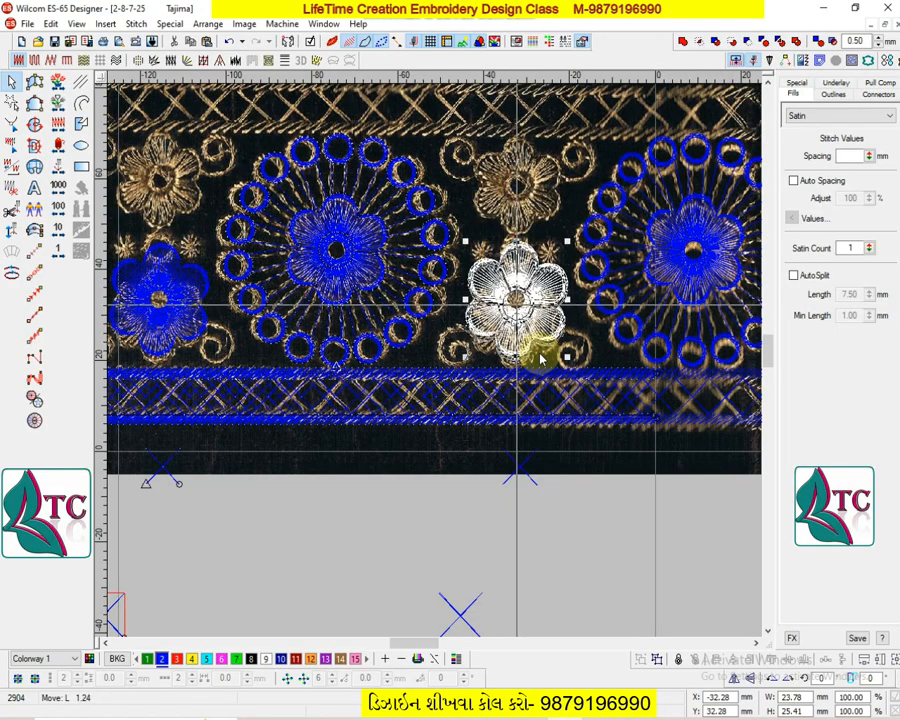
{"action": "key", "text": "z"}
{"action": "key", "text": "d"}
{"action": "scroll", "coordinate": [548, 352], "scroll_direction": "up", "scroll_amount": 1}
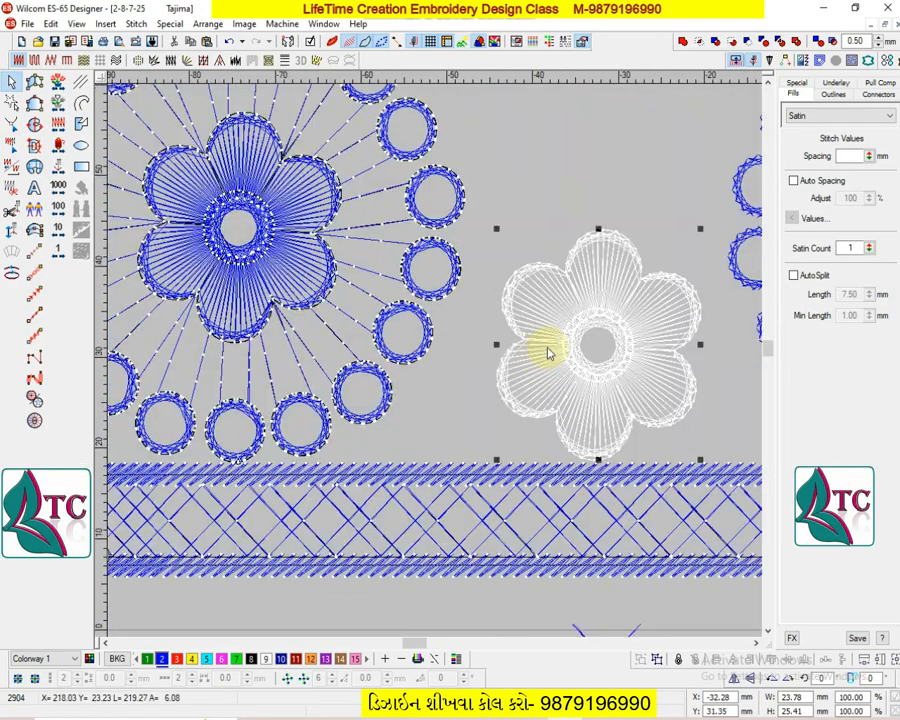
{"action": "key", "text": "shift+z"}
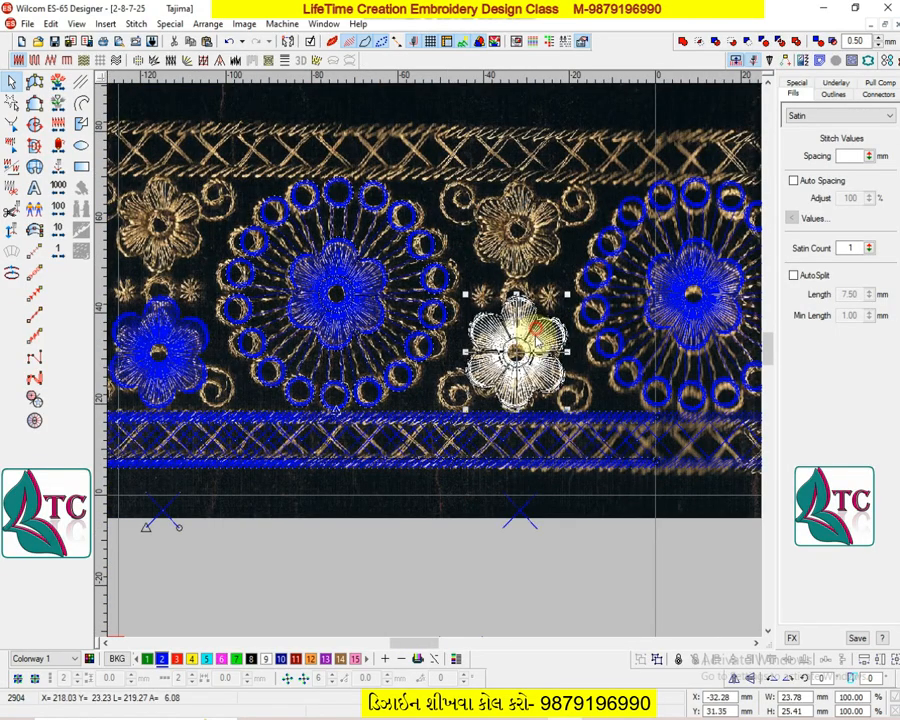
- Place the small flower below the round motif, in line with its centre flower, and recolour it red
{"action": "left_click_drag", "start_coordinate": [553, 328], "coordinate": [350, 594]}
{"action": "left_click", "coordinate": [363, 311]}
{"action": "scroll", "coordinate": [361, 475], "scroll_direction": "down", "scroll_amount": 1}
{"action": "left_click_drag", "start_coordinate": [378, 527], "coordinate": [364, 511]}
{"action": "left_click", "coordinate": [176, 659]}
{"action": "left_click", "coordinate": [298, 556]}
{"action": "scroll", "coordinate": [346, 492], "scroll_direction": "up", "scroll_amount": 1}
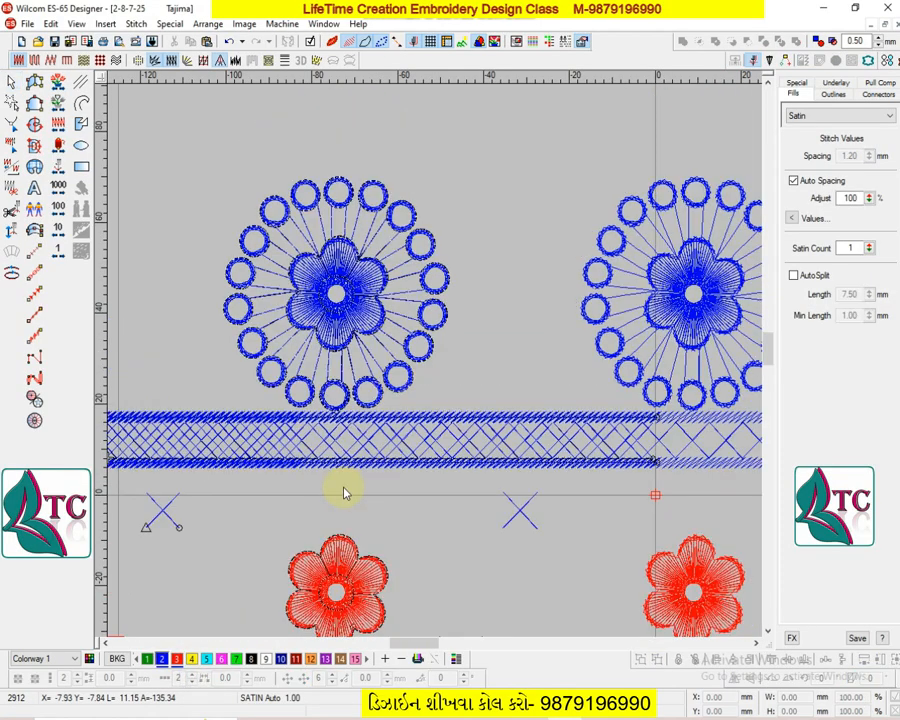
- Place copies of the red flower on the round motif's centre, on the next repeat's centre and in the gap between
{"action": "left_click_drag", "start_coordinate": [348, 568], "coordinate": [665, 287]}
{"action": "left_click", "coordinate": [363, 292]}
{"action": "key", "text": "Return"}
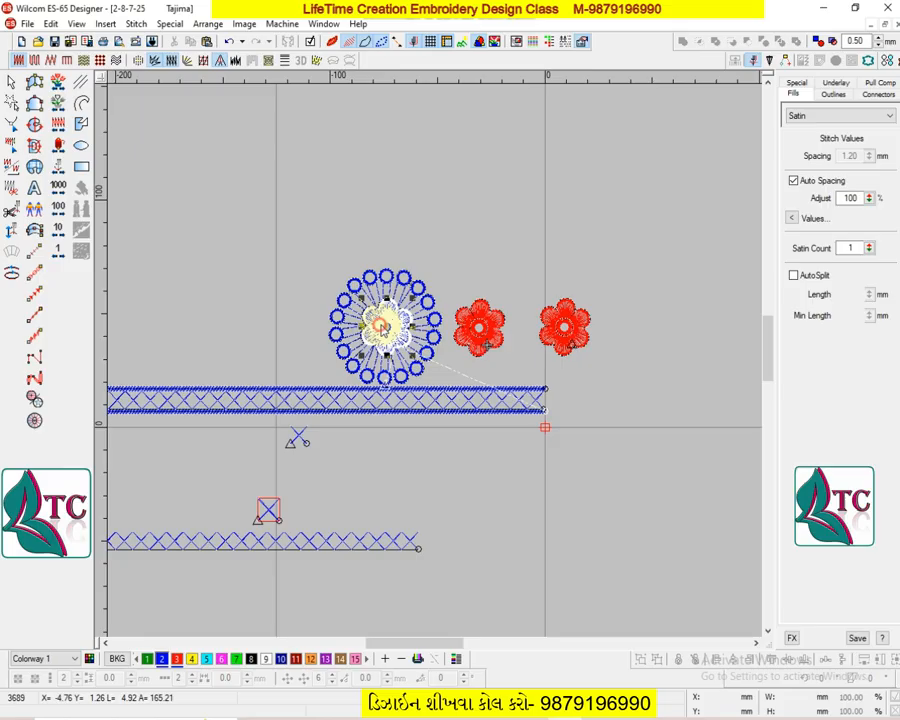
- Select the three flowers in the row and space them evenly in the horizontal direction
{"action": "left_click", "coordinate": [480, 332]}
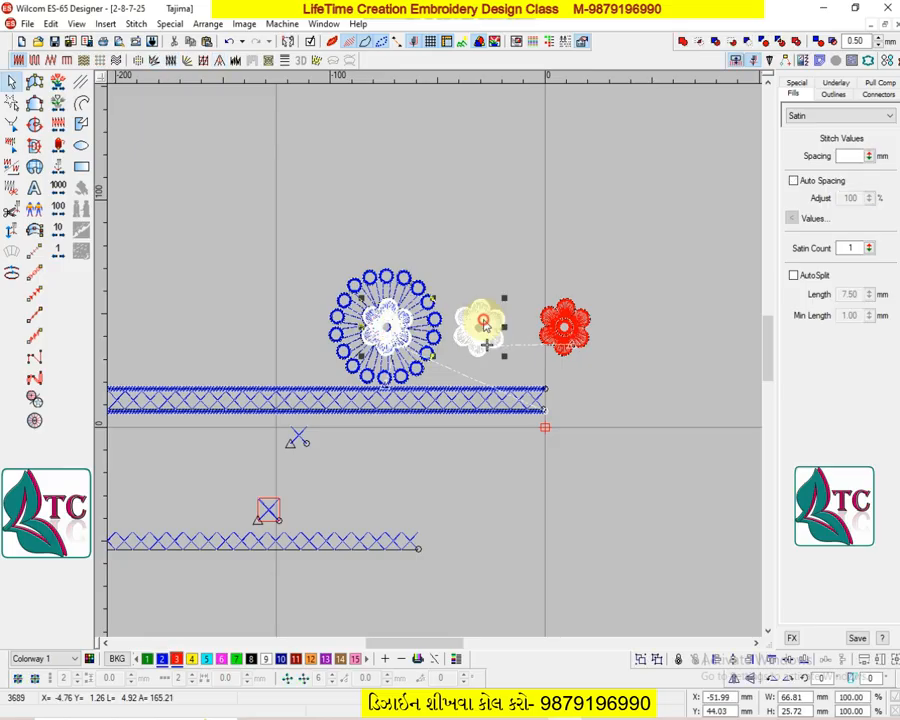
{"action": "left_click", "coordinate": [566, 328], "text": "ctrl"}
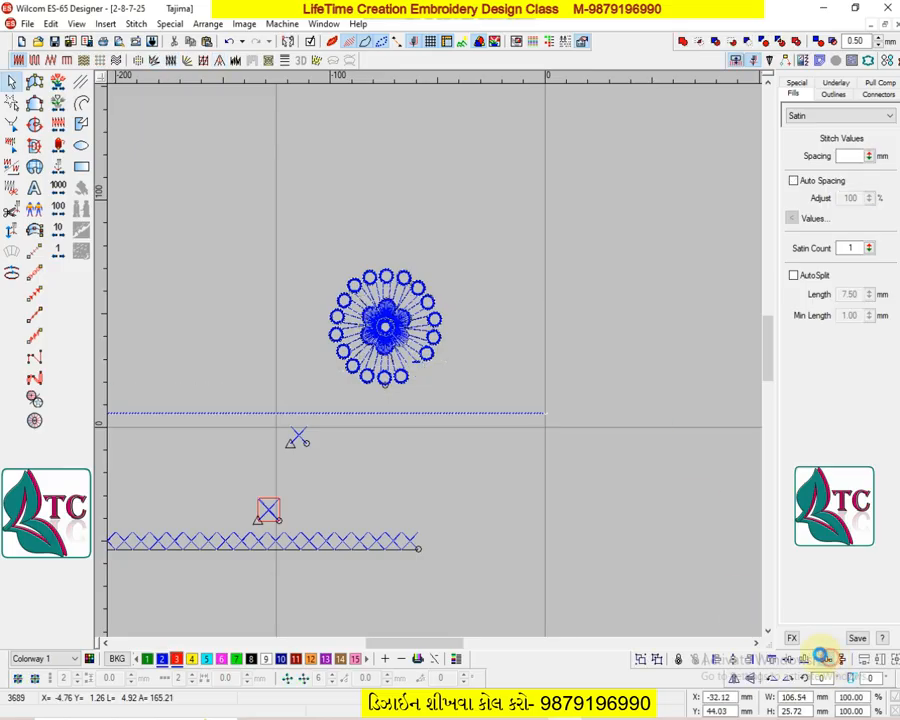
{"action": "left_click", "coordinate": [515, 359]}
- Shrink the middle red flower to the size of the artwork flower and lower it until it rests on the band
{"action": "left_click", "coordinate": [497, 330]}
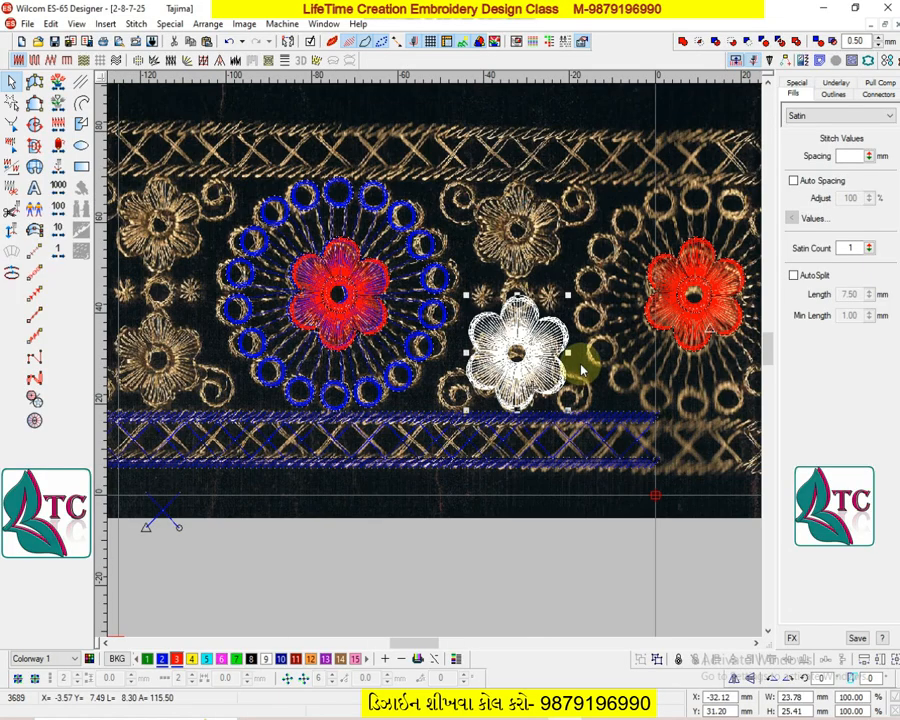
{"action": "key", "text": "z"}
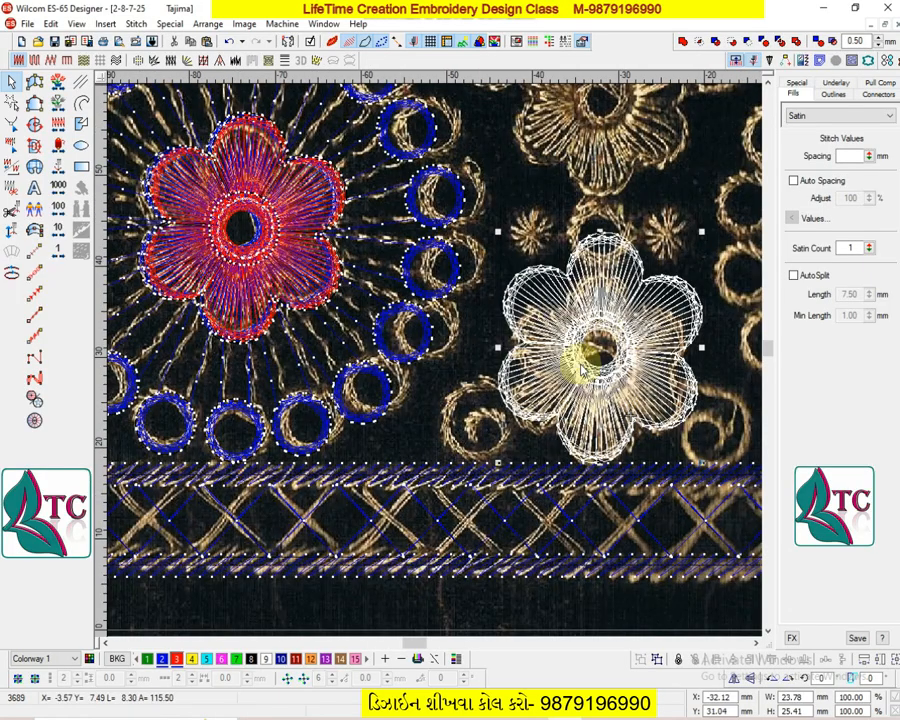
{"action": "left_click_drag", "start_coordinate": [699, 237], "coordinate": [684, 268]}
{"action": "key", "text": "Down"}
{"action": "key", "text": "Down"}
{"action": "key", "text": "Down"}
{"action": "key", "text": "Down"}
{"action": "key", "text": "Down"}
{"action": "key", "text": "Down"}
{"action": "key", "text": "Down"}
{"action": "key", "text": "Down"}
{"action": "key", "text": "Down"}
{"action": "key", "text": "Down"}
{"action": "key", "text": "Down"}
{"action": "key", "text": "Down"}
{"action": "key", "text": "Down"}
{"action": "key", "text": "Down"}
{"action": "key", "text": "Down"}
{"action": "key", "text": "Down"}
{"action": "key", "text": "Escape"}
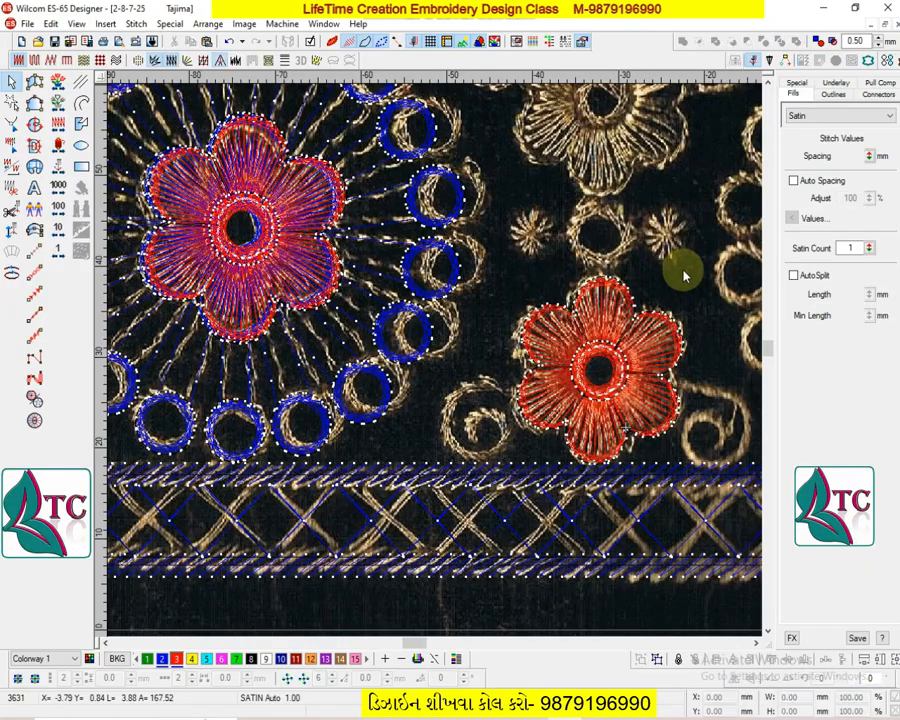
- Delete the two red helper flowers, one at the next repeat's centre and one over the round motif's centre
{"action": "key", "text": "shift+z"}
{"action": "key", "text": "d"}
{"action": "key", "text": "b"}
{"action": "left_click_drag", "start_coordinate": [483, 300], "coordinate": [565, 430]}
{"action": "key", "text": "shift+z"}
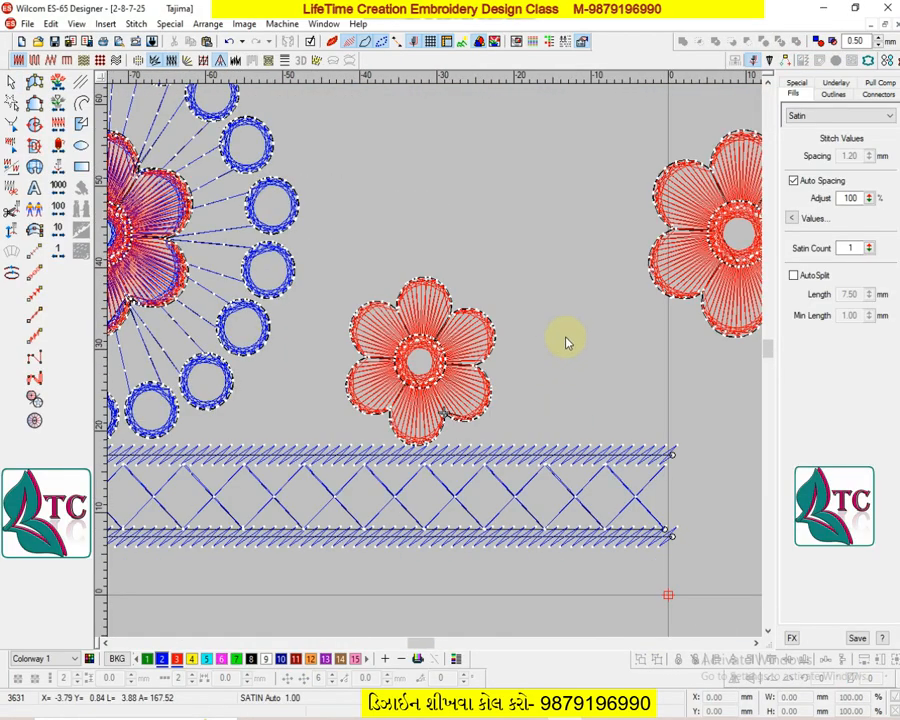
{"action": "key", "text": "shift+z"}
{"action": "left_click", "coordinate": [587, 297]}
{"action": "key", "text": "Delete"}
{"action": "left_click", "coordinate": [278, 283]}
{"action": "key", "text": "Delete"}
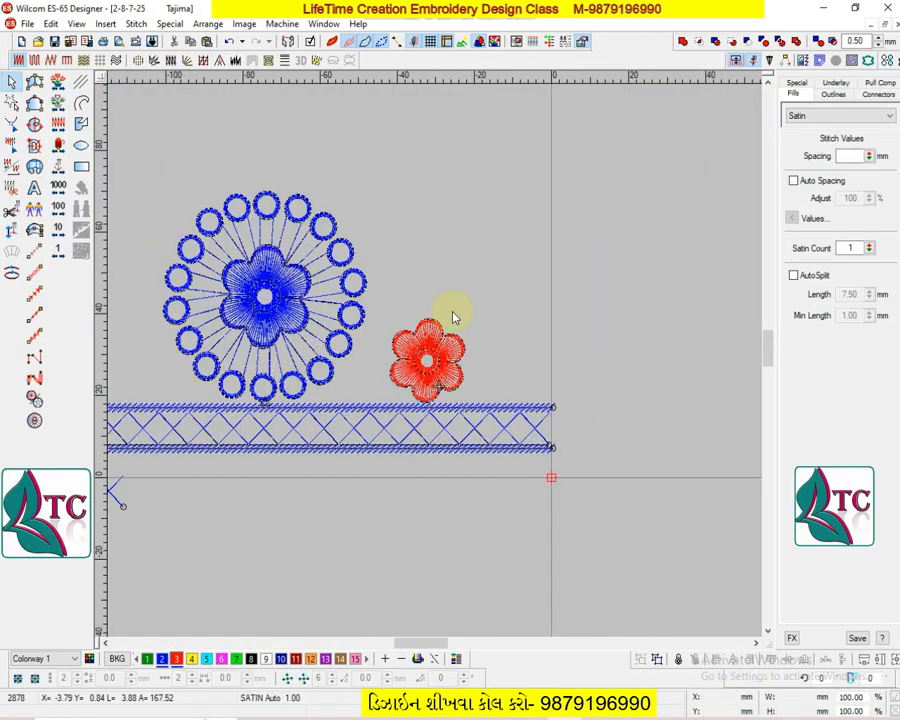
- Draw a 0.80 mm wide open spiral vector line over the artwork scroll on the right side of the red flower
{"action": "key", "text": "z"}
{"action": "key", "text": "d"}
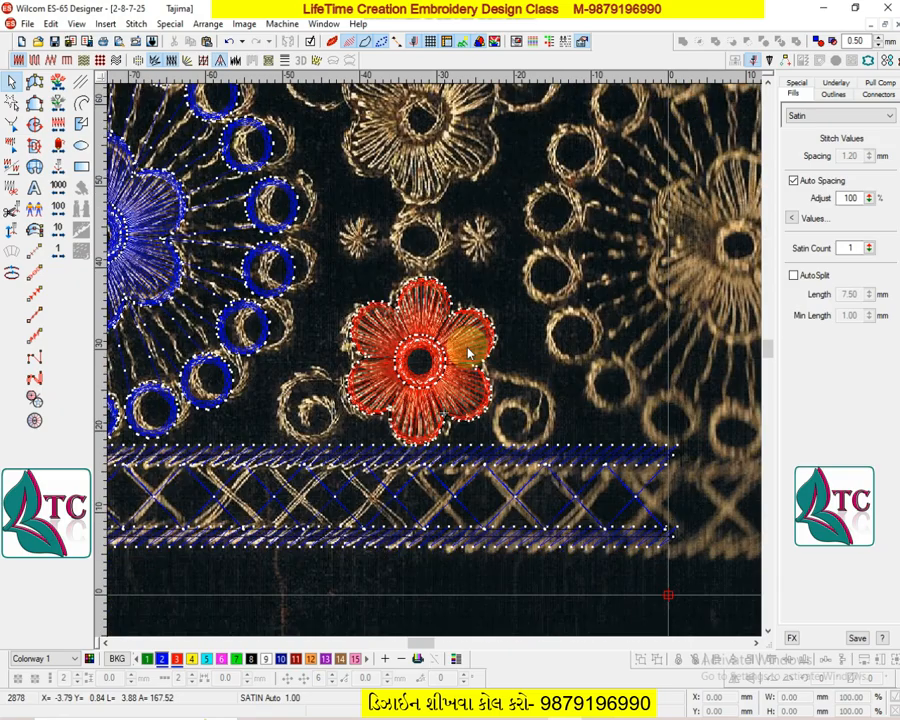
{"action": "scroll", "coordinate": [500, 390], "scroll_direction": "down", "scroll_amount": 3}
{"action": "key", "text": "shift+z"}
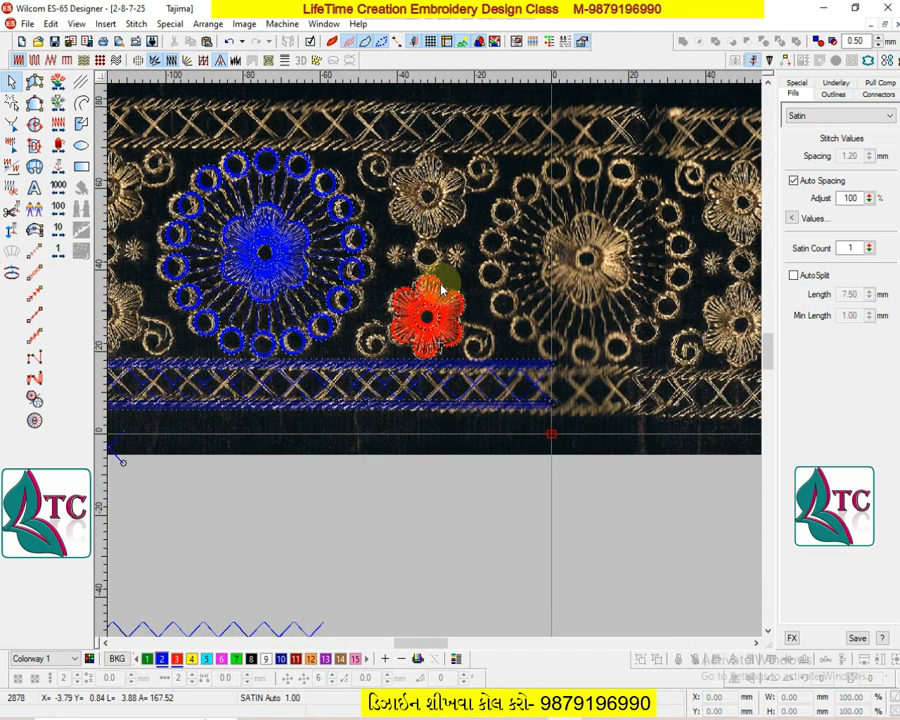
{"action": "key", "text": "b"}
{"action": "left_click_drag", "start_coordinate": [439, 264], "coordinate": [501, 373]}
{"action": "scroll", "coordinate": [501, 374], "scroll_direction": "down", "scroll_amount": 1}
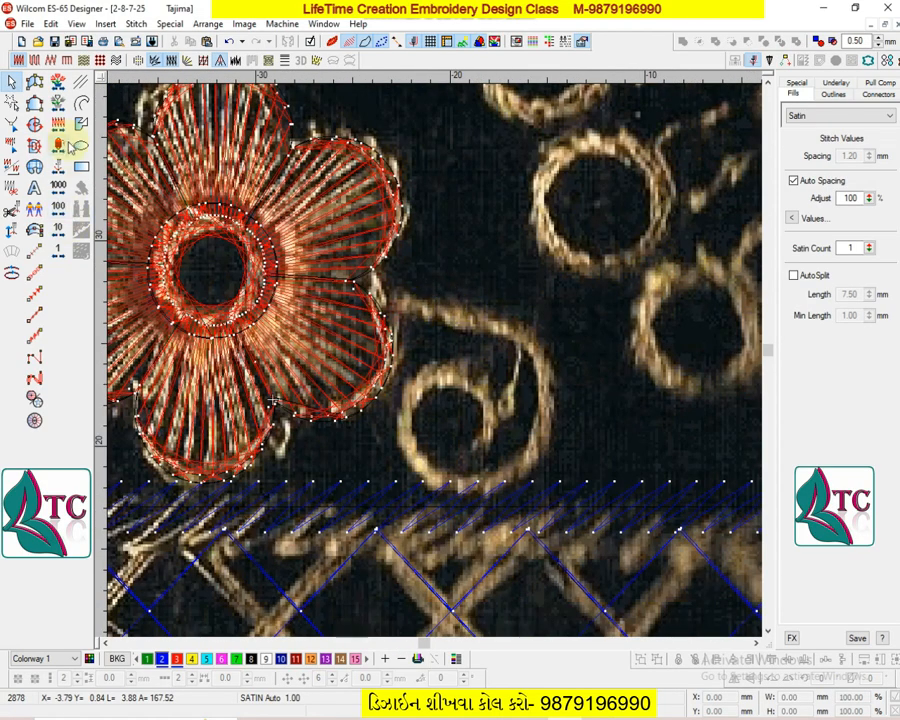
{"action": "left_click", "coordinate": [81, 104]}
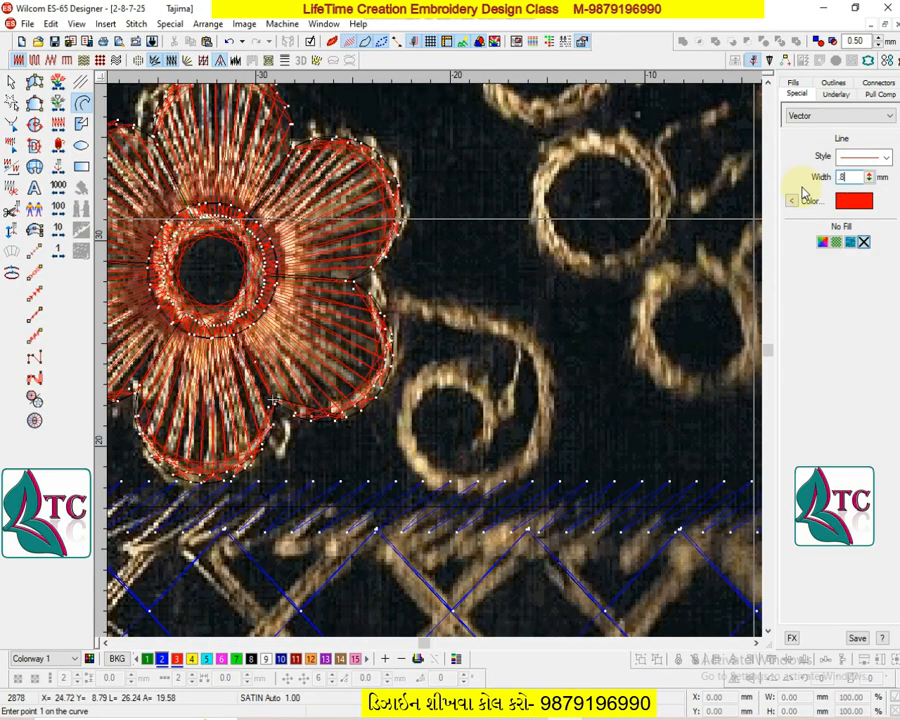
{"action": "left_click", "coordinate": [379, 303]}
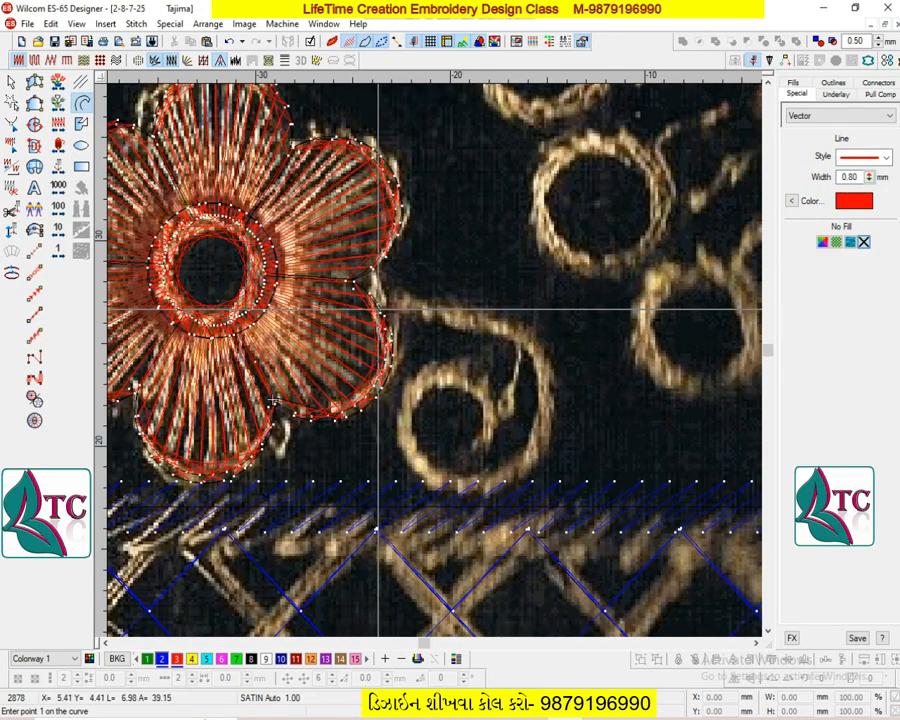
{"action": "left_click", "coordinate": [491, 311]}
{"action": "left_click", "coordinate": [550, 398]}
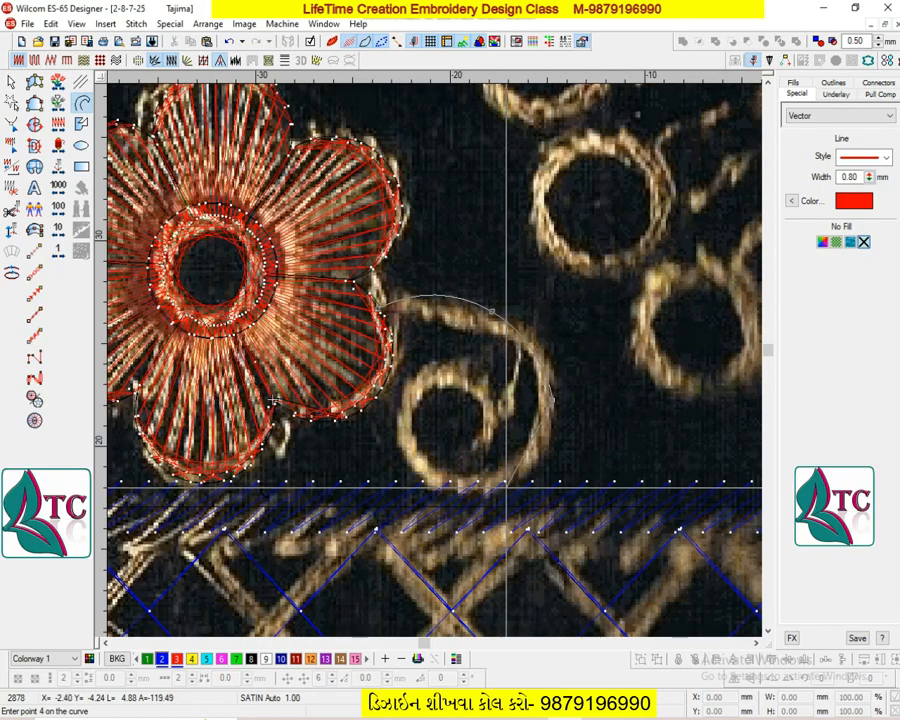
{"action": "left_click", "coordinate": [525, 462]}
{"action": "left_click", "coordinate": [410, 443]}
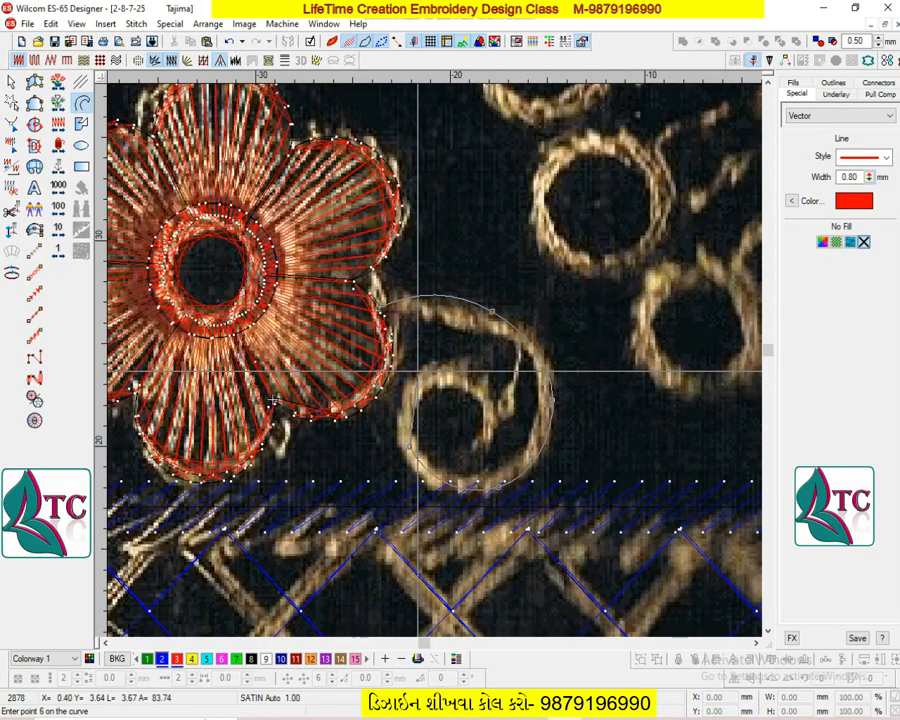
{"action": "left_click", "coordinate": [434, 369]}
{"action": "left_click", "coordinate": [487, 389]}
{"action": "left_click", "coordinate": [475, 445]}
{"action": "key", "text": "Return"}
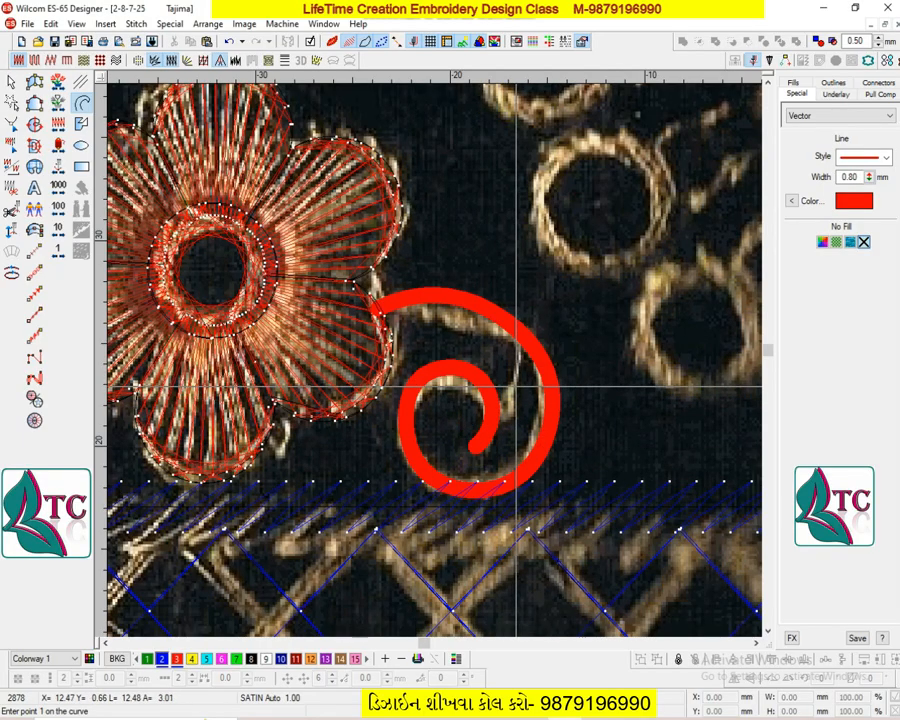
- Reshape the spiral by moving its inner-curl point, its upper-arc point and its start point at the petal edge
{"action": "key", "text": "h"}
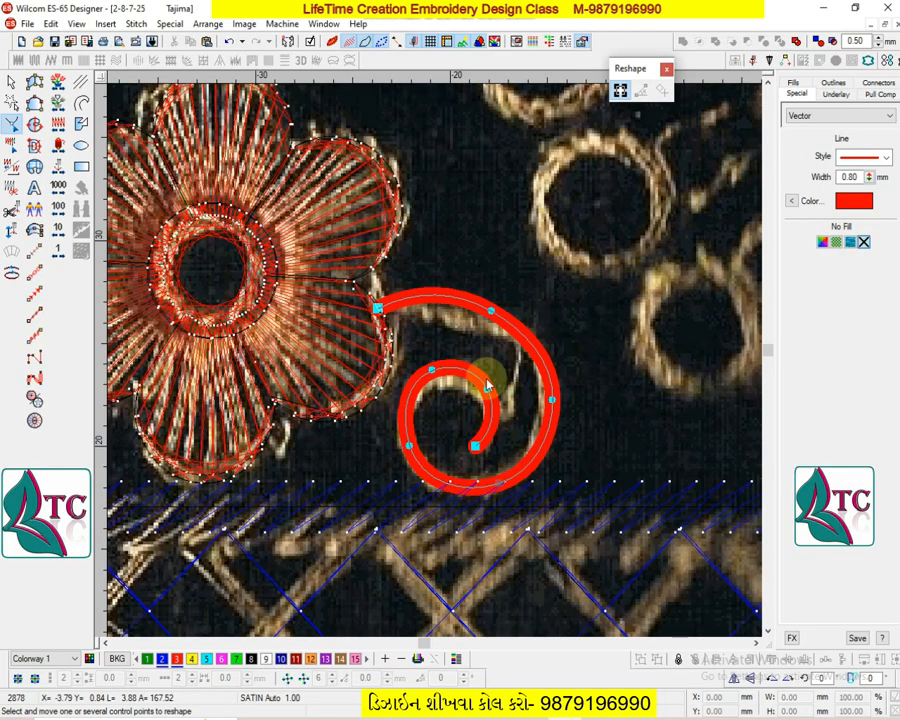
{"action": "left_click_drag", "start_coordinate": [486, 389], "coordinate": [491, 388]}
{"action": "left_click_drag", "start_coordinate": [491, 311], "coordinate": [483, 310]}
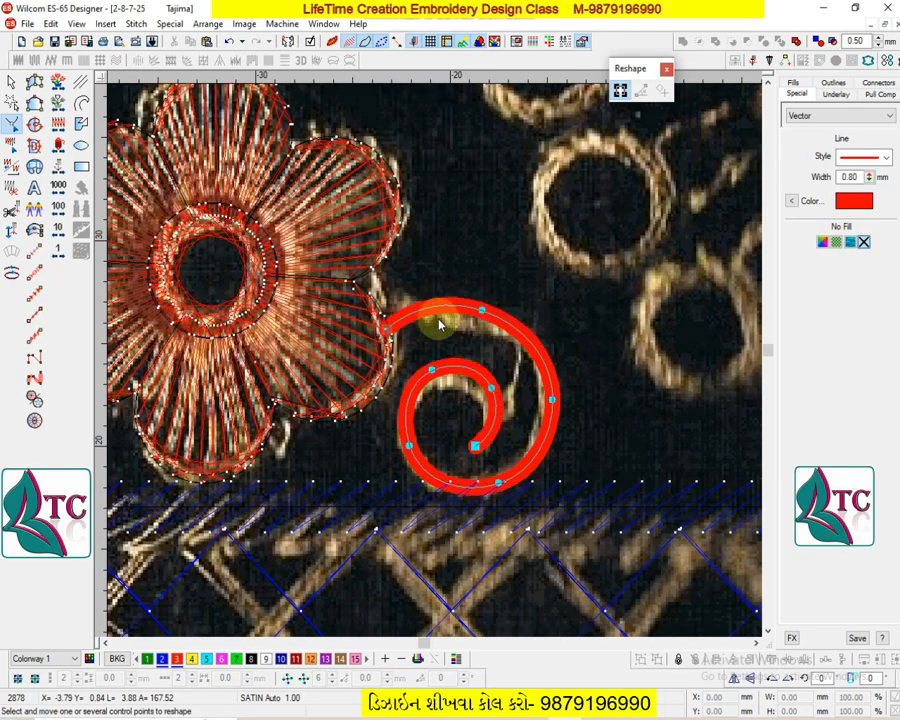
{"action": "left_click", "coordinate": [543, 387]}
- Select the spiral, shrink it to about 8.4 × 8.6 mm and place it between the red flower and the band
{"action": "scroll", "coordinate": [549, 383], "scroll_direction": "down", "scroll_amount": 5}
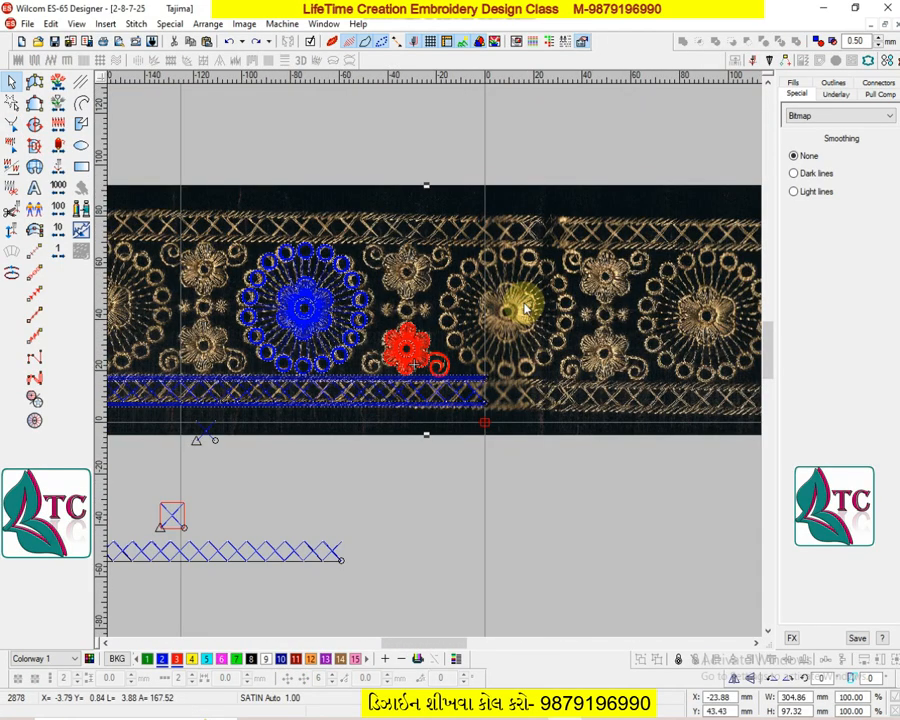
{"action": "scroll", "coordinate": [483, 360], "scroll_direction": "up", "scroll_amount": 5}
{"action": "left_click", "coordinate": [476, 348]}
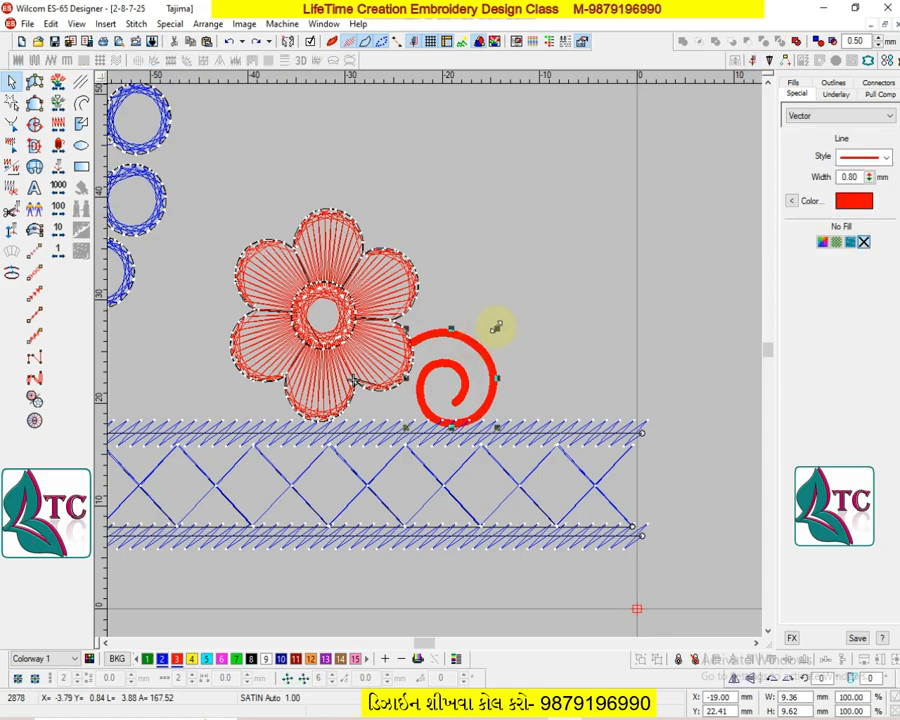
{"action": "left_click_drag", "start_coordinate": [492, 333], "coordinate": [492, 334]}
{"action": "key", "text": "z"}
{"action": "left_click_drag", "start_coordinate": [479, 382], "coordinate": [477, 362]}
{"action": "left_click_drag", "start_coordinate": [477, 363], "coordinate": [475, 380]}
{"action": "key", "text": "d"}
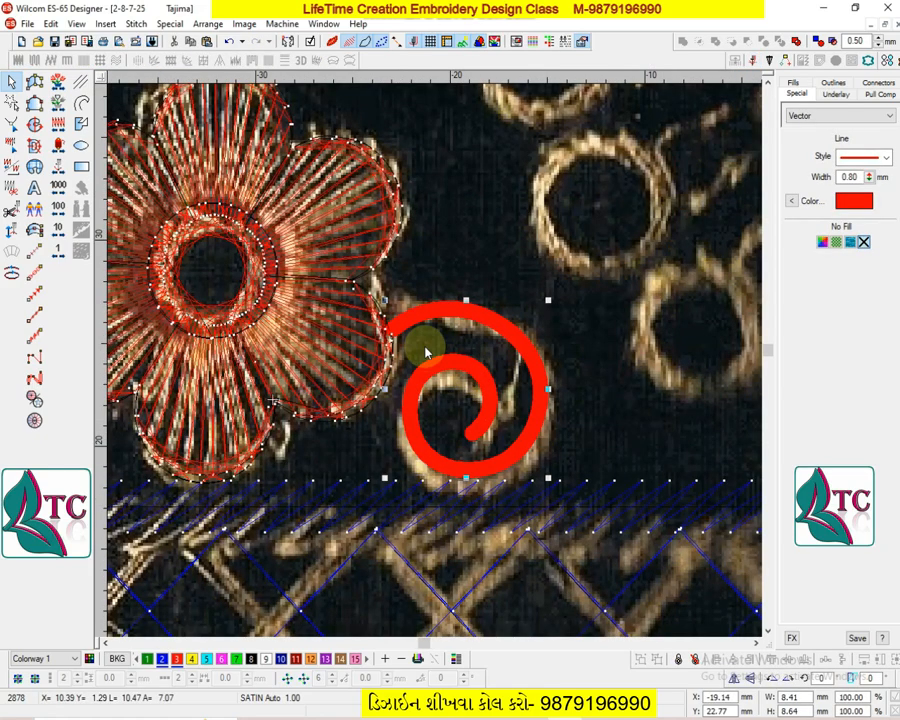
- Hide the artwork and check the flower, spiral and band in the realistic stitch preview
{"action": "key", "text": "d"}
{"action": "key", "text": "Escape"}
{"action": "key", "text": "t"}
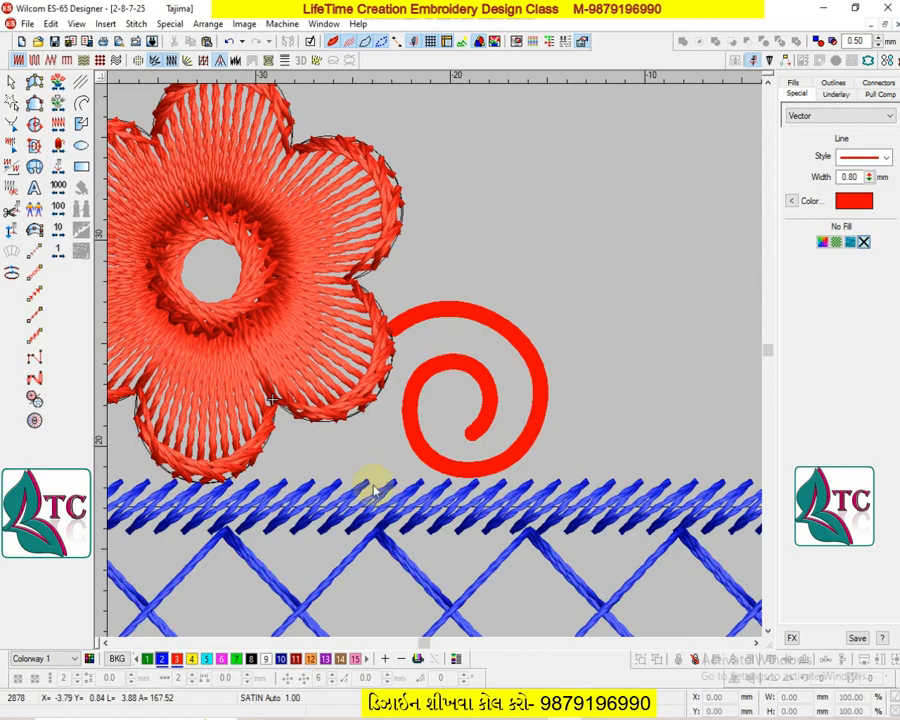
{"action": "key", "text": "t"}
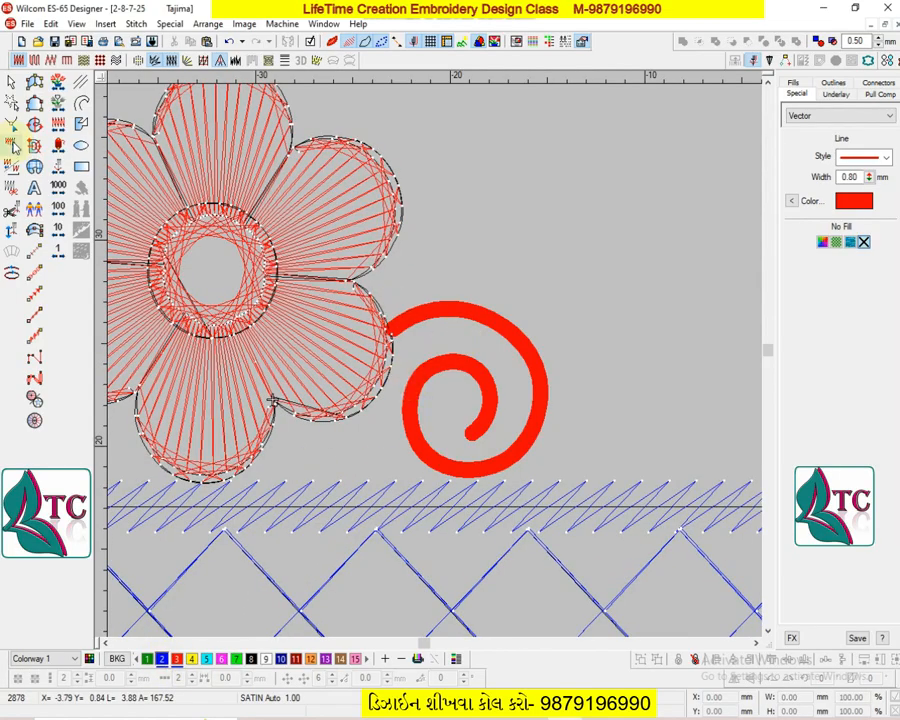
- Digitize a satin column along the spiral from the petal to the inner end, using overlapping slanted point pairs on its outer edge
{"action": "left_click", "coordinate": [33, 84]}
{"action": "key", "text": "z"}
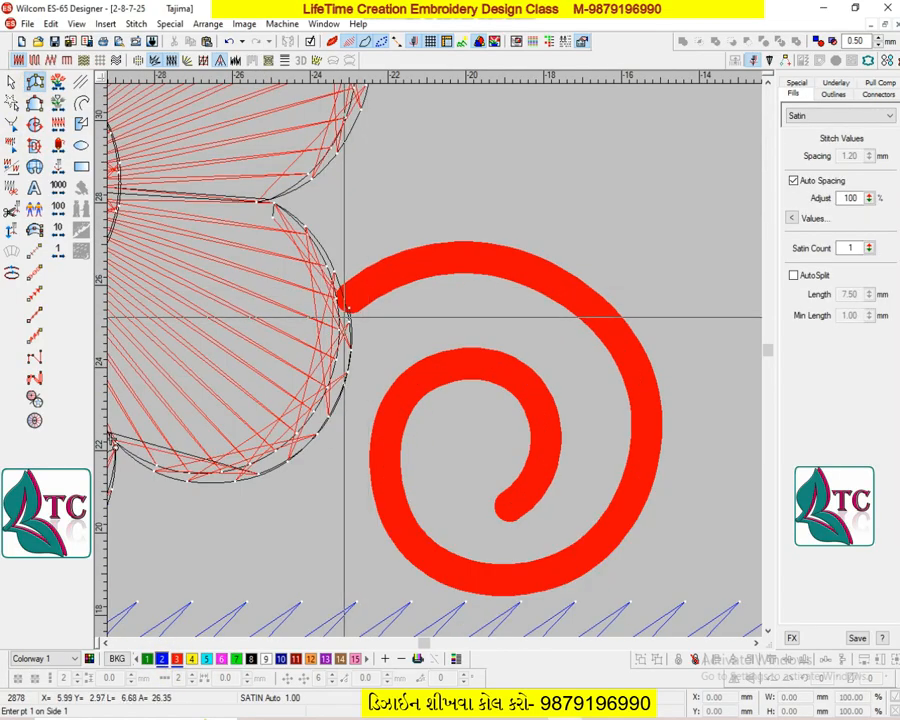
{"action": "left_click", "coordinate": [442, 243]}
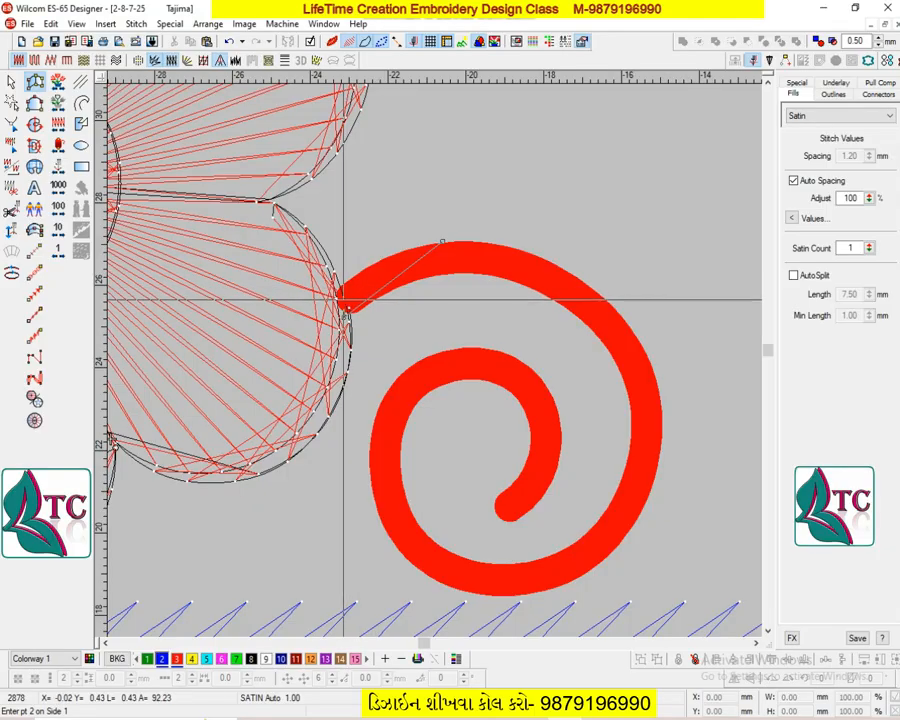
{"action": "left_click", "coordinate": [540, 258]}
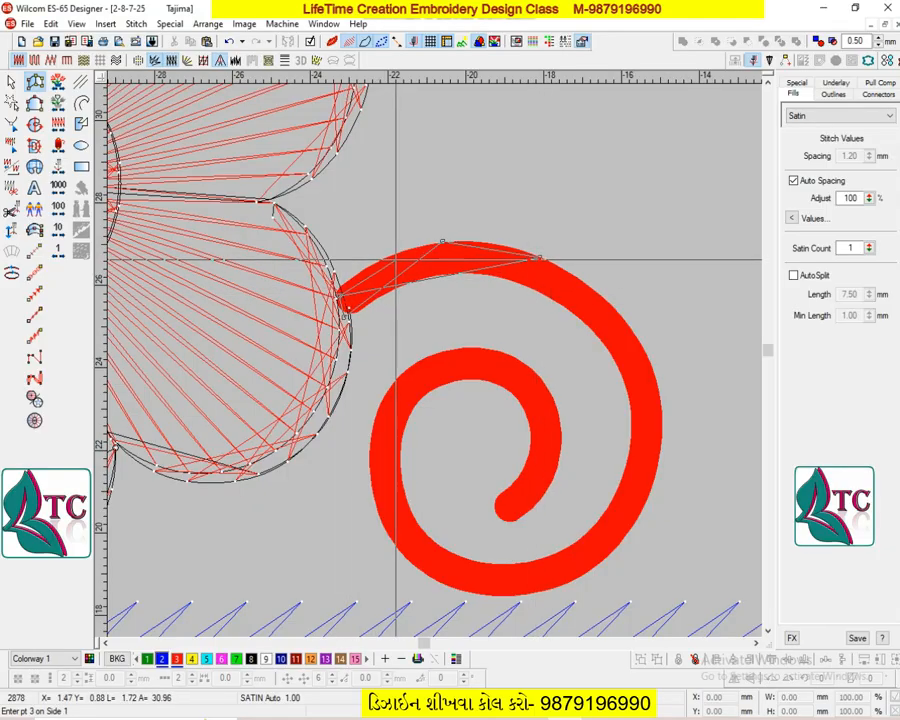
{"action": "left_click", "coordinate": [592, 290]}
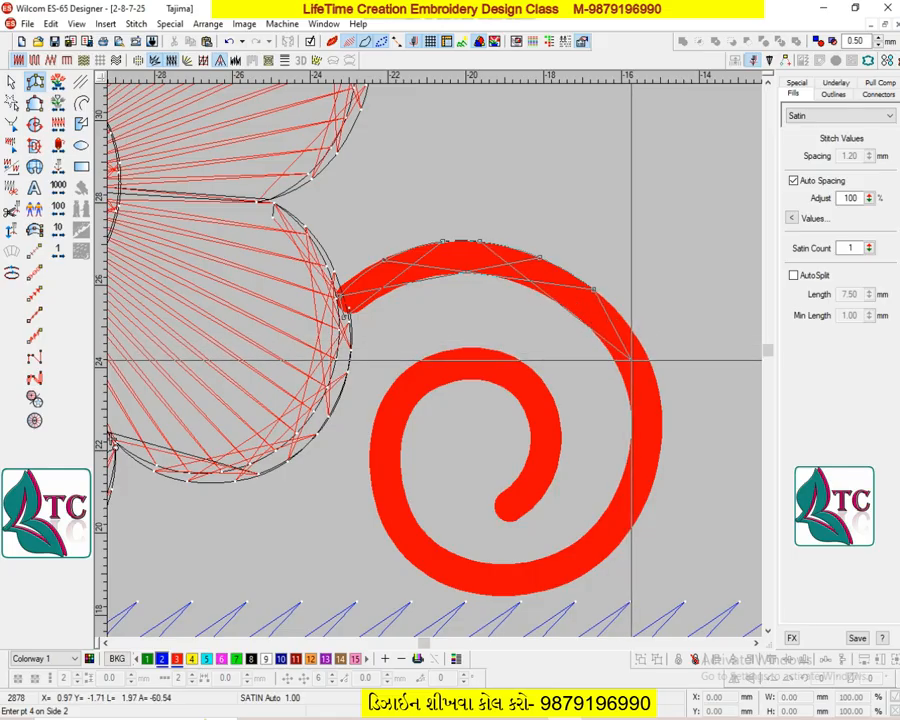
{"action": "left_click", "coordinate": [652, 372]}
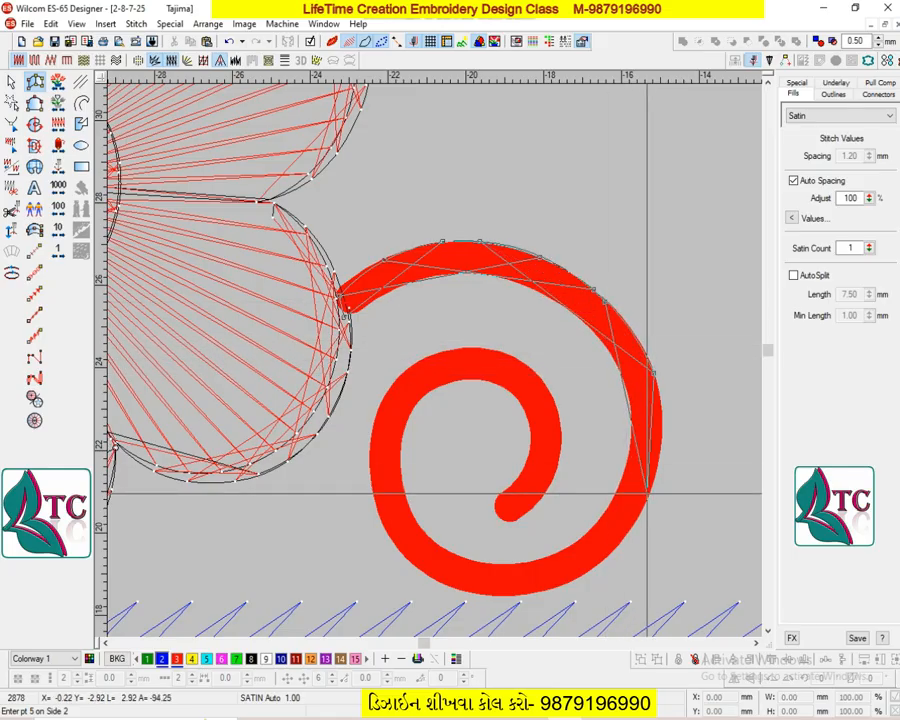
{"action": "left_click", "coordinate": [652, 487]}
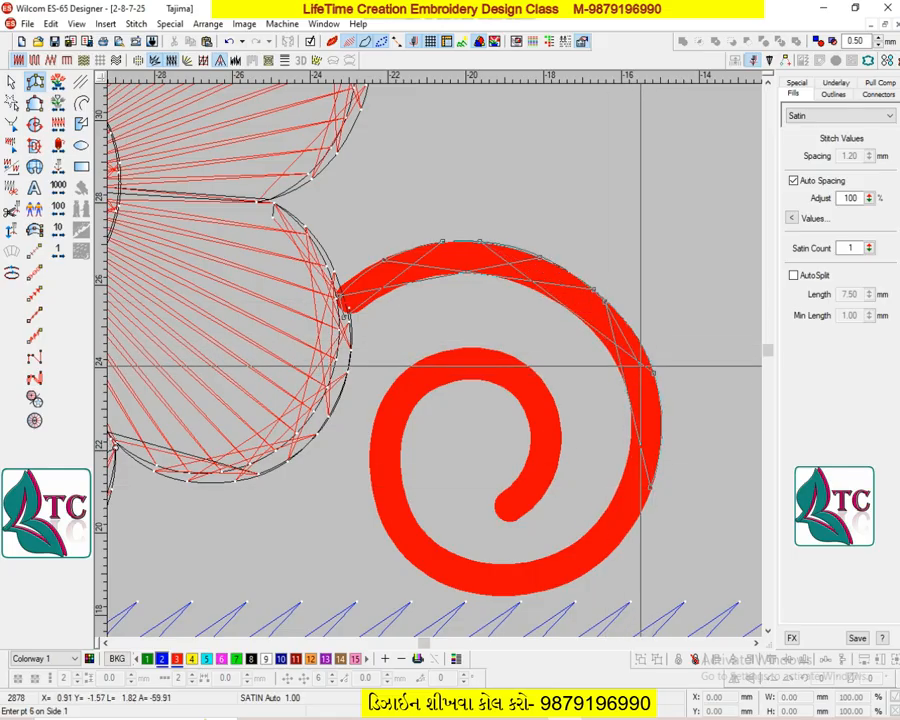
{"action": "left_click", "coordinate": [612, 554]}
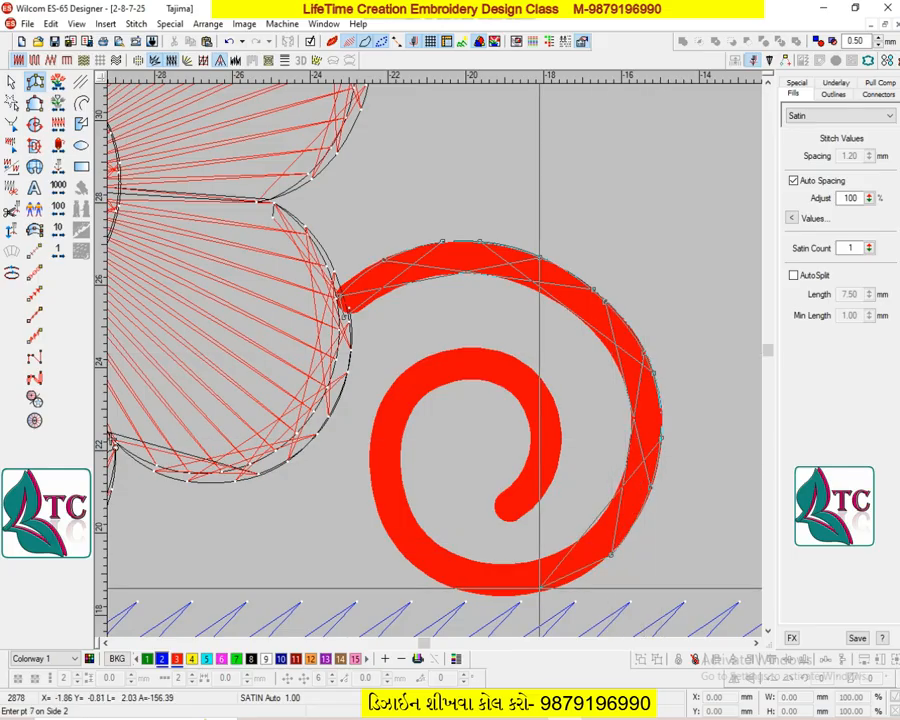
{"action": "left_click", "coordinate": [541, 592]}
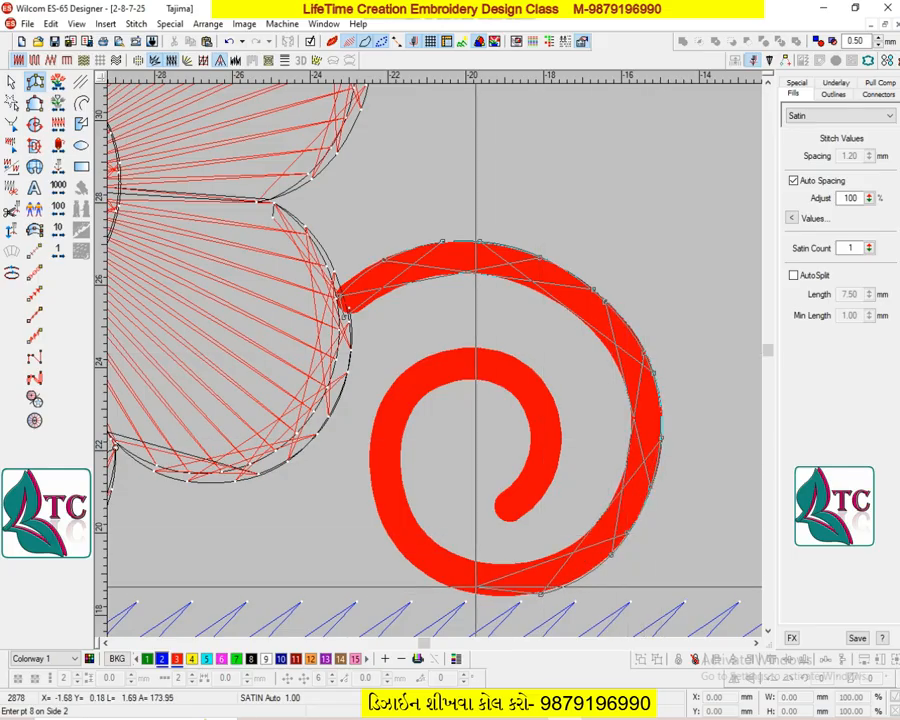
{"action": "left_click", "coordinate": [449, 584]}
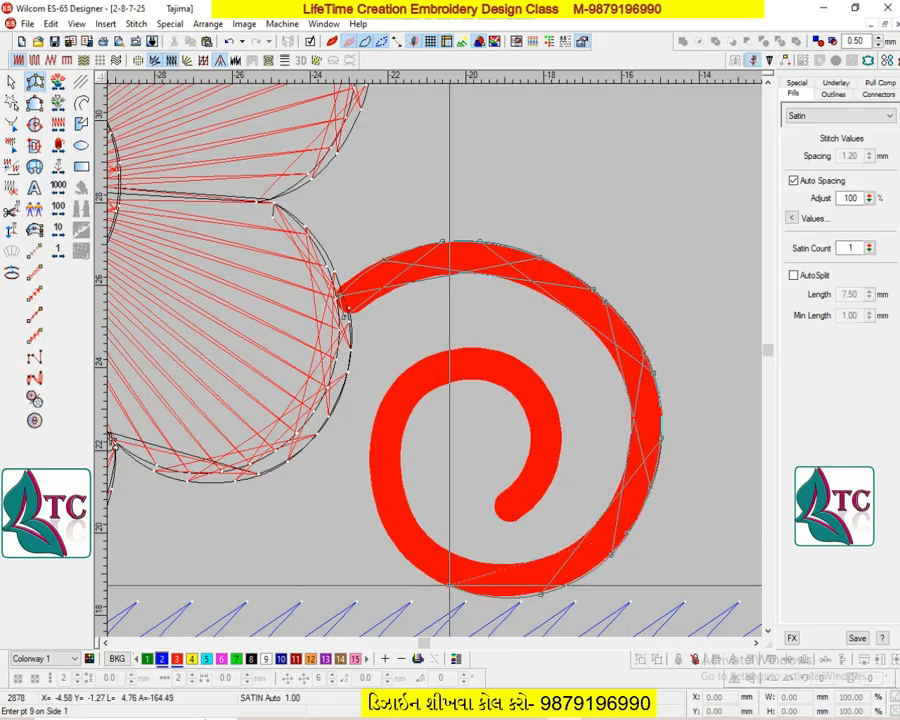
{"action": "left_click", "coordinate": [380, 517]}
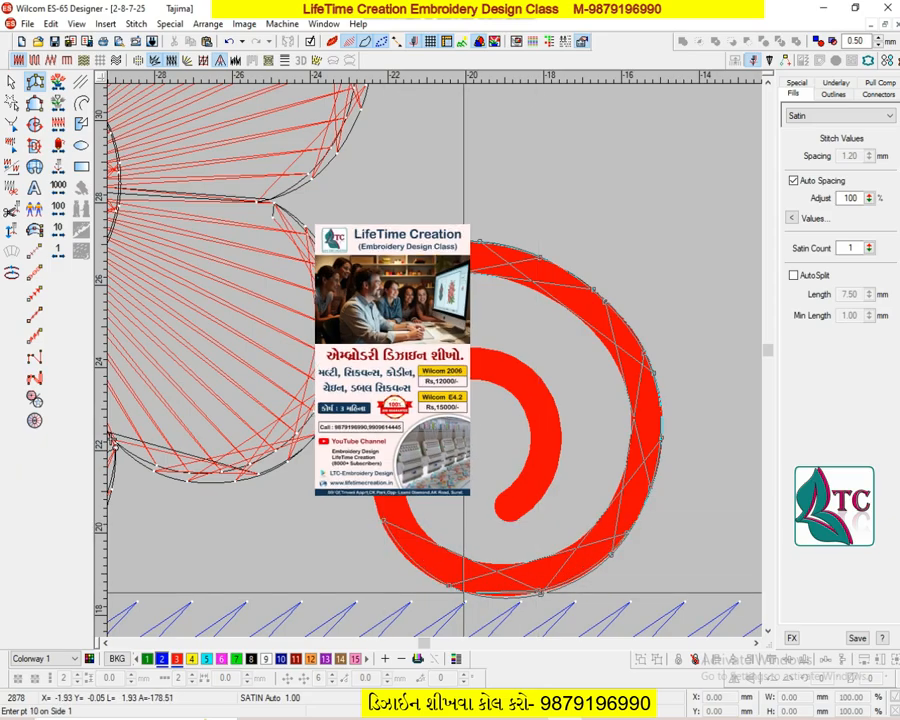
{"action": "left_click", "coordinate": [367, 449]}
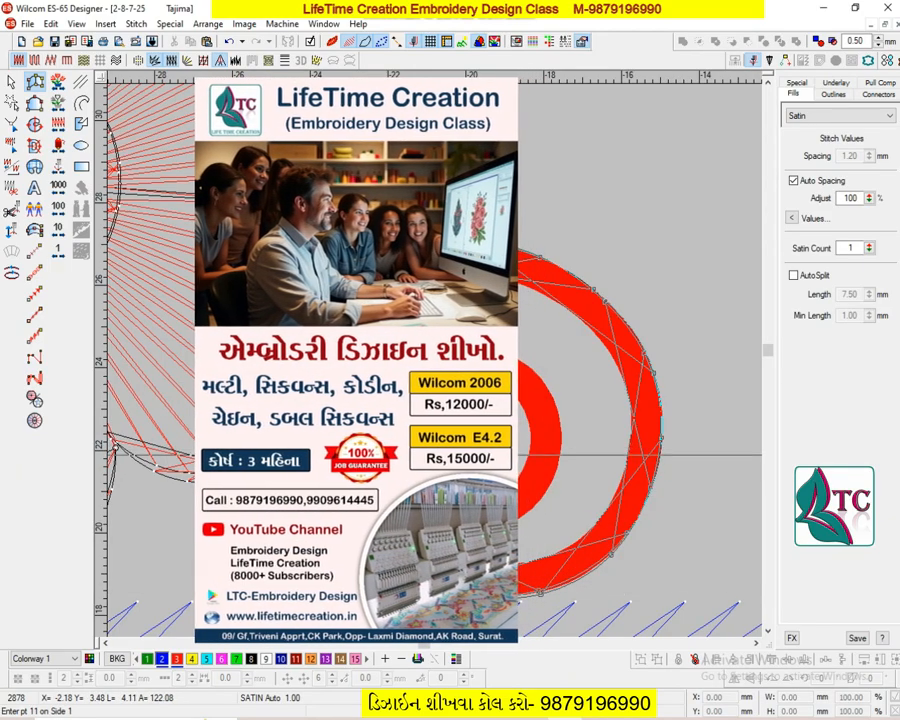
{"action": "left_click", "coordinate": [401, 569]}
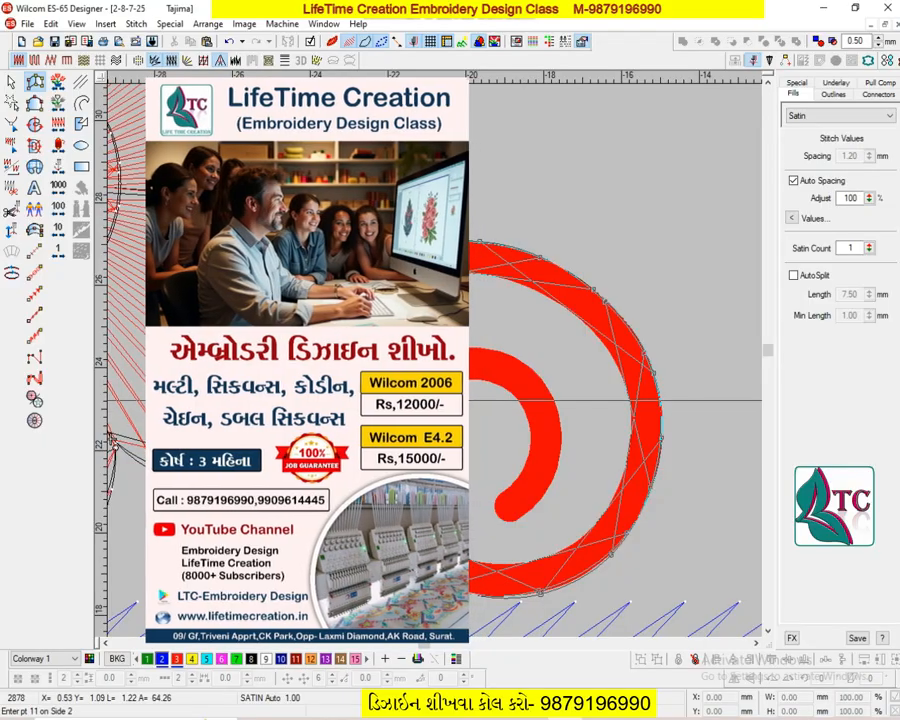
{"action": "left_click", "coordinate": [402, 432]}
{"action": "left_click", "coordinate": [385, 390]}
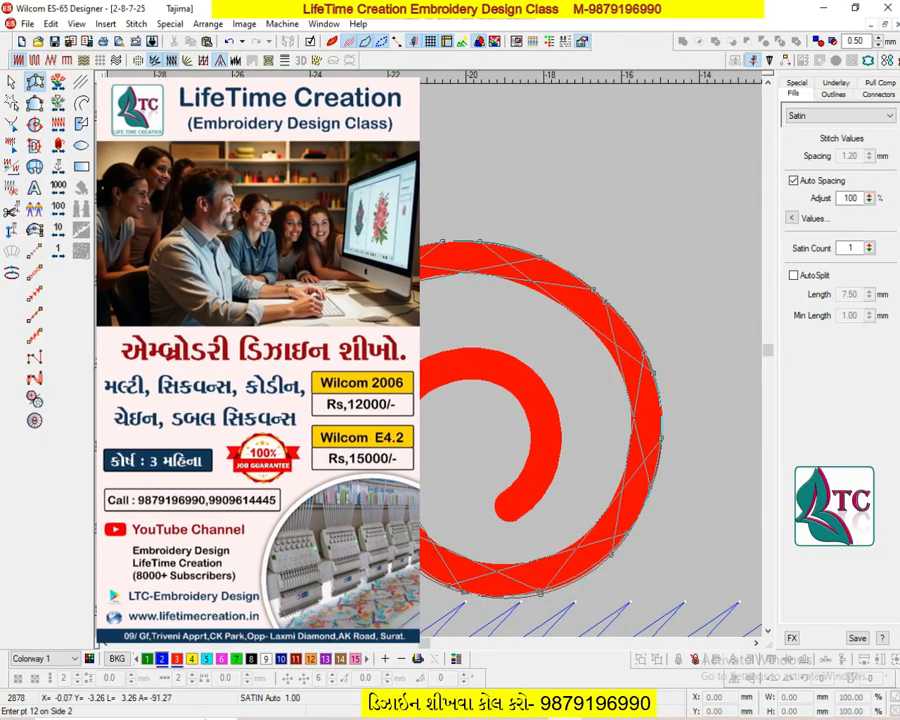
{"action": "left_click", "coordinate": [417, 360]}
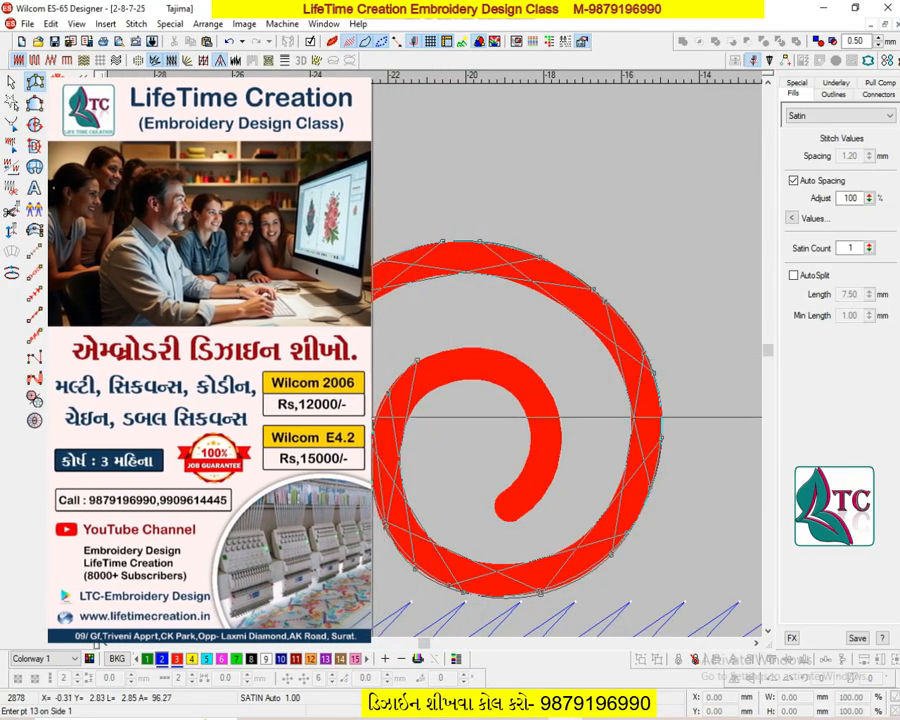
{"action": "left_click", "coordinate": [370, 452]}
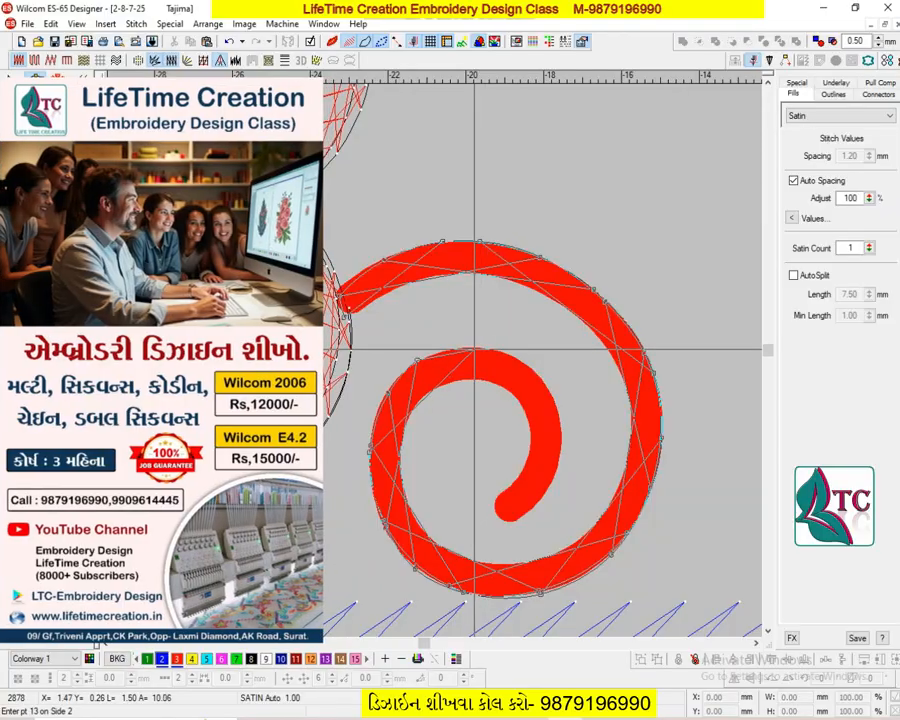
{"action": "left_click", "coordinate": [474, 350]}
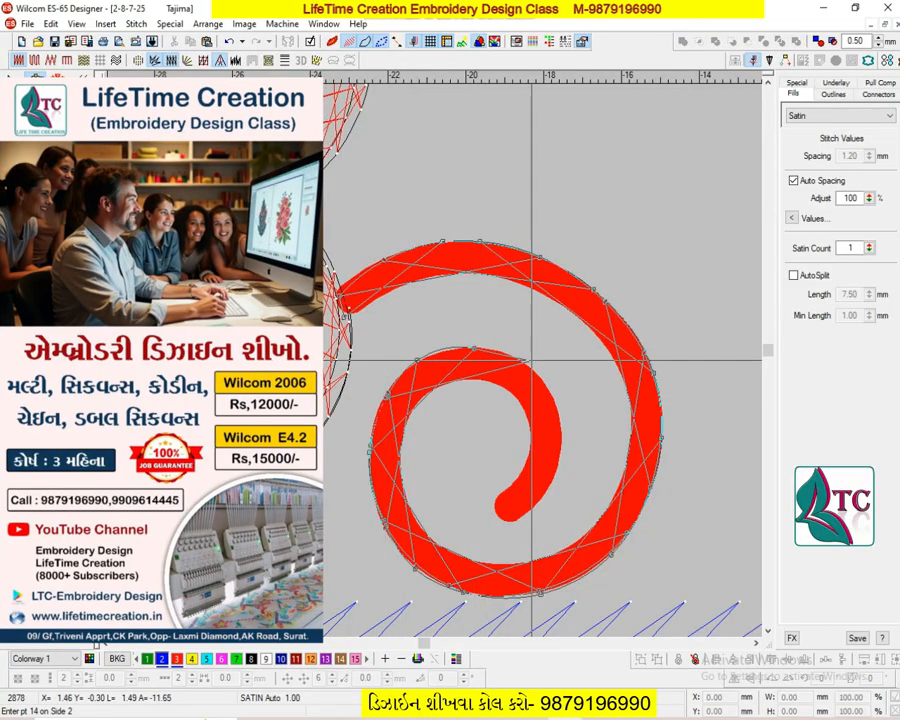
{"action": "left_click", "coordinate": [371, 385]}
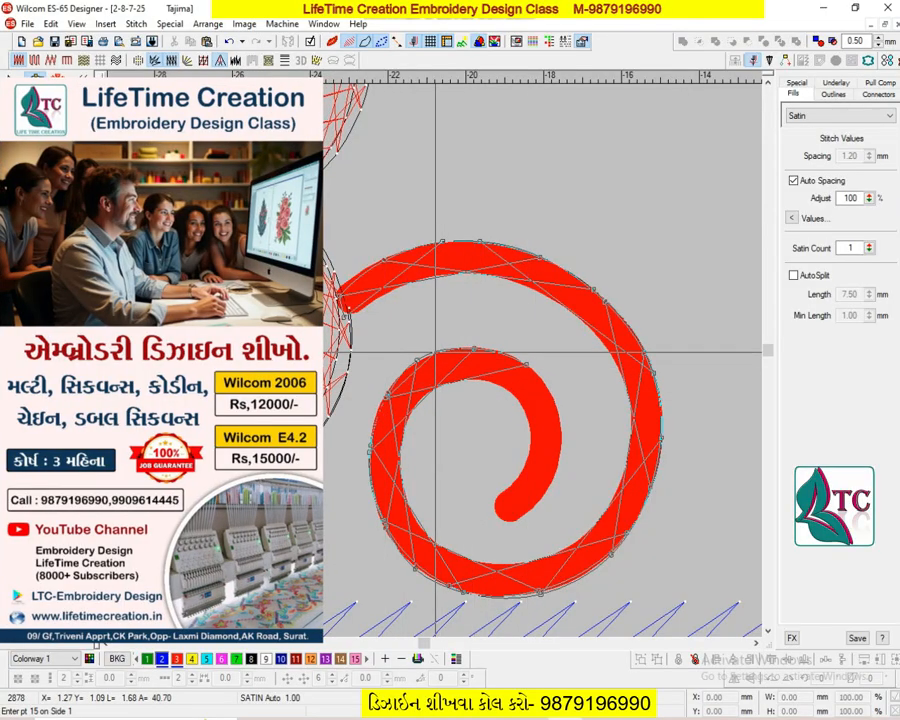
{"action": "left_click", "coordinate": [557, 413]}
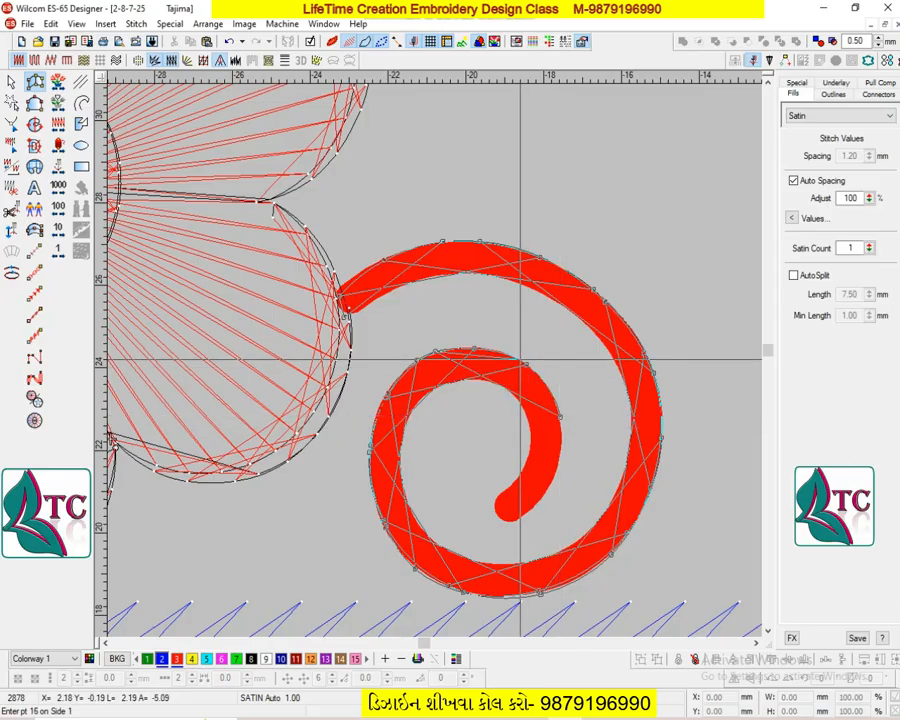
{"action": "left_click", "coordinate": [548, 473]}
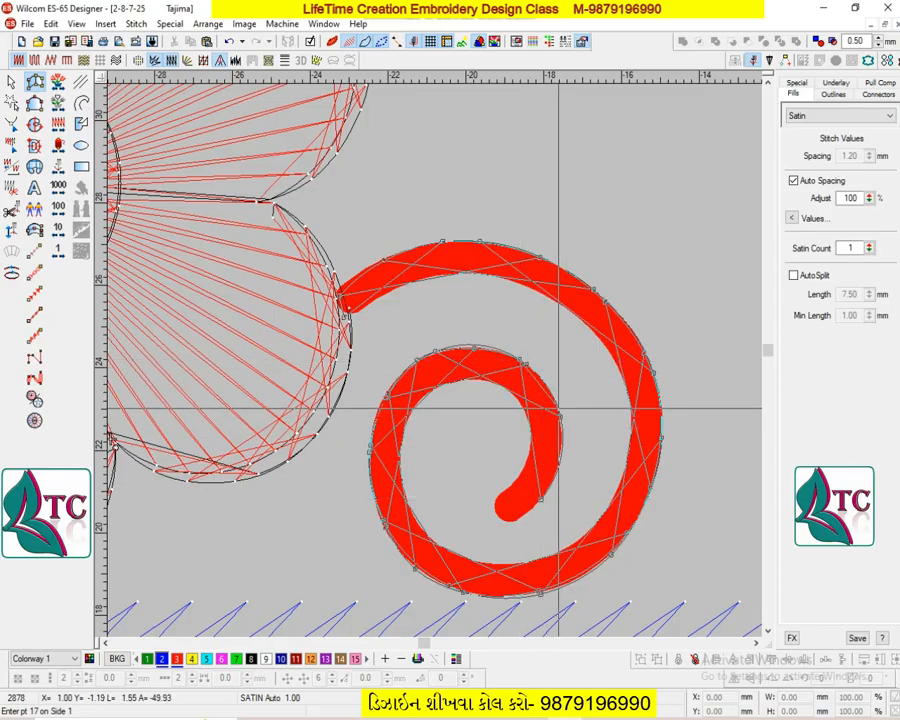
{"action": "left_click", "coordinate": [517, 510]}
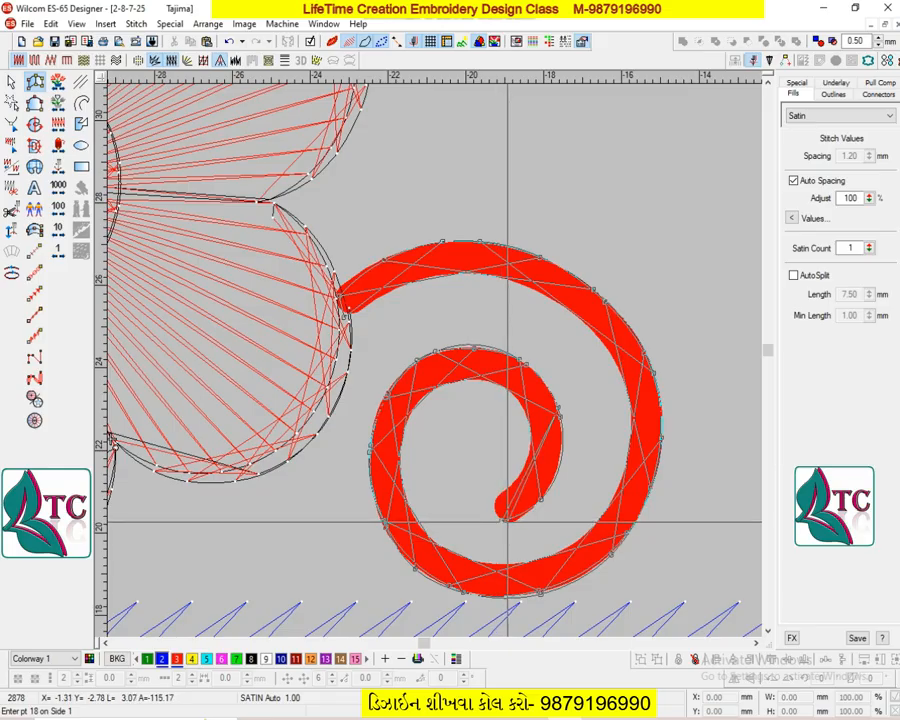
- Finish the satin column along the spiral and delete the solid red guide spiral beneath it
{"action": "key", "text": "Return"}
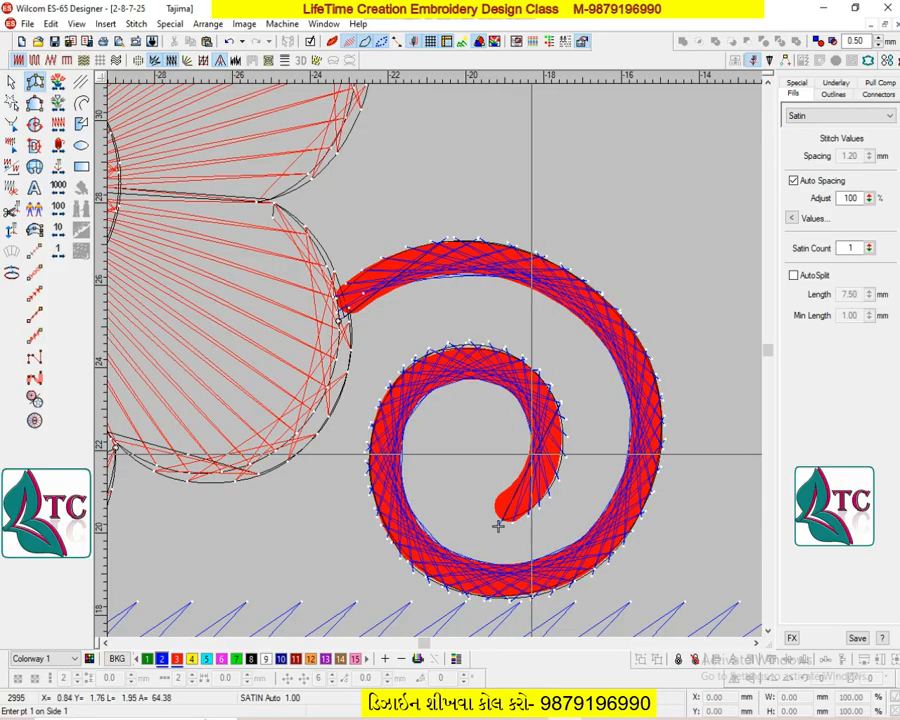
{"action": "key", "text": "Escape"}
{"action": "left_click", "coordinate": [521, 432]}
{"action": "left_click", "coordinate": [522, 402]}
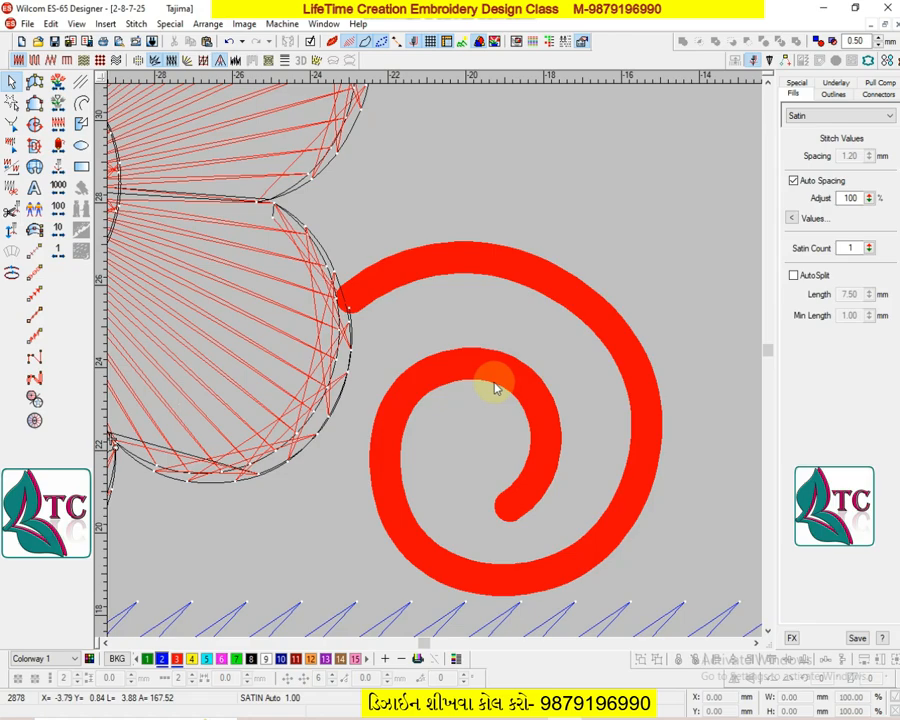
{"action": "key", "text": "Delete"}
- Turn off automatic spacing for the satin spiral, set its stitch spacing to 1.00 mm and recolour it red
{"action": "left_click", "coordinate": [513, 368]}
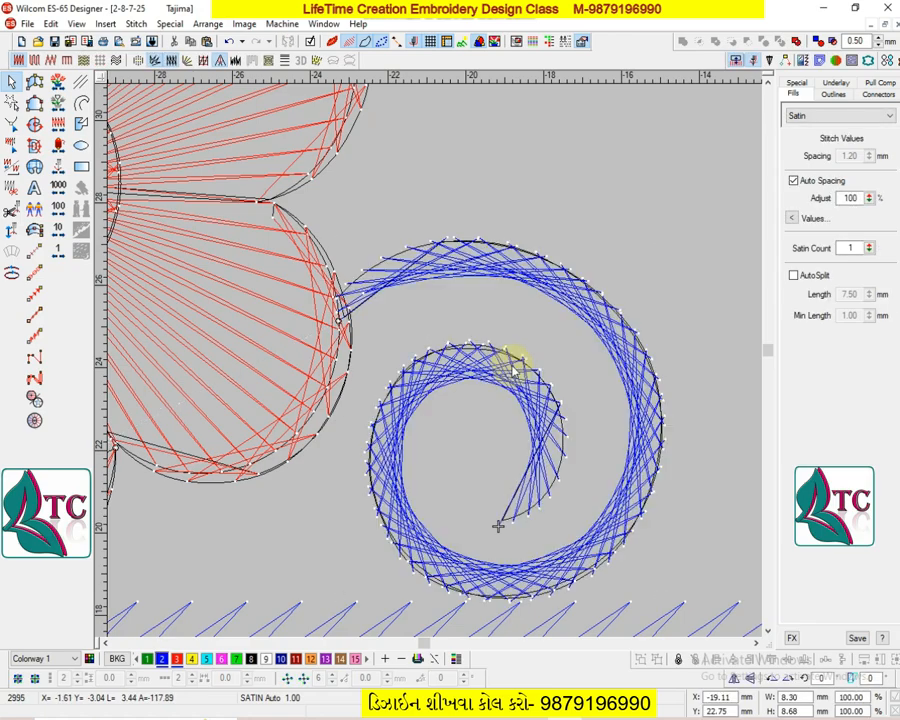
{"action": "left_click", "coordinate": [507, 368]}
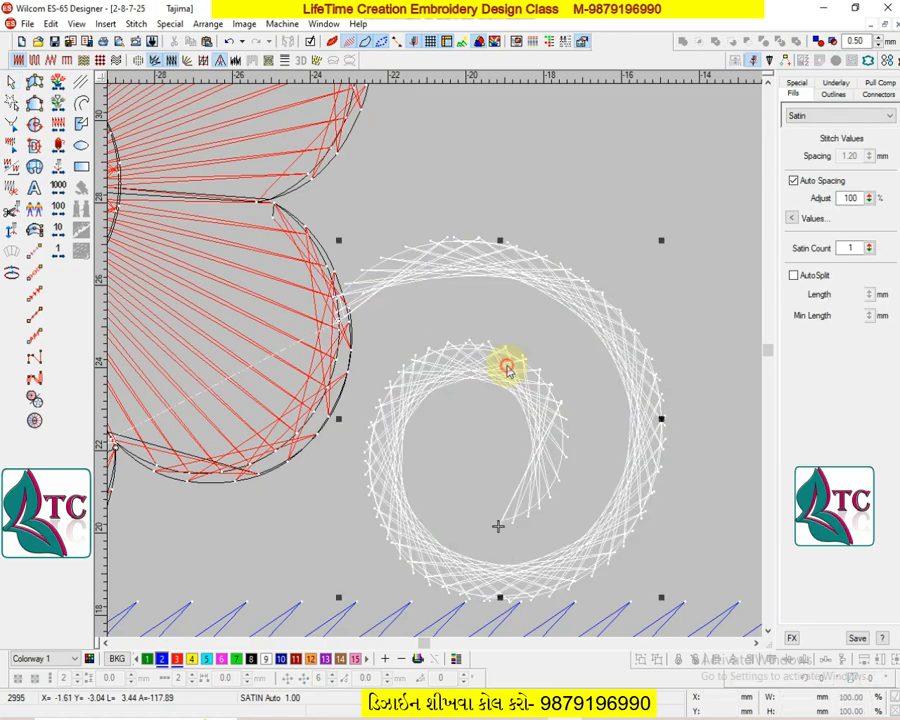
{"action": "left_click", "coordinate": [794, 180]}
{"action": "key", "text": "h"}
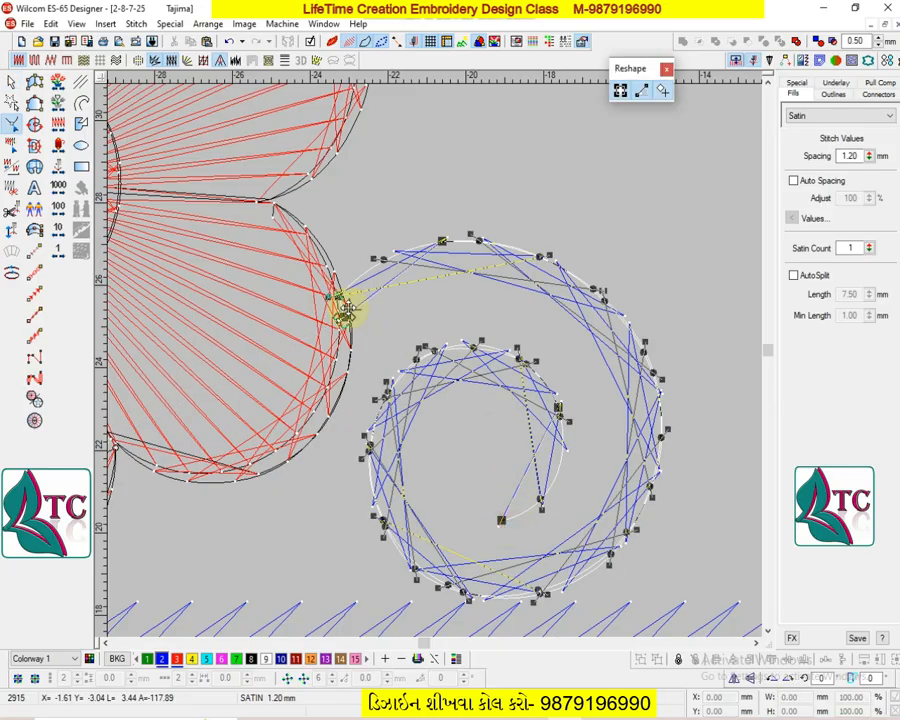
{"action": "key", "text": "Escape"}
{"action": "key", "text": "Escape"}
{"action": "left_click", "coordinate": [523, 268]}
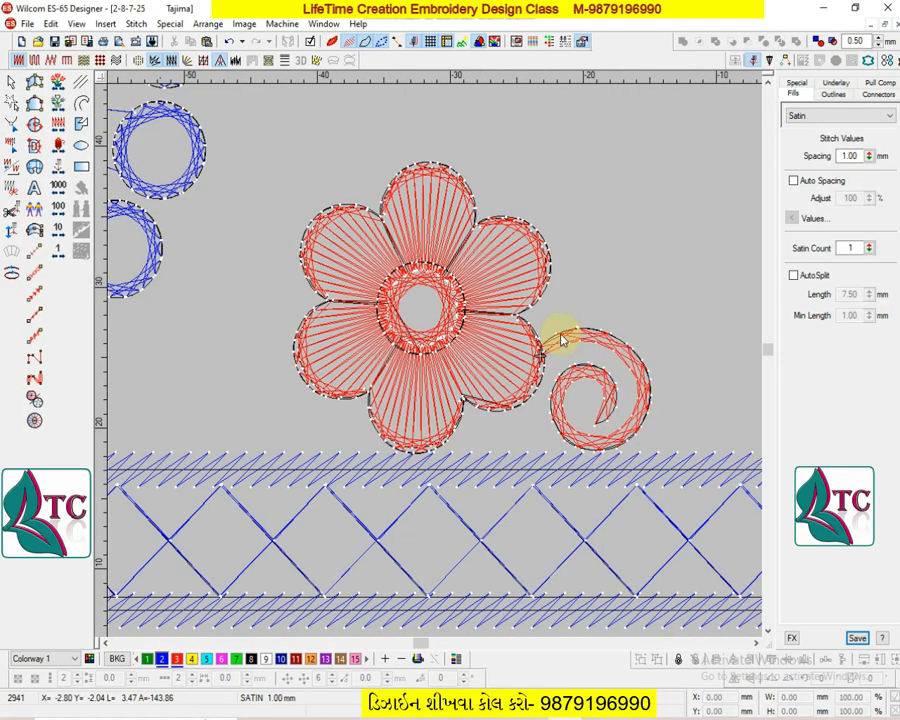
- Mirror-copy the satin spiral about the red flower's vertical centre line onto the flower's left side
{"action": "left_click", "coordinate": [562, 339]}
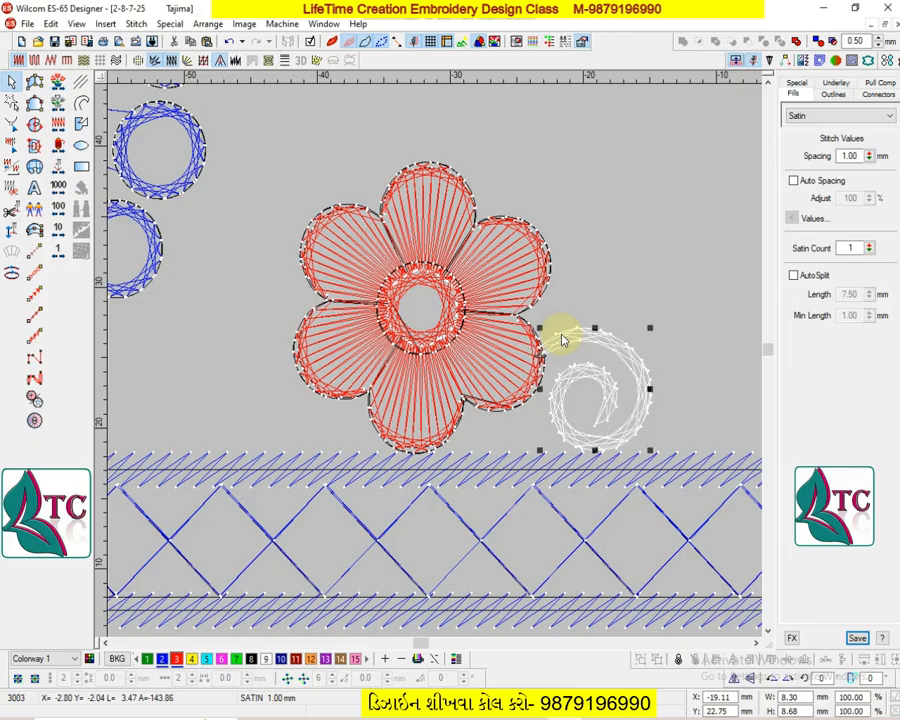
{"action": "key", "text": "alt+e"}
{"action": "key", "text": "t"}
{"action": "left_click", "coordinate": [508, 343]}
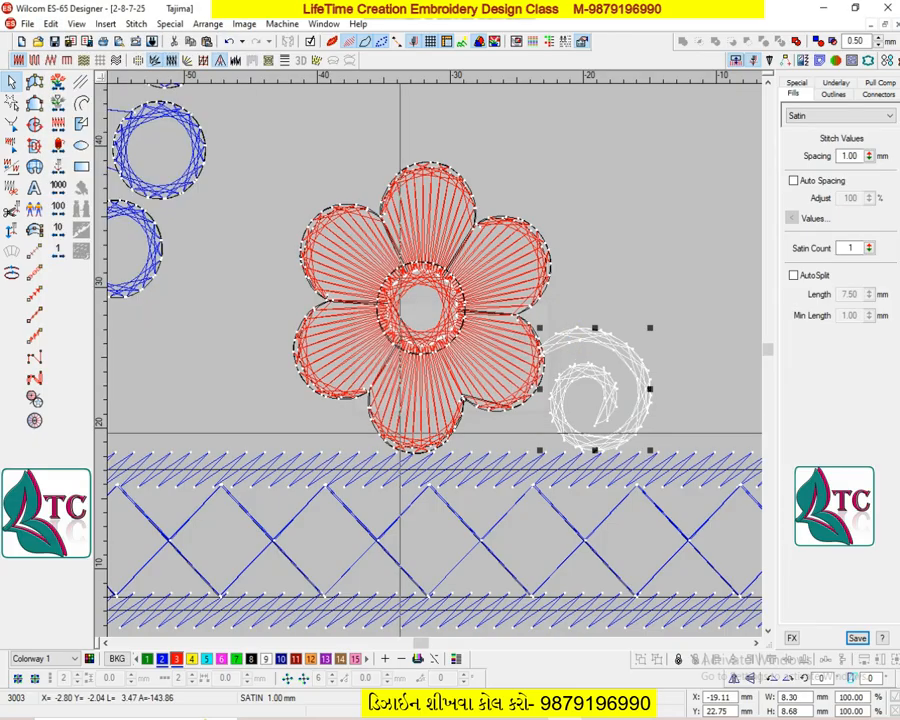
{"action": "left_click", "coordinate": [420, 218]}
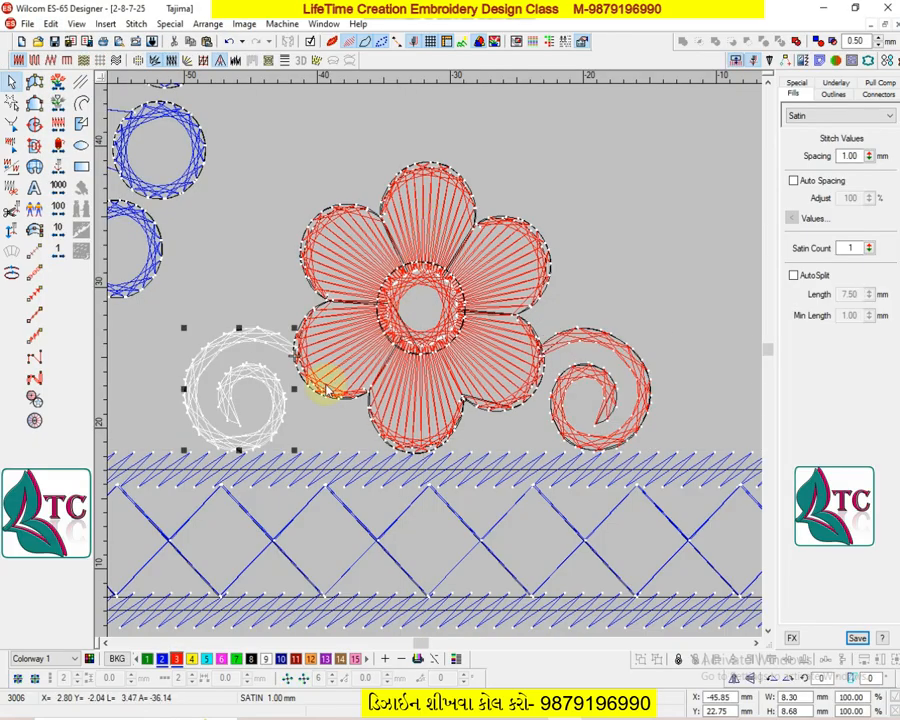
{"action": "key", "text": "Escape"}
- Place a copy of the red flower above the original, clear of it, and ungroup the copy
{"action": "key", "text": "shift+z"}
{"action": "key", "text": "z"}
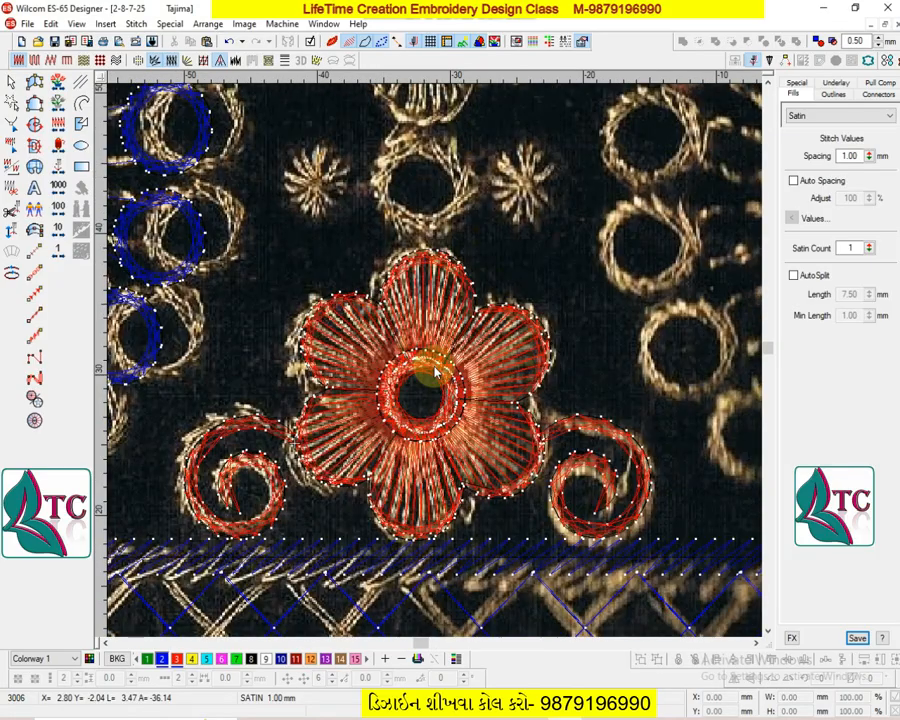
{"action": "left_click", "coordinate": [425, 370]}
{"action": "left_click_drag", "start_coordinate": [429, 366], "coordinate": [474, 208]}
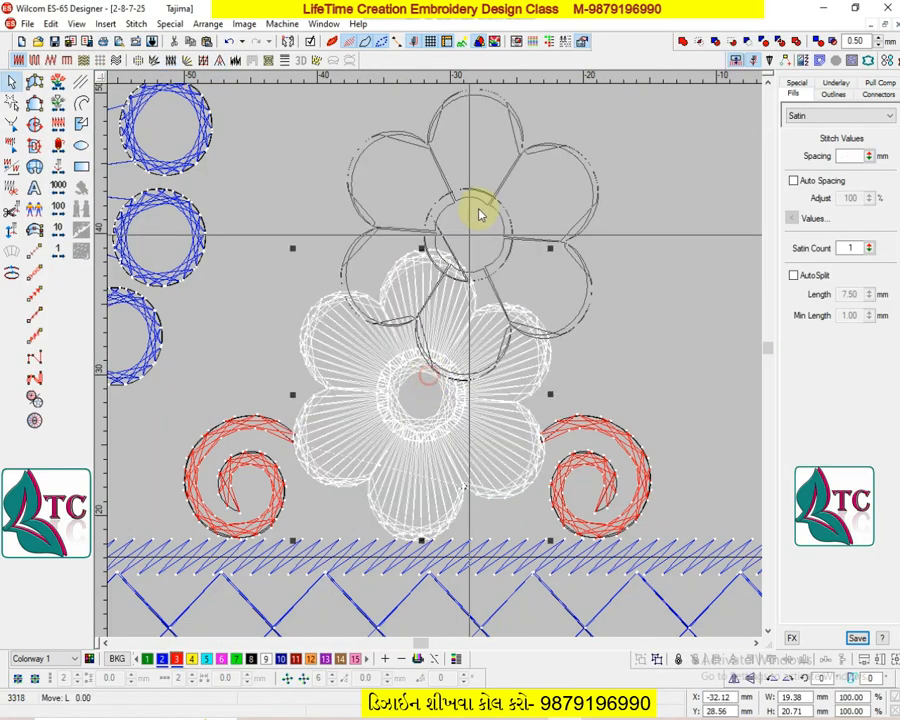
{"action": "key", "text": "shift+z"}
{"action": "left_click_drag", "start_coordinate": [546, 310], "coordinate": [546, 306]}
{"action": "key", "text": "ctrl+u"}
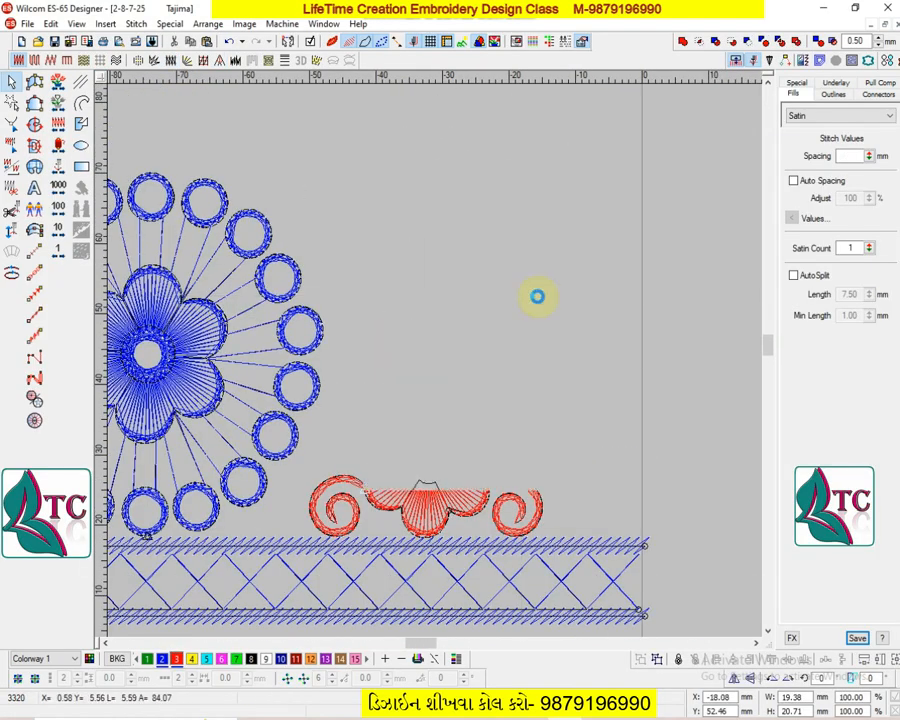
- Separate the copied flower's centre ring, delete its petals and place the ring over the artwork circle above the red flower
{"action": "left_click", "coordinate": [530, 291]}
{"action": "left_click_drag", "start_coordinate": [623, 193], "coordinate": [424, 391]}
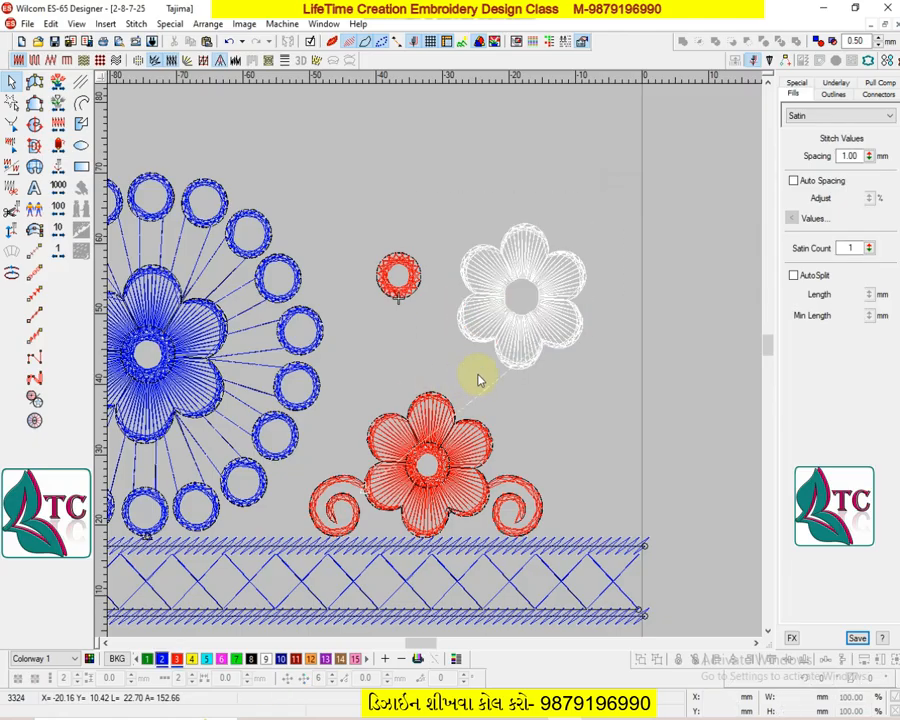
{"action": "key", "text": "Delete"}
{"action": "key", "text": "d"}
{"action": "left_click_drag", "start_coordinate": [409, 287], "coordinate": [427, 361]}
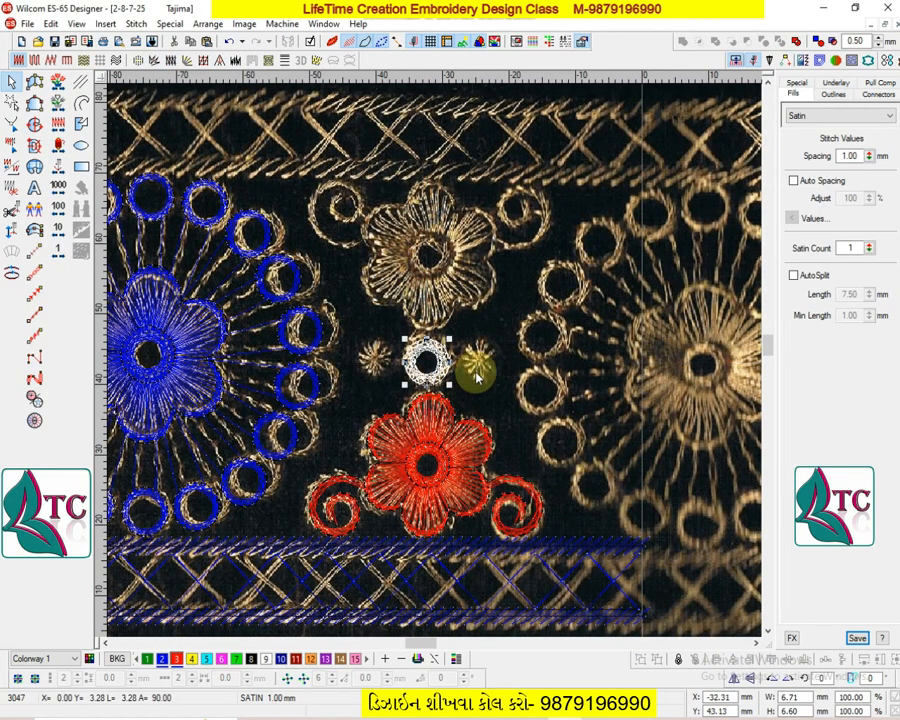
- Compare the ring with the artwork circle and nudge it up by about 0.1 mm
{"action": "key", "text": "z"}
{"action": "key", "text": "d"}
{"action": "key", "text": "d"}
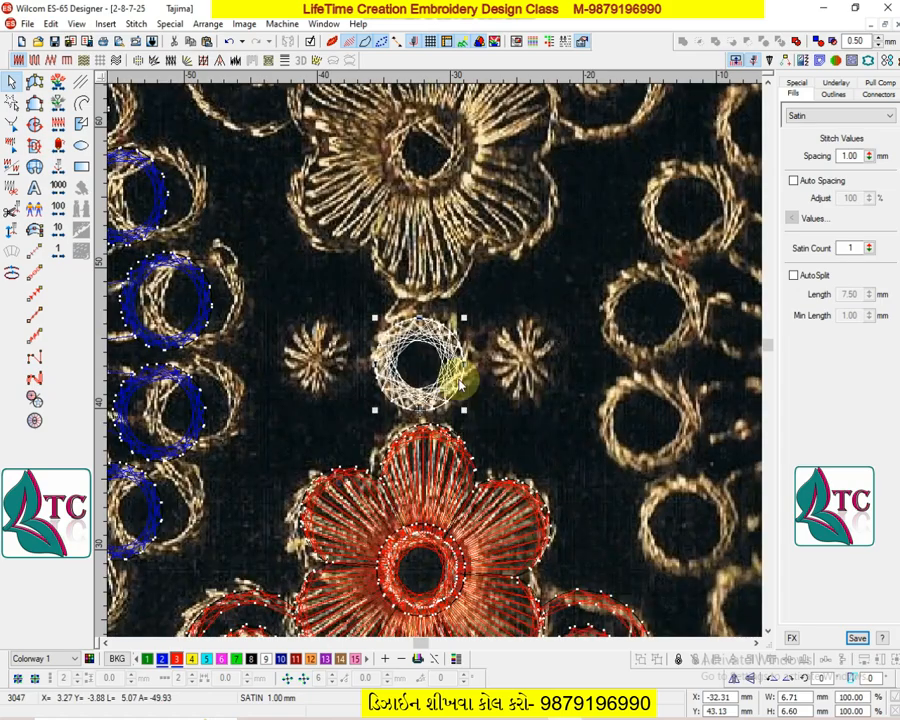
{"action": "key", "text": "shift+z"}
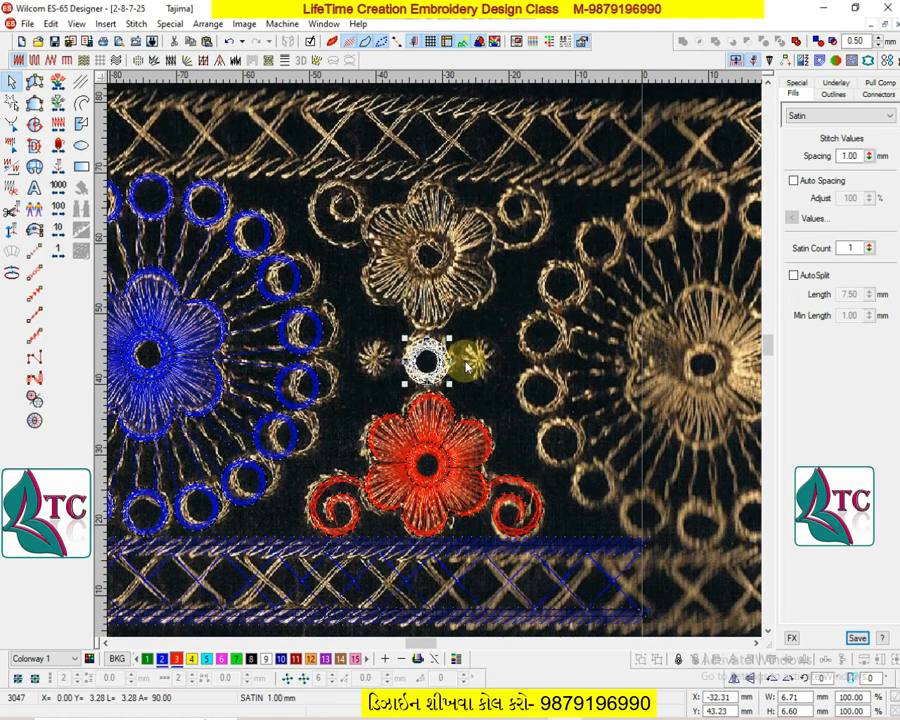
{"action": "key", "text": "d"}
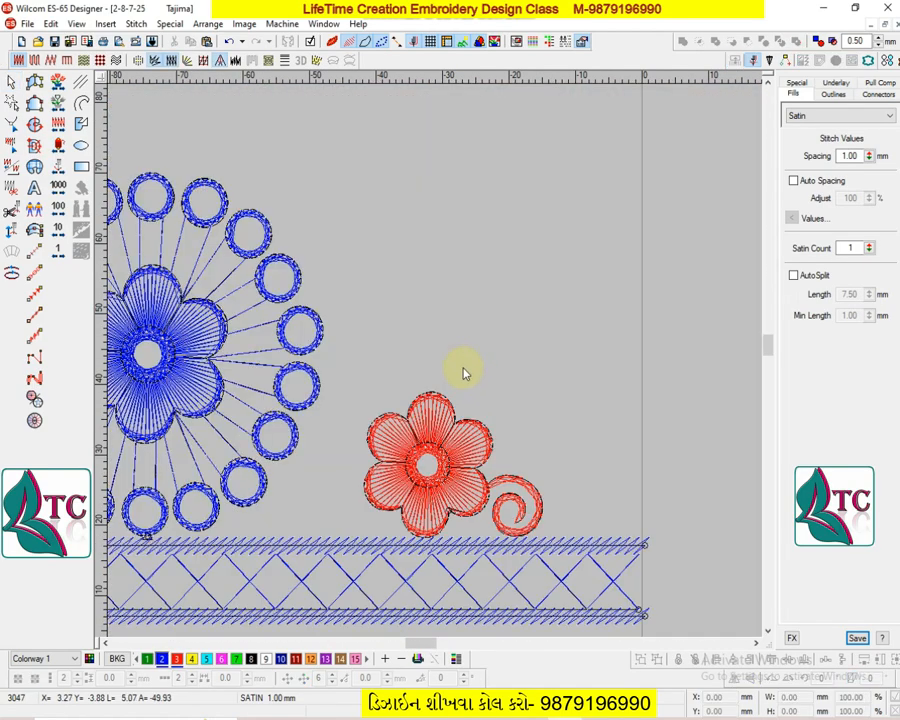
{"action": "key", "text": "d"}
{"action": "key", "text": "Escape"}
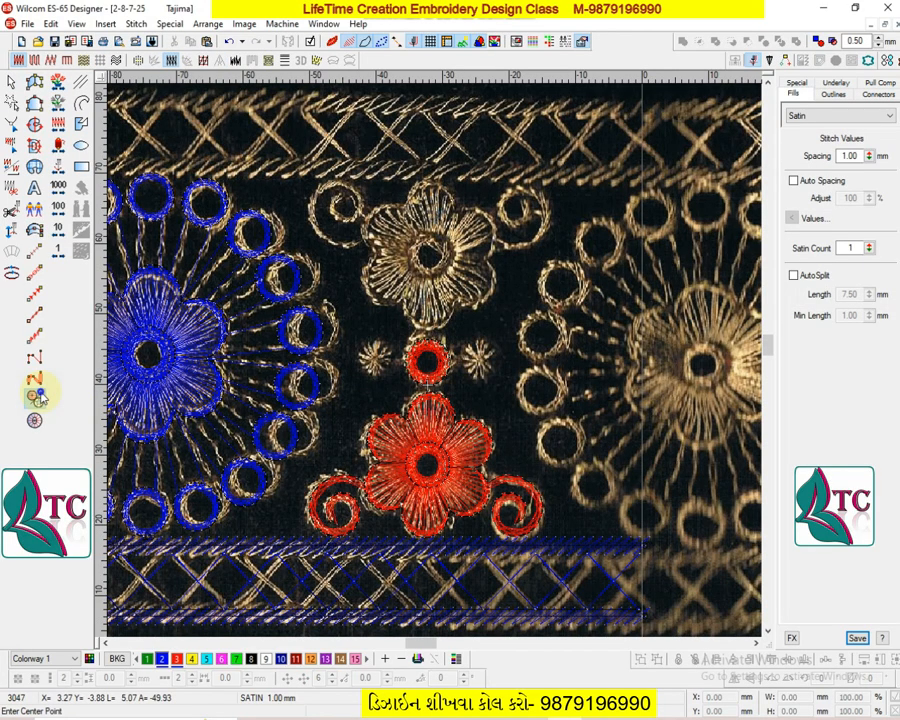
- Digitize a zigzag-filled circle about 5 mm in diameter over the small star left of the ring
{"action": "left_click", "coordinate": [37, 396]}
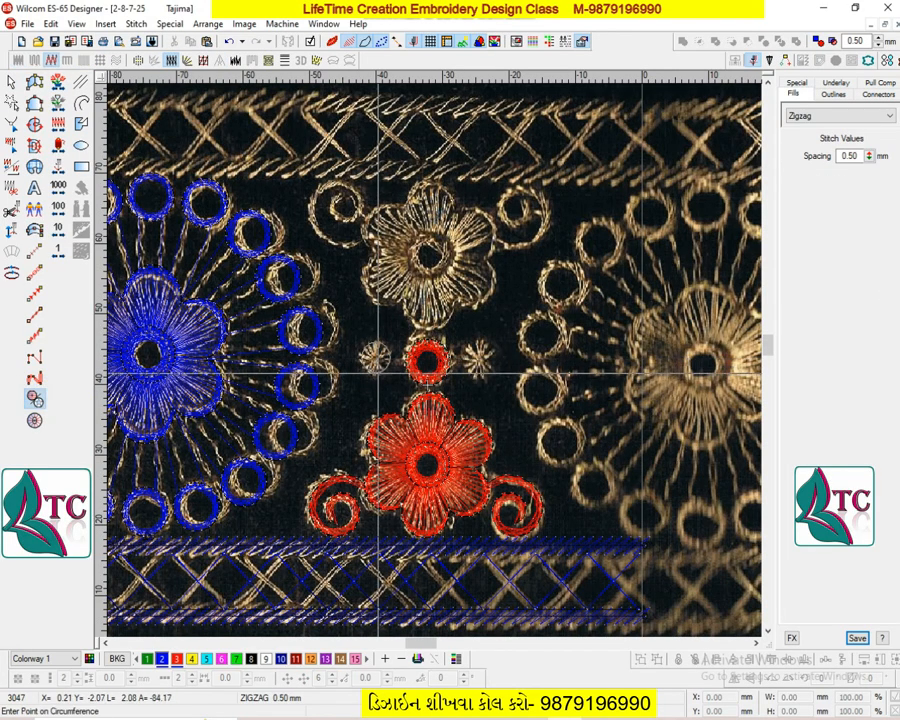
{"action": "left_click", "coordinate": [392, 355]}
{"action": "key", "text": "Return"}
{"action": "key", "text": "d"}
{"action": "key", "text": "z"}
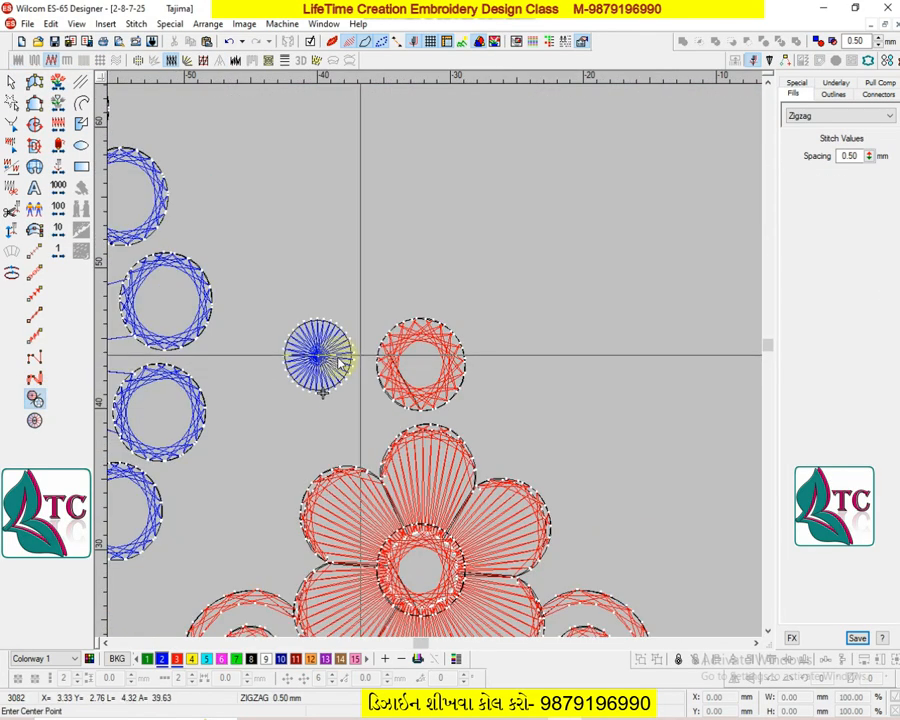
- Reduce the small circle's target stitch count through Process to give a zigzag spacing of 1.27 mm
{"action": "key", "text": "Escape"}
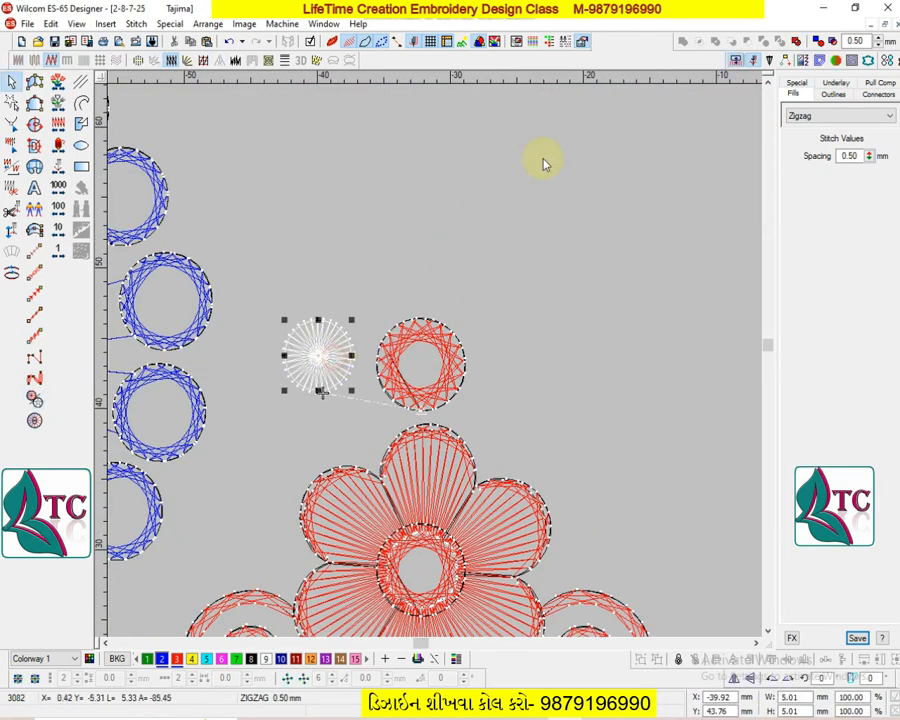
{"action": "left_click", "coordinate": [801, 63]}
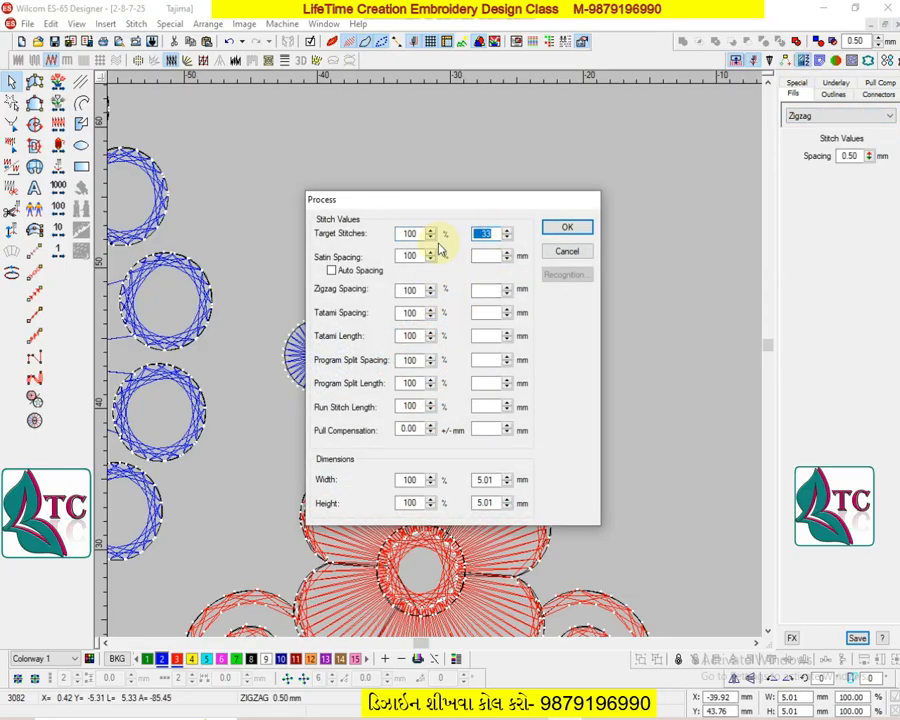
{"action": "key", "text": "Return"}
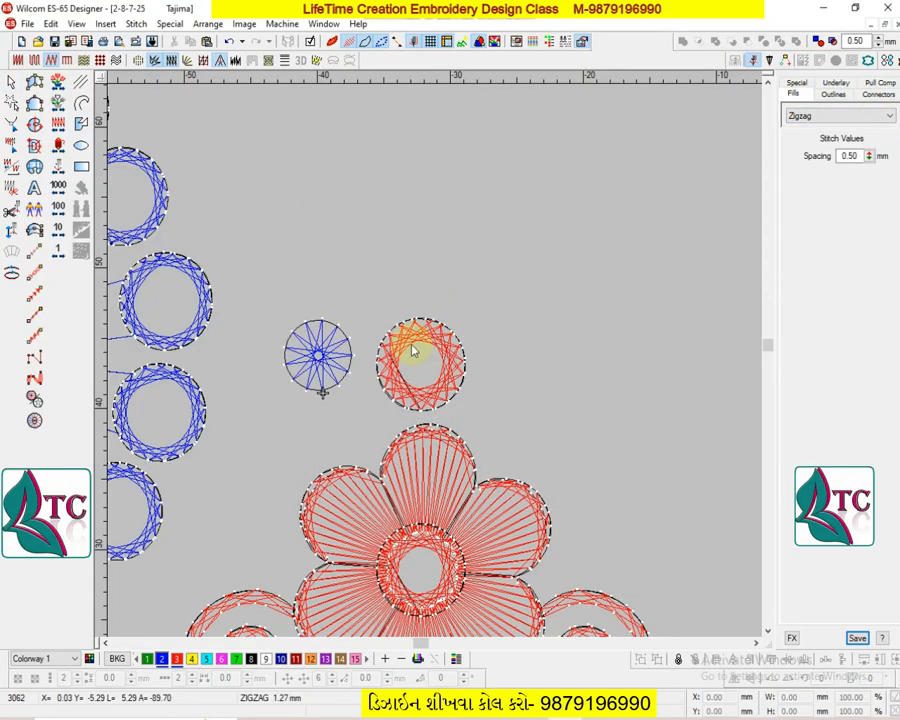
- Reshape the star circle to put its stitch entry and exit on the side facing the ring, and nudge it onto the artwork star
{"action": "key", "text": "d"}
{"action": "left_click", "coordinate": [336, 368]}
{"action": "key", "text": "h"}
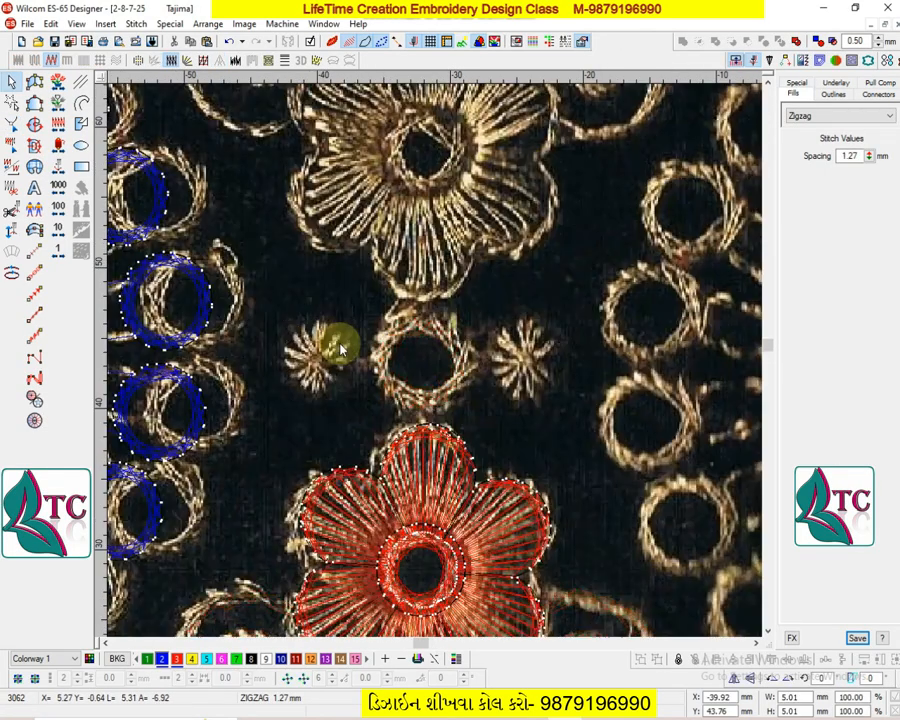
{"action": "left_click", "coordinate": [340, 348]}
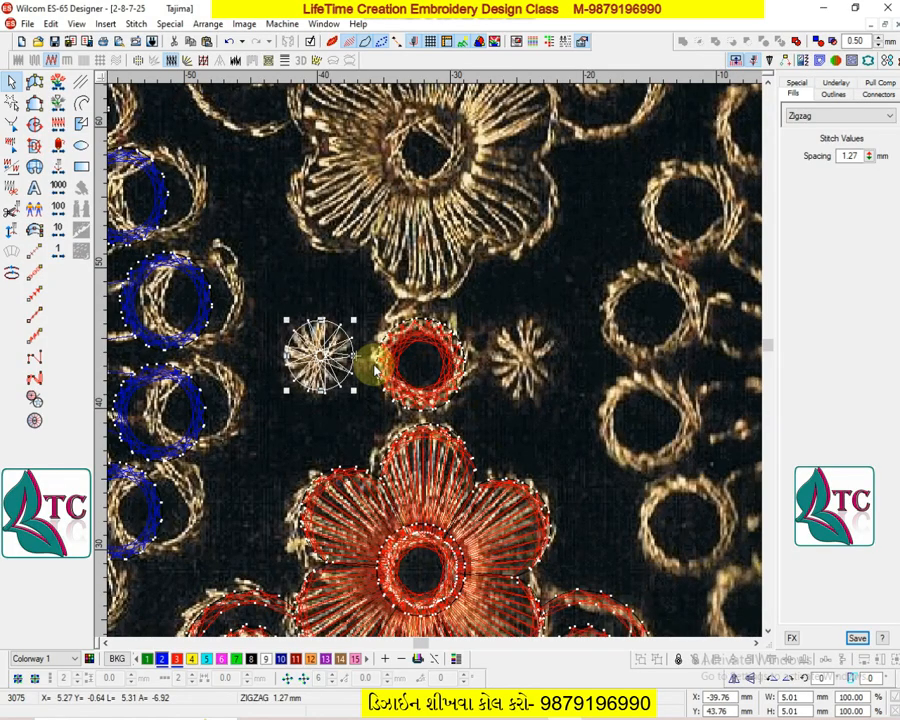
- Mirror-copy the star circle to the ring's right side and check the group against the artwork
{"action": "left_click", "coordinate": [384, 394]}
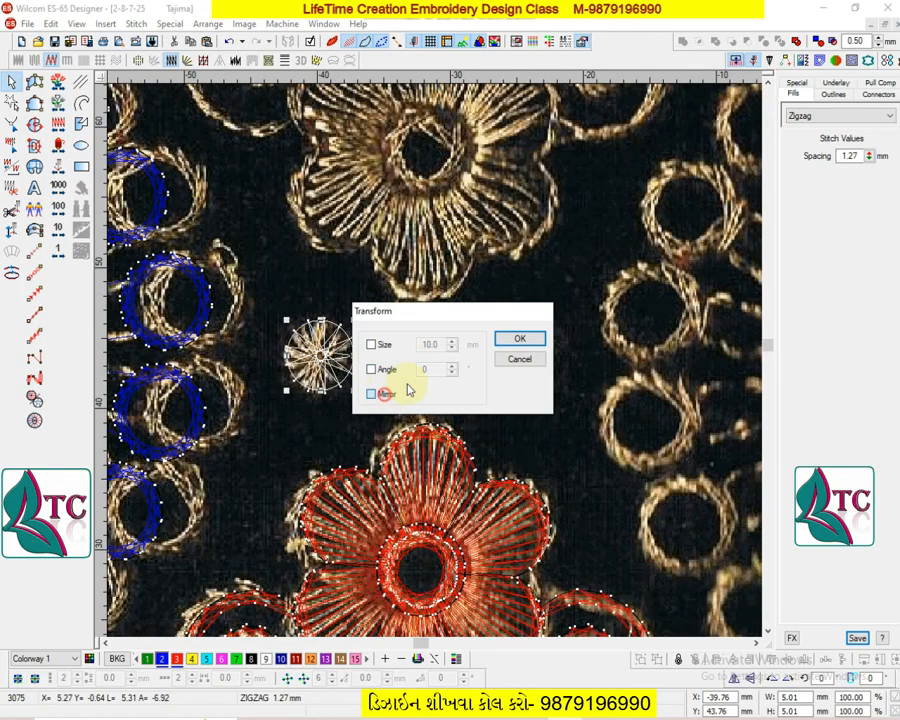
{"action": "left_click", "coordinate": [540, 345]}
{"action": "left_click", "coordinate": [438, 291]}
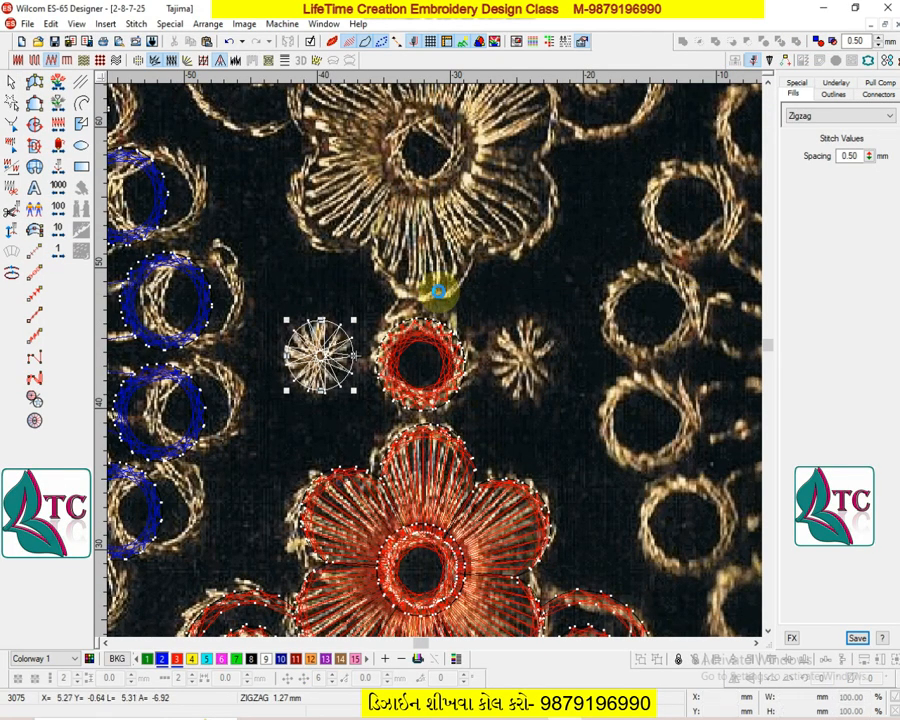
{"action": "key", "text": "Escape"}
{"action": "key", "text": "d"}
{"action": "key", "text": "d"}
{"action": "key", "text": "shift+z"}
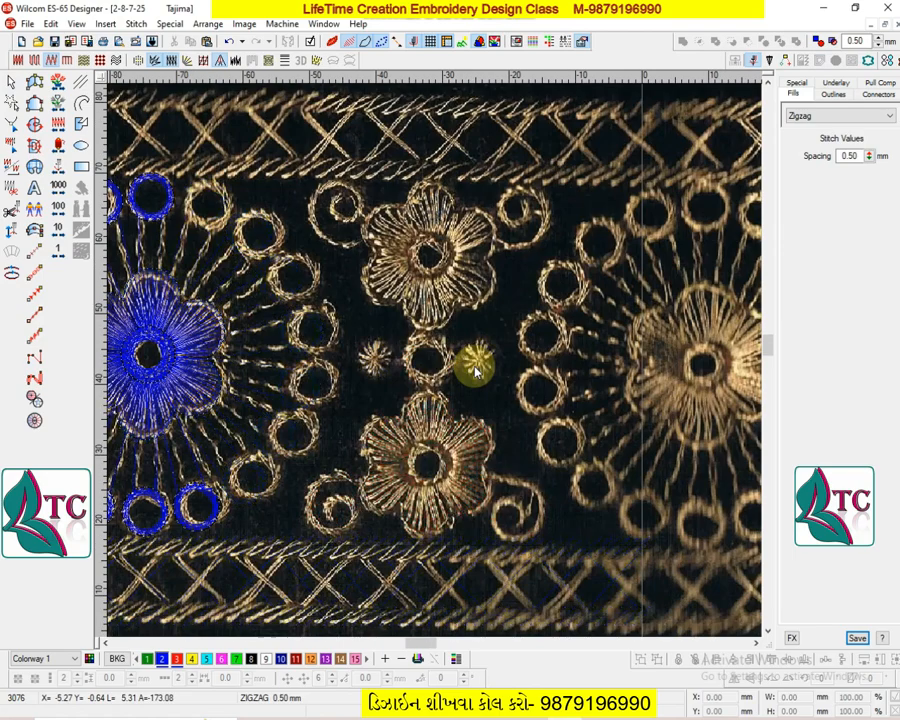
{"action": "key", "text": "d"}
- Travel to the stitch on the lower-right petal where the right spiral begins, and cut and paste the spiral into the sequence there
{"action": "left_click", "coordinate": [440, 444]}
{"action": "scroll", "coordinate": [550, 443], "scroll_direction": "down", "scroll_amount": 1}
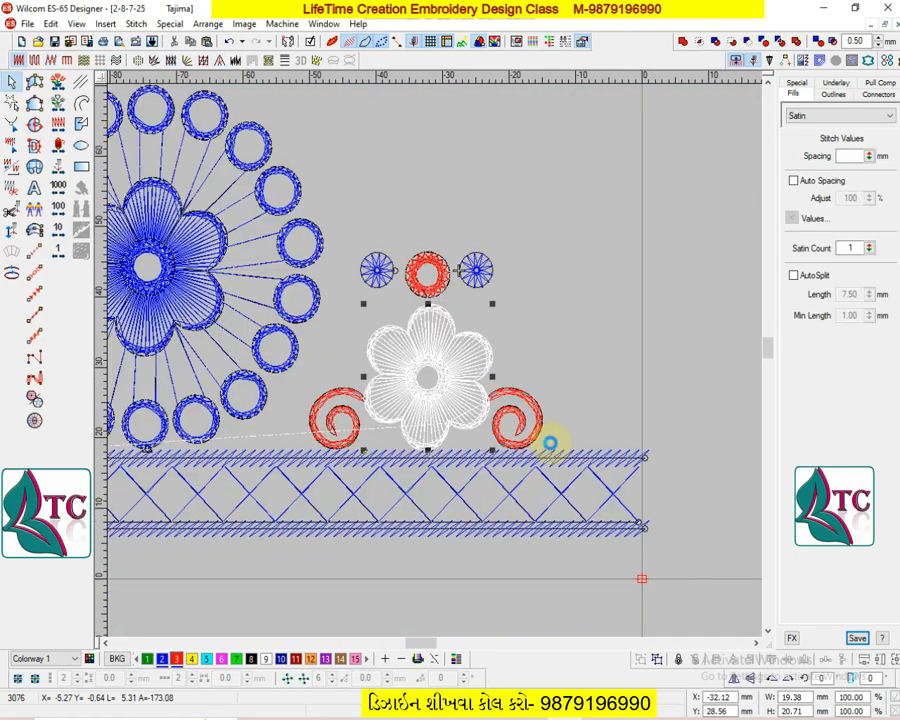
{"action": "key", "text": "z"}
{"action": "key", "text": "e"}
{"action": "left_click", "coordinate": [547, 444]}
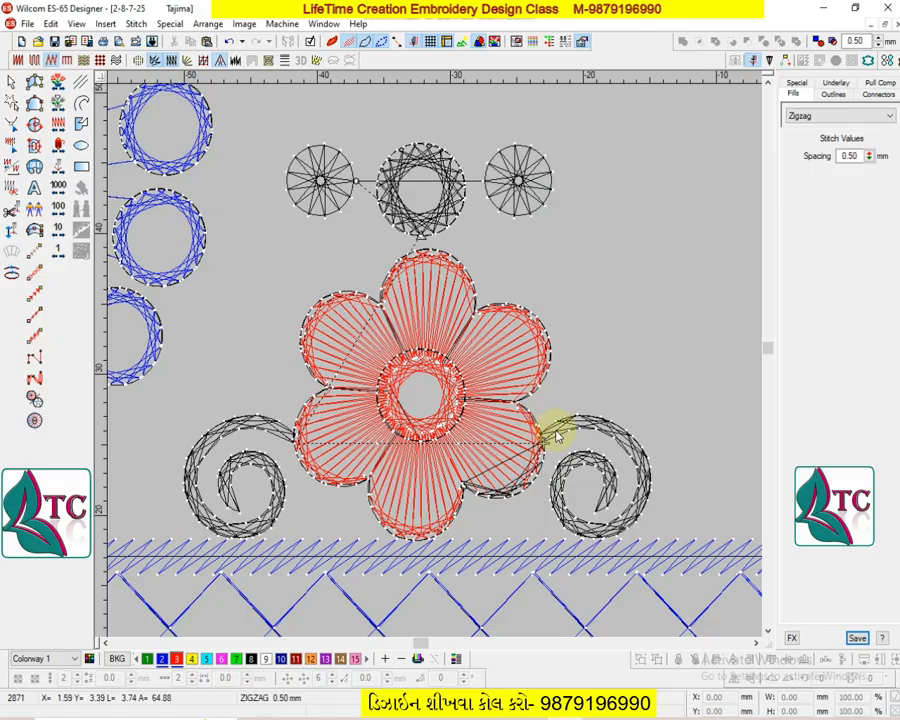
{"action": "left_click", "coordinate": [557, 424]}
{"action": "key", "text": "ctrl+x"}
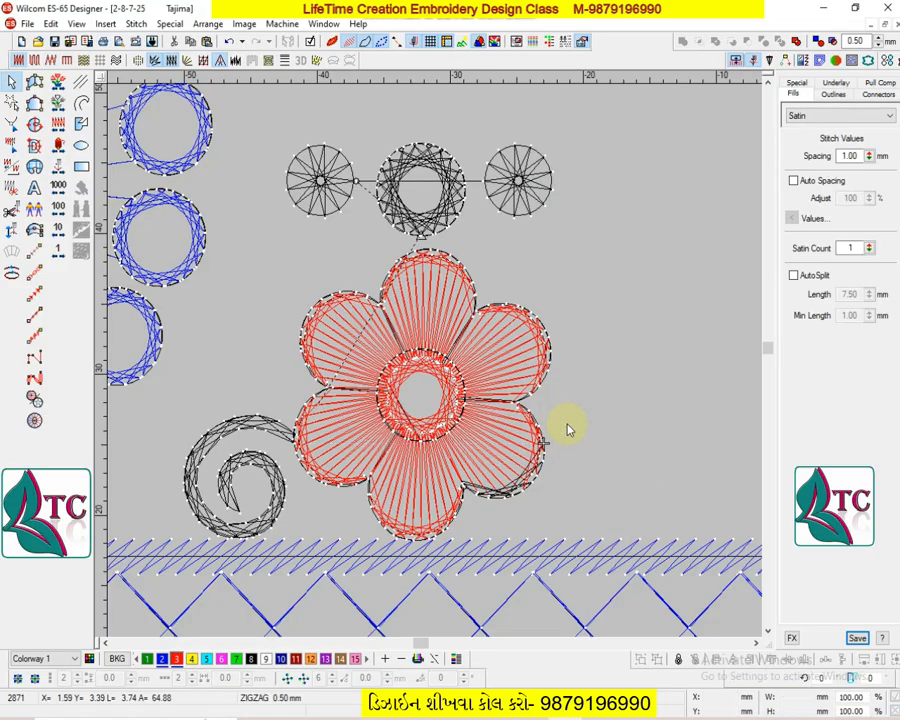
{"action": "key", "text": "ctrl+v"}
- Travel to the stitch on the lower-left petal where the left spiral begins, resequence the spiral there and return to the design's end
{"action": "key", "text": "e"}
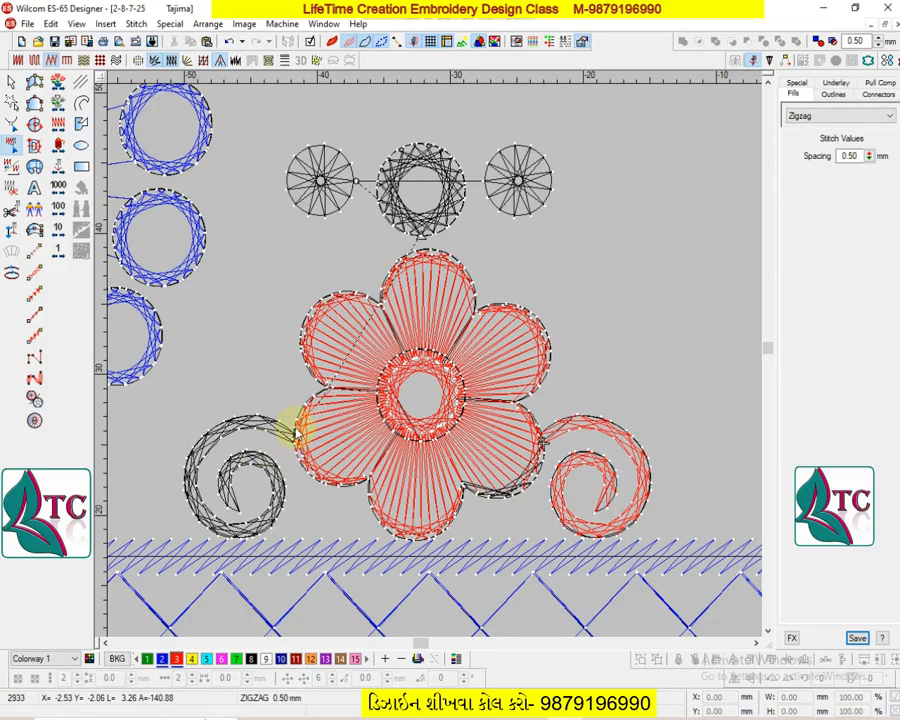
{"action": "key", "text": "Page_Up"}
{"action": "left_click", "coordinate": [296, 450]}
{"action": "key", "text": "Escape"}
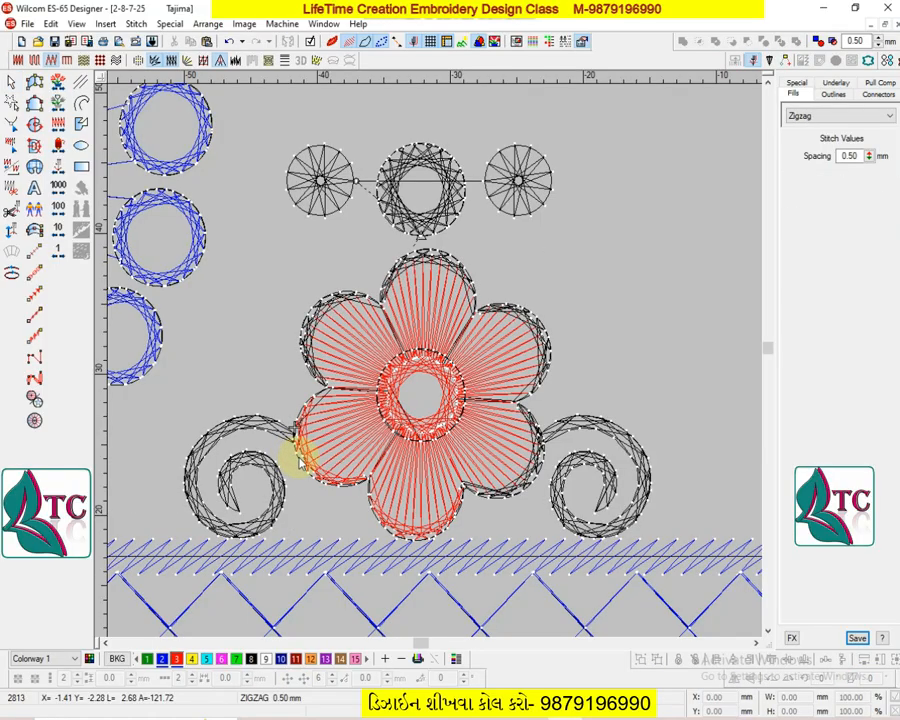
{"action": "left_click", "coordinate": [267, 422]}
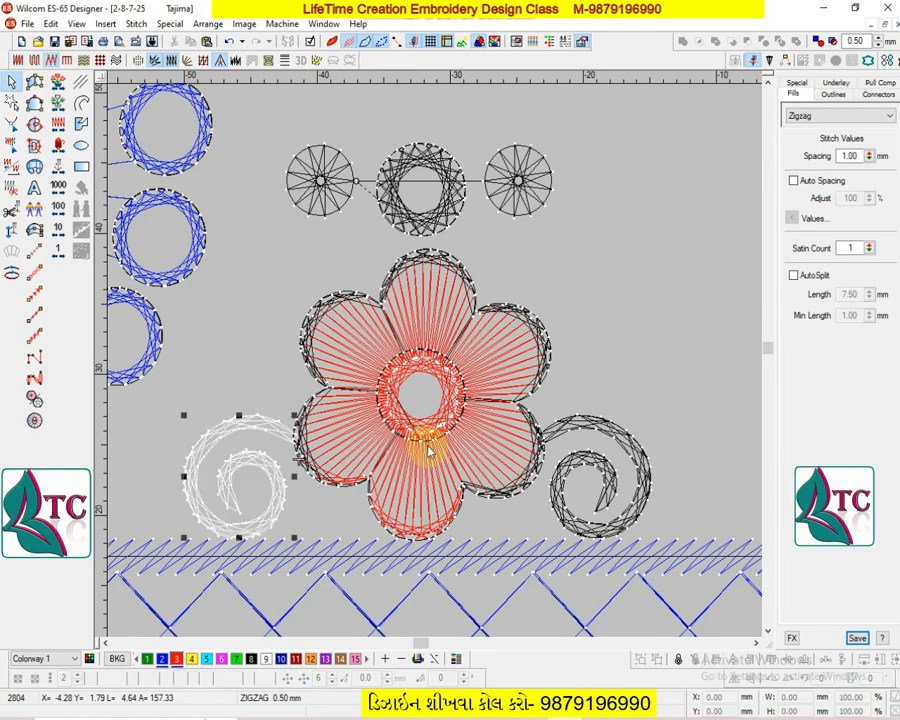
{"action": "key", "text": "Page_Down"}
{"action": "key", "text": "shift+z"}
{"action": "key", "text": "End"}
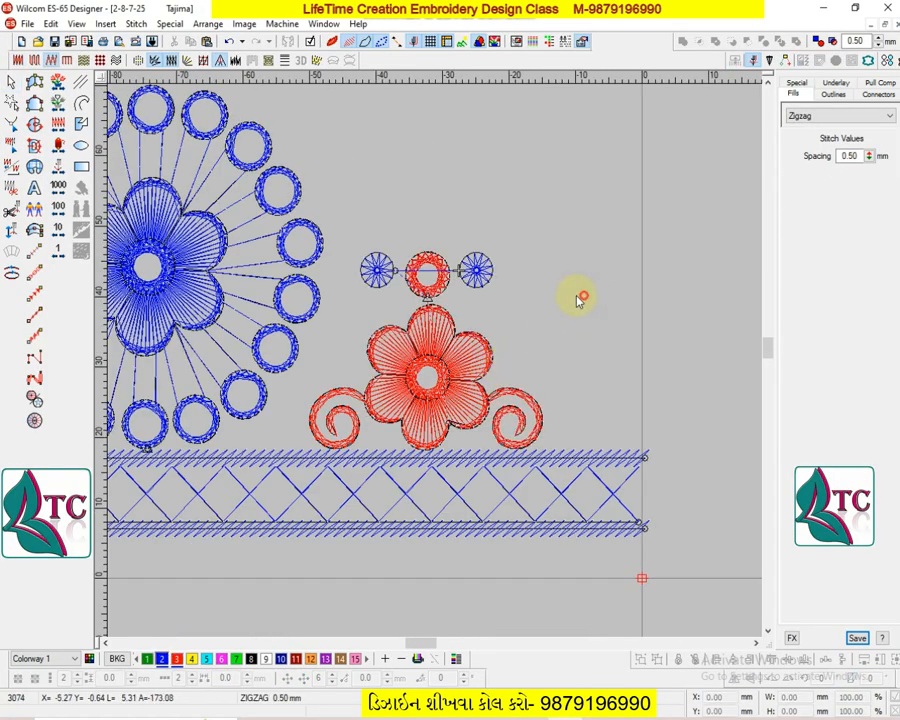
- Mirror-copy the red flower with its two spirals vertically and move the copy straight up to about Y 68 mm
{"action": "left_click_drag", "start_coordinate": [289, 502], "coordinate": [296, 482]}
{"action": "key", "text": "Escape"}
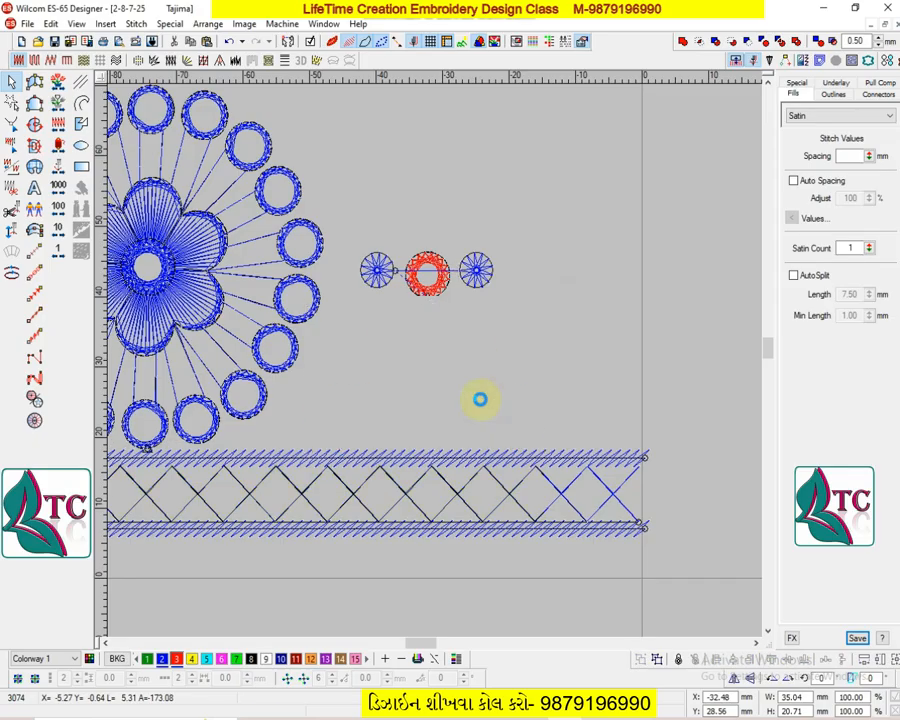
{"action": "scroll", "coordinate": [478, 398], "scroll_direction": "up", "scroll_amount": 1}
{"action": "left_click", "coordinate": [444, 422]}
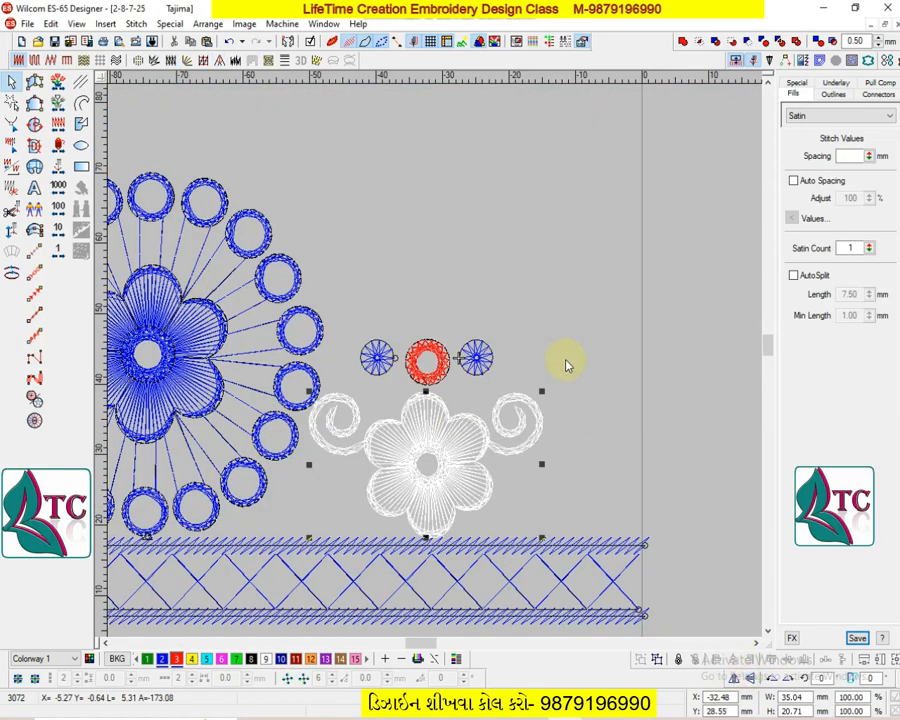
{"action": "key", "text": "shift+z"}
{"action": "left_click_drag", "start_coordinate": [499, 378], "coordinate": [500, 372]}
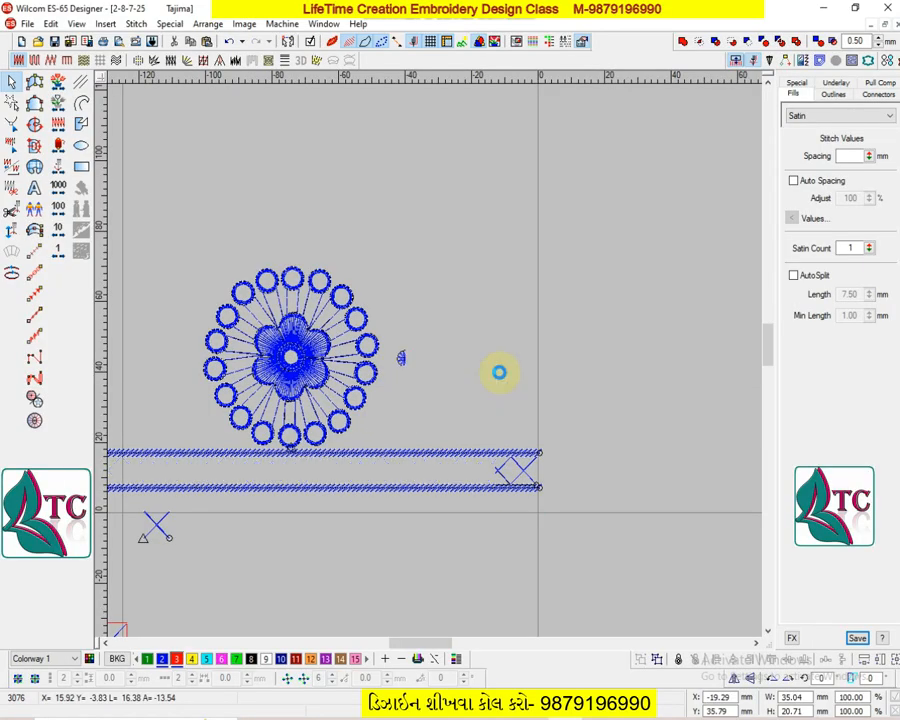
{"action": "key", "text": "ctrl+z"}
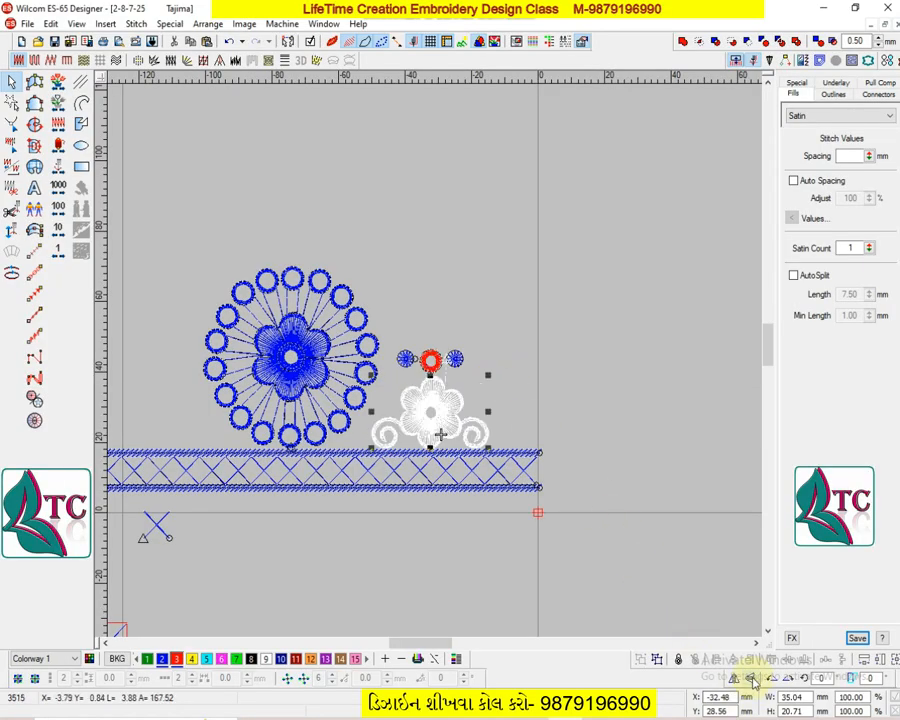
{"action": "key", "text": "shift+z"}
{"action": "key", "text": "Up"}
{"action": "key", "text": "Up"}
{"action": "key", "text": "Up"}
{"action": "key", "text": "Up"}
{"action": "key", "text": "Up"}
{"action": "key", "text": "Up"}
{"action": "key", "text": "Up"}
{"action": "key", "text": "Up"}
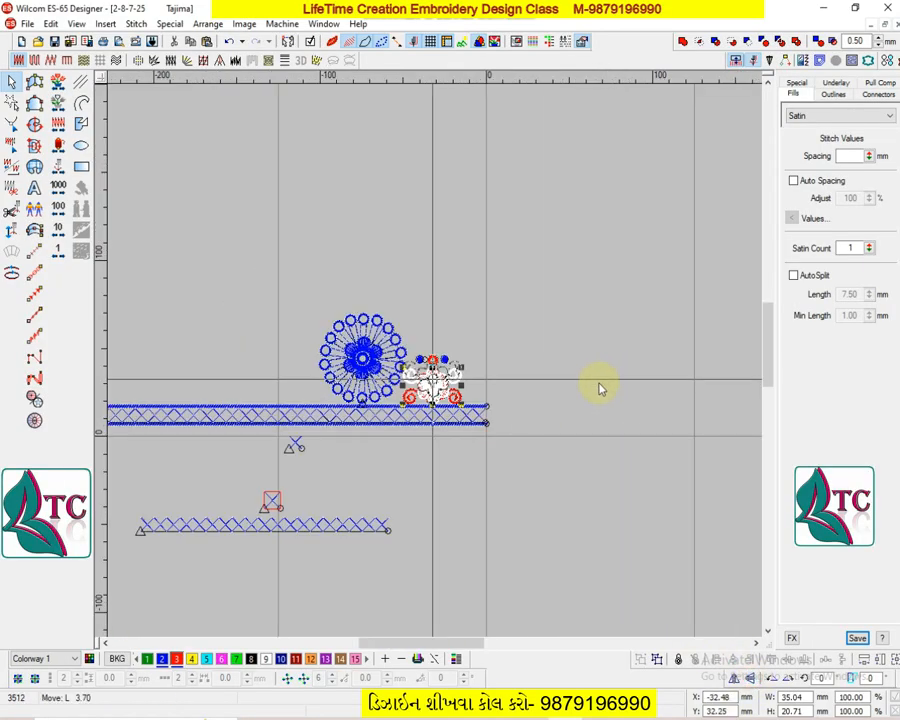
{"action": "key", "text": "Up"}
{"action": "key", "text": "Up"}
{"action": "key", "text": "Up"}
{"action": "key", "text": "Up"}
{"action": "key", "text": "Up"}
{"action": "key", "text": "Up"}
{"action": "key", "text": "Up"}
{"action": "key", "text": "Up"}
{"action": "key", "text": "Up"}
{"action": "key", "text": "Up"}
{"action": "key", "text": "Up"}
{"action": "key", "text": "Up"}
{"action": "key", "text": "Up"}
{"action": "key", "text": "Up"}
{"action": "key", "text": "Up"}
{"action": "key", "text": "Up"}
{"action": "key", "text": "Up"}
{"action": "key", "text": "Up"}
{"action": "key", "text": "Up"}
{"action": "key", "text": "Up"}
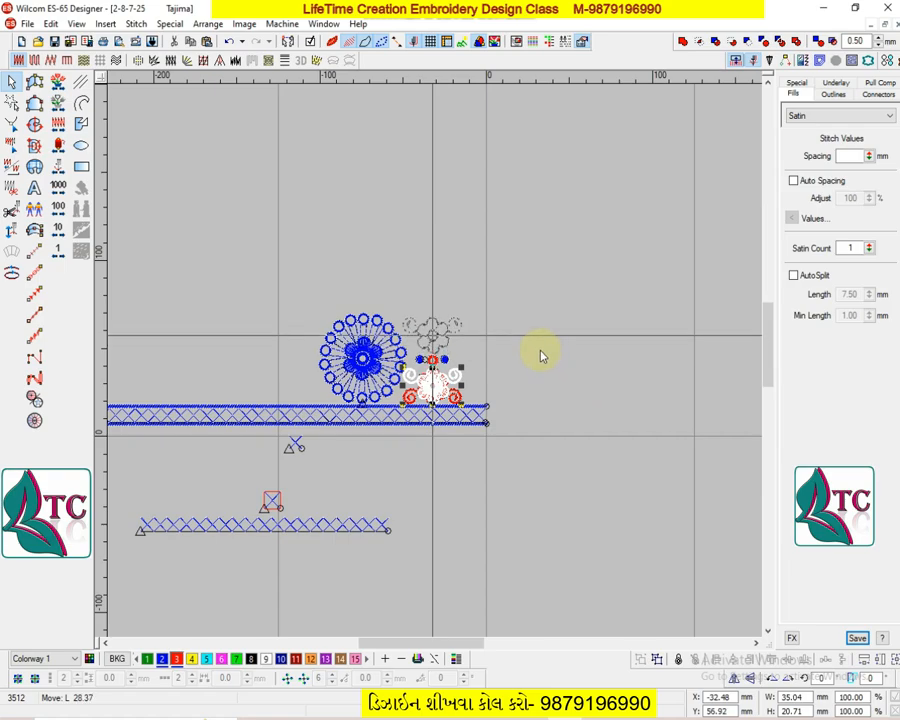
{"action": "key", "text": "Up"}
{"action": "key", "text": "Up"}
{"action": "key", "text": "Up"}
{"action": "key", "text": "Up"}
{"action": "key", "text": "Up"}
{"action": "key", "text": "Up"}
{"action": "key", "text": "Up"}
{"action": "key", "text": "Up"}
{"action": "key", "text": "Up"}
{"action": "key", "text": "Up"}
{"action": "key", "text": "Up"}
{"action": "key", "text": "Up"}
{"action": "key", "text": "z"}
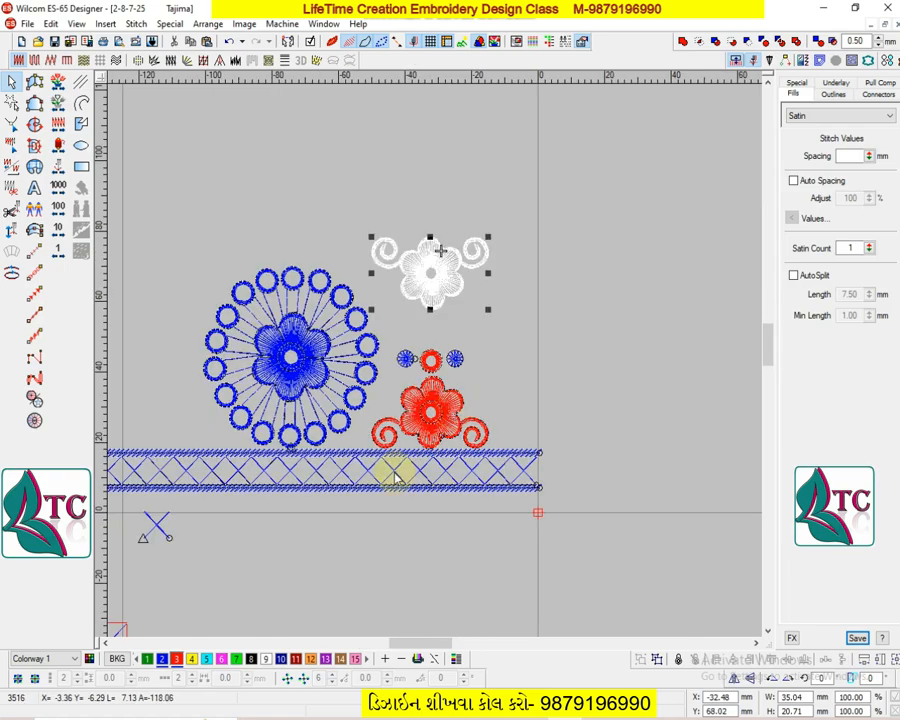
- Duplicate the complete lower cross band with its edge lines and move the copy straight up to about Y 78.3 mm
{"action": "left_click", "coordinate": [394, 486]}
{"action": "left_click", "coordinate": [385, 494], "text": "ctrl"}
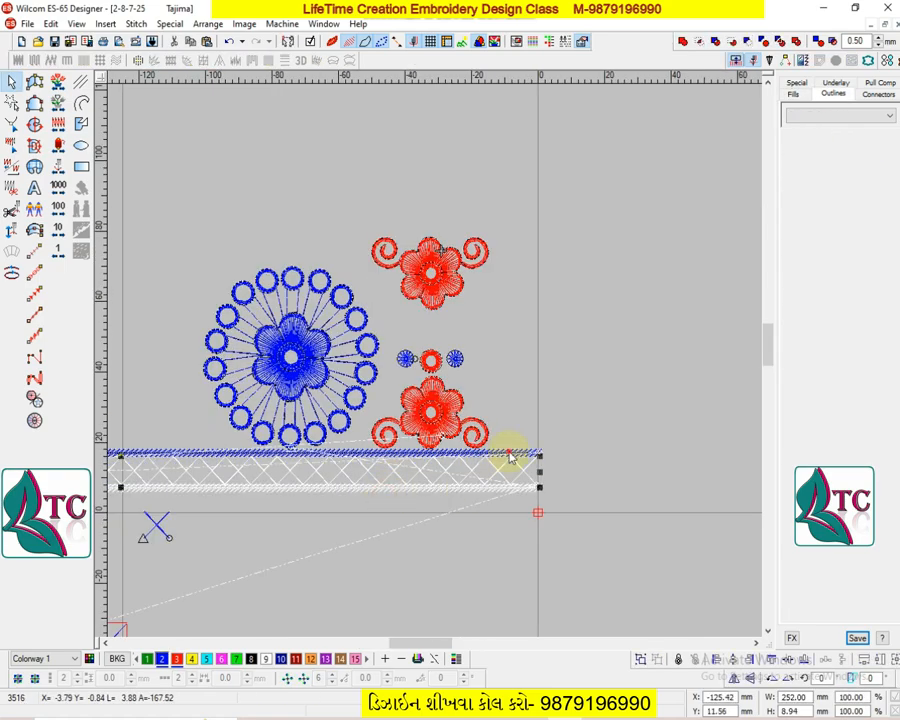
{"action": "key", "text": "shift+z"}
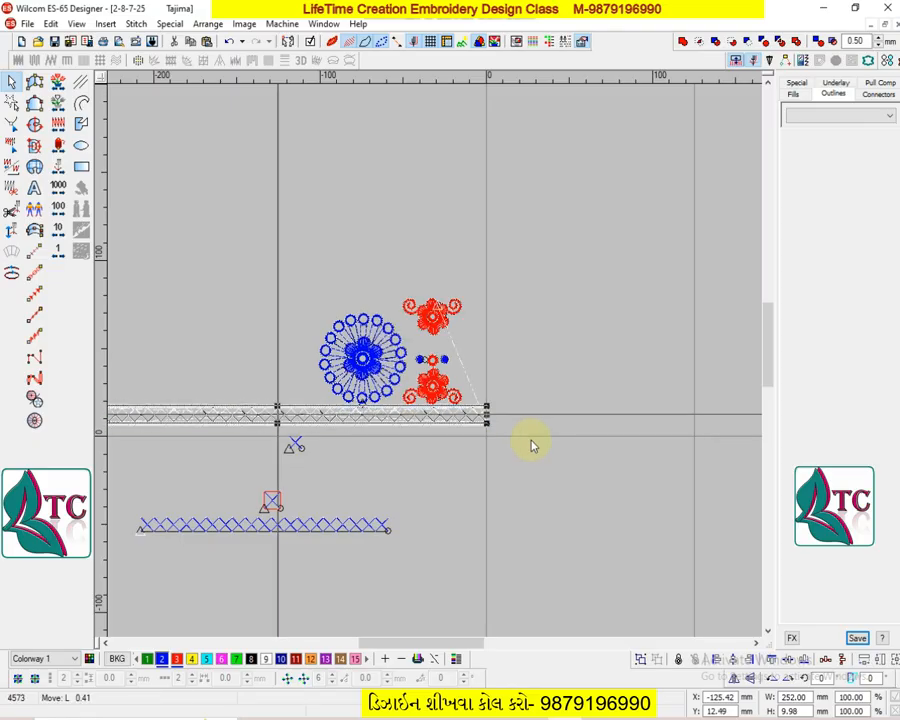
{"action": "key", "text": "Up"}
{"action": "key", "text": "Up"}
{"action": "key", "text": "Up"}
{"action": "key", "text": "Up"}
{"action": "key", "text": "Up"}
{"action": "key", "text": "Up"}
{"action": "key", "text": "Up"}
{"action": "key", "text": "Up"}
{"action": "key", "text": "Up"}
{"action": "key", "text": "Up"}
{"action": "key", "text": "Up"}
{"action": "key", "text": "Up"}
{"action": "key", "text": "Up"}
{"action": "key", "text": "Up"}
{"action": "key", "text": "Up"}
{"action": "key", "text": "Up"}
{"action": "key", "text": "Up"}
{"action": "key", "text": "Up"}
{"action": "key", "text": "Up"}
{"action": "key", "text": "Up"}
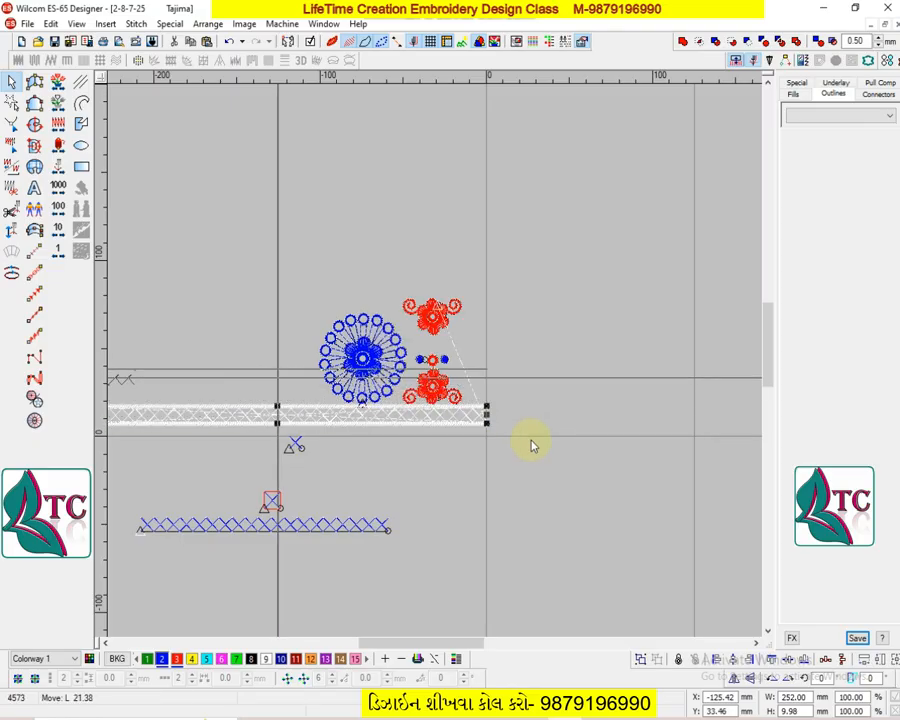
{"action": "key", "text": "Up"}
{"action": "key", "text": "Up"}
{"action": "key", "text": "Up"}
{"action": "key", "text": "Up"}
{"action": "key", "text": "Up"}
{"action": "key", "text": "Up"}
{"action": "key", "text": "Up"}
{"action": "key", "text": "Up"}
{"action": "key", "text": "Up"}
{"action": "key", "text": "Up"}
{"action": "key", "text": "Up"}
{"action": "key", "text": "Up"}
{"action": "key", "text": "Up"}
{"action": "key", "text": "Up"}
{"action": "key", "text": "Up"}
{"action": "key", "text": "Up"}
{"action": "key", "text": "Up"}
{"action": "key", "text": "Up"}
{"action": "key", "text": "Up"}
{"action": "key", "text": "Up"}
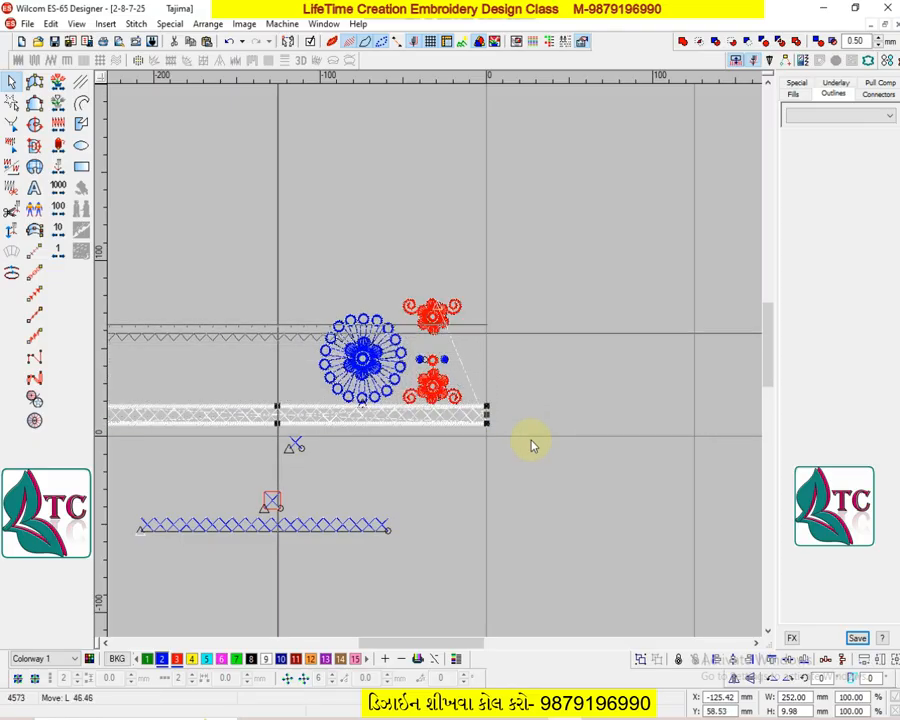
{"action": "key", "text": "Up"}
{"action": "key", "text": "Up"}
{"action": "key", "text": "Up"}
{"action": "key", "text": "Up"}
{"action": "key", "text": "Up"}
{"action": "key", "text": "Up"}
{"action": "key", "text": "Up"}
{"action": "key", "text": "Up"}
{"action": "key", "text": "Up"}
{"action": "key", "text": "Up"}
{"action": "key", "text": "Up"}
{"action": "key", "text": "Up"}
{"action": "key", "text": "Up"}
{"action": "key", "text": "Up"}
{"action": "key", "text": "Up"}
{"action": "key", "text": "Up"}
{"action": "key", "text": "Up"}
{"action": "key", "text": "Up"}
{"action": "key", "text": "Up"}
{"action": "key", "text": "Up"}
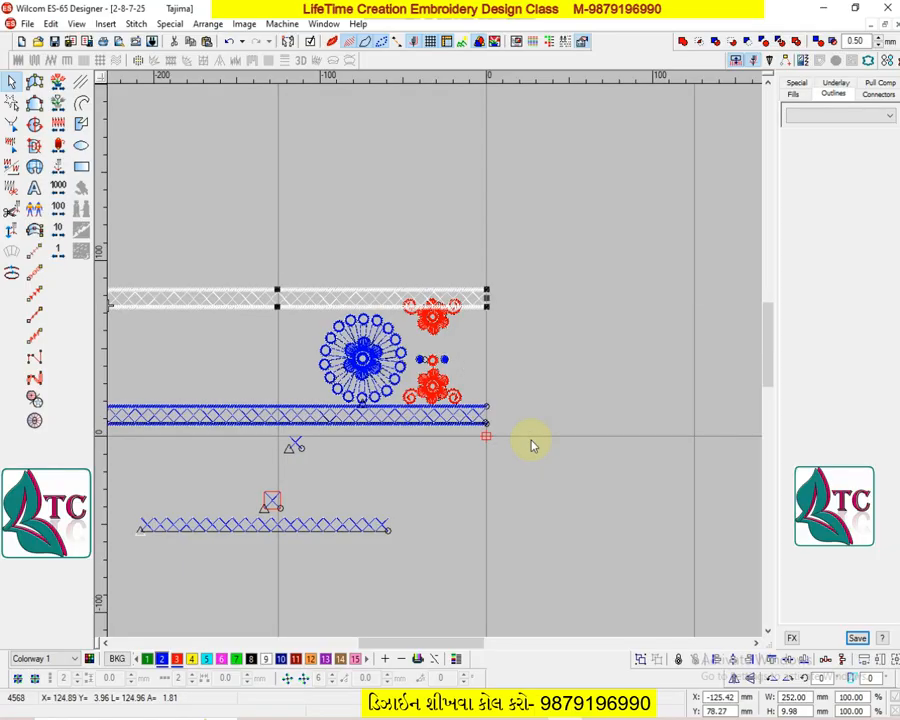
{"action": "key", "text": "z"}
{"action": "left_click", "coordinate": [525, 717]}
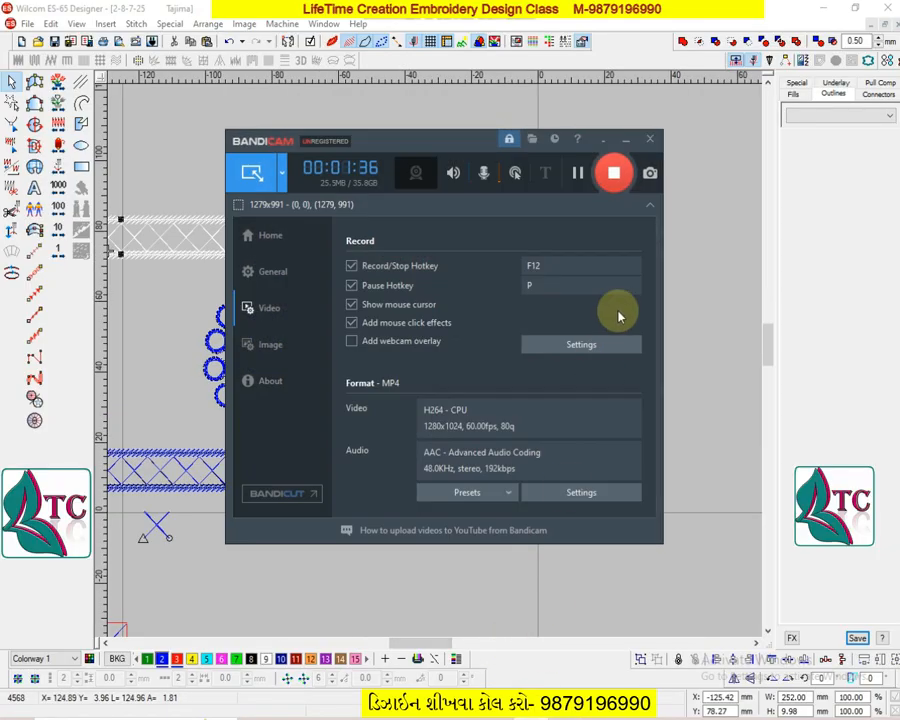
{"action": "left_click", "coordinate": [626, 140]}
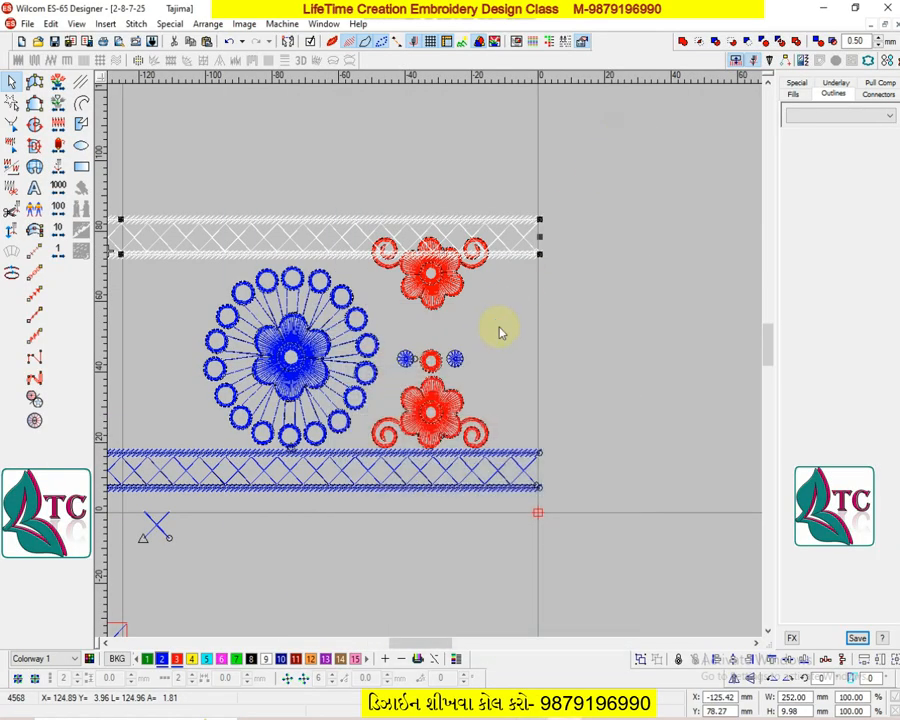
- Nudge the copied band down onto the artwork's upper cross band, to Y 76.83 mm
{"action": "key", "text": "d"}
{"action": "key", "text": "Down"}
{"action": "key", "text": "Down"}
{"action": "key", "text": "Down"}
{"action": "key", "text": "Down"}
{"action": "key", "text": "Down"}
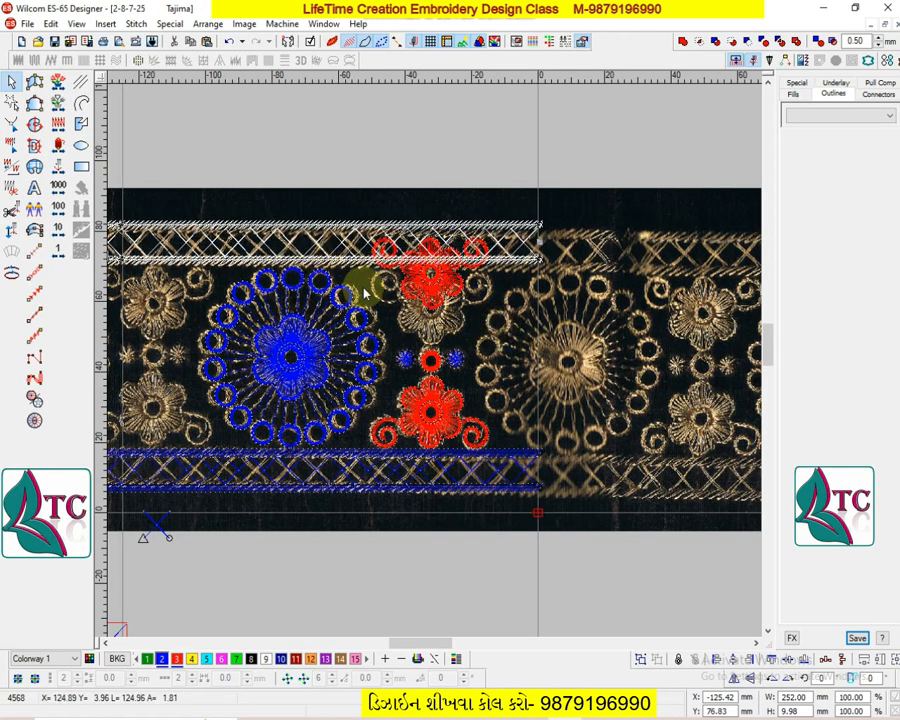
{"action": "key", "text": "d"}
{"action": "key", "text": "Escape"}
- Lower the mirrored flower with its spirals beneath the upper band to Y 59.38 mm, checking its fit against the artwork
{"action": "left_click_drag", "start_coordinate": [507, 182], "coordinate": [366, 318]}
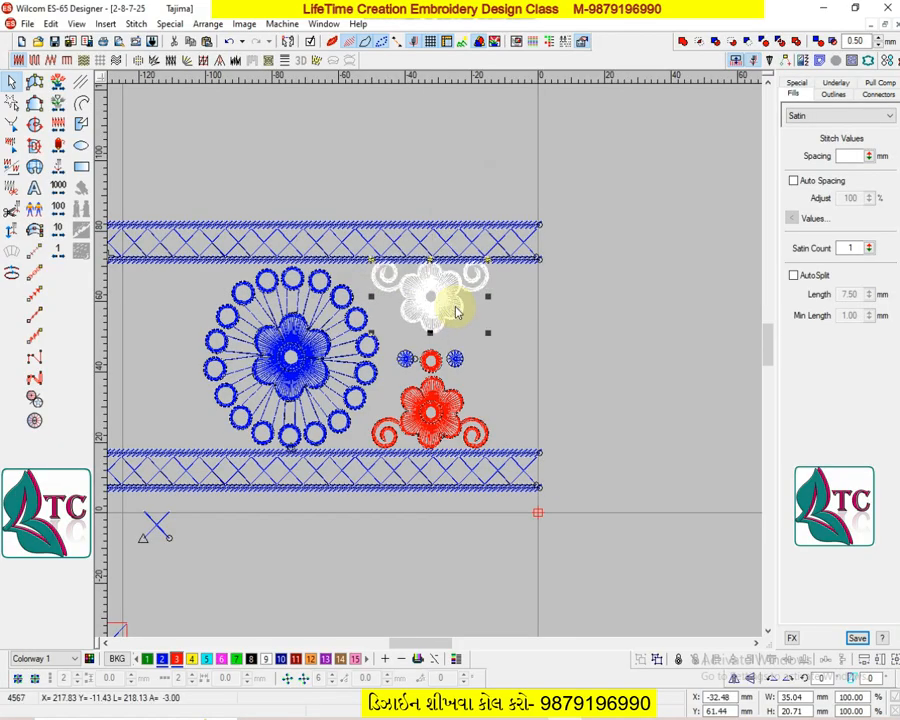
{"action": "key", "text": "Down"}
{"action": "key", "text": "Down"}
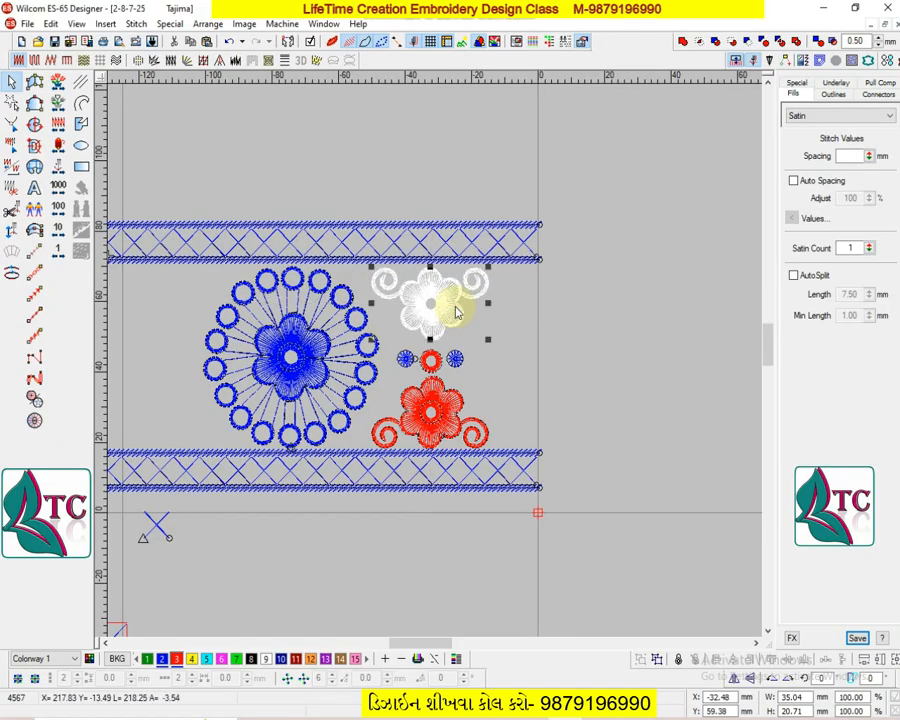
{"action": "key", "text": "Escape"}
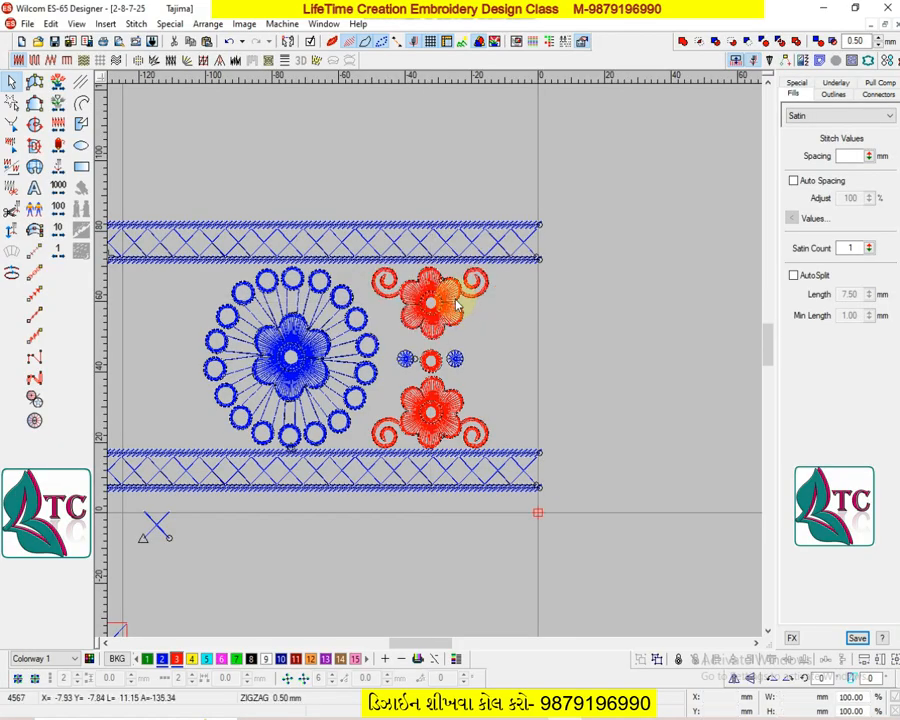
{"action": "key", "text": "z"}
{"action": "key", "text": "d"}
{"action": "key", "text": "d"}
{"action": "key", "text": "d"}
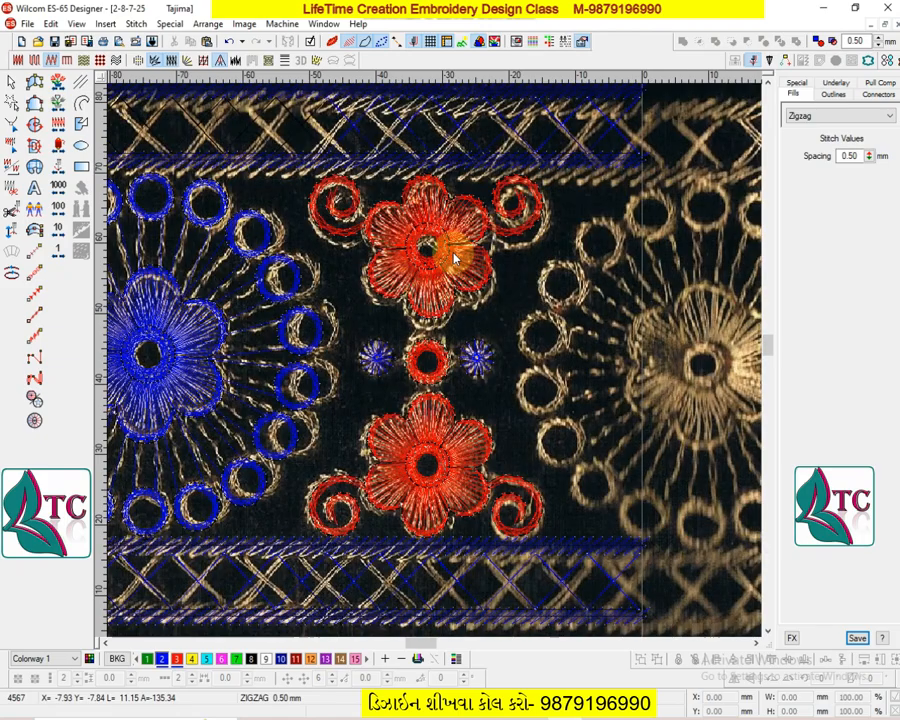
{"action": "left_click", "coordinate": [460, 225]}
{"action": "key", "text": "shift+z"}
{"action": "key", "text": "d"}
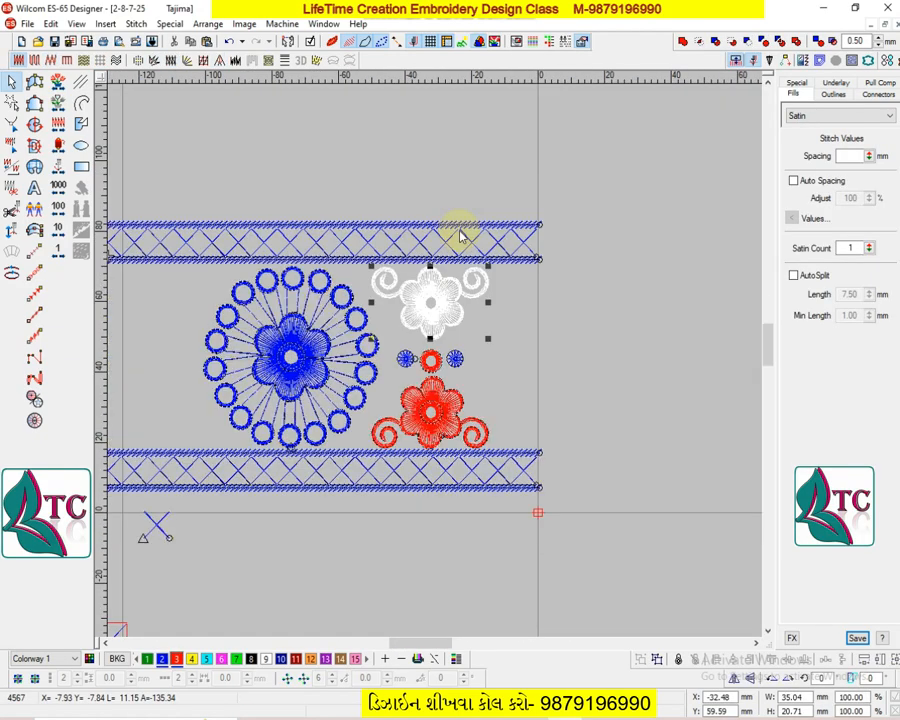
{"action": "key", "text": "Down"}
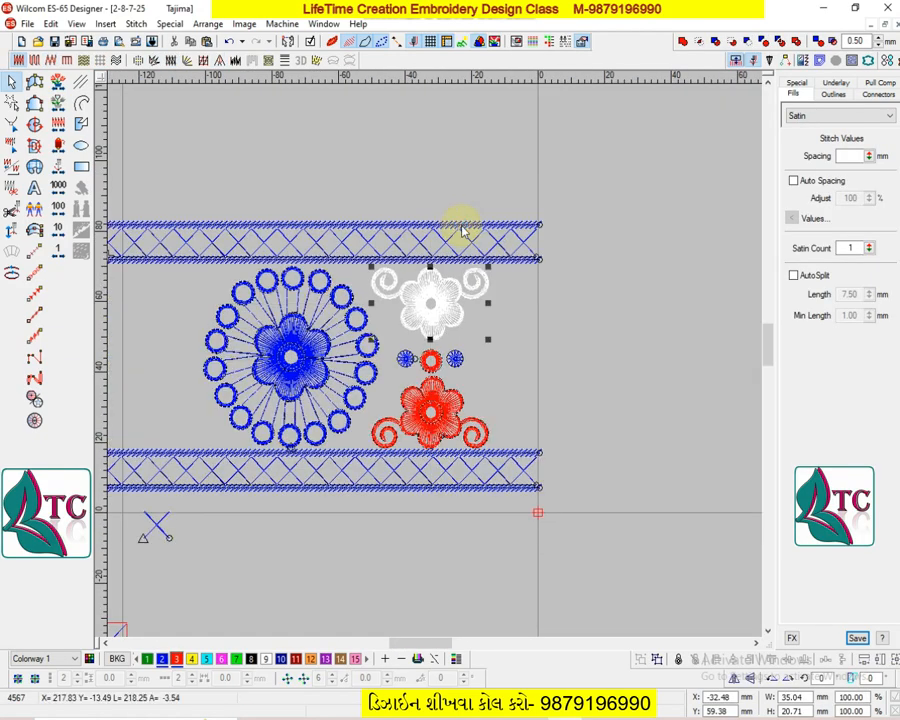
{"action": "key", "text": "Escape"}
{"action": "key", "text": "z"}
{"action": "key", "text": "d"}
{"action": "scroll", "coordinate": [460, 318], "scroll_direction": "up", "scroll_amount": 1}
{"action": "key", "text": "d"}
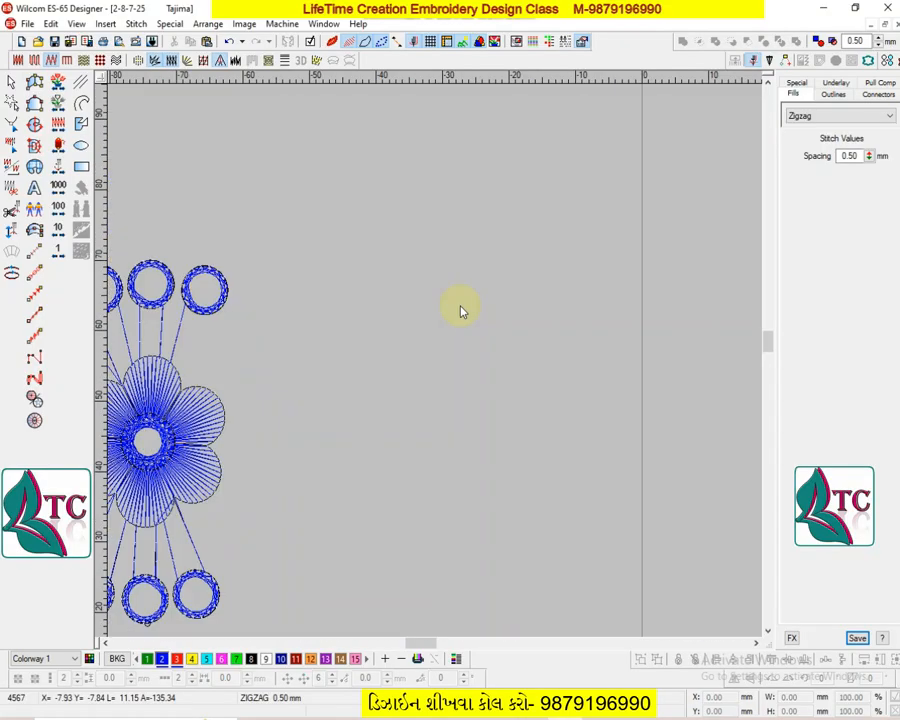
- Enlarge the upper flower with its spirals to about 37.2 by 22 mm, nudge it down slightly and compare it with the artwork
{"action": "left_click", "coordinate": [459, 303]}
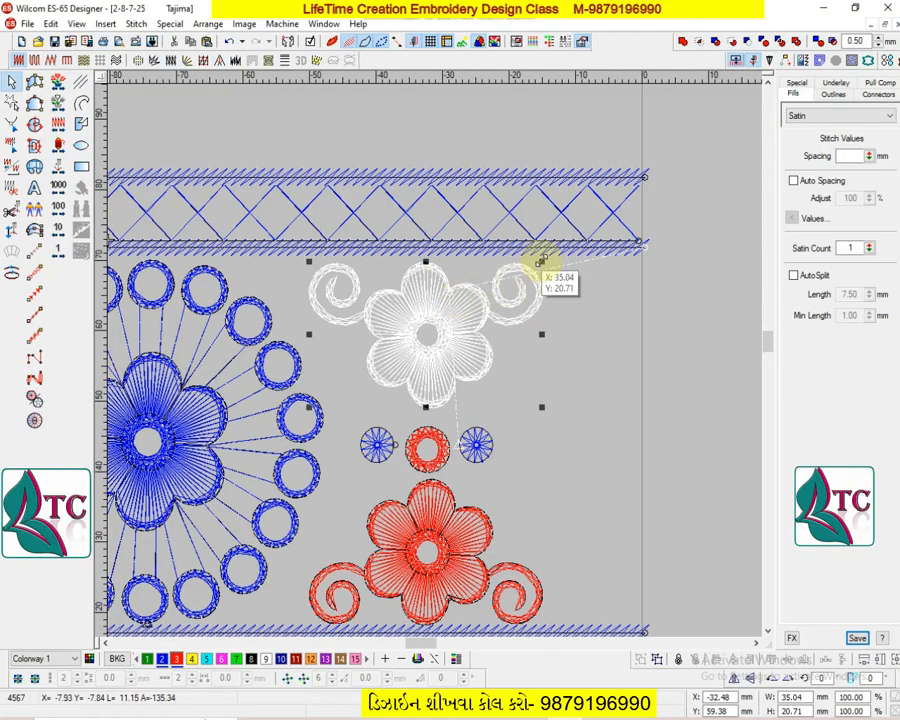
{"action": "left_click_drag", "start_coordinate": [542, 259], "coordinate": [547, 257]}
{"action": "left_click_drag", "start_coordinate": [543, 261], "coordinate": [551, 259]}
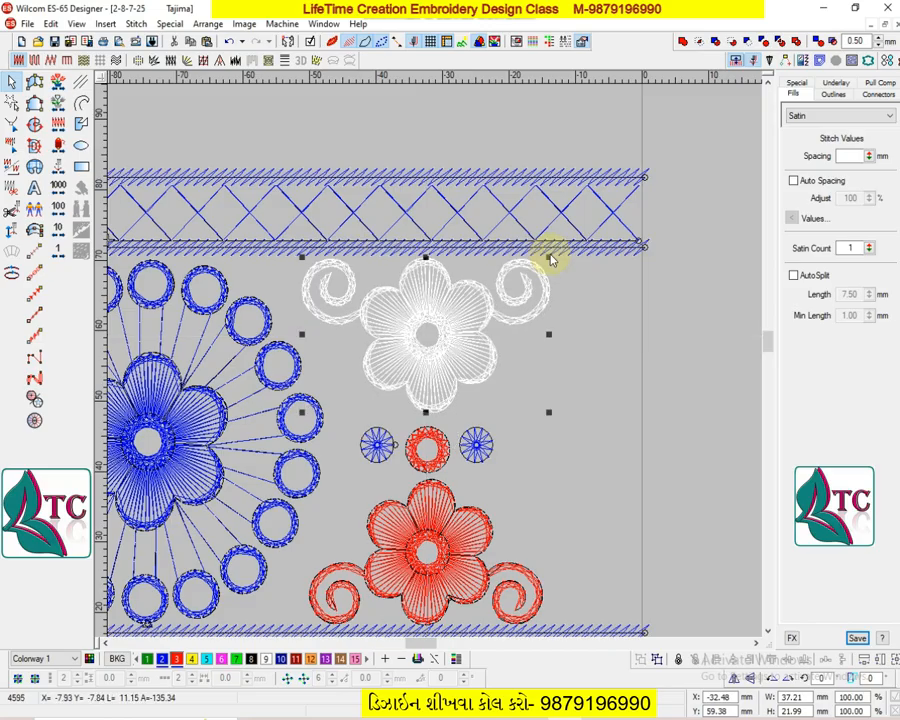
{"action": "key", "text": "Down"}
{"action": "key", "text": "Escape"}
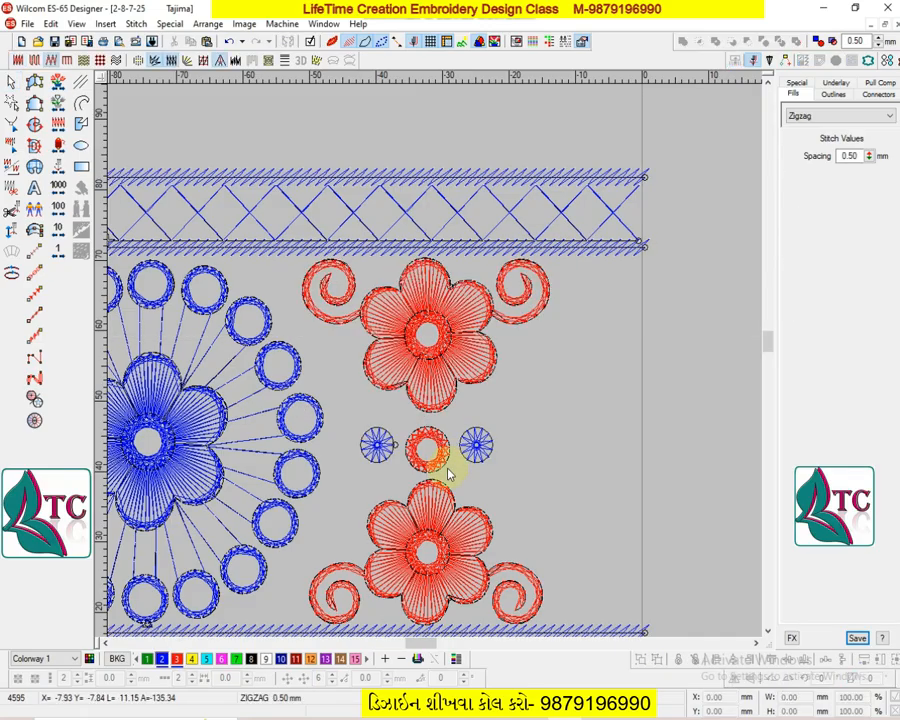
{"action": "scroll", "coordinate": [450, 400], "scroll_direction": "down", "scroll_amount": 1}
{"action": "left_click", "coordinate": [428, 428]}
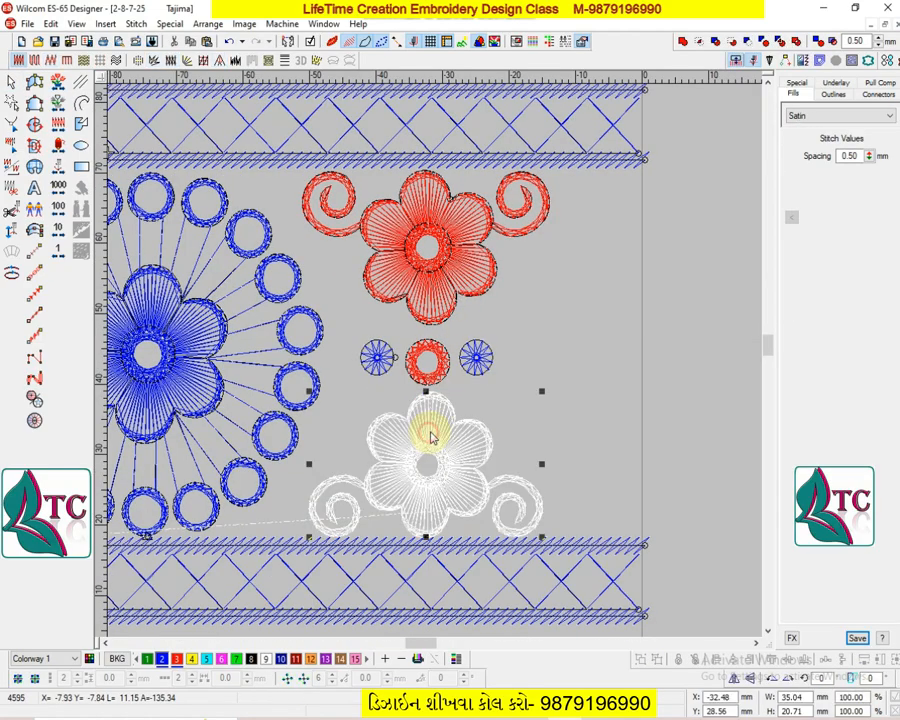
{"action": "left_click", "coordinate": [524, 342]}
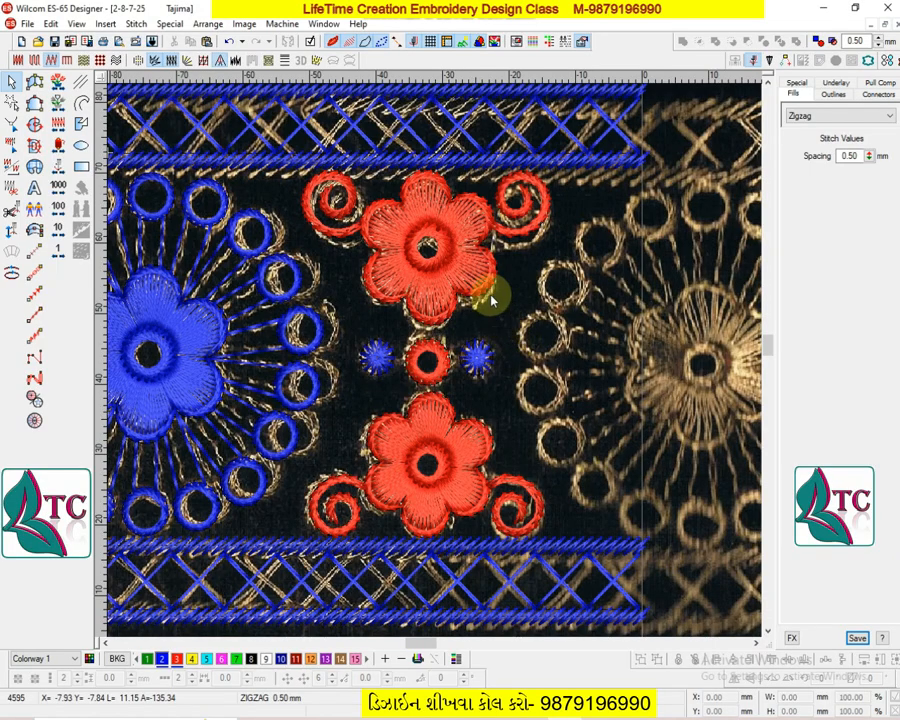
{"action": "left_click", "coordinate": [476, 265]}
{"action": "key", "text": "d"}
{"action": "key", "text": "Escape"}
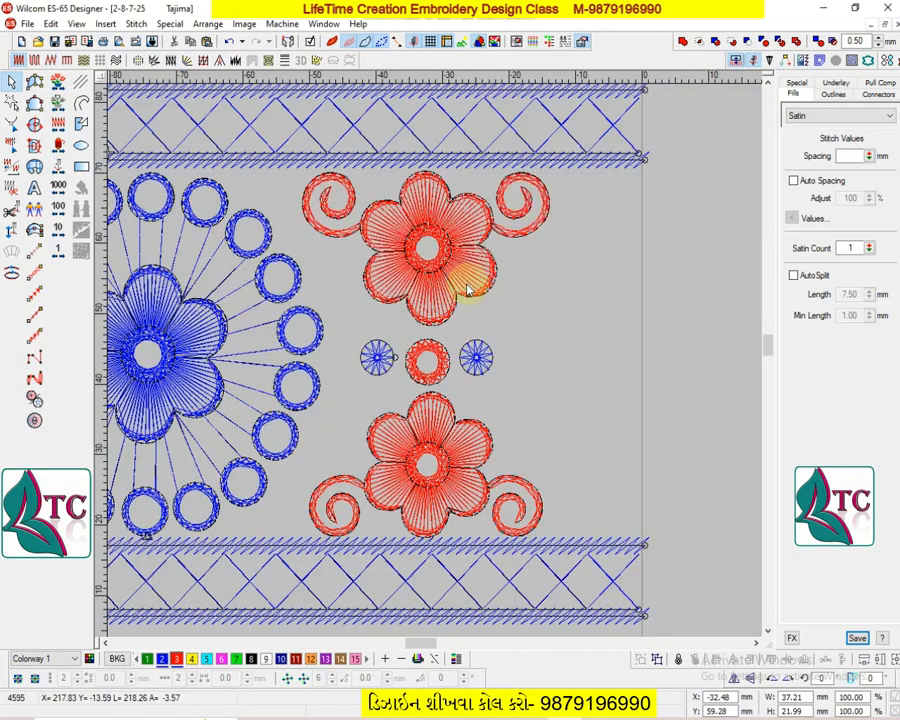
- Make a vertically mirrored copy of the upper flower with its spirals and move it straight down to Y 29.88 mm
{"action": "left_click", "coordinate": [452, 291]}
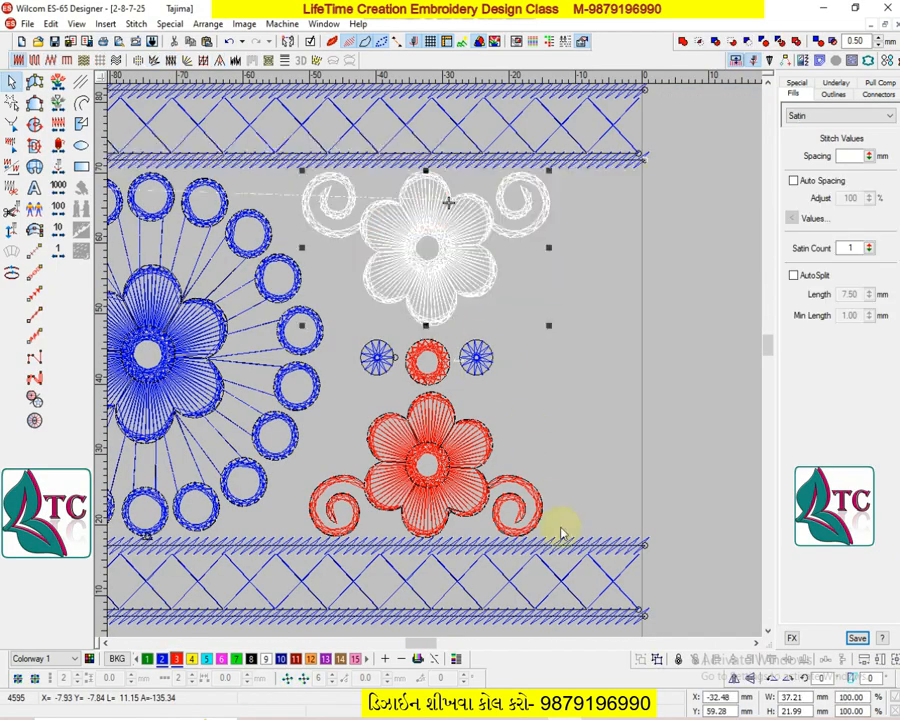
{"action": "left_click", "coordinate": [751, 679]}
{"action": "scroll", "coordinate": [558, 377], "scroll_direction": "down", "scroll_amount": 1}
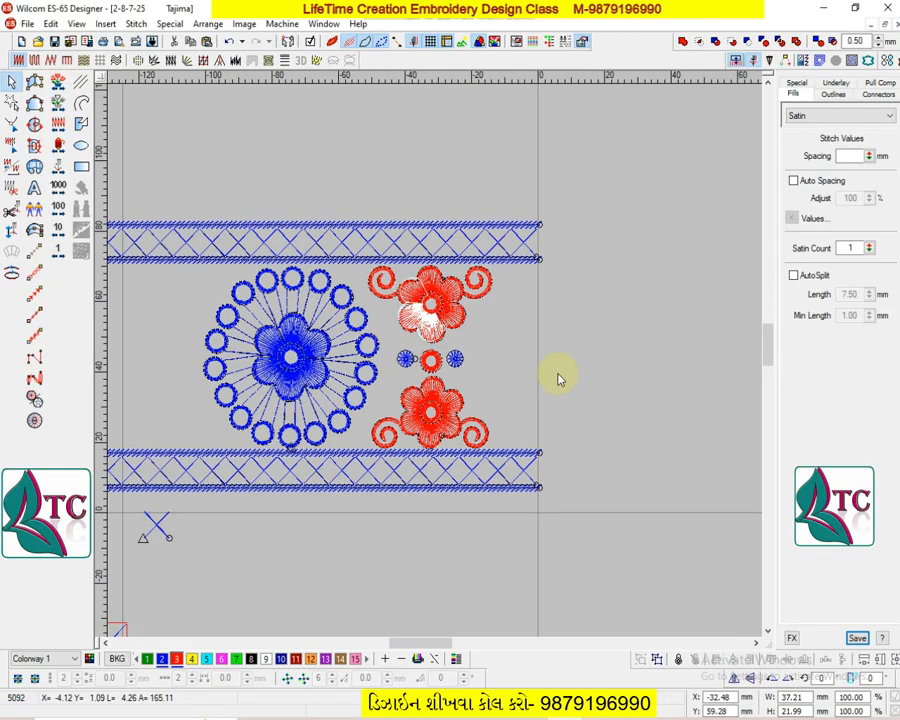
{"action": "key", "text": "Down"}
{"action": "key", "text": "Down"}
{"action": "key", "text": "Down"}
{"action": "key", "text": "Down"}
{"action": "key", "text": "Down"}
{"action": "key", "text": "Down"}
{"action": "key", "text": "Down"}
{"action": "key", "text": "Down"}
{"action": "key", "text": "Down"}
{"action": "key", "text": "Down"}
{"action": "key", "text": "Down"}
{"action": "key", "text": "Down"}
{"action": "key", "text": "Down"}
{"action": "key", "text": "Down"}
{"action": "key", "text": "Down"}
{"action": "key", "text": "Down"}
{"action": "key", "text": "Down"}
{"action": "key", "text": "Down"}
{"action": "key", "text": "Down"}
{"action": "key", "text": "Down"}
{"action": "key", "text": "Down"}
{"action": "key", "text": "Down"}
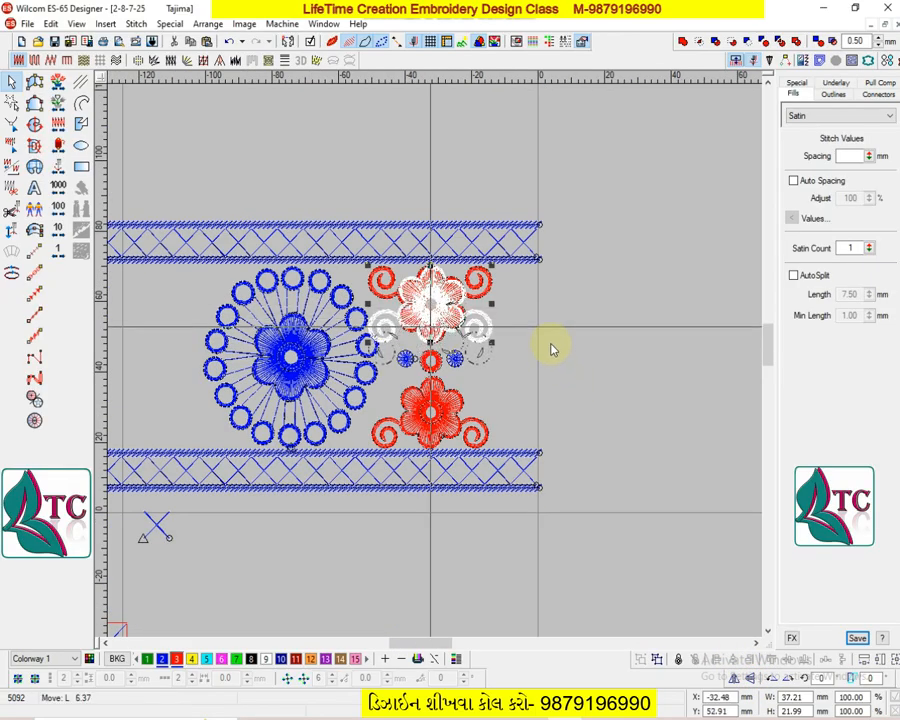
{"action": "key", "text": "Down"}
{"action": "key", "text": "Down"}
{"action": "key", "text": "Down"}
{"action": "key", "text": "Down"}
{"action": "key", "text": "Down"}
{"action": "key", "text": "Down"}
{"action": "key", "text": "Down"}
{"action": "key", "text": "Down"}
{"action": "key", "text": "Down"}
{"action": "key", "text": "Down"}
{"action": "key", "text": "Down"}
{"action": "key", "text": "Down"}
{"action": "key", "text": "Down"}
{"action": "key", "text": "Down"}
{"action": "key", "text": "Down"}
{"action": "key", "text": "Down"}
{"action": "key", "text": "Down"}
{"action": "key", "text": "Down"}
{"action": "key", "text": "Down"}
{"action": "key", "text": "Down"}
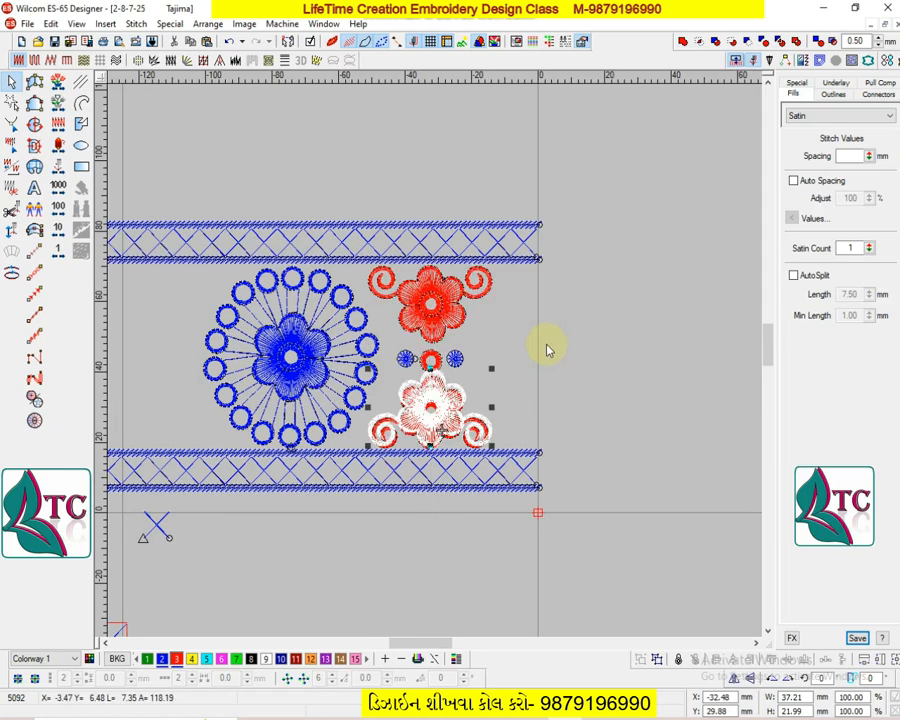
- Replace the old lower flower and spirals with the mirrored copy and nudge the copy down to Y 29.48 mm
{"action": "key", "text": "ctrl+x"}
{"action": "left_click", "coordinate": [446, 416]}
{"action": "key", "text": "Delete"}
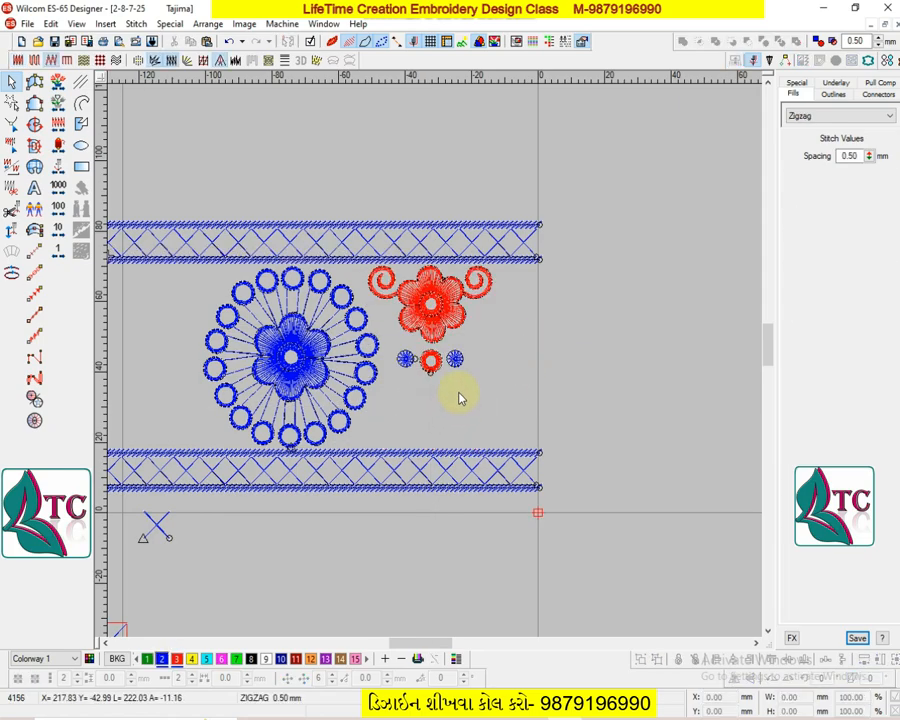
{"action": "key", "text": "ctrl+v"}
{"action": "key", "text": "z"}
{"action": "key", "text": "Down"}
{"action": "key", "text": "Down"}
{"action": "key", "text": "Down"}
{"action": "key", "text": "Down"}
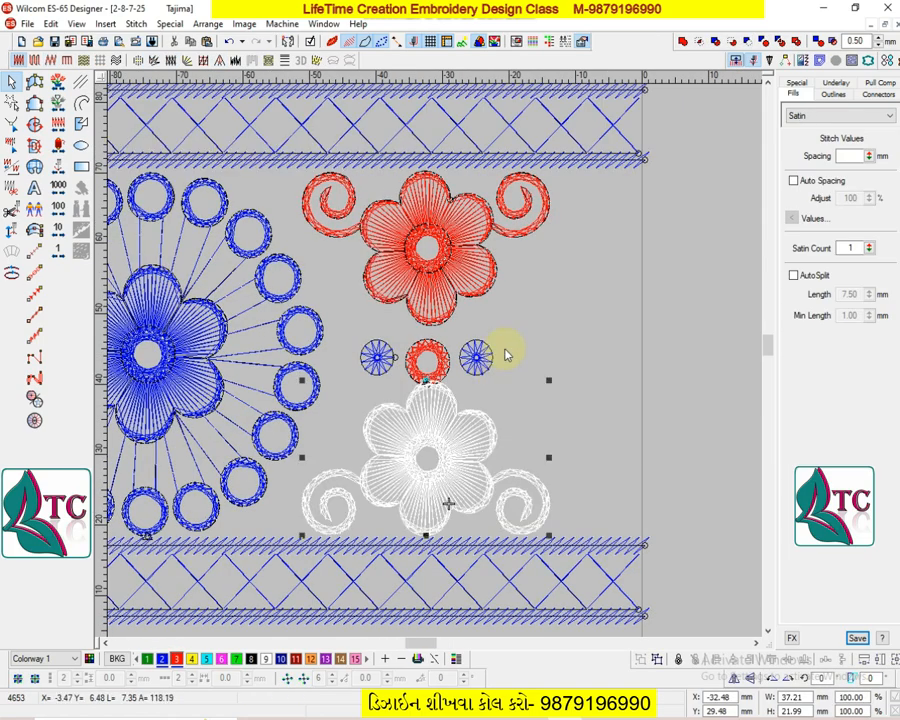
- Move the middle ring with its two stars up between the flowers to Y 44.23 mm
{"action": "left_click_drag", "start_coordinate": [539, 326], "coordinate": [342, 420]}
{"action": "key", "text": "Up"}
{"action": "key", "text": "Up"}
{"action": "key", "text": "Up"}
{"action": "key", "text": "Up"}
{"action": "key", "text": "Up"}
{"action": "key", "text": "Up"}
{"action": "key", "text": "Up"}
{"action": "key", "text": "Up"}
{"action": "key", "text": "Up"}
{"action": "key", "text": "Up"}
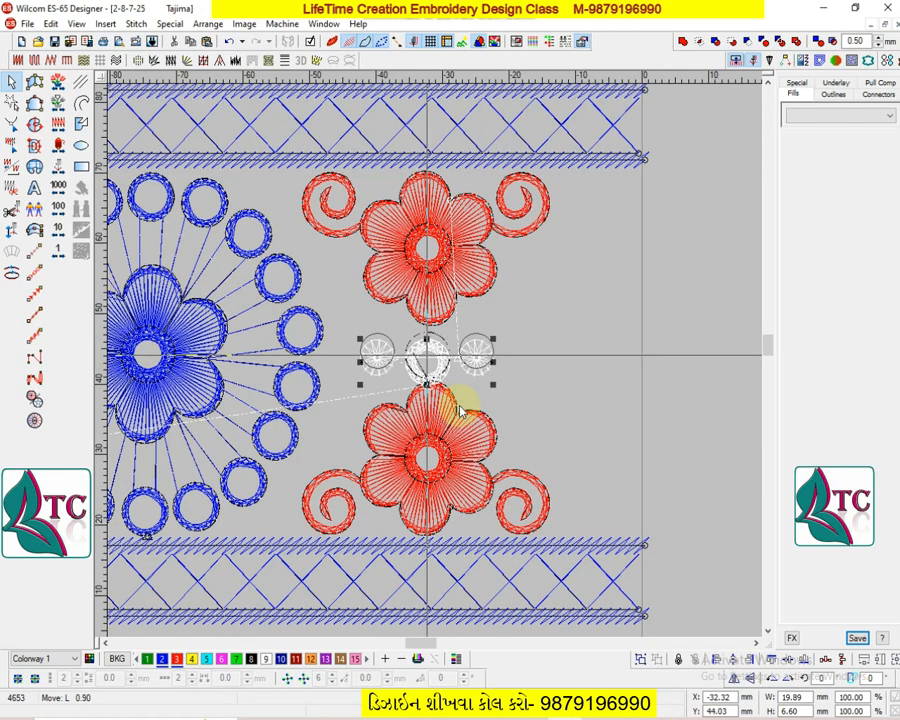
{"action": "left_click", "coordinate": [540, 356]}
{"action": "left_click_drag", "start_coordinate": [391, 345], "coordinate": [352, 316]}
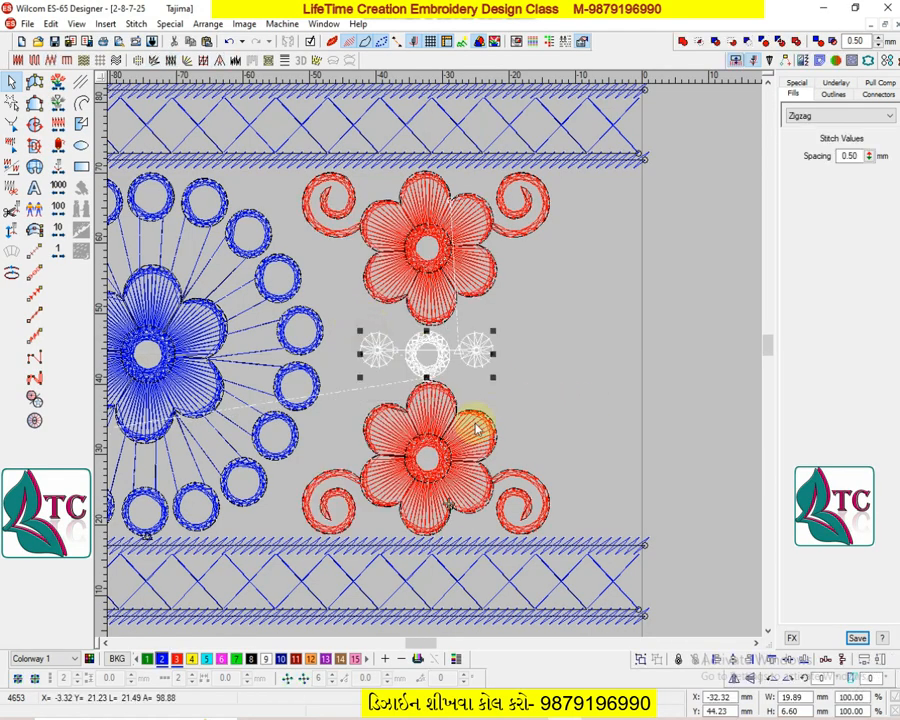
- Re-insert the middle ring into the stitching sequence at the tip of the lower flower's top petal
{"action": "key", "text": "z"}
{"action": "left_click", "coordinate": [418, 424]}
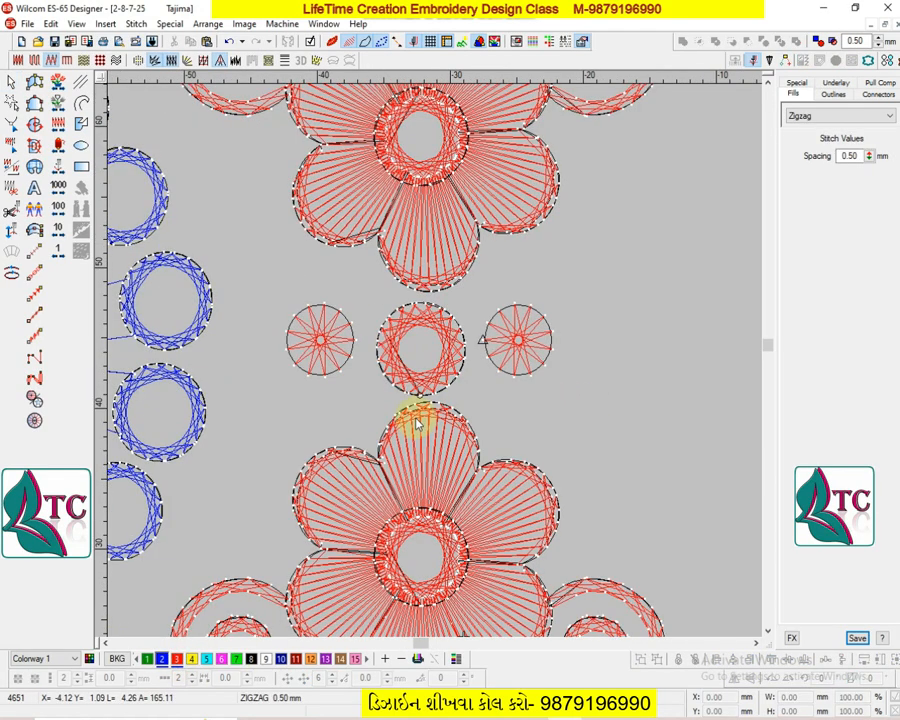
{"action": "left_click", "coordinate": [421, 410]}
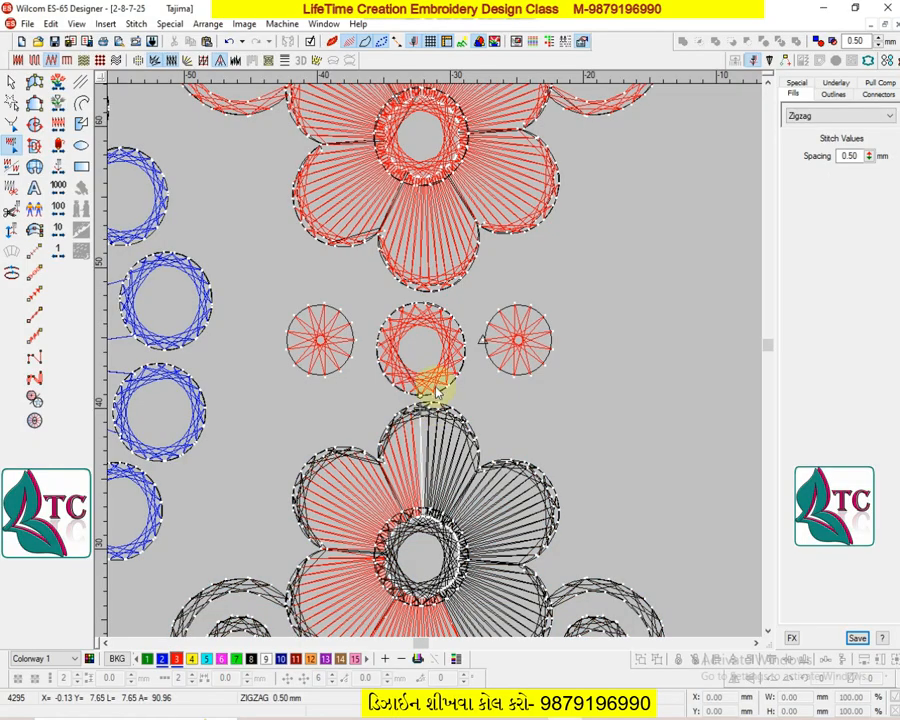
{"action": "key", "text": "o"}
{"action": "left_click", "coordinate": [445, 366]}
{"action": "key", "text": "ctrl+x"}
{"action": "key", "text": "ctrl+v"}
{"action": "key", "text": "Escape"}
{"action": "key", "text": "e"}
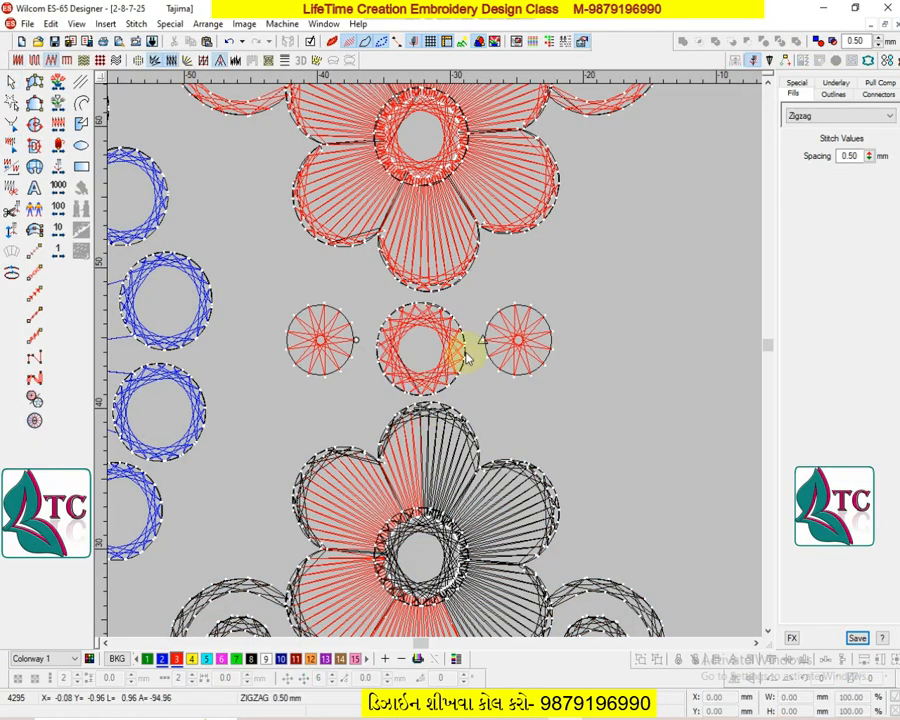
- Re-insert the right star into the sequence where the stitching reaches the ring's right edge
{"action": "left_click", "coordinate": [465, 348]}
{"action": "key", "text": "o"}
{"action": "left_click", "coordinate": [499, 331]}
{"action": "key", "text": "ctrl+x"}
{"action": "key", "text": "ctrl+v"}
{"action": "key", "text": "Escape"}
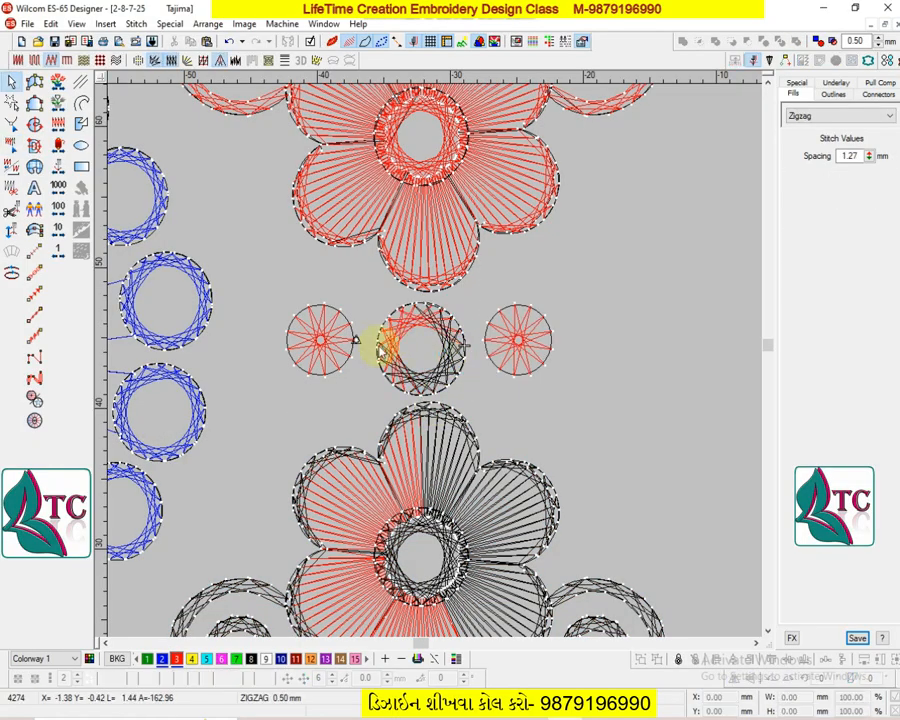
- Re-insert the left star into the sequence where the stitching reaches the ring's left edge
{"action": "key", "text": "e"}
{"action": "left_click", "coordinate": [375, 343]}
{"action": "key", "text": "o"}
{"action": "left_click", "coordinate": [336, 355]}
{"action": "key", "text": "ctrl+x"}
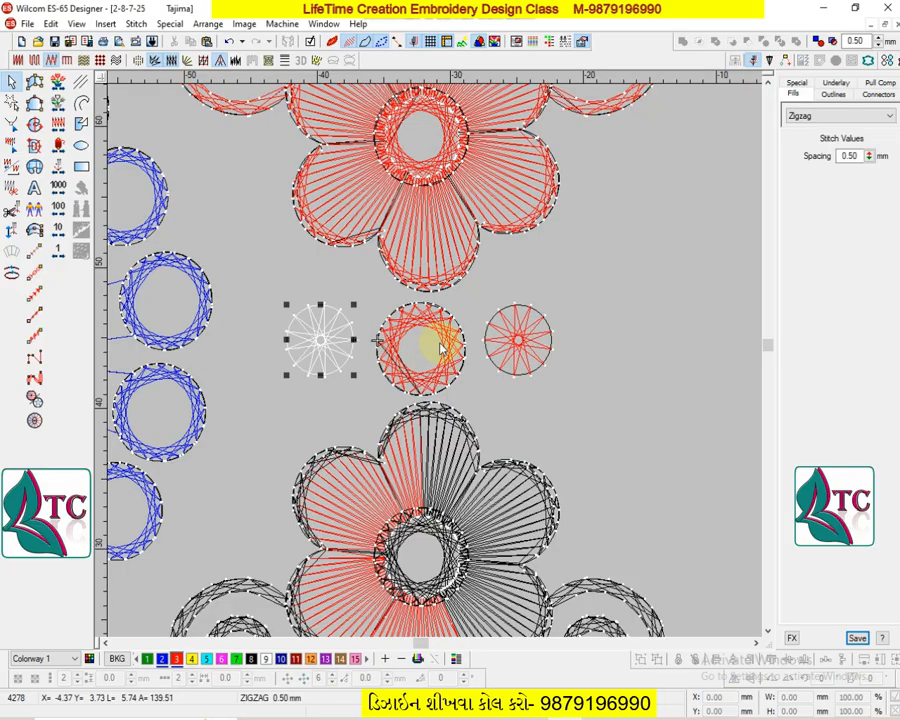
{"action": "key", "text": "ctrl+v"}
{"action": "key", "text": "Escape"}
- Recolour the lower flower group, ring and stars, as well as the upper flower with its spirals, to blue colour 2
{"action": "key", "text": "shift+z"}
{"action": "key", "text": "shift+z"}
{"action": "key", "text": "End"}
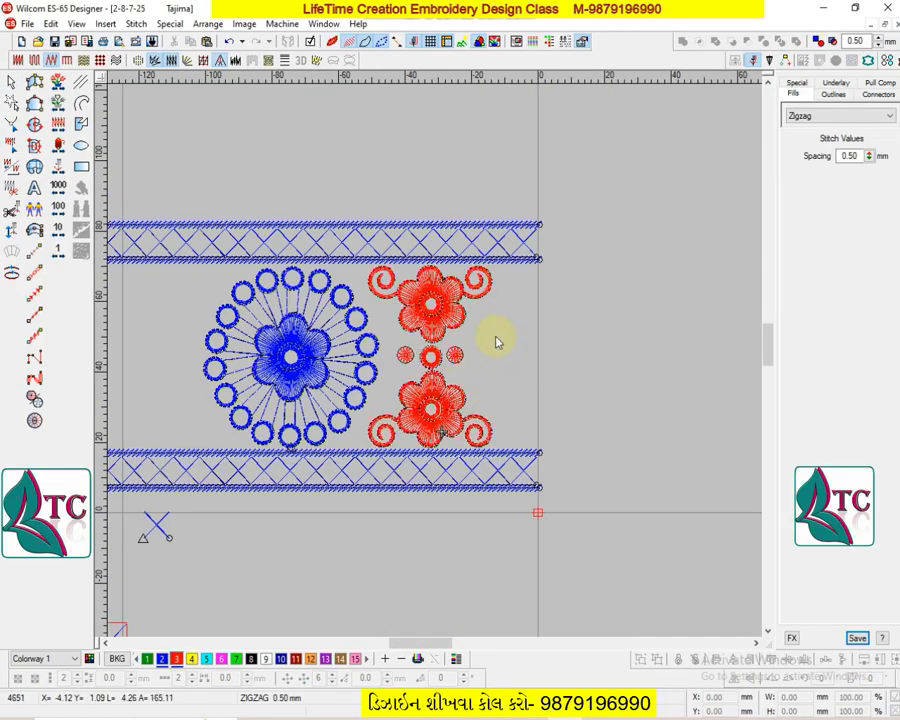
{"action": "left_click_drag", "start_coordinate": [497, 340], "coordinate": [364, 470]}
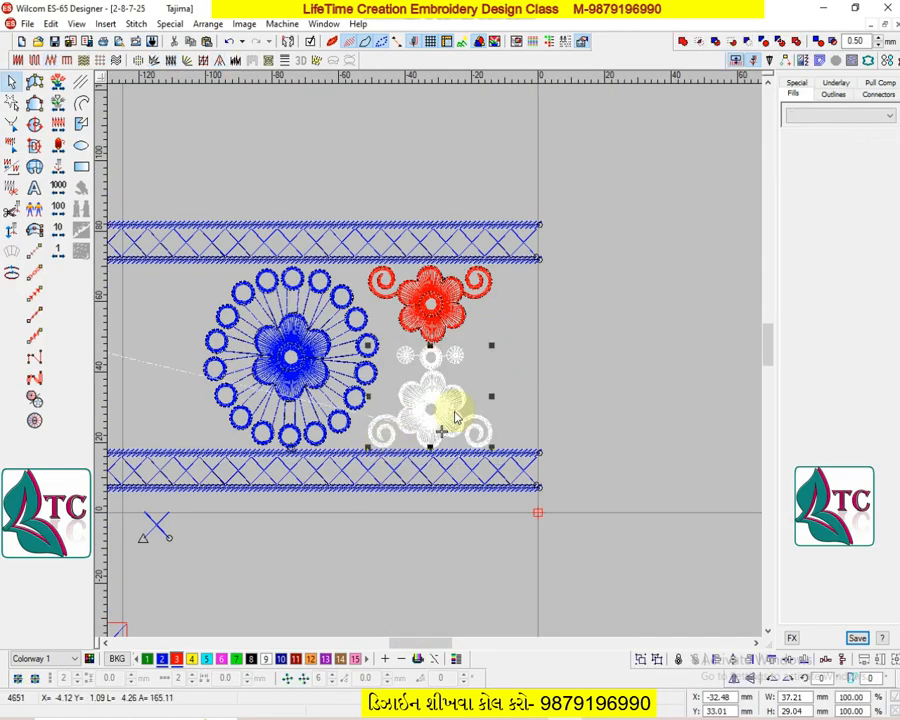
{"action": "left_click", "coordinate": [164, 660]}
{"action": "key", "text": "Escape"}
{"action": "scroll", "coordinate": [474, 418], "scroll_direction": "up", "scroll_amount": 1}
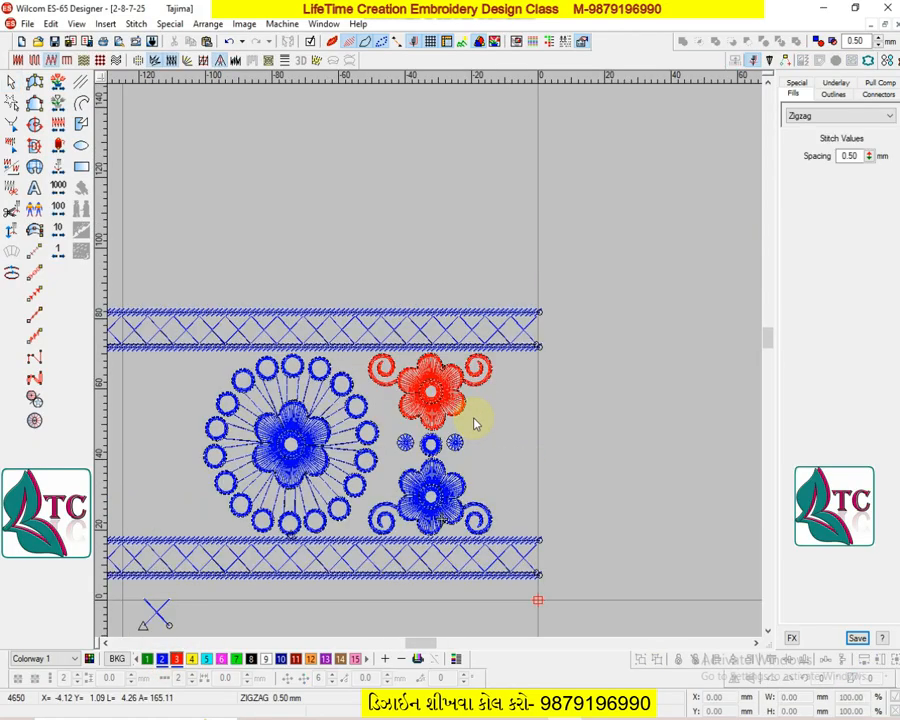
{"action": "key", "text": "z"}
{"action": "left_click", "coordinate": [433, 356]}
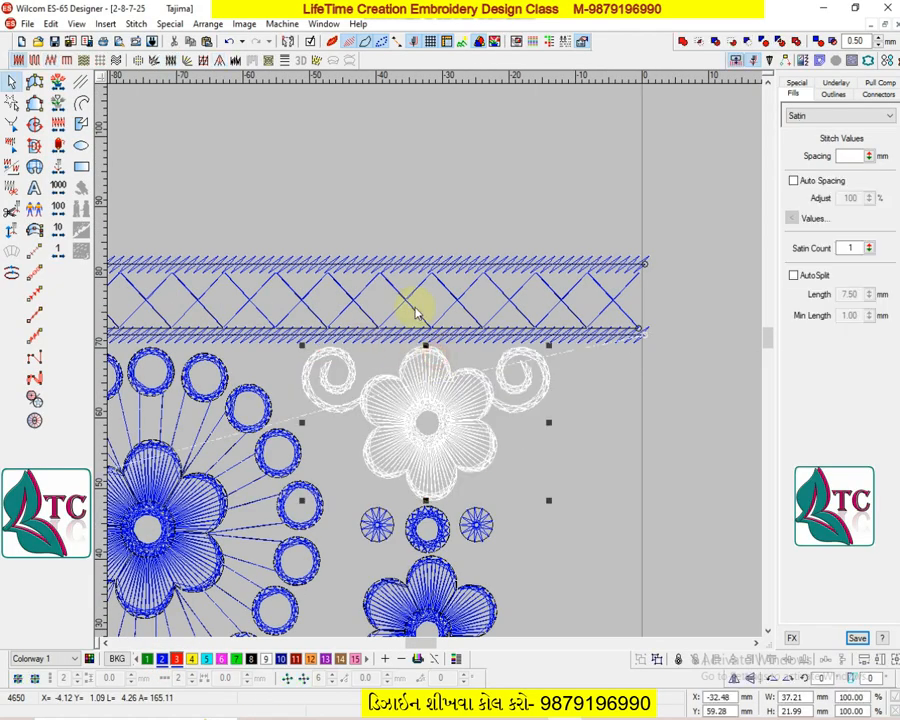
{"action": "left_click", "coordinate": [164, 660]}
{"action": "key", "text": "Escape"}
- Preview the border with three horizontal repeats spaced 83.33 mm apart, and switch the preview off
{"action": "key", "text": "shift+z"}
{"action": "key", "text": "shift+r"}
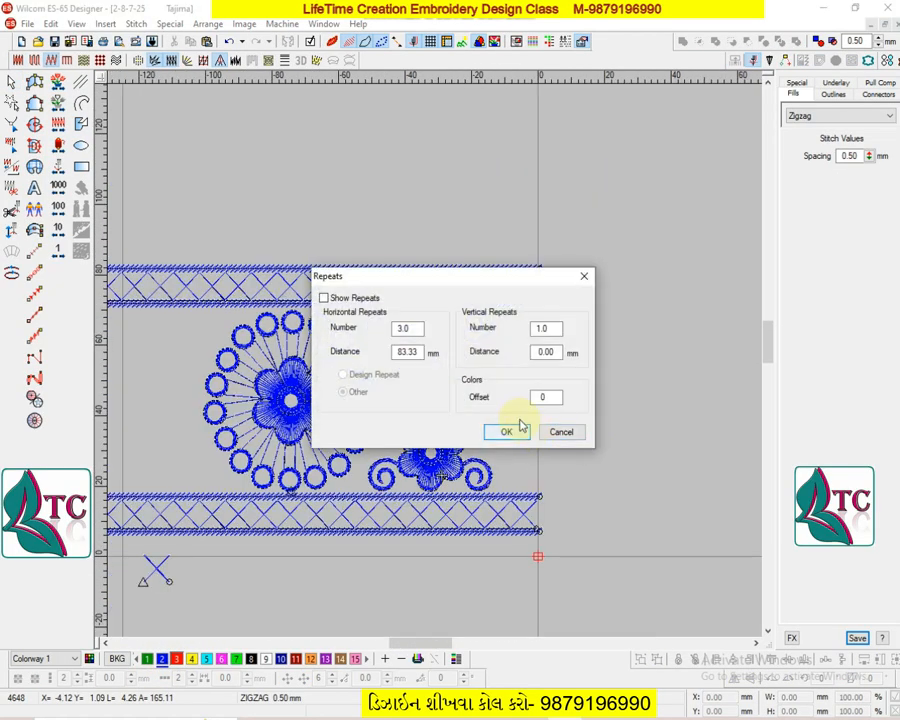
{"action": "left_click", "coordinate": [505, 433]}
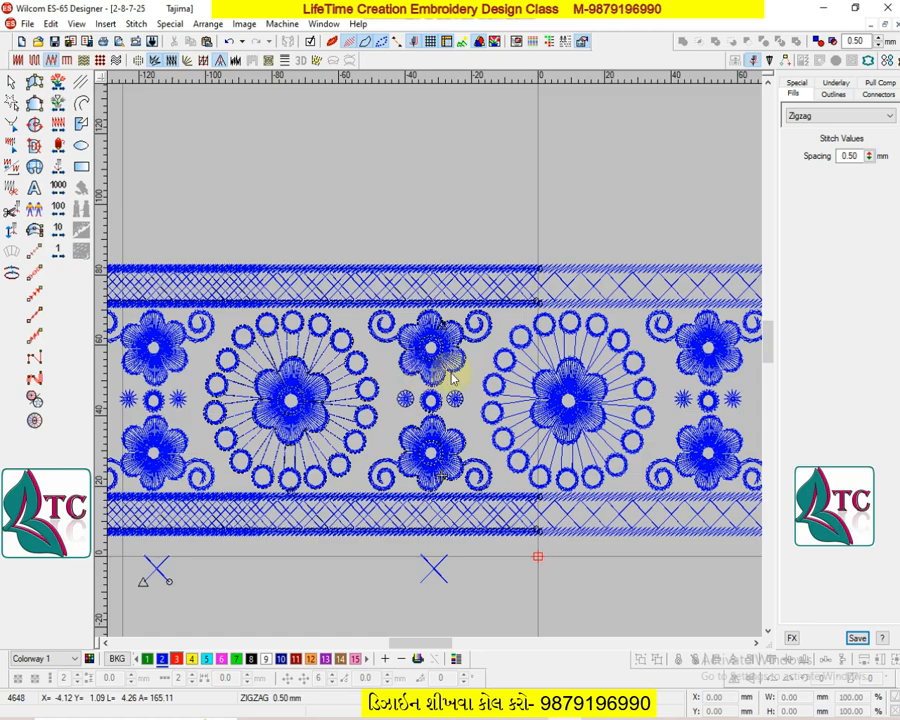
{"action": "key", "text": "shift+r"}
{"action": "left_click", "coordinate": [497, 431]}
- Delete the leftover cross motifs and the spare cross row beneath the border
{"action": "key", "text": "shift+z"}
{"action": "key", "text": "shift+z"}
{"action": "key", "text": "b"}
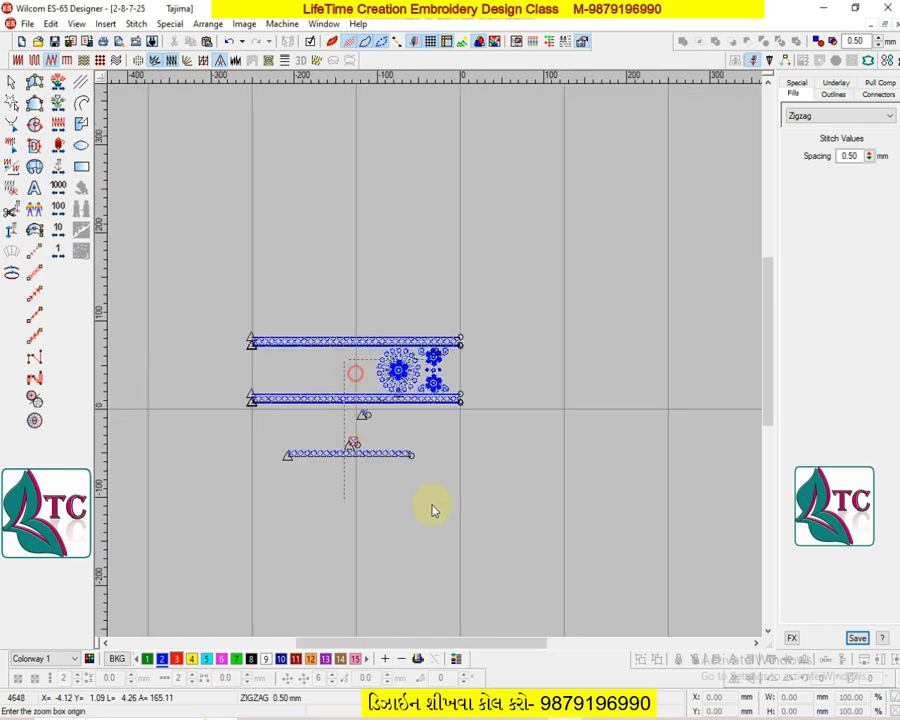
{"action": "left_click_drag", "start_coordinate": [432, 505], "coordinate": [431, 504]}
{"action": "left_click_drag", "start_coordinate": [400, 270], "coordinate": [402, 265]}
{"action": "key", "text": "Delete"}
{"action": "left_click_drag", "start_coordinate": [703, 275], "coordinate": [265, 416]}
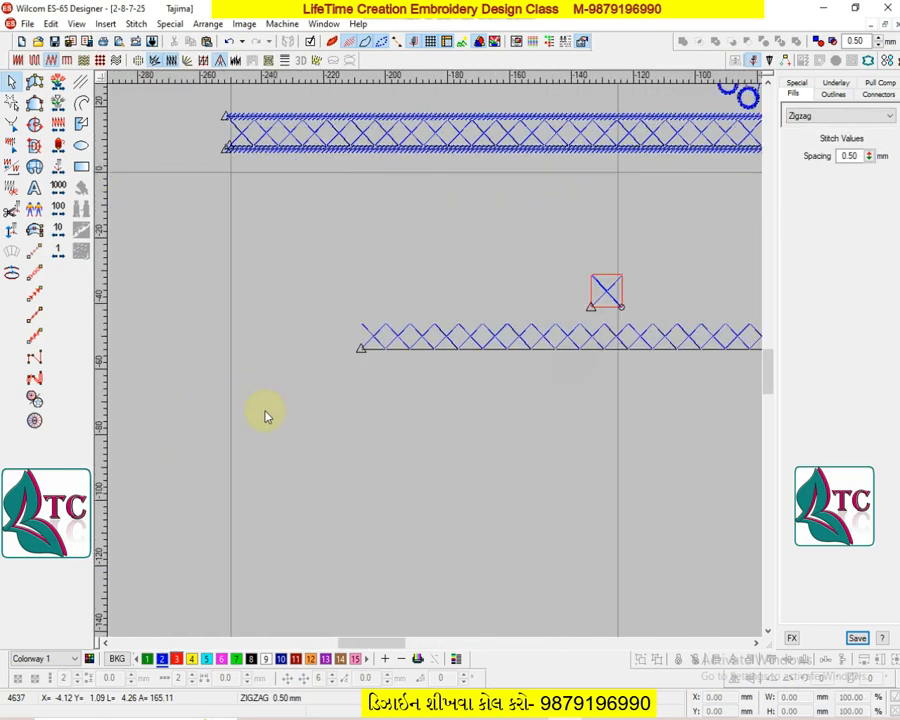
{"action": "key", "text": "Delete"}
{"action": "key", "text": "0"}
- Examine the complete repeat unit of medallion, flowers, ring and stars between the two bands
{"action": "key", "text": "ctrl+z"}
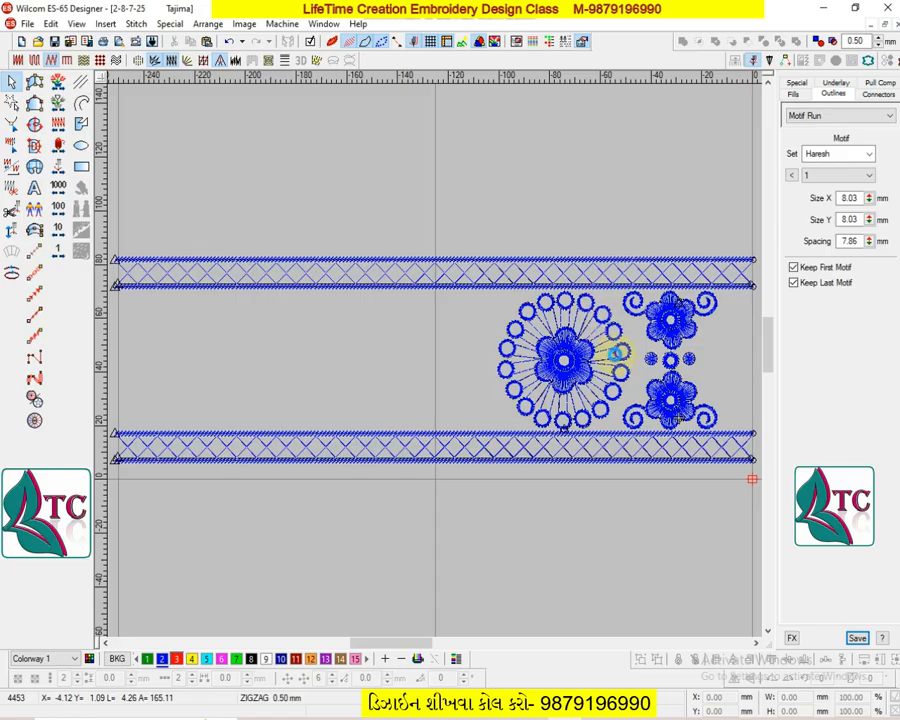
{"action": "key", "text": "Return"}
{"action": "key", "text": "d"}
{"action": "key", "text": "d"}
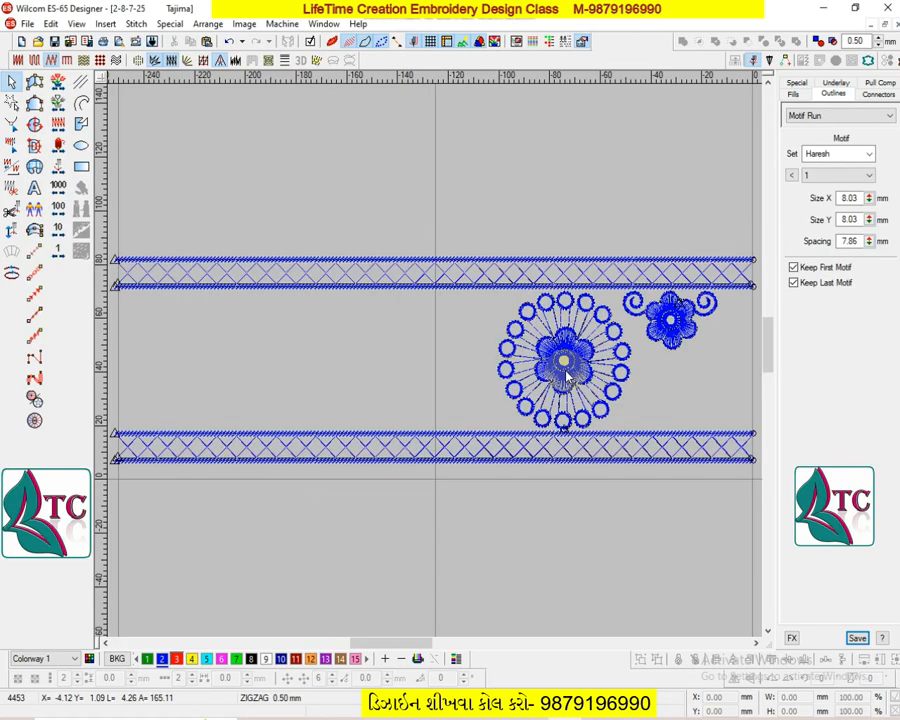
{"action": "key", "text": "shift+z"}
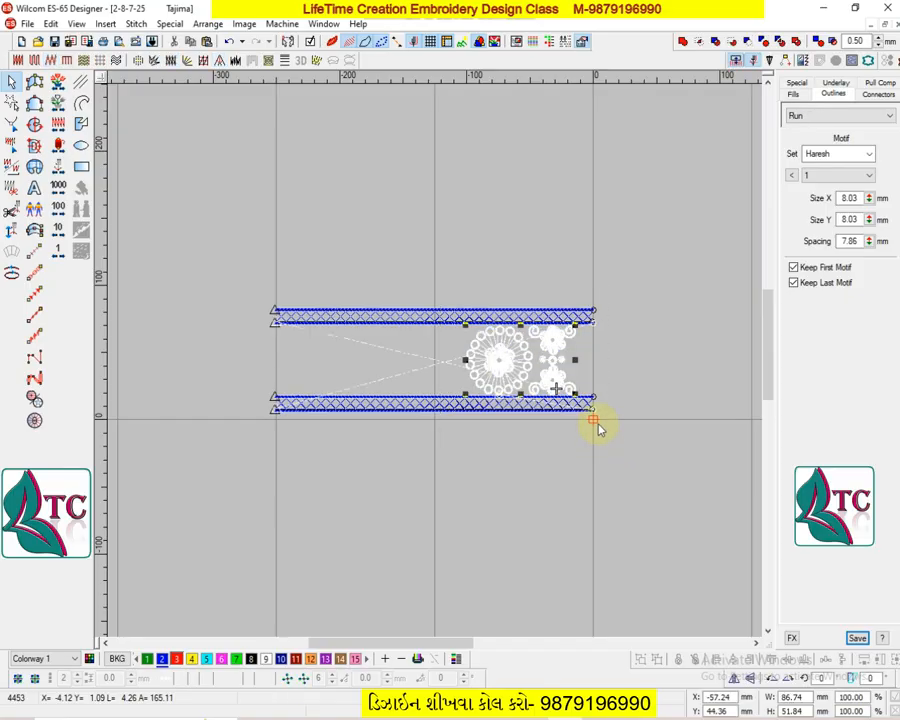
{"action": "key", "text": "z"}
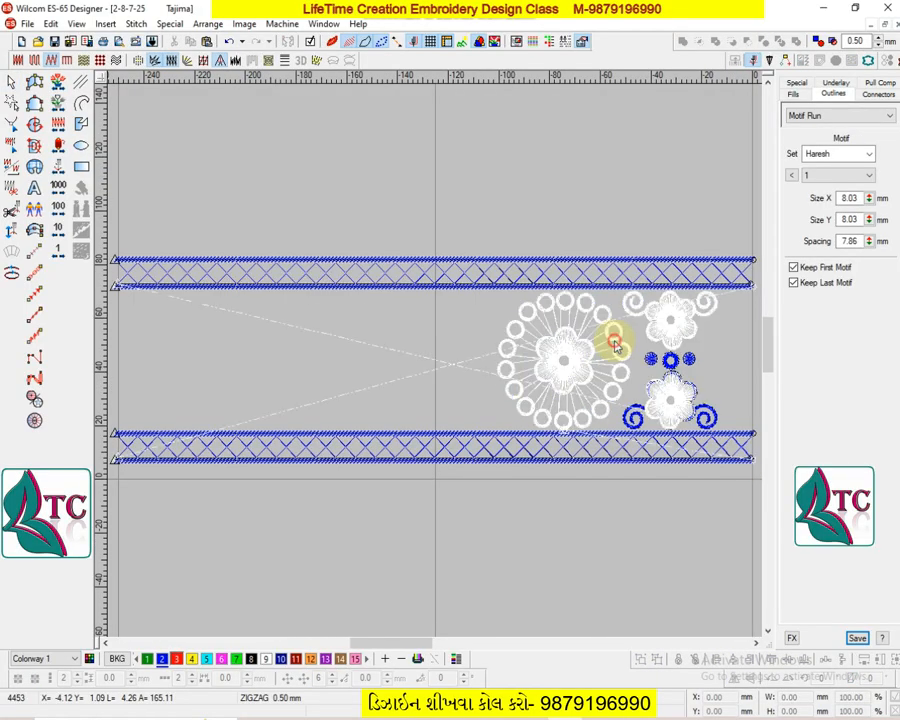
{"action": "key", "text": "shift+z"}
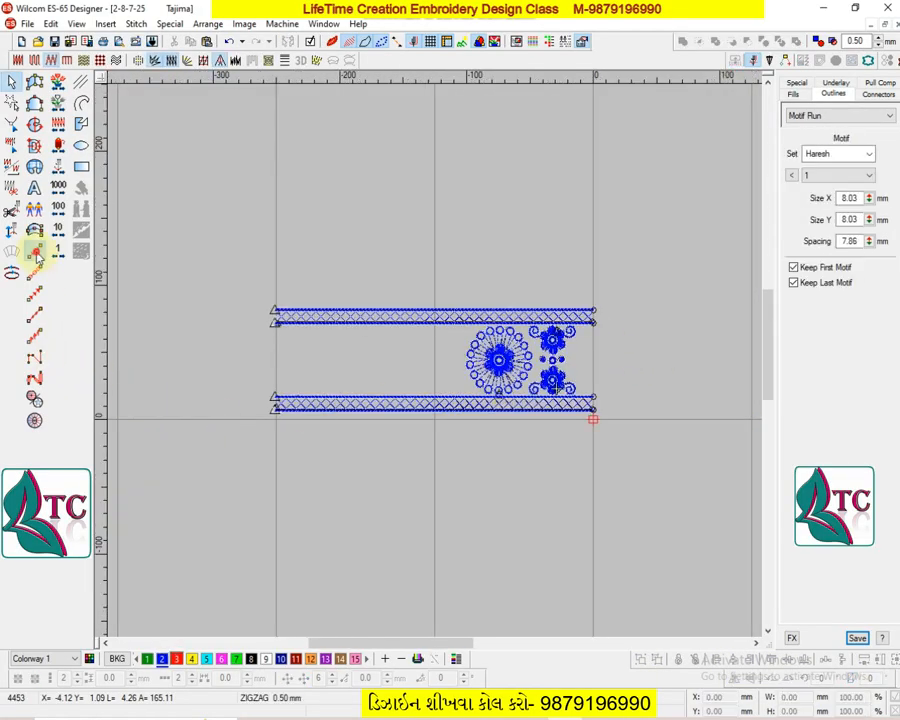
- Draw a horizontal run-stitch reference line beneath the border and set its width to 83.33 mm
{"action": "left_click", "coordinate": [34, 251]}
{"action": "left_click", "coordinate": [550, 452]}
{"action": "left_click", "coordinate": [317, 452]}
{"action": "key", "text": "Return"}
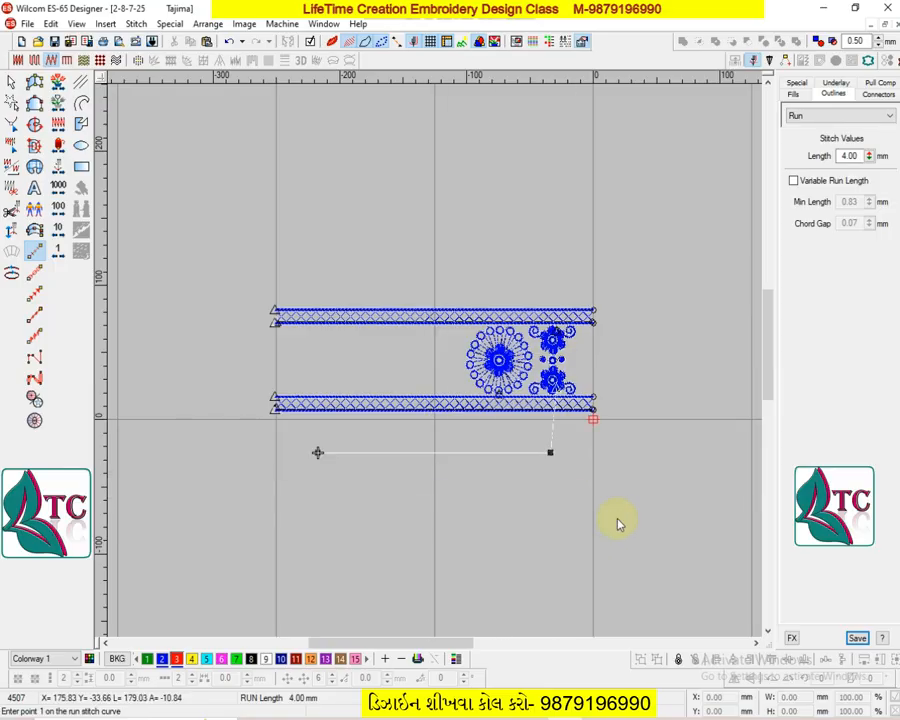
{"action": "key", "text": "Escape"}
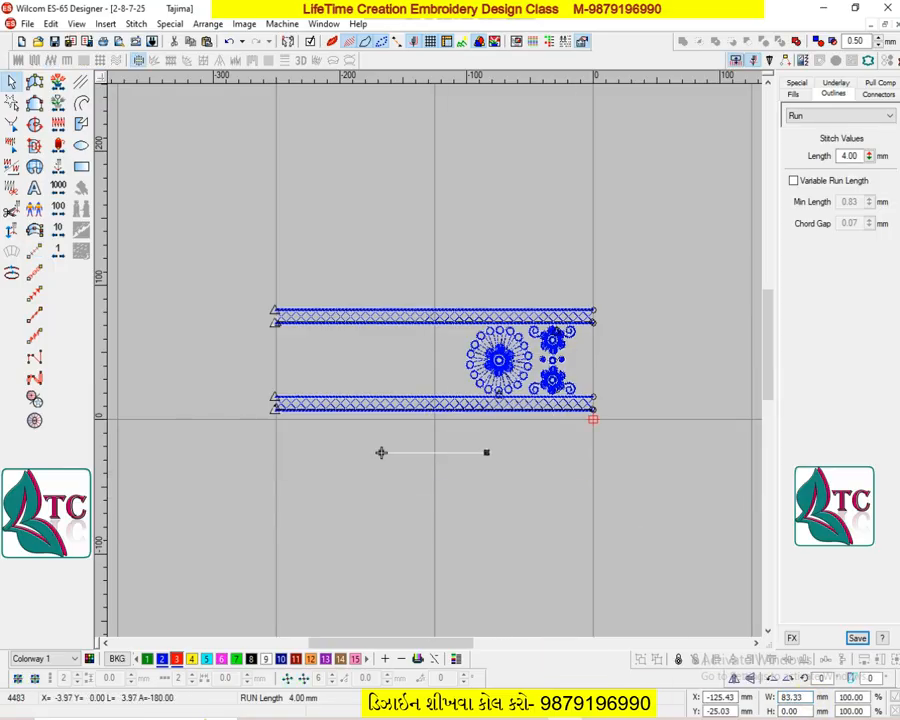
- Place the reference line beneath the medallion and flowers and set the stitch position near the line's middle
{"action": "key", "text": "Escape"}
{"action": "key", "text": "z"}
{"action": "left_click", "coordinate": [491, 546]}
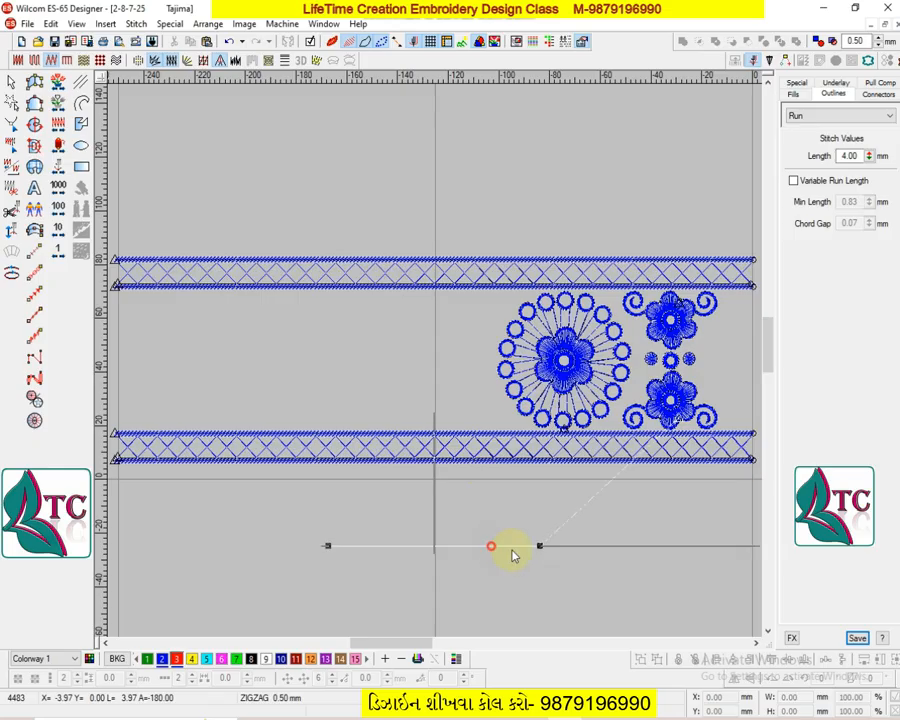
{"action": "left_click_drag", "start_coordinate": [491, 546], "coordinate": [519, 454]}
{"action": "key", "text": "Escape"}
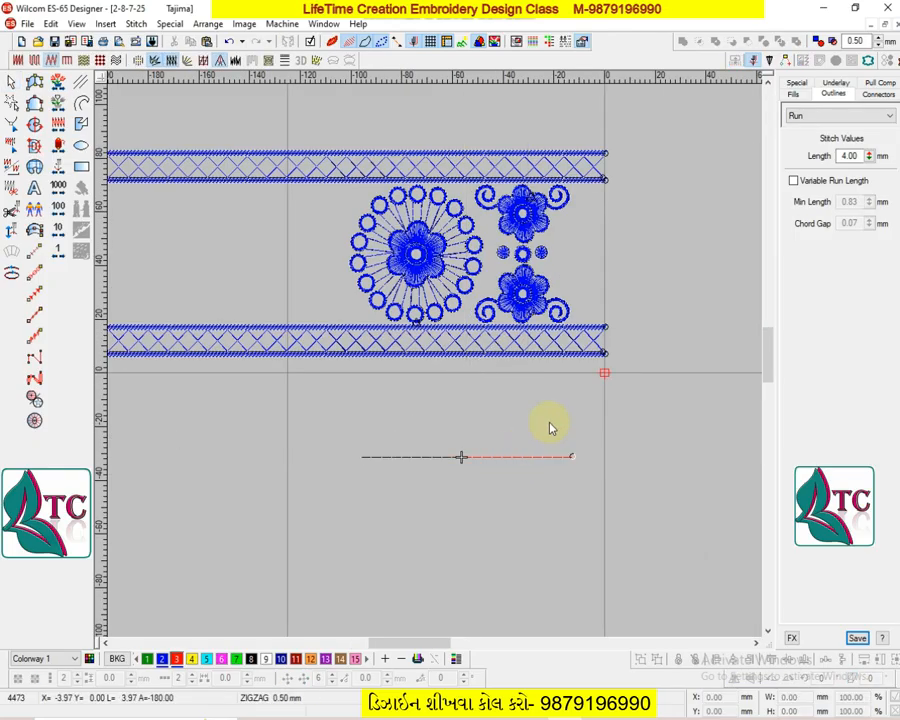
- Cut the medallion and flower unit and paste it back into the sequence at the reference line's middle
{"action": "scroll", "coordinate": [540, 400], "scroll_direction": "up", "scroll_amount": 2}
{"action": "left_click", "coordinate": [438, 345]}
{"action": "key", "text": "Delete"}
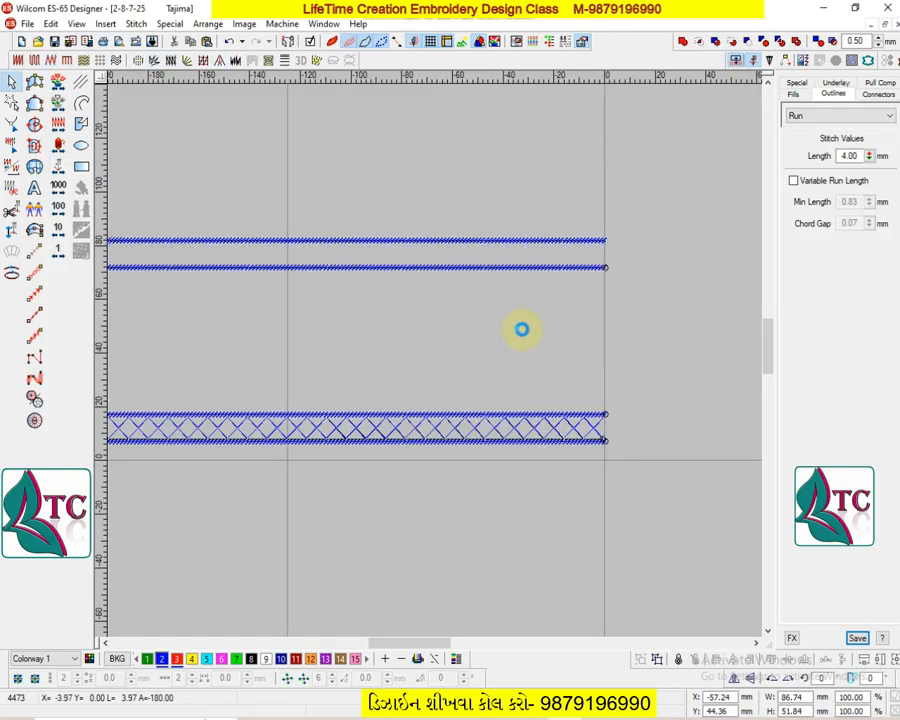
{"action": "key", "text": "ctrl+z"}
{"action": "key", "text": "shift+z"}
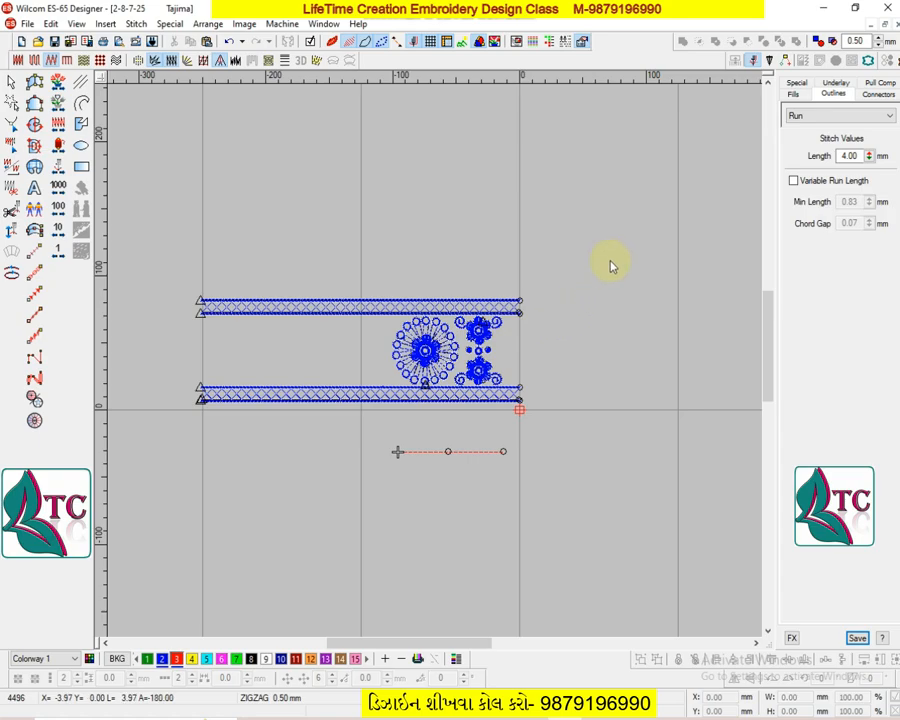
- Duplicate the motif unit with its reference line twice to the left at 83.33 mm spacing, and delete the reference lines
{"action": "left_click_drag", "start_coordinate": [612, 265], "coordinate": [403, 481]}
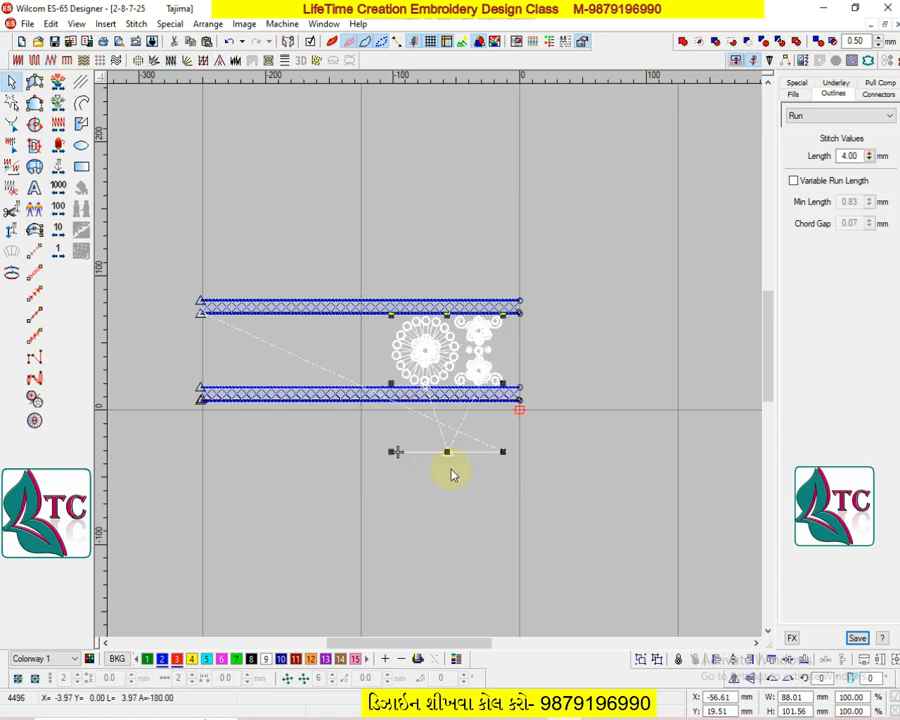
{"action": "key", "text": "ctrl+d"}
{"action": "key", "text": "ctrl+d"}
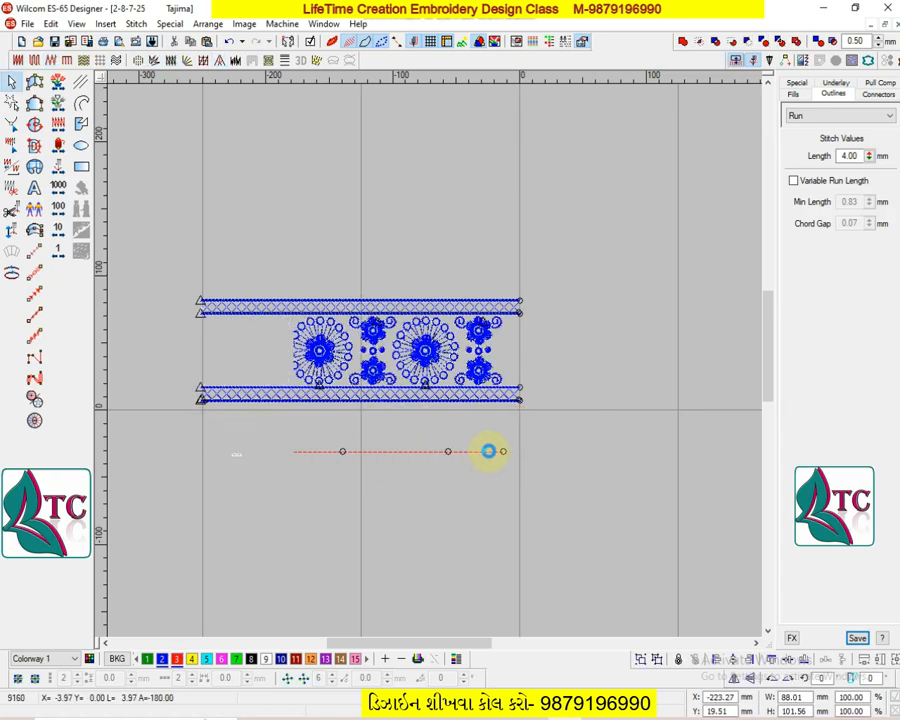
{"action": "left_click_drag", "start_coordinate": [536, 430], "coordinate": [253, 464]}
{"action": "key", "text": "Delete"}
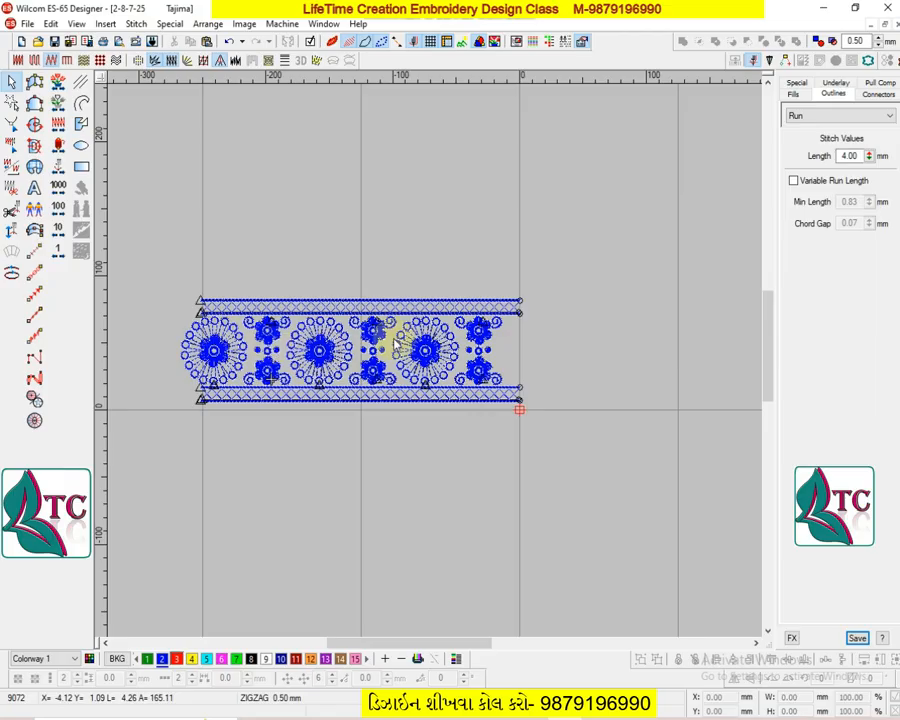
- Select all three medallion and flower units and shift them right to fit between the ends of the border bands
{"action": "left_click", "coordinate": [215, 346]}
{"action": "left_click", "coordinate": [321, 352], "text": "ctrl"}
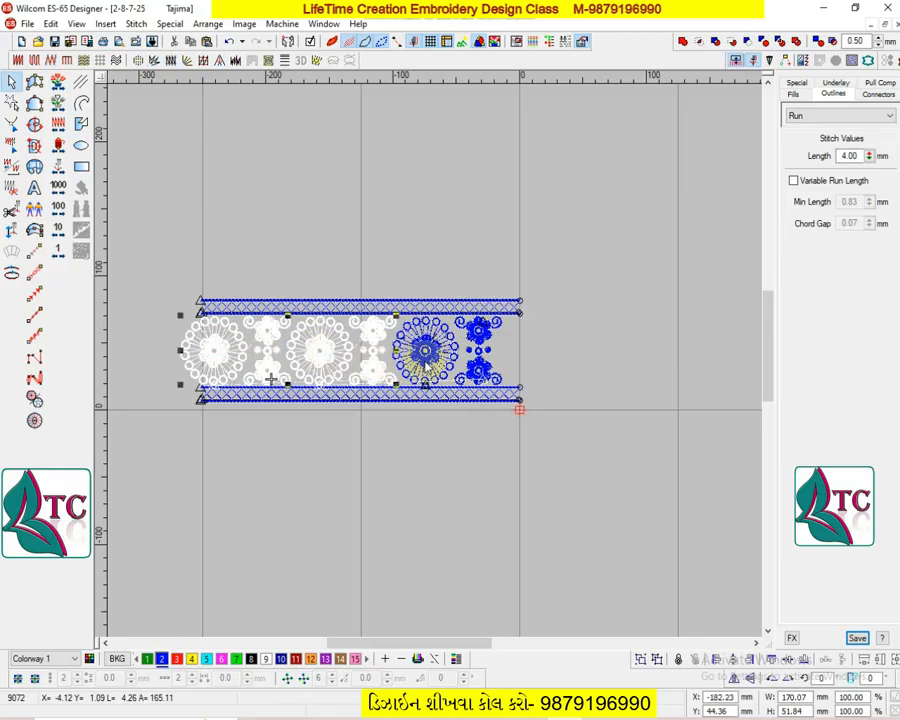
{"action": "left_click", "coordinate": [425, 362], "text": "ctrl"}
{"action": "key", "text": "z"}
{"action": "left_click", "coordinate": [449, 386]}
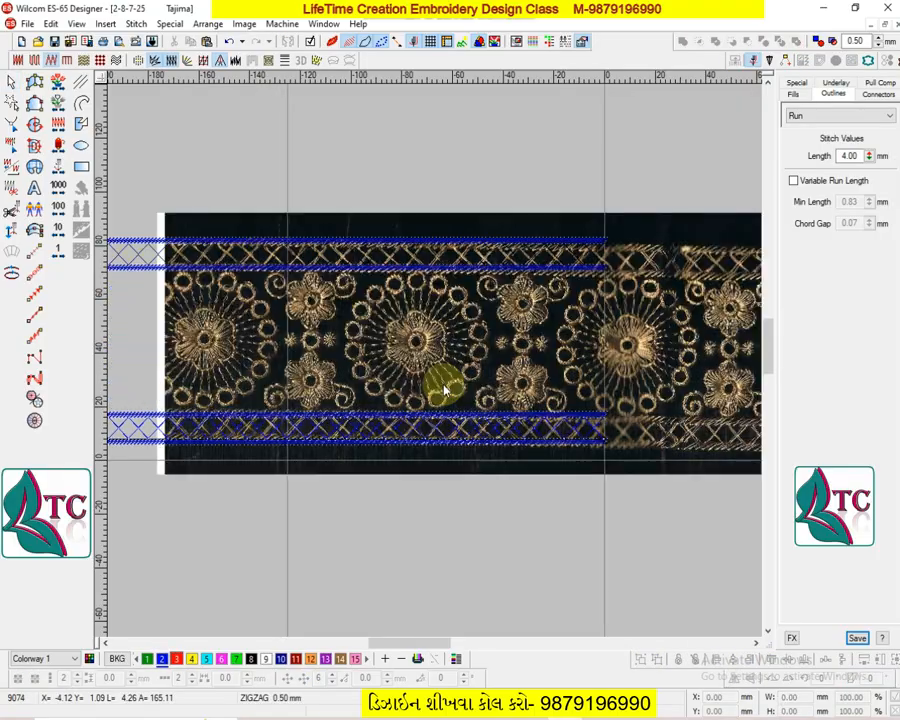
{"action": "key", "text": "d"}
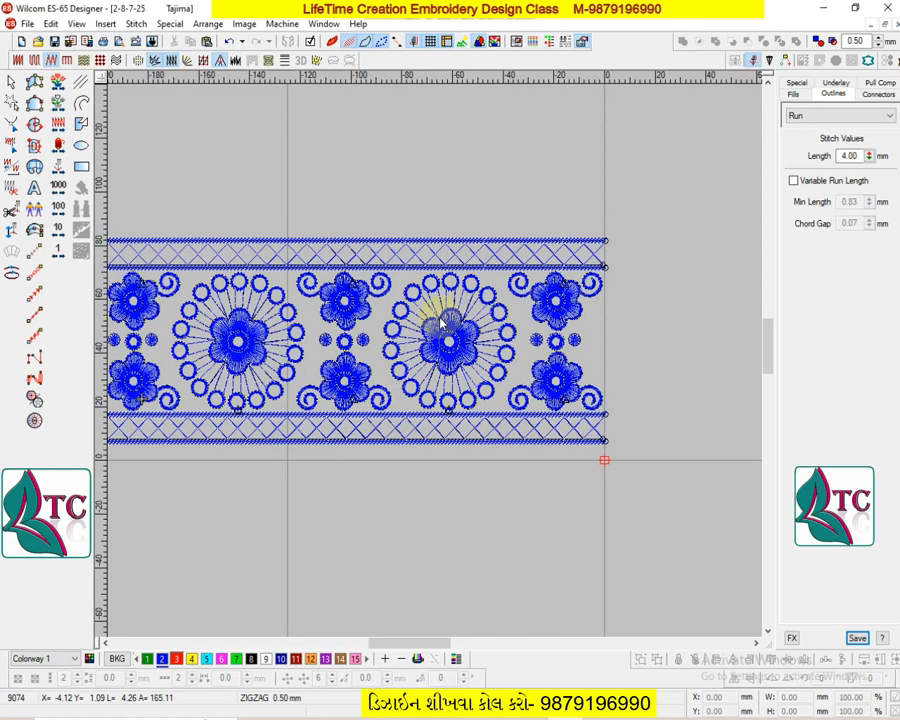
- Examine the flower spacing at the border's right end and review the design's repeat settings
{"action": "key", "text": "shift+z"}
{"action": "key", "text": "b"}
{"action": "left_click_drag", "start_coordinate": [446, 277], "coordinate": [503, 463]}
{"action": "key", "text": "ctrl+r"}
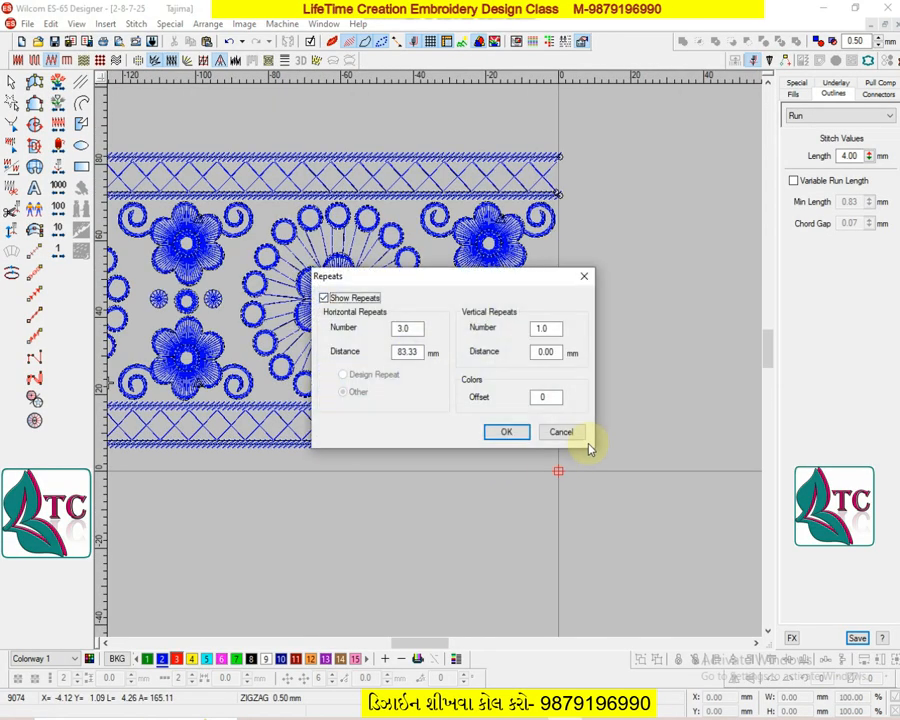
{"action": "key", "text": "Return"}
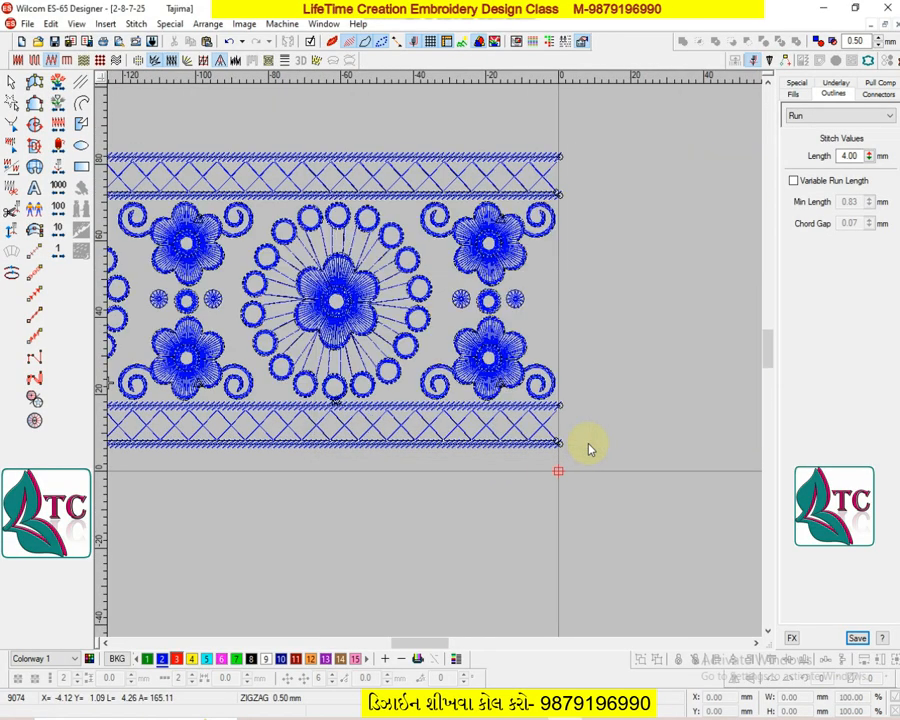
{"action": "key", "text": "0"}
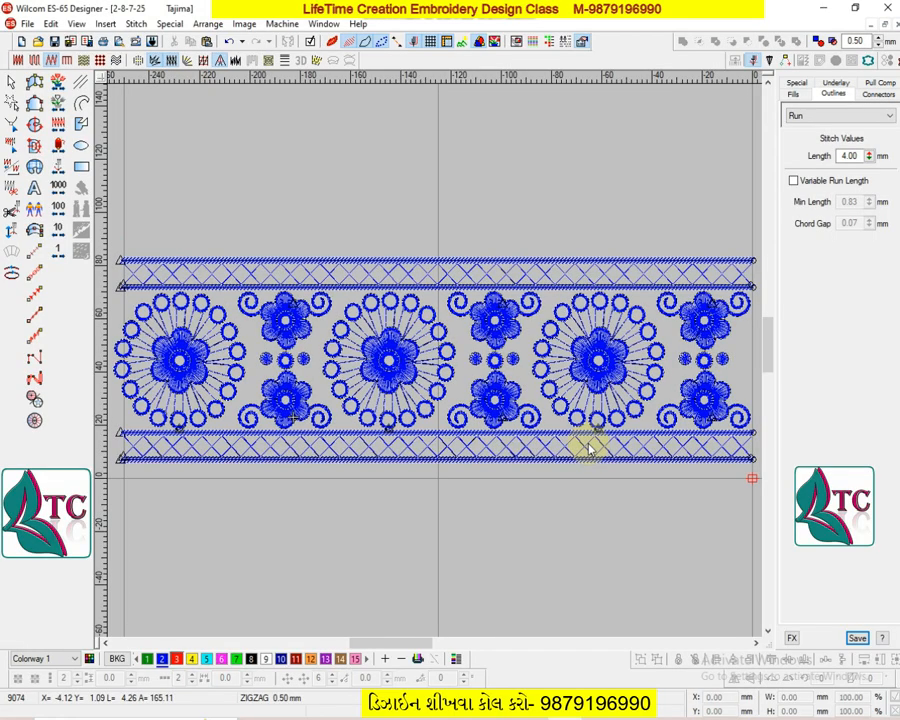
- Ungroup the three medallion and flower units so their motifs can be sequenced separately
{"action": "left_click", "coordinate": [268, 388]}
{"action": "left_click", "coordinate": [270, 388]}
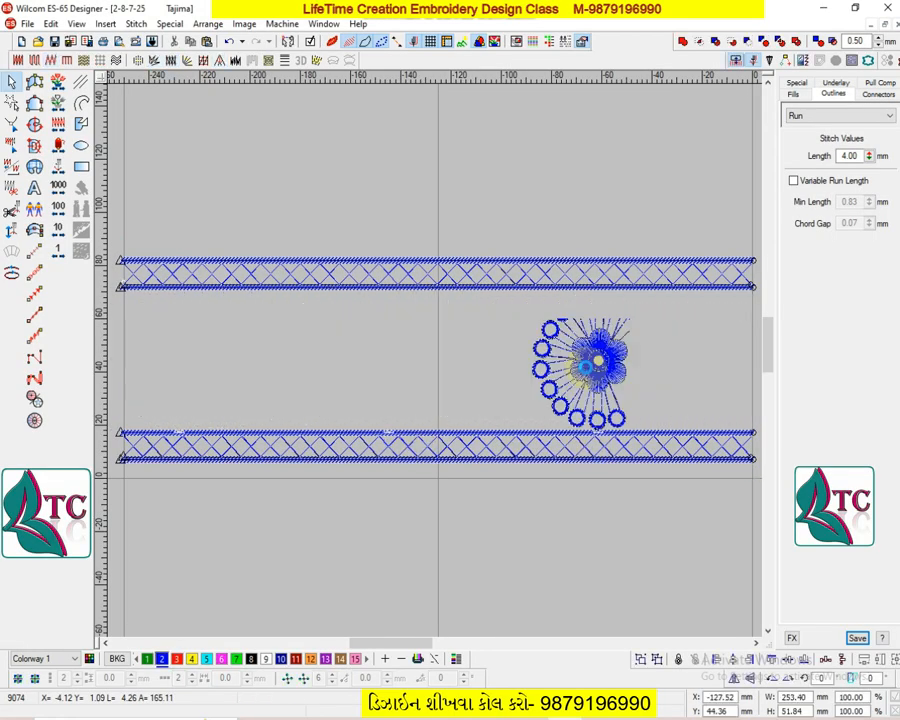
{"action": "left_click", "coordinate": [508, 436]}
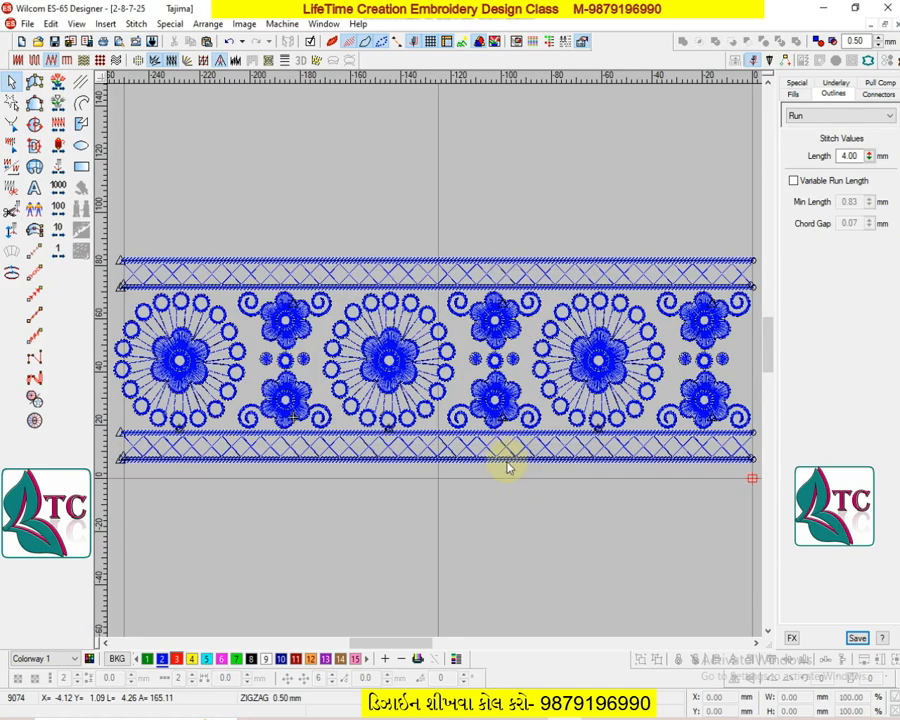
- Resequence the outer stem-stitch line of the lower border band to the end of the stitching order
{"action": "left_click", "coordinate": [507, 463]}
{"action": "left_click", "coordinate": [503, 467]}
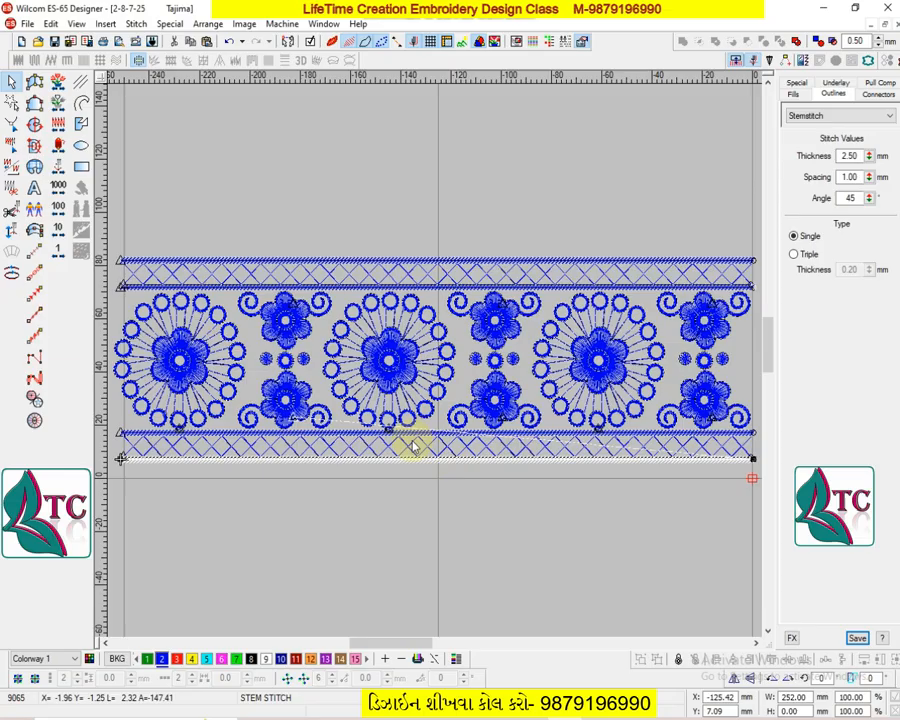
{"action": "left_click", "coordinate": [410, 442]}
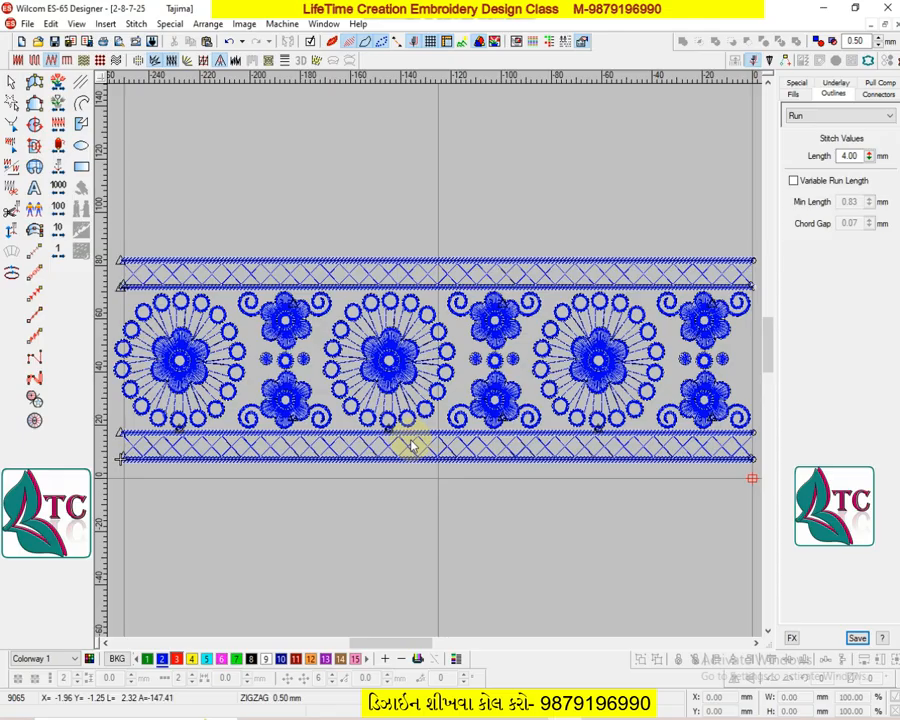
{"action": "left_click", "coordinate": [362, 467]}
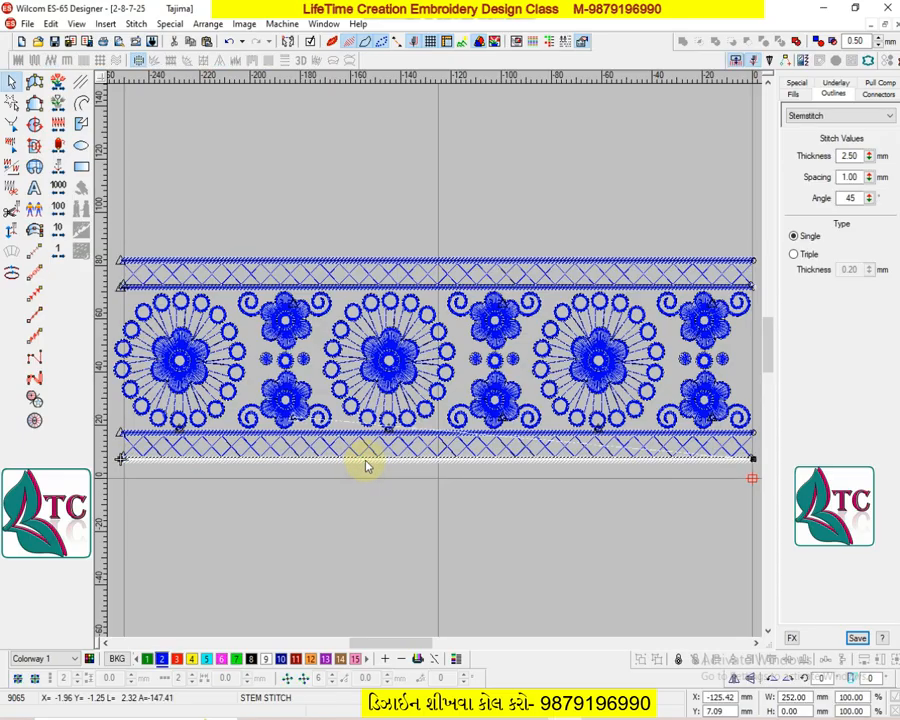
{"action": "key", "text": "Delete"}
{"action": "key", "text": "ctrl+z"}
- Cut the lower band's cross motif run and paste it in sequence after the outer stem-stitch line
{"action": "left_click", "coordinate": [332, 452]}
{"action": "left_click", "coordinate": [317, 446]}
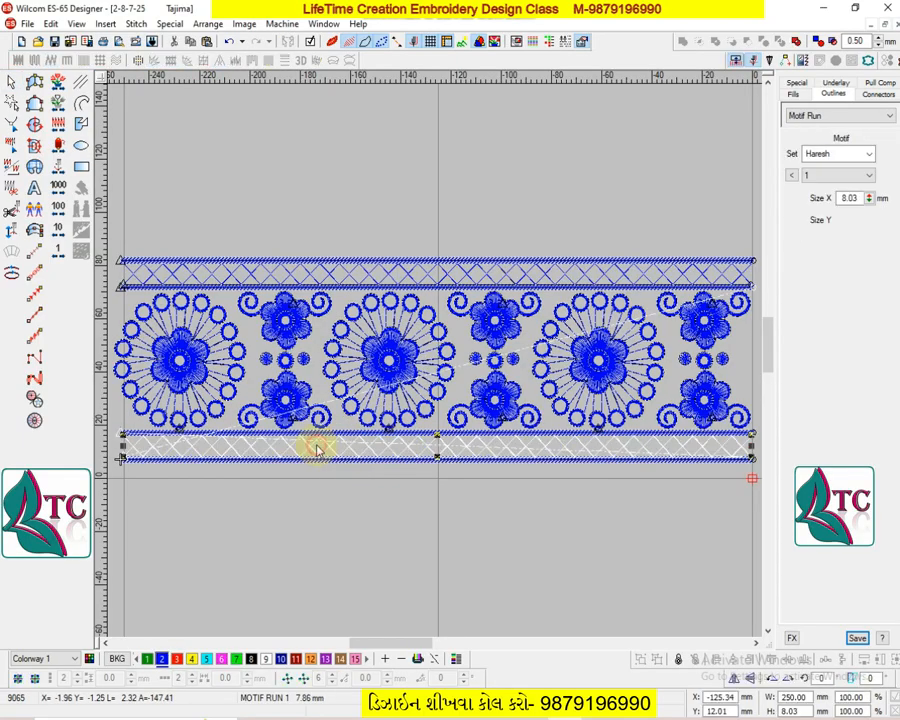
{"action": "left_click", "coordinate": [318, 450]}
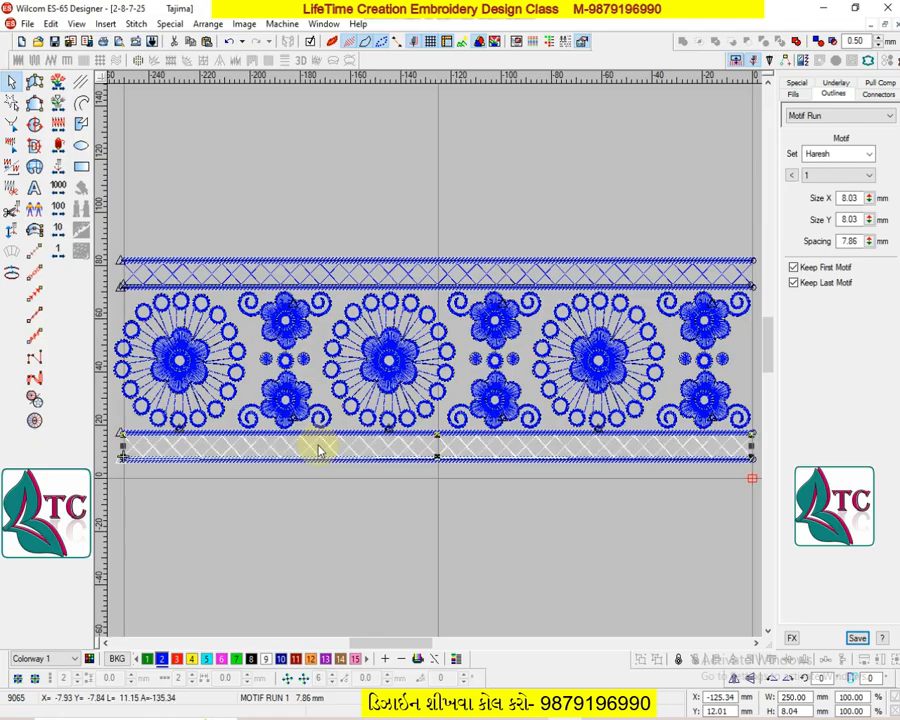
- Trace the stitch path along the lower cross band and resequence its return motif run to finish at the right end
{"action": "left_click", "coordinate": [744, 457]}
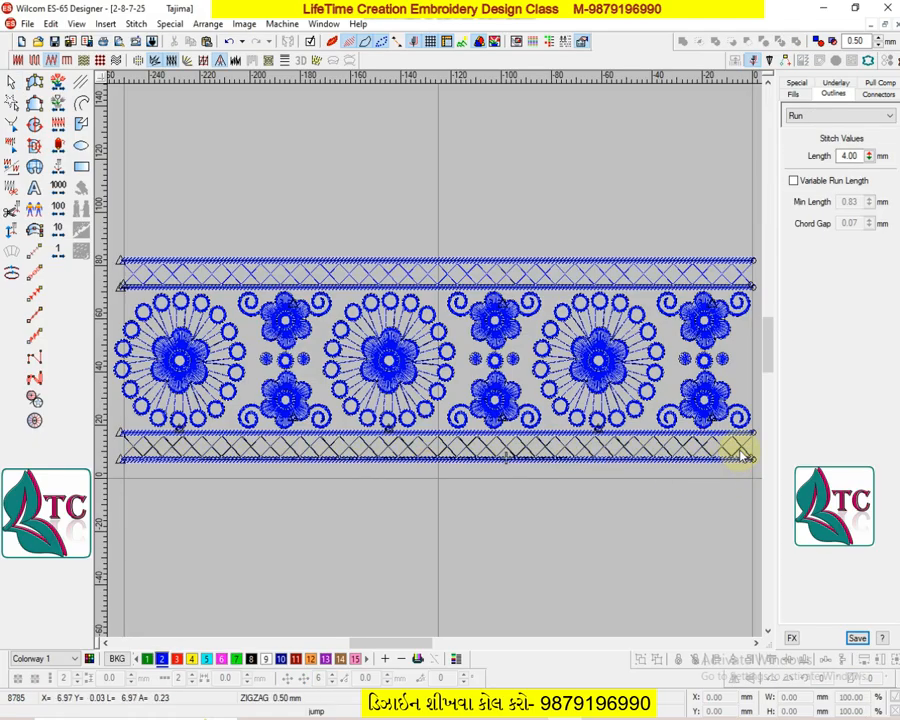
{"action": "key", "text": "Down"}
{"action": "key", "text": "Down"}
{"action": "key", "text": "Down"}
{"action": "key", "text": "Down"}
{"action": "key", "text": "Down"}
{"action": "key", "text": "Down"}
{"action": "key", "text": "Down"}
{"action": "key", "text": "Down"}
{"action": "key", "text": "Down"}
{"action": "key", "text": "Down"}
{"action": "key", "text": "Down"}
{"action": "key", "text": "Down"}
{"action": "key", "text": "Down"}
{"action": "key", "text": "Down"}
{"action": "key", "text": "Down"}
{"action": "left_click", "coordinate": [321, 449]}
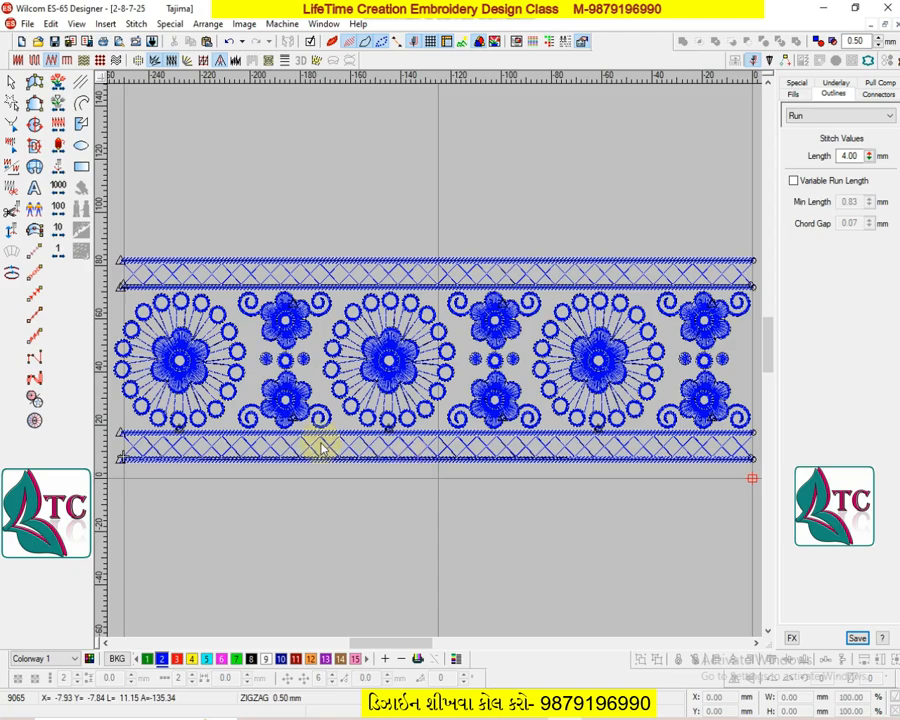
{"action": "left_click", "coordinate": [310, 449]}
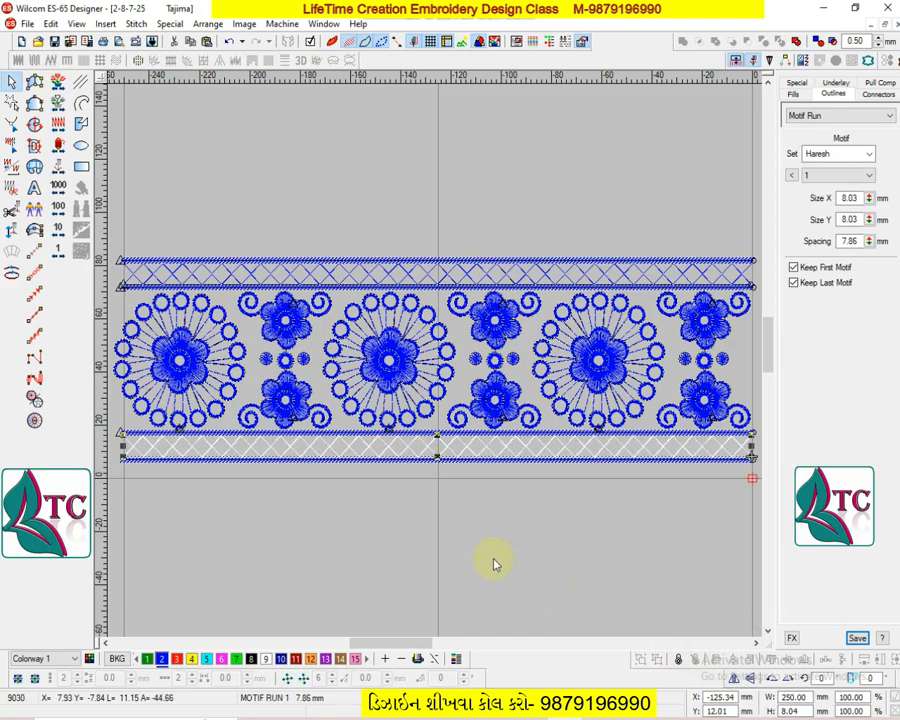
{"action": "left_click", "coordinate": [677, 506]}
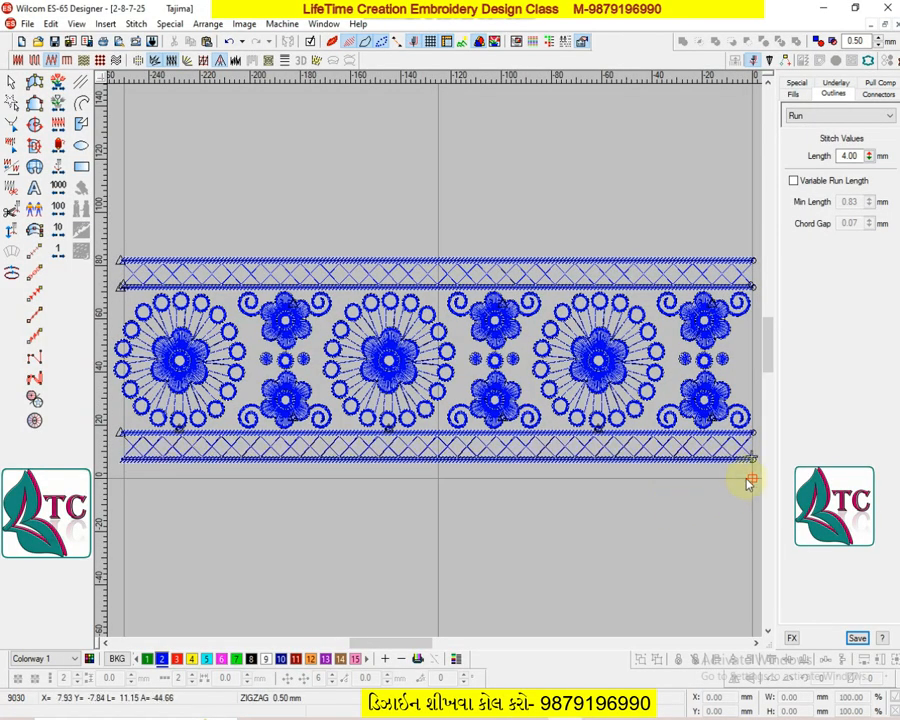
- Resequence the lower band's inner stem-stitch line after the cross band, and move the stitch position along it to below the rightmost flower
{"action": "left_click", "coordinate": [638, 433]}
{"action": "key", "text": "Escape"}
{"action": "key", "text": "Up"}
{"action": "key", "text": "Up"}
{"action": "key", "text": "Up"}
{"action": "key", "text": "Up"}
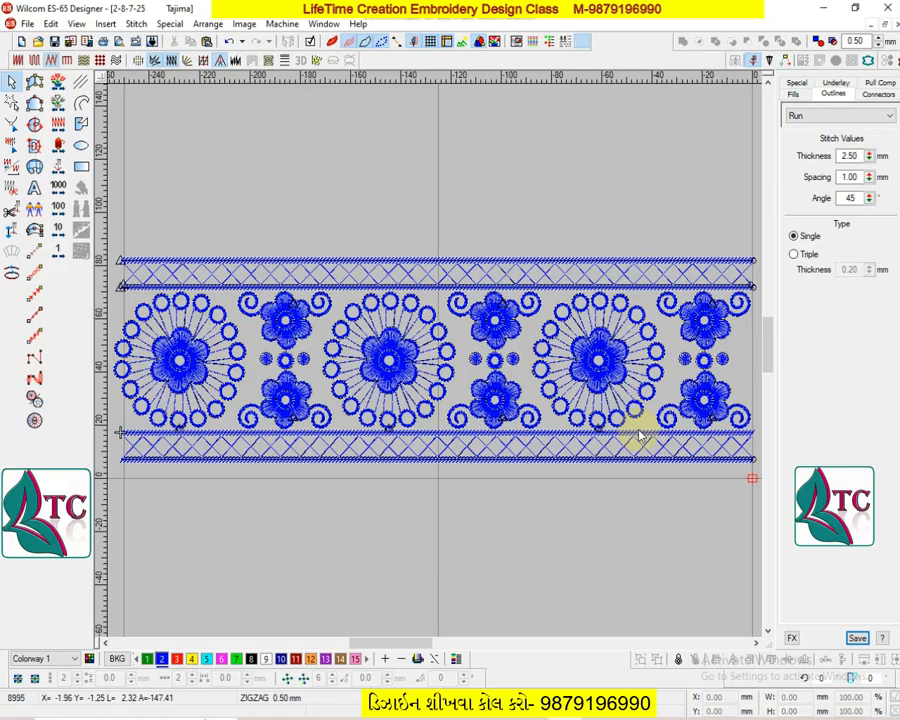
{"action": "key", "text": "Up"}
{"action": "key", "text": "Up"}
{"action": "key", "text": "Up"}
{"action": "key", "text": "Up"}
{"action": "key", "text": "Up"}
{"action": "key", "text": "Up"}
{"action": "key", "text": "Up"}
{"action": "key", "text": "Up"}
{"action": "key", "text": "Up"}
{"action": "key", "text": "Up"}
{"action": "key", "text": "Up"}
{"action": "key", "text": "Up"}
{"action": "key", "text": "Up"}
{"action": "key", "text": "Up"}
{"action": "key", "text": "Up"}
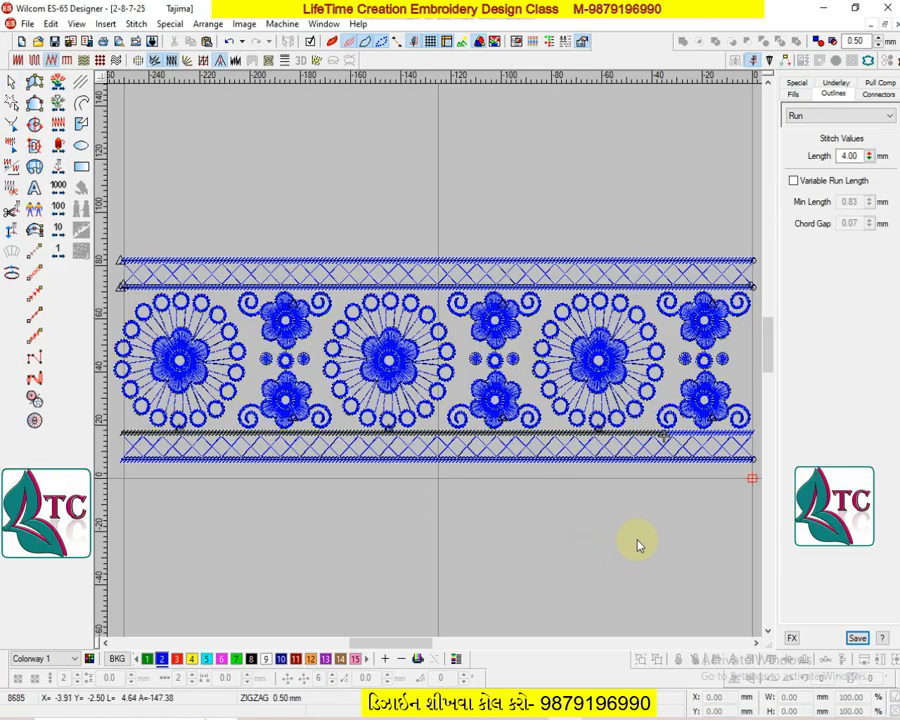
{"action": "scroll", "coordinate": [648, 457], "scroll_direction": "up", "scroll_amount": 3}
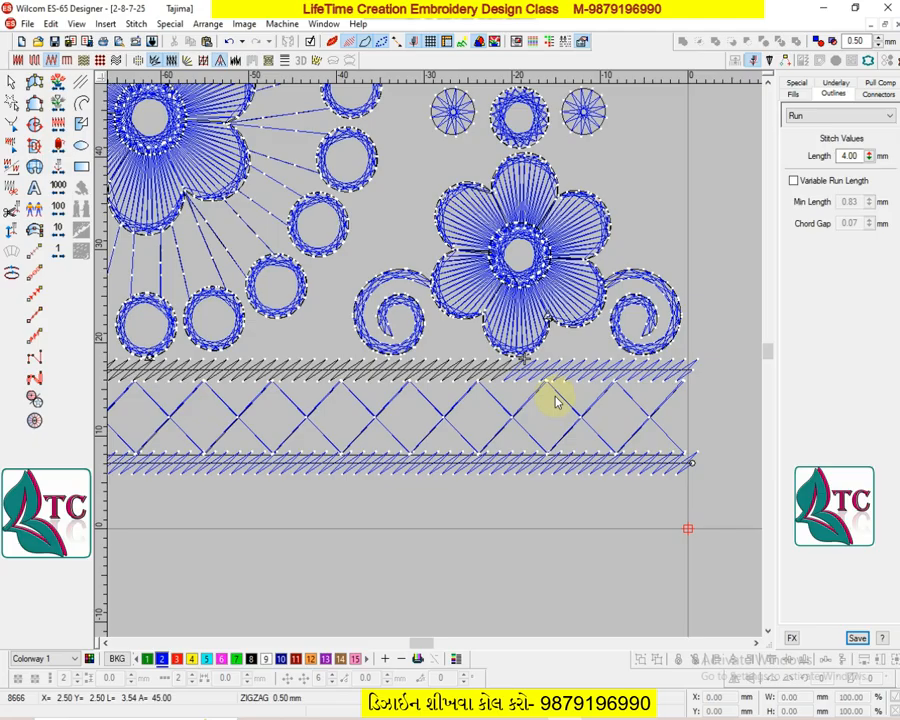
{"action": "scroll", "coordinate": [557, 402], "scroll_direction": "up", "scroll_amount": 2}
- Measure at the rightmost lower flower's bottom petal, and cut and paste that flower group into the sequence at the current stitch
{"action": "key", "text": "m"}
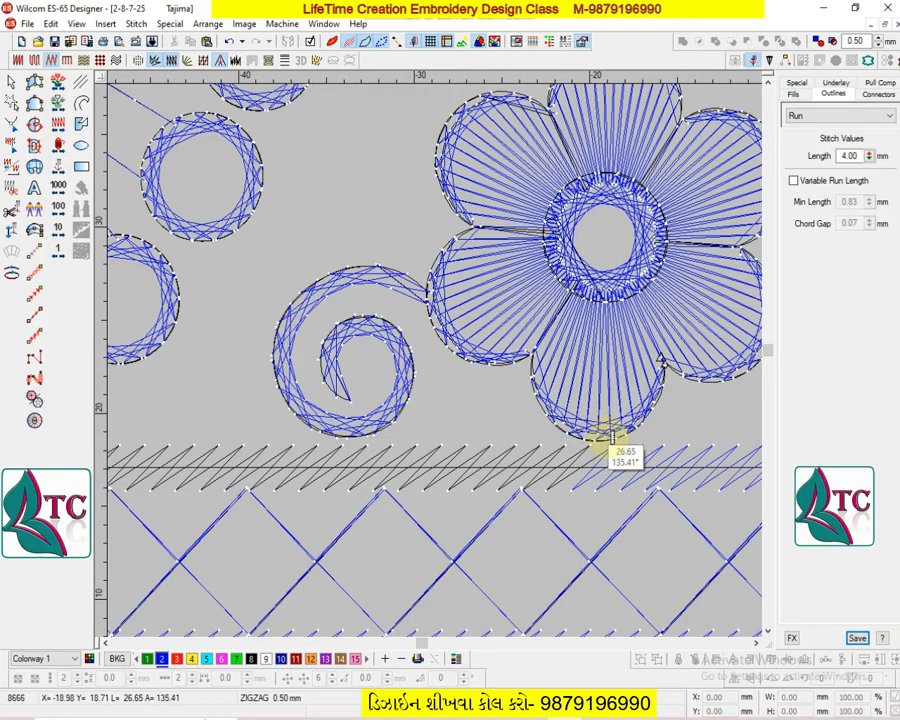
{"action": "left_click", "coordinate": [611, 443]}
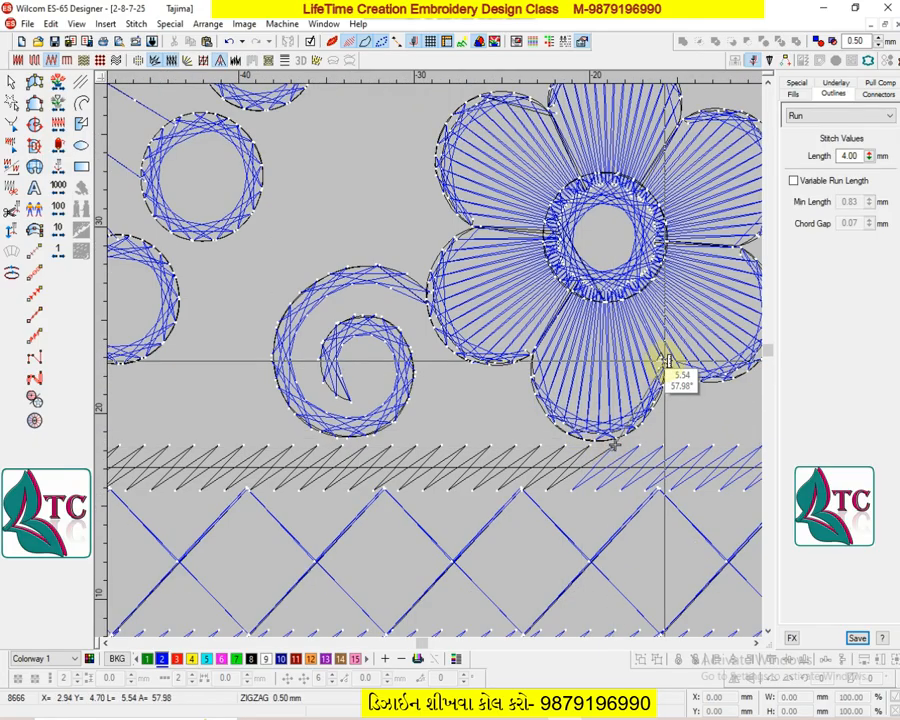
{"action": "key", "text": "Escape"}
{"action": "scroll", "coordinate": [607, 410], "scroll_direction": "down", "scroll_amount": 2}
{"action": "key", "text": "Escape"}
{"action": "left_click", "coordinate": [486, 349]}
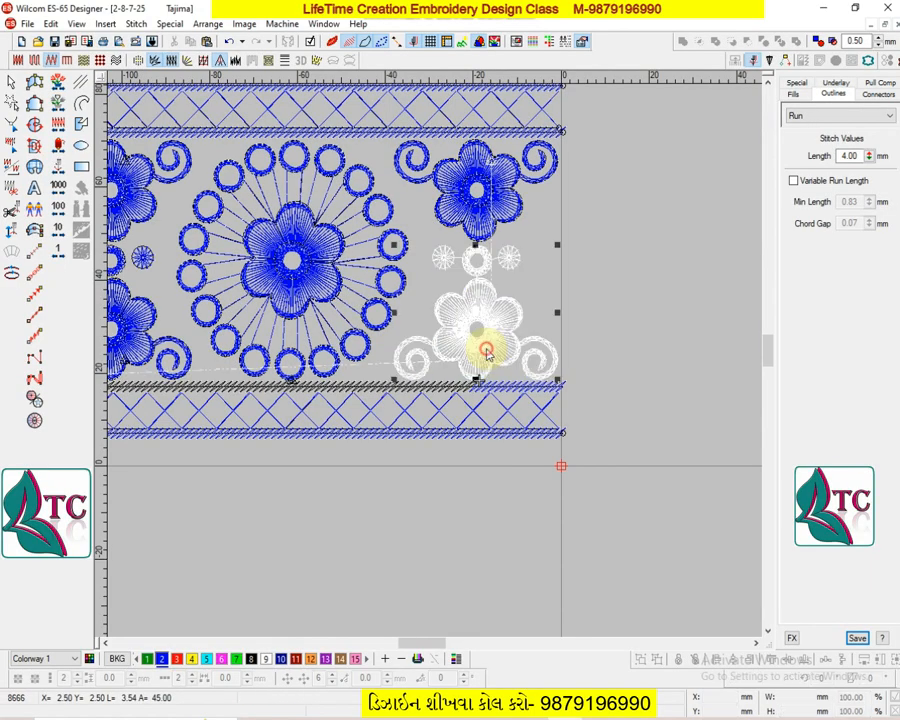
{"action": "key", "text": "Escape"}
- Set the stitch position below the rightmost medallion, and cut and paste the medallion into the sequence there
{"action": "scroll", "coordinate": [428, 354], "scroll_direction": "down", "scroll_amount": 2}
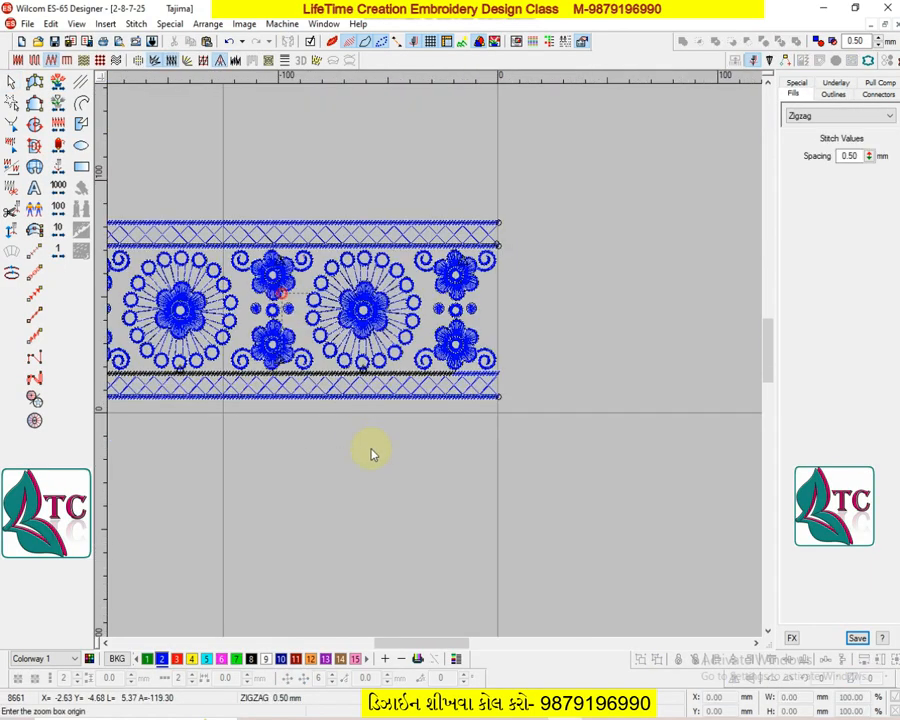
{"action": "scroll", "coordinate": [371, 454], "scroll_direction": "up", "scroll_amount": 3}
{"action": "scroll", "coordinate": [649, 380], "scroll_direction": "up", "scroll_amount": 4}
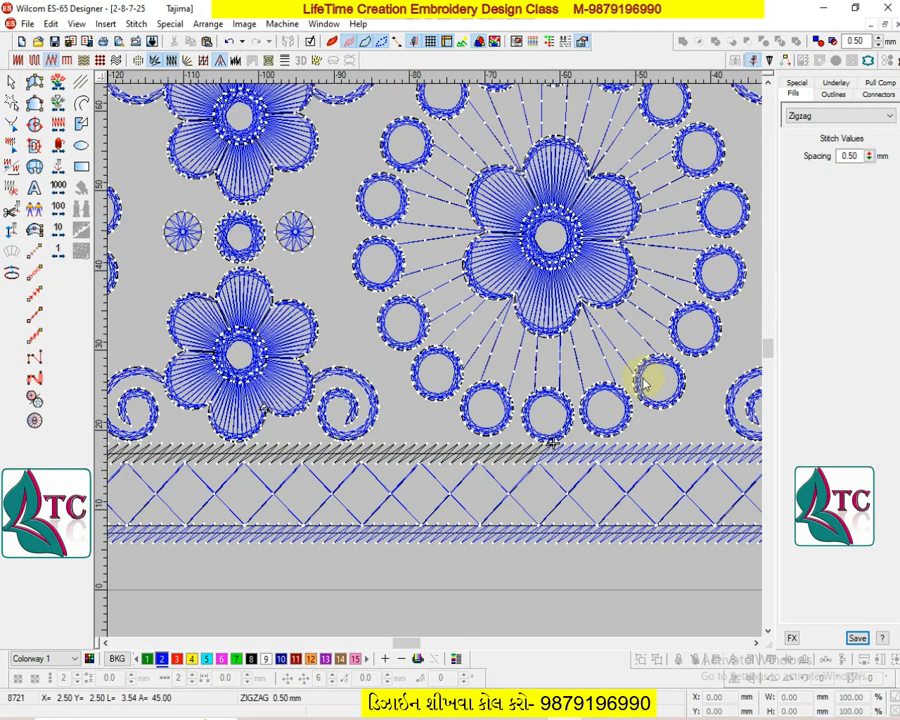
{"action": "left_click", "coordinate": [576, 370]}
{"action": "key", "text": "Escape"}
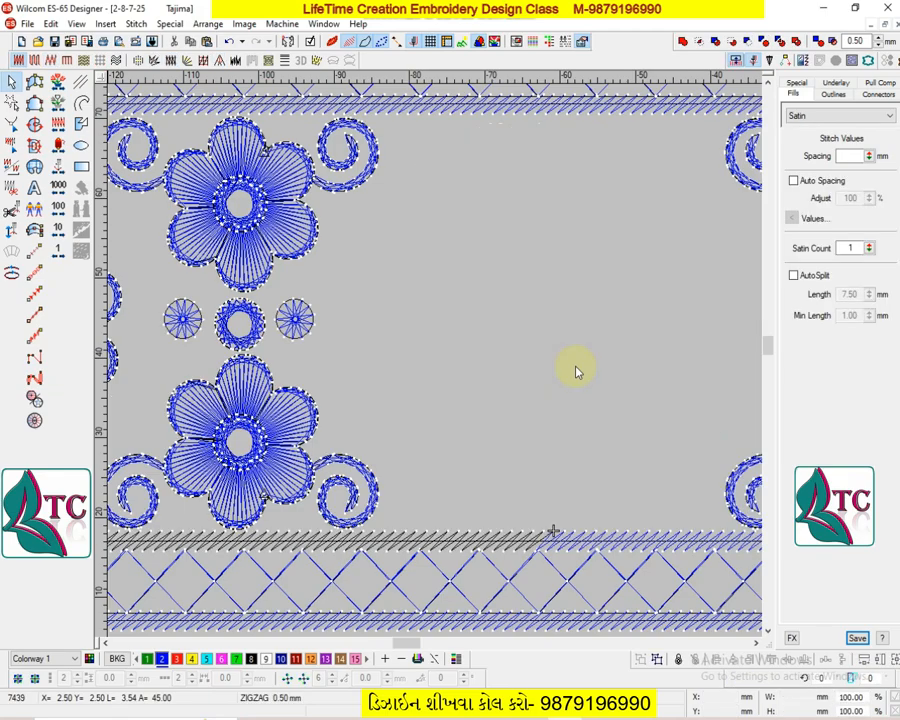
- Move the stitch position to below the middle flower group, and cut and paste that lower flower into the sequence
{"action": "scroll", "coordinate": [474, 410], "scroll_direction": "down", "scroll_amount": 2}
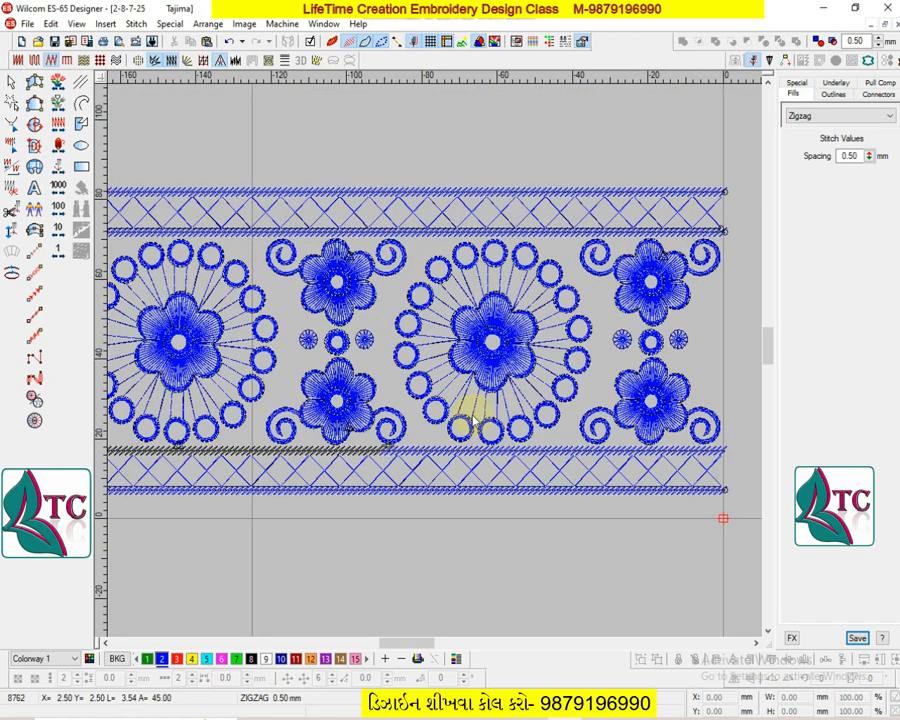
{"action": "left_click", "coordinate": [350, 406]}
{"action": "key", "text": "Escape"}
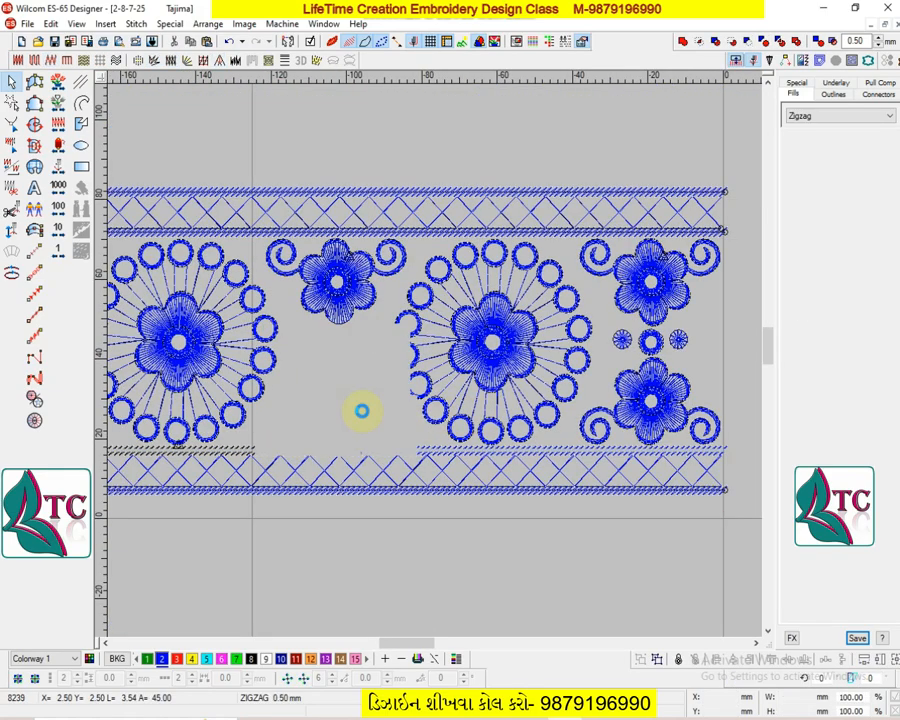
- Move the stitch position to below the middle medallion, and cut and paste the medallion into the sequence there
{"action": "key", "text": "shift+z"}
{"action": "key", "text": "shift+z"}
{"action": "key", "text": "b"}
{"action": "left_click_drag", "start_coordinate": [287, 318], "coordinate": [390, 444]}
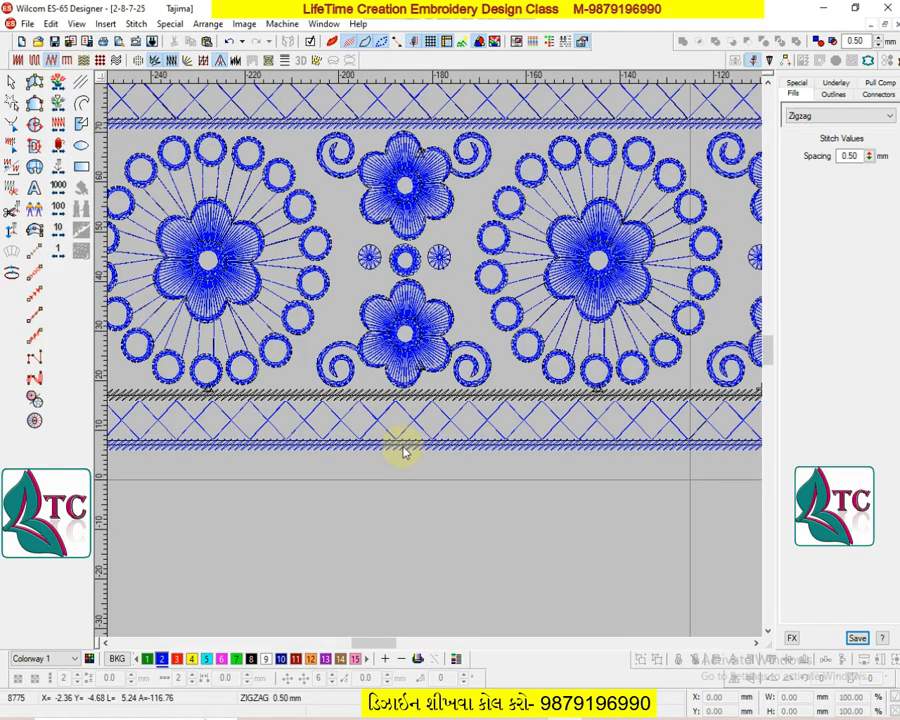
{"action": "key", "text": "Down"}
{"action": "key", "text": "Down"}
{"action": "key", "text": "Down"}
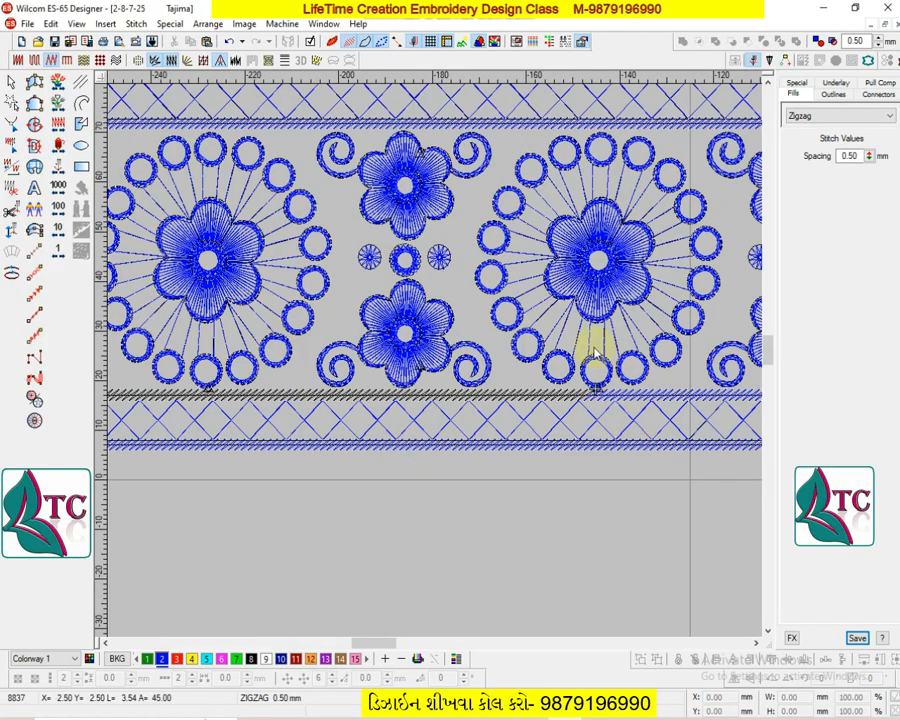
{"action": "left_click", "coordinate": [589, 292]}
{"action": "key", "text": "Escape"}
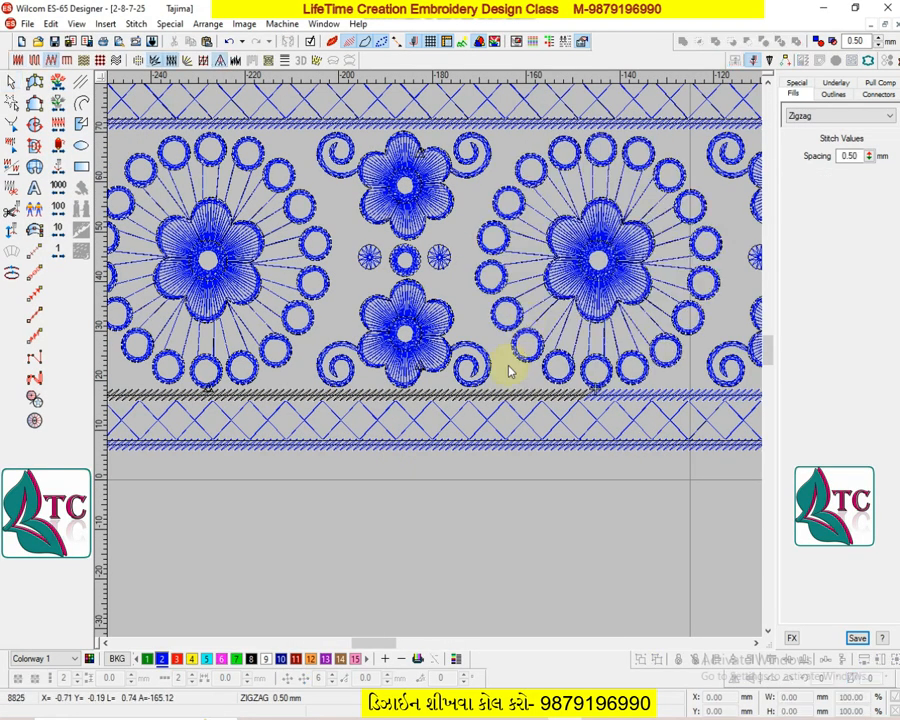
- Move the stitch position to below the leftmost flower group, and cut and paste that lower flower into the sequence
{"action": "key", "text": "Down"}
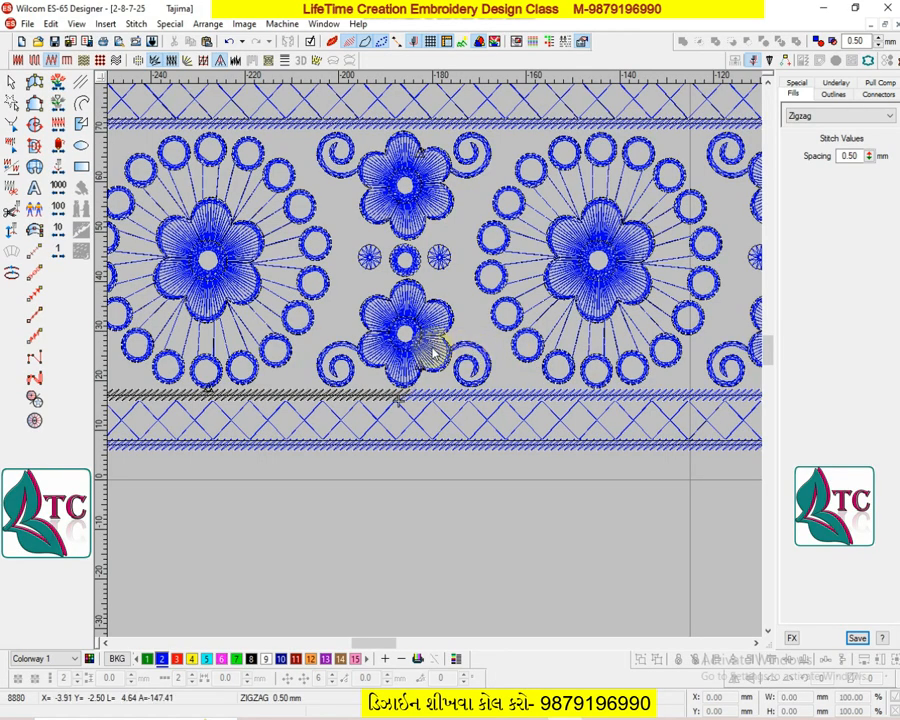
{"action": "left_click", "coordinate": [414, 345]}
{"action": "key", "text": "Escape"}
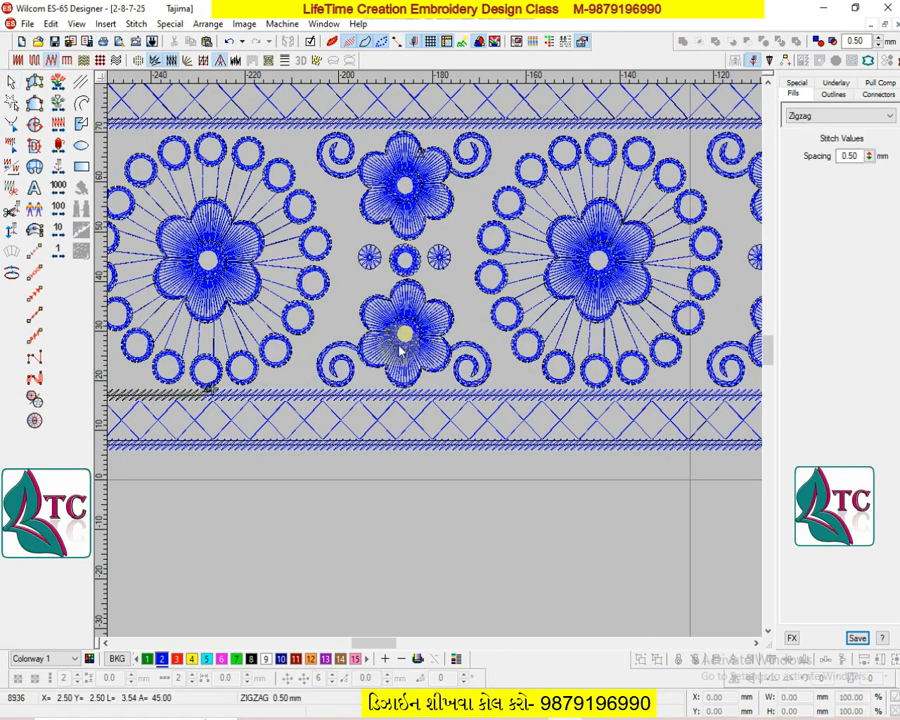
- Cut the leftmost medallion and paste it into the sequence at the stitch position directly below it
{"action": "left_click", "coordinate": [215, 261]}
{"action": "key", "text": "Escape"}
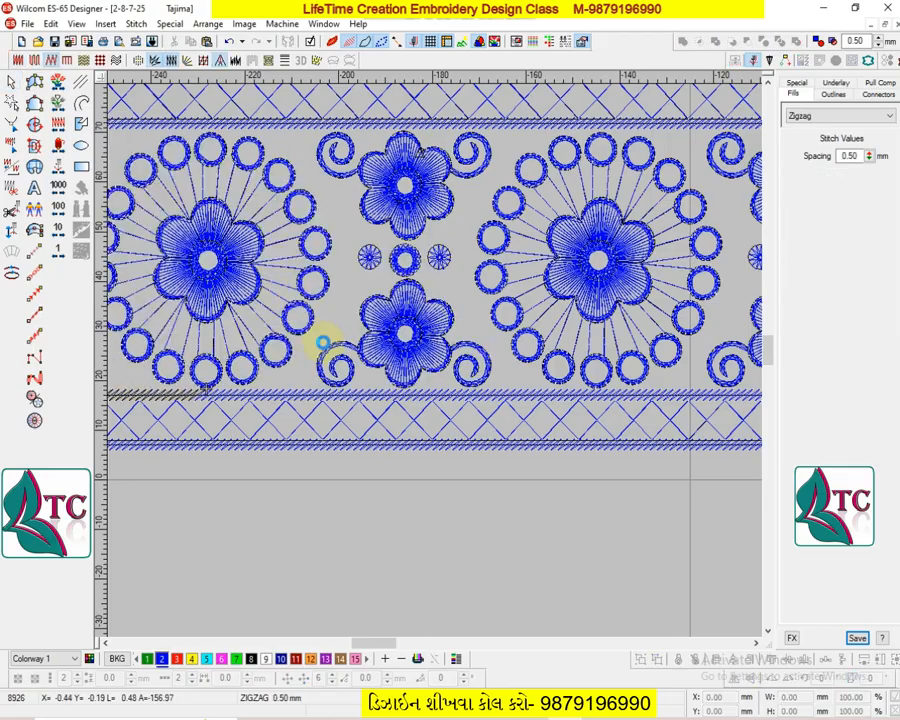
{"action": "scroll", "coordinate": [322, 343], "scroll_direction": "down", "scroll_amount": 1}
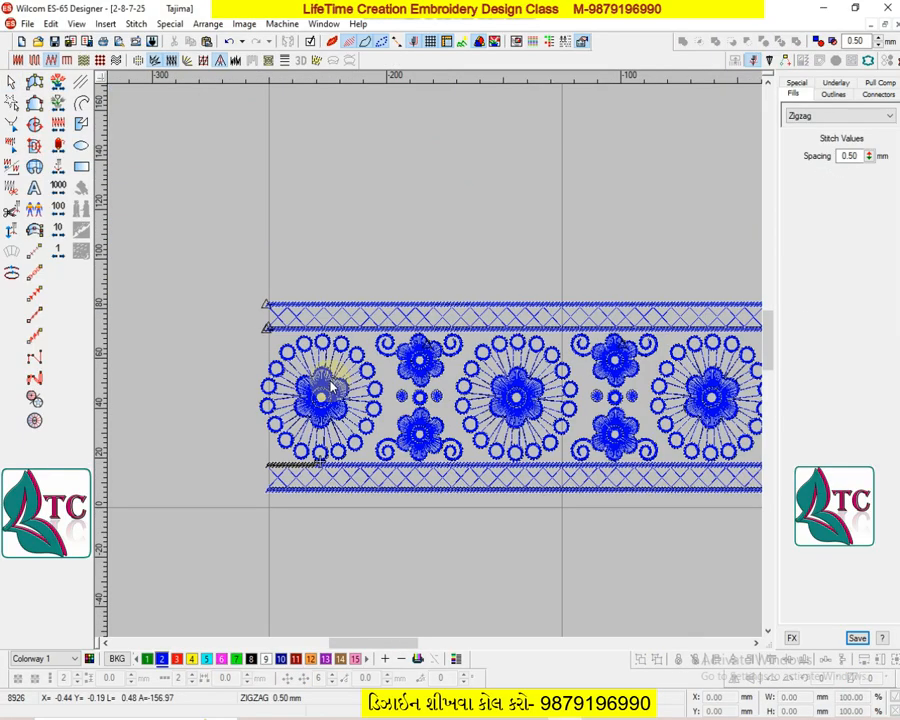
- Check the start and end points of the upper band's inner stem-stitch line, then cut and paste it to the end of the sequence
{"action": "left_click", "coordinate": [285, 330]}
{"action": "key", "text": "h"}
{"action": "scroll", "coordinate": [300, 340], "scroll_direction": "down", "scroll_amount": 1}
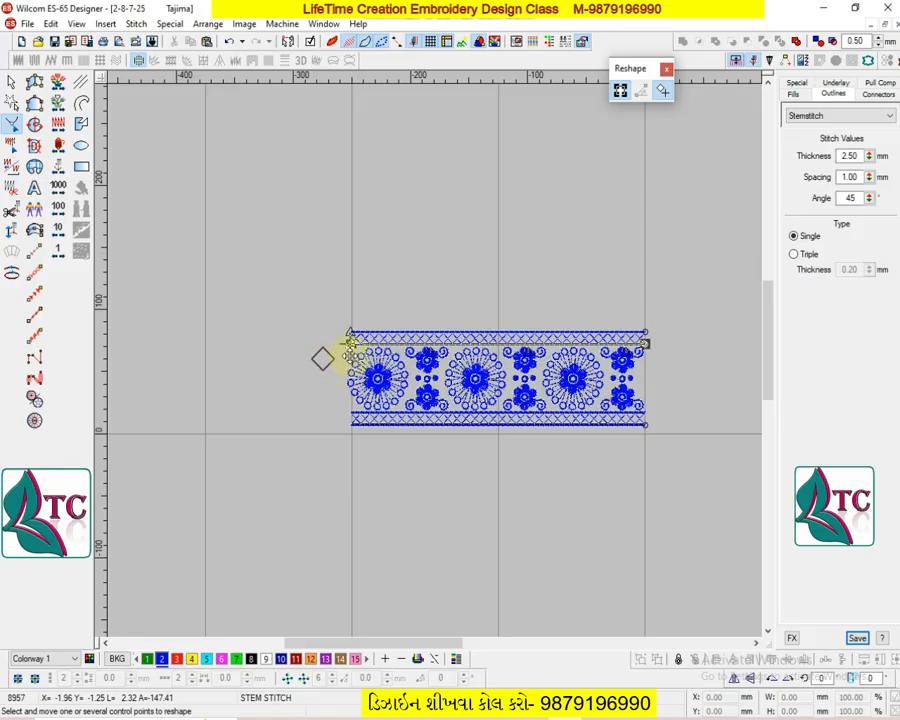
{"action": "key", "text": "Escape"}
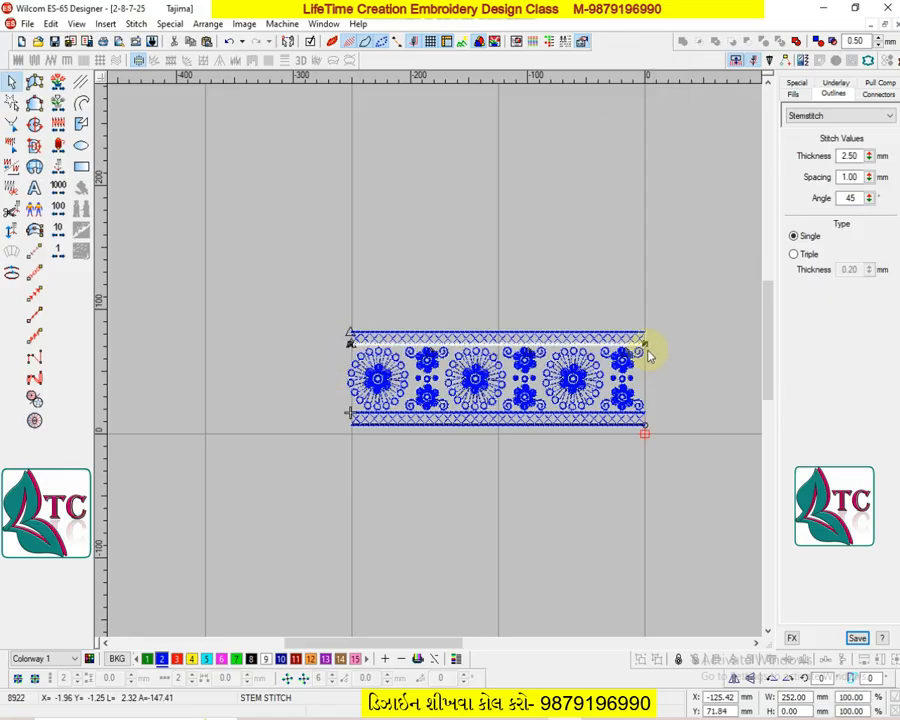
{"action": "key", "text": "Escape"}
- Cut the upper band's cross motif run and paste it into the sequence after the inner stem-stitch line
{"action": "key", "text": "b"}
{"action": "left_click_drag", "start_coordinate": [607, 312], "coordinate": [643, 405]}
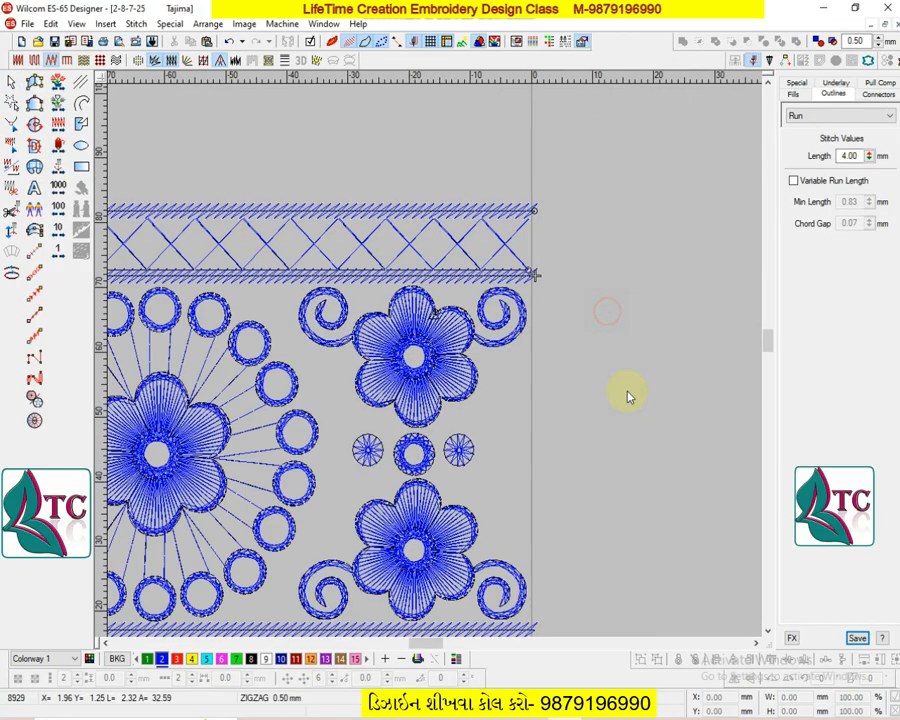
{"action": "left_click", "coordinate": [510, 260]}
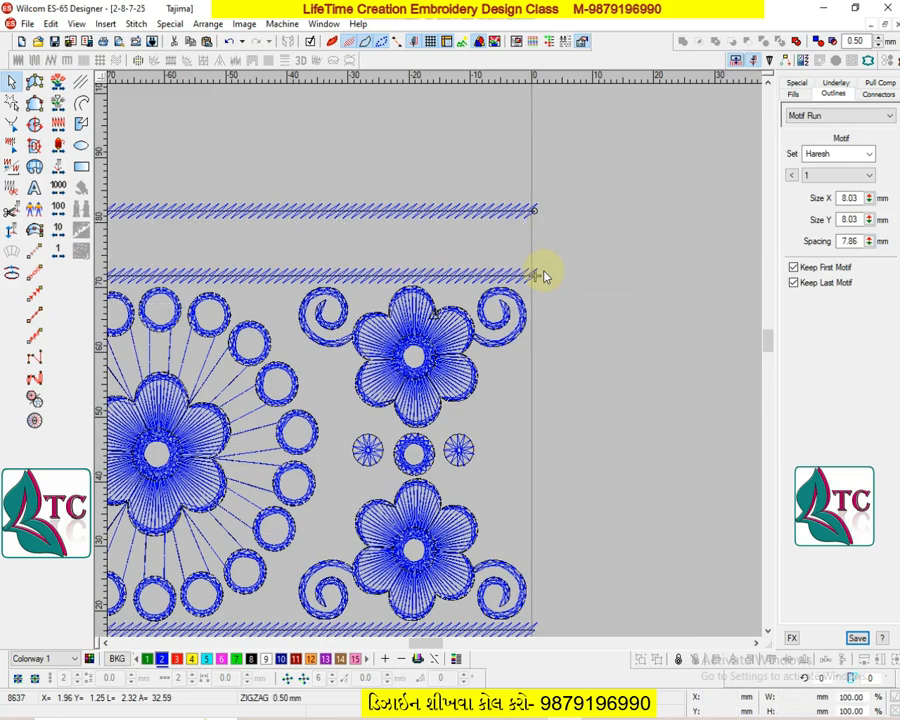
{"action": "left_click", "coordinate": [351, 237]}
{"action": "key", "text": "shift+z"}
- Check the start and end points of the upper band's outer stem-stitch line, then cut and paste it to the end of the sequence
{"action": "key", "text": "b"}
{"action": "left_click_drag", "start_coordinate": [241, 309], "coordinate": [311, 383]}
{"action": "left_click", "coordinate": [350, 333]}
{"action": "key", "text": "h"}
{"action": "key", "text": "shift+z"}
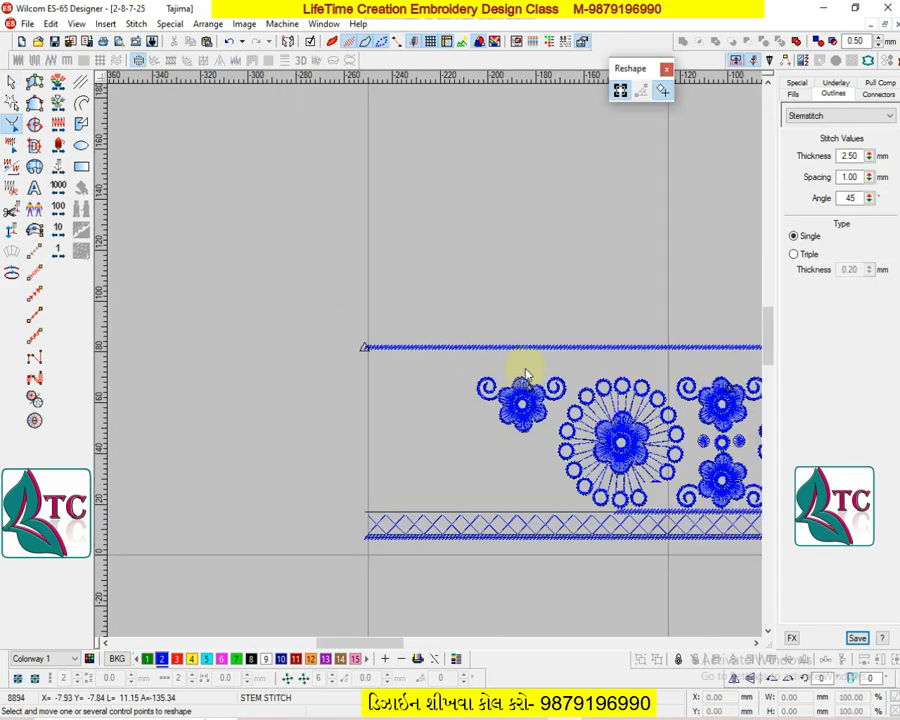
{"action": "key", "text": "shift+z"}
{"action": "left_click", "coordinate": [704, 355]}
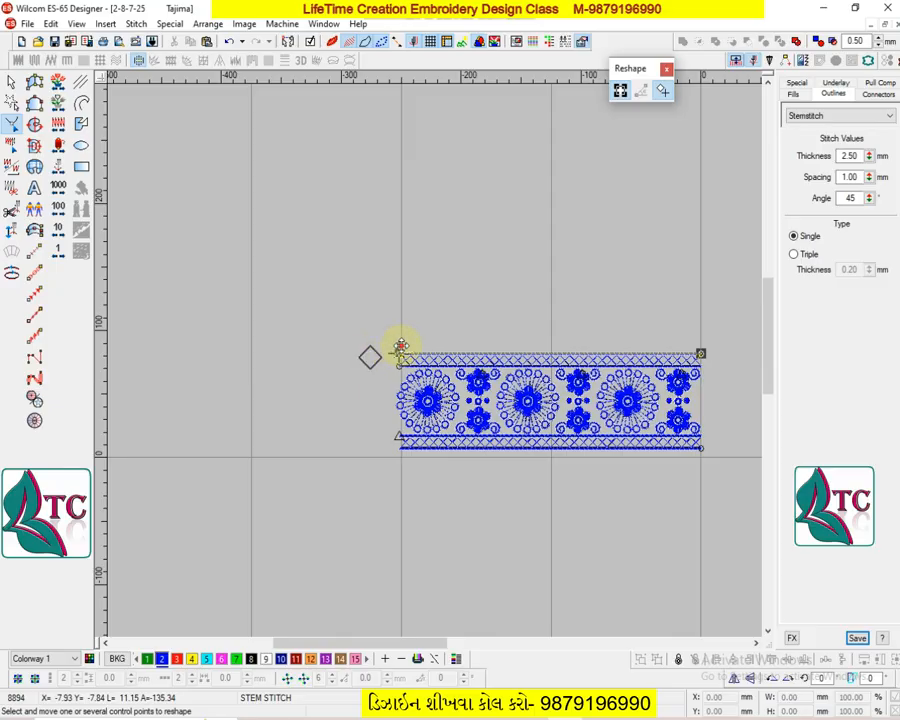
{"action": "key", "text": "Escape"}
{"action": "key", "text": "ctrl+x"}
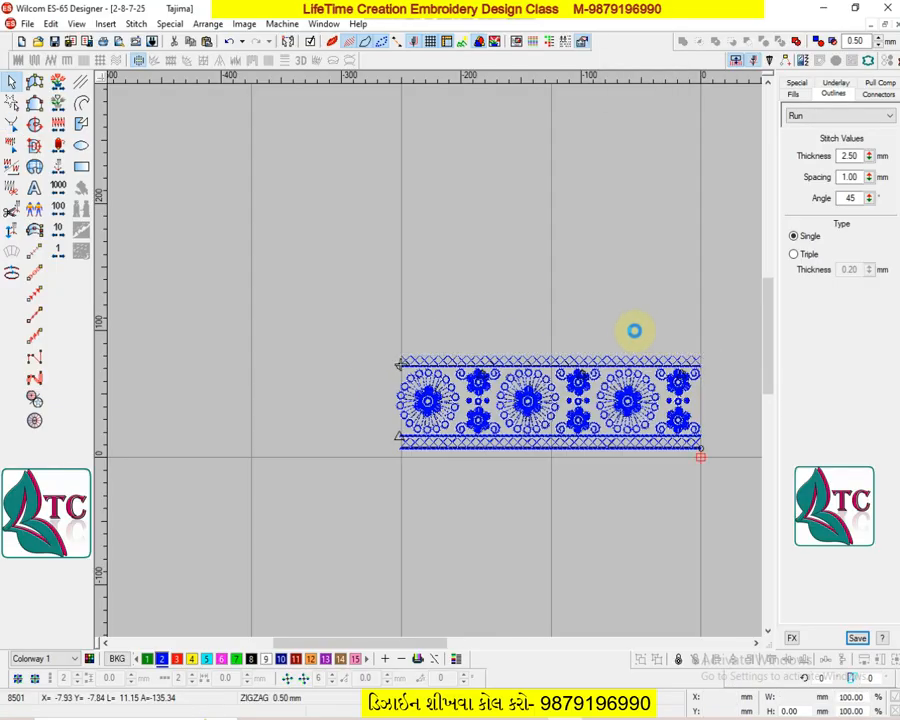
{"action": "key", "text": "ctrl+v"}
{"action": "key", "text": "Escape"}
{"action": "key", "text": "0"}
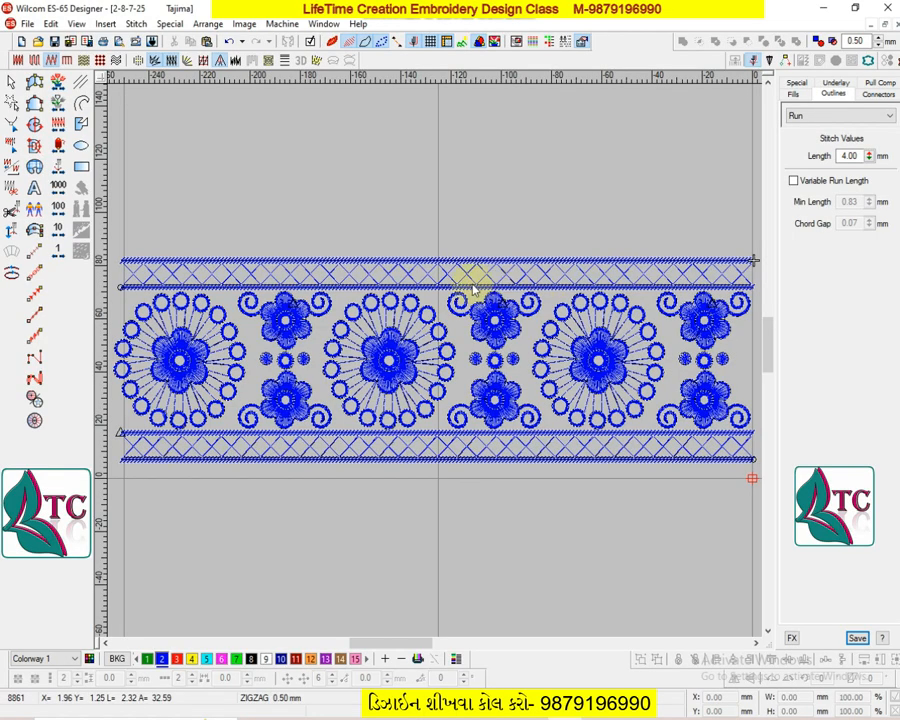
- Move the stitch position to just above the leftmost upper flower, and cut and paste that flower into the sequence
{"action": "left_click", "coordinate": [271, 291]}
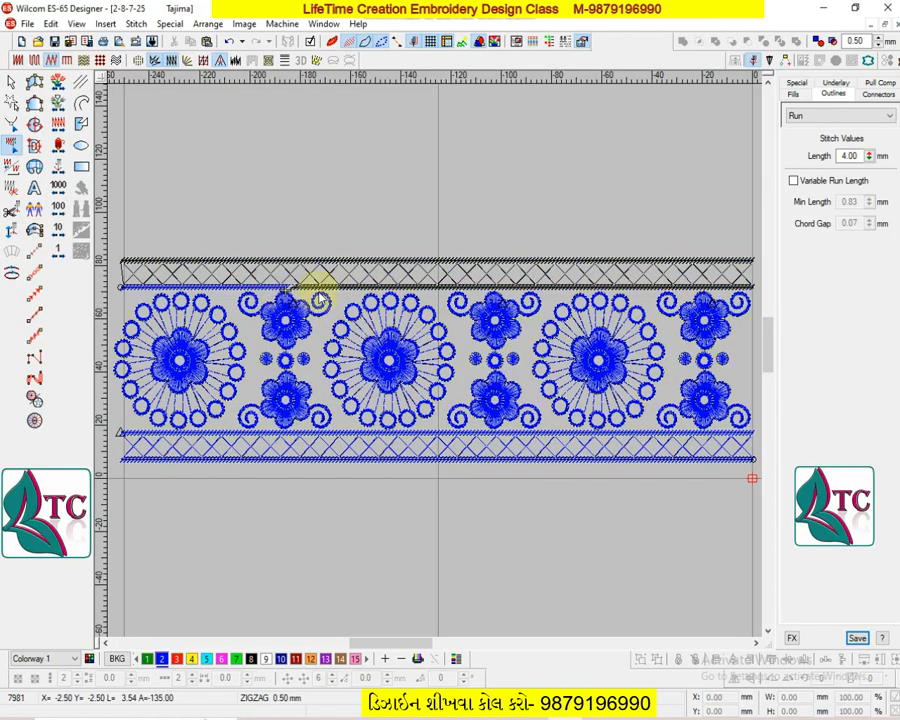
{"action": "left_click", "coordinate": [287, 311]}
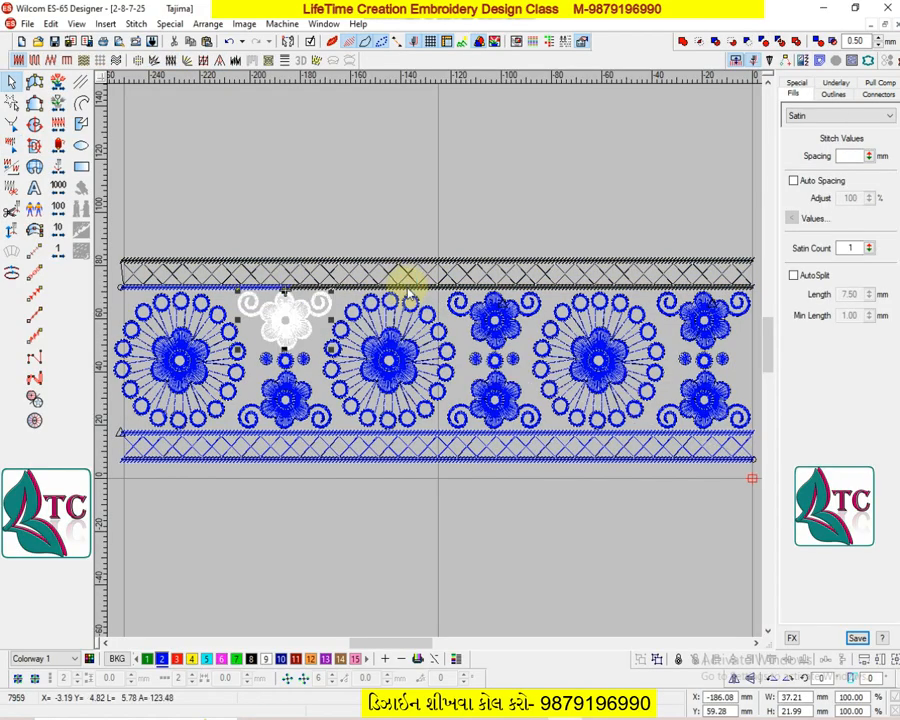
{"action": "left_click", "coordinate": [410, 297]}
- Move the stitch position to just above the middle upper flower, and cut and paste that flower into the sequence
{"action": "key", "text": "Down"}
{"action": "key", "text": "Down"}
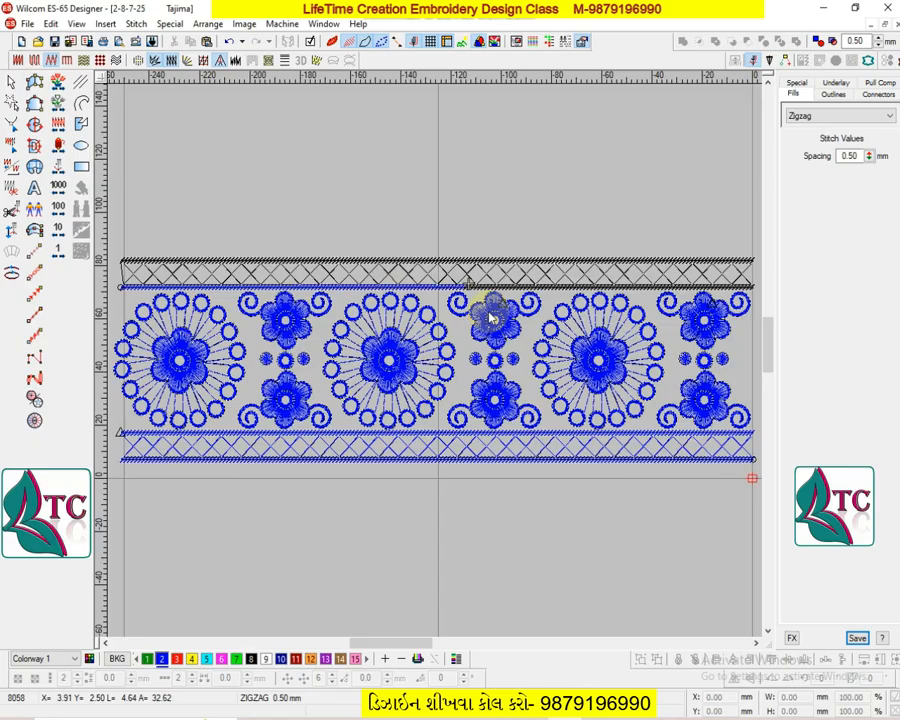
{"action": "left_click", "coordinate": [499, 313]}
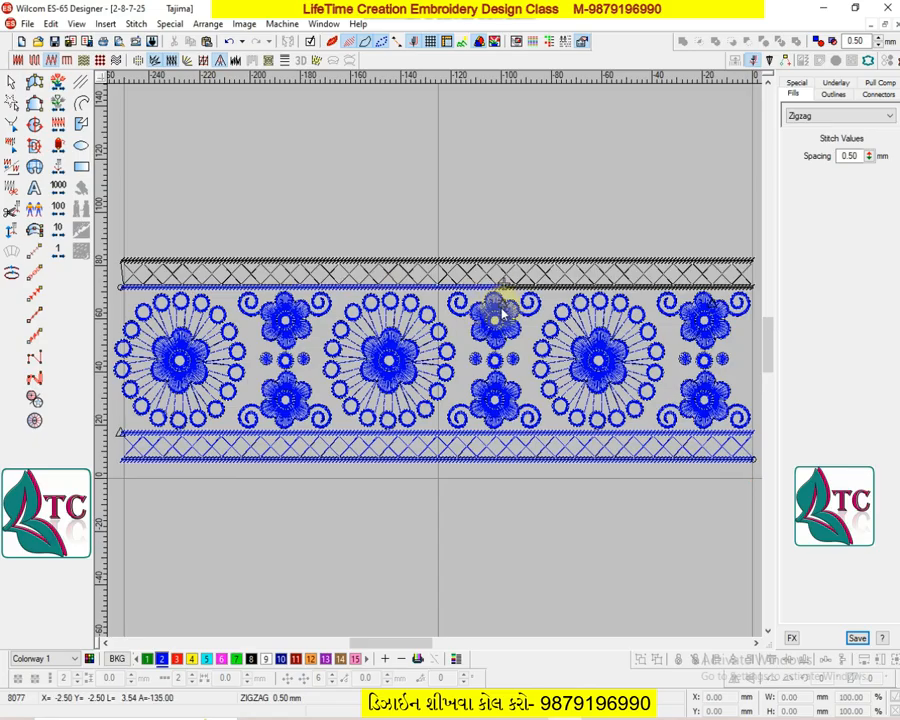
{"action": "left_click", "coordinate": [502, 312]}
{"action": "key", "text": "ctrl+x"}
{"action": "key", "text": "ctrl+v"}
{"action": "left_click", "coordinate": [562, 181]}
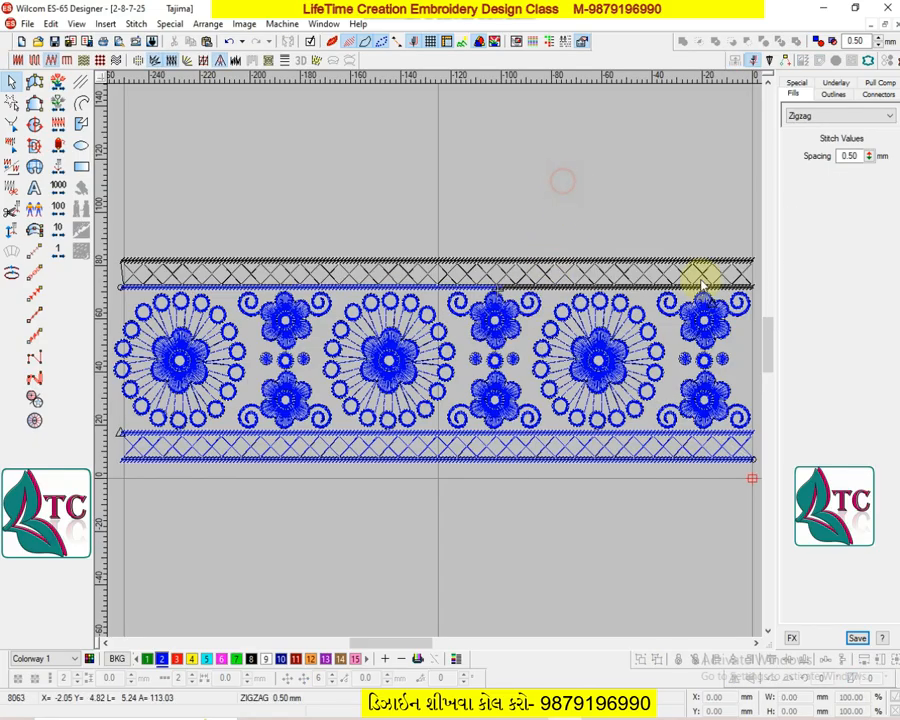
- Cut and paste the rightmost upper flower into the sequence directly above it, and return the stitch position to the design's end
{"action": "key", "text": "Down"}
{"action": "key", "text": "Down"}
{"action": "left_click", "coordinate": [688, 328]}
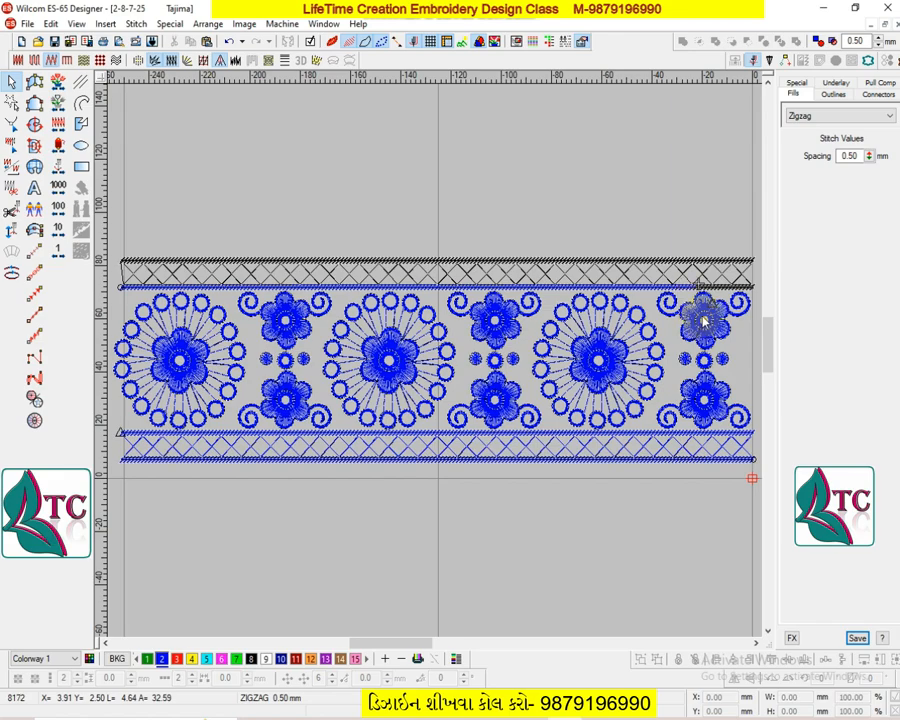
{"action": "left_click", "coordinate": [703, 317]}
{"action": "key", "text": "ctrl+x"}
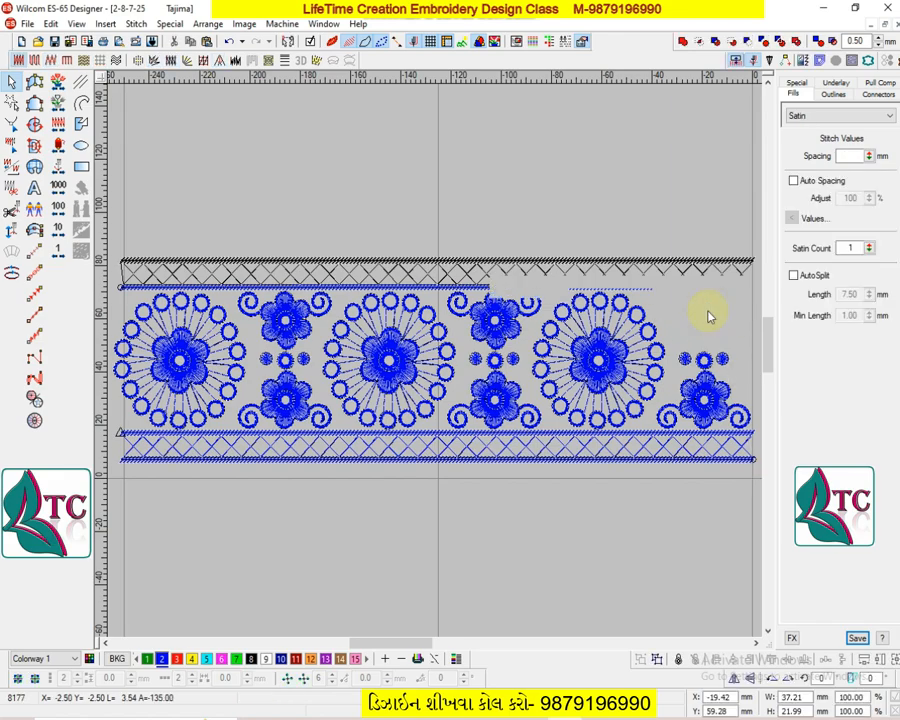
{"action": "key", "text": "ctrl+v"}
{"action": "left_click", "coordinate": [605, 217]}
{"action": "key", "text": "End"}
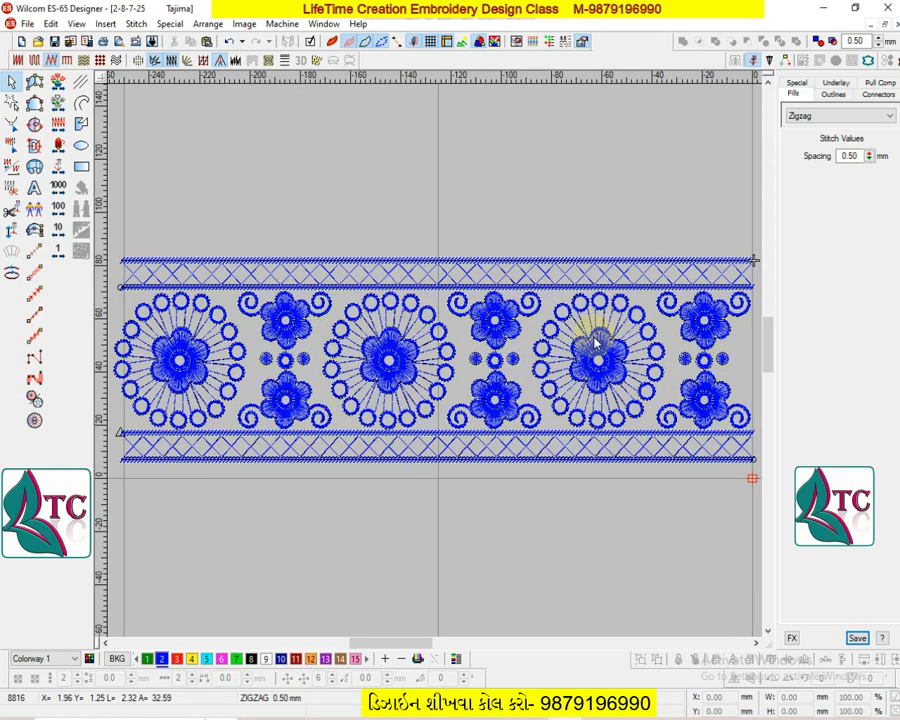
- Recolor the entire design with color 1, green
{"action": "key", "text": "ctrl+a"}
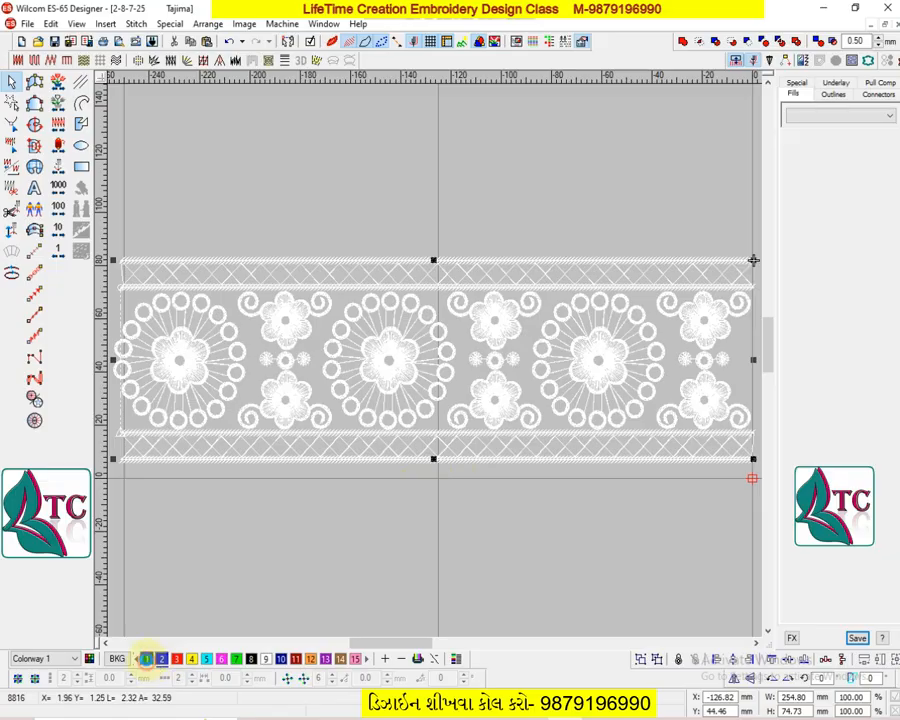
{"action": "left_click", "coordinate": [147, 658]}
{"action": "key", "text": "Escape"}
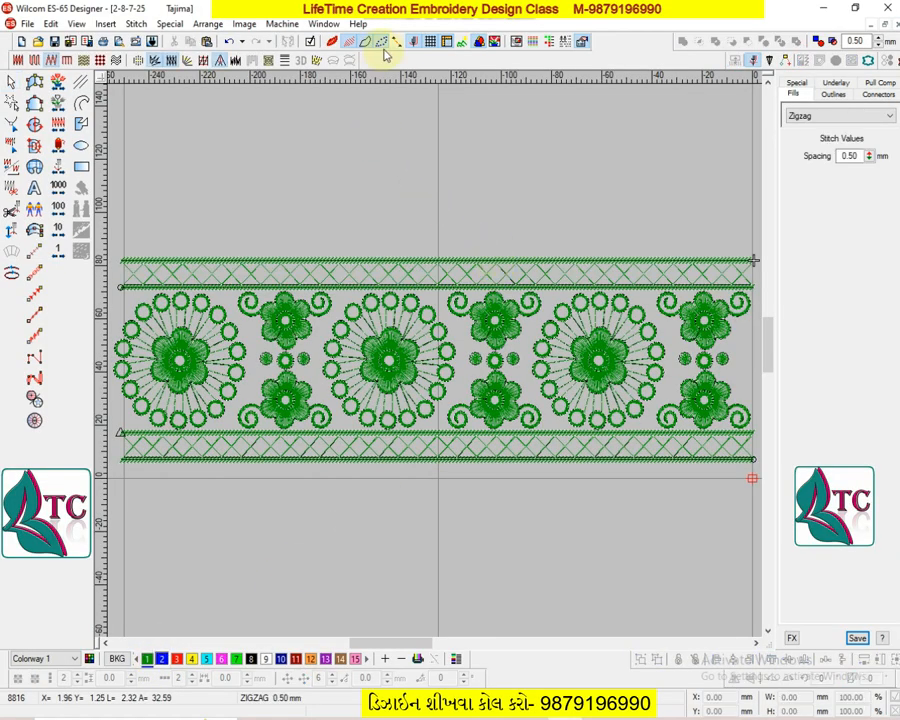
- Hide the function symbols and connectors of the border design
{"action": "scroll", "coordinate": [406, 89], "scroll_direction": "up", "scroll_amount": 2}
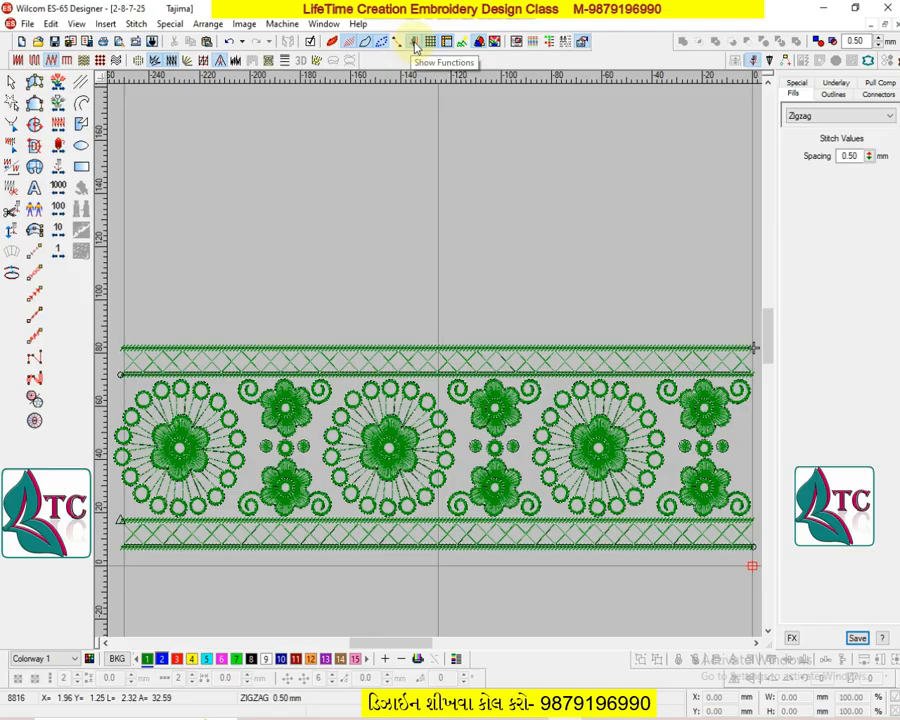
{"action": "left_click", "coordinate": [414, 43]}
{"action": "left_click", "coordinate": [398, 43]}
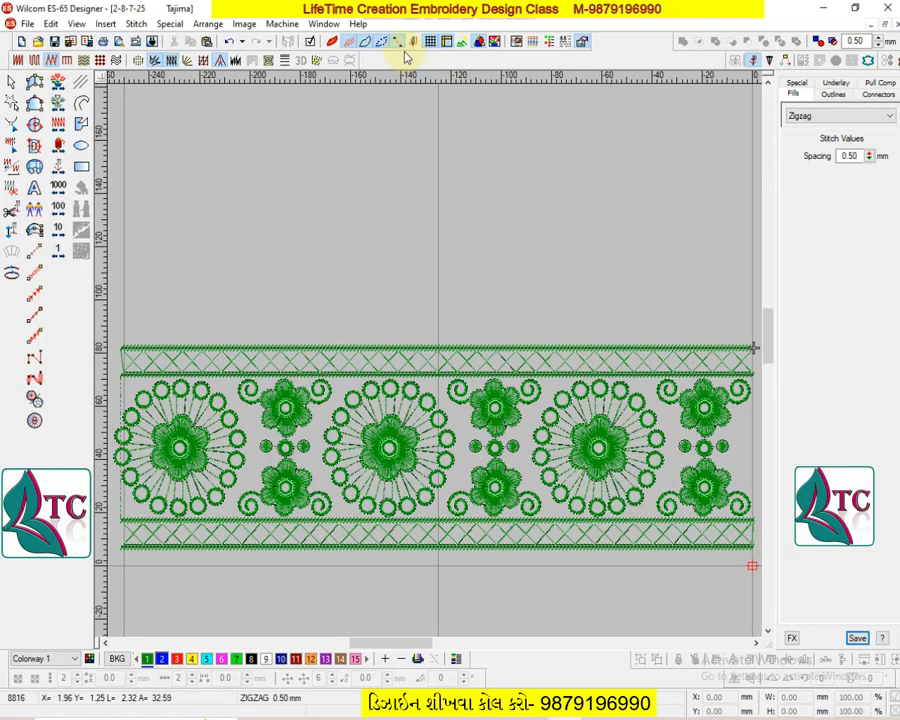
{"action": "scroll", "coordinate": [443, 247], "scroll_direction": "up", "scroll_amount": 2}
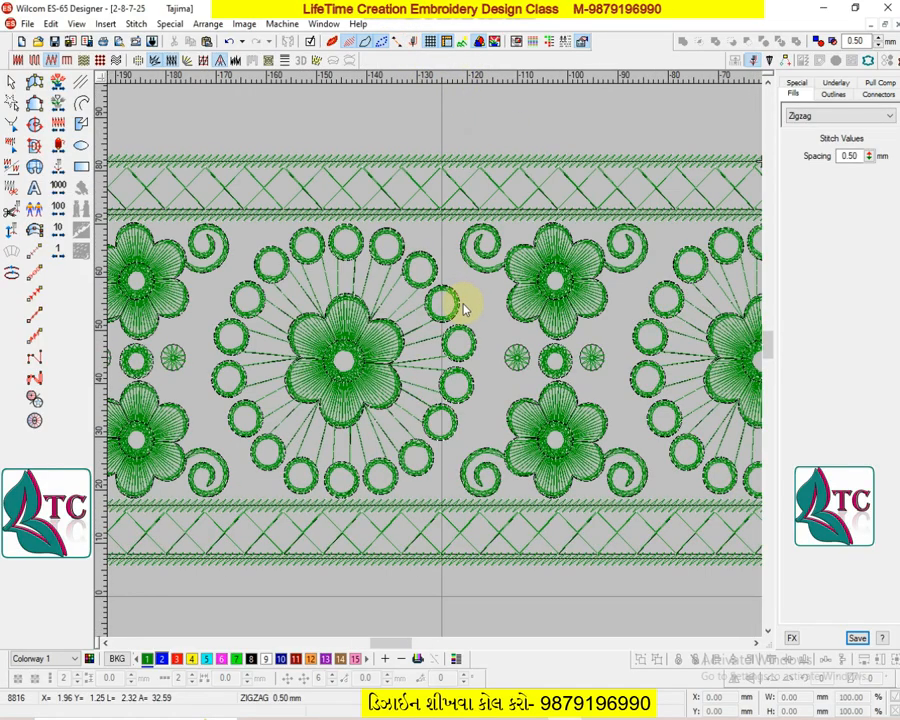
{"action": "scroll", "coordinate": [418, 315], "scroll_direction": "up", "scroll_amount": 3}
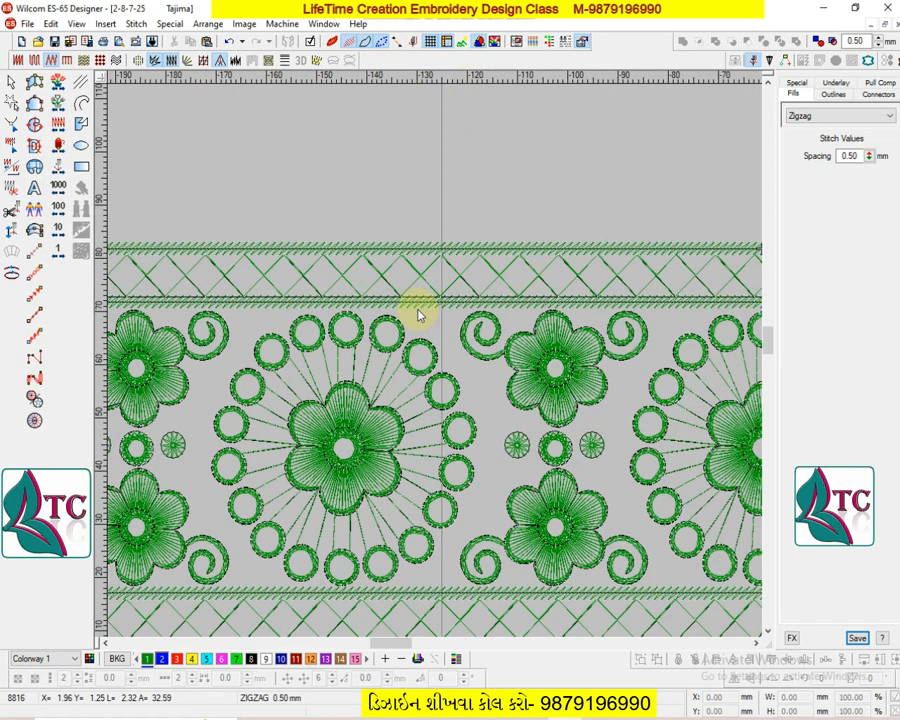
- Shift the middle upper flower slightly toward the band's center, and show the connectors and function symbols again
{"action": "left_click", "coordinate": [546, 321]}
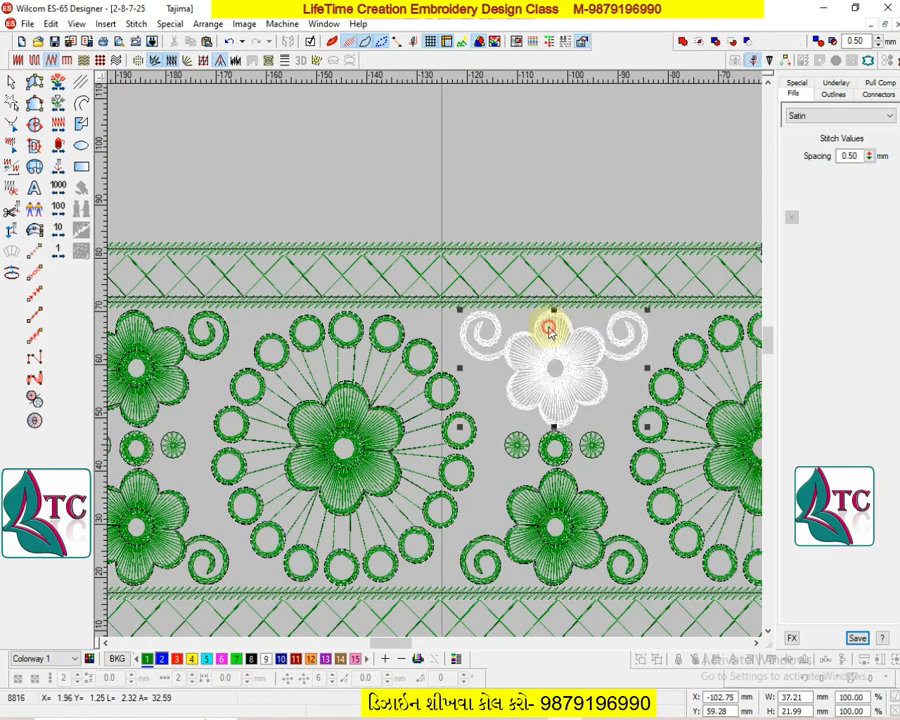
{"action": "left_click_drag", "start_coordinate": [546, 321], "coordinate": [535, 345]}
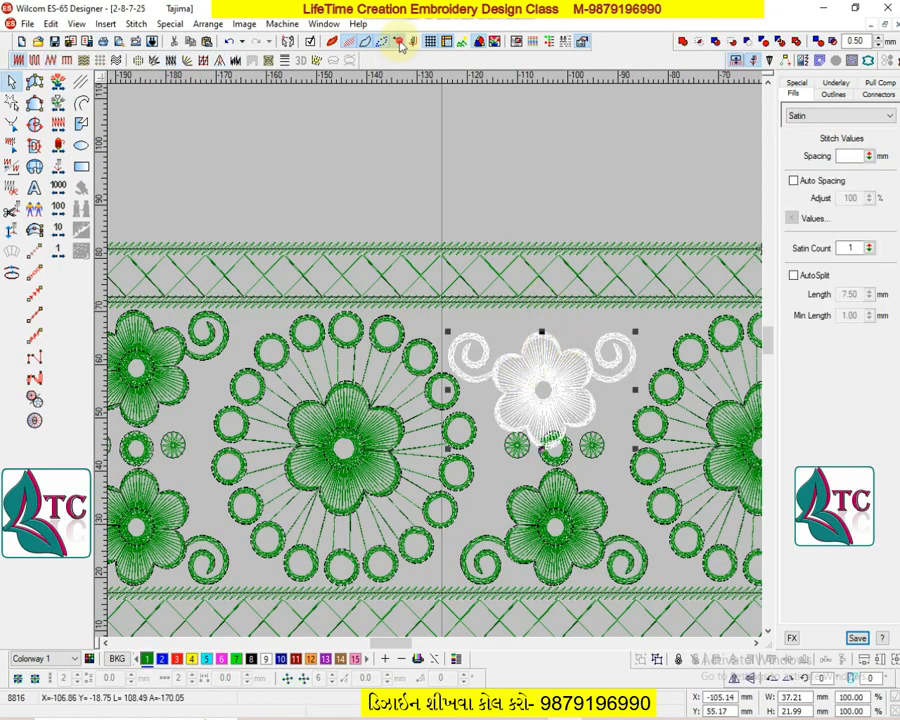
{"action": "key", "text": "Escape"}
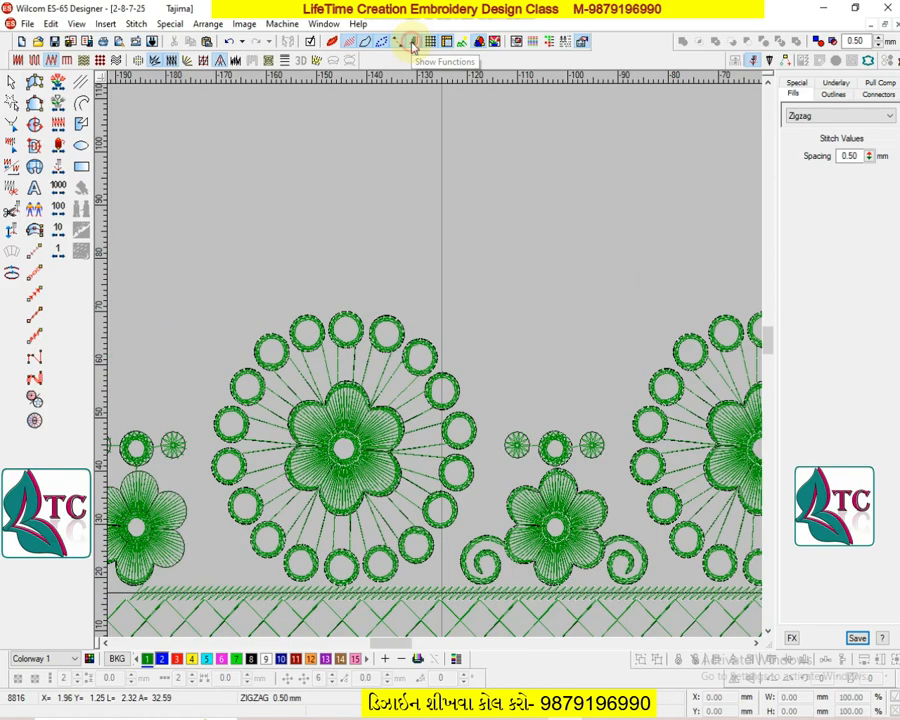
{"action": "key", "text": "z"}
{"action": "key", "text": "shift+z"}
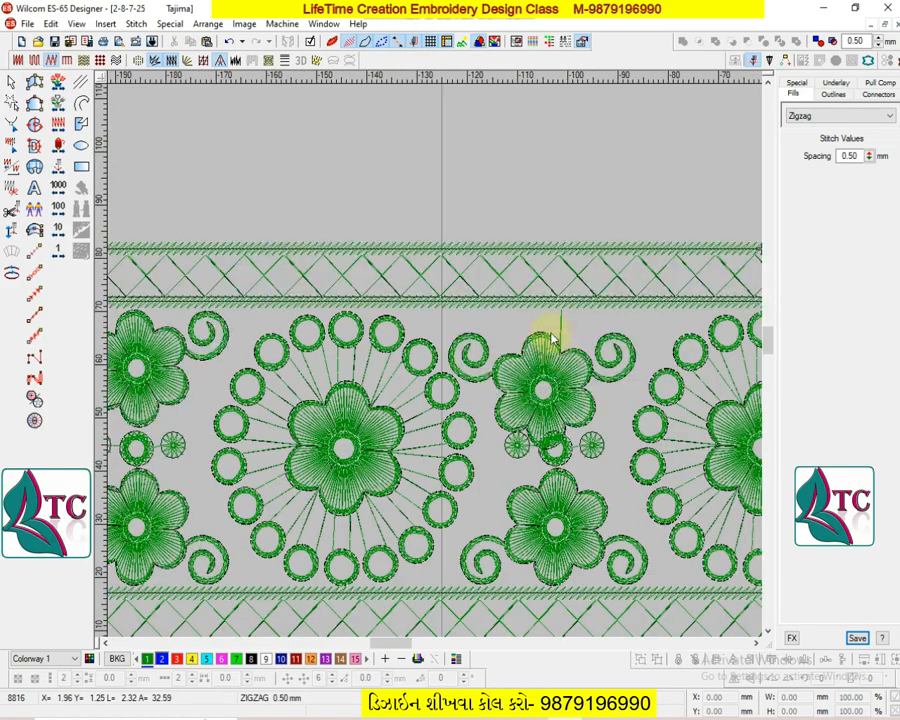
- Move the middle upper flower above the border to examine its connector to the upper band, and undo the moves
{"action": "key", "text": "shift+z"}
{"action": "left_click_drag", "start_coordinate": [494, 357], "coordinate": [492, 220]}
{"action": "left_click", "coordinate": [604, 188]}
{"action": "key", "text": "z"}
{"action": "scroll", "coordinate": [560, 340], "scroll_direction": "up", "scroll_amount": 1}
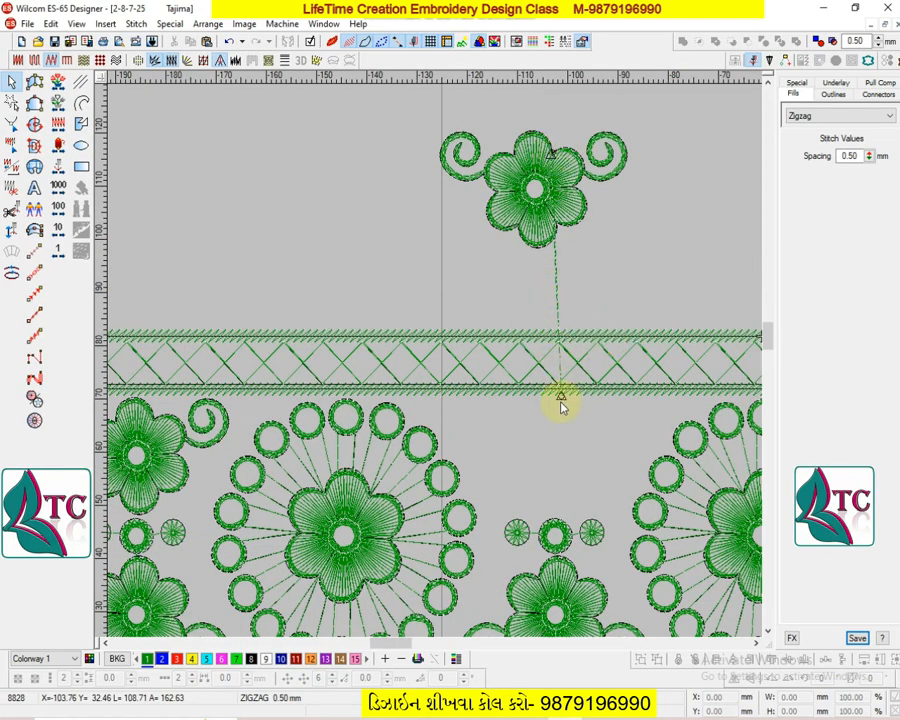
{"action": "scroll", "coordinate": [550, 360], "scroll_direction": "up", "scroll_amount": 1}
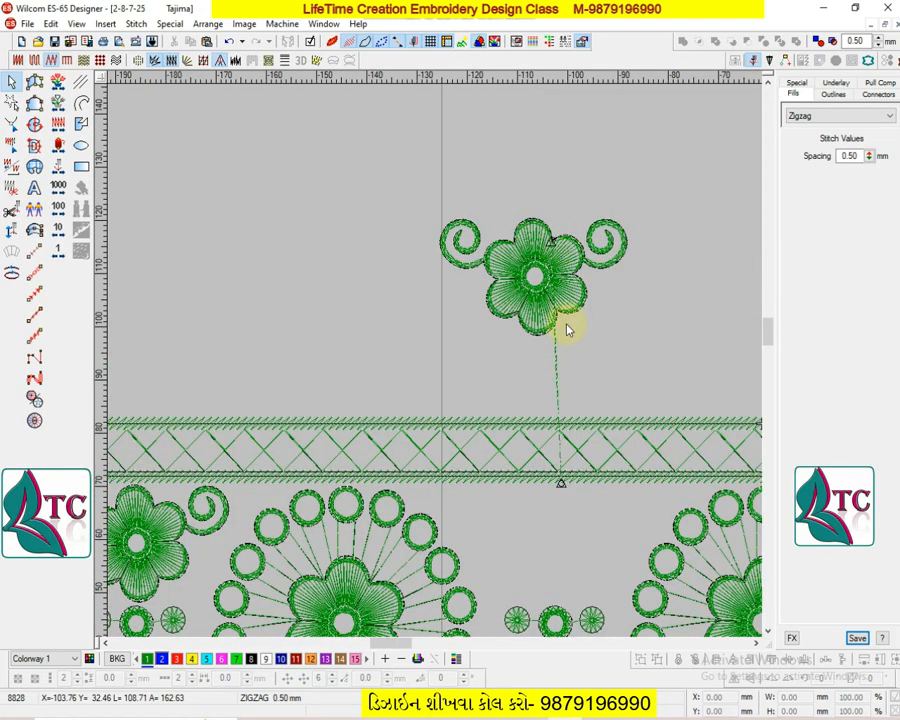
{"action": "scroll", "coordinate": [566, 333], "scroll_direction": "down", "scroll_amount": 2}
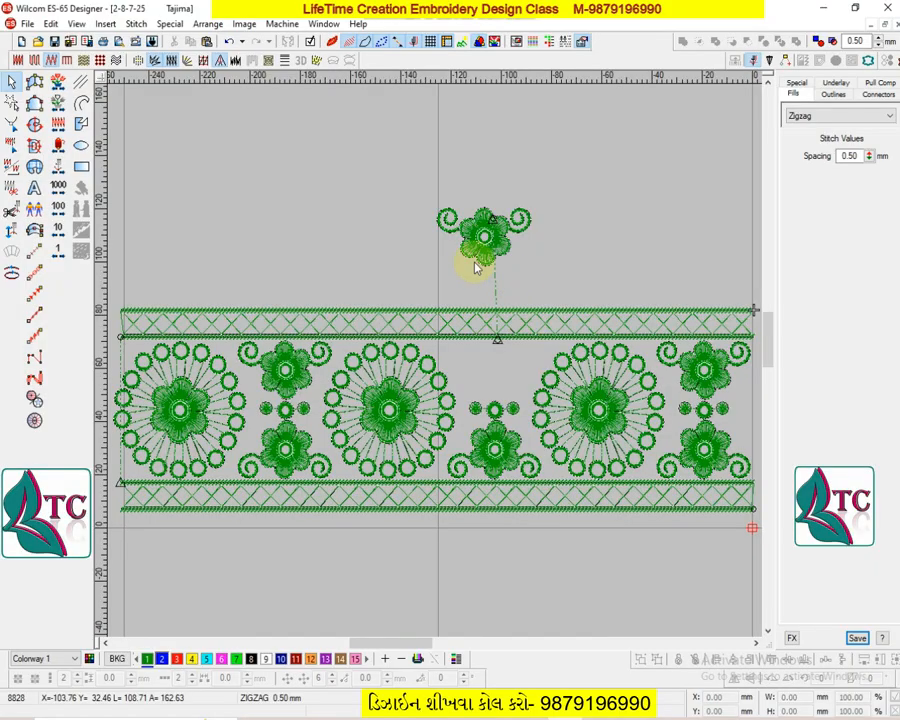
{"action": "key", "text": "ctrl+z"}
{"action": "key", "text": "ctrl+z"}
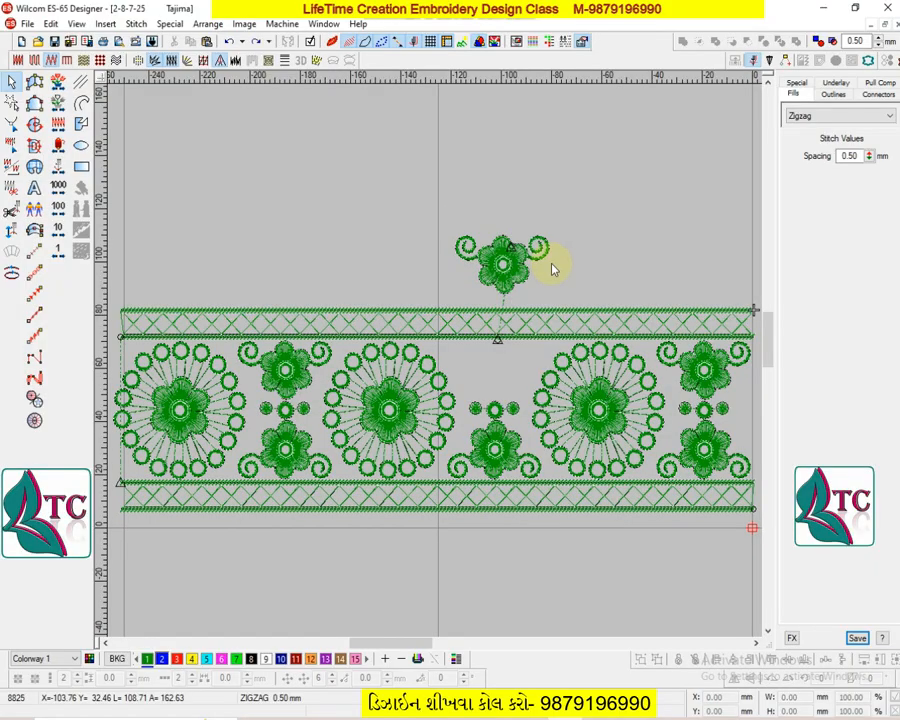
- Move the stitch position onto the jump joining the lower and upper bands at the border's left end
{"action": "key", "text": "shift+z"}
{"action": "key", "text": "b"}
{"action": "left_click_drag", "start_coordinate": [269, 337], "coordinate": [311, 460]}
{"action": "key", "text": "e"}
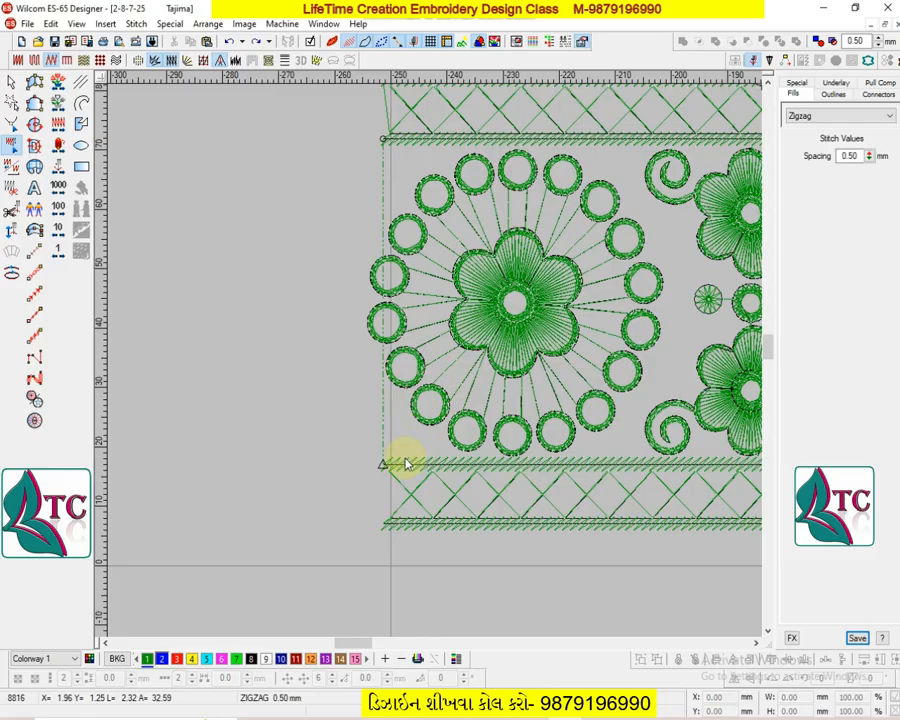
{"action": "left_click", "coordinate": [403, 457]}
{"action": "key", "text": "Right"}
{"action": "key", "text": "Right"}
{"action": "key", "text": "Right"}
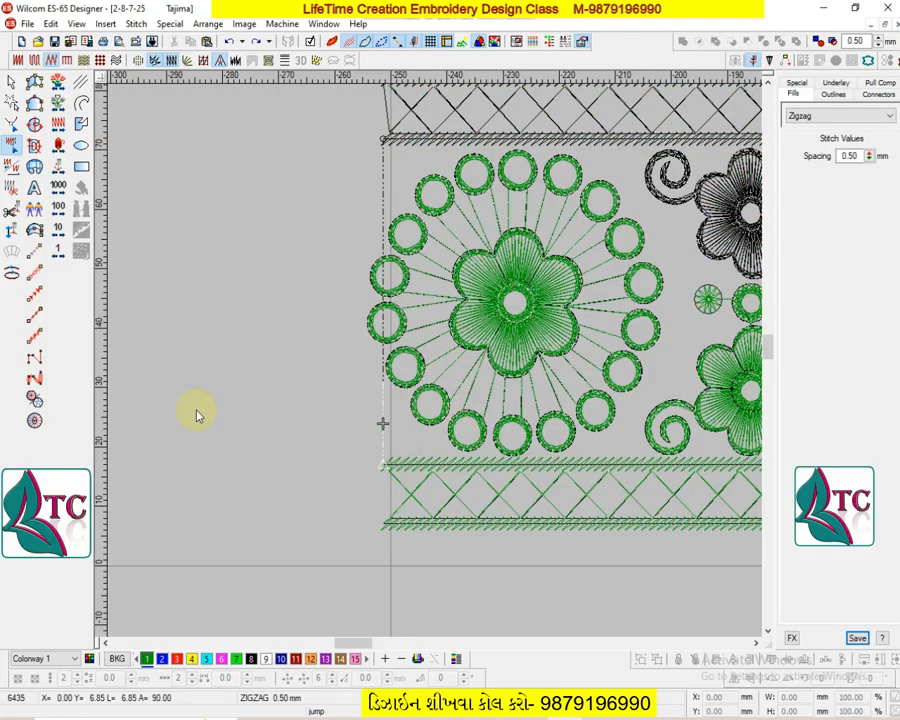
- Start a run stitch at the lower band's left end, following the band's upper edge to the ring beneath the leftmost flower and along its side
{"action": "left_click", "coordinate": [35, 250]}
{"action": "key", "text": "z"}
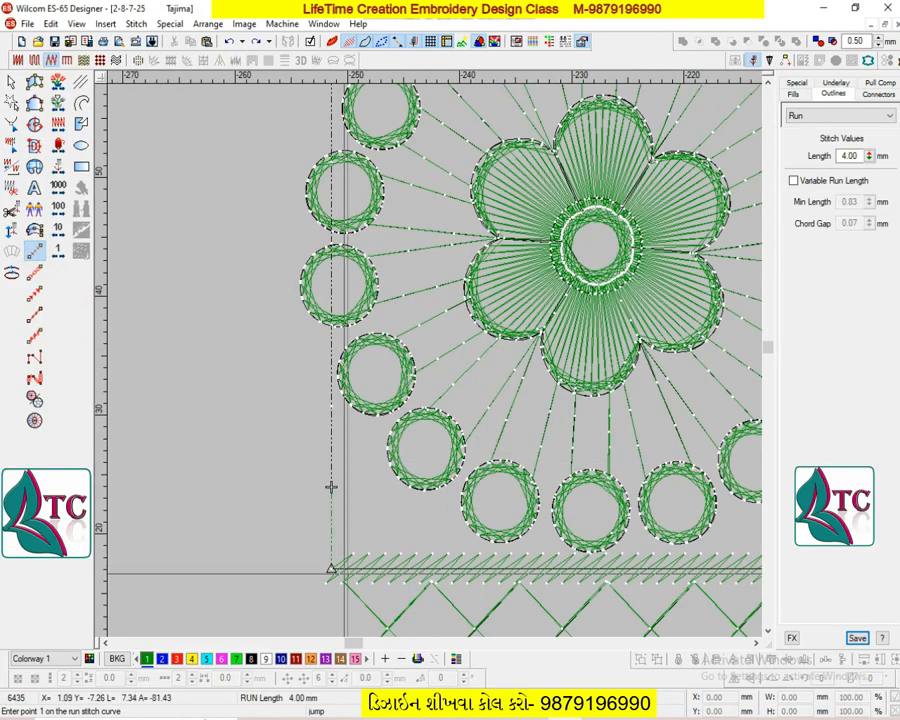
{"action": "left_click", "coordinate": [331, 567]}
{"action": "left_click", "coordinate": [354, 555]}
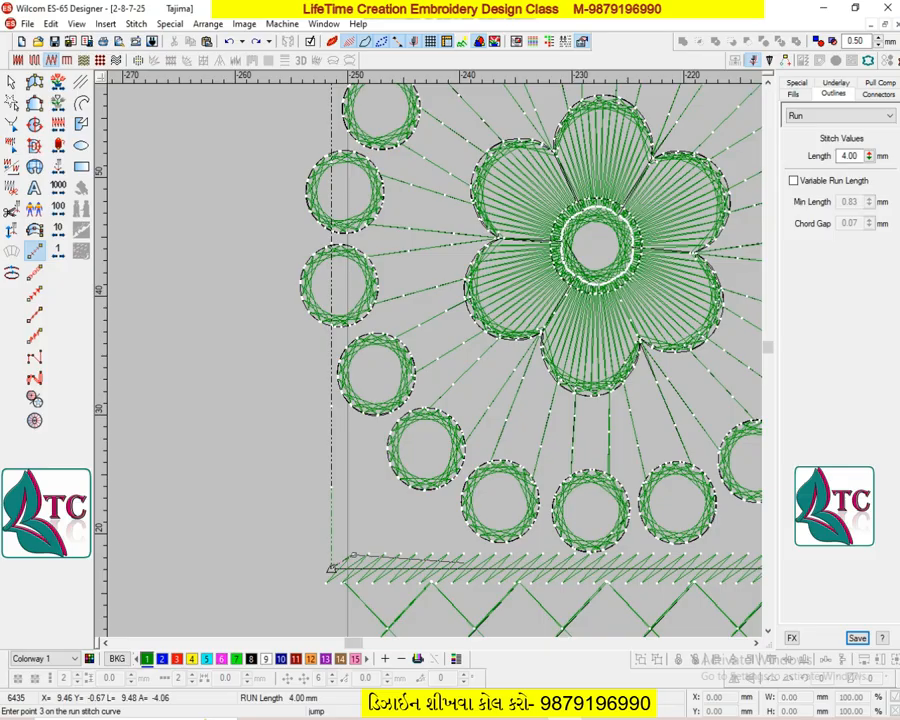
{"action": "left_click", "coordinate": [479, 555]}
{"action": "left_click", "coordinate": [538, 512]}
{"action": "left_click", "coordinate": [533, 478]}
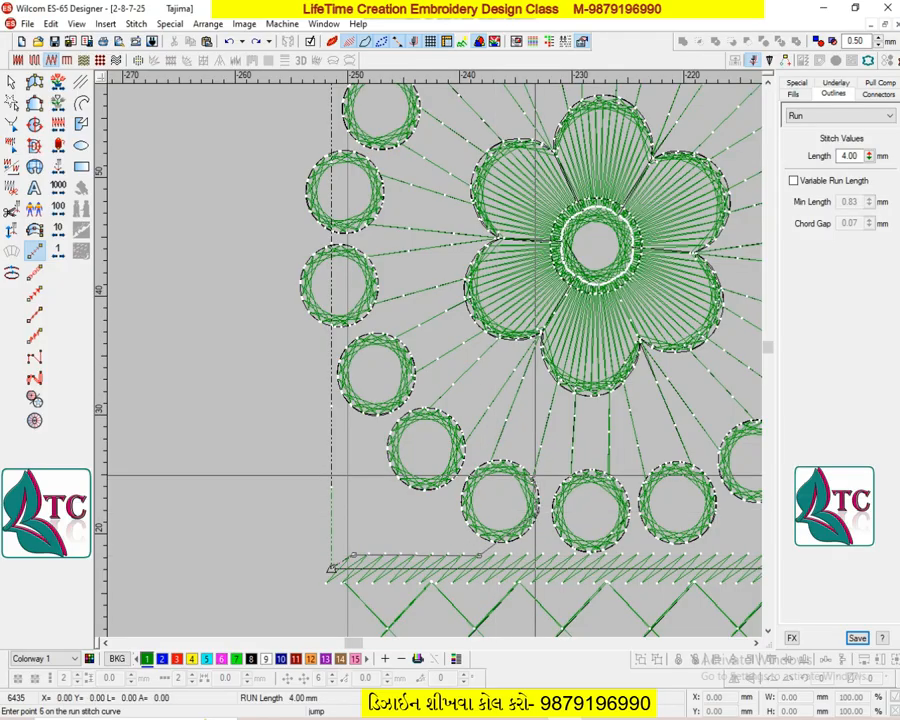
- Continue the run stitch up the spoke into the leftmost flower, through its lower petals and around its center
{"action": "left_click", "coordinate": [557, 381]}
{"action": "scroll", "coordinate": [532, 430], "scroll_direction": "up", "scroll_amount": 1}
{"action": "left_click", "coordinate": [540, 416]}
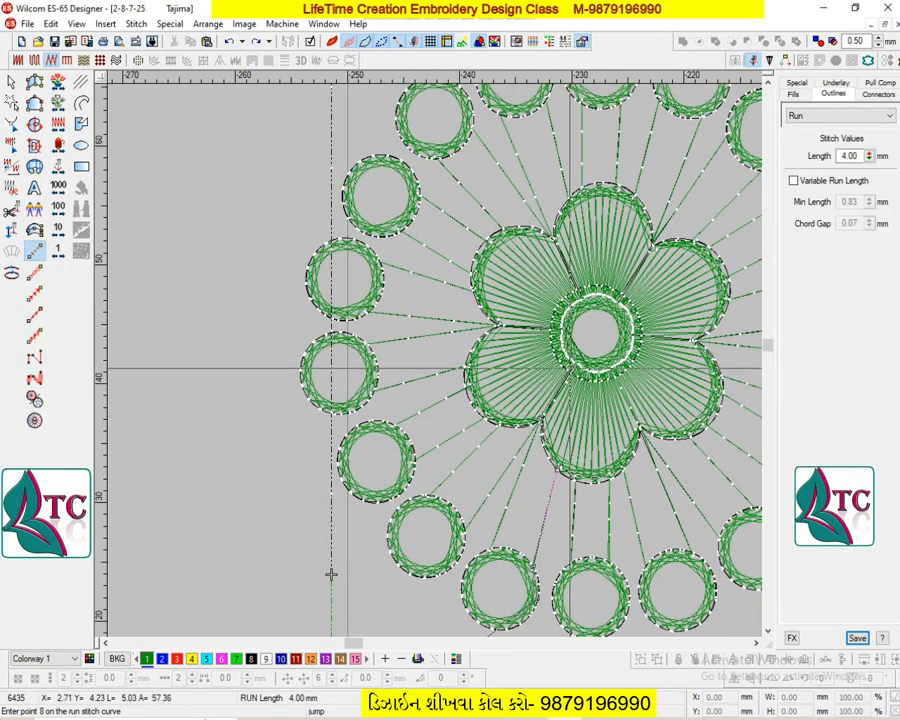
{"action": "left_click", "coordinate": [574, 366]}
{"action": "left_click", "coordinate": [557, 312]}
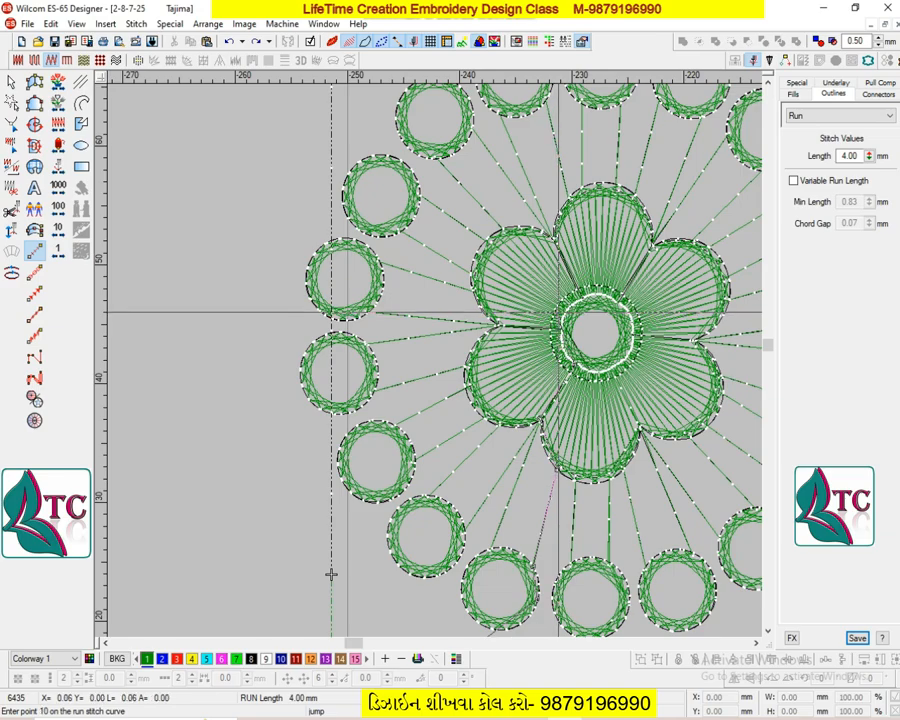
{"action": "left_click", "coordinate": [578, 289]}
{"action": "scroll", "coordinate": [553, 344], "scroll_direction": "up", "scroll_amount": 2}
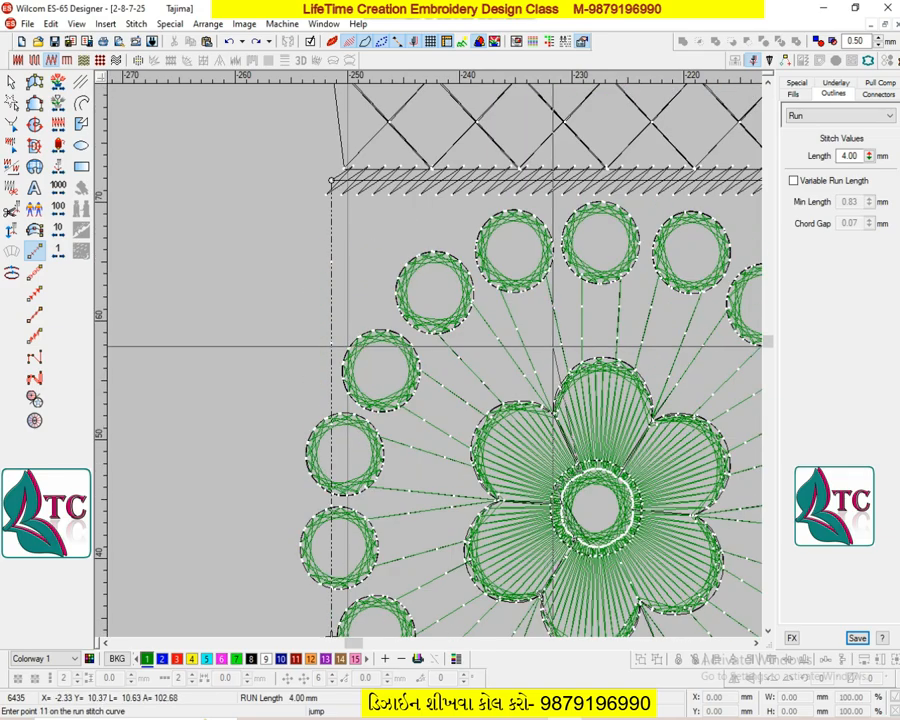
- Route the run stitch out through the flower's upper petals, spoke and ring to the upper band's left end, and finish it
{"action": "left_click", "coordinate": [551, 407]}
{"action": "left_click", "coordinate": [568, 367]}
{"action": "left_click", "coordinate": [544, 267]}
{"action": "scroll", "coordinate": [528, 315], "scroll_direction": "up", "scroll_amount": 1}
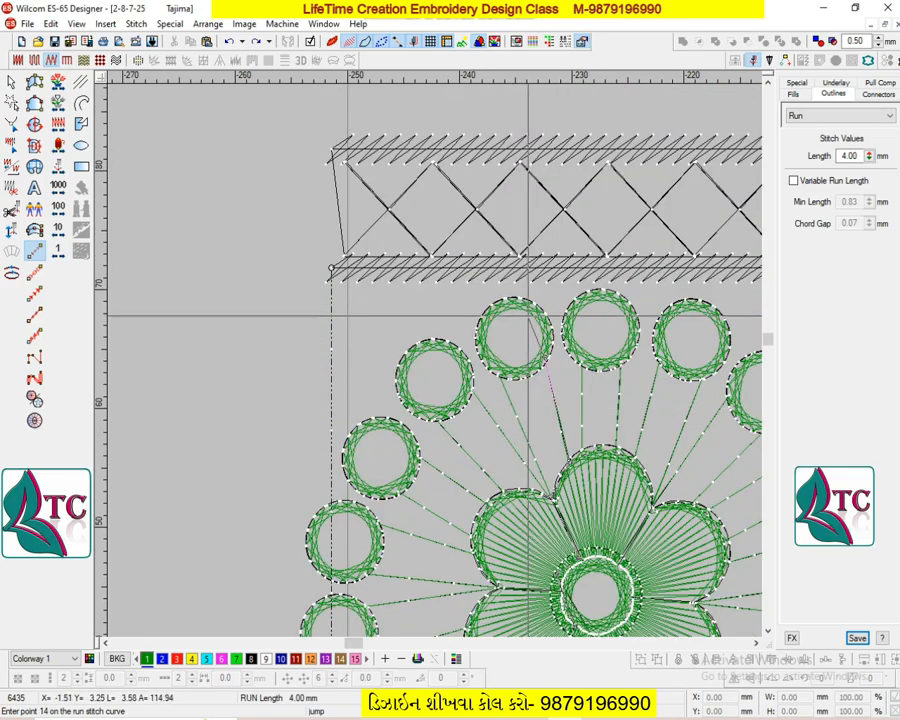
{"action": "left_click", "coordinate": [536, 300]}
{"action": "left_click", "coordinate": [495, 268]}
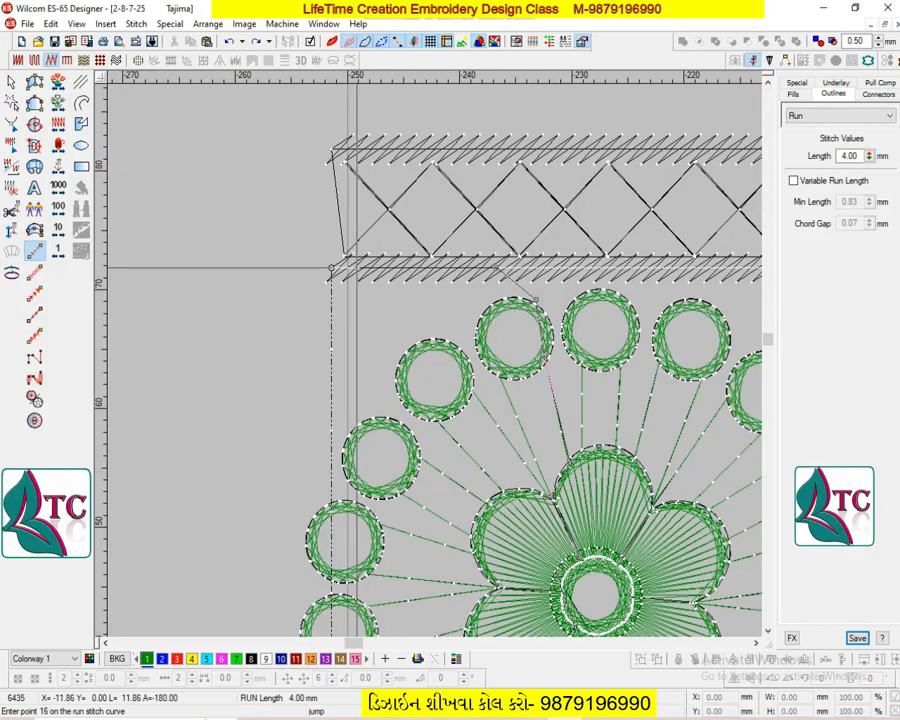
{"action": "left_click", "coordinate": [331, 268]}
{"action": "key", "text": "Return"}
{"action": "key", "text": "shift+z"}
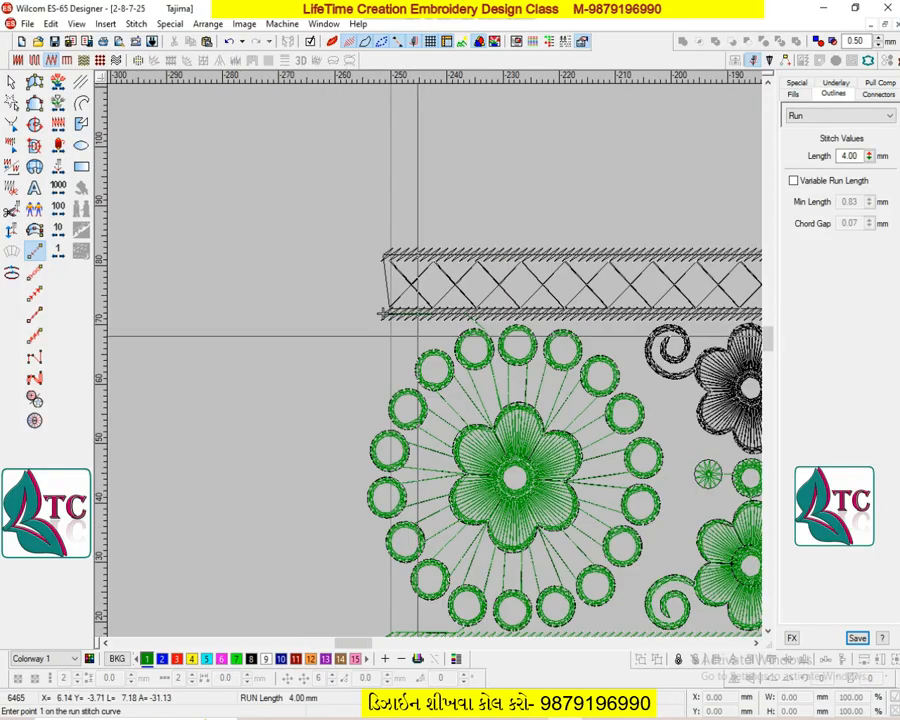
- Show the whole border design and move the stitch position to the end of the stitching sequence
{"action": "key", "text": "0"}
{"action": "key", "text": "Escape"}
{"action": "key", "text": "End"}
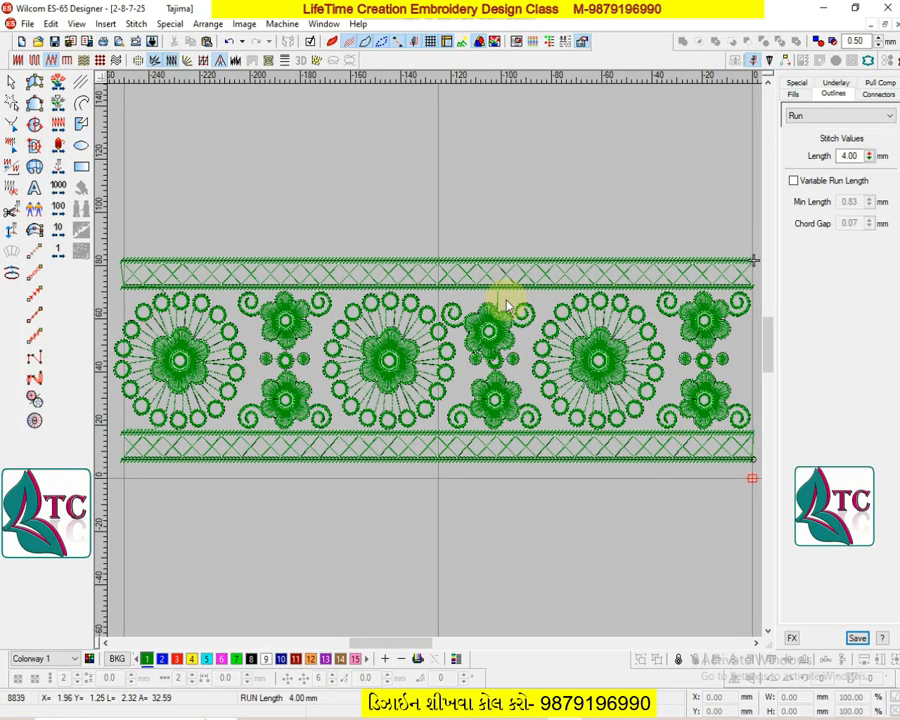
{"action": "key", "text": "Home"}
{"action": "left_click", "coordinate": [58, 170]}
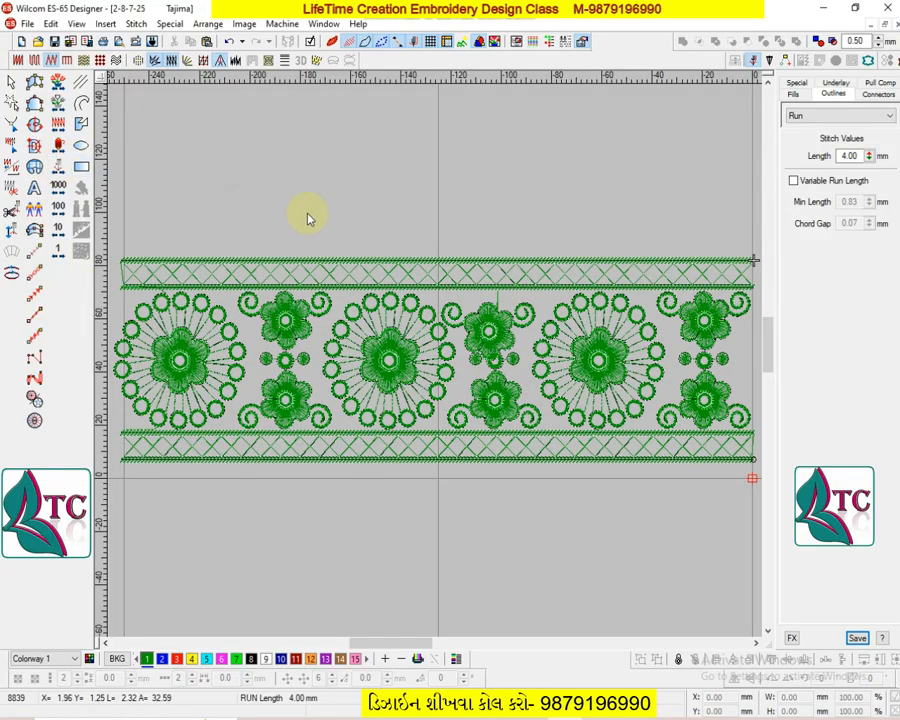
- Select all objects of the border design and assign them color 3
{"action": "left_click", "coordinate": [377, 459]}
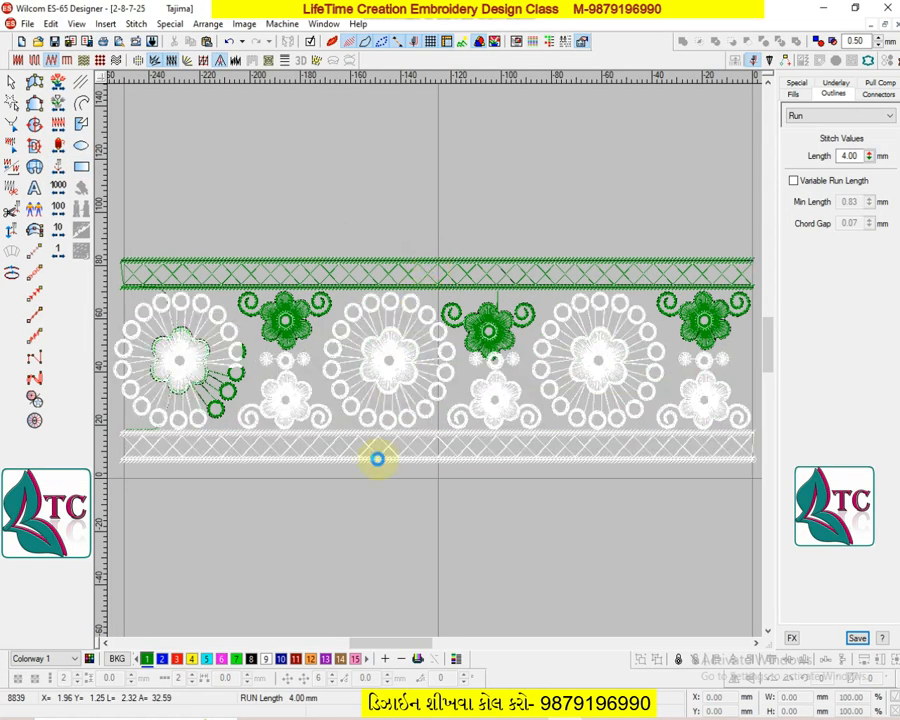
{"action": "key", "text": "ctrl+a"}
{"action": "left_click", "coordinate": [178, 651]}
{"action": "left_click", "coordinate": [528, 426]}
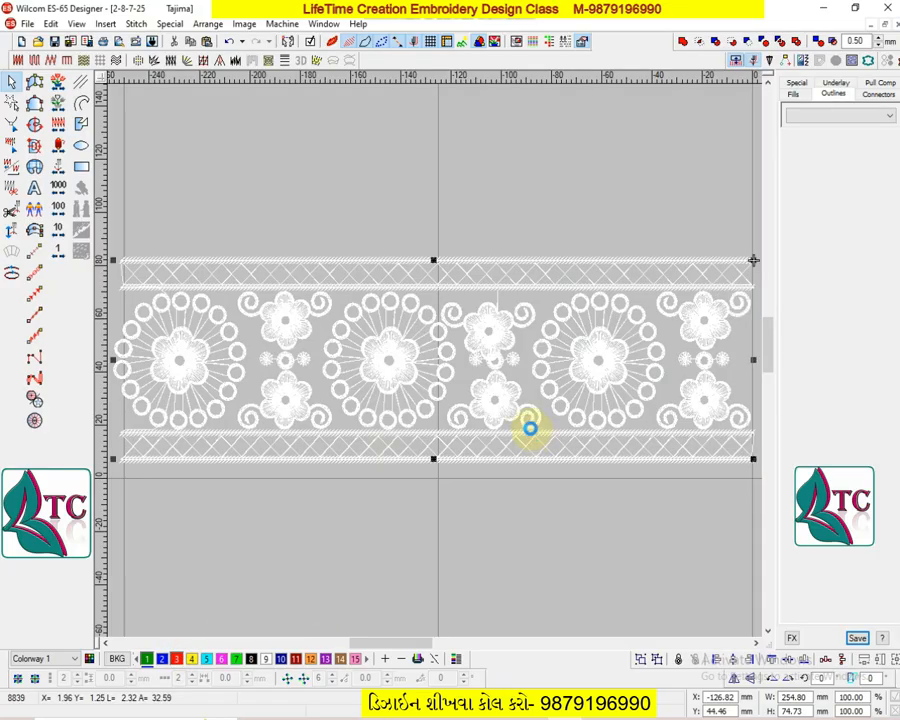